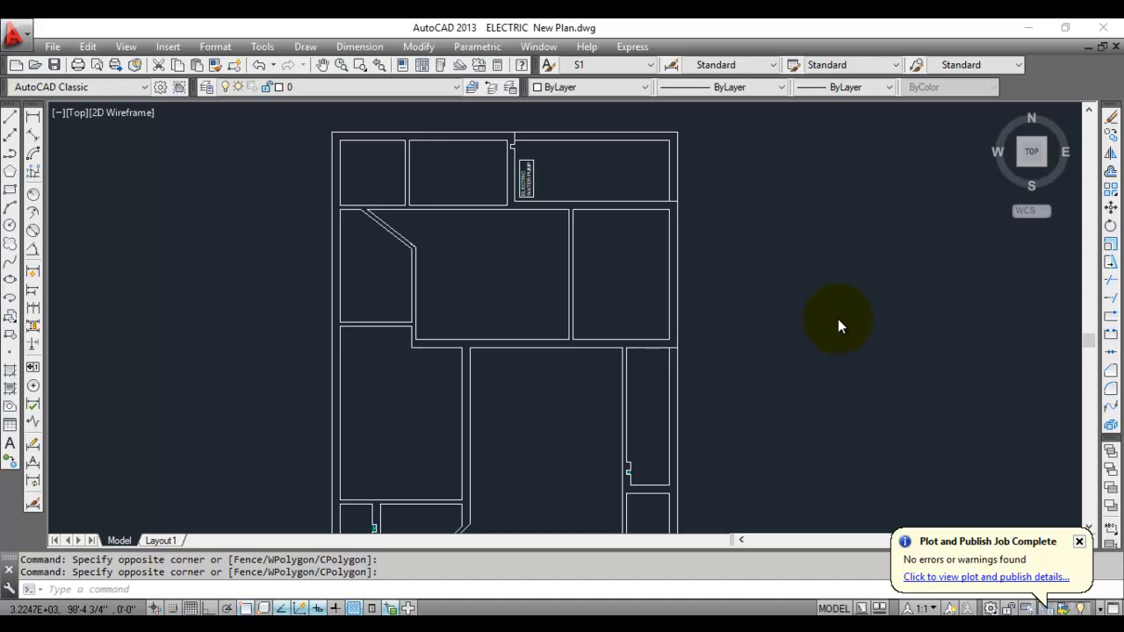
pyautogui.click(850, 311)
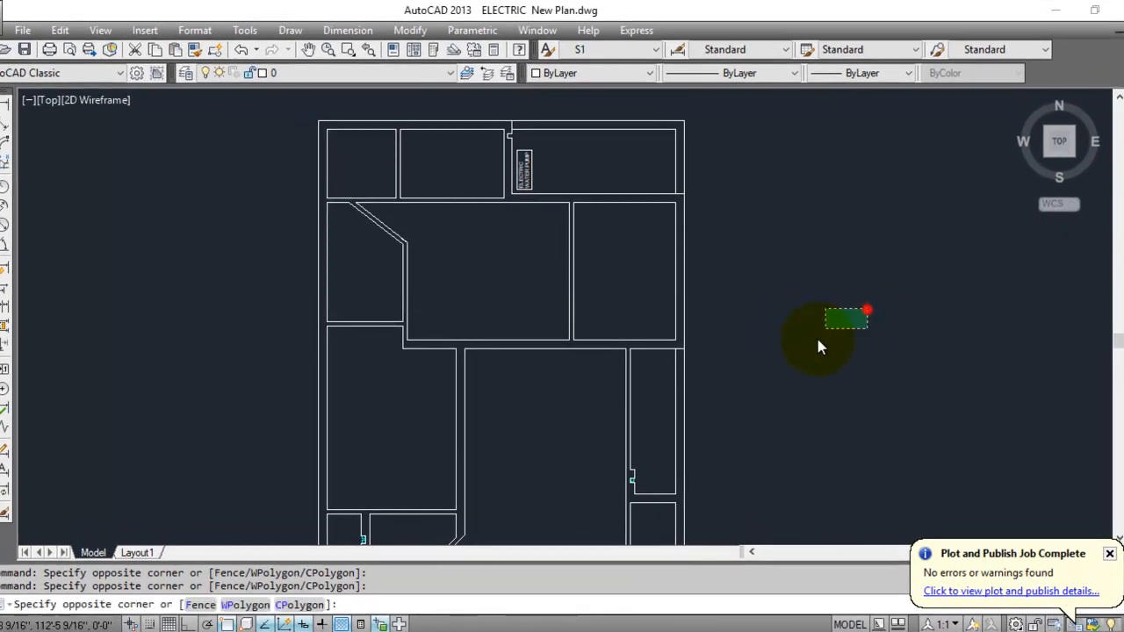
pyautogui.click(817, 341)
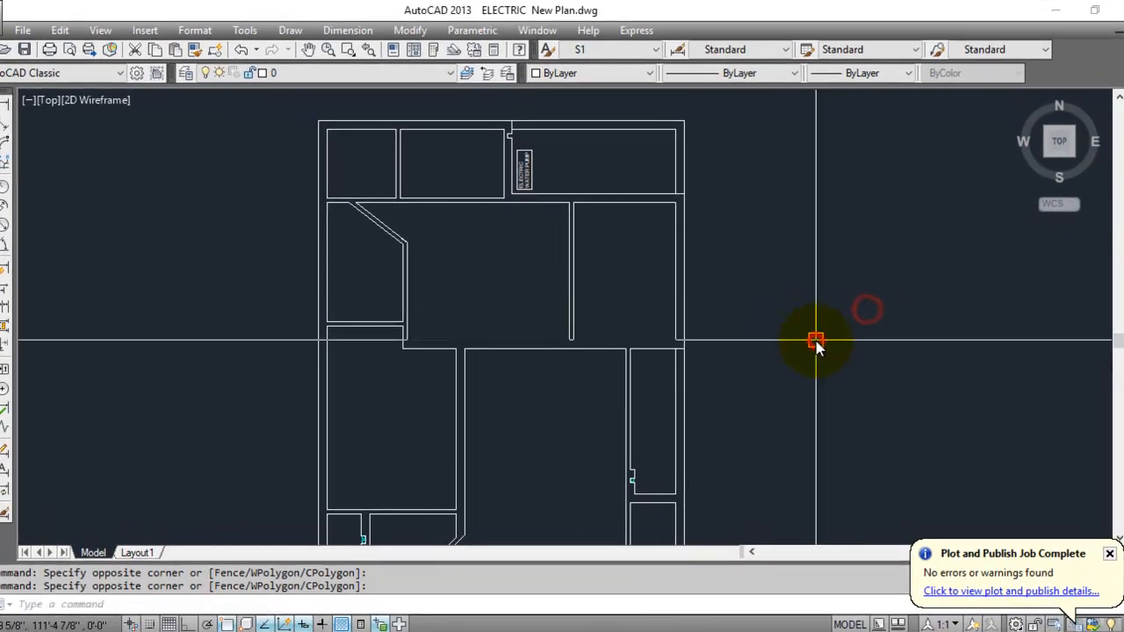
pyautogui.click(213, 267)
pyautogui.click(205, 281)
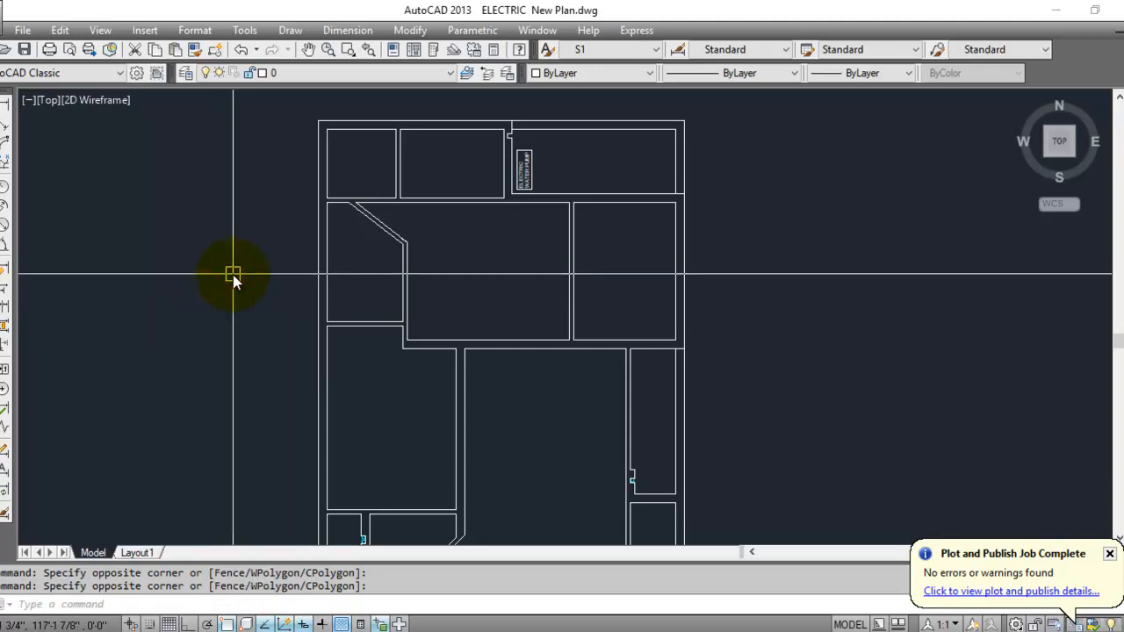
pyautogui.click(226, 280)
pyautogui.click(208, 293)
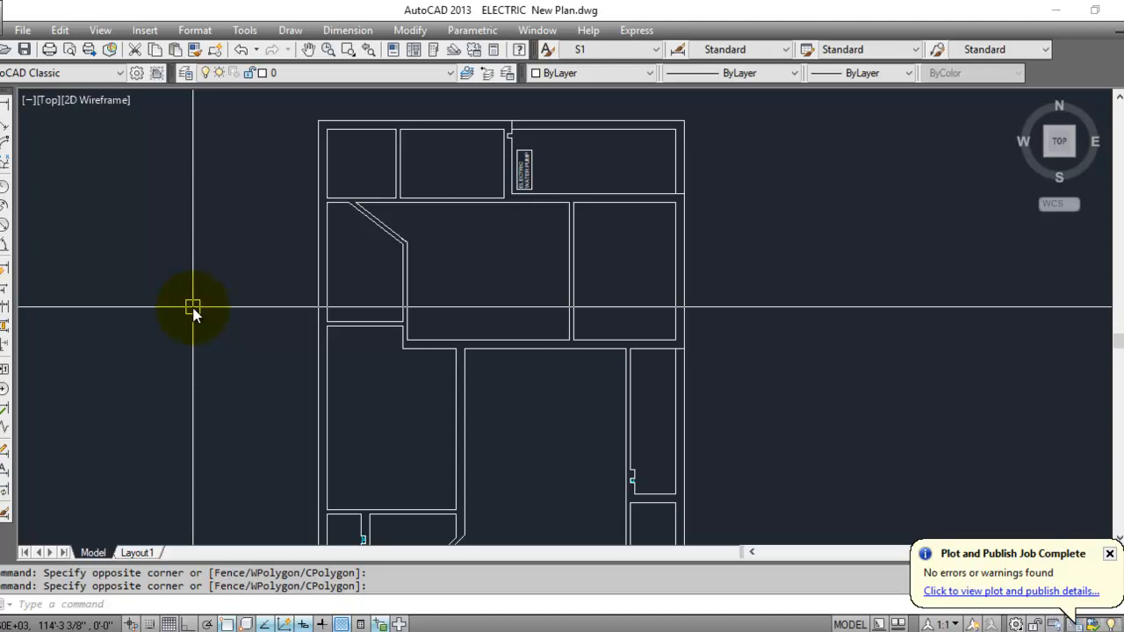
pyautogui.moveTo(227, 234); pyautogui.dragTo(224, 271, button='middle')
pyautogui.click(224, 271)
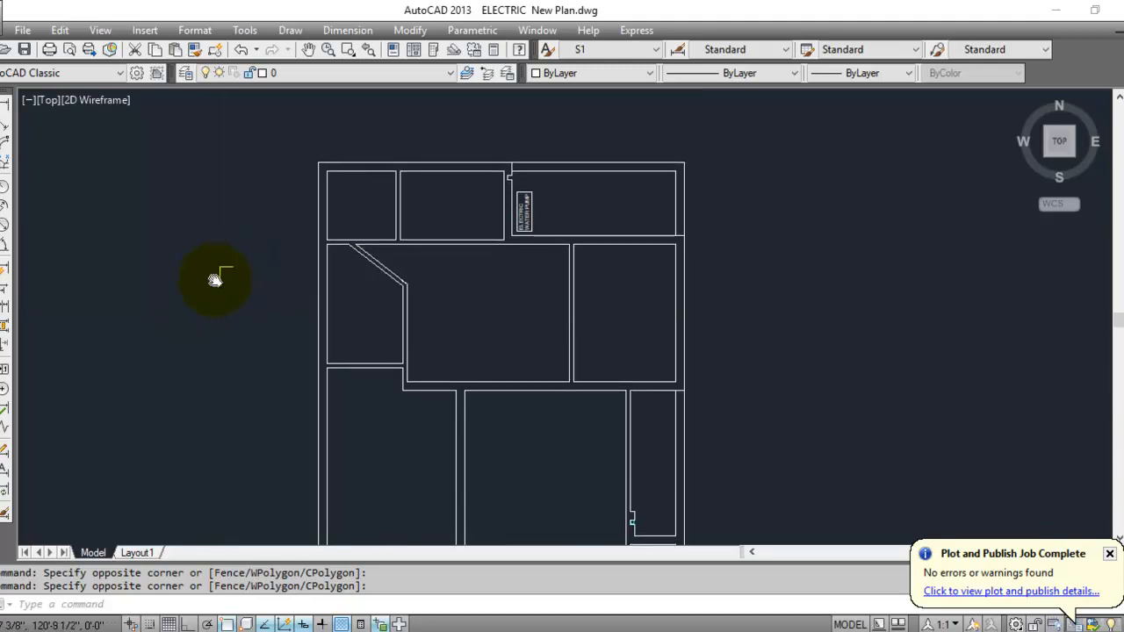
pyautogui.click(201, 289)
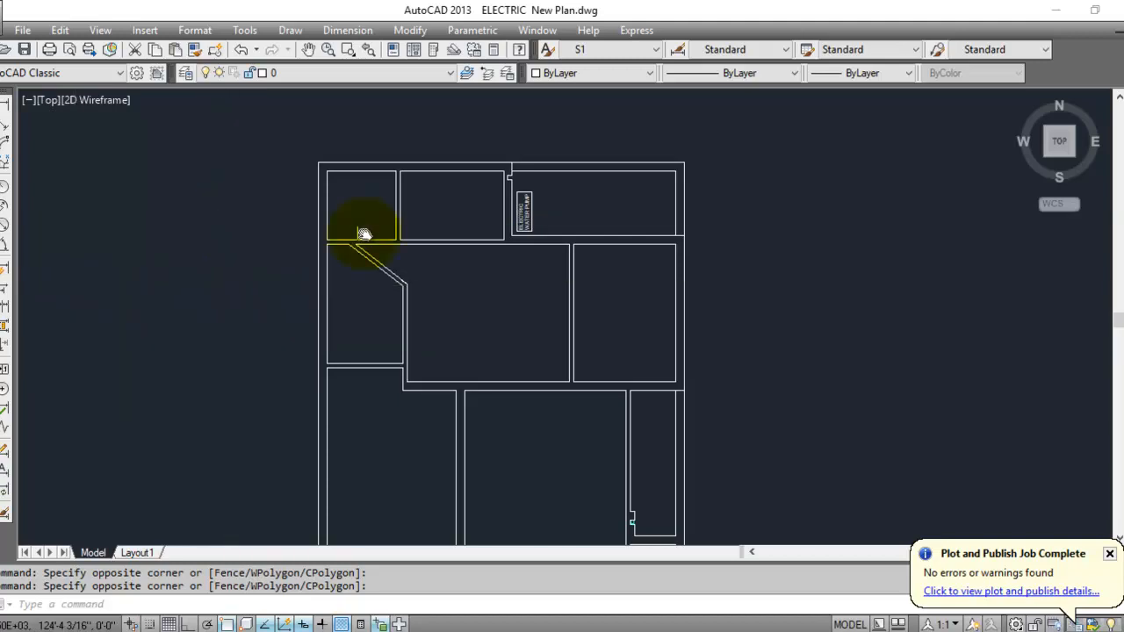
# Examine the room layout of the floor plan, from the upper rooms down to the lawn and gate.
pyautogui.scroll(4, 429, 219)
pyautogui.moveTo(414, 227); pyautogui.dragTo(409, 281, button='middle')
pyautogui.click(472, 255)
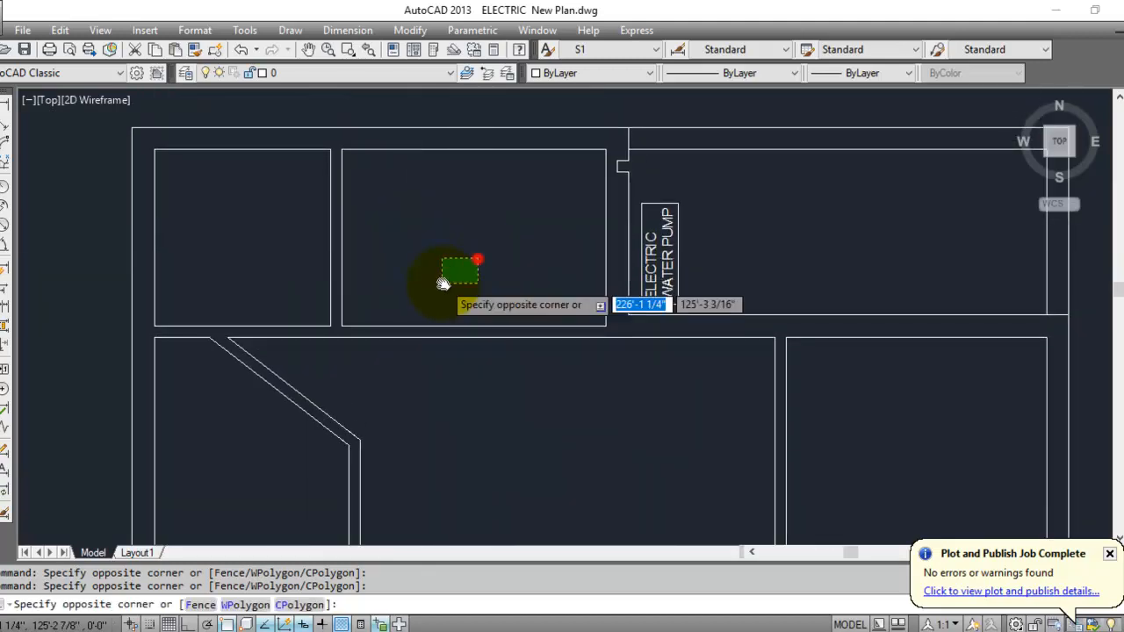
pyautogui.click(442, 281)
pyautogui.scroll(-4, 427, 138)
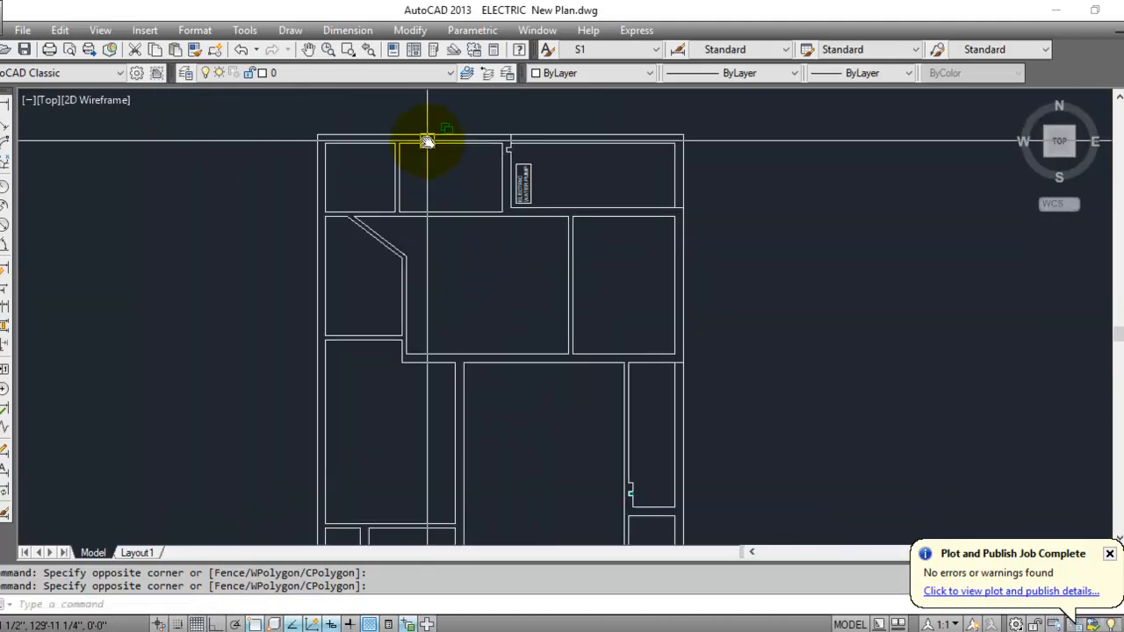
pyautogui.moveTo(512, 310); pyautogui.dragTo(497, 276, button='middle')
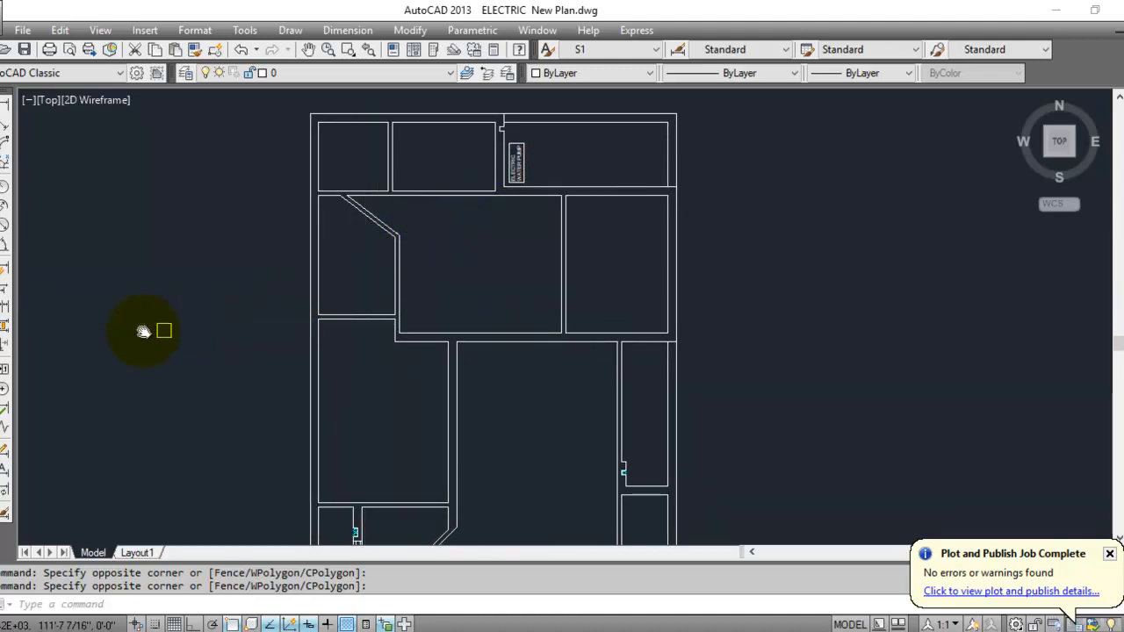
pyautogui.scroll(2, 416, 180)
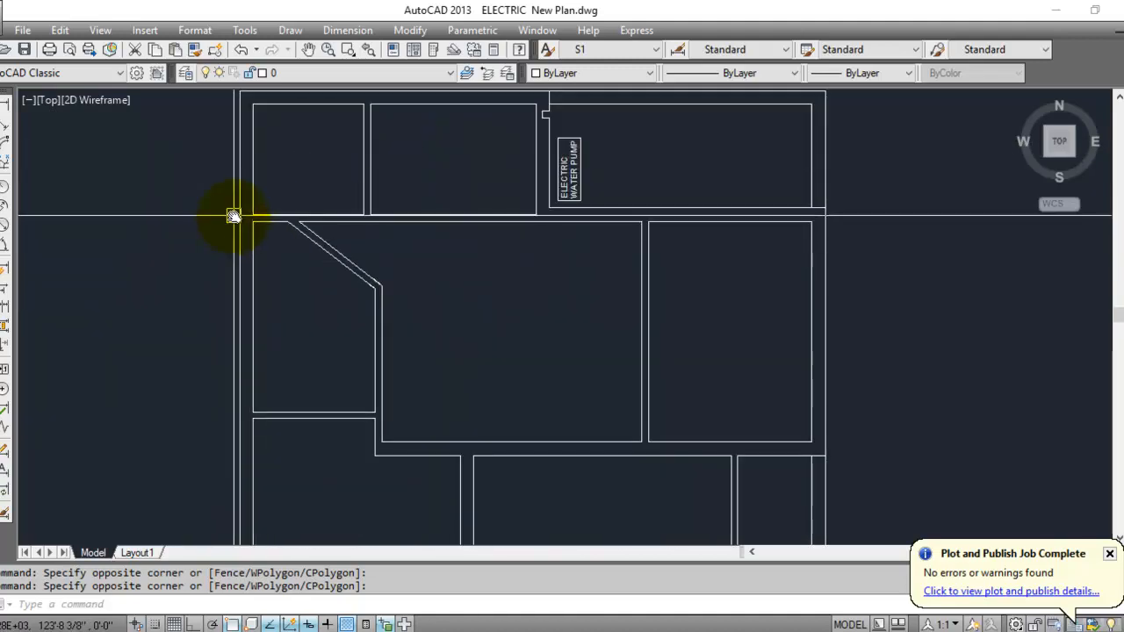
pyautogui.scroll(-4, 368, 166)
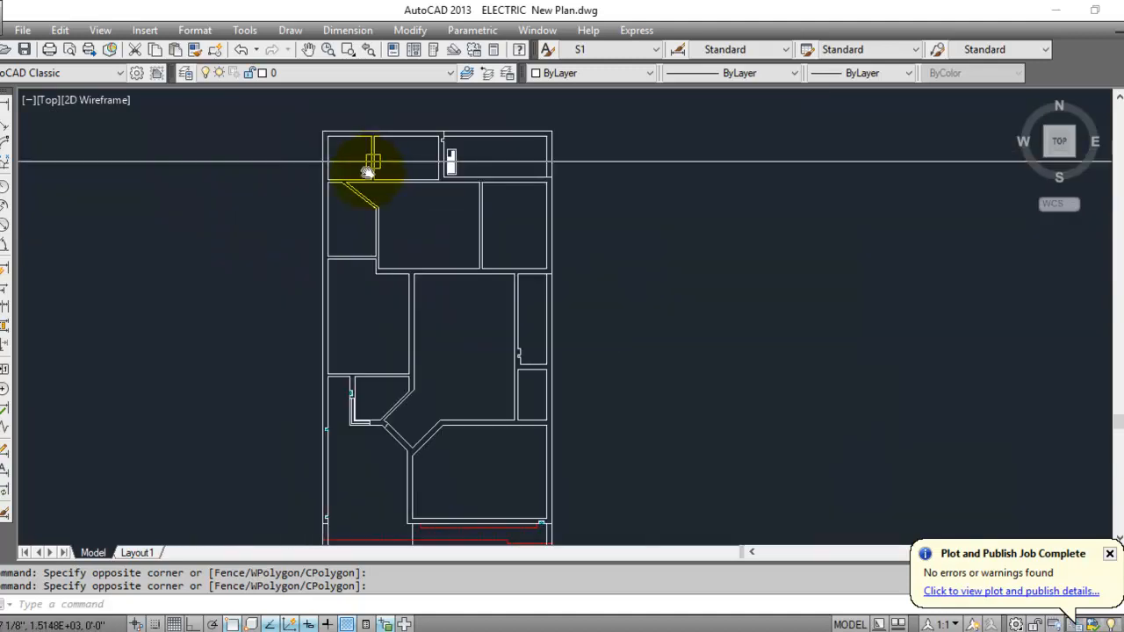
pyautogui.moveTo(424, 431); pyautogui.dragTo(412, 287, button='middle')
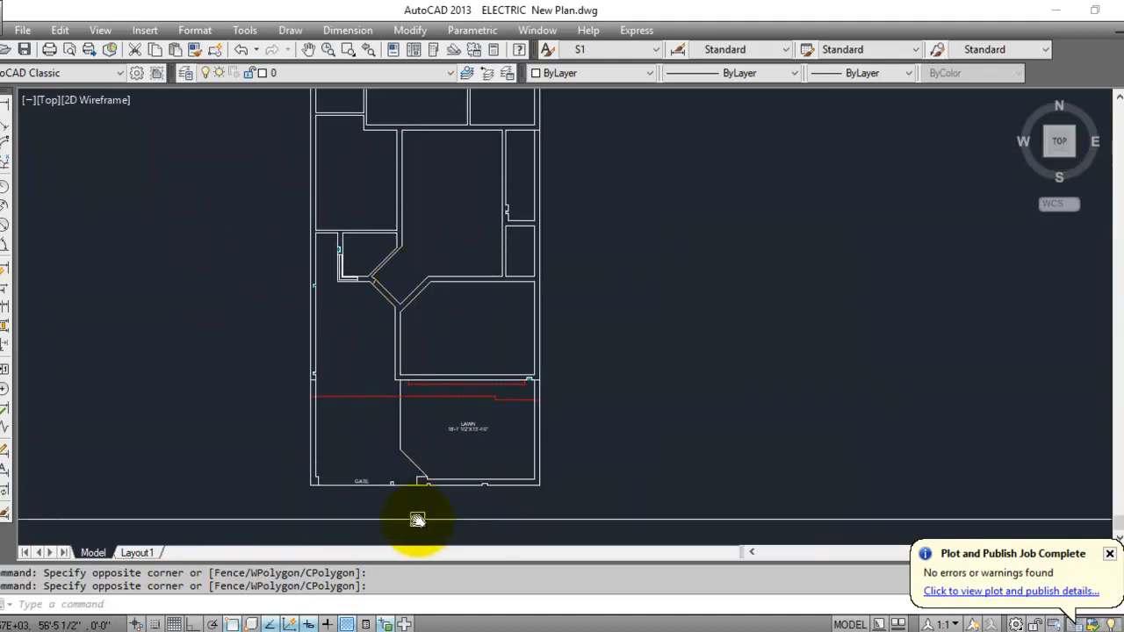
pyautogui.moveTo(404, 363); pyautogui.dragTo(409, 422, button='middle')
pyautogui.moveTo(422, 289); pyautogui.dragTo(431, 372, button='middle')
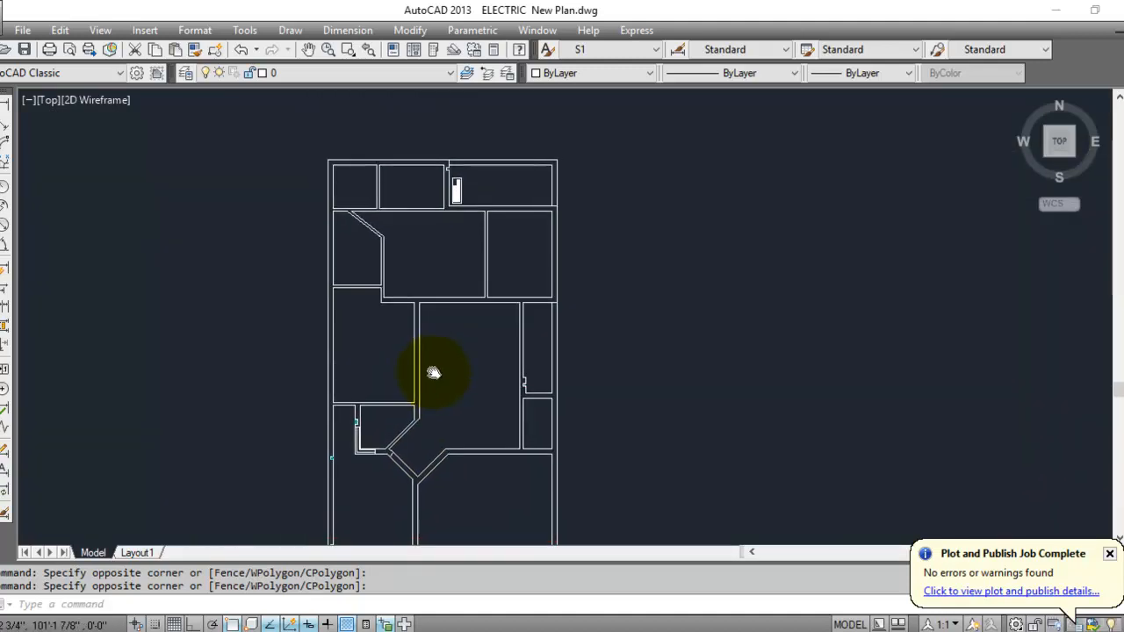
pyautogui.scroll(3, 439, 250)
pyautogui.moveTo(446, 256); pyautogui.dragTo(439, 369, button='middle')
pyautogui.scroll(2, 439, 369)
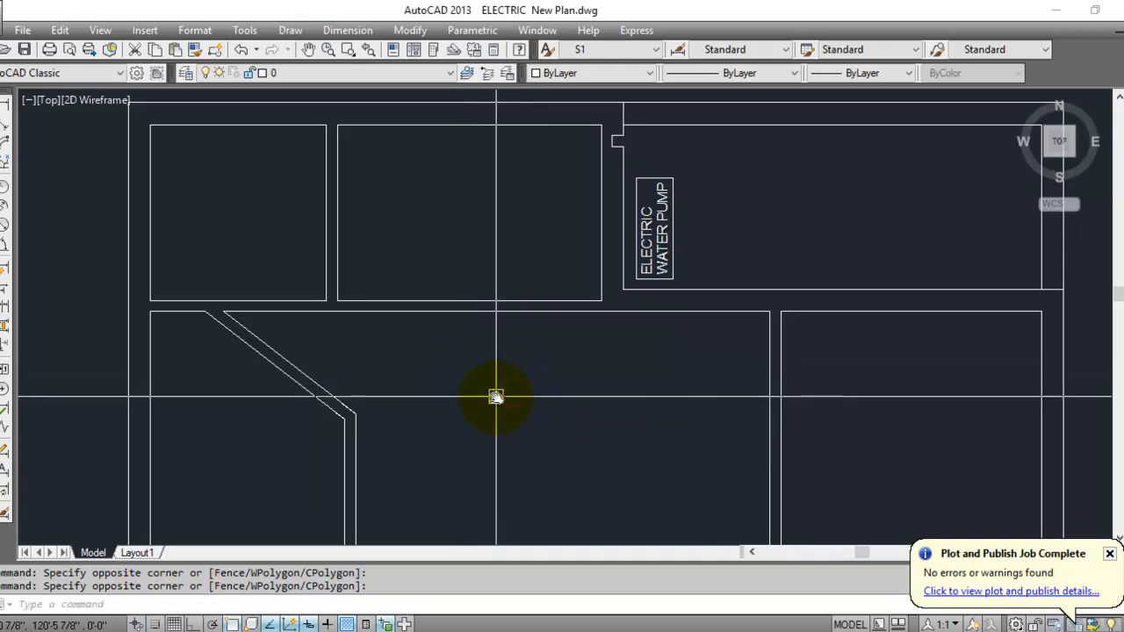
# Examine the framed library of electrical and furniture symbols above the floor plan, and the plan's upper-left rooms.
pyautogui.scroll(-3, 331, 454)
pyautogui.scroll(-2, 436, 392)
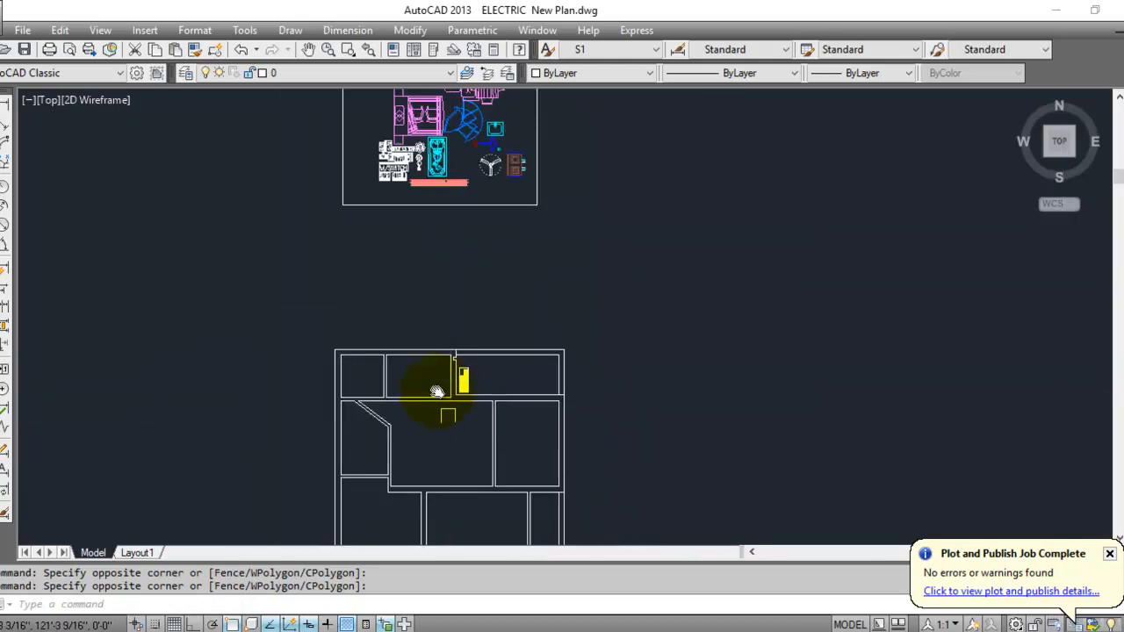
pyautogui.moveTo(438, 303); pyautogui.dragTo(435, 369, button='middle')
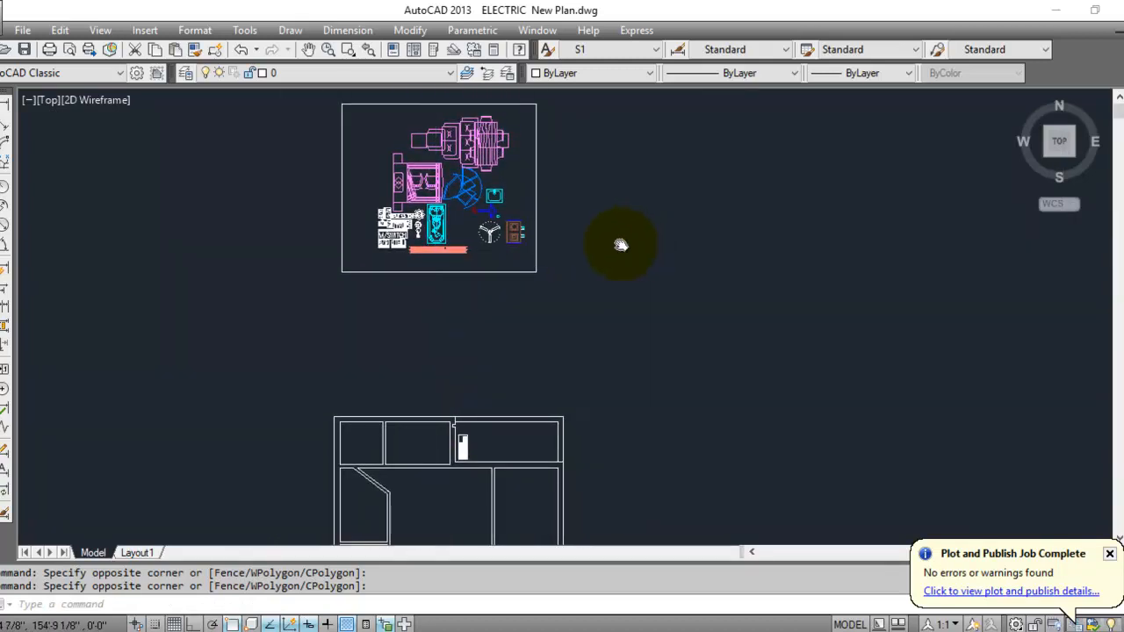
pyautogui.scroll(2, 358, 188)
pyautogui.click(358, 192)
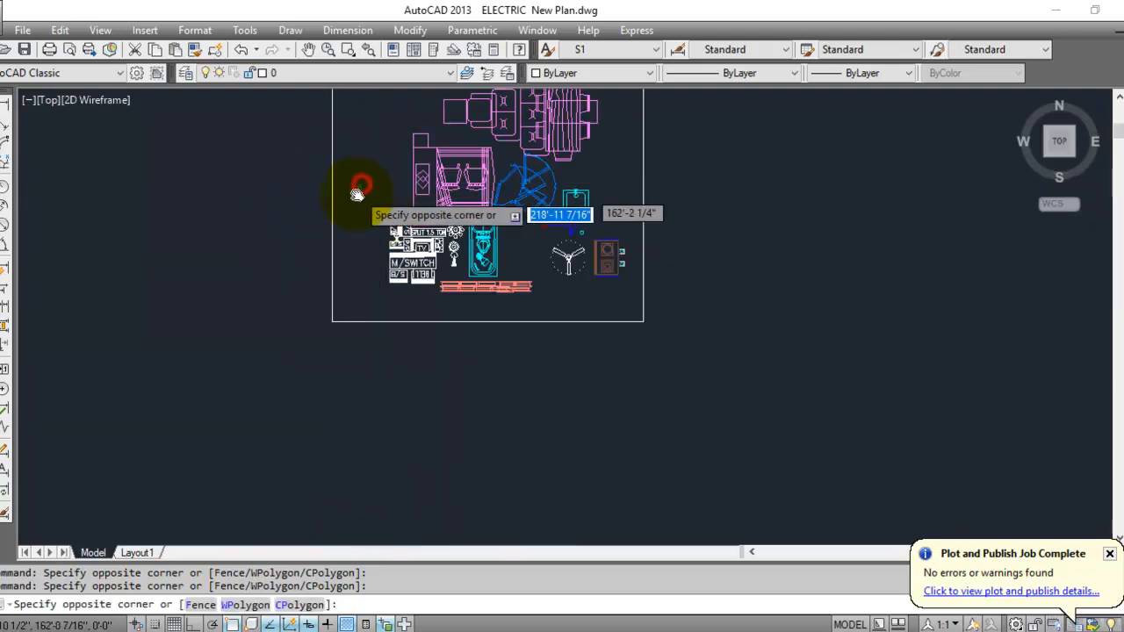
pyautogui.click(358, 193)
pyautogui.scroll(2, 357, 199)
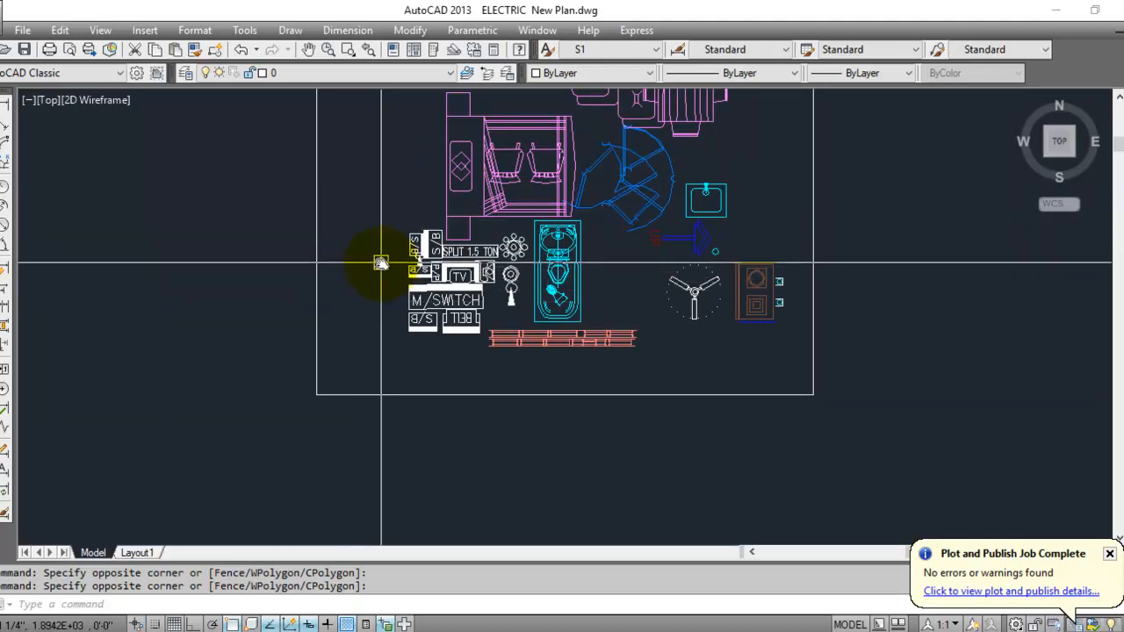
pyautogui.click(378, 300)
pyautogui.click(369, 318)
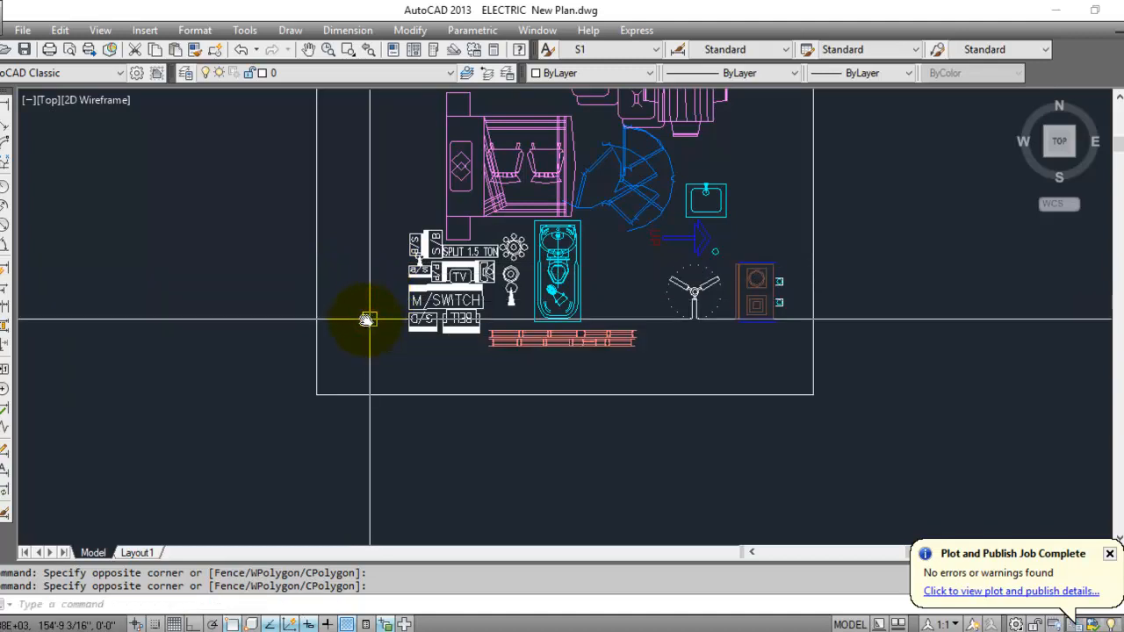
pyautogui.press('Escape')
pyautogui.press('Escape')
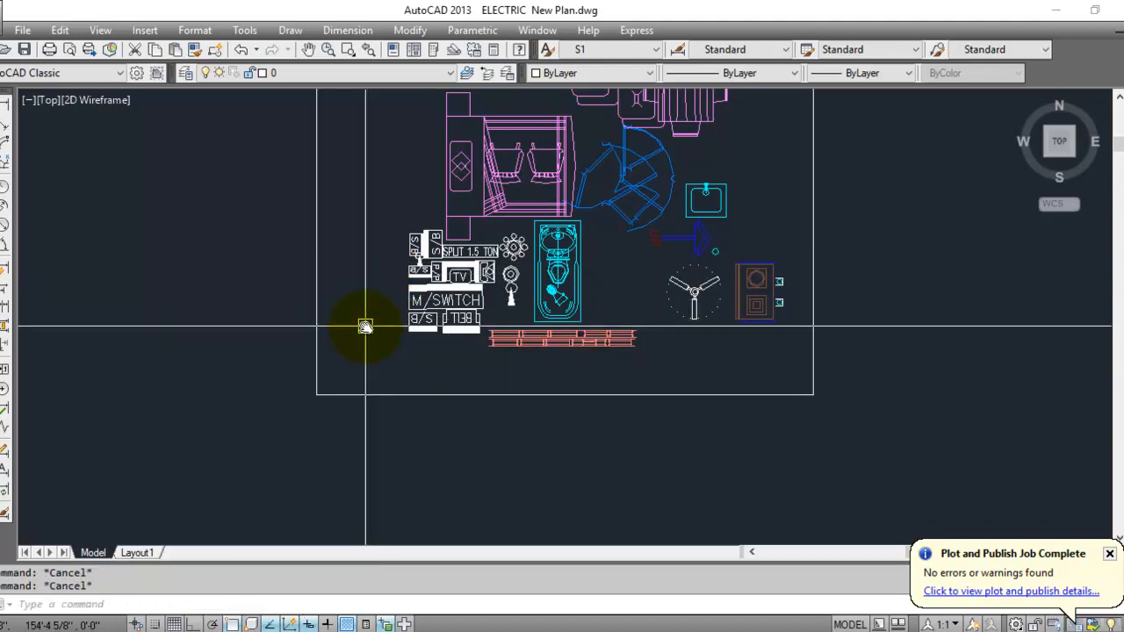
pyautogui.scroll(-8, 411, 182)
pyautogui.scroll(6, 396, 304)
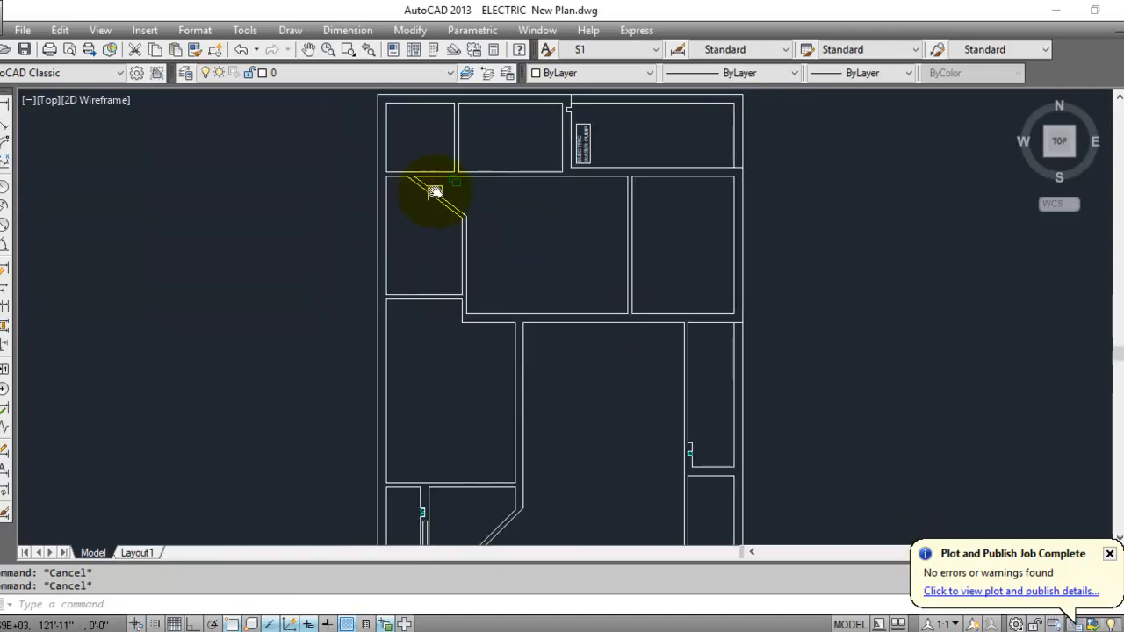
pyautogui.scroll(2, 434, 190)
pyautogui.moveTo(434, 190); pyautogui.dragTo(385, 394, button='middle')
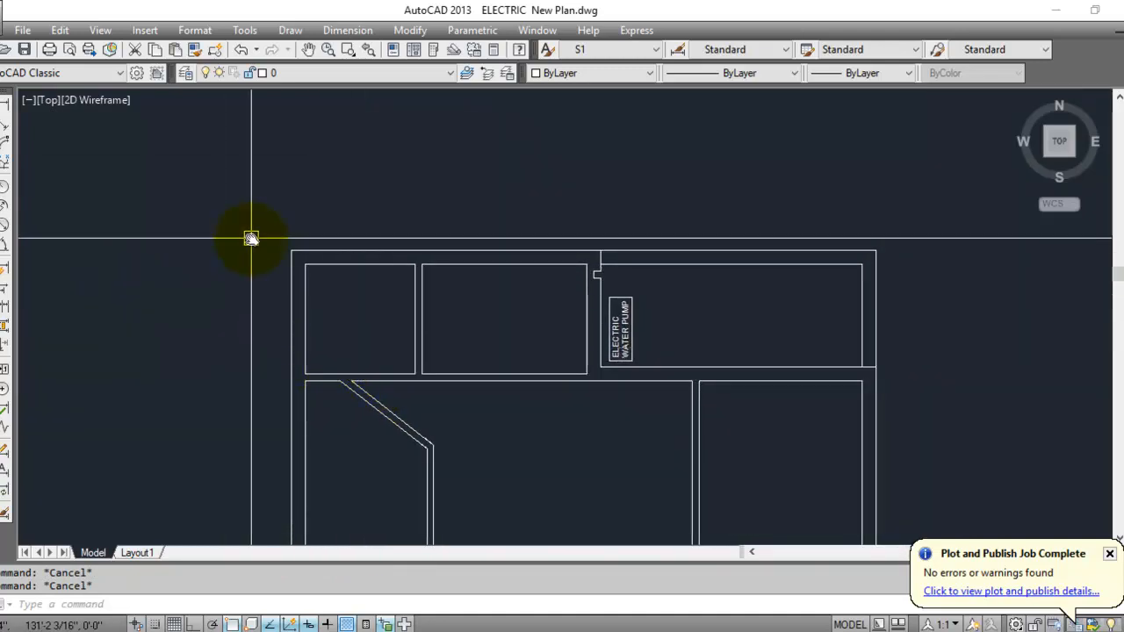
pyautogui.scroll(2, 281, 321)
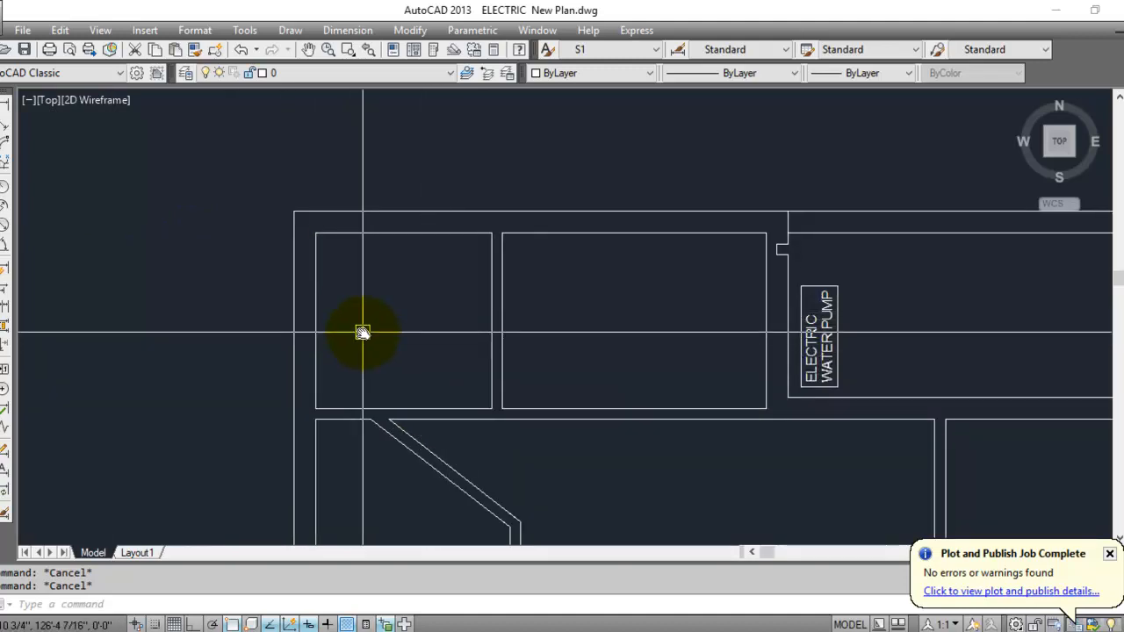
pyautogui.scroll(-6, 406, 448)
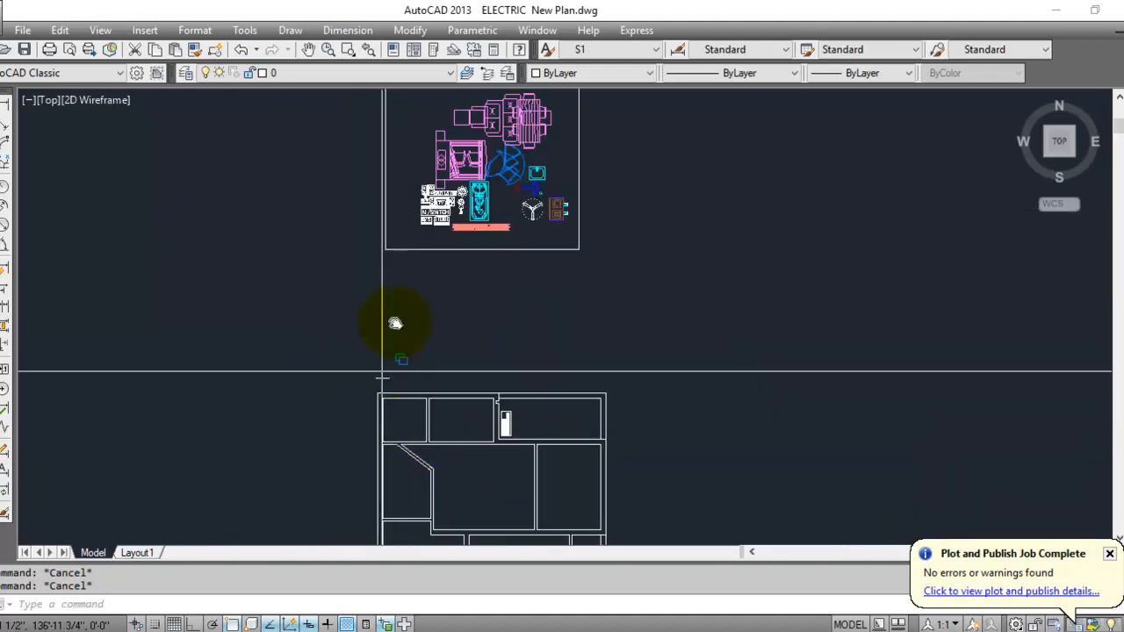
# Copy the concentric-circle symbol from the symbol library into the two upper-left rooms, horizontally aligned and about 7'-0 3/4" apart.
pyautogui.scroll(6, 451, 188)
pyautogui.scroll(6, 451, 187)
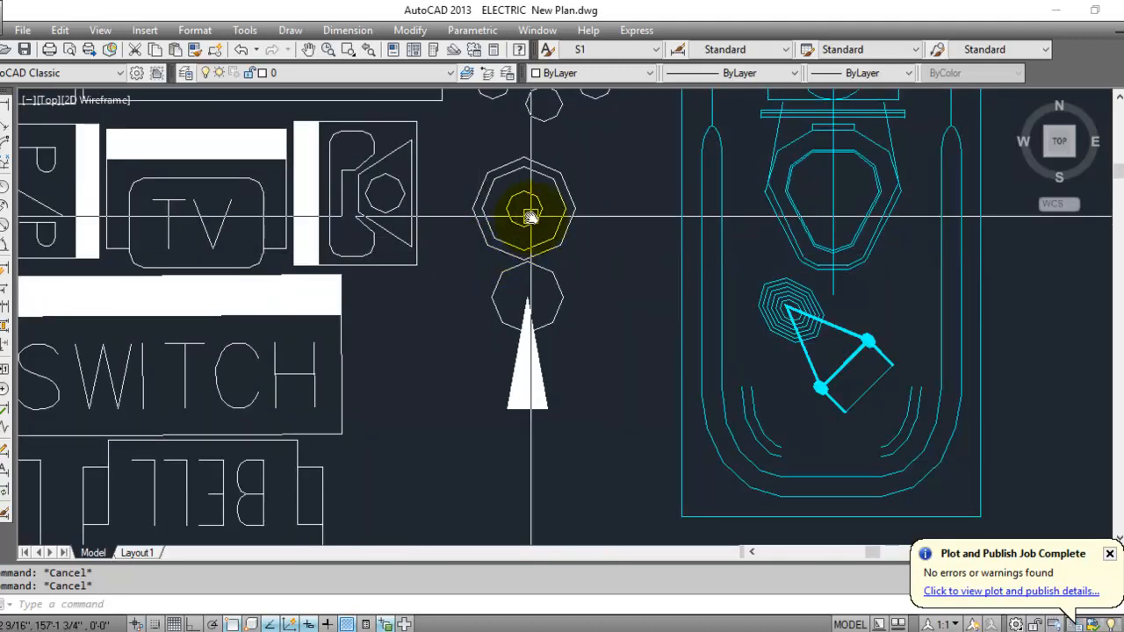
pyautogui.click(531, 217)
pyautogui.write('co')
pyautogui.press('Return')
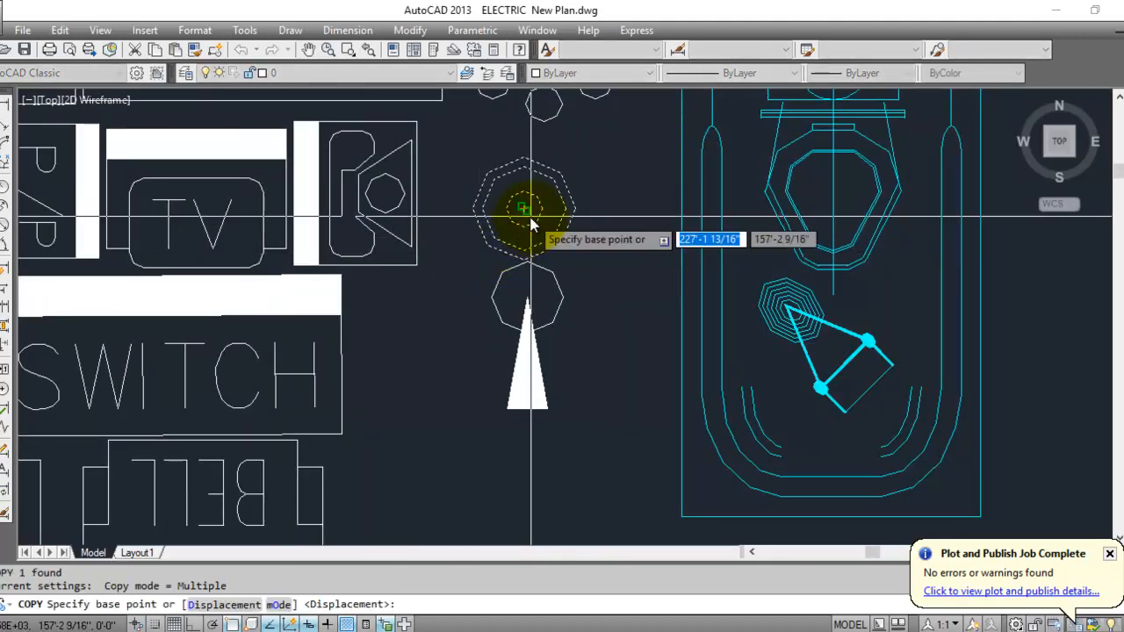
pyautogui.click(522, 213)
pyautogui.scroll(-5, 524, 215)
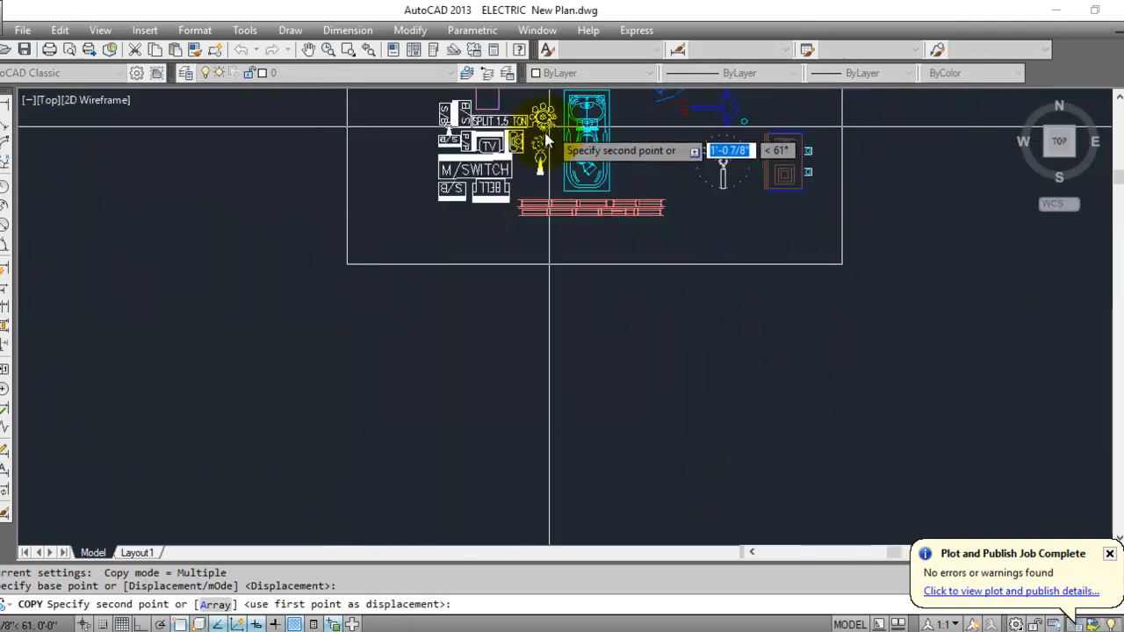
pyautogui.scroll(-2, 549, 112)
pyautogui.moveTo(522, 320); pyautogui.dragTo(513, 198, button='middle')
pyautogui.scroll(4, 464, 365)
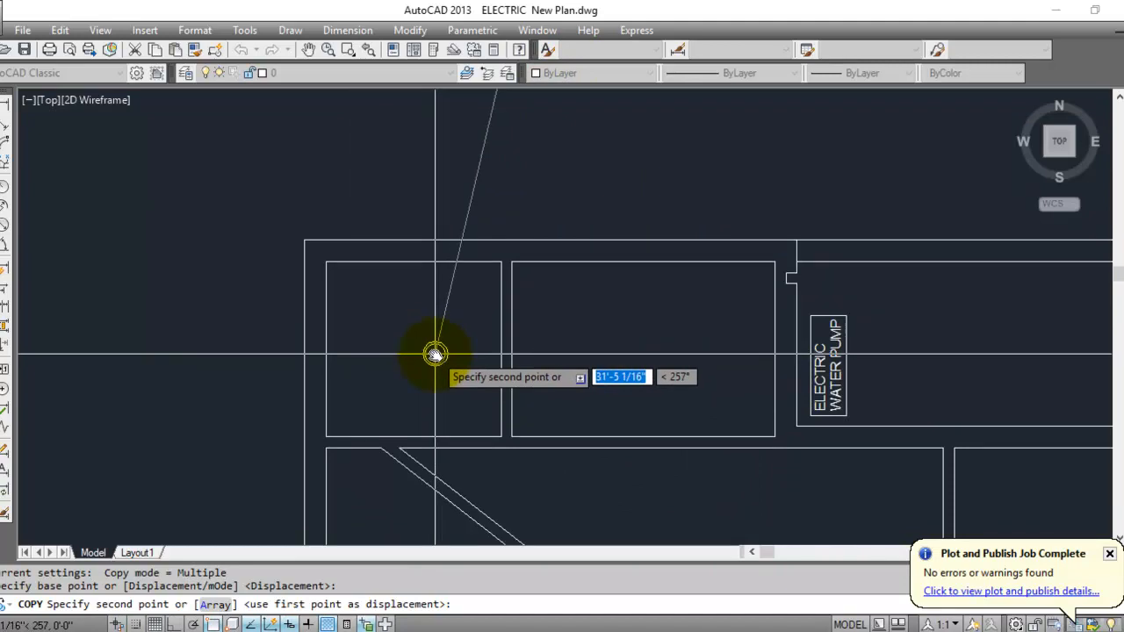
pyautogui.click(435, 354)
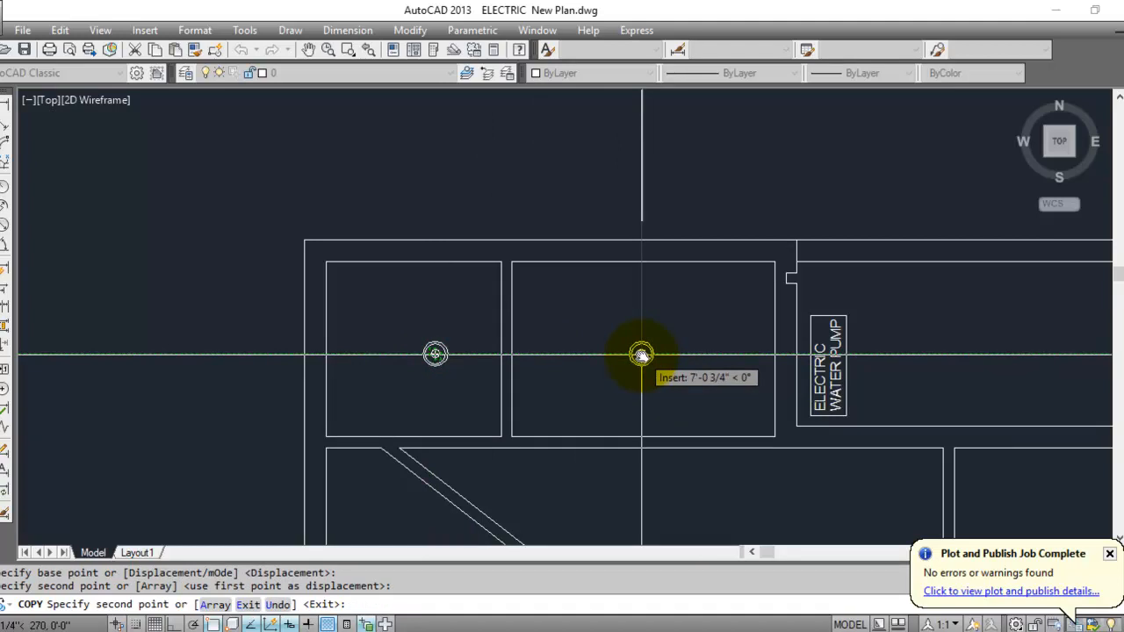
pyautogui.click(642, 355)
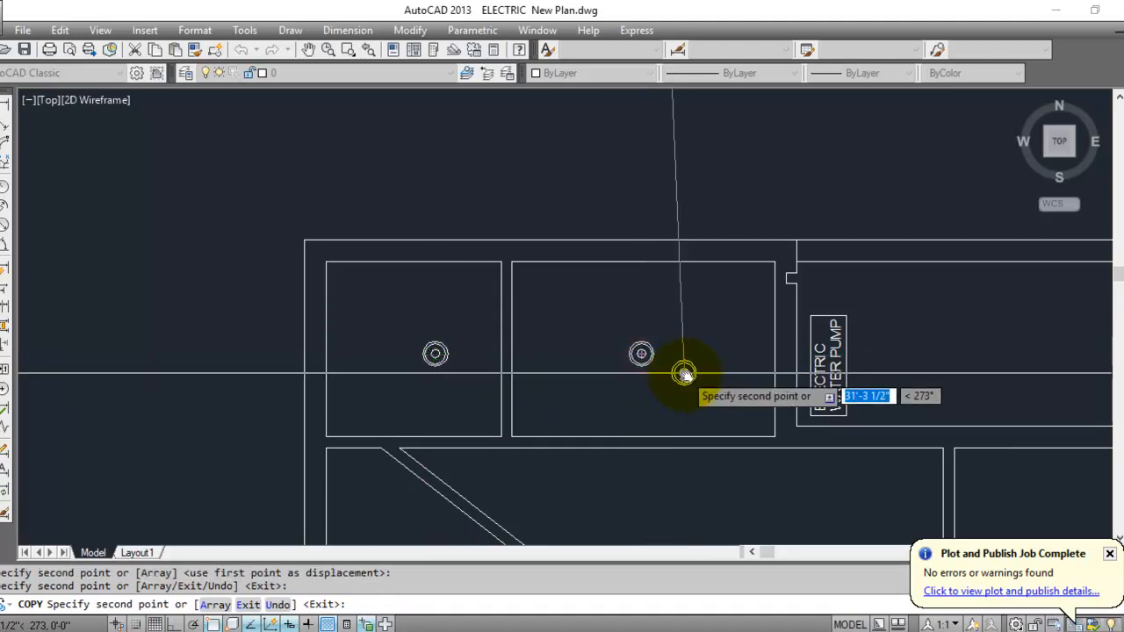
pyautogui.press('Escape')
# Examine the ELECTRIC WATER PUMP label and the surrounding upper-right room of the plan.
pyautogui.moveTo(800, 387)
pyautogui.mouseDown(button='middle')
pyautogui.moveTo(665, 345)
pyautogui.moveTo(572, 253)
pyautogui.mouseUp(button='middle')
pyautogui.scroll(5, 571, 255)
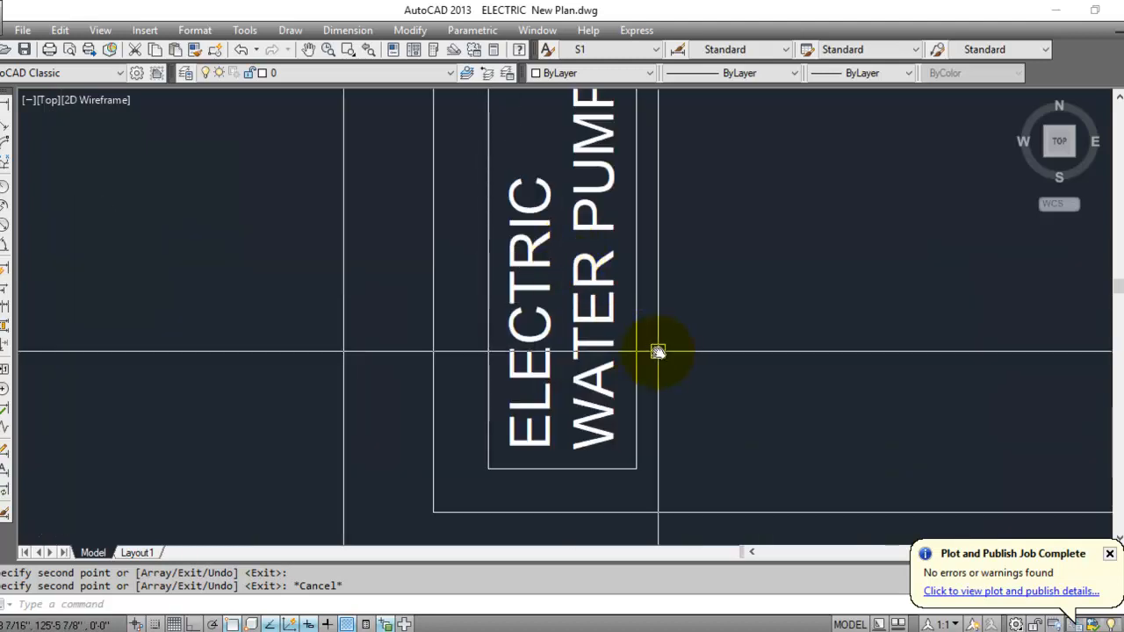
pyautogui.scroll(-5, 688, 334)
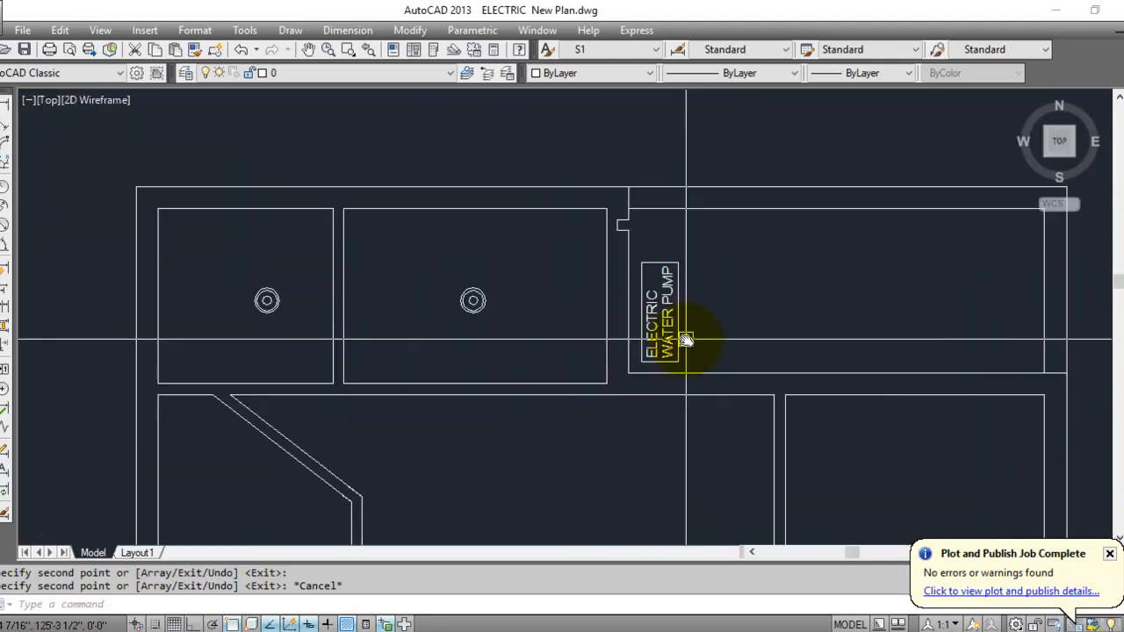
pyautogui.scroll(3, 680, 326)
pyautogui.scroll(-4, 651, 241)
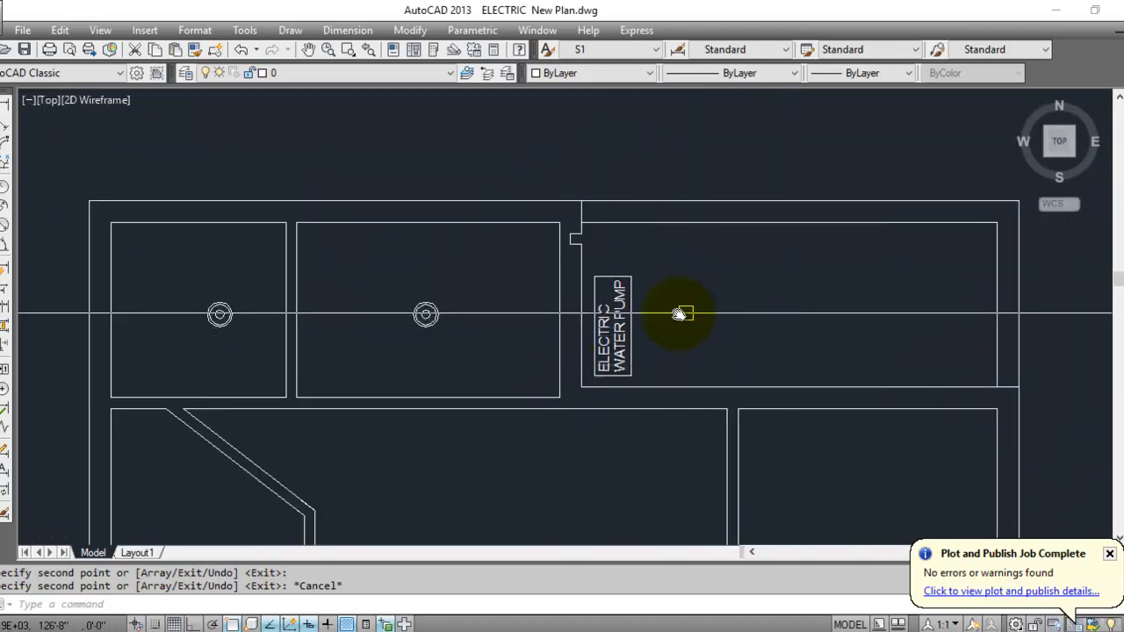
pyautogui.scroll(-2, 721, 279)
pyautogui.scroll(2, 658, 326)
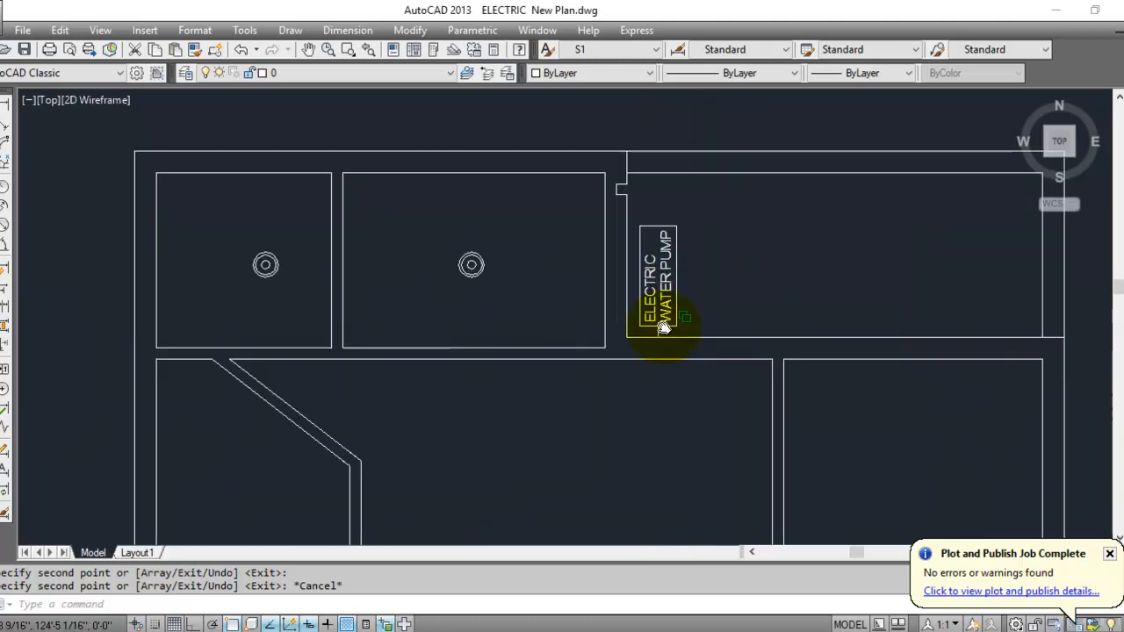
pyautogui.scroll(-2, 597, 220)
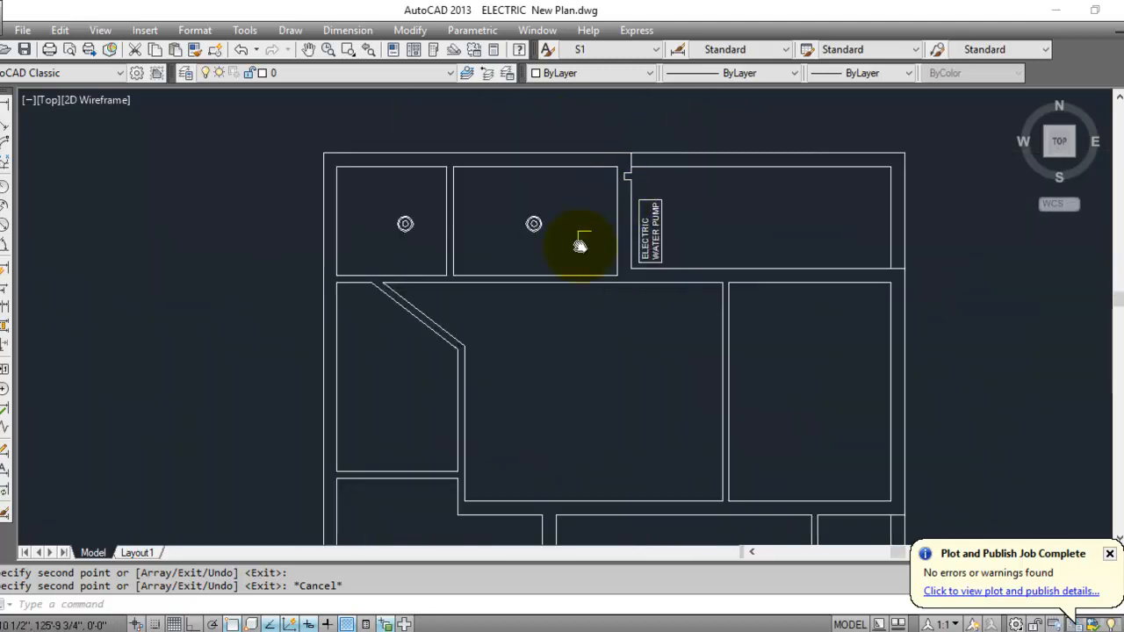
pyautogui.scroll(2, 264, 360)
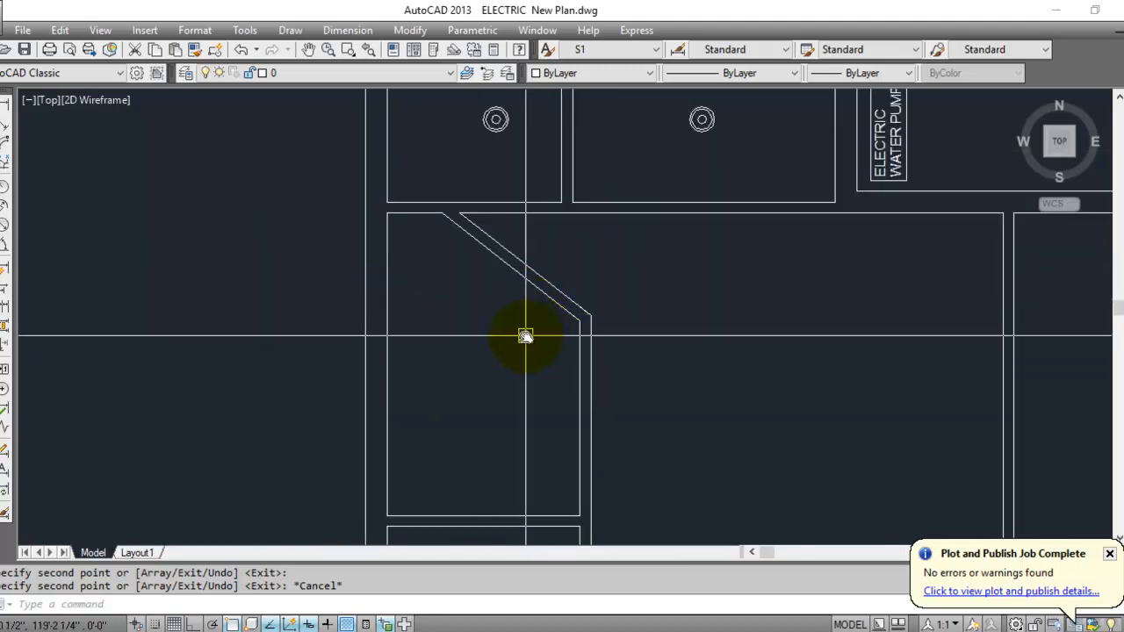
pyautogui.moveTo(527, 333)
pyautogui.mouseDown(button='middle')
pyautogui.moveTo(509, 268)
pyautogui.moveTo(547, 441)
pyautogui.mouseUp(button='middle')
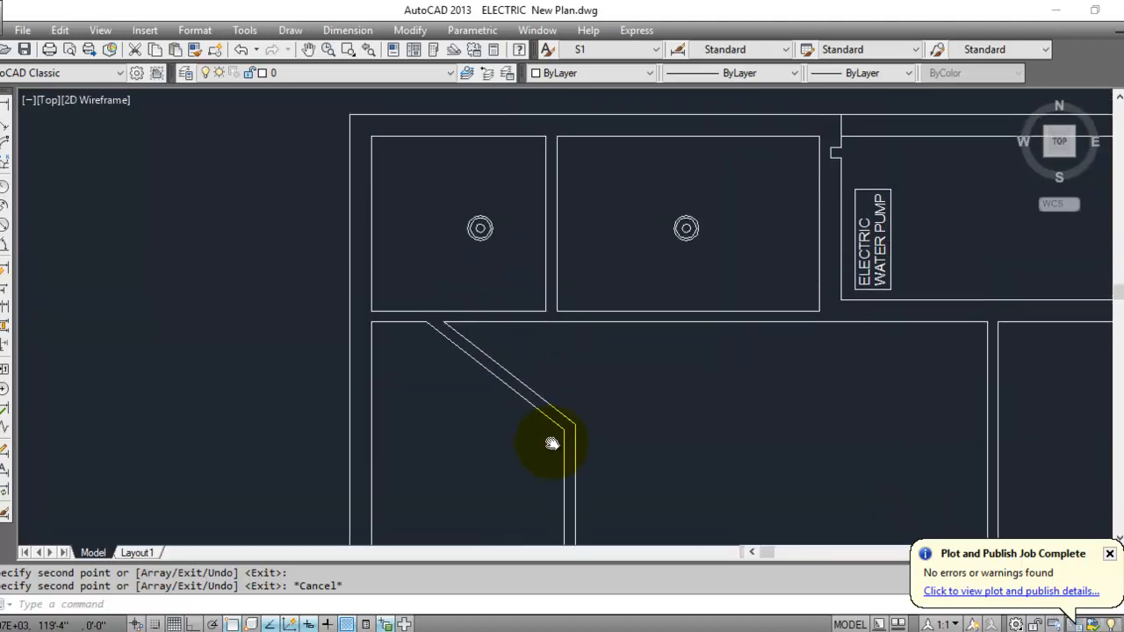
pyautogui.scroll(2, 509, 284)
pyautogui.click(470, 255)
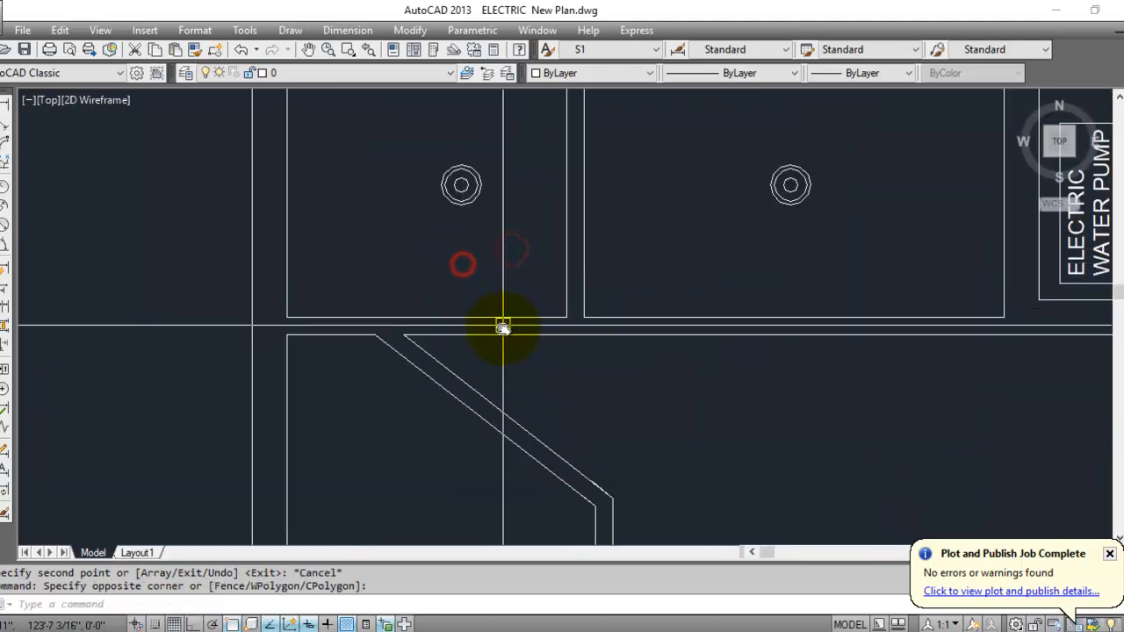
pyautogui.scroll(2, 497, 263)
pyautogui.click(454, 249)
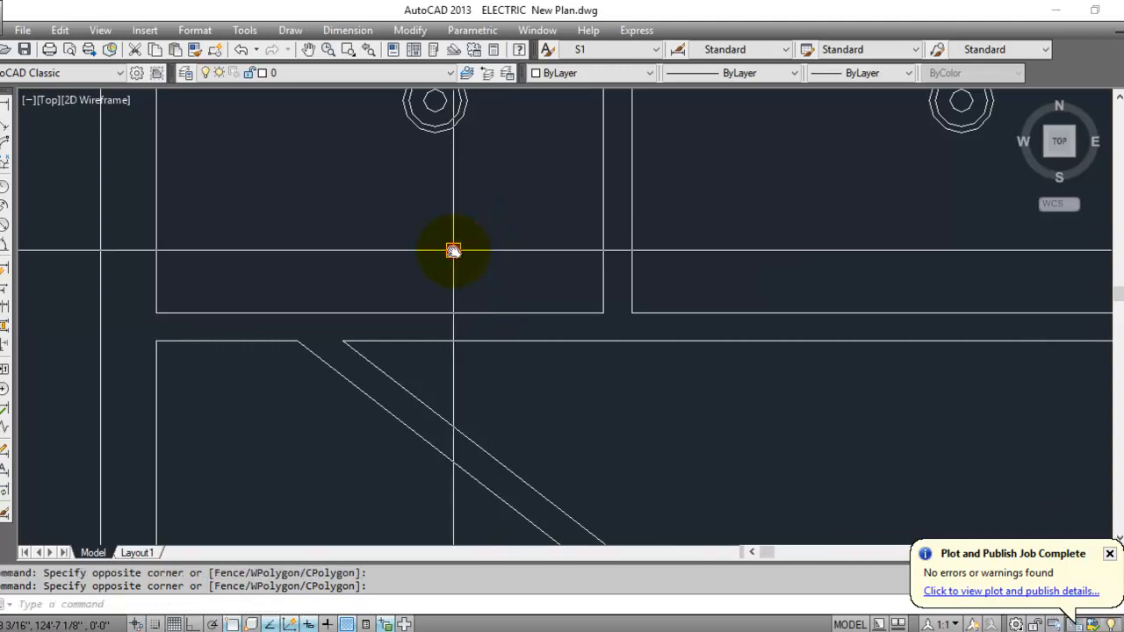
pyautogui.scroll(-2, 489, 369)
pyautogui.moveTo(490, 282)
pyautogui.mouseDown(button='middle')
pyautogui.moveTo(484, 389)
pyautogui.moveTo(487, 340)
pyautogui.mouseUp(button='middle')
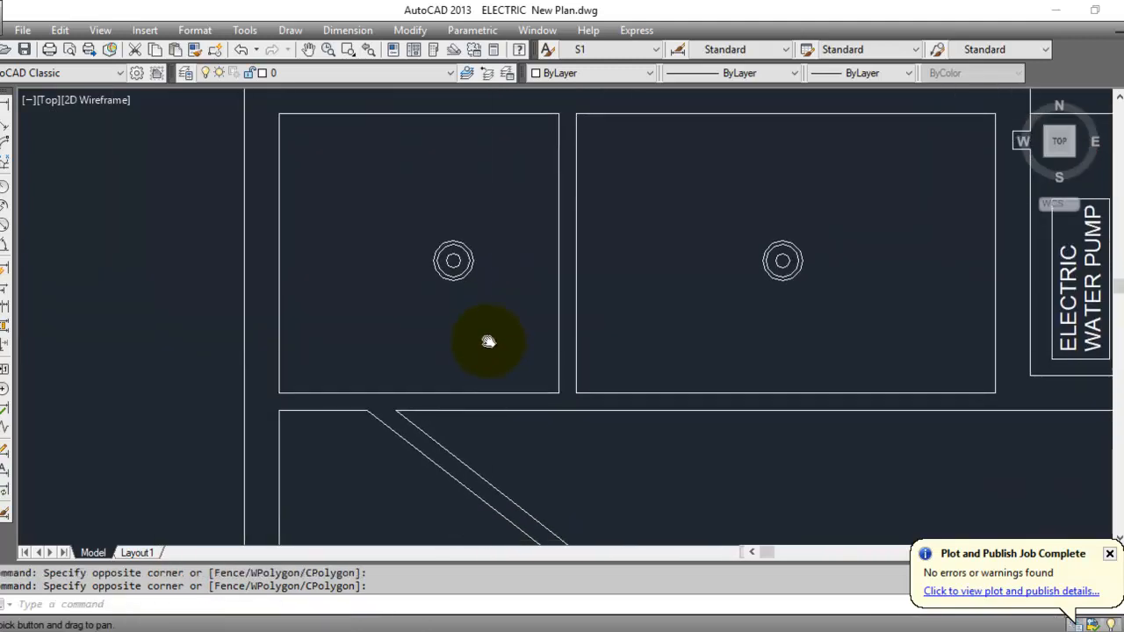
pyautogui.press('Escape')
pyautogui.press('Escape')
# Extend the left face line of the partition between the two upper-left rooms down to the lower line of the wall beneath.
pyautogui.write('EX')
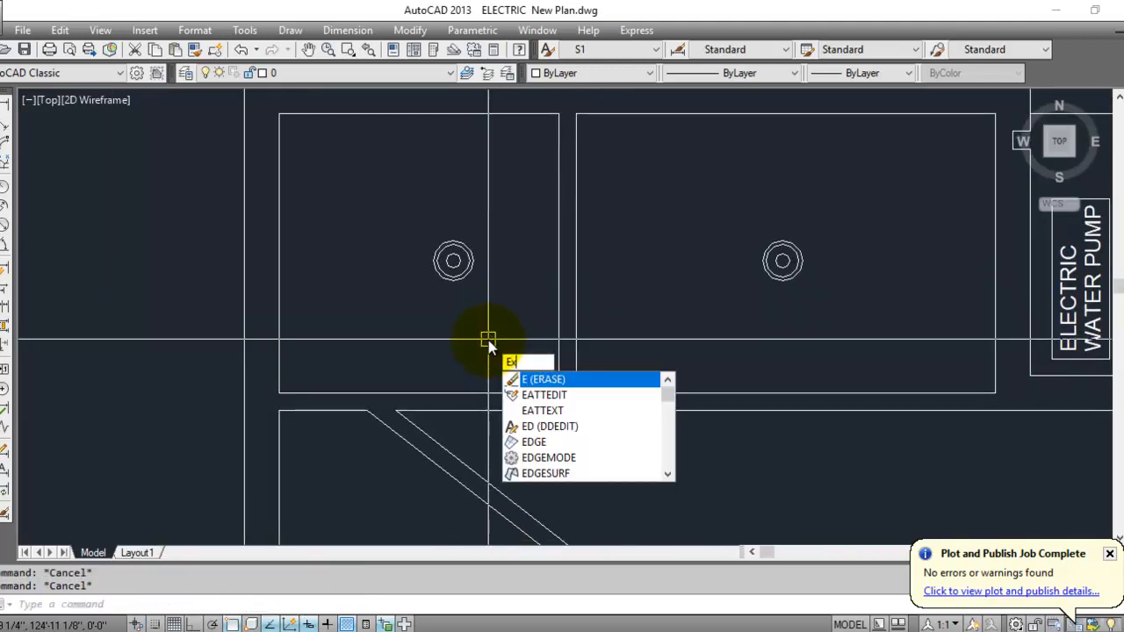
pyautogui.press('Return')
pyautogui.scroll(4, 563, 414)
pyautogui.click(562, 411)
pyautogui.press('Return')
pyautogui.click(550, 346)
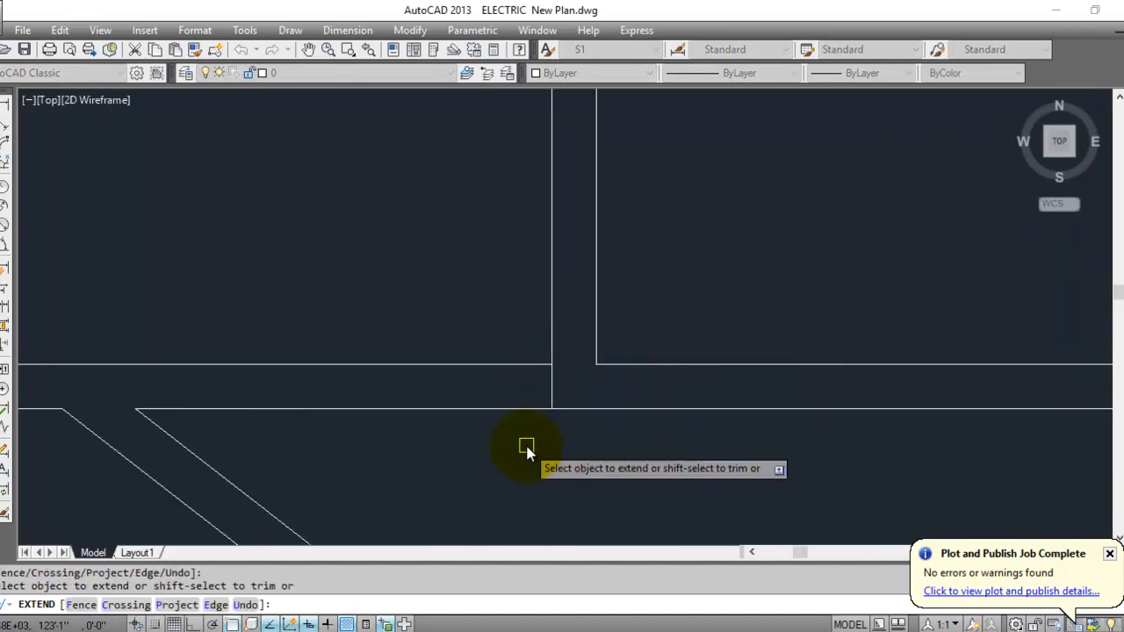
pyautogui.press('Escape')
pyautogui.click(511, 466)
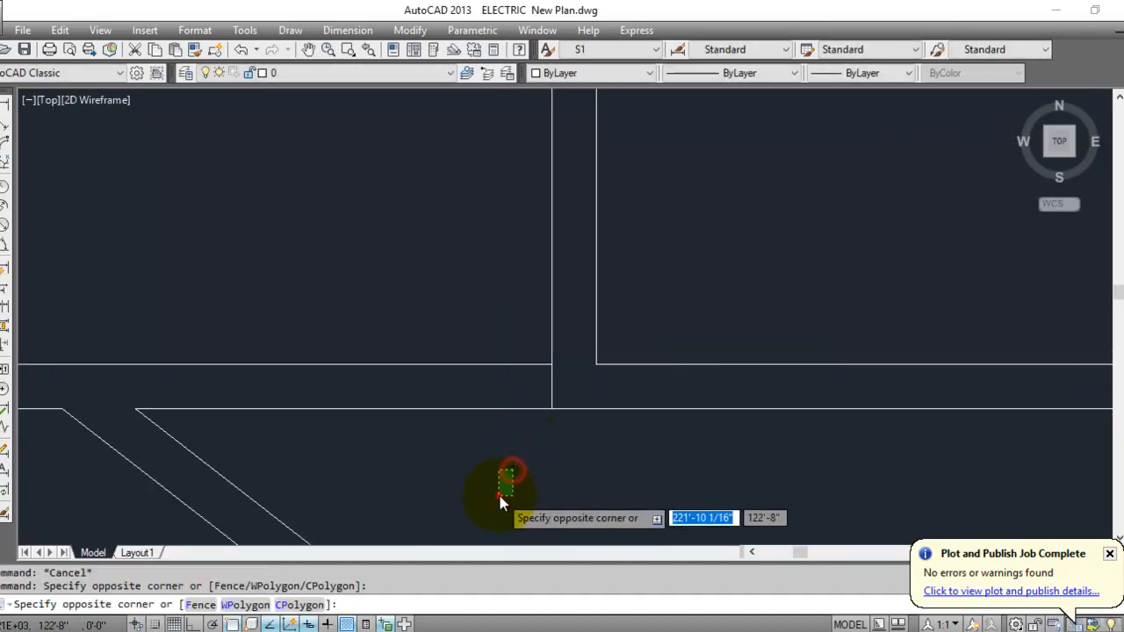
pyautogui.click(499, 496)
# Offset the extended partition line 3'6" to the left to mark the other side of the door opening.
pyautogui.write('o')
pyautogui.press('Return')
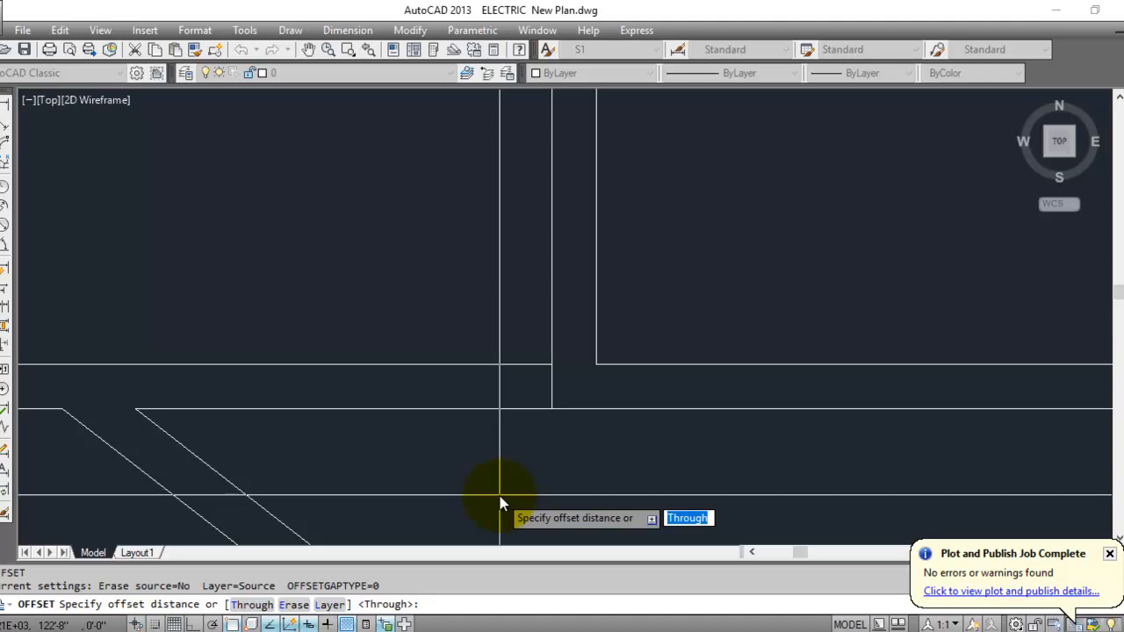
pyautogui.write('3')
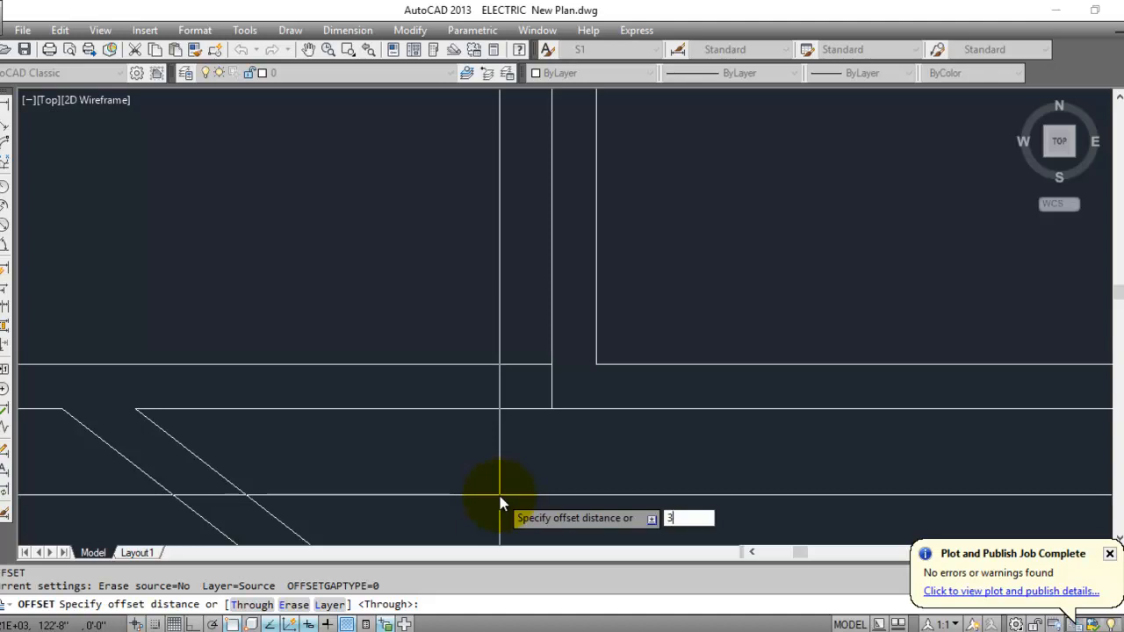
pyautogui.write("'")
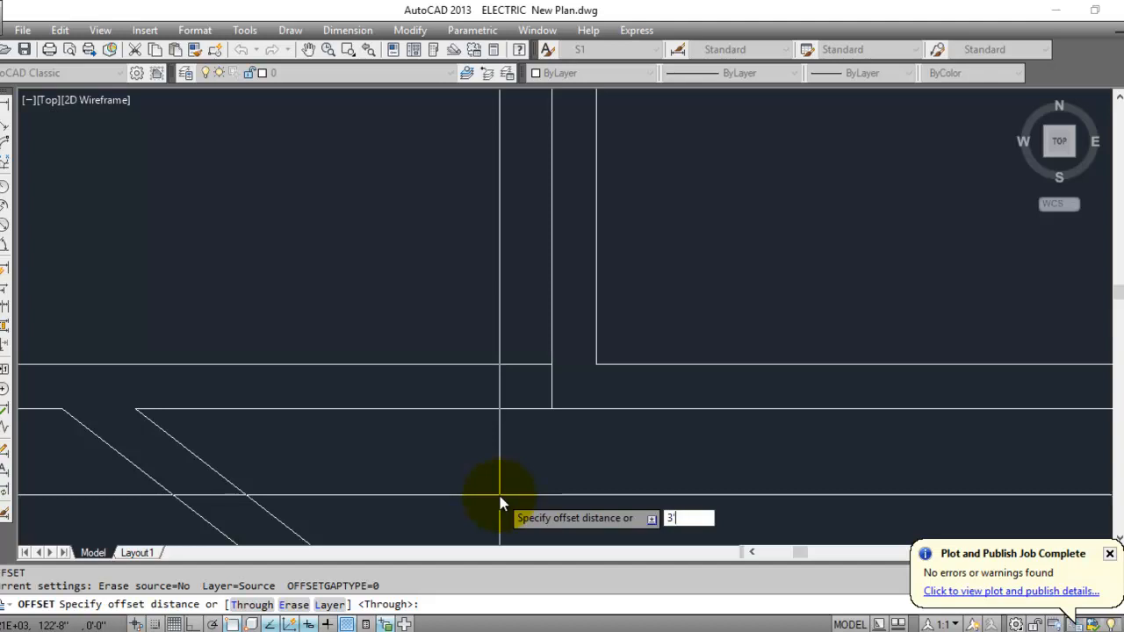
pyautogui.write('6')
pyautogui.press('Return')
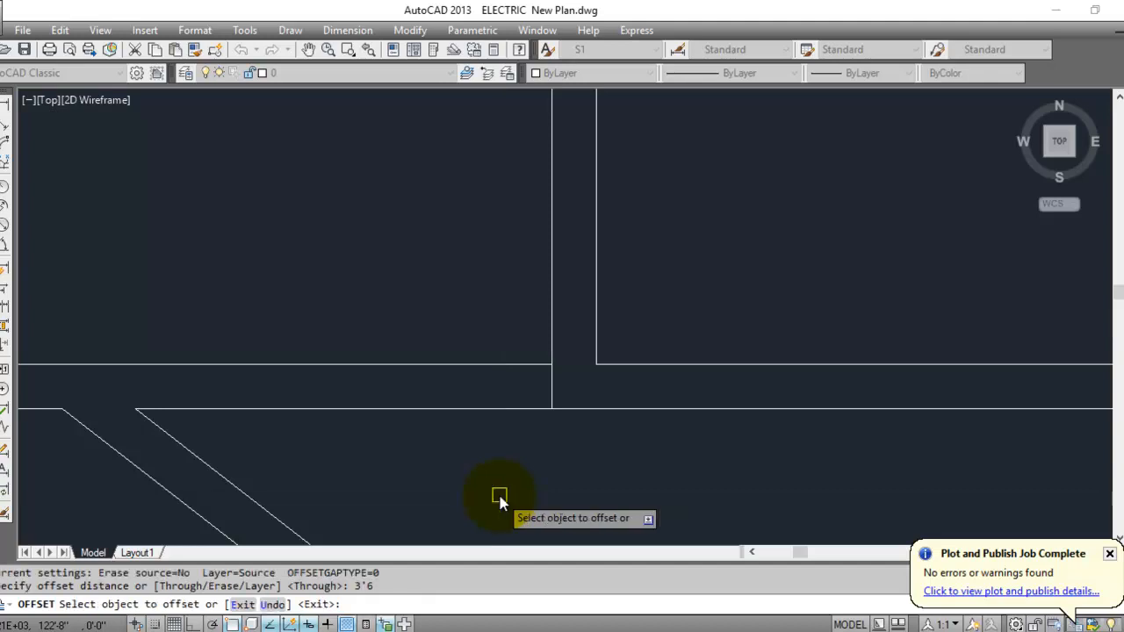
pyautogui.click(551, 391)
pyautogui.click(401, 394)
pyautogui.press('Escape')
pyautogui.press('Escape')
pyautogui.press('Escape')
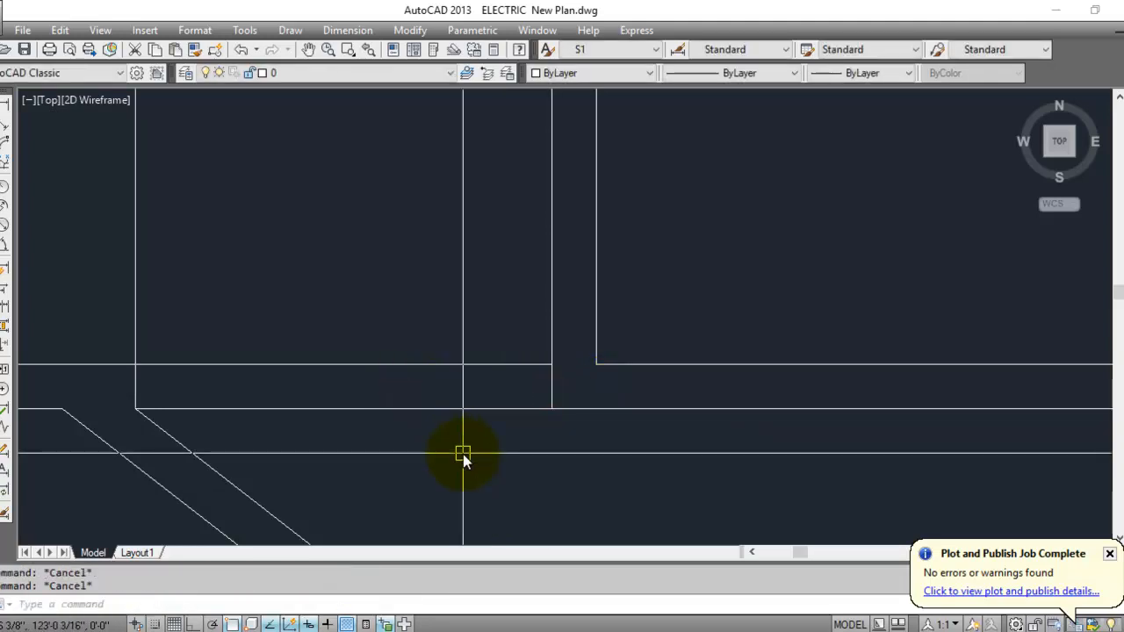
# Trim the two horizontal wall lines between the offset line and the partition at the door opening.
pyautogui.write('tr')
pyautogui.press('Return')
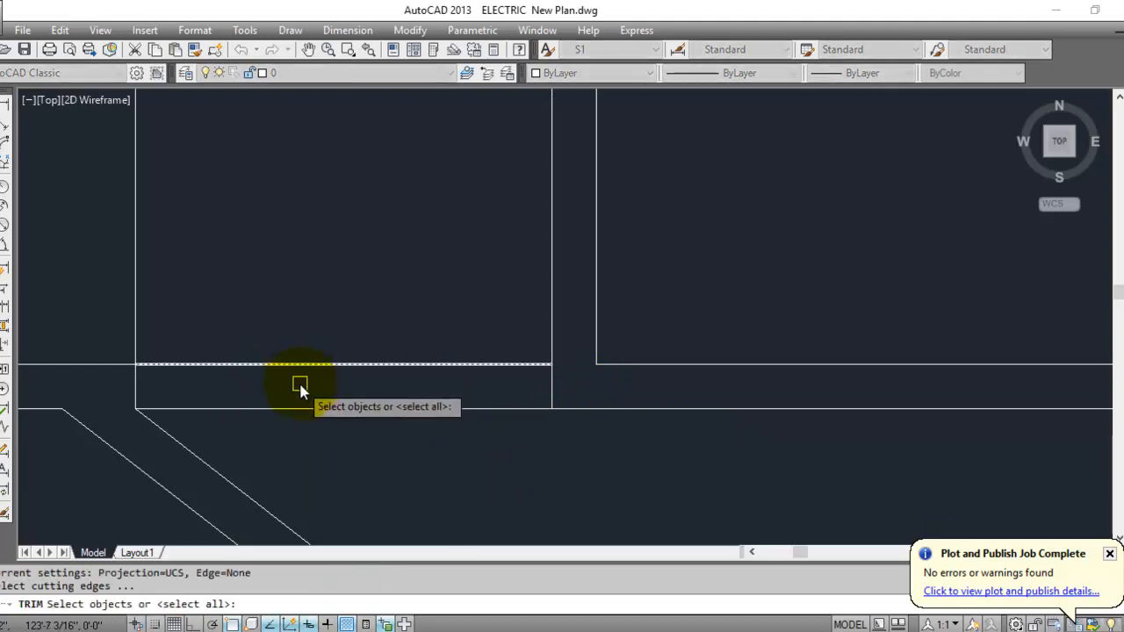
pyautogui.press('Return')
pyautogui.click(377, 344)
pyautogui.click(329, 441)
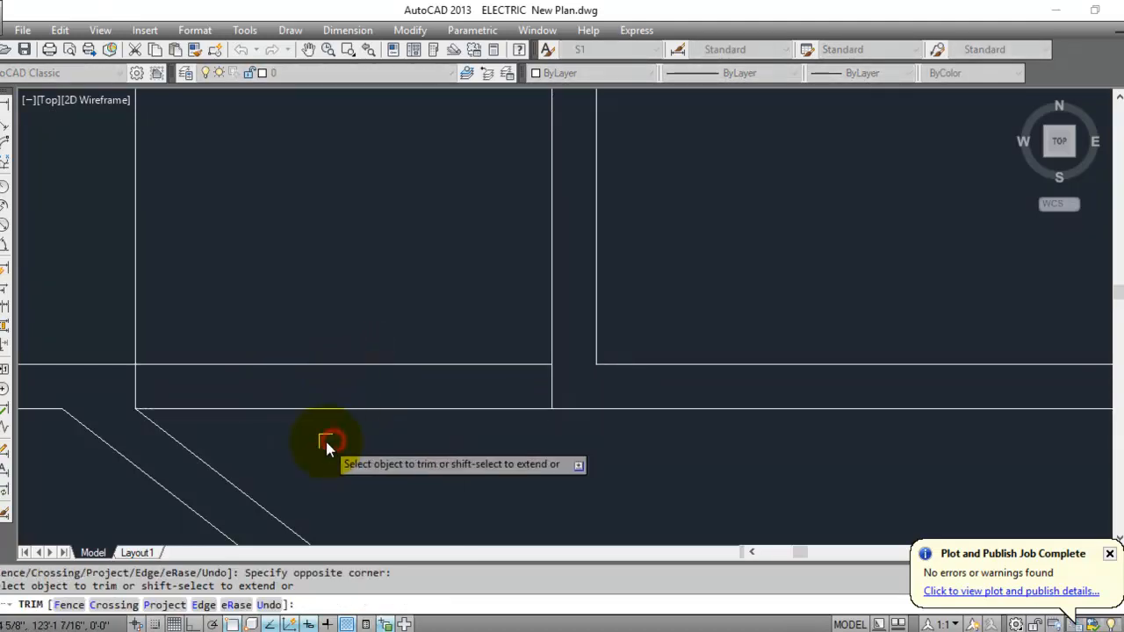
pyautogui.press('Escape')
pyautogui.press('Escape')
# Trim away the offset line above the wall, keeping only its short piece across the wall thickness.
pyautogui.write('tr')
pyautogui.press('Return')
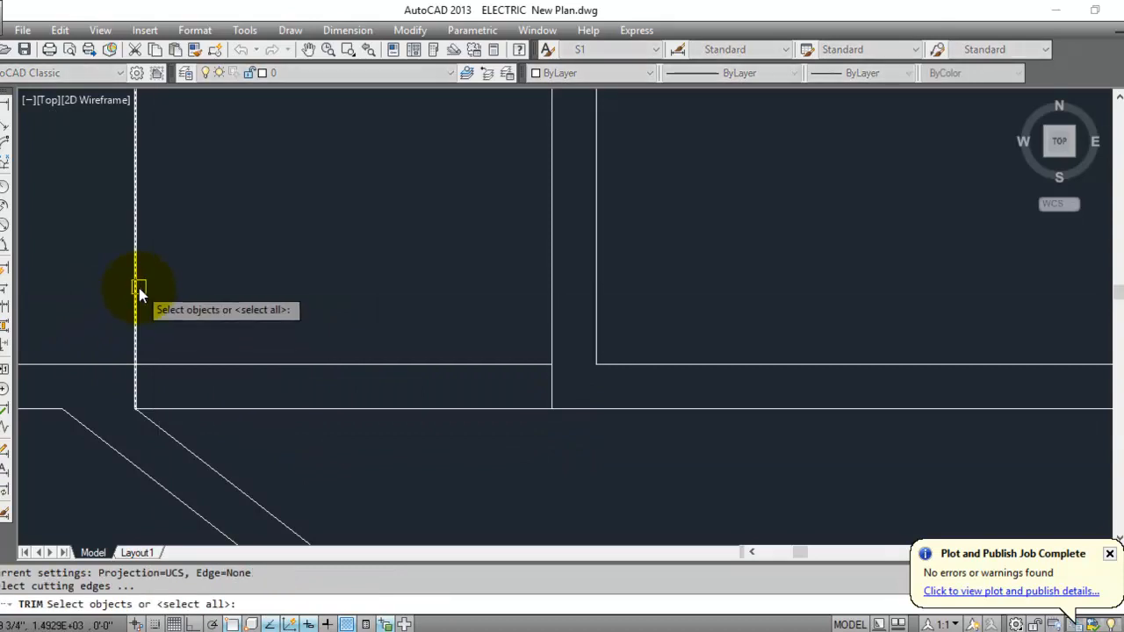
pyautogui.press('Return')
pyautogui.click(137, 289)
pyautogui.click(584, 369)
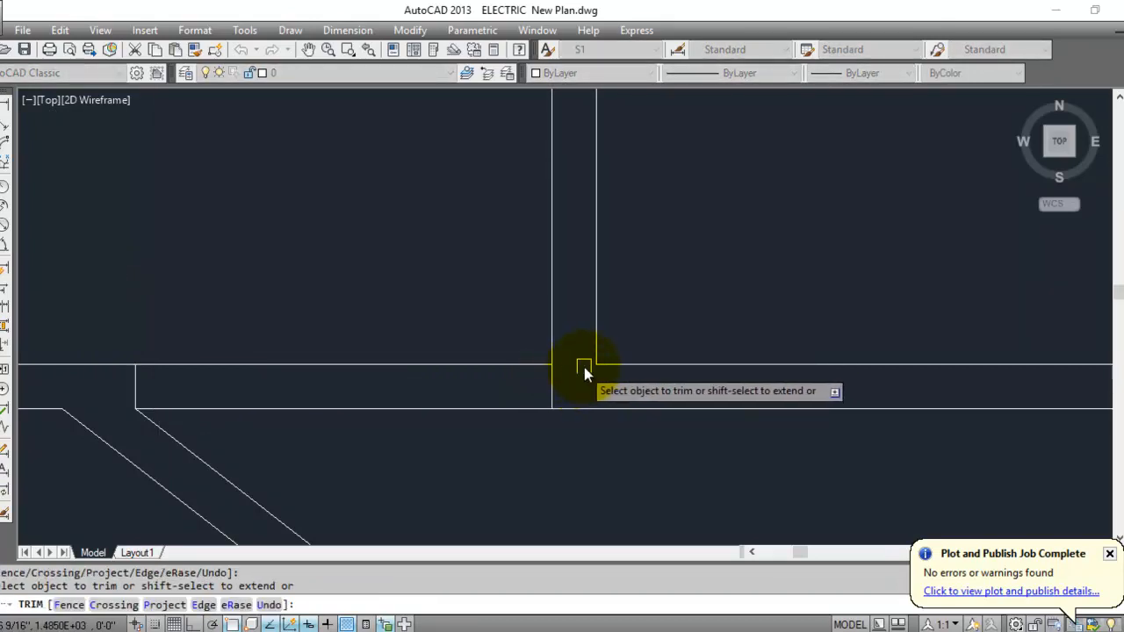
pyautogui.press('Escape')
pyautogui.press('Escape')
# Set the two horizontal lines across the door opening to colour Red and linetype ByLayer.
pyautogui.click(425, 332)
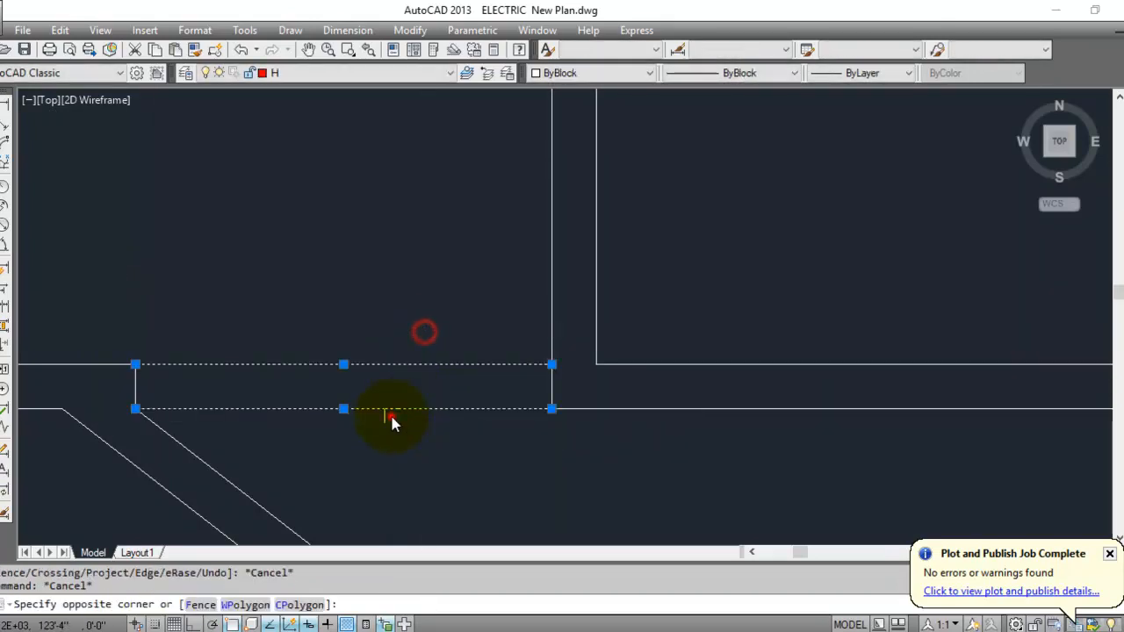
pyautogui.click(392, 414)
pyautogui.click(628, 78)
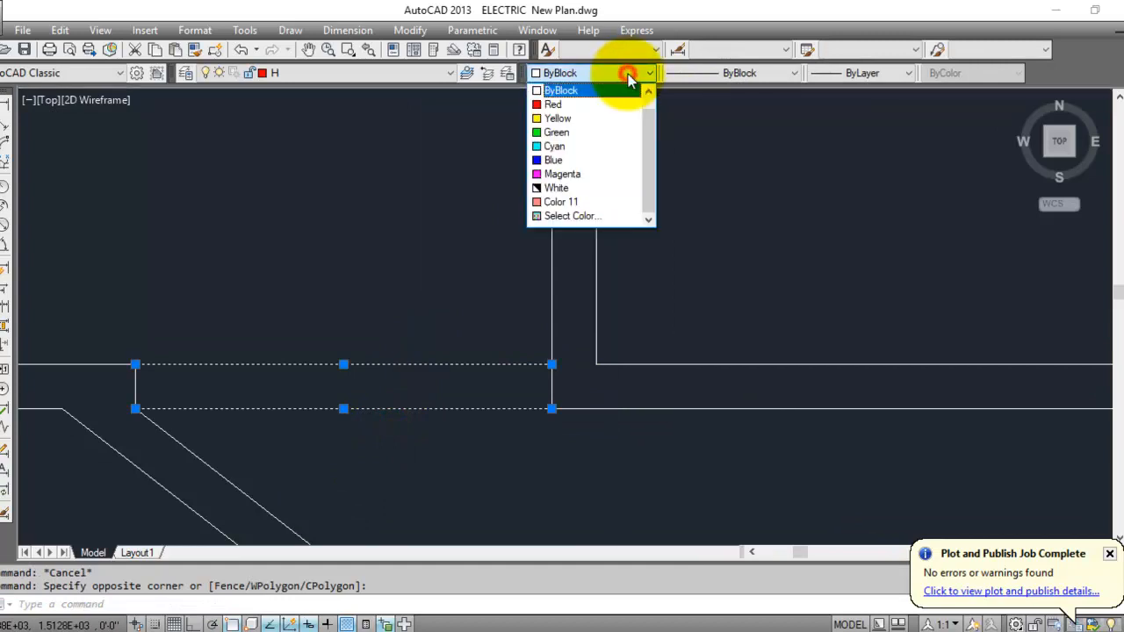
pyautogui.click(572, 103)
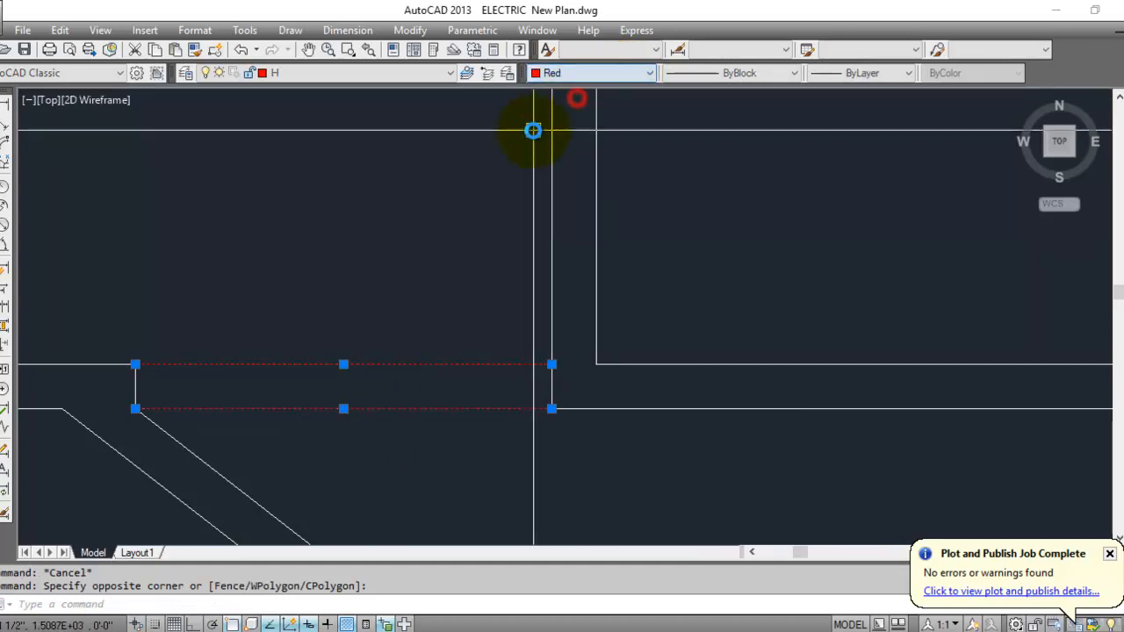
pyautogui.click(743, 73)
pyautogui.click(741, 91)
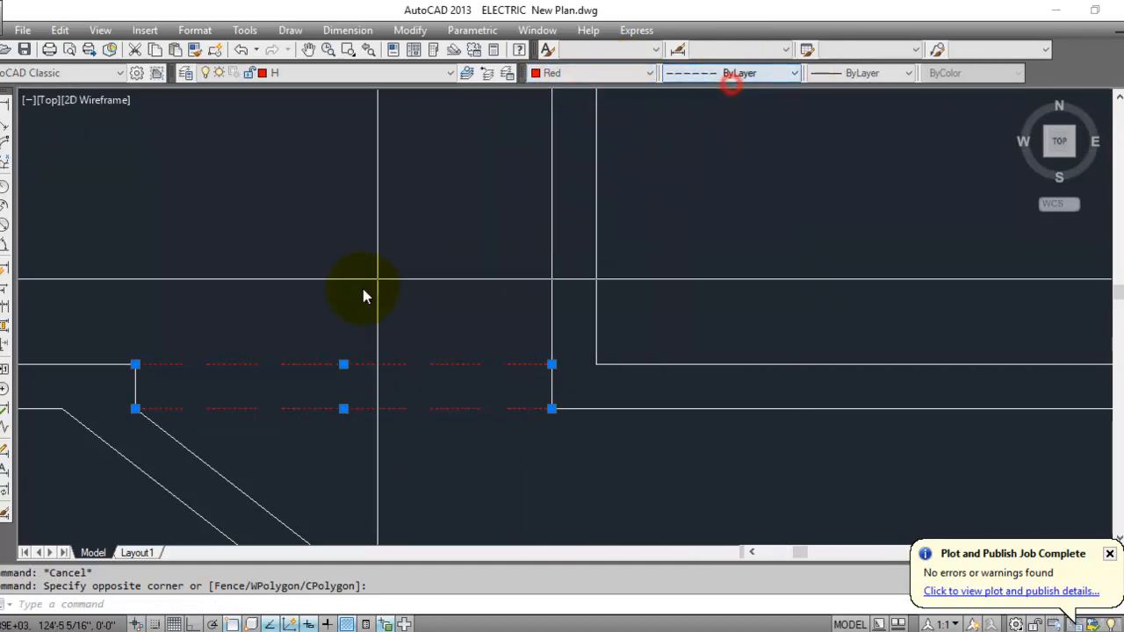
pyautogui.press('Escape')
pyautogui.scroll(-5, 489, 361)
pyautogui.scroll(5, 538, 281)
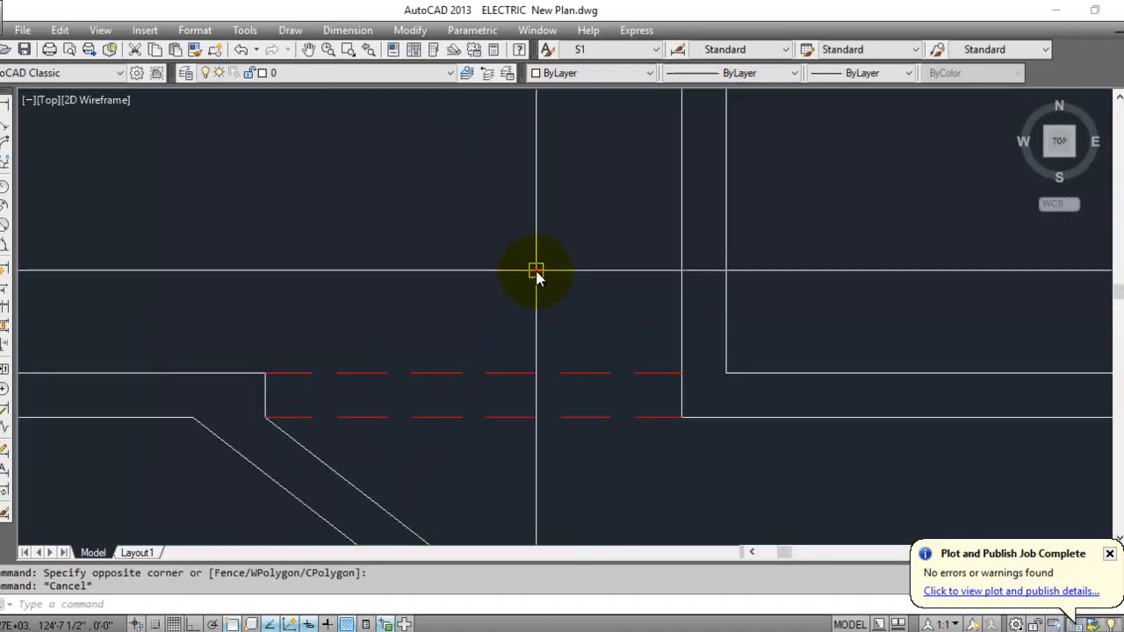
# Offset the lower wall line of the second upper room 9" upward into the room.
pyautogui.click(537, 271)
pyautogui.scroll(-3, 369, 234)
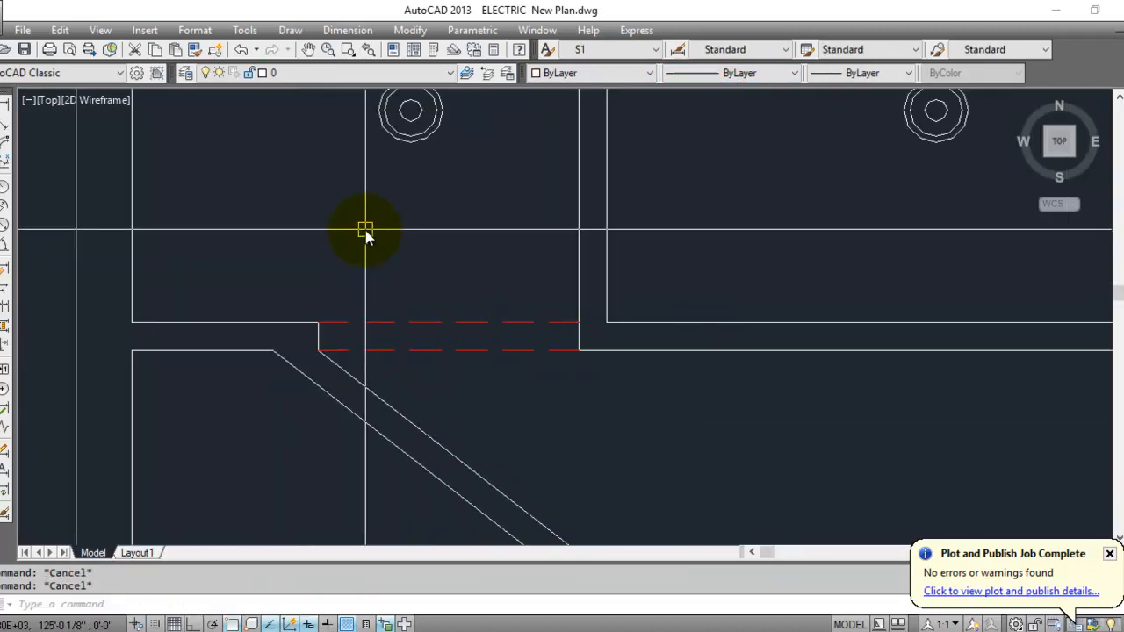
pyautogui.moveTo(369, 234); pyautogui.dragTo(364, 364, button='middle')
pyautogui.moveTo(449, 400)
pyautogui.mouseDown(button='middle')
pyautogui.moveTo(432, 343)
pyautogui.moveTo(720, 446)
pyautogui.moveTo(710, 409)
pyautogui.moveTo(582, 388)
pyautogui.mouseUp(button='middle')
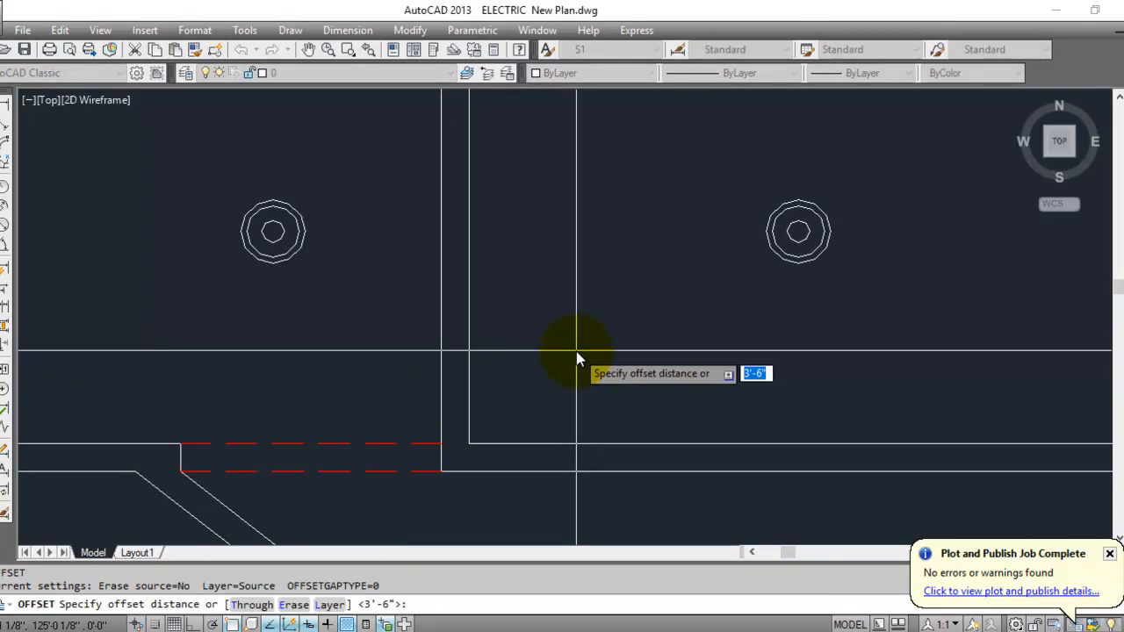
pyautogui.write('9')
pyautogui.press('Return')
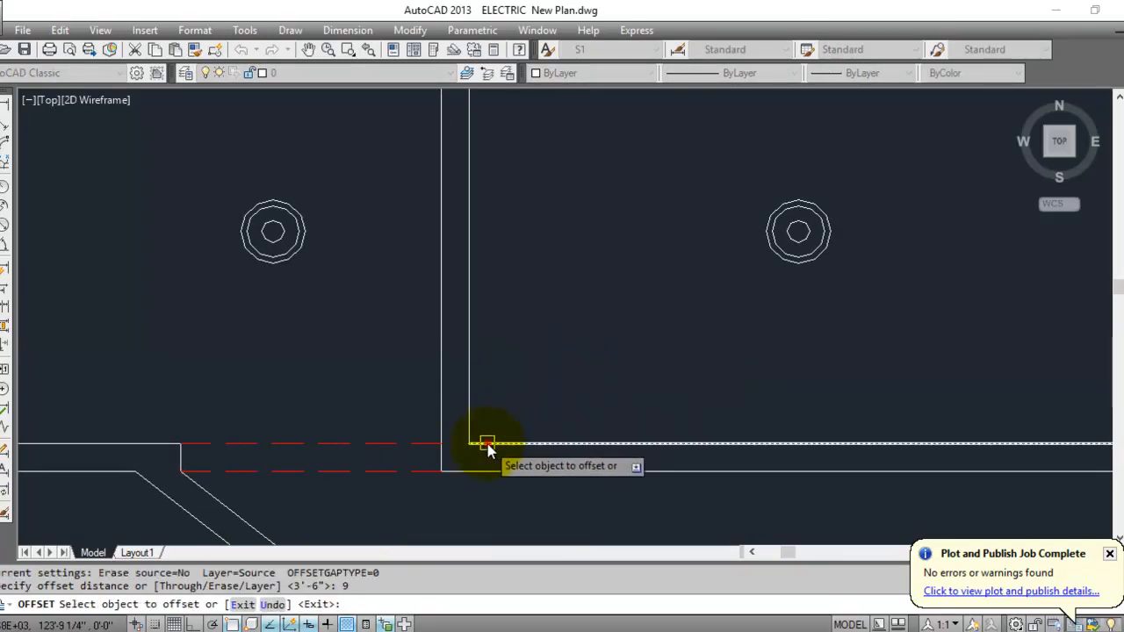
pyautogui.click(487, 445)
pyautogui.click(534, 380)
pyautogui.press('Escape')
# Extend the offset line at its left end through the partition to the partition's far face.
pyautogui.write('ex')
pyautogui.press('Return')
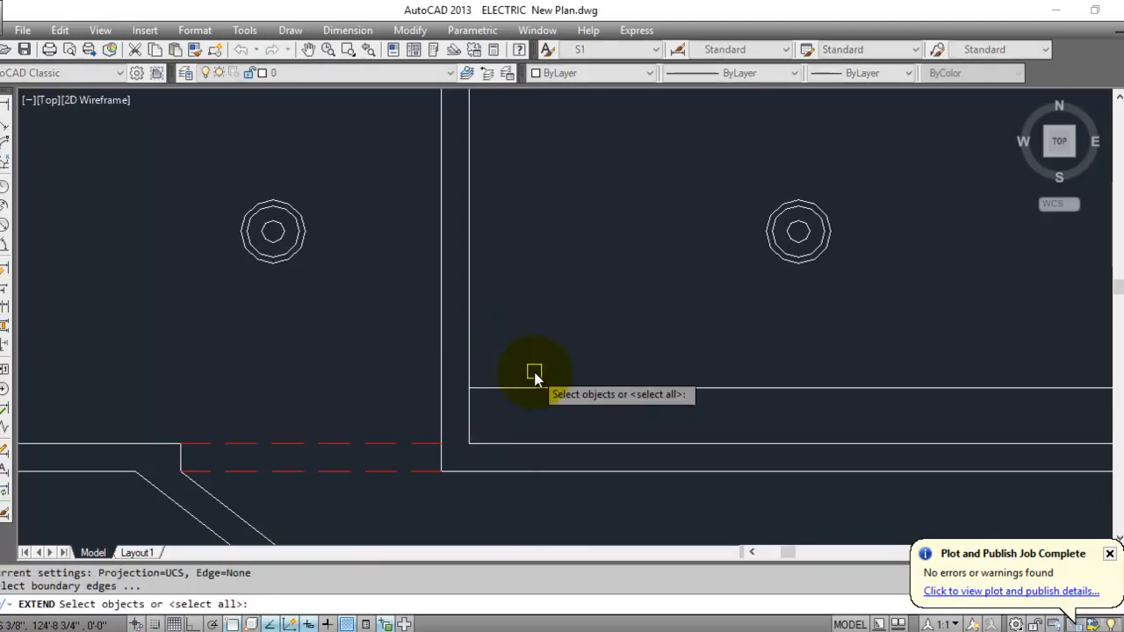
pyautogui.press('Return')
pyautogui.click(534, 374)
pyautogui.click(502, 409)
pyautogui.press('Escape')
# Trim the offset line inside the second upper room, leaving only the short piece across the partition thickness.
pyautogui.write('t')
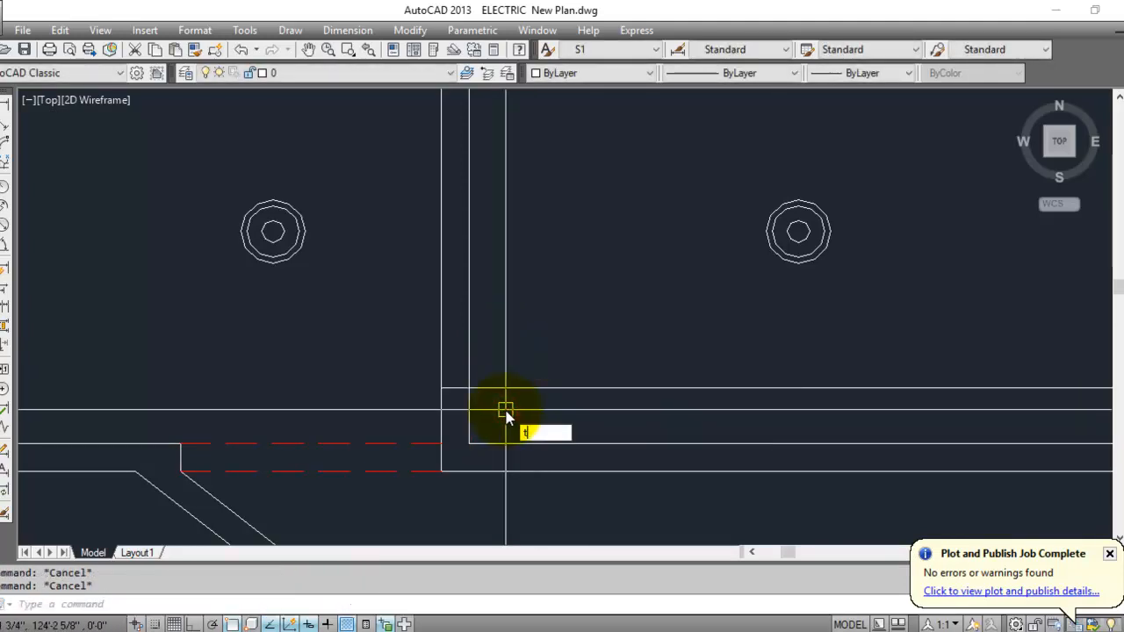
pyautogui.write('r')
pyautogui.press('Return')
pyautogui.press('Return')
pyautogui.scroll(-5, 444, 378)
pyautogui.scroll(3, 474, 352)
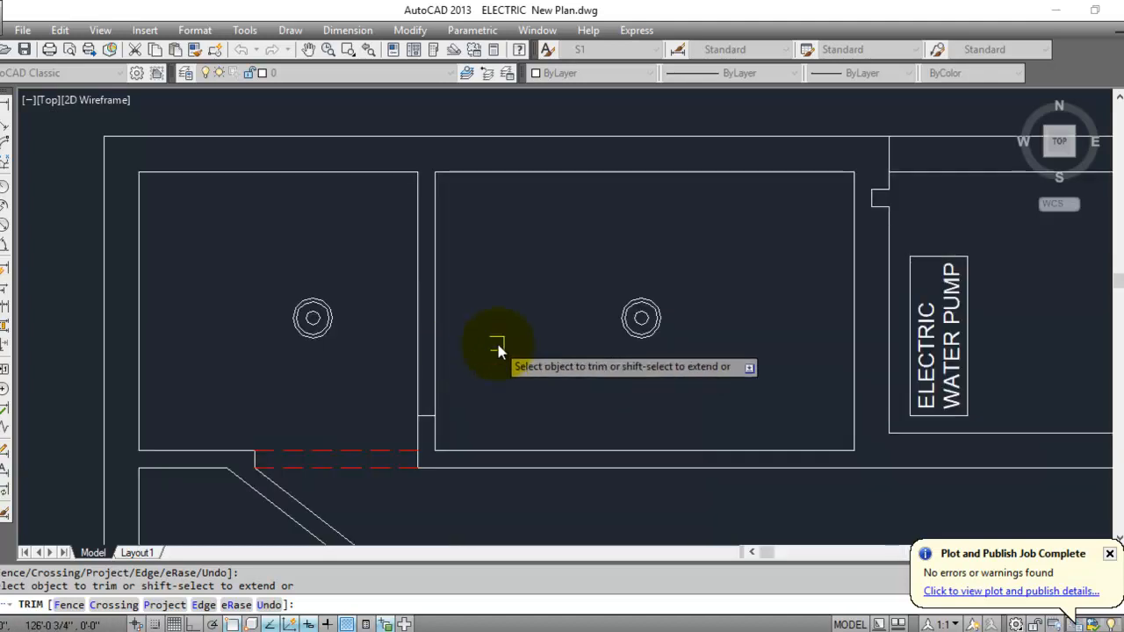
pyautogui.press('Escape')
# Copy a door symbol with frame from the symbol library to the short line across the partition, opening into the second upper room.
pyautogui.scroll(3, 449, 382)
pyautogui.scroll(-8, 482, 457)
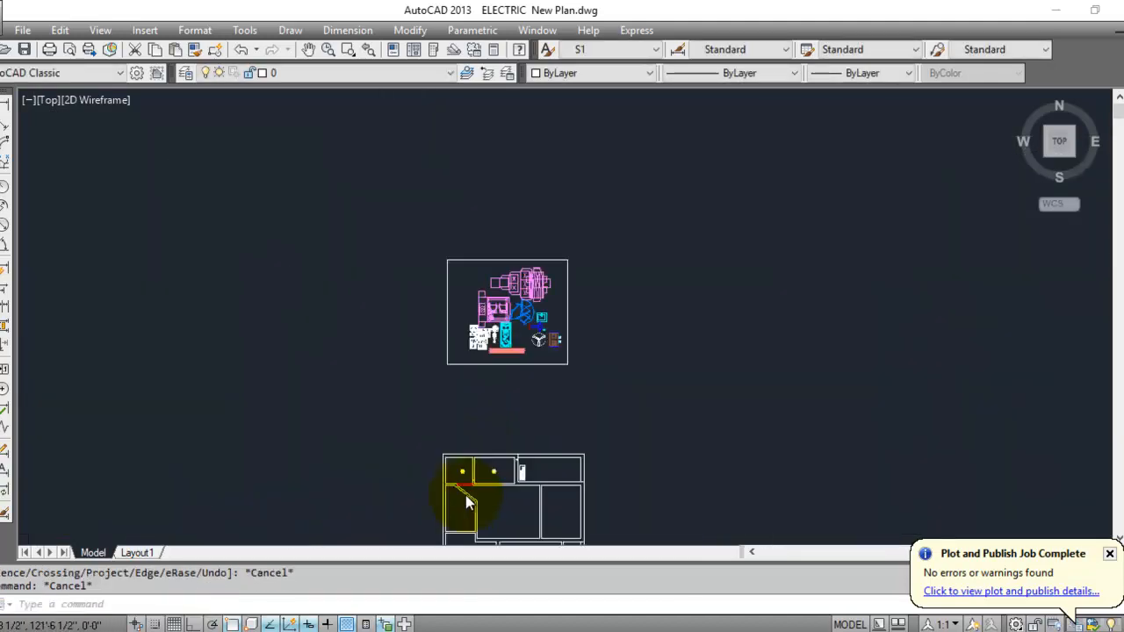
pyautogui.scroll(6, 447, 422)
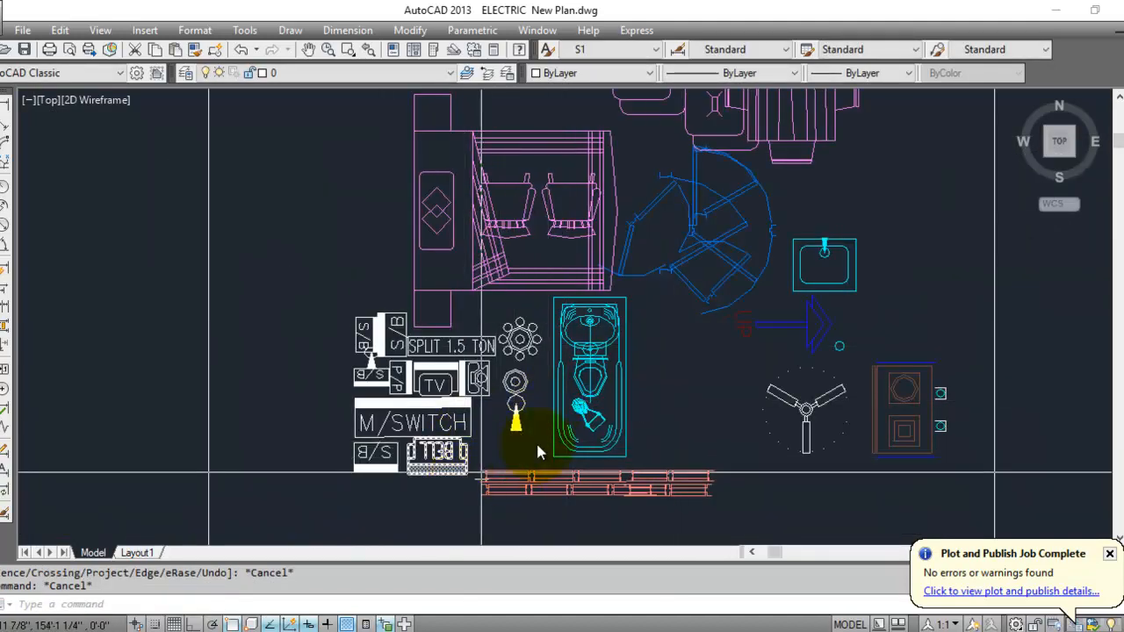
pyautogui.scroll(3, 786, 290)
pyautogui.moveTo(773, 276)
pyautogui.mouseDown(button='middle')
pyautogui.moveTo(722, 317)
pyautogui.moveTo(720, 472)
pyautogui.mouseUp(button='middle')
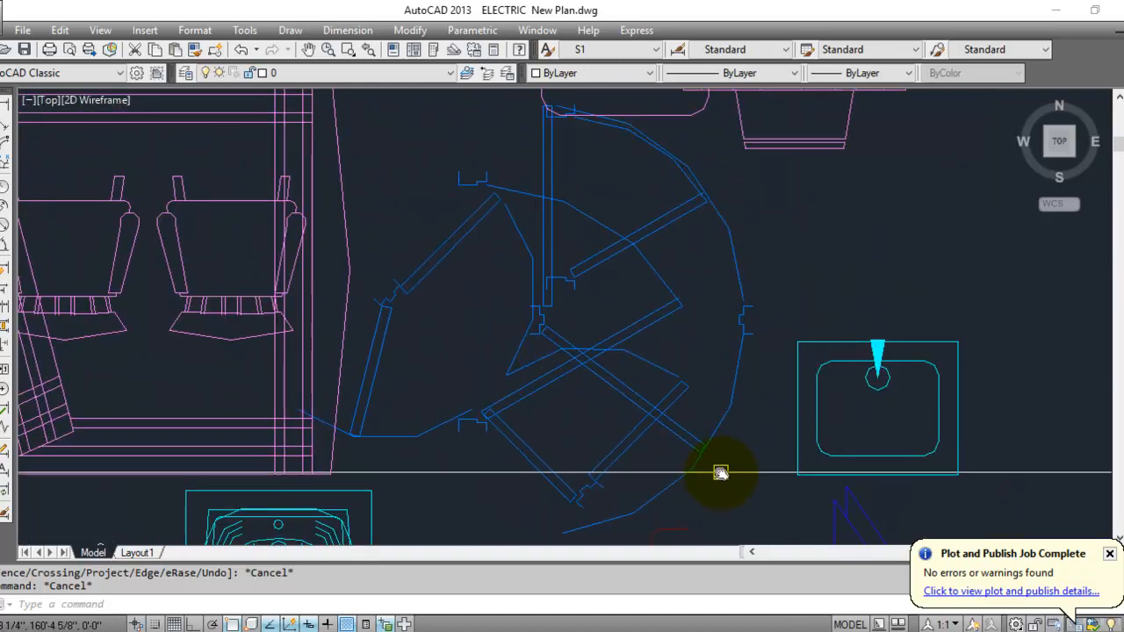
pyautogui.moveTo(696, 296); pyautogui.dragTo(708, 355, button='middle')
pyautogui.click(676, 362)
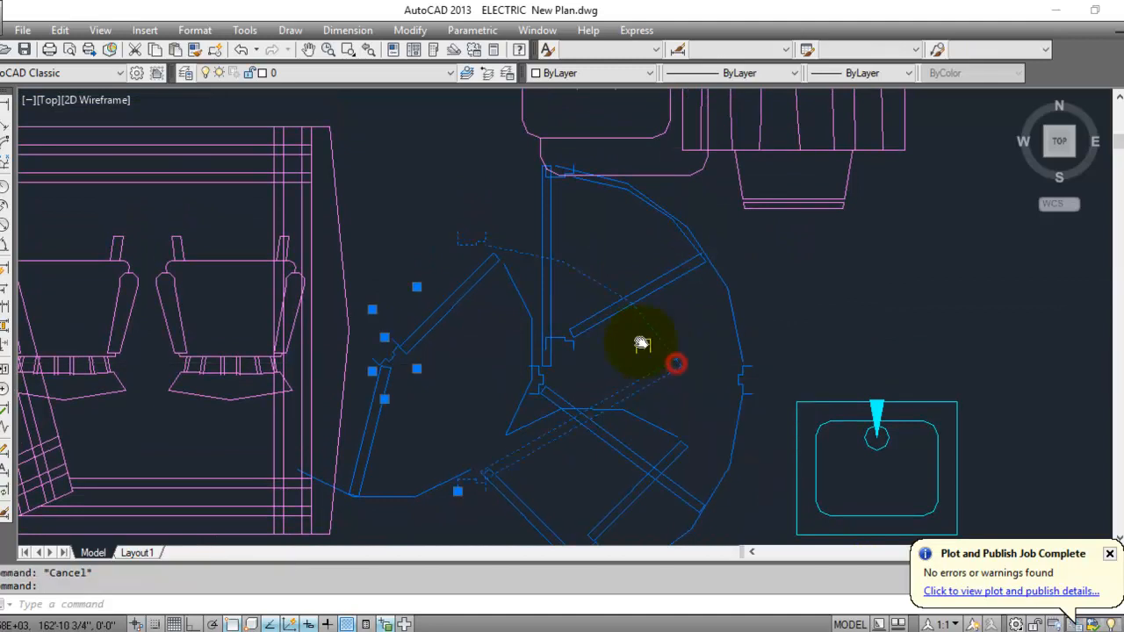
pyautogui.press('Escape')
pyautogui.click(670, 288)
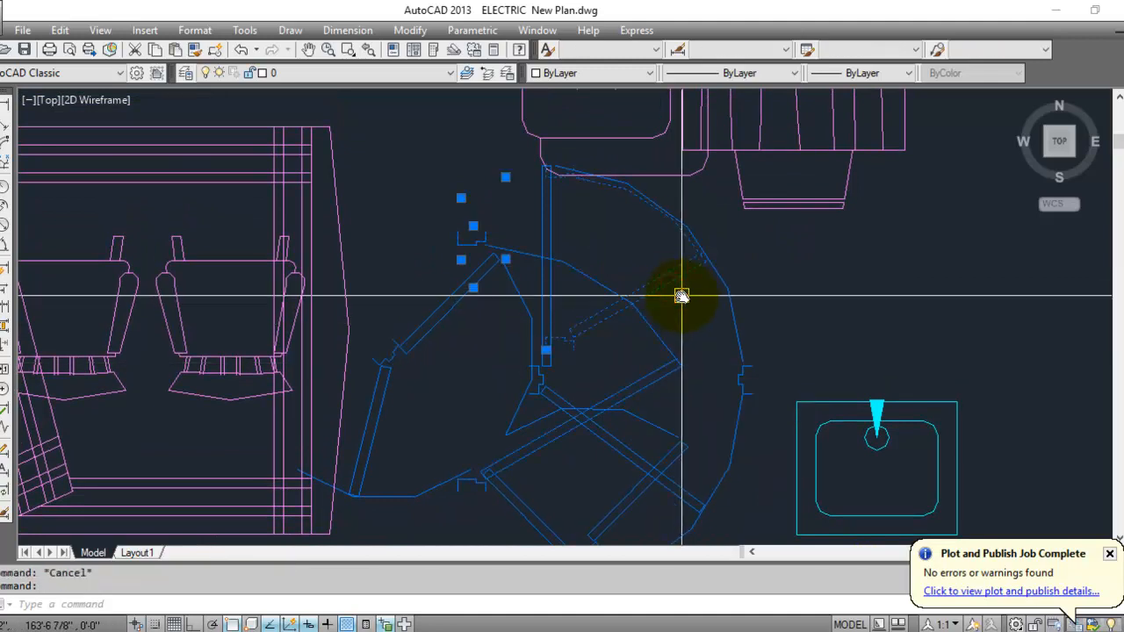
pyautogui.write('co')
pyautogui.press('Return')
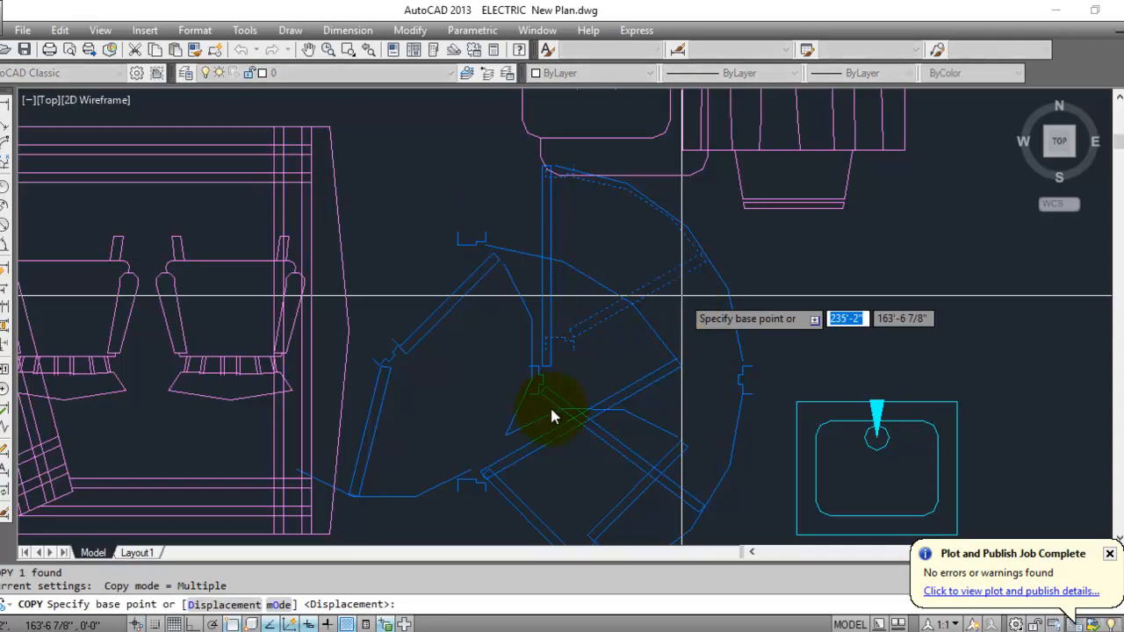
pyautogui.scroll(3, 528, 356)
pyautogui.click(592, 307)
pyautogui.scroll(-8, 539, 221)
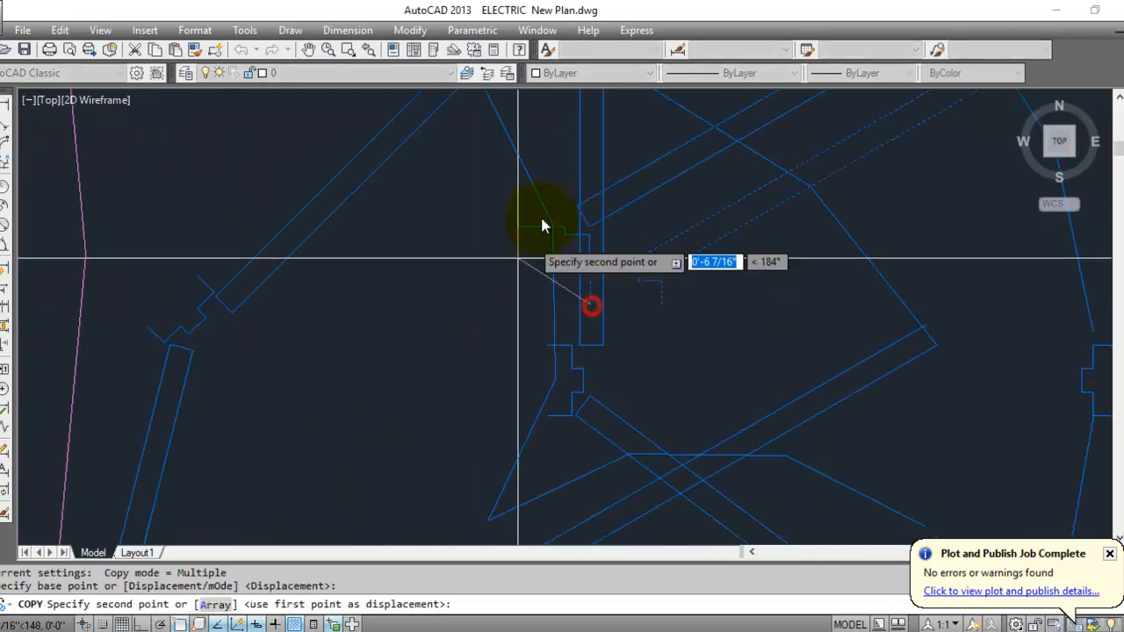
pyautogui.scroll(10, 527, 391)
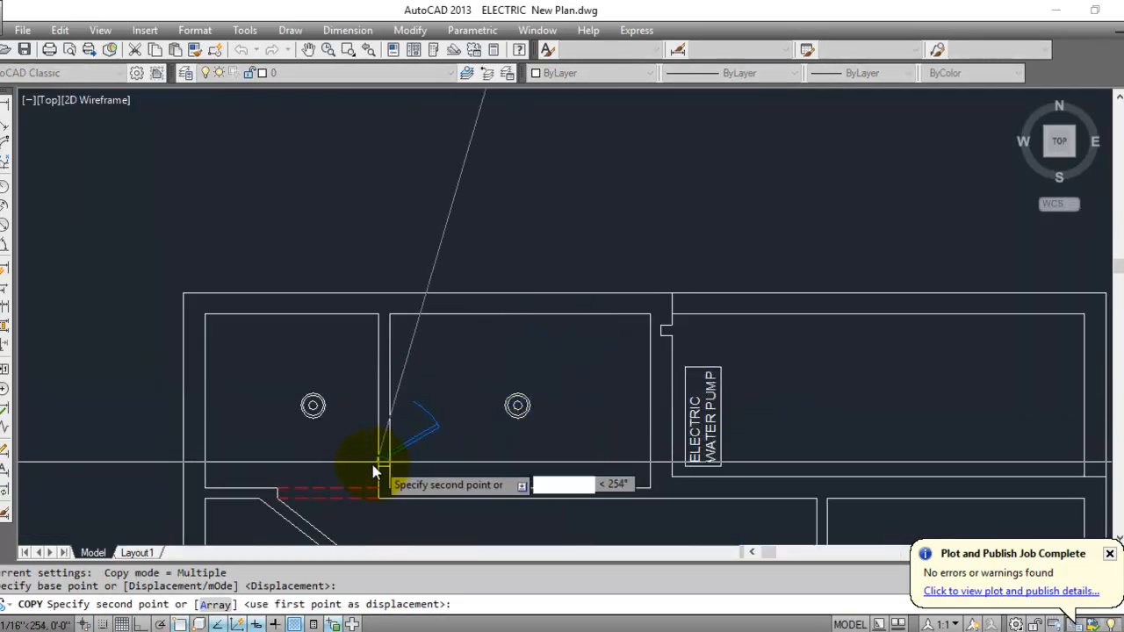
pyautogui.scroll(5, 492, 452)
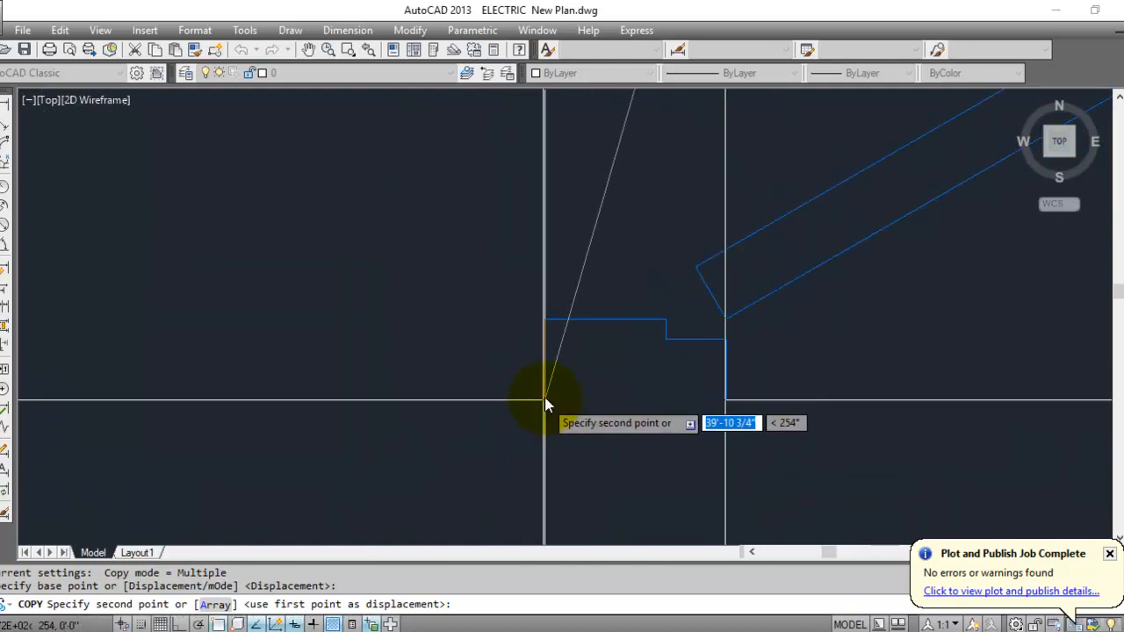
pyautogui.click(545, 397)
pyautogui.press('Escape')
pyautogui.scroll(-3, 527, 460)
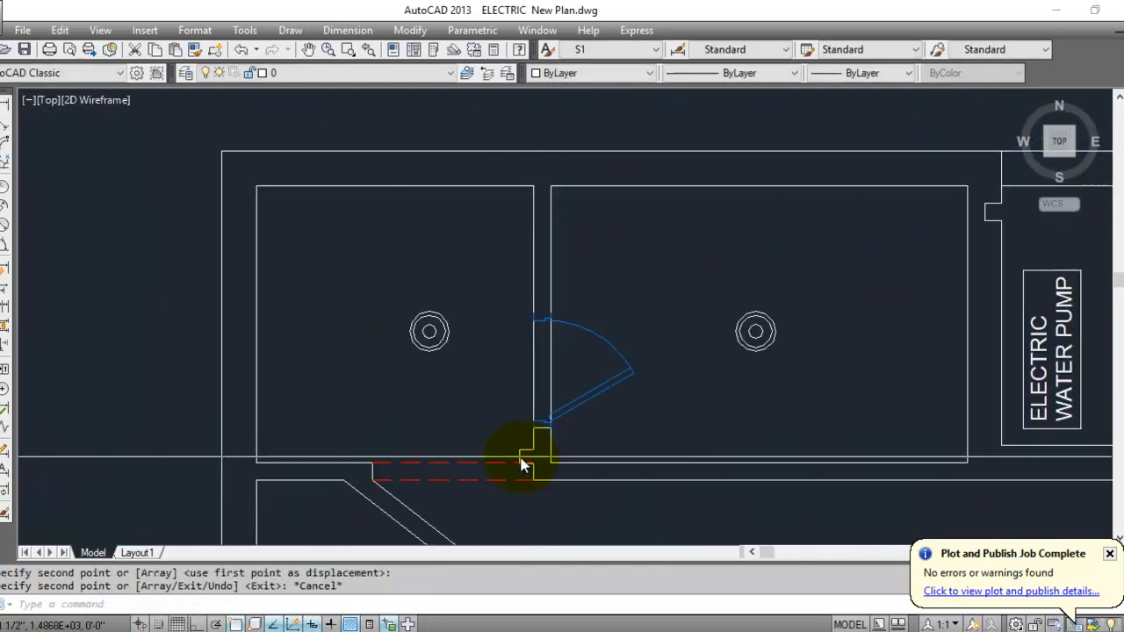
# Draw a short line across the partition thickness at the upper end of the copied door's frame.
pyautogui.scroll(6, 535, 311)
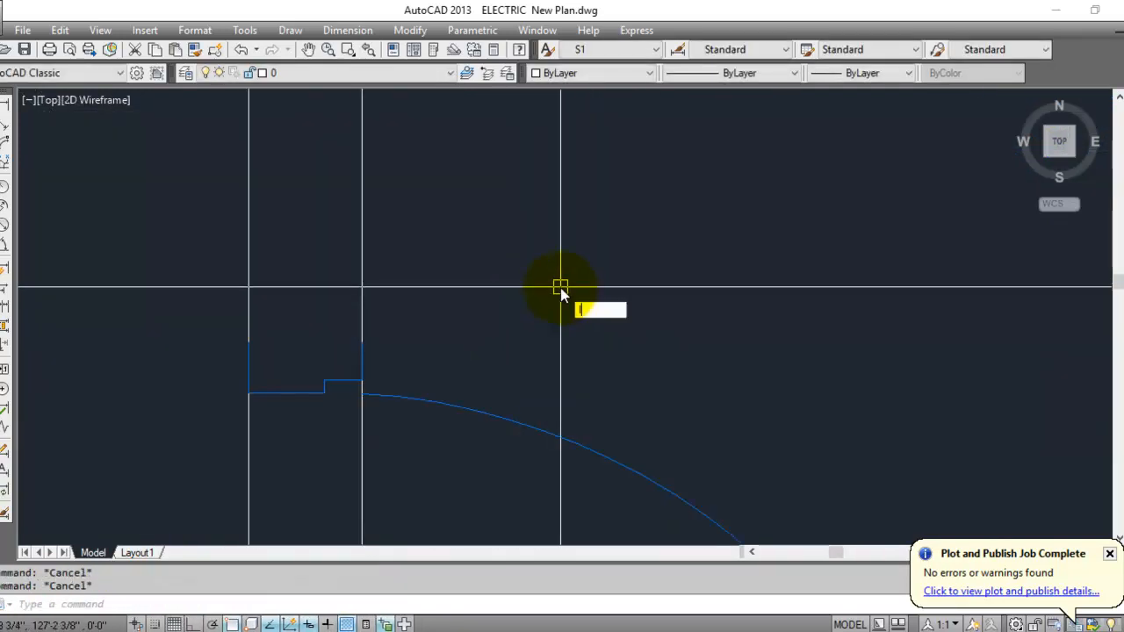
pyautogui.press('Return')
pyautogui.click(246, 342)
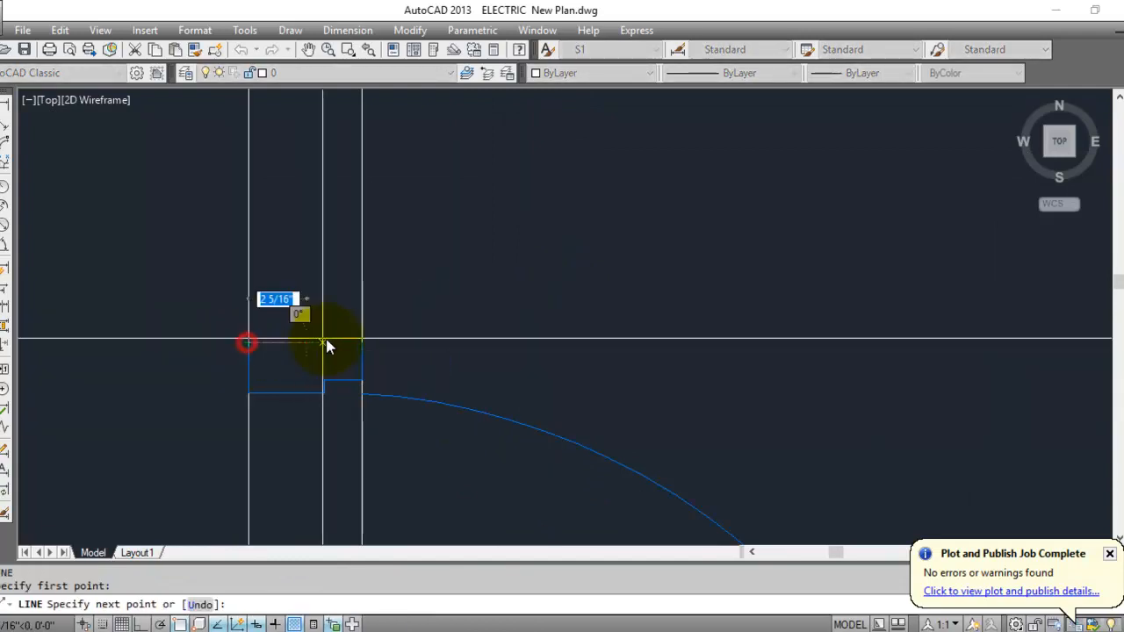
pyautogui.click(364, 341)
pyautogui.press('Escape')
pyautogui.scroll(-6, 468, 265)
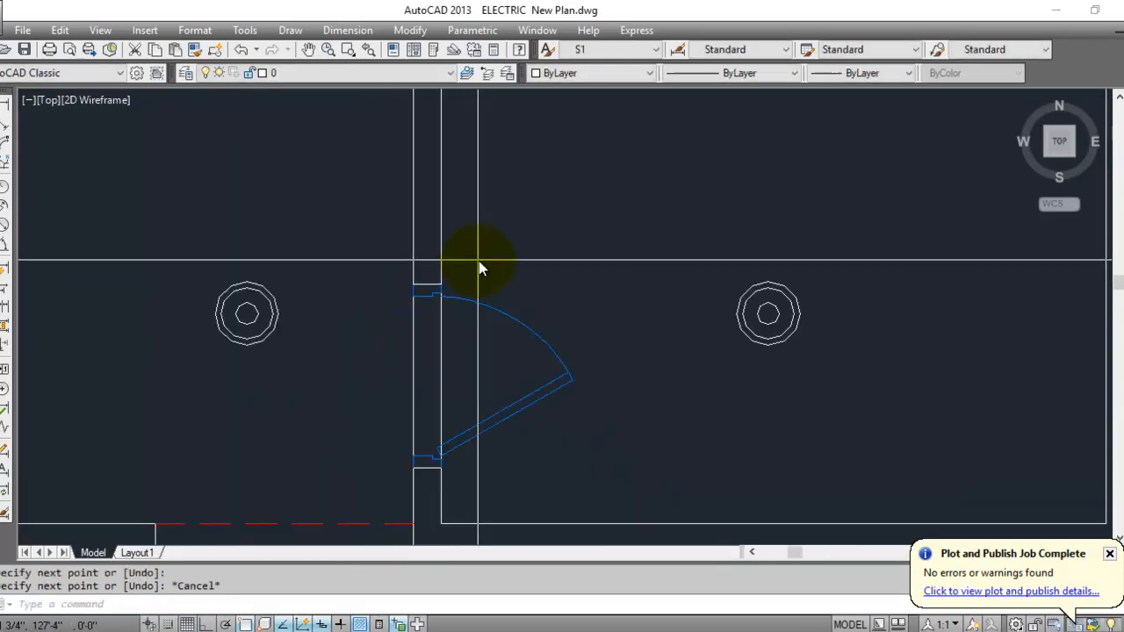
pyautogui.press('Escape')
pyautogui.press('Escape')
# Trim both partition wall lines between the two short cross lines to open the doorway.
pyautogui.write('tr')
pyautogui.press('Return')
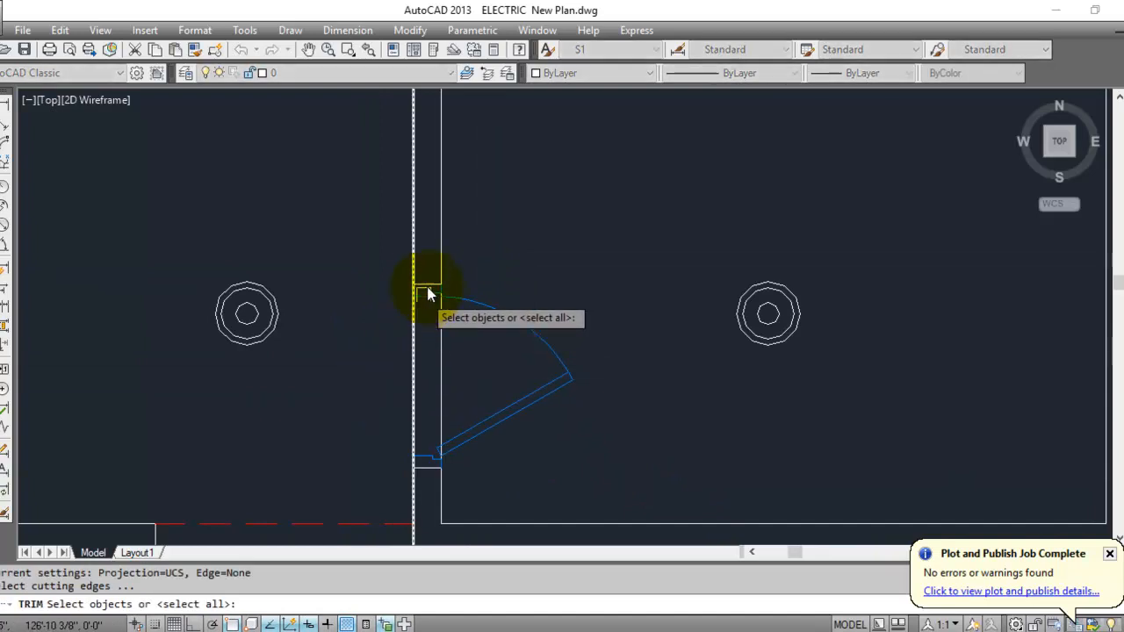
pyautogui.scroll(6, 427, 295)
pyautogui.scroll(-5, 428, 182)
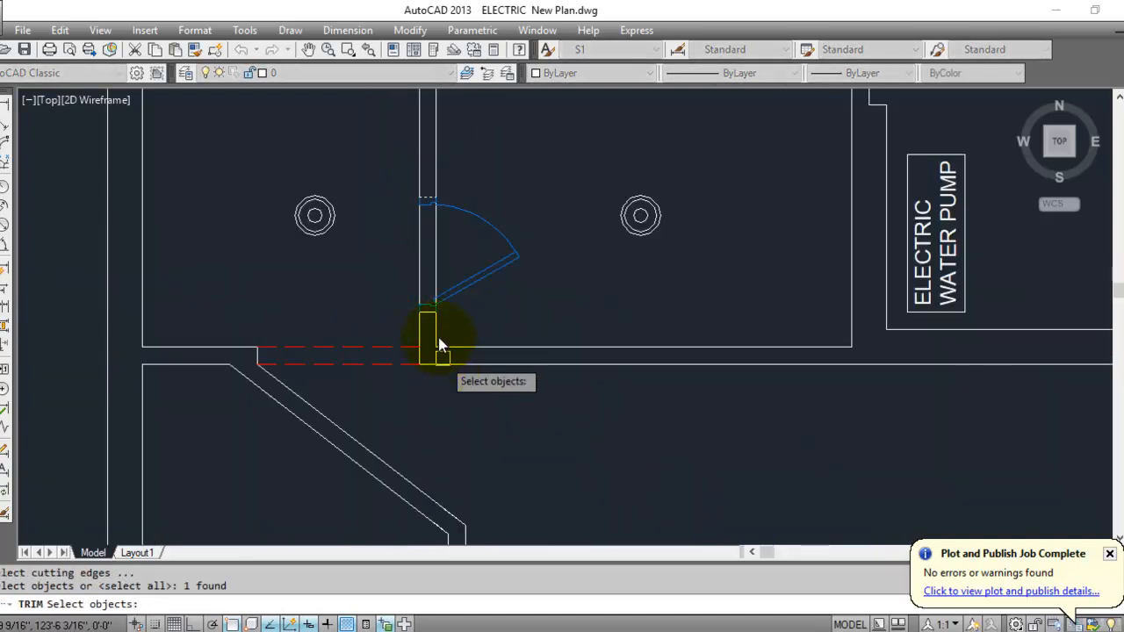
pyautogui.scroll(5, 426, 312)
pyautogui.click(405, 300)
pyautogui.scroll(-4, 489, 519)
pyautogui.scroll(3, 489, 351)
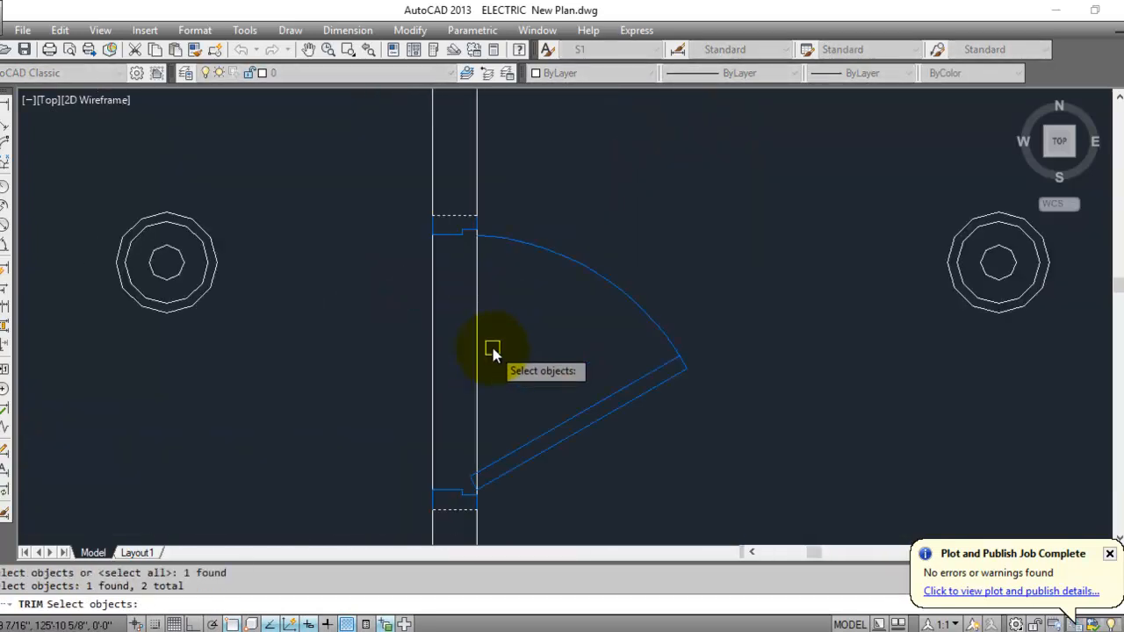
pyautogui.press('Return')
pyautogui.click(527, 348)
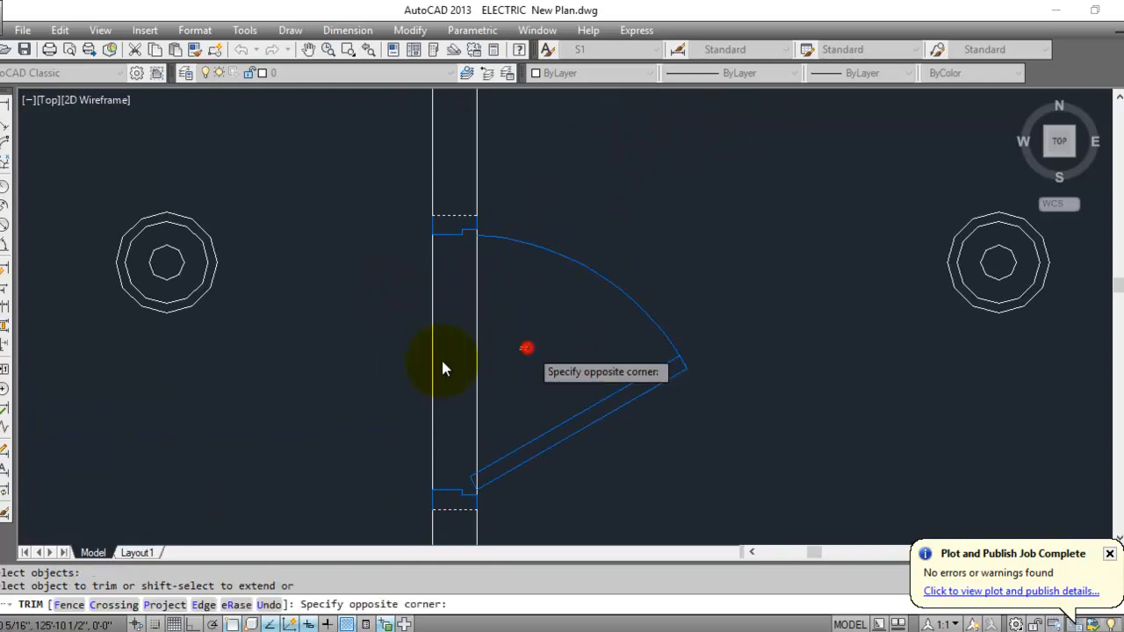
pyautogui.click(384, 369)
pyautogui.press('Escape')
pyautogui.scroll(-4, 372, 269)
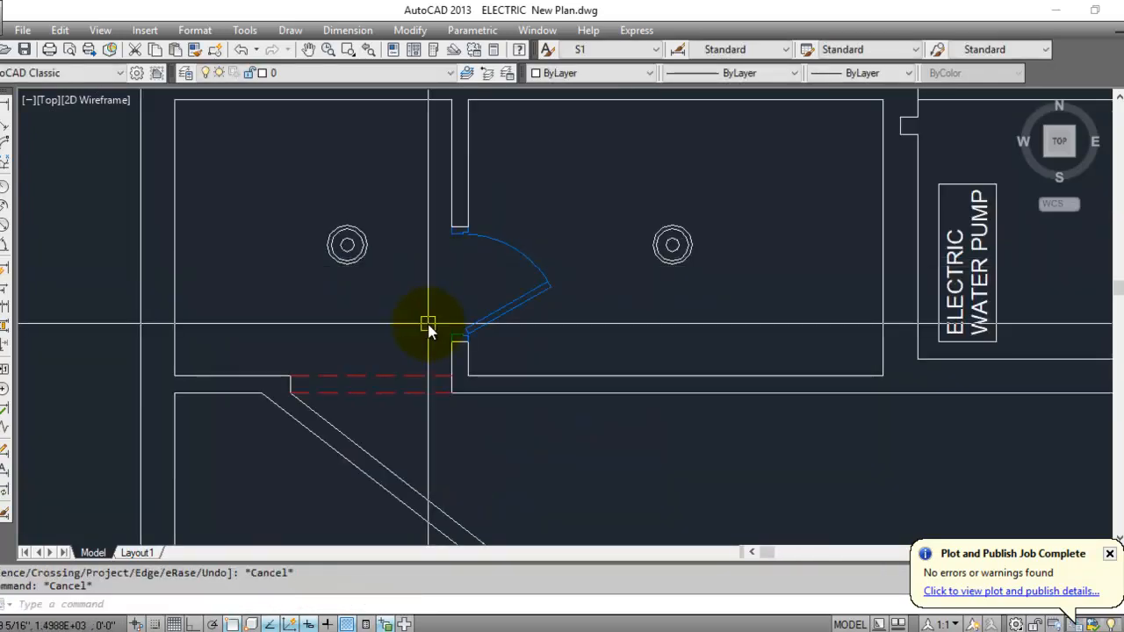
# Save the drawing.
pyautogui.click(390, 312)
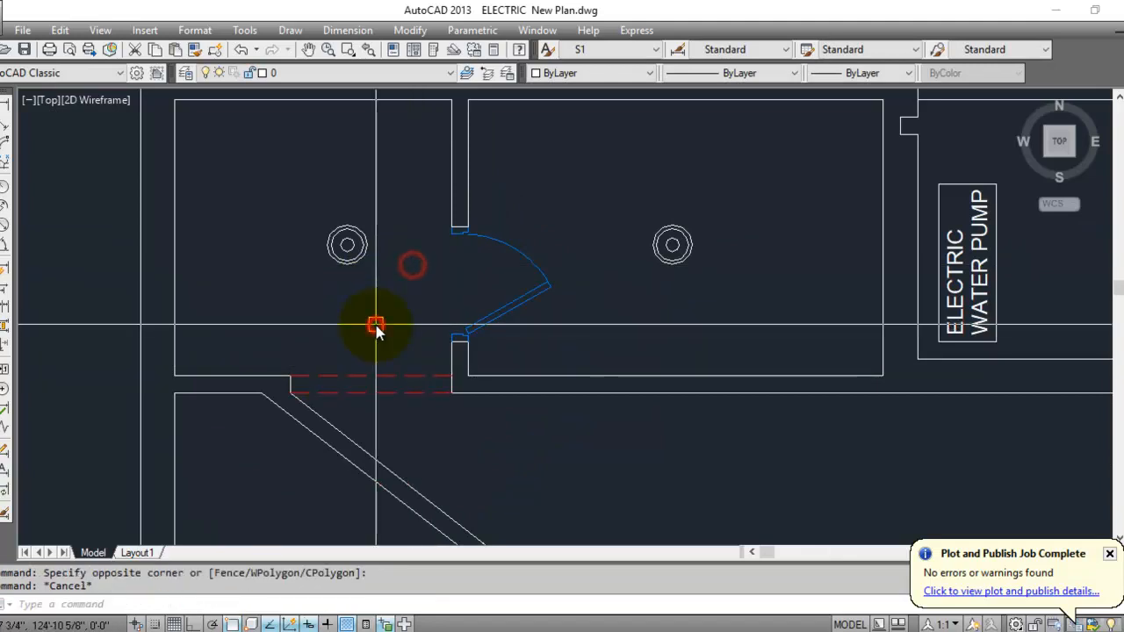
pyautogui.click(350, 338)
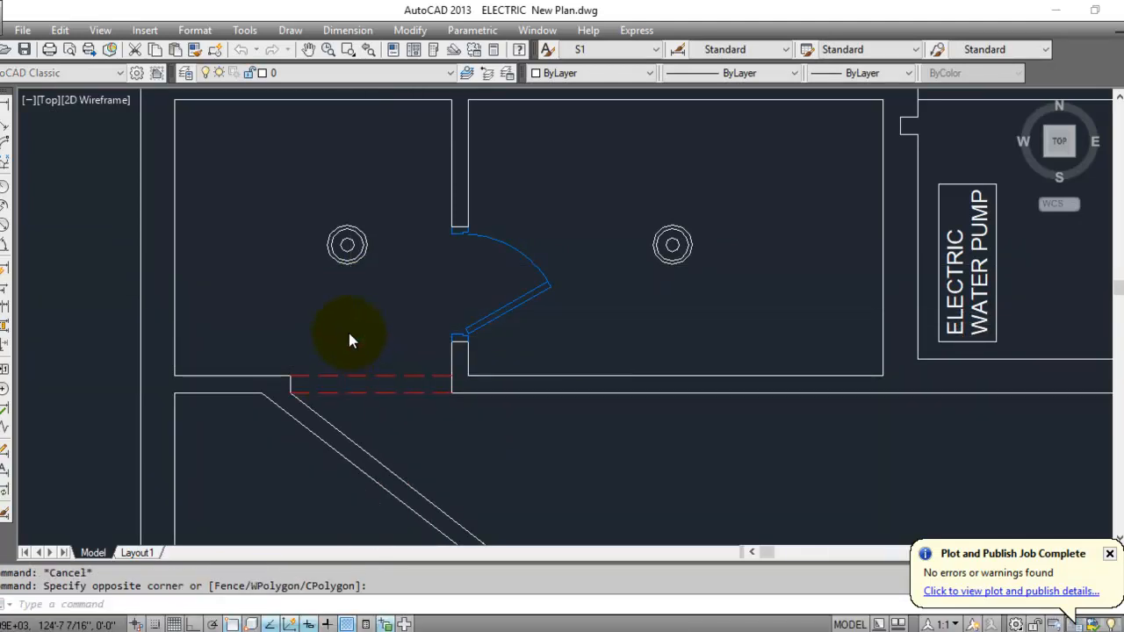
pyautogui.hotkey('ctrl', 's')
pyautogui.press('Escape')
pyautogui.press('Escape')
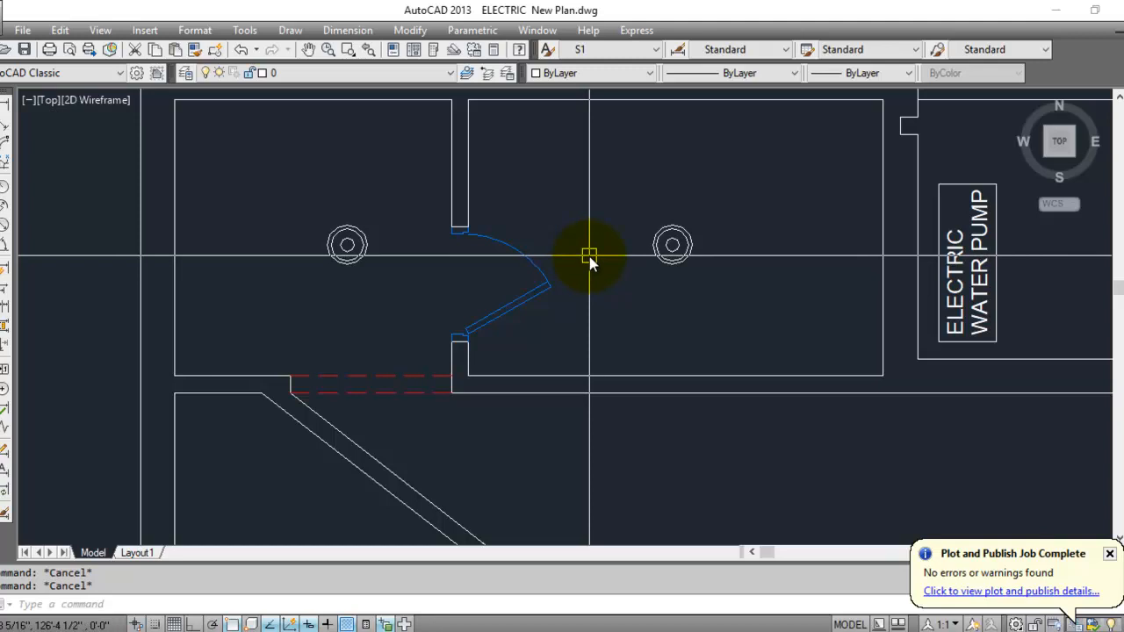
# Copy the washbasin from the symbol library to the inner top wall of the second upper room, near the partition.
pyautogui.scroll(-8, 589, 257)
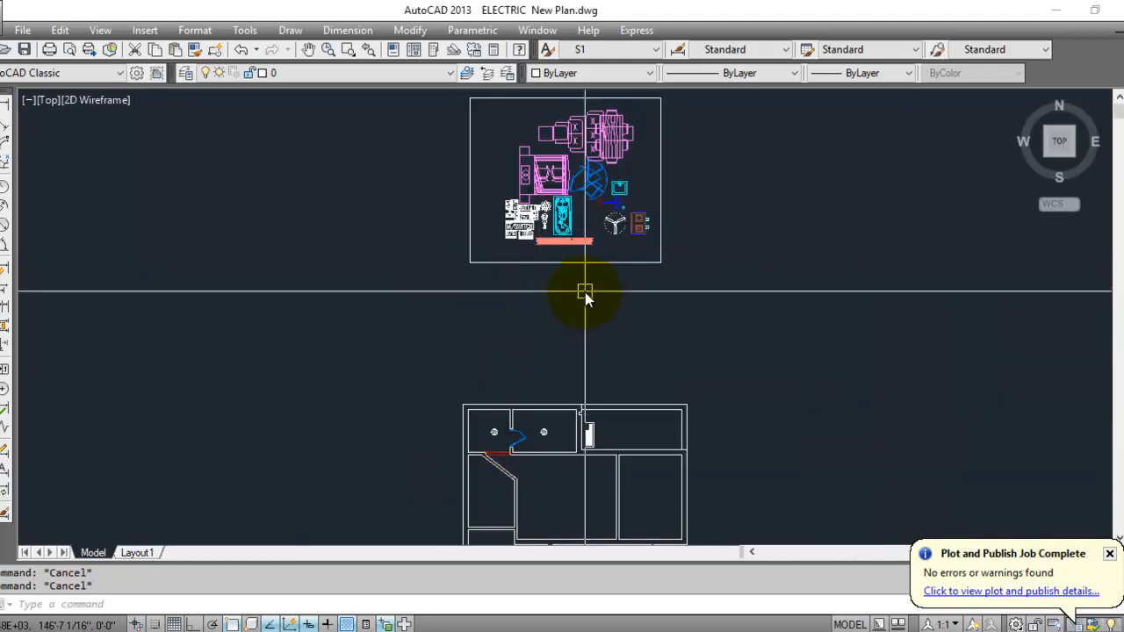
pyautogui.scroll(6, 598, 350)
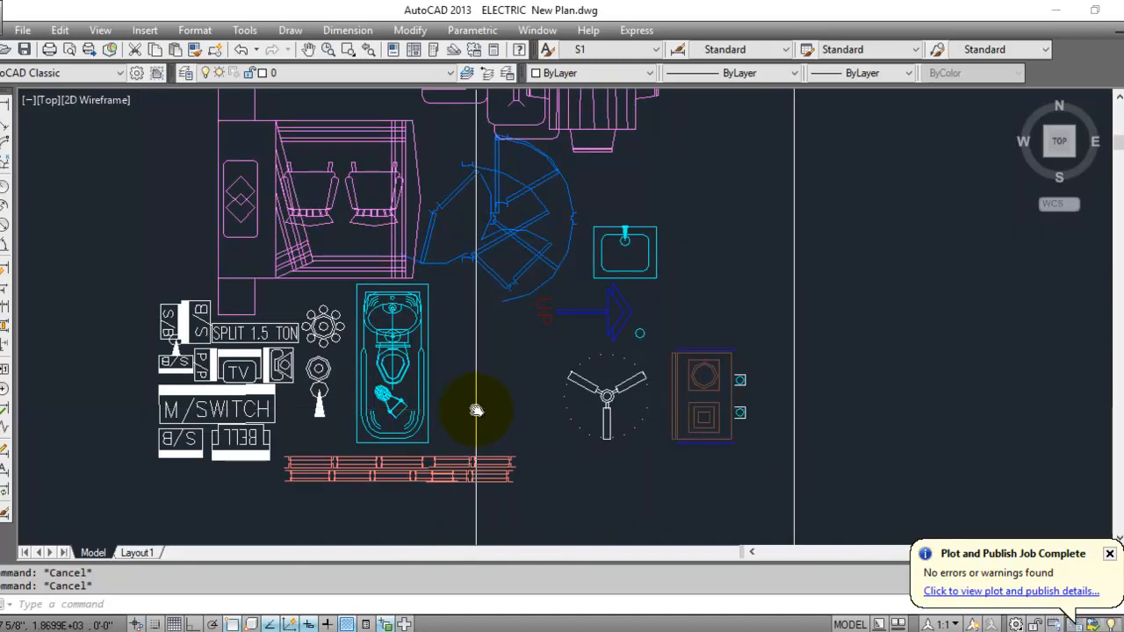
pyautogui.scroll(6, 378, 351)
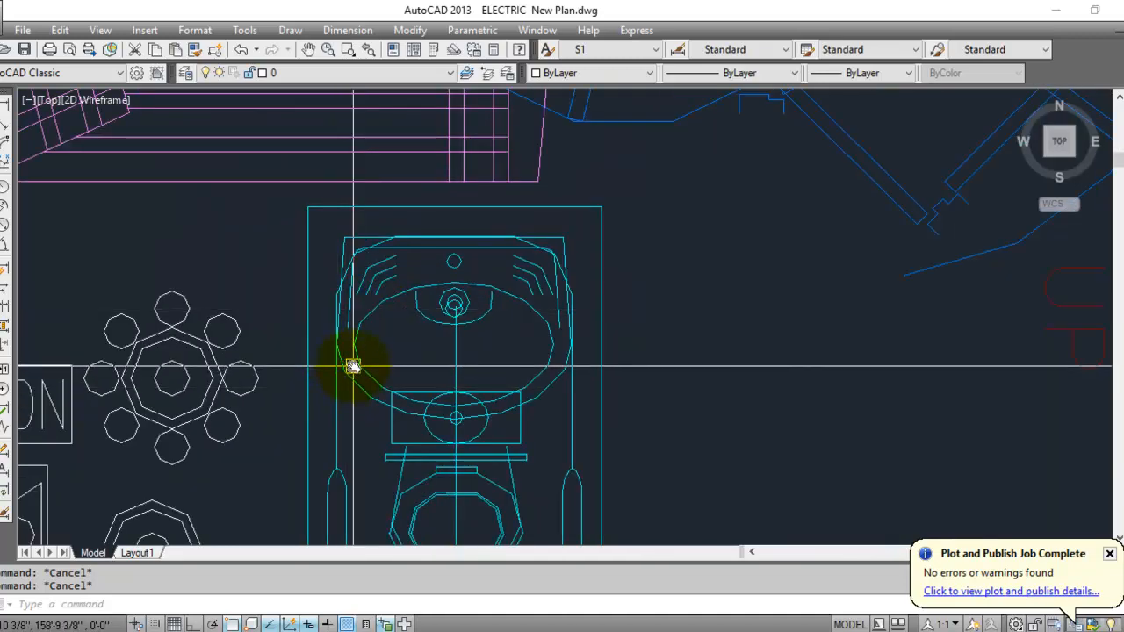
pyautogui.click(356, 353)
pyautogui.write('c')
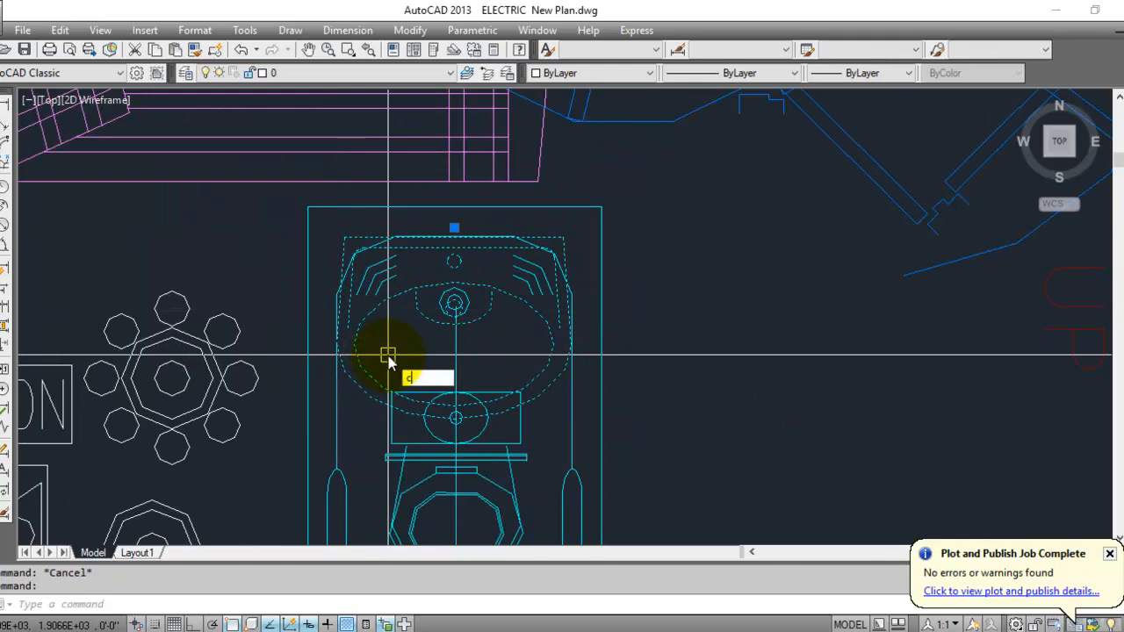
pyautogui.write('o')
pyautogui.press('Return')
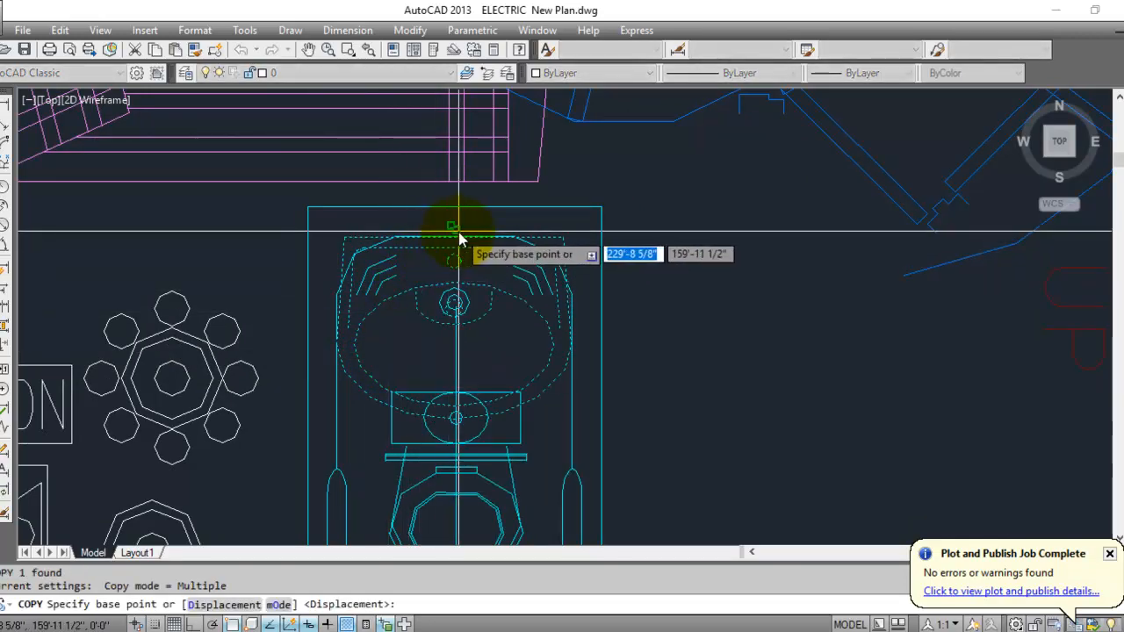
pyautogui.click(452, 229)
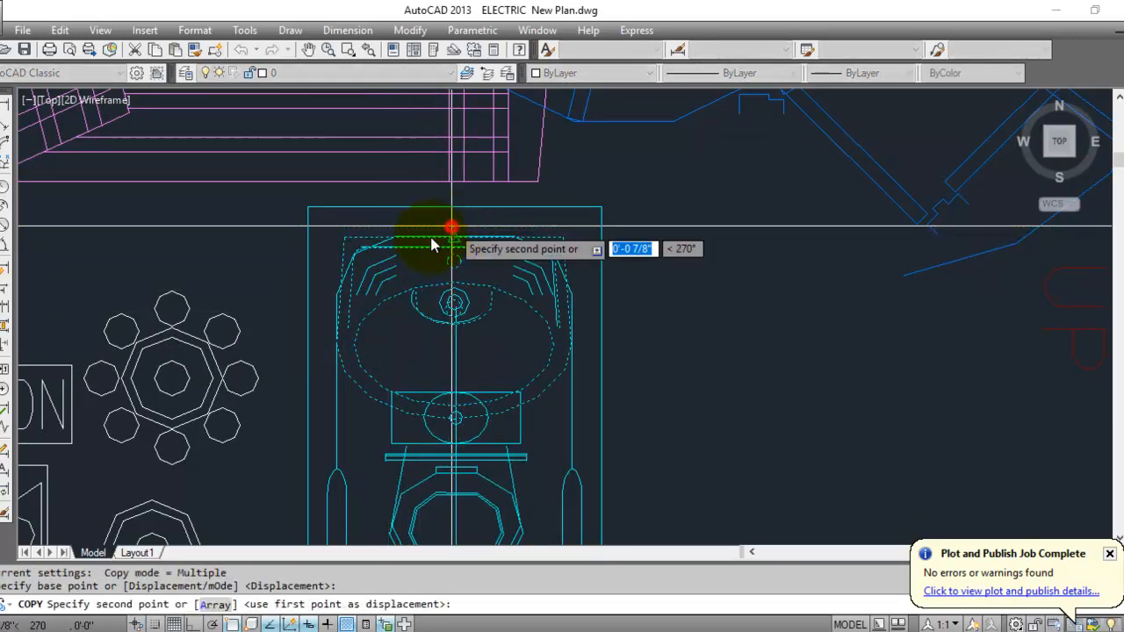
pyautogui.scroll(-8, 433, 245)
pyautogui.scroll(5, 515, 444)
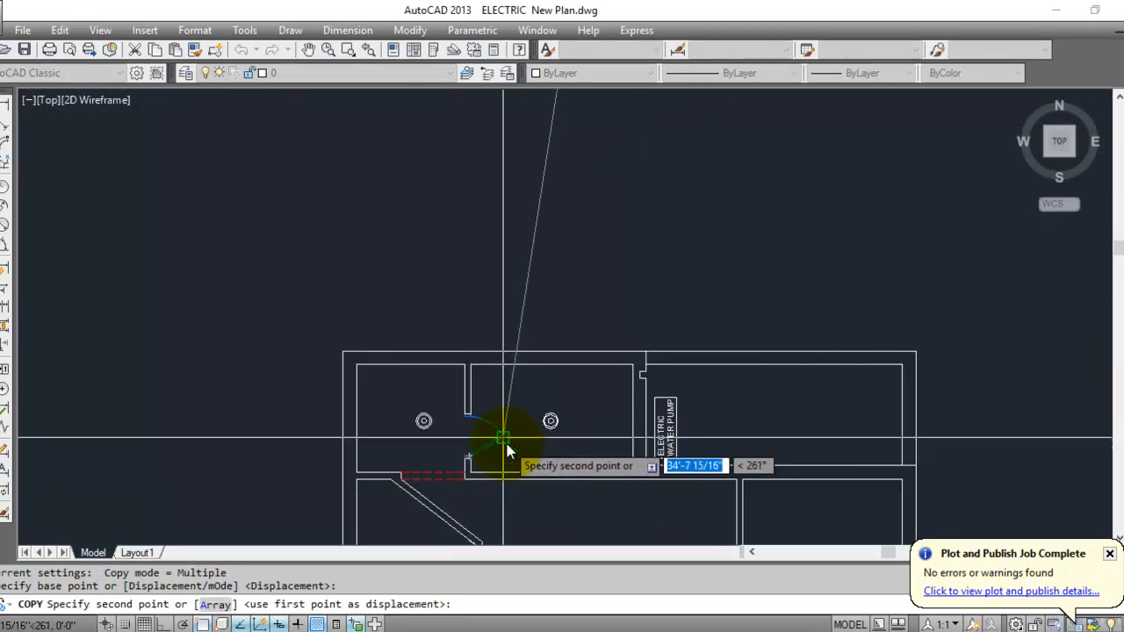
pyautogui.scroll(4, 481, 377)
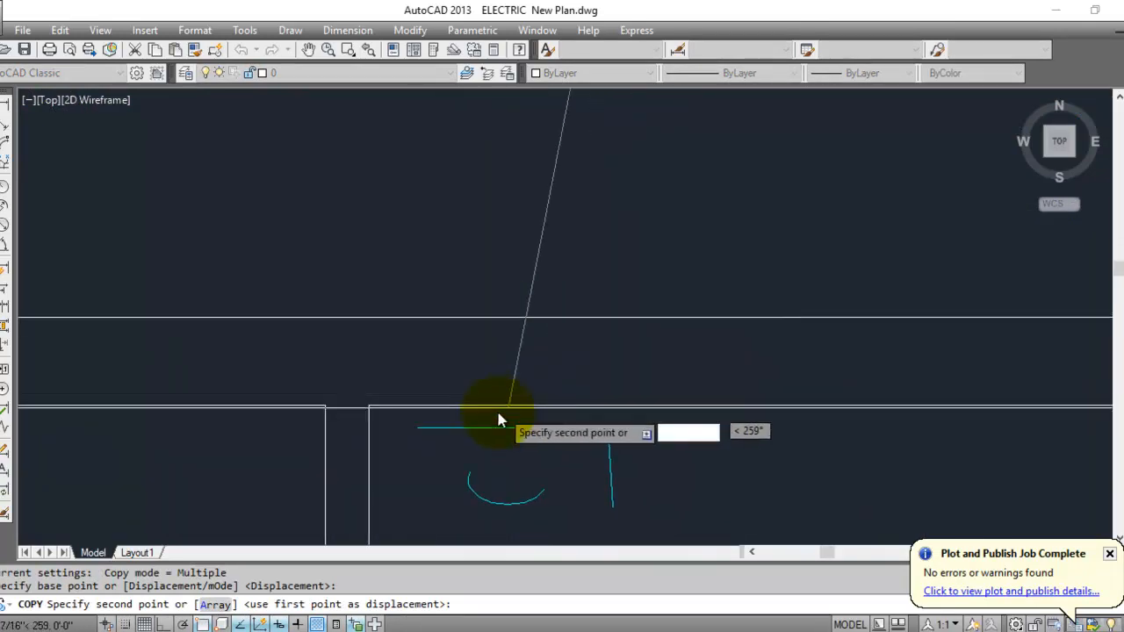
pyautogui.moveTo(492, 419); pyautogui.dragTo(447, 328, button='middle')
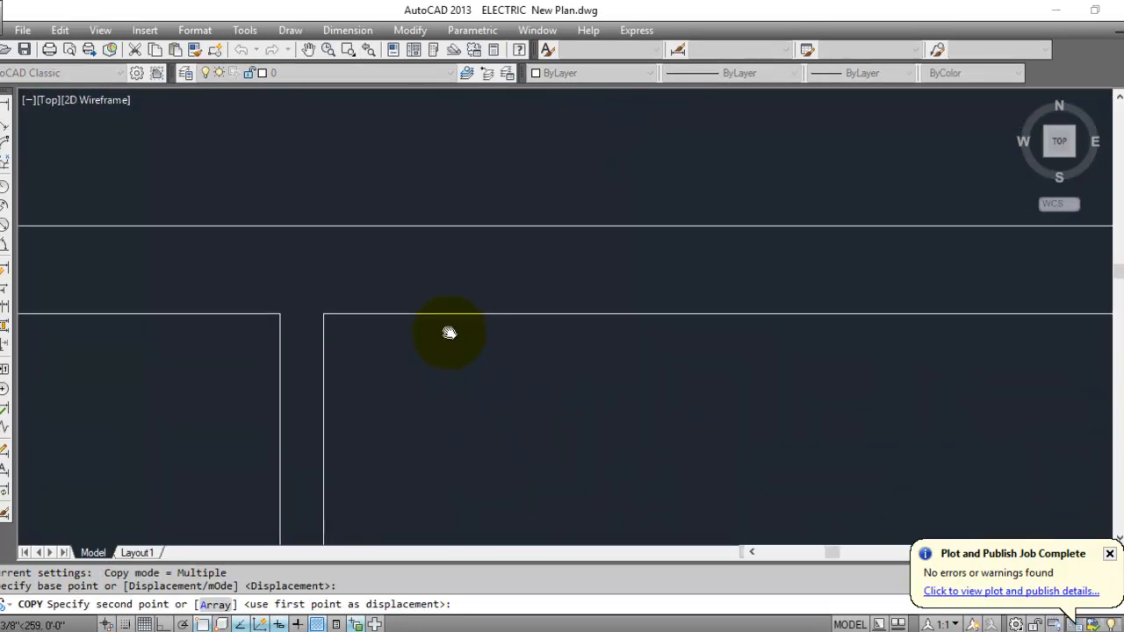
pyautogui.click(494, 313)
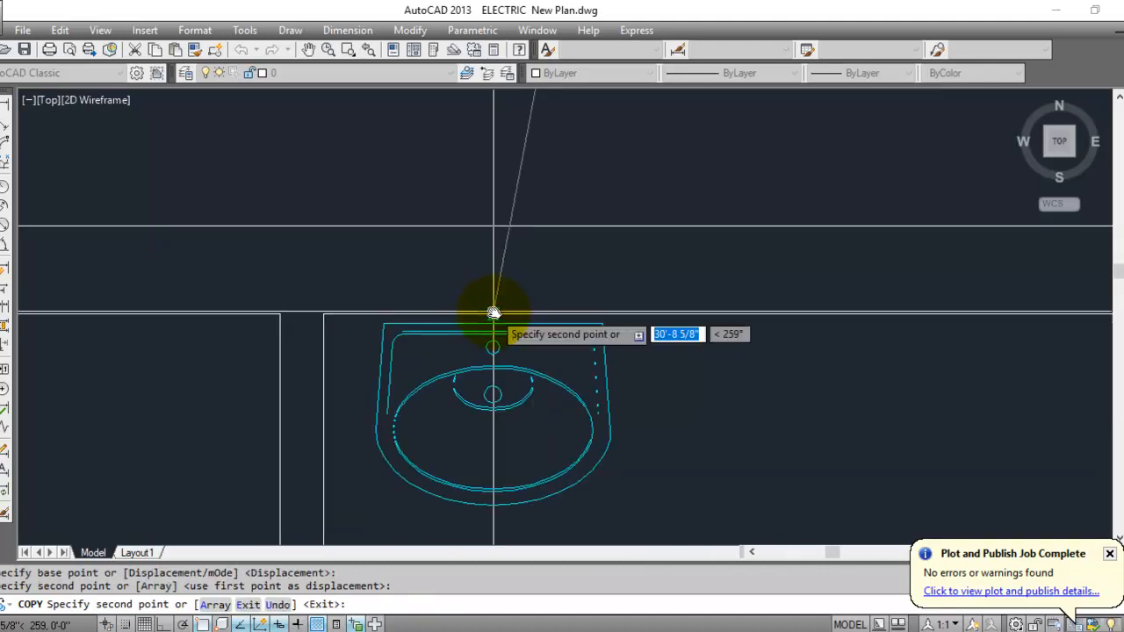
pyautogui.press('Escape')
pyautogui.scroll(-3, 386, 307)
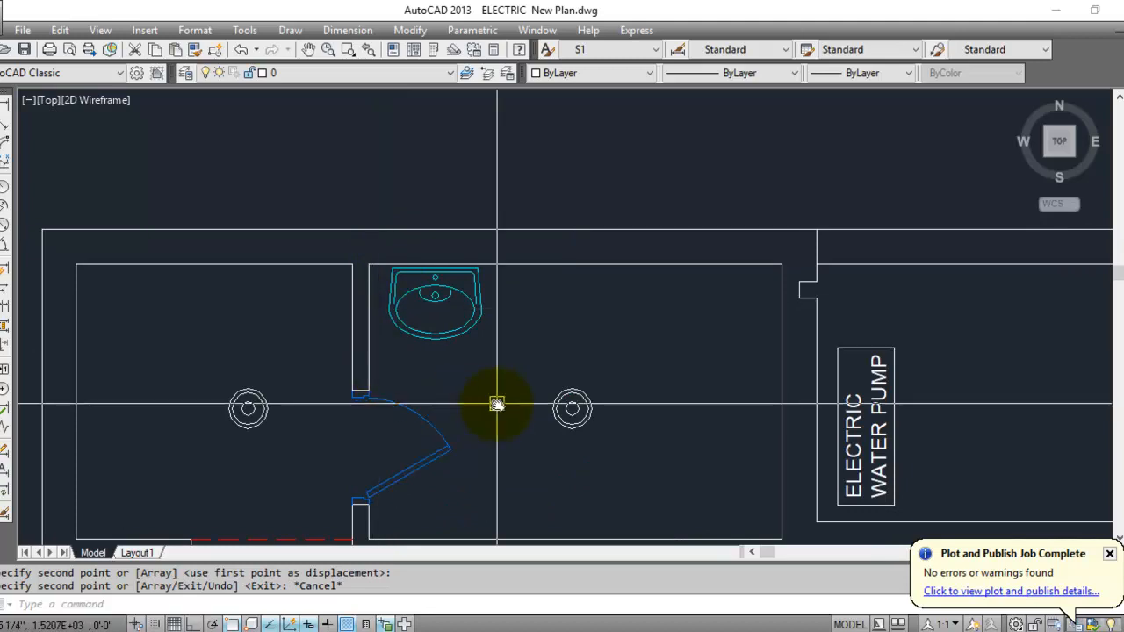
# Copy the toilet from the symbol library to the bathroom's inner top wall, between the washbasin and the room's far side wall.
pyautogui.moveTo(494, 396); pyautogui.dragTo(344, 389, button='middle')
pyautogui.scroll(-5, 384, 445)
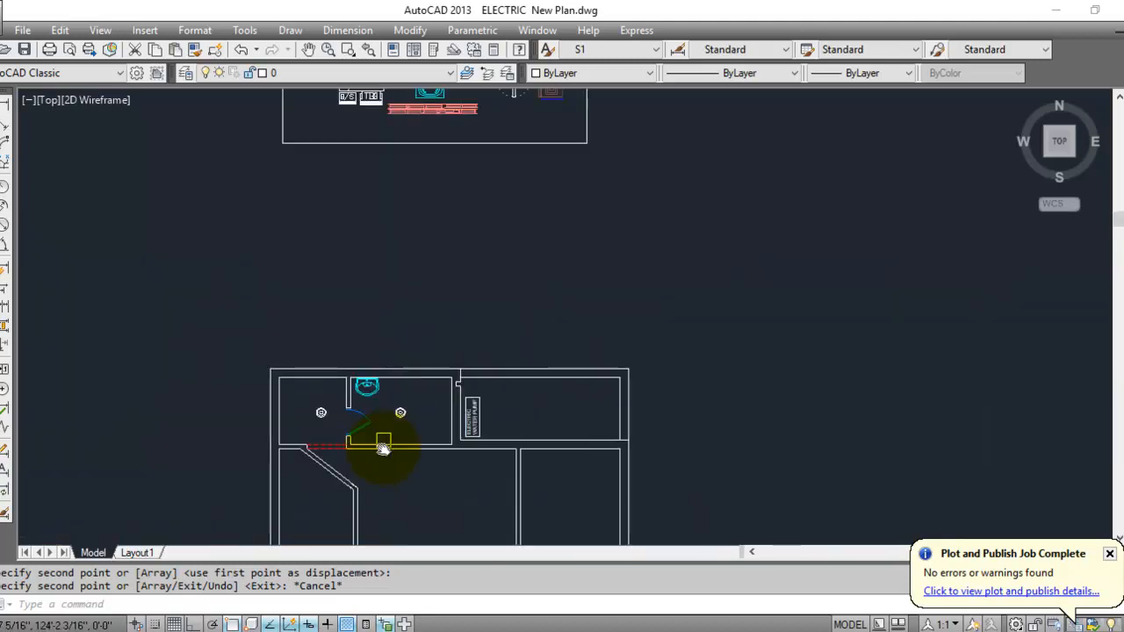
pyautogui.moveTo(420, 316); pyautogui.dragTo(417, 376, button='middle')
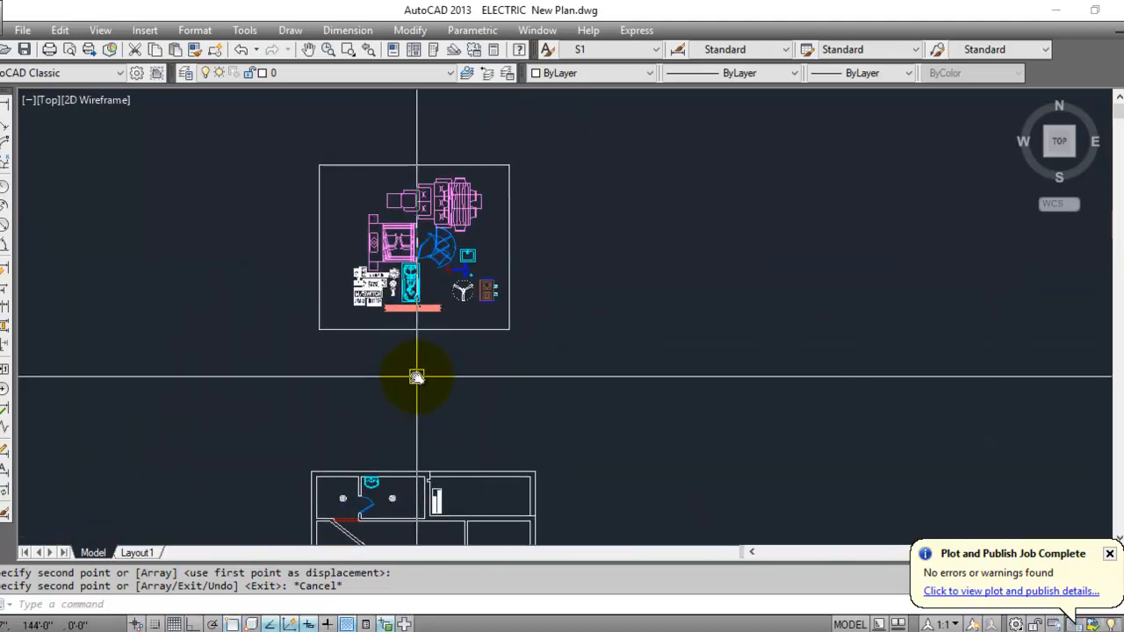
pyautogui.scroll(9, 411, 263)
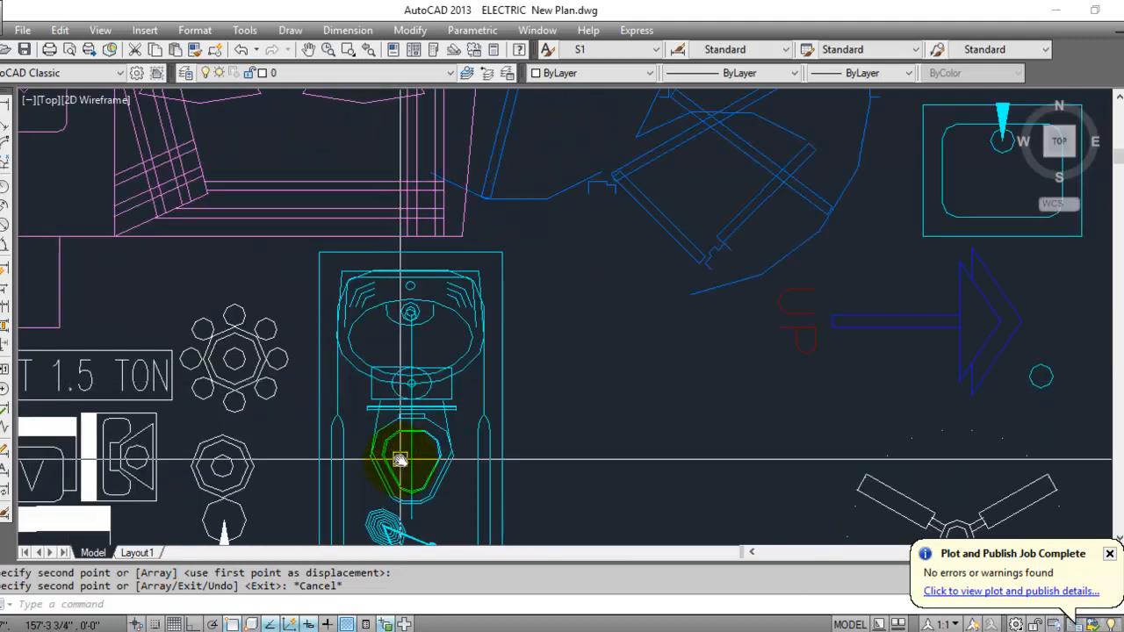
pyautogui.scroll(2, 400, 458)
pyautogui.click(375, 463)
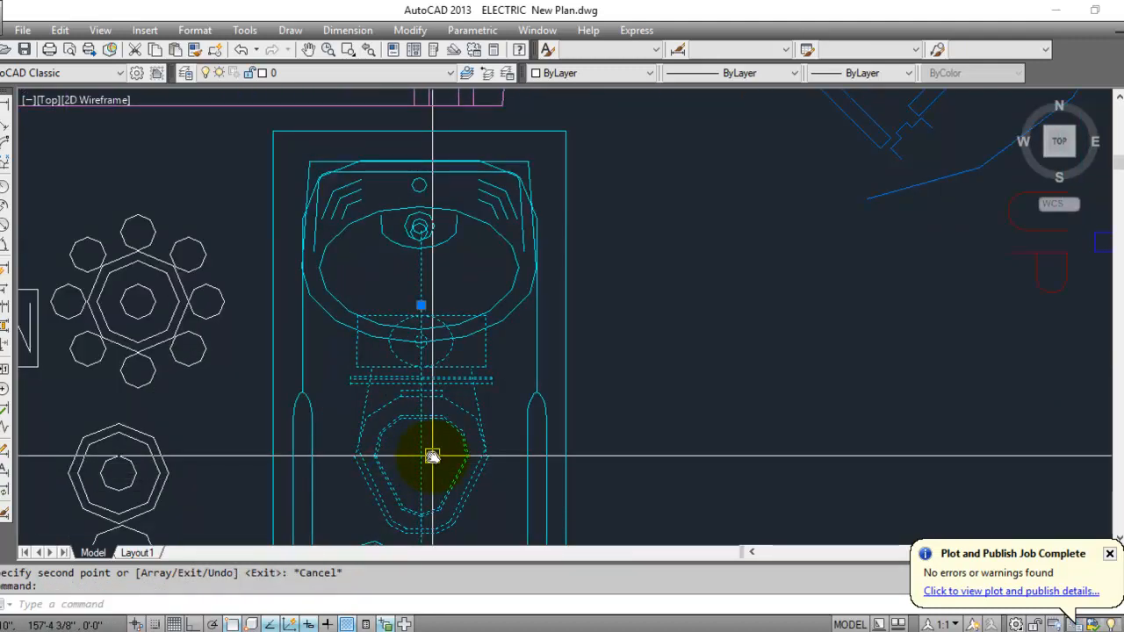
pyautogui.write('o')
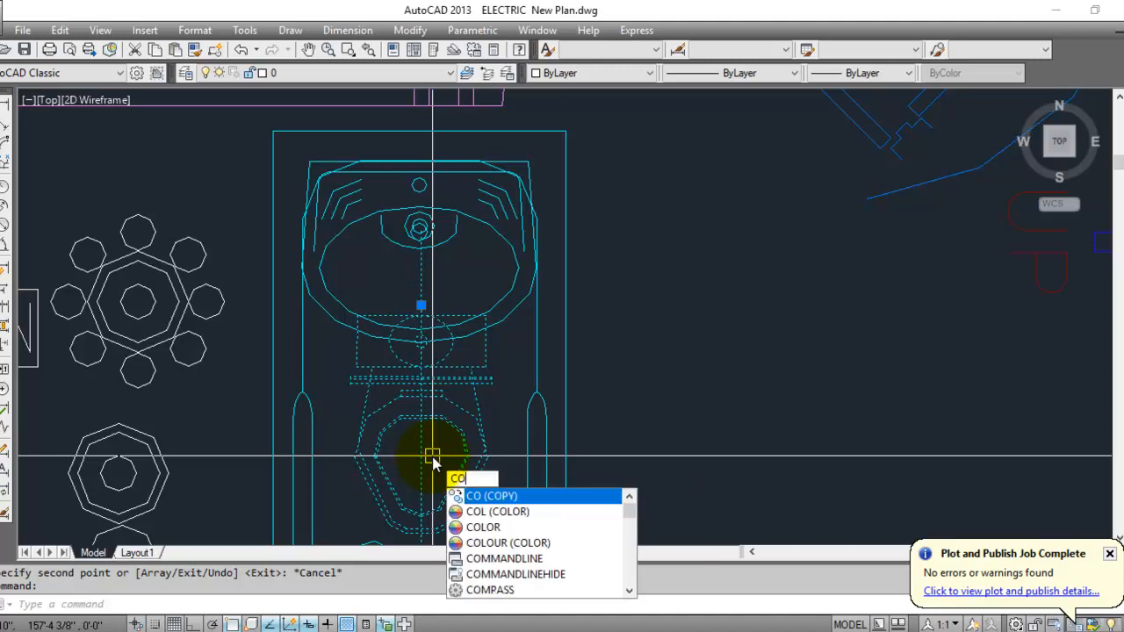
pyautogui.press('Return')
pyautogui.scroll(3, 403, 338)
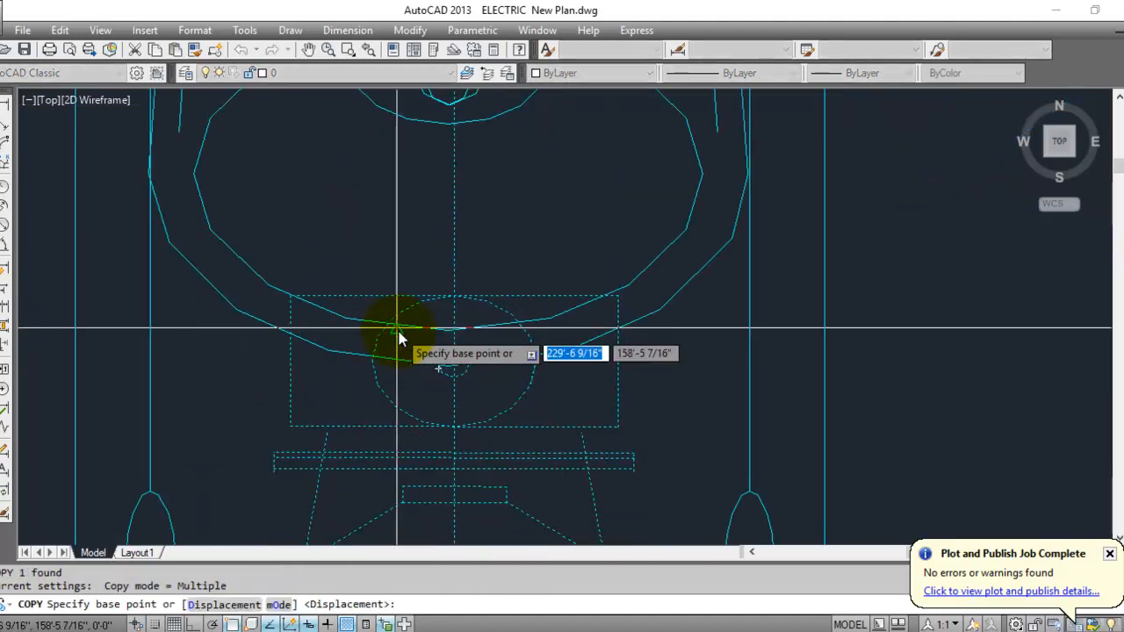
pyautogui.click(457, 306)
pyautogui.scroll(-2, 494, 140)
pyautogui.scroll(-6, 475, 167)
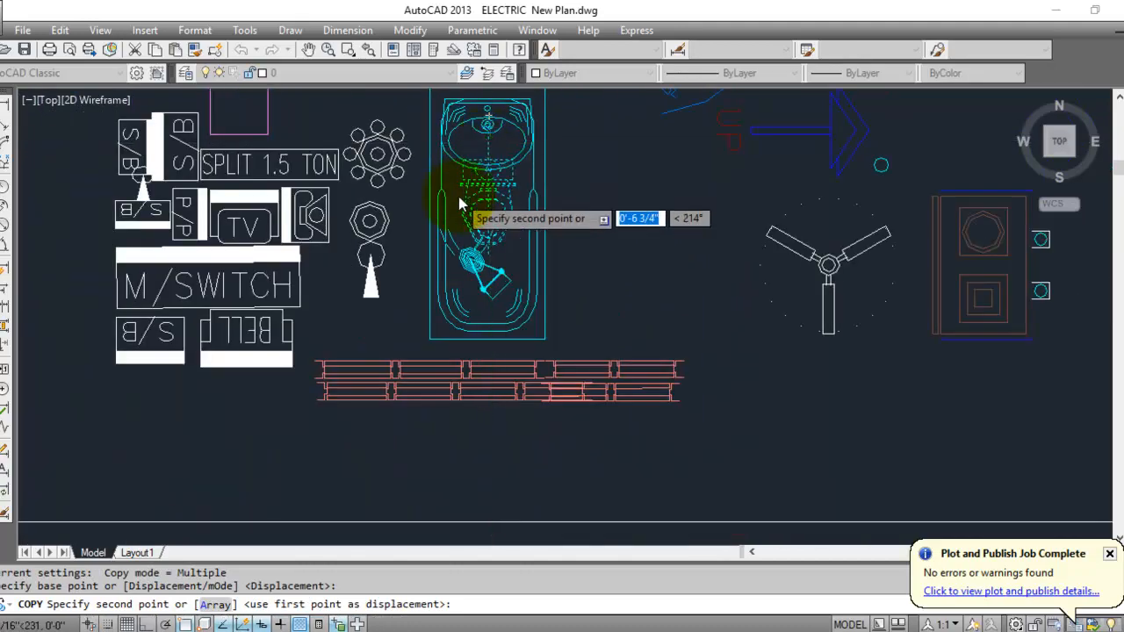
pyautogui.moveTo(469, 381); pyautogui.dragTo(442, 150, button='middle')
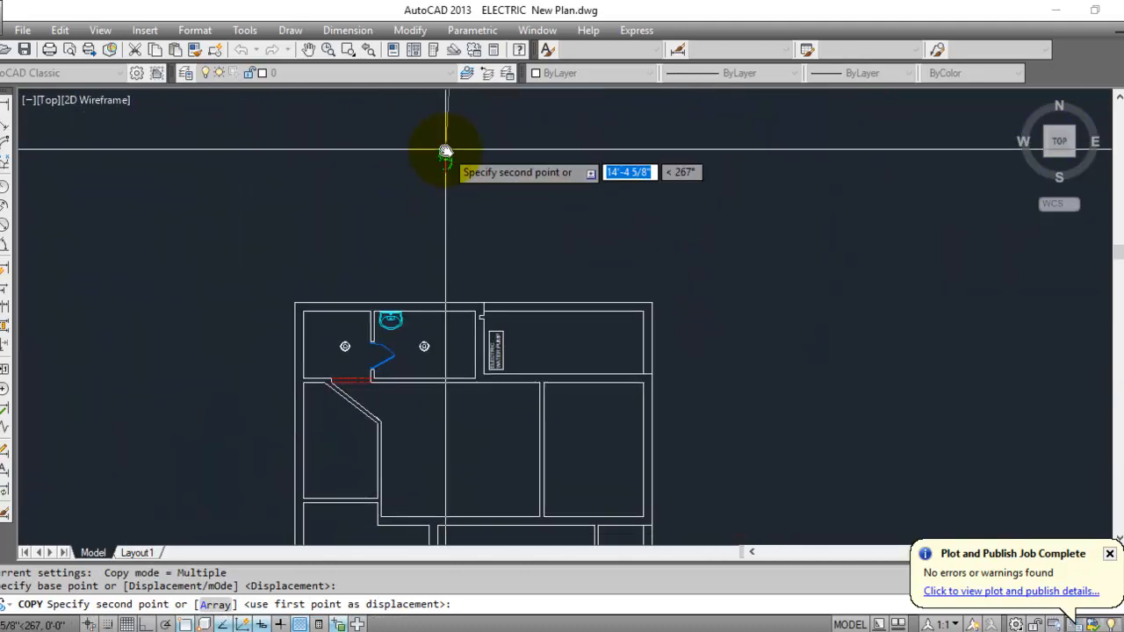
pyautogui.scroll(7, 422, 324)
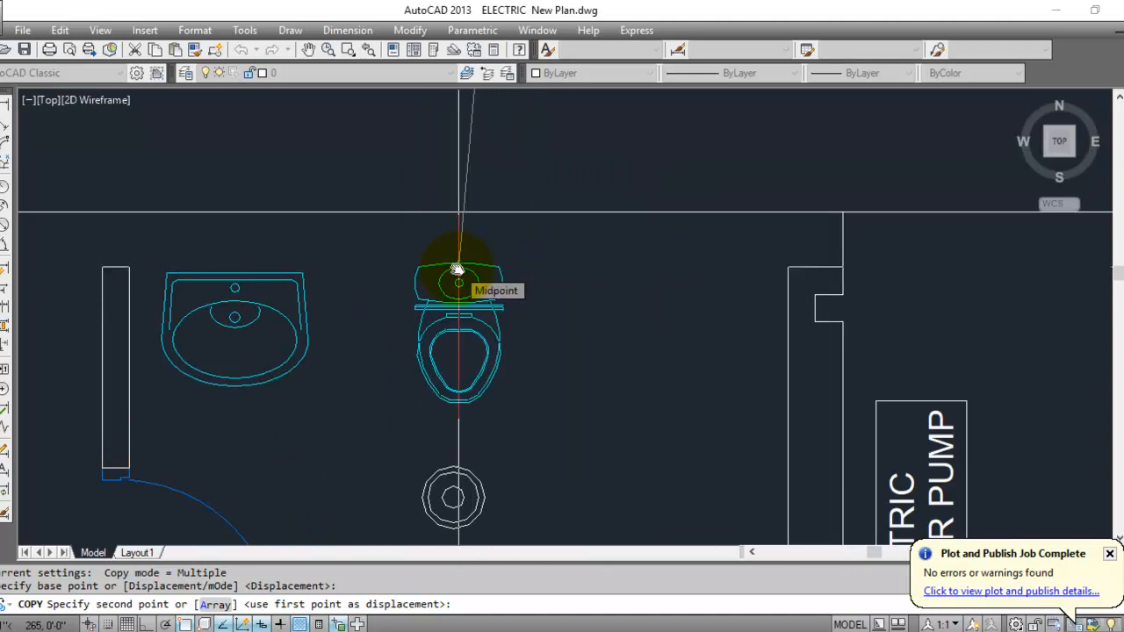
pyautogui.click(457, 269)
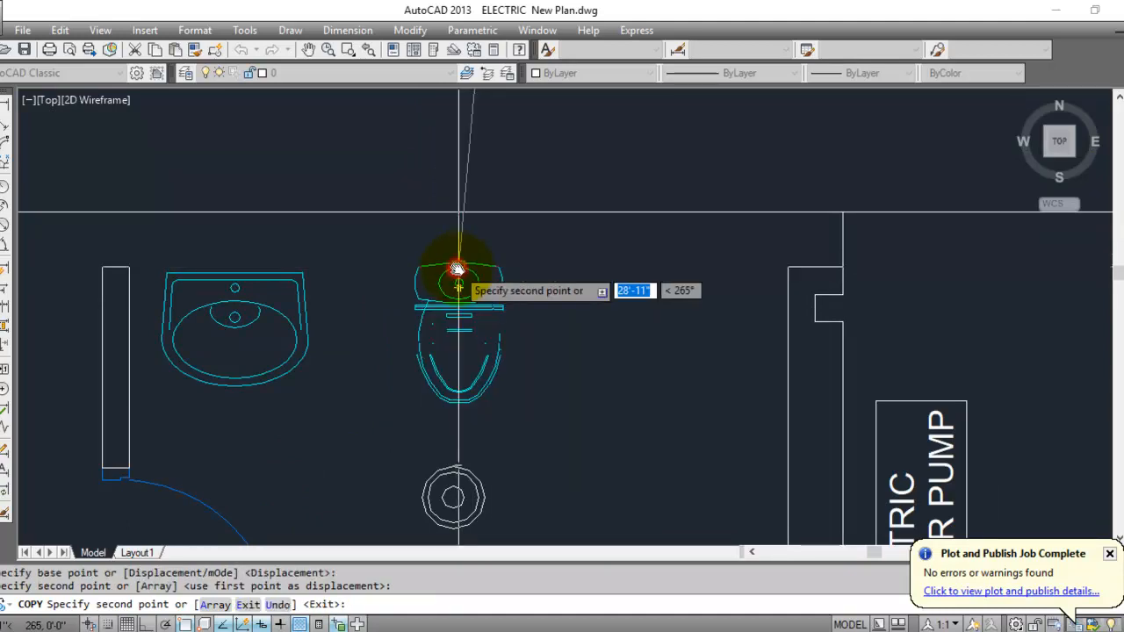
pyautogui.press('Escape')
# Move the copied toilet down so the middle of its tank's back edge sits on the inner top wall line.
pyautogui.scroll(6, 439, 279)
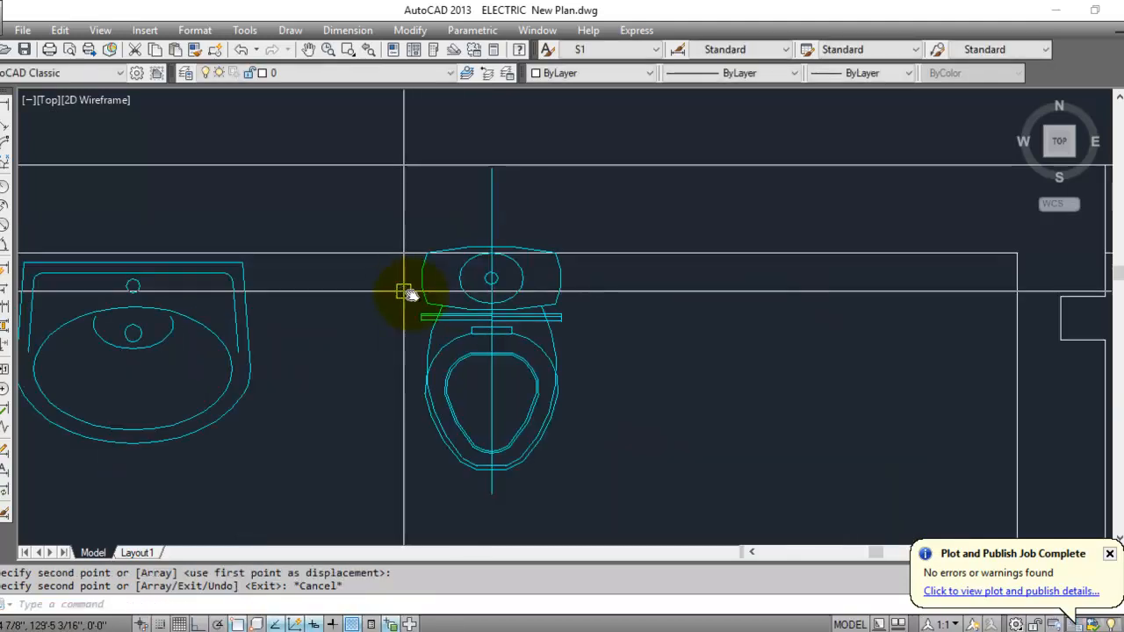
pyautogui.press('Escape')
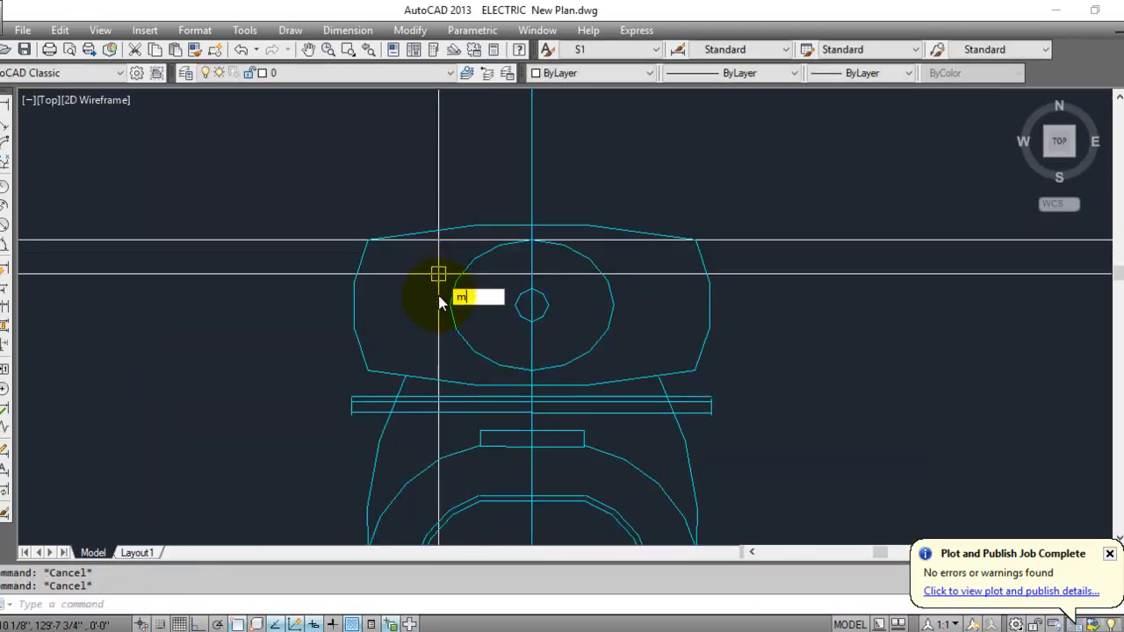
pyautogui.write('m')
pyautogui.press('Return')
pyautogui.click(531, 306)
pyautogui.press('Return')
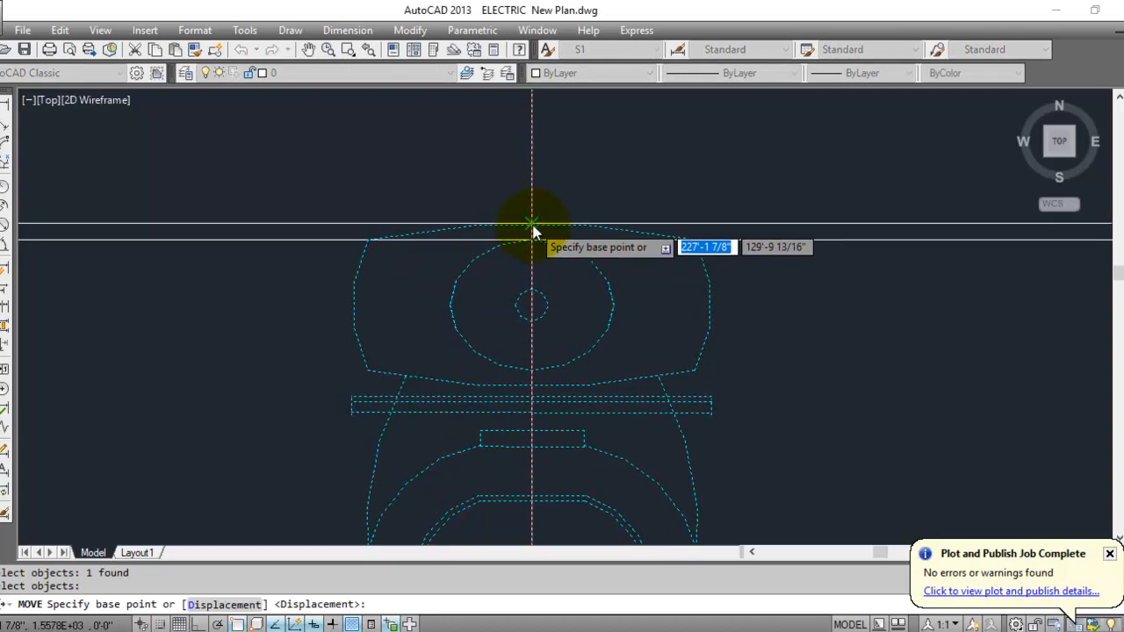
pyautogui.click(534, 230)
pyautogui.click(532, 239)
pyautogui.scroll(-3, 542, 202)
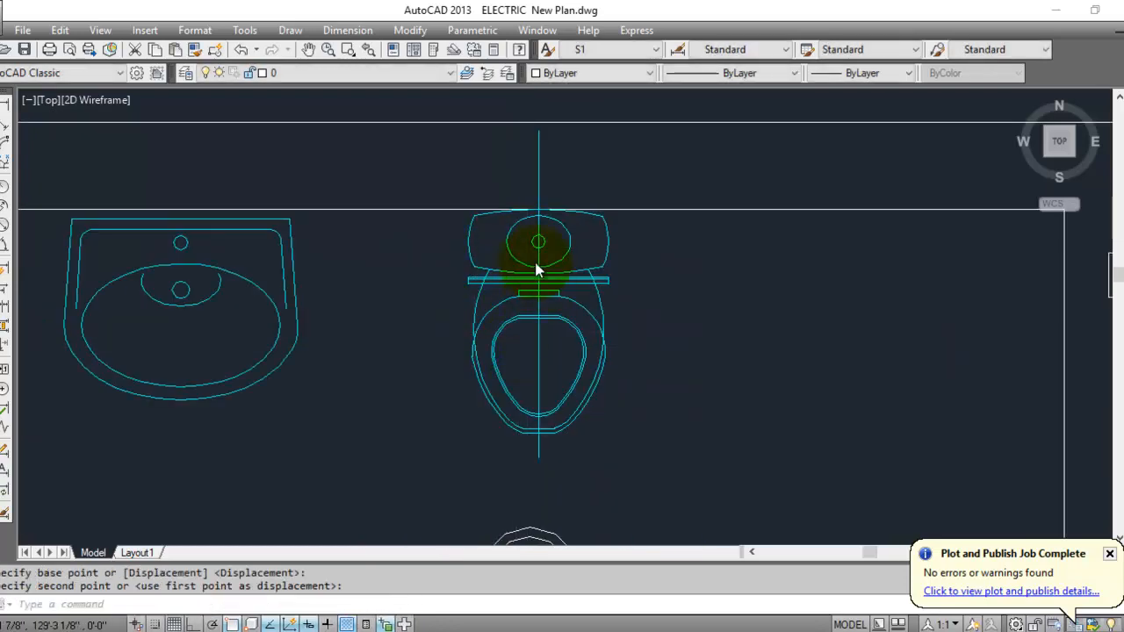
pyautogui.scroll(-4, 422, 376)
pyautogui.scroll(2, 372, 344)
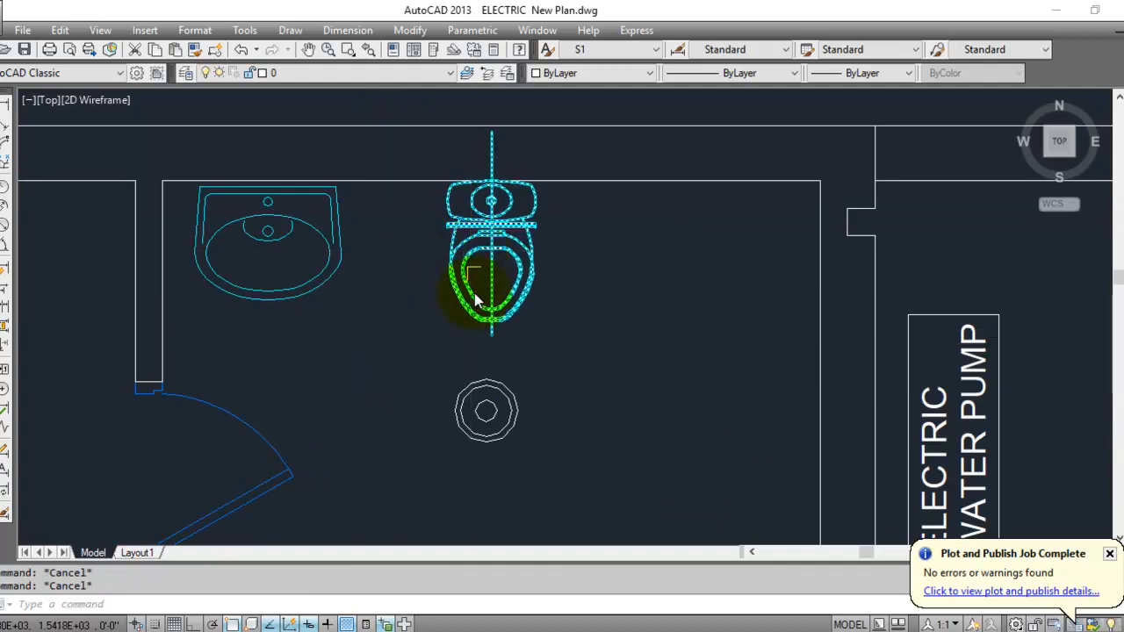
# Copy the bathtub from the symbol library into the bathroom, alongside the wall facing the electric water pump.
pyautogui.scroll(-5, 527, 209)
pyautogui.scroll(5, 497, 360)
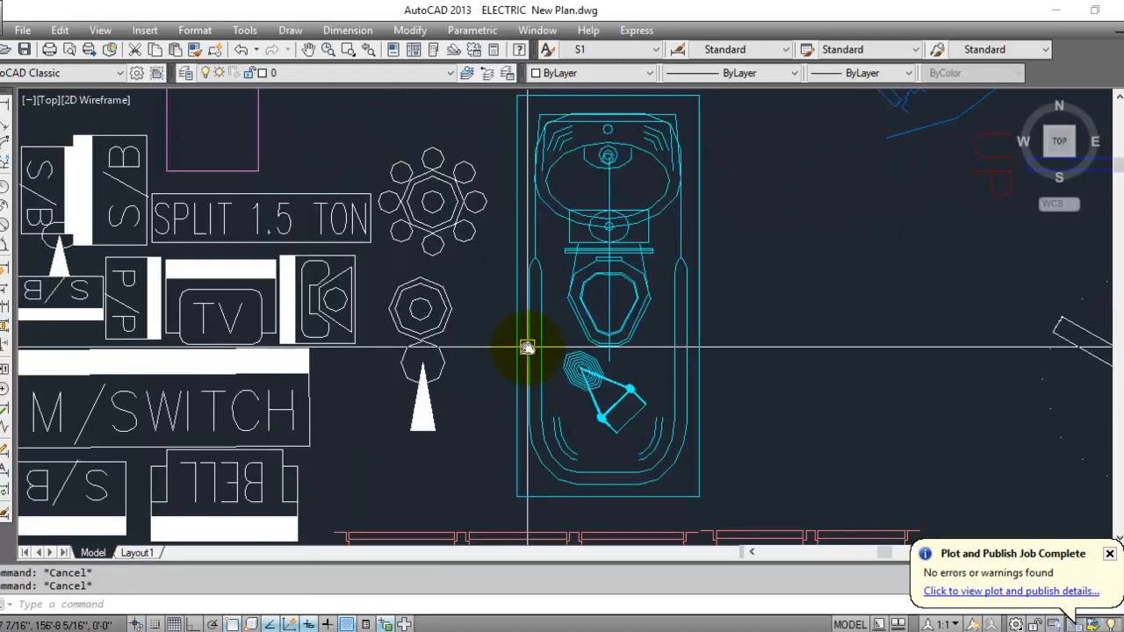
pyautogui.click(527, 348)
pyautogui.write('co')
pyautogui.press('Return')
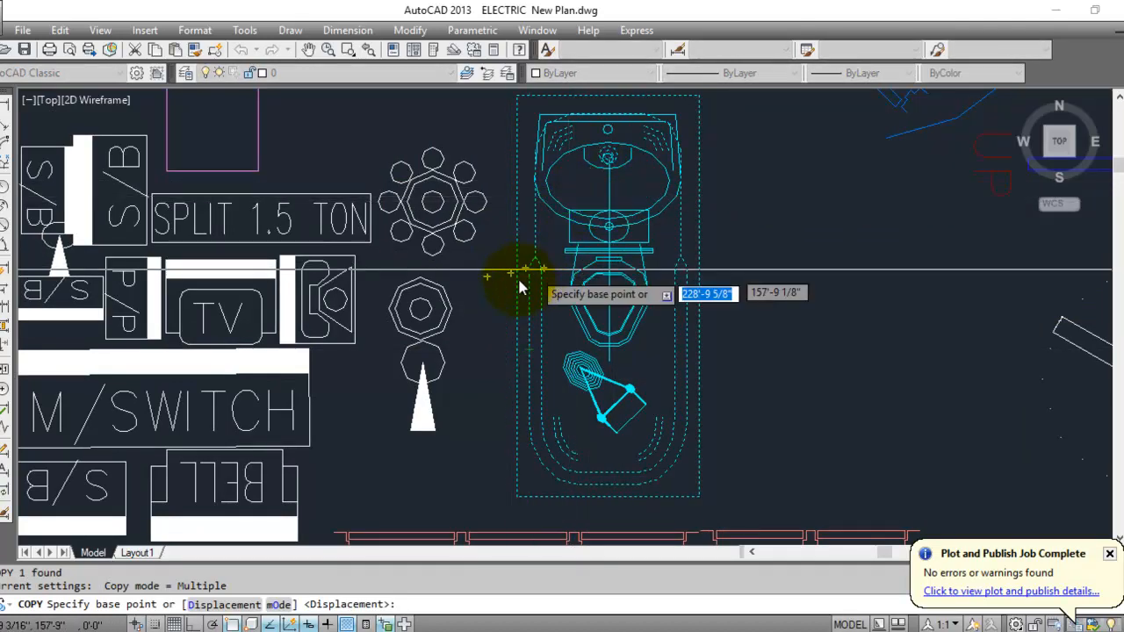
pyautogui.click(693, 270)
pyautogui.scroll(-5, 670, 299)
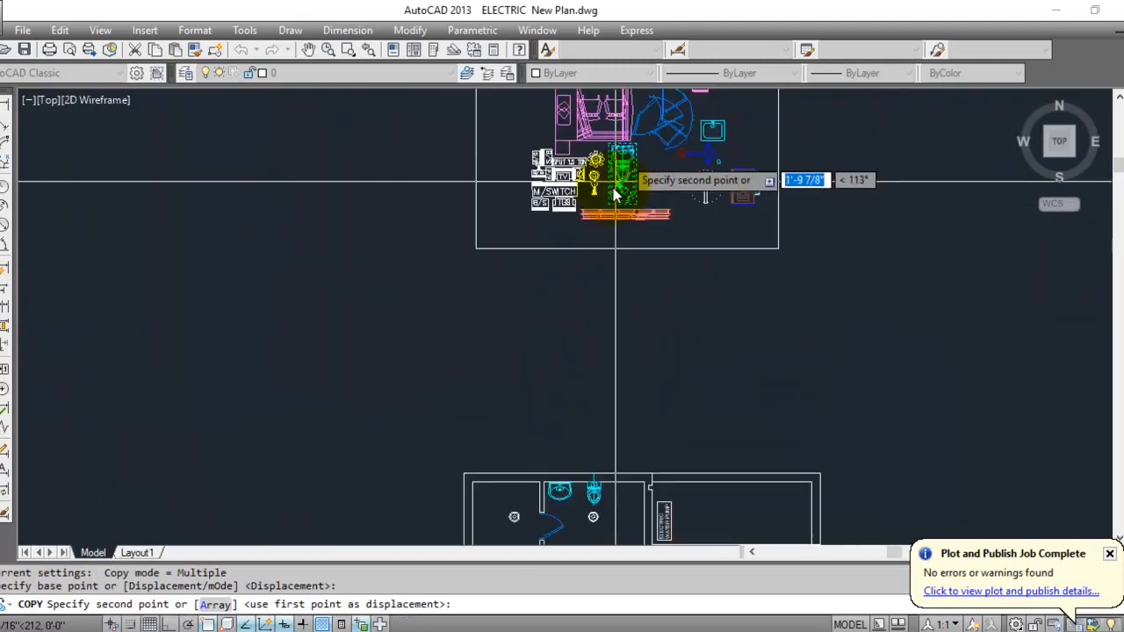
pyautogui.scroll(5, 615, 431)
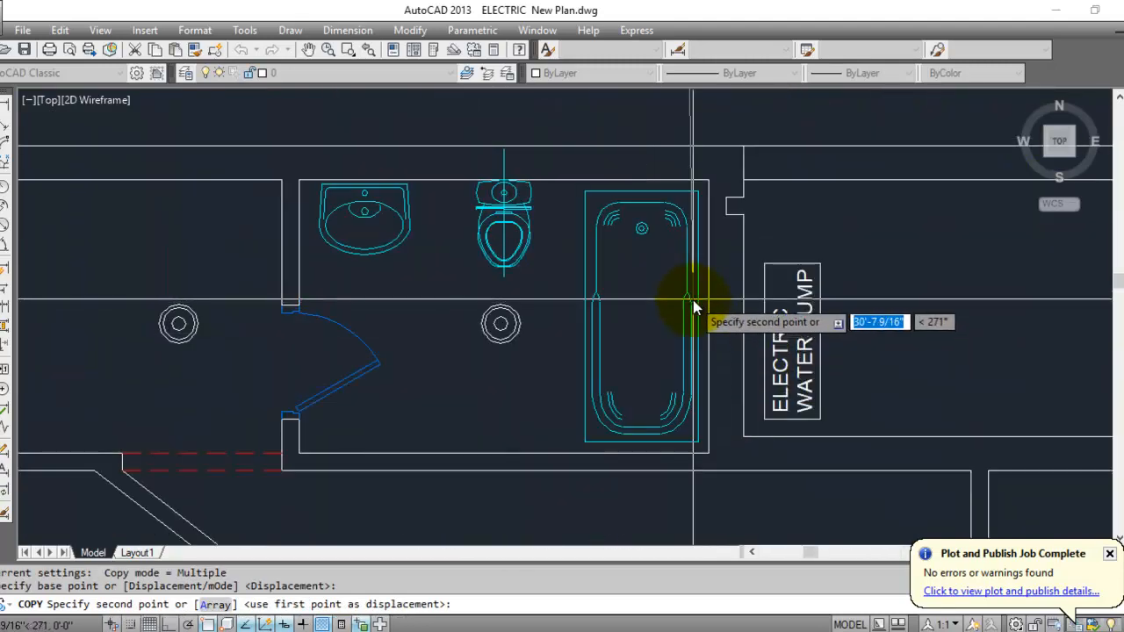
pyautogui.scroll(2, 694, 307)
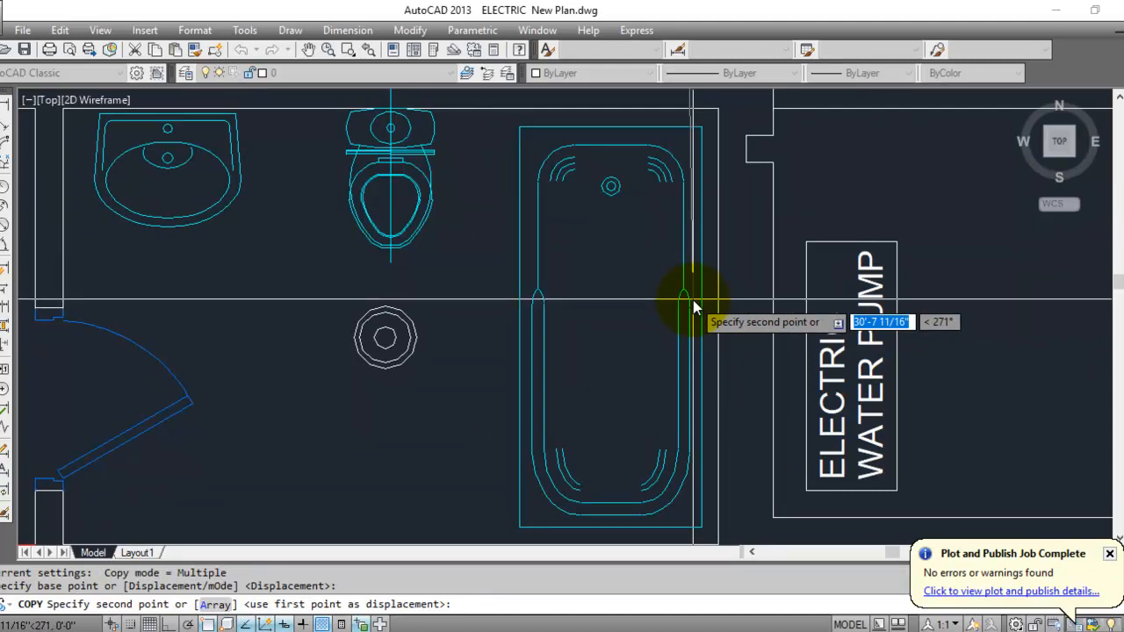
pyautogui.click(693, 301)
pyautogui.press('Escape')
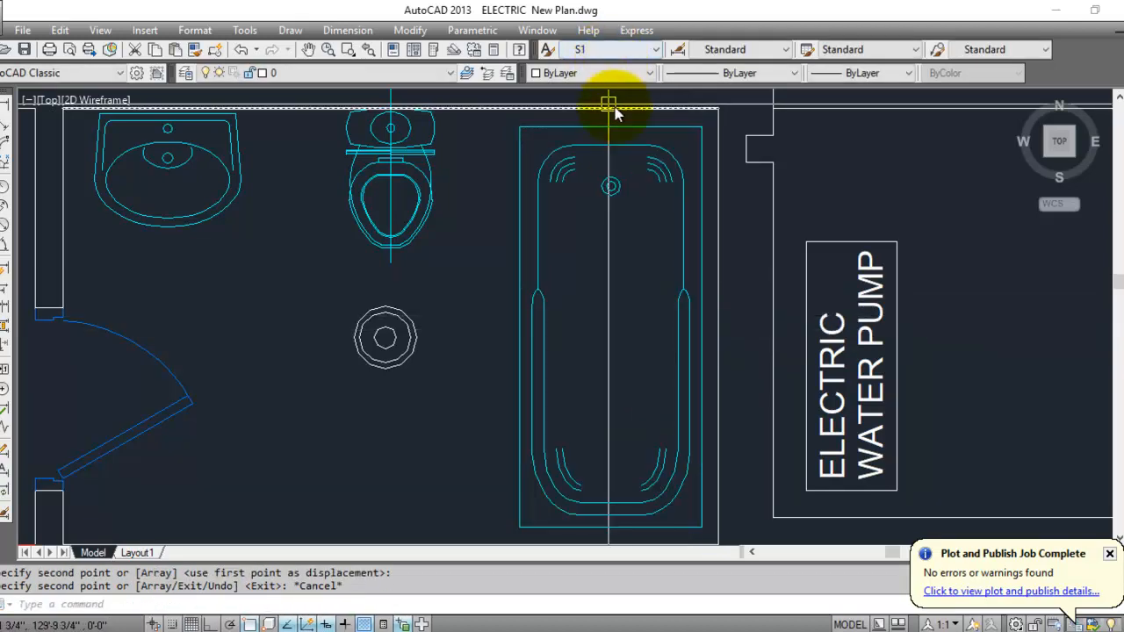
# Copy the circle-and-triangle symbol from the library to the bathroom's inner bottom wall, below the round ceiling symbol.
pyautogui.scroll(-2, 640, 99)
pyautogui.moveTo(502, 306); pyautogui.dragTo(623, 311, button='middle')
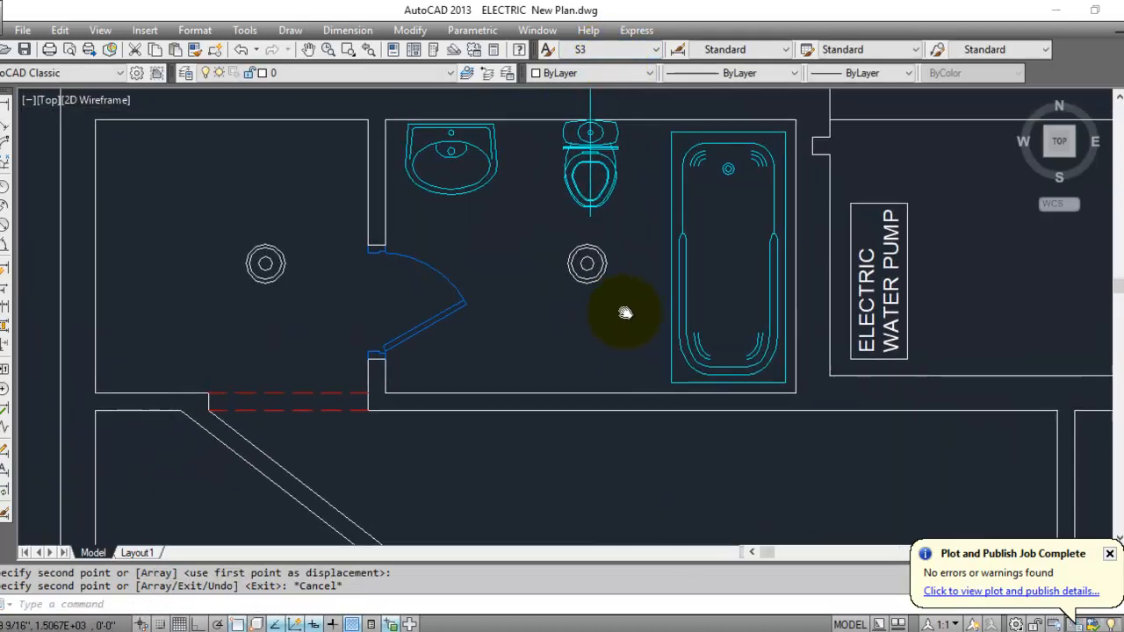
pyautogui.click(570, 350)
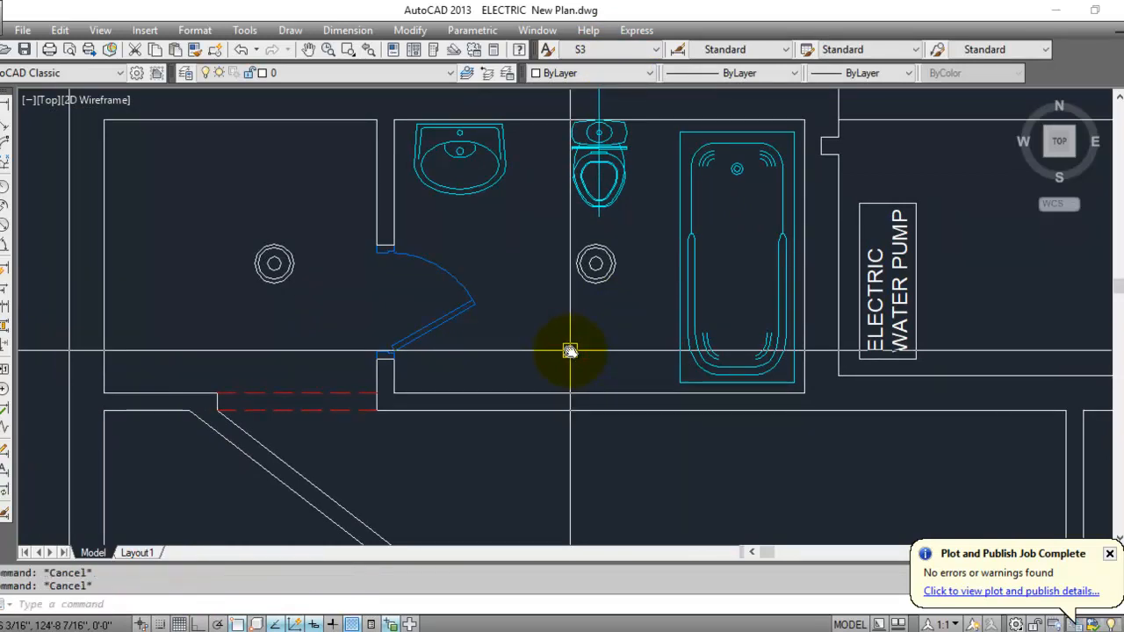
pyautogui.scroll(-4, 593, 384)
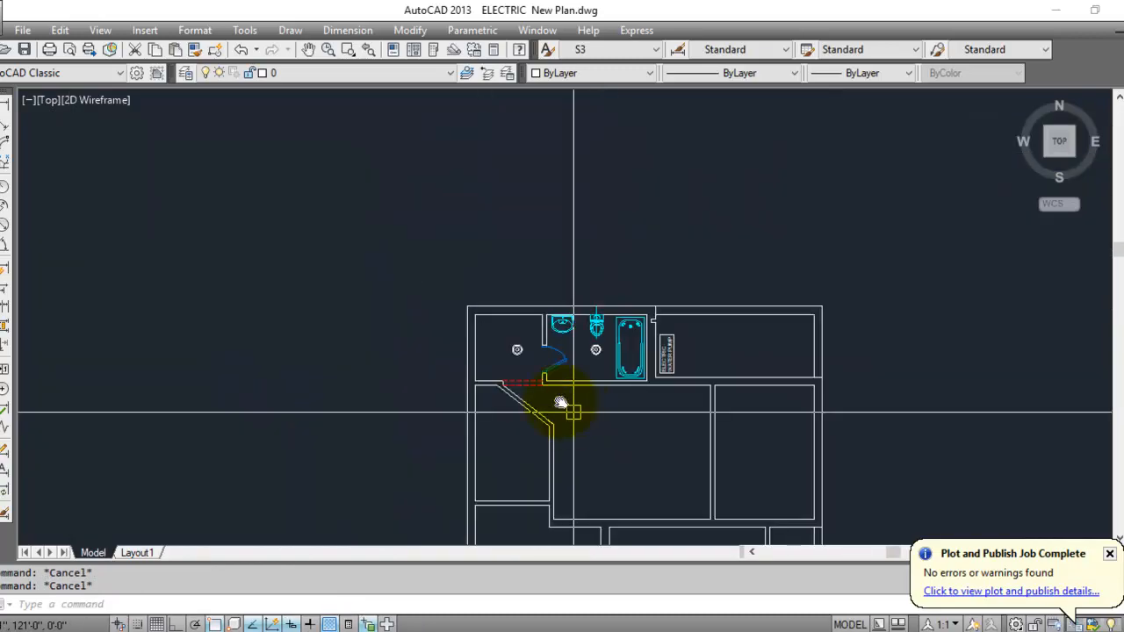
pyautogui.moveTo(560, 206); pyautogui.dragTo(520, 434, button='middle')
pyautogui.scroll(8, 536, 294)
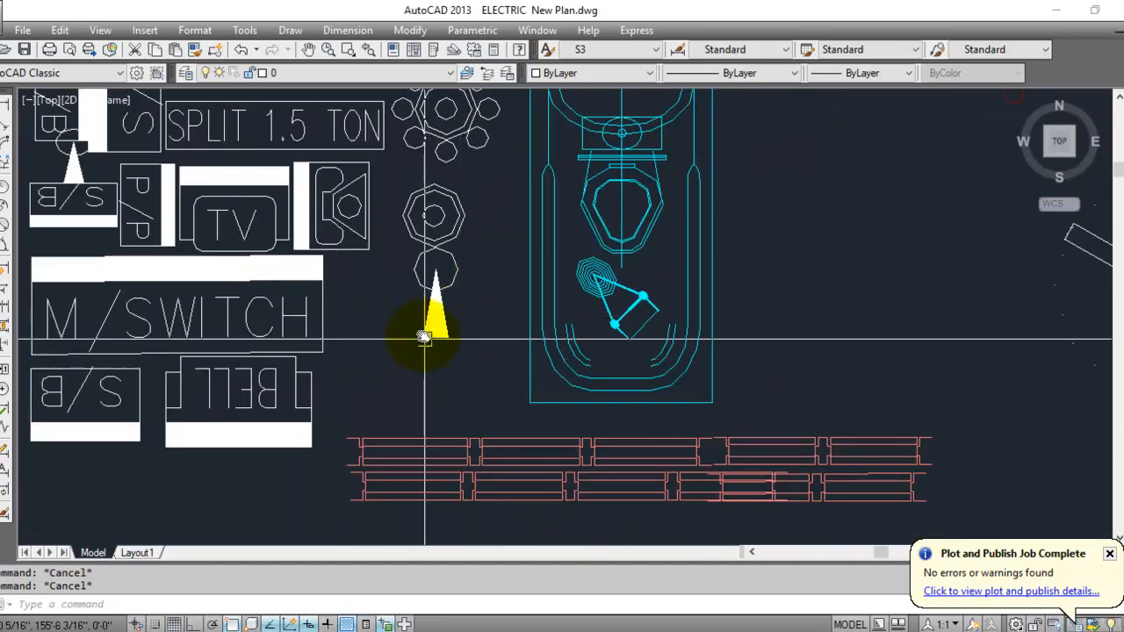
pyautogui.click(425, 337)
pyautogui.scroll(4, 425, 337)
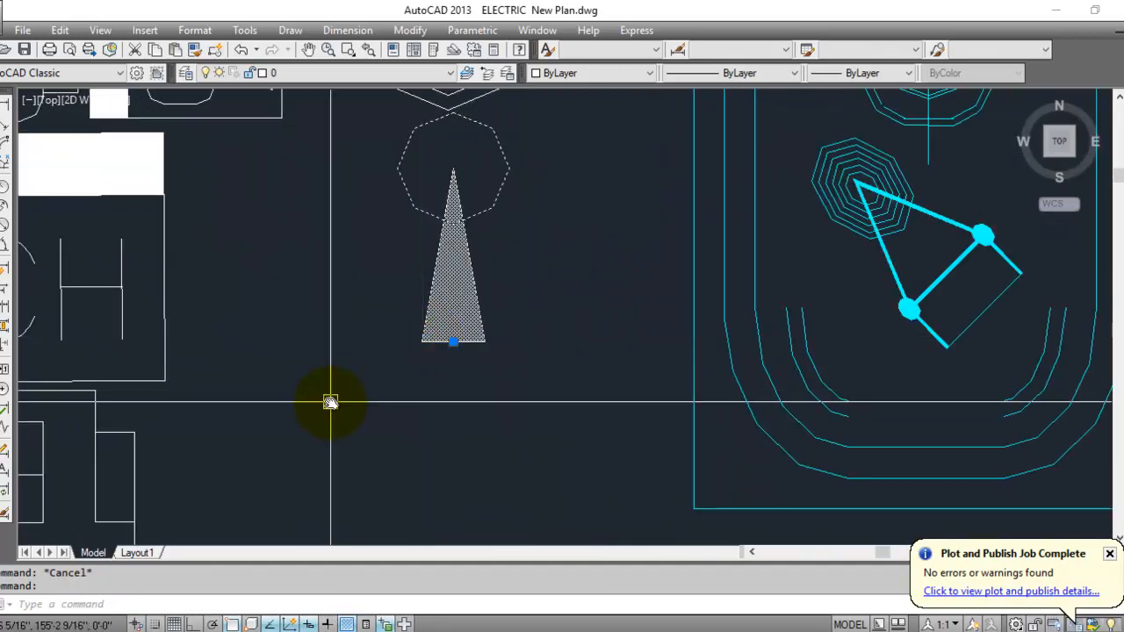
pyautogui.press('Return')
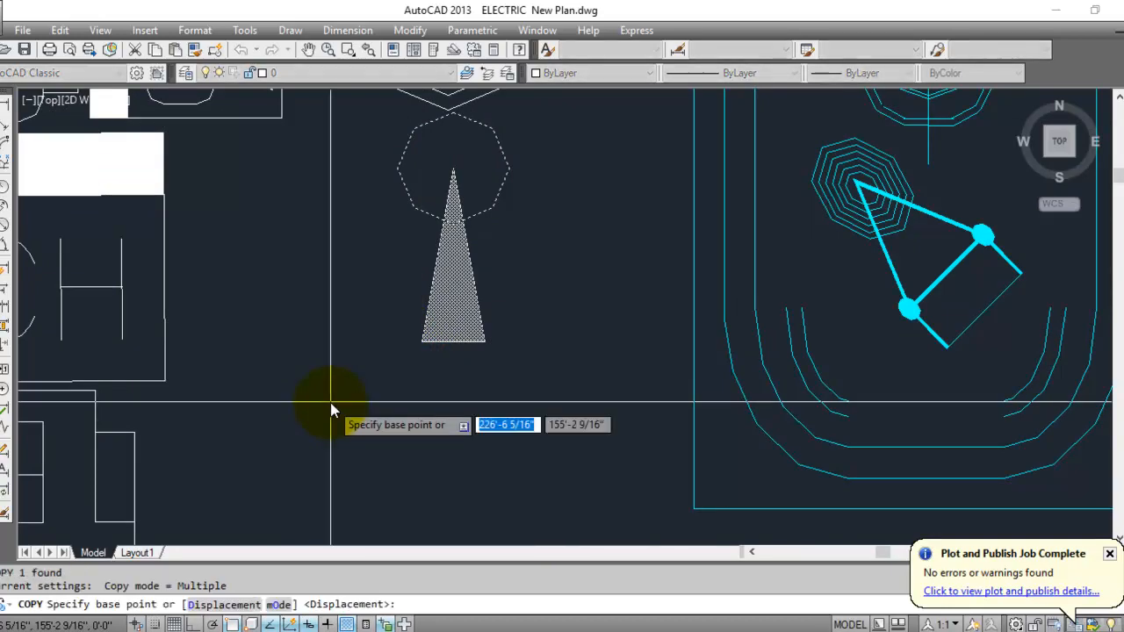
pyautogui.click(457, 345)
pyautogui.scroll(-5, 496, 141)
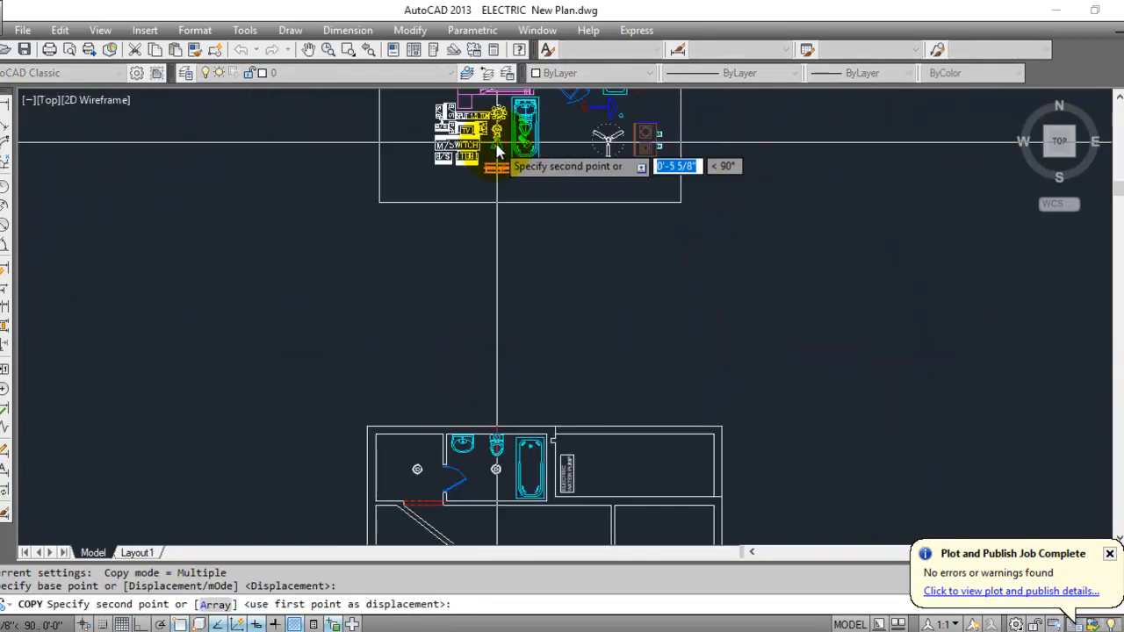
pyautogui.scroll(6, 489, 254)
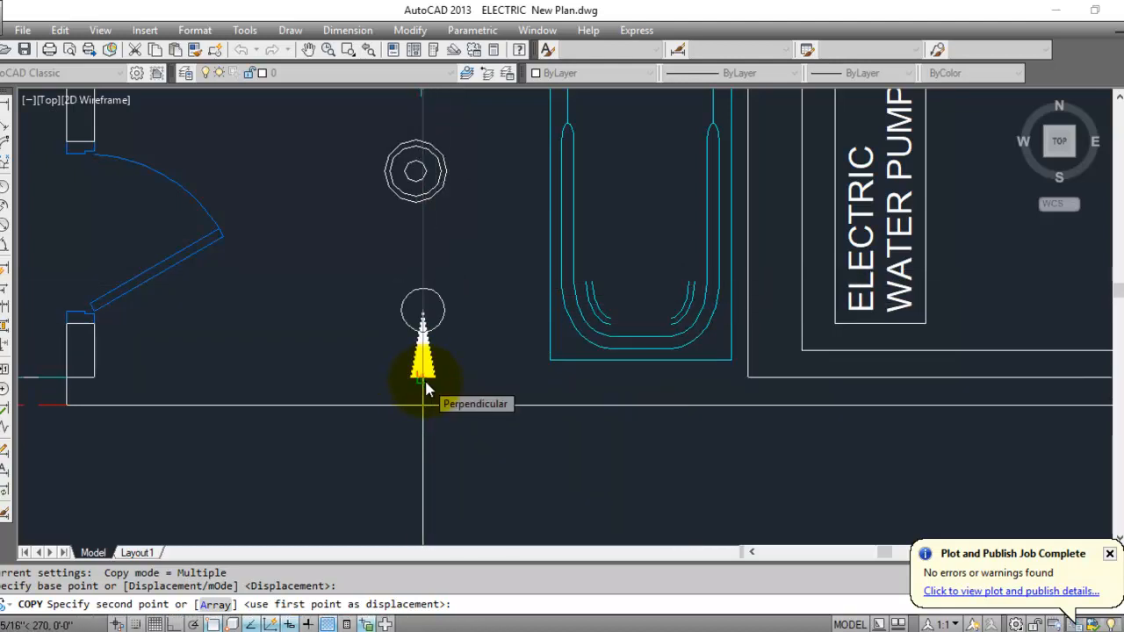
pyautogui.click(424, 390)
pyautogui.press('Escape')
pyautogui.scroll(-3, 536, 409)
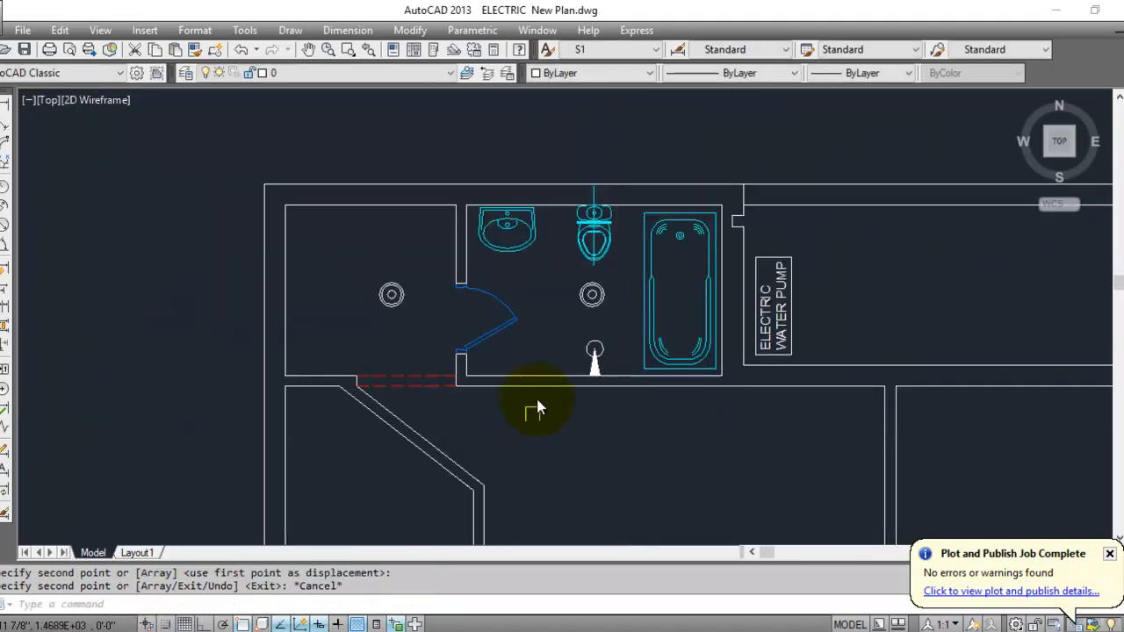
pyautogui.scroll(2, 538, 405)
pyautogui.click(544, 373)
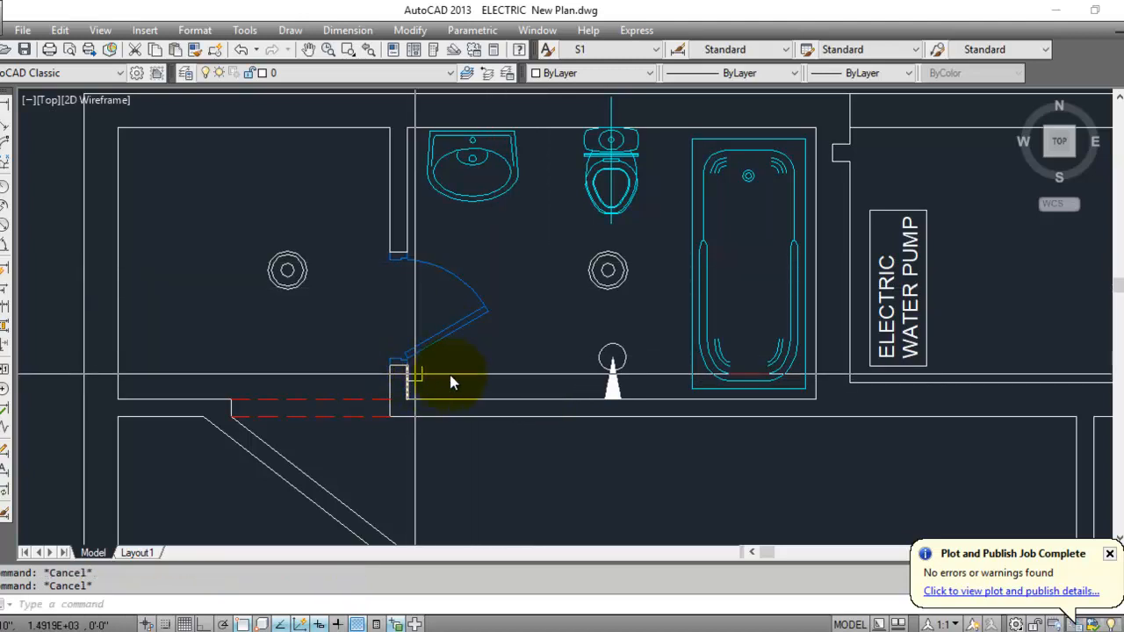
# Offset the lower edge of the wall notch near the electric water pump 9 inches downward.
pyautogui.moveTo(703, 332); pyautogui.dragTo(382, 369, button='middle')
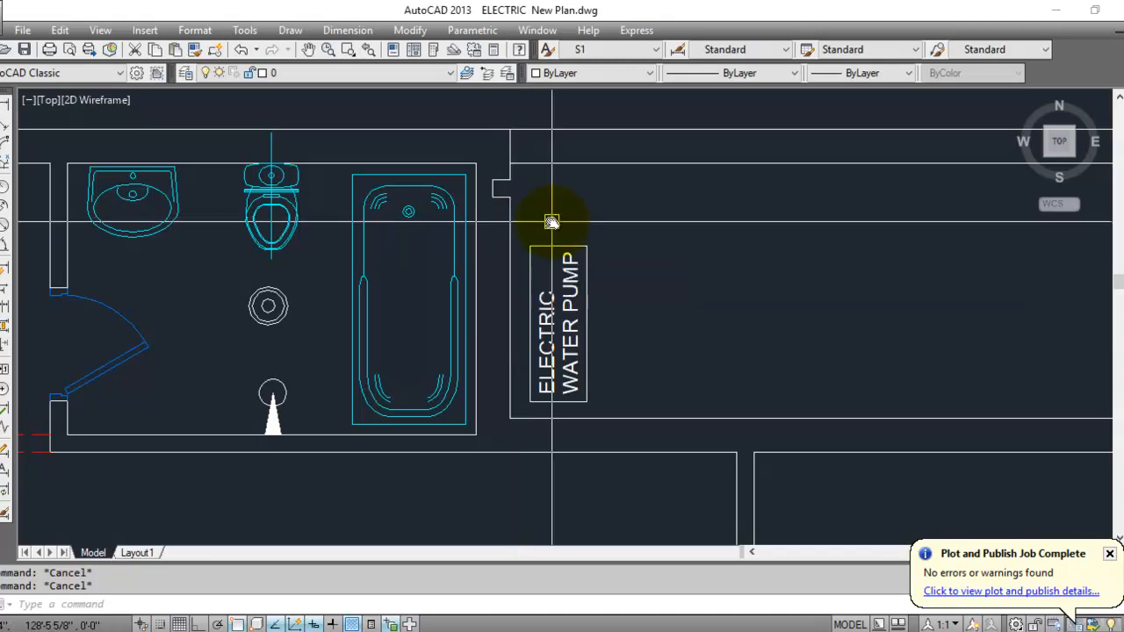
pyautogui.scroll(3, 518, 260)
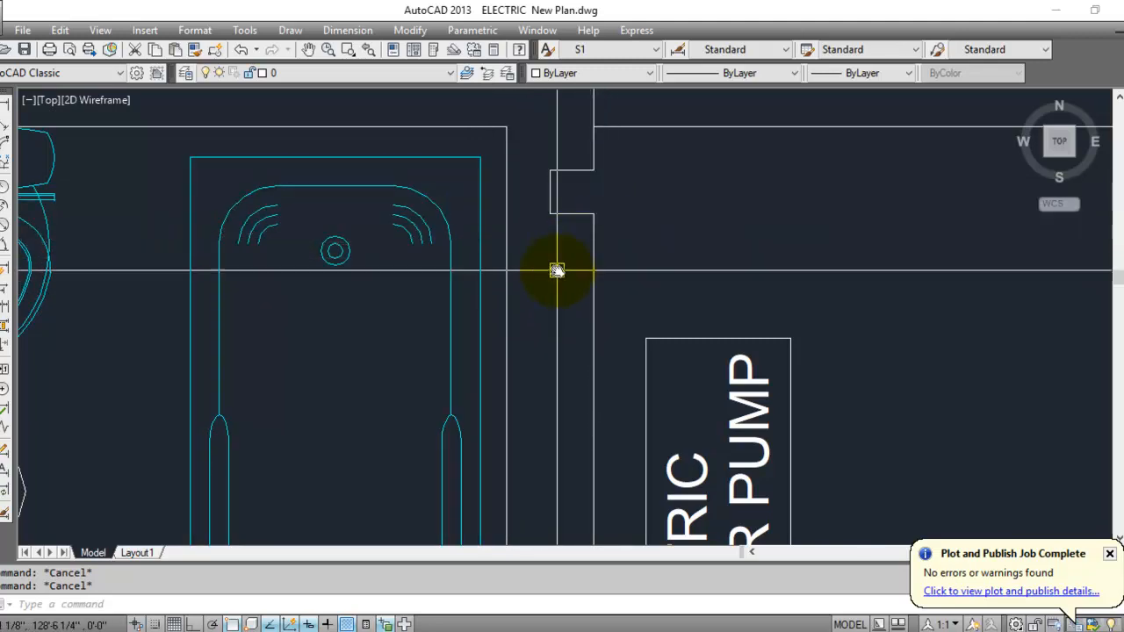
pyautogui.press('Return')
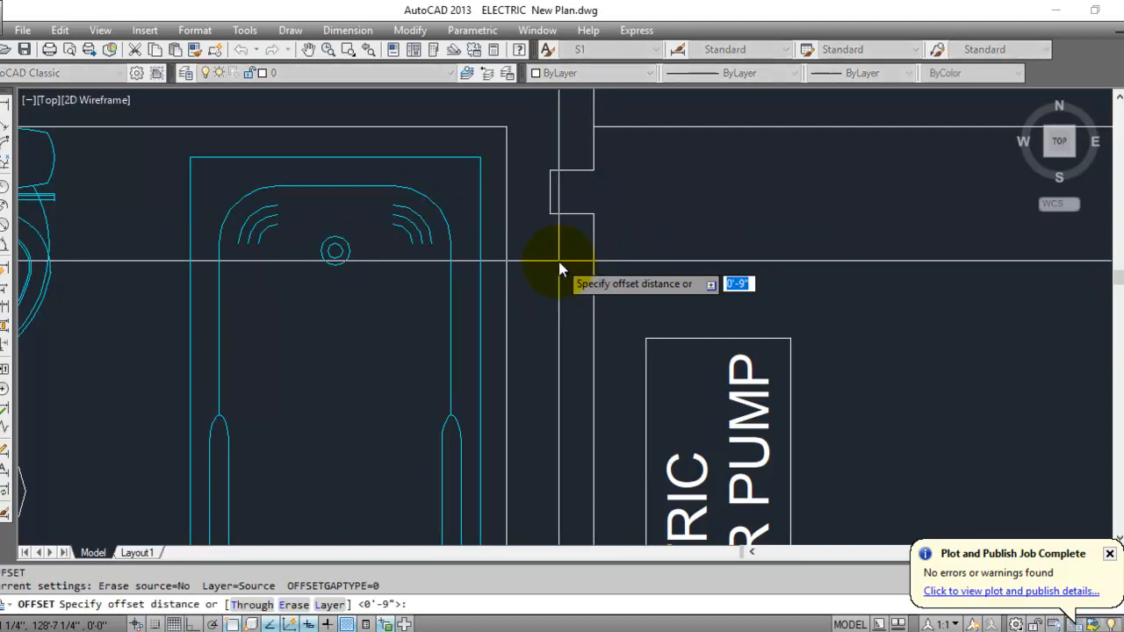
pyautogui.write('9')
pyautogui.press('Return')
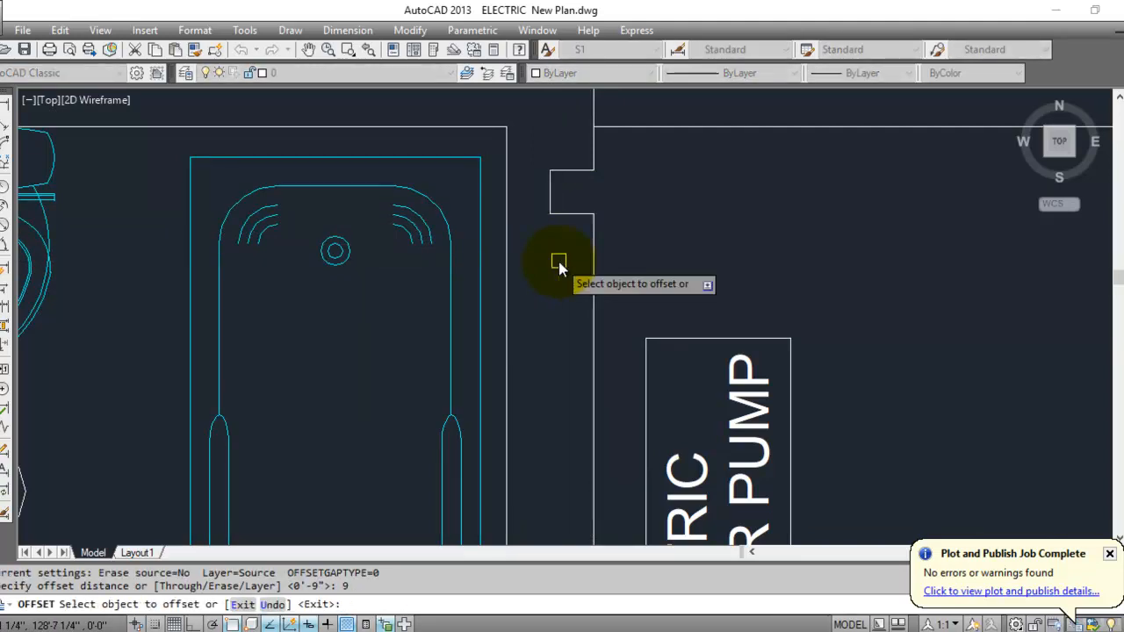
pyautogui.click(574, 211)
pyautogui.click(569, 279)
pyautogui.press('Escape')
pyautogui.press('Escape')
pyautogui.press('Escape')
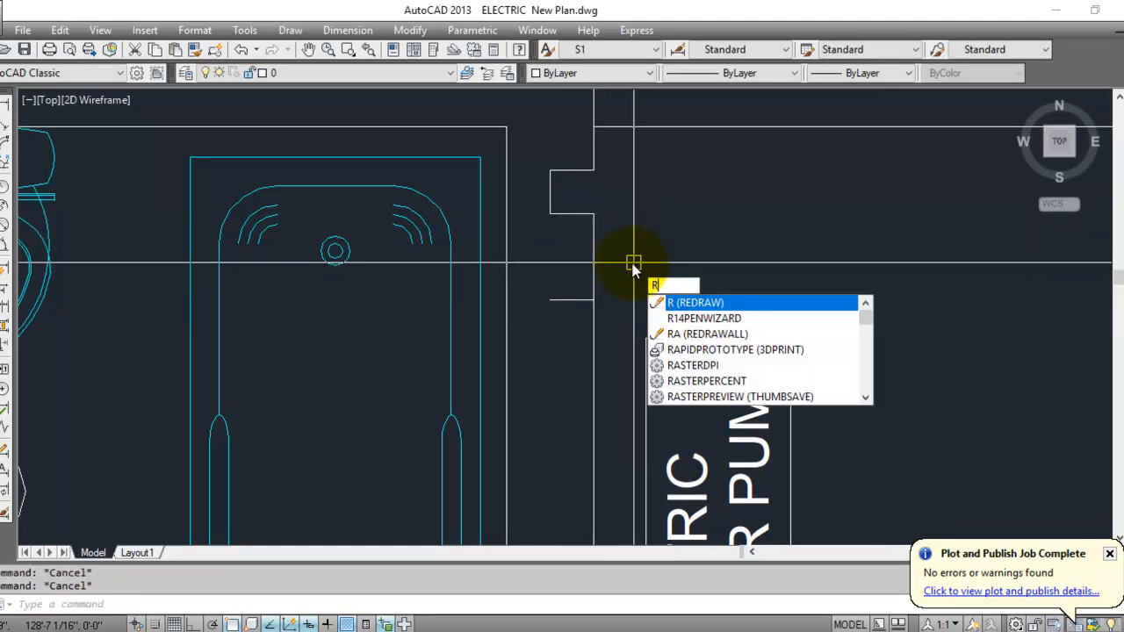
# Try to break and trim the pump-side wall line where it meets the offset line.
pyautogui.press('Escape')
pyautogui.write('br')
pyautogui.press('Return')
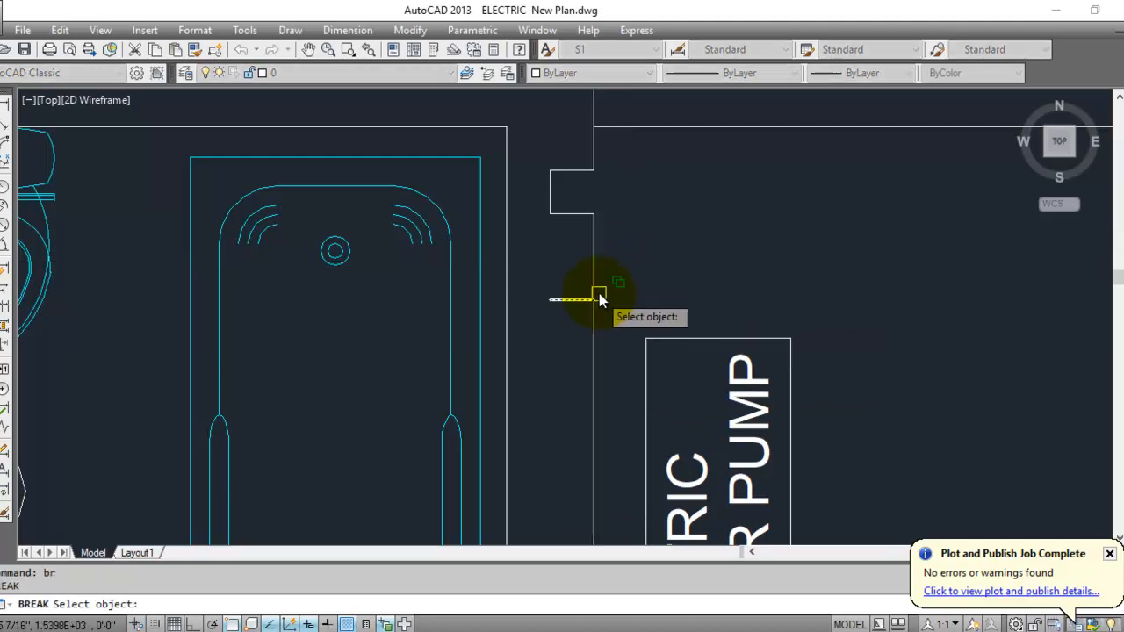
pyautogui.click(596, 289)
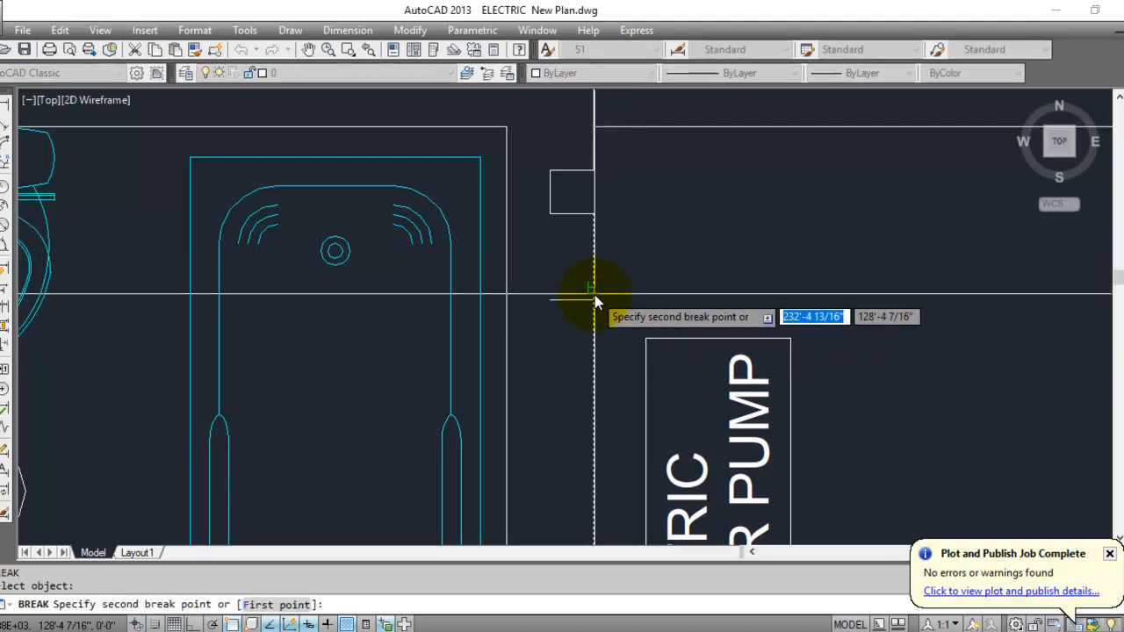
pyautogui.click(595, 296)
pyautogui.press('Escape')
pyautogui.write('tr')
pyautogui.press('Return')
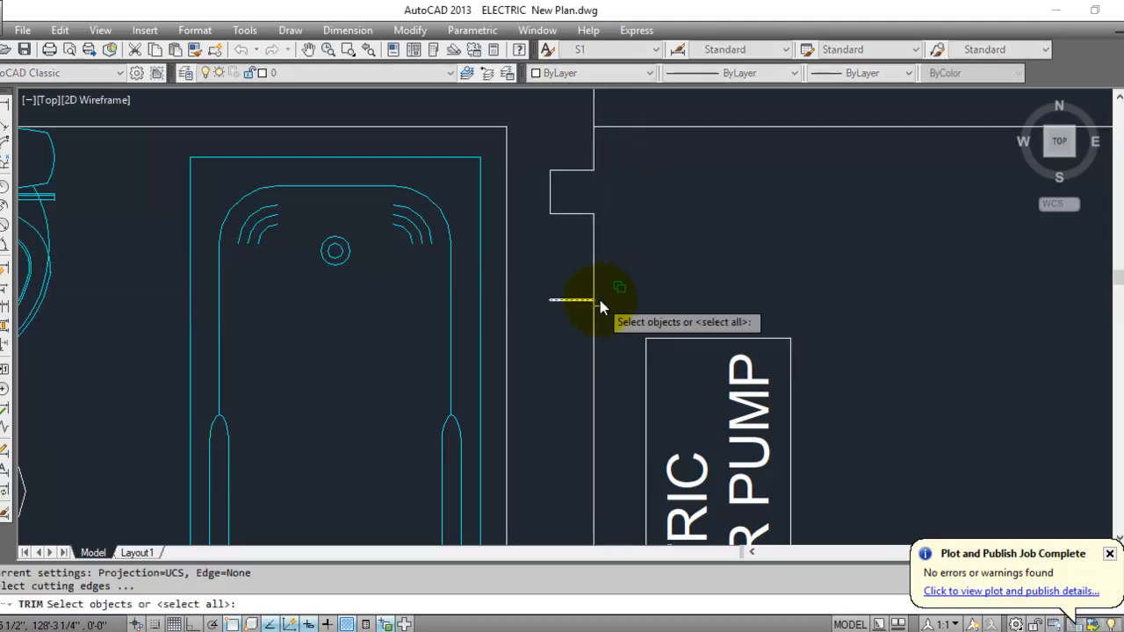
pyautogui.scroll(5, 598, 299)
pyautogui.press('Return')
pyautogui.click(577, 287)
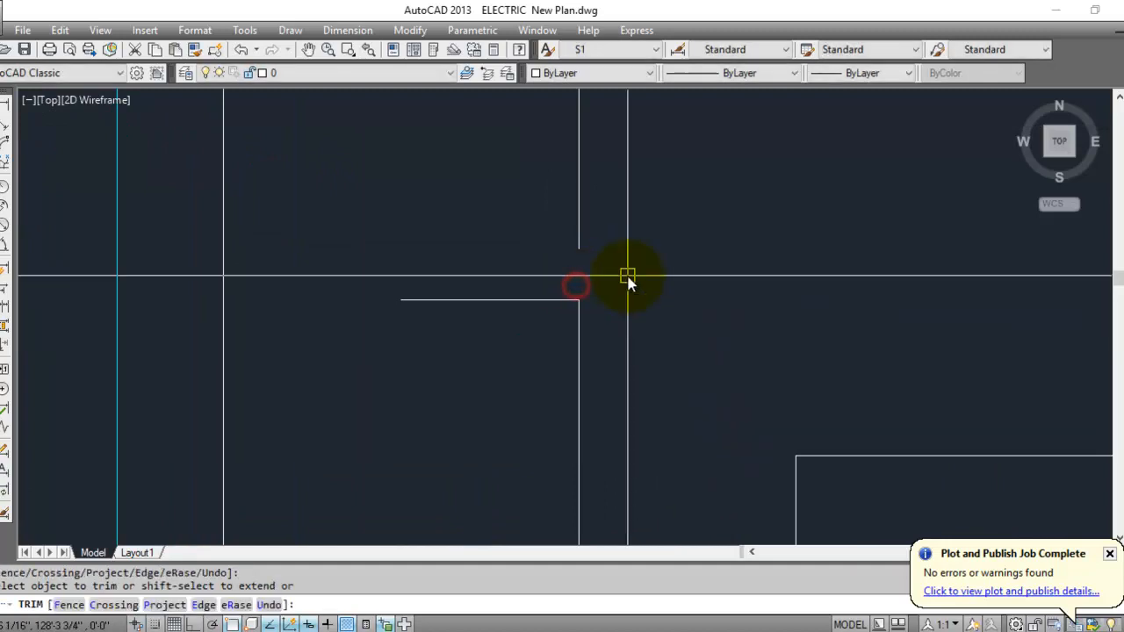
# Extend the upper part of the broken pump-side wall line down to the offset line to close the gap.
pyautogui.press('Return')
pyautogui.press('Return')
pyautogui.click(603, 218)
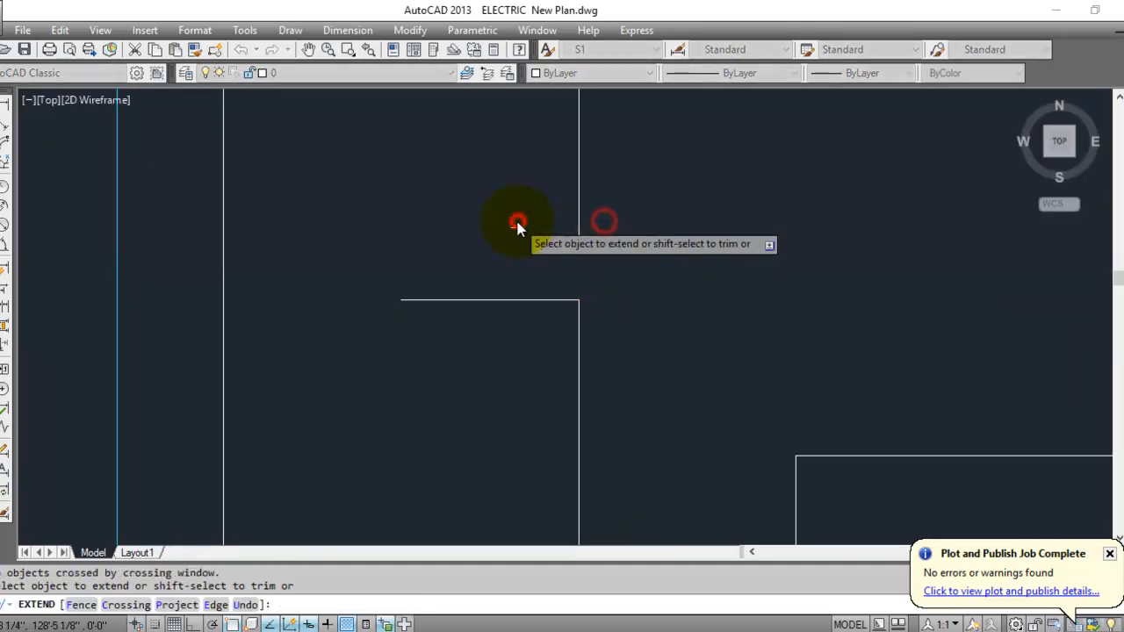
pyautogui.press('Escape')
pyautogui.write('ex')
pyautogui.press('Return')
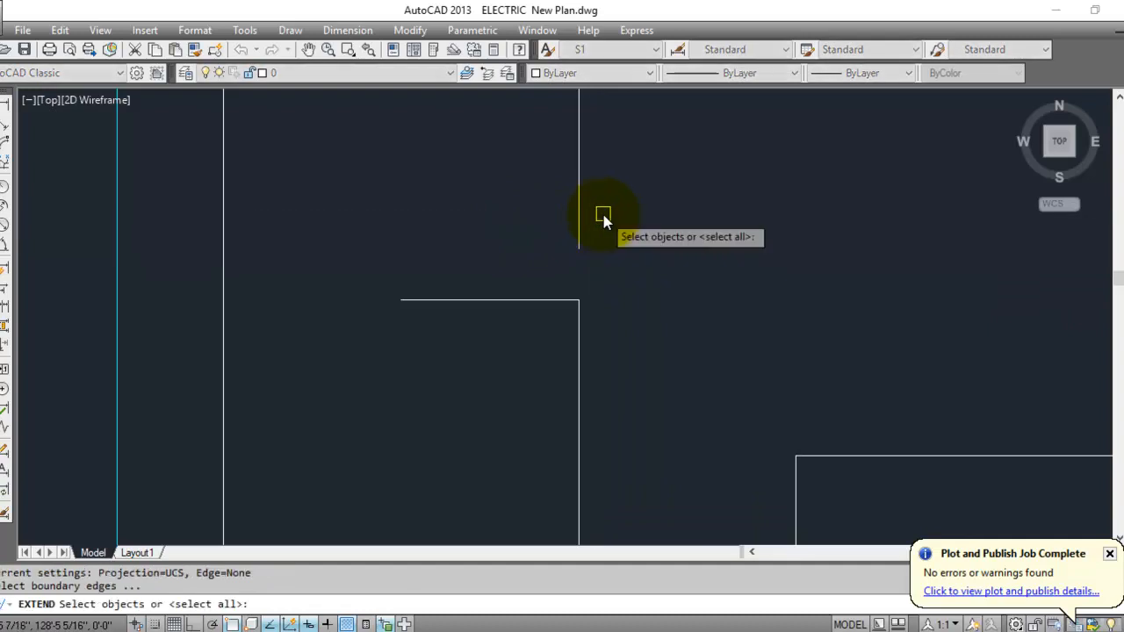
pyautogui.press('Return')
pyautogui.click(601, 217)
pyautogui.press('Escape')
pyautogui.click(513, 251)
pyautogui.press('Escape')
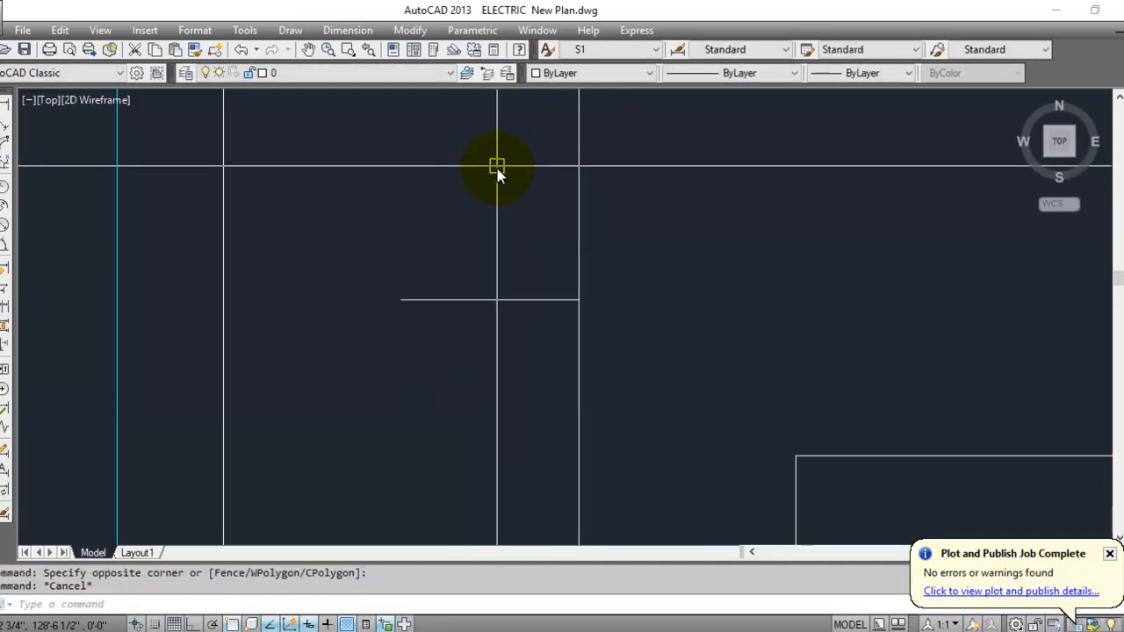
# Erase the short offset line between the two wall lines and undo the erasure.
pyautogui.click(465, 260)
pyautogui.click(442, 325)
pyautogui.press('Delete')
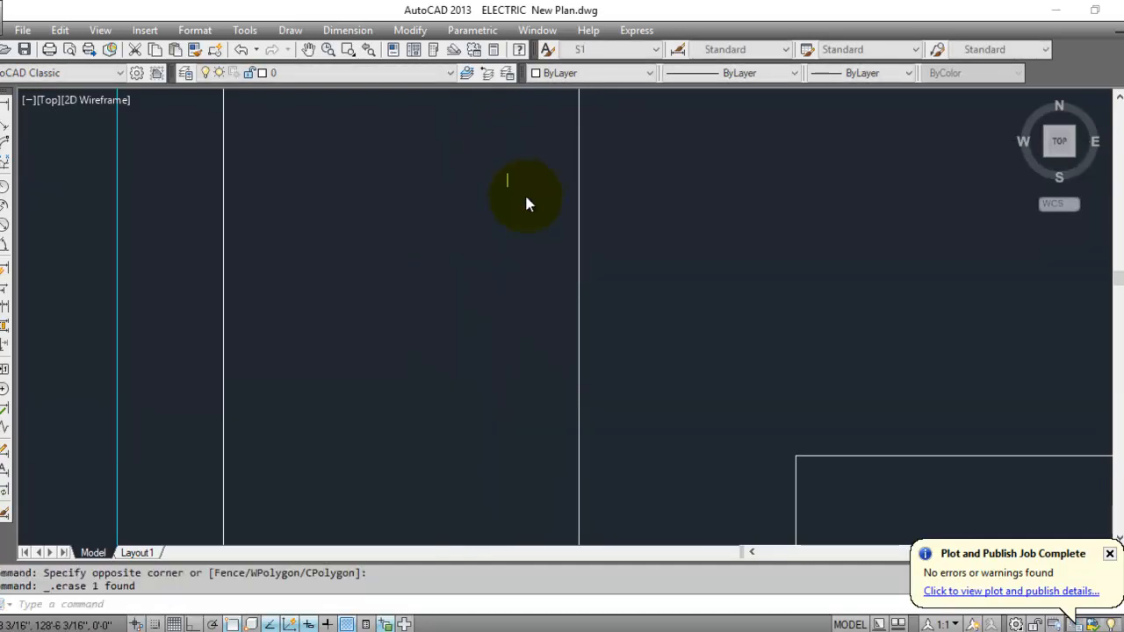
pyautogui.scroll(2, 458, 278)
pyautogui.write('u')
pyautogui.press('Return')
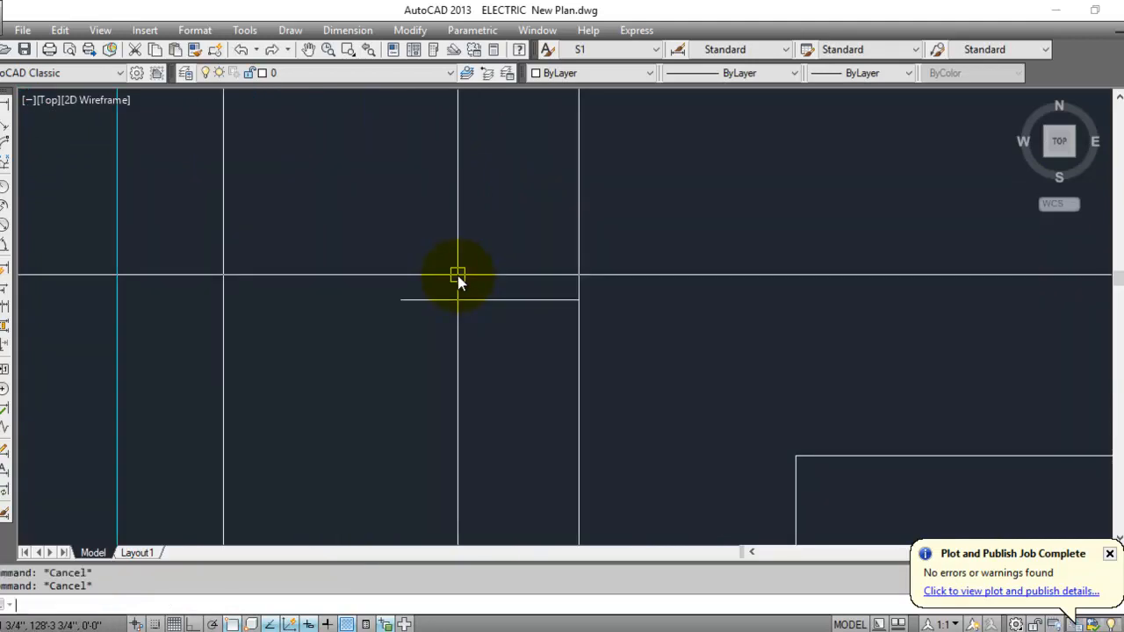
# Extend the short offset line across the wall to the bathroom's inner side wall line.
pyautogui.write('ex')
pyautogui.press('Return')
pyautogui.press('Return')
pyautogui.click(477, 246)
pyautogui.click(414, 377)
pyautogui.press('Escape')
pyautogui.scroll(-3, 519, 245)
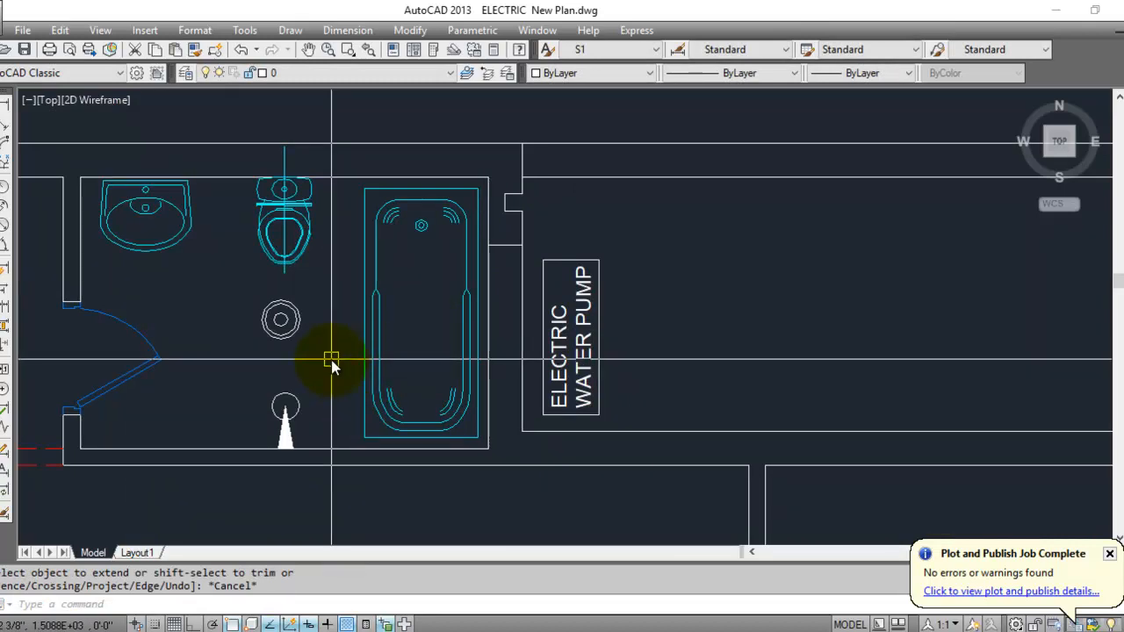
# Examine the bathroom's side wall and the two- and three-panel window symbols in the symbol library.
pyautogui.scroll(4, 472, 456)
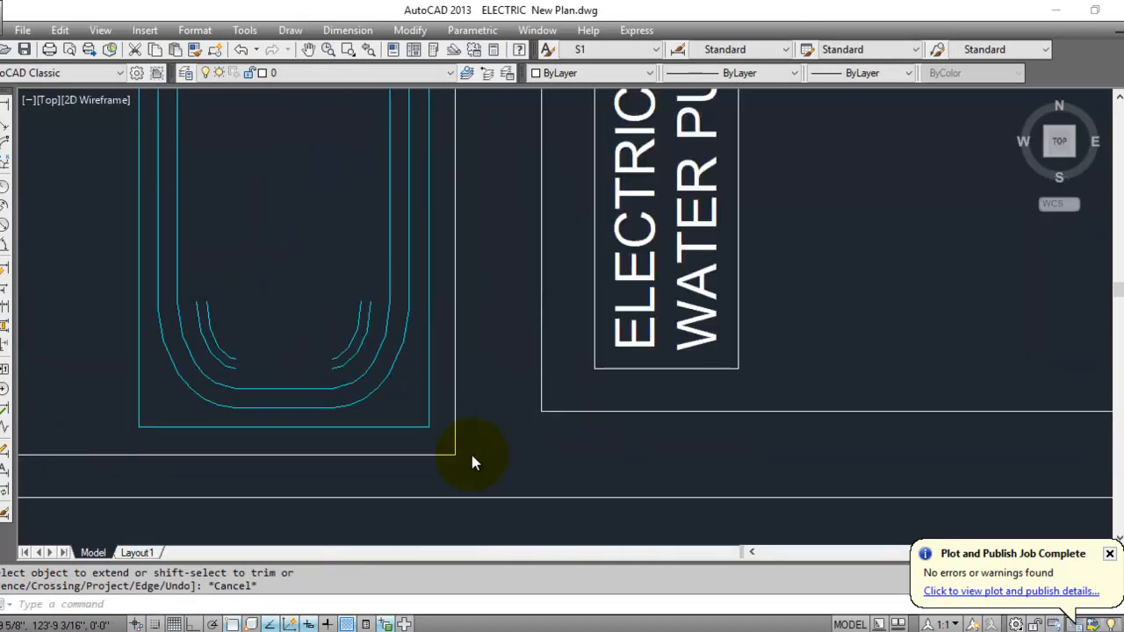
pyautogui.scroll(1, 502, 413)
pyautogui.moveTo(502, 413)
pyautogui.mouseDown(button='middle')
pyautogui.moveTo(489, 471)
pyautogui.moveTo(522, 396)
pyautogui.mouseUp(button='middle')
pyautogui.scroll(-5, 445, 524)
pyautogui.moveTo(423, 259); pyautogui.dragTo(424, 318, button='middle')
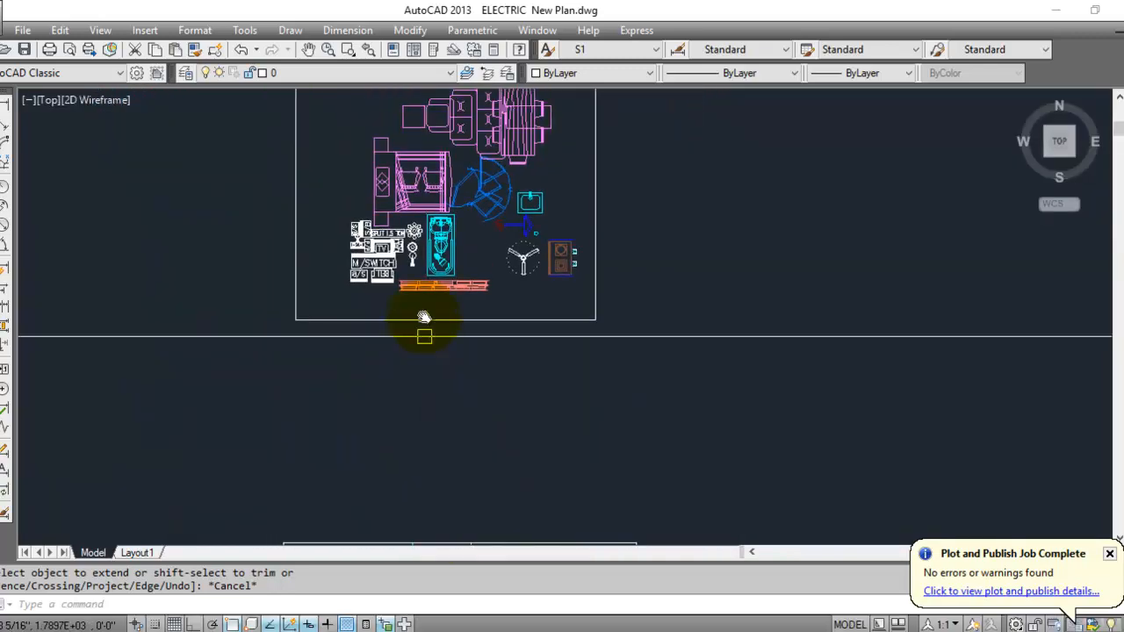
pyautogui.scroll(8, 425, 318)
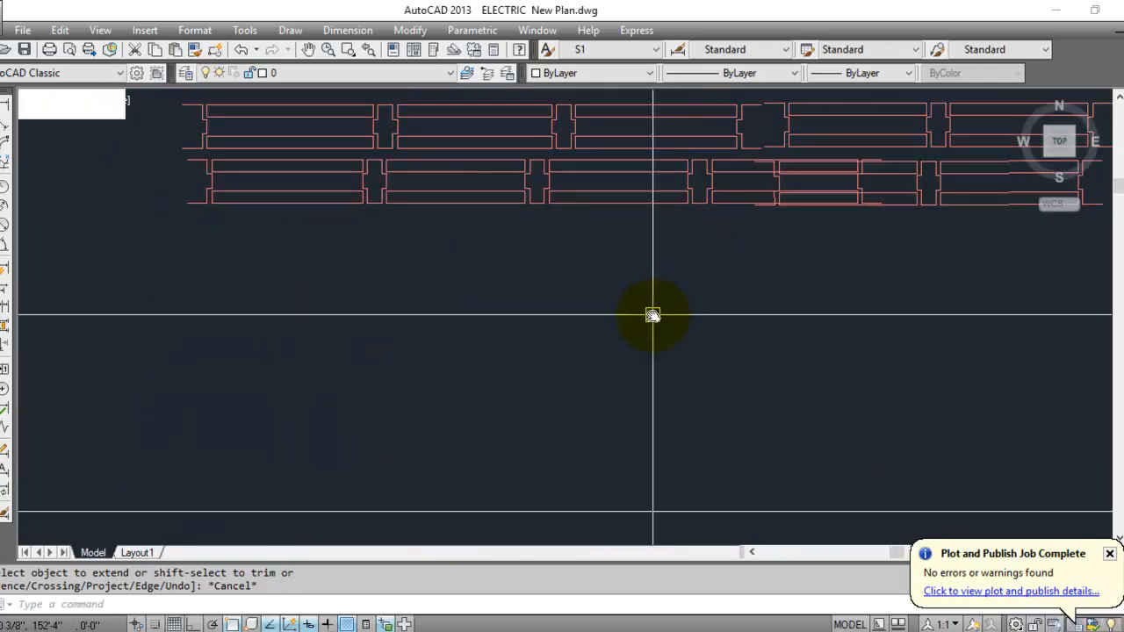
pyautogui.scroll(-4, 653, 315)
pyautogui.moveTo(668, 251); pyautogui.dragTo(519, 216, button='middle')
pyautogui.scroll(5, 454, 227)
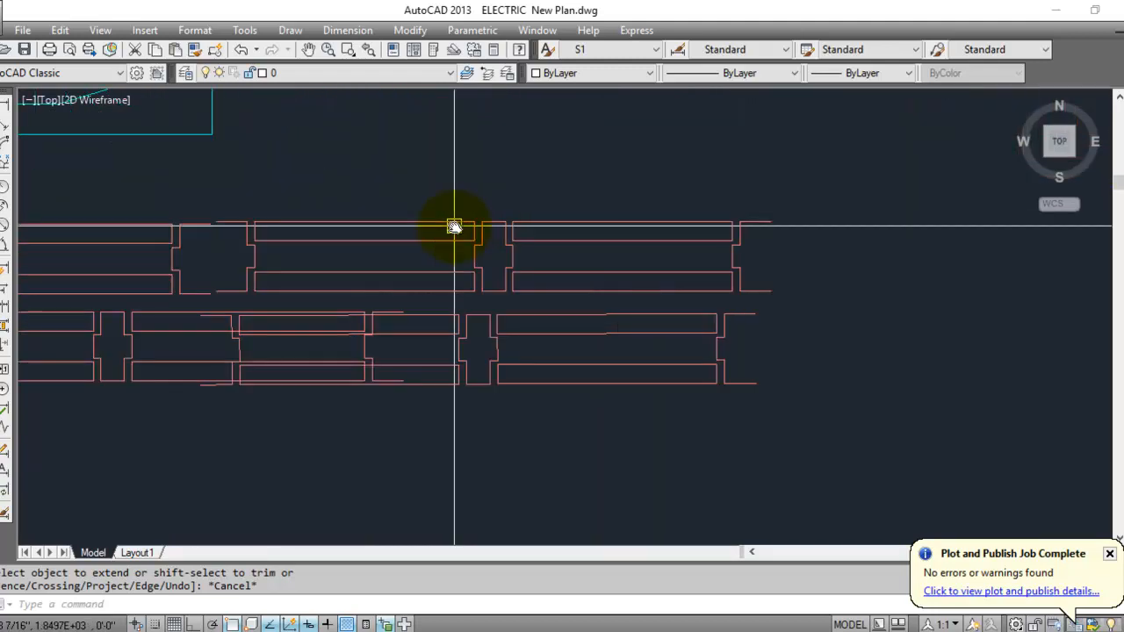
pyautogui.scroll(-3, 425, 250)
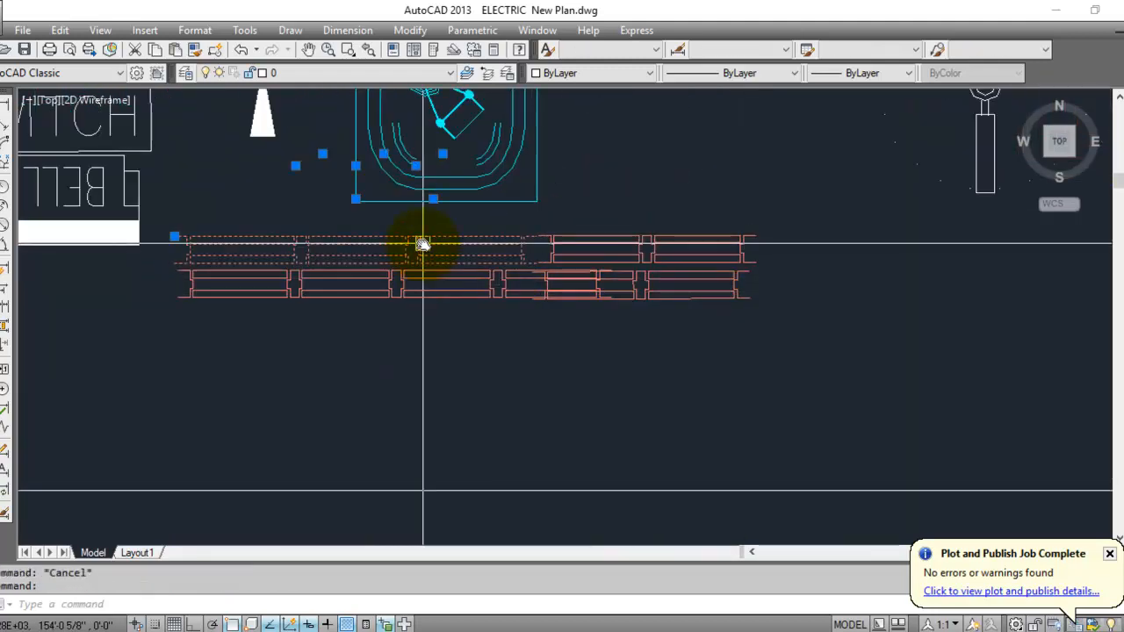
pyautogui.press('Escape')
pyautogui.moveTo(645, 318); pyautogui.dragTo(523, 321, button='middle')
pyautogui.scroll(3, 523, 321)
pyautogui.click(576, 287)
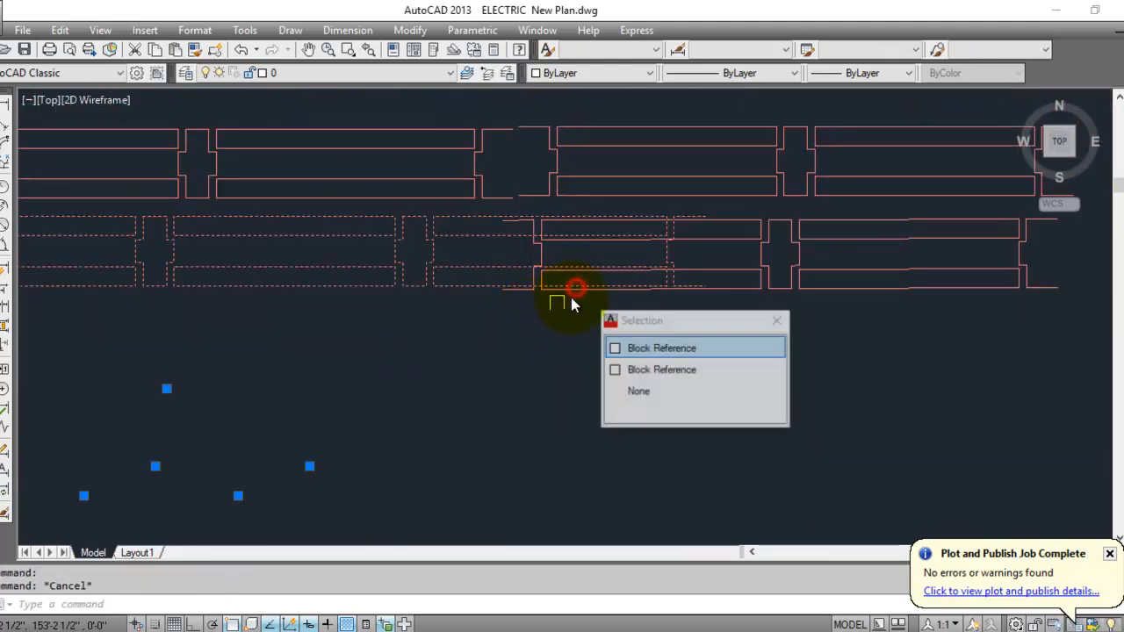
pyautogui.click(769, 293)
pyautogui.scroll(-3, 700, 351)
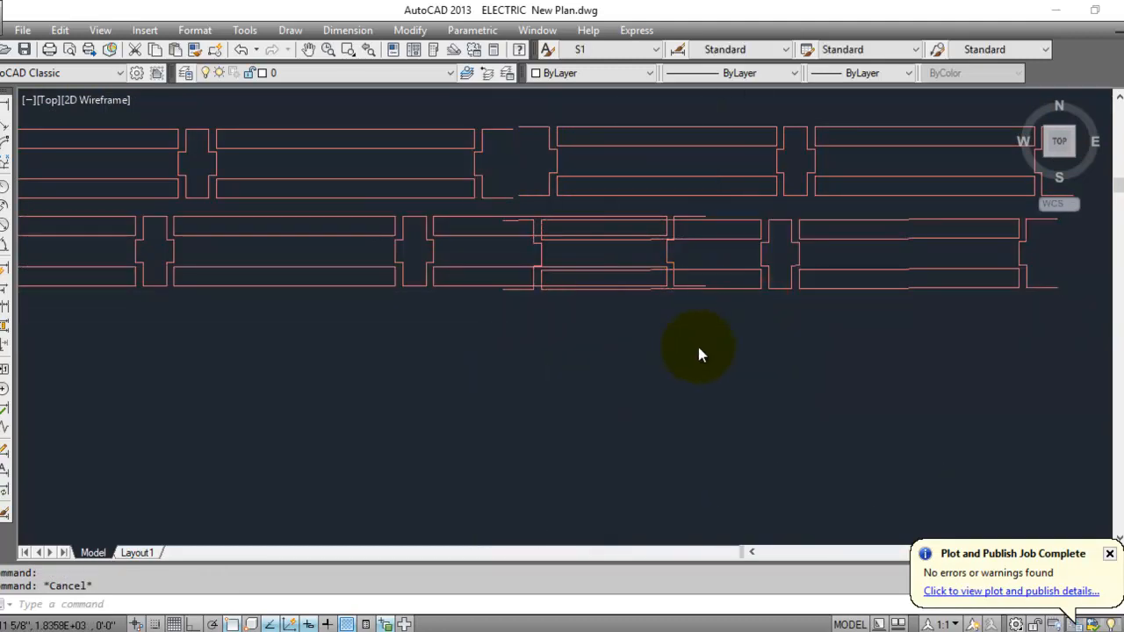
pyautogui.press('Escape')
# Copy the upper two-panel window symbol from the library to the empty space above the house plan.
pyautogui.scroll(3, 730, 252)
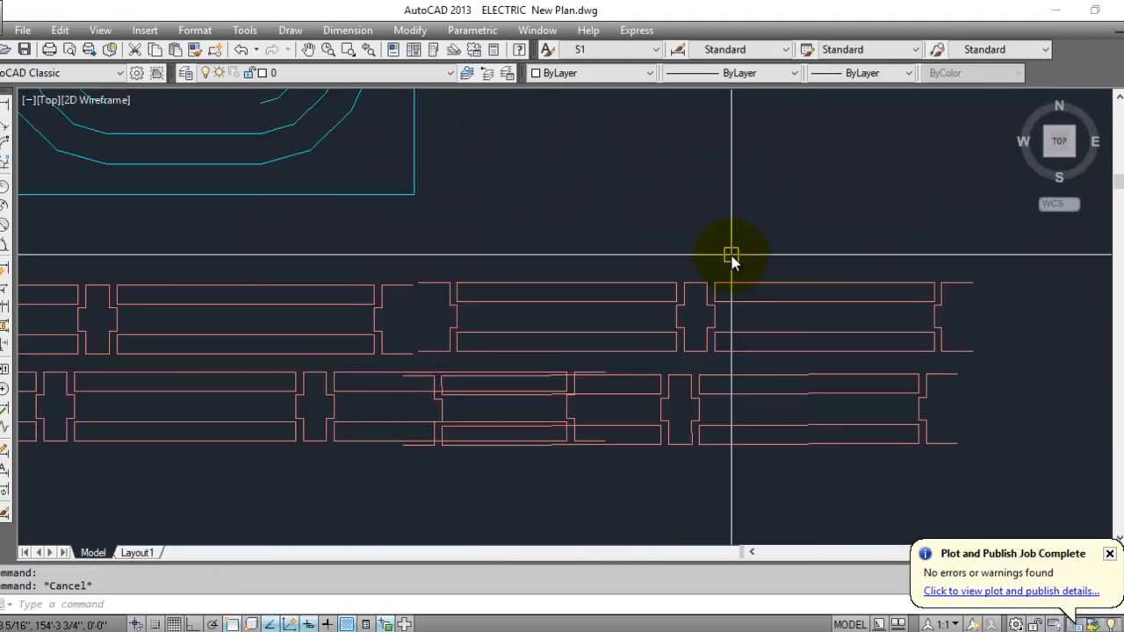
pyautogui.click(732, 252)
pyautogui.write('c')
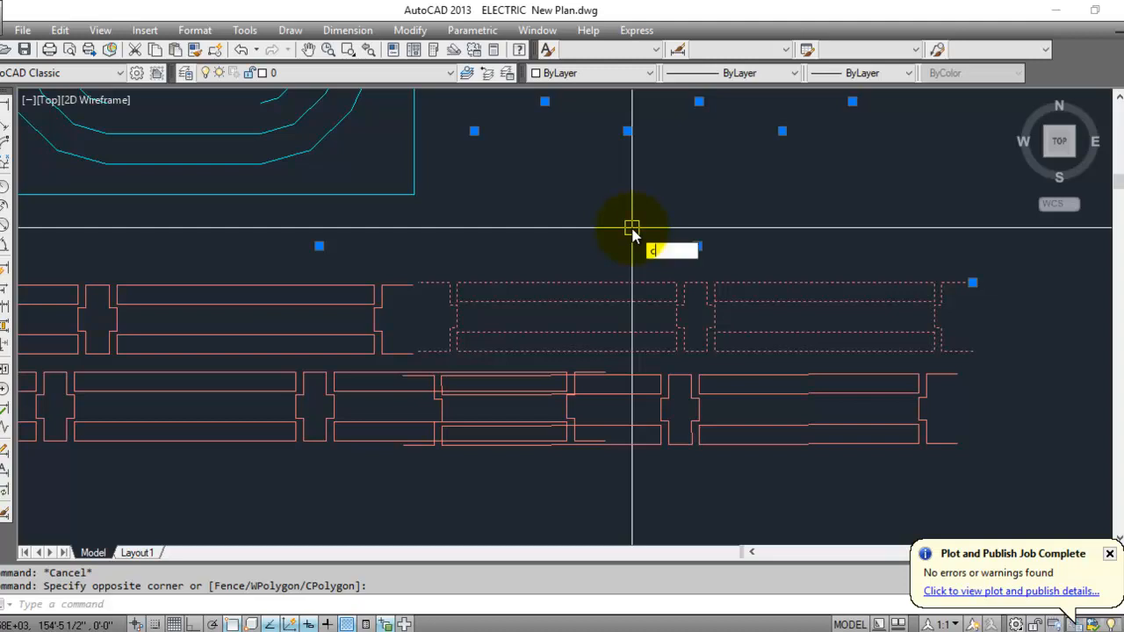
pyautogui.write('o')
pyautogui.press('Return')
pyautogui.scroll(5, 469, 328)
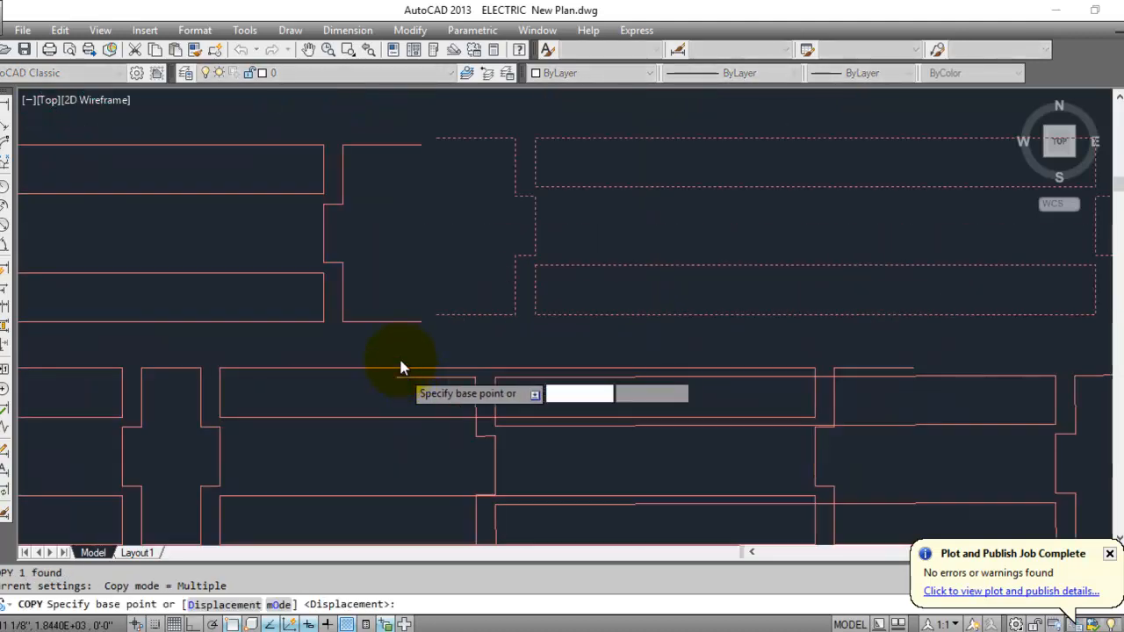
pyautogui.click(459, 286)
pyautogui.scroll(-5, 486, 207)
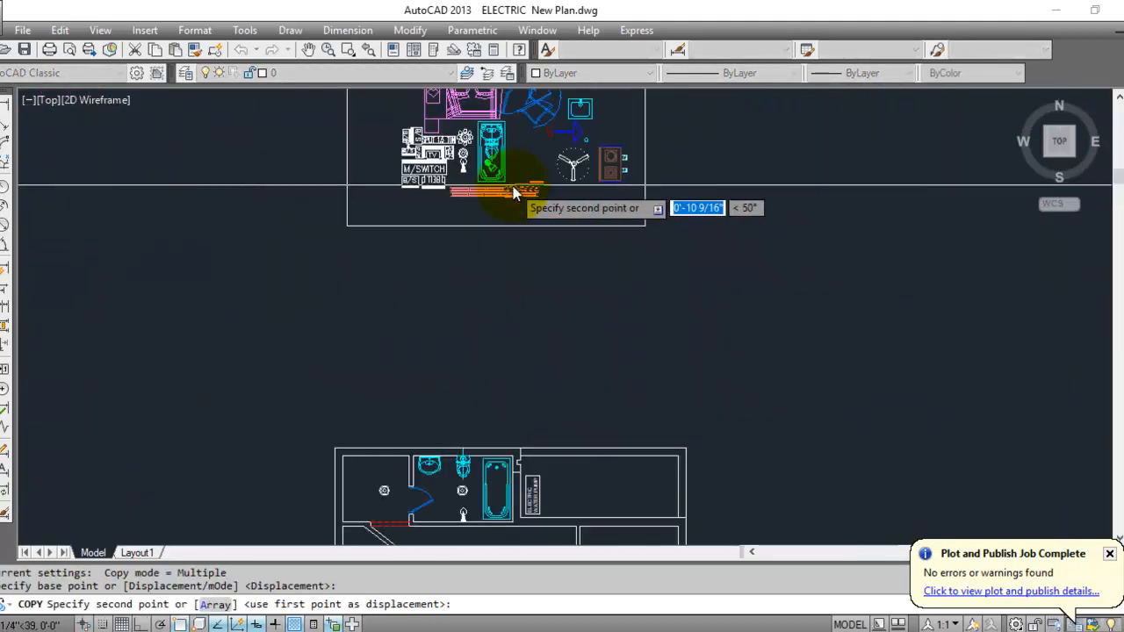
pyautogui.click(519, 376)
pyautogui.press('Escape')
# Move the copied window so its upper right corner meets the extended offset line on the bathroom's inner side wall.
pyautogui.scroll(5, 565, 293)
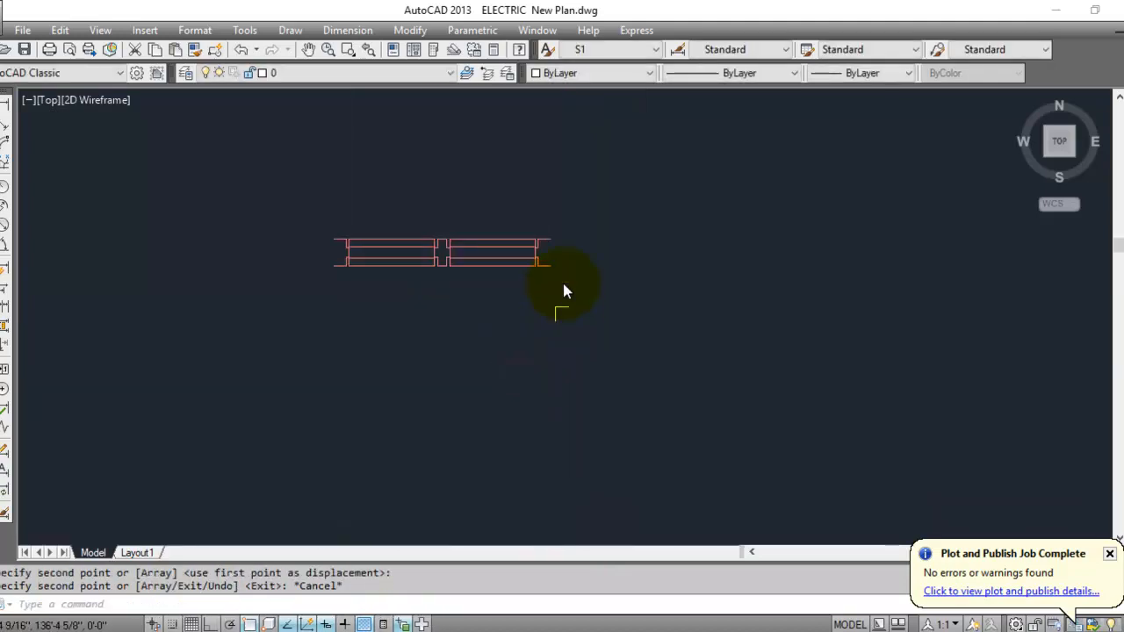
pyautogui.scroll(4, 499, 227)
pyautogui.write('m')
pyautogui.press('Return')
pyautogui.click(584, 235)
pyautogui.click(545, 299)
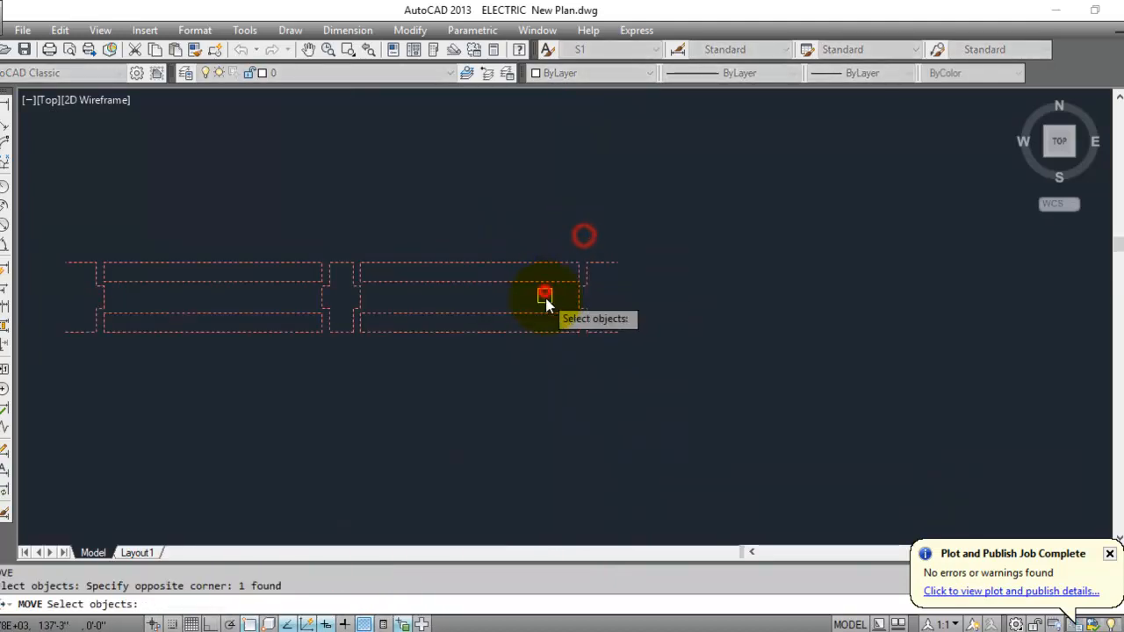
pyautogui.press('Return')
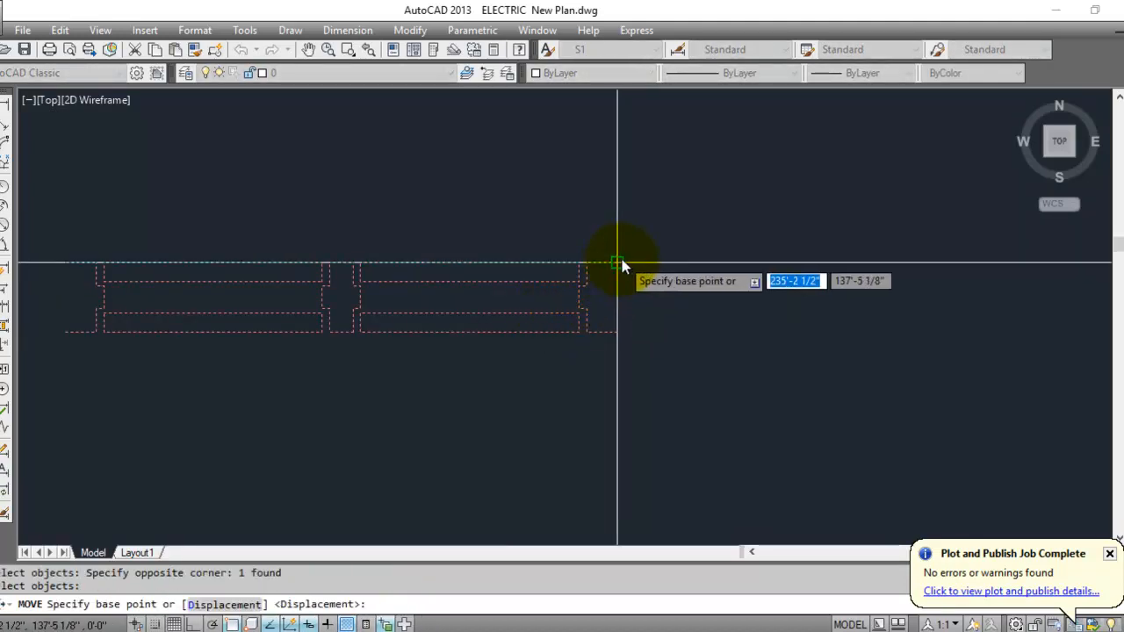
pyautogui.click(620, 259)
pyautogui.scroll(-5, 641, 211)
pyautogui.scroll(8, 580, 377)
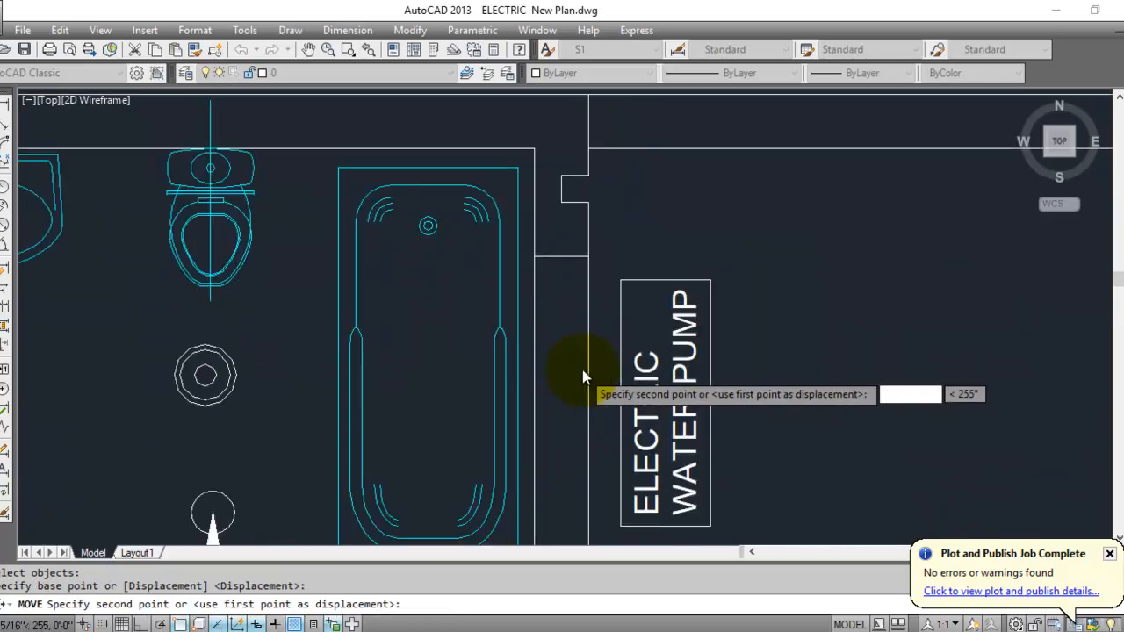
pyautogui.moveTo(495, 208); pyautogui.dragTo(509, 357, button='middle')
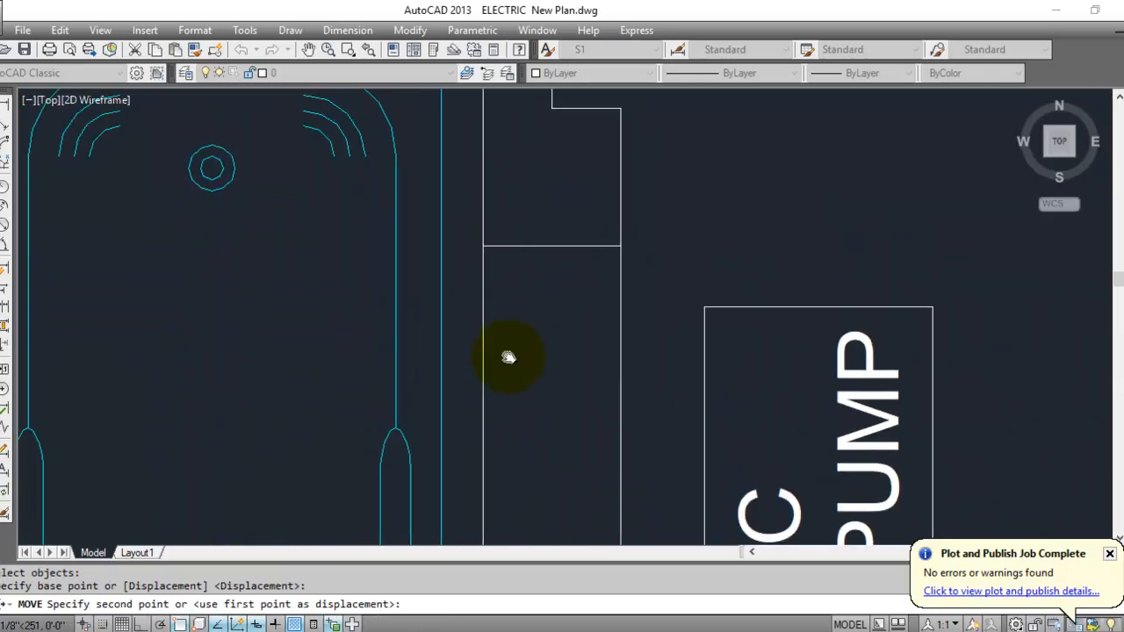
pyautogui.click(481, 246)
pyautogui.press('Escape')
pyautogui.press('Escape')
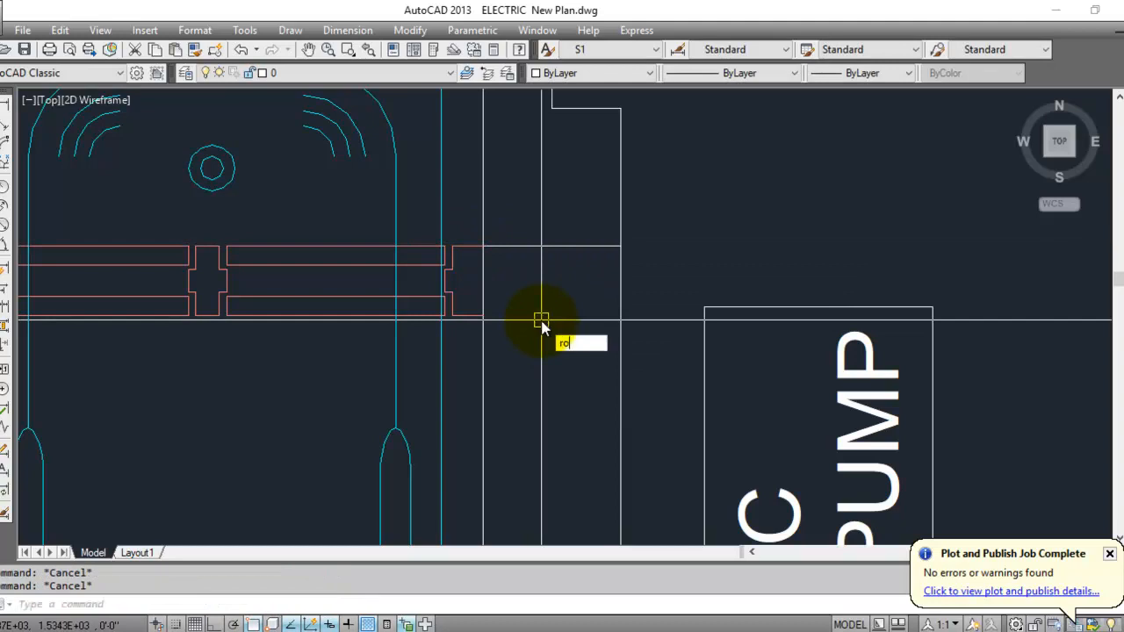
# Rotate the window 90 degrees about its upper right corner with Ortho on, so it runs down inside the wall.
pyautogui.press('Return')
pyautogui.click(470, 247)
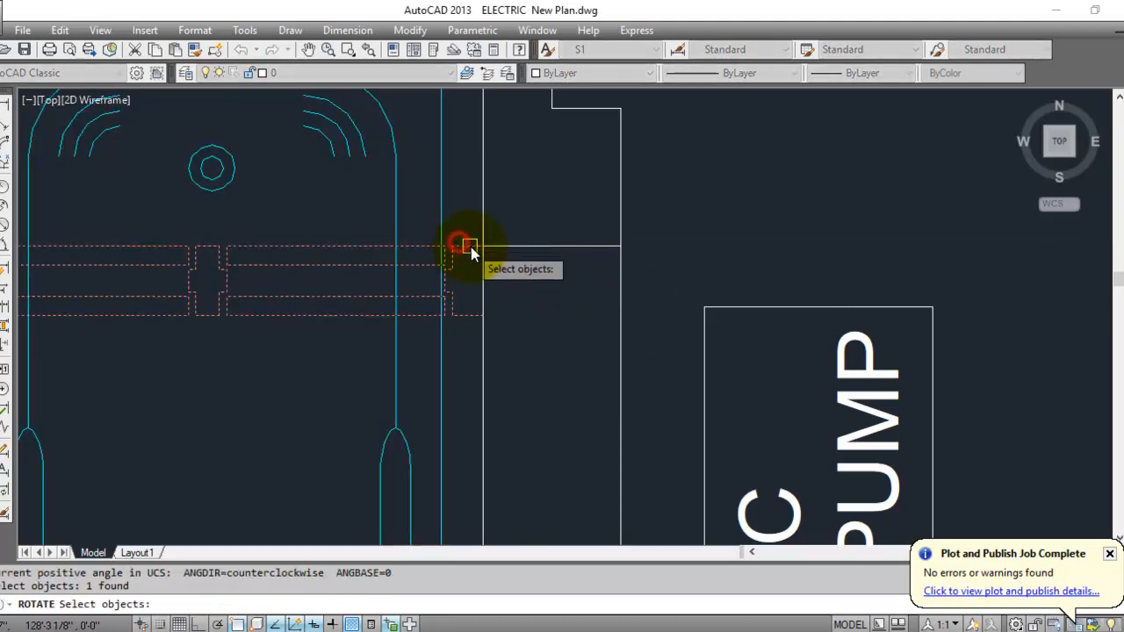
pyautogui.press('Return')
pyautogui.click(483, 246)
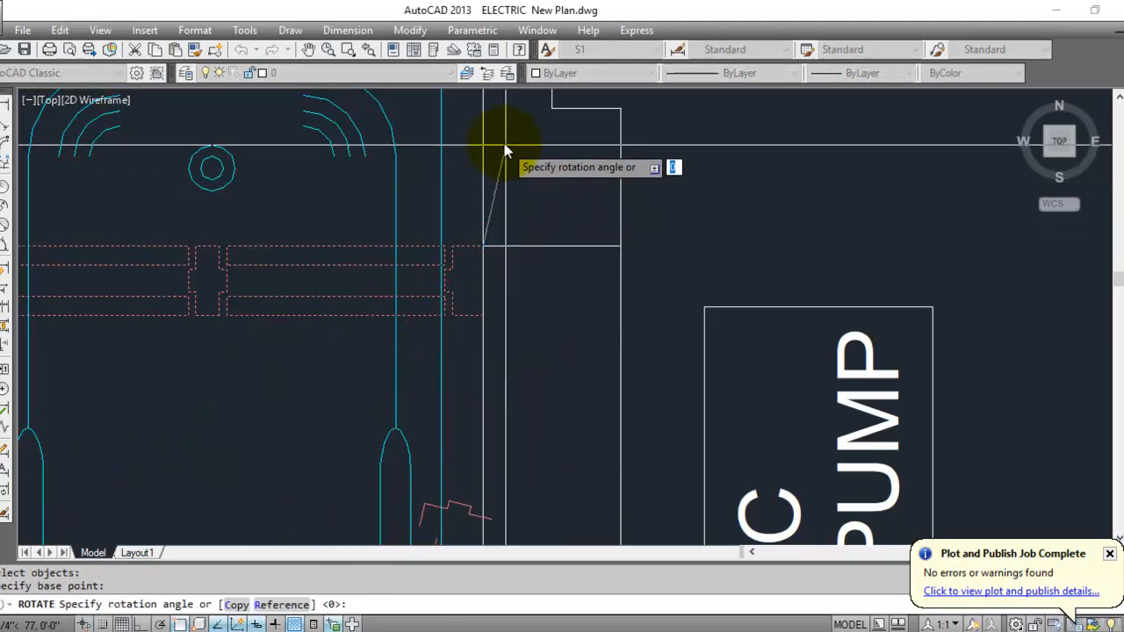
pyautogui.press('F8')
pyautogui.click(463, 127)
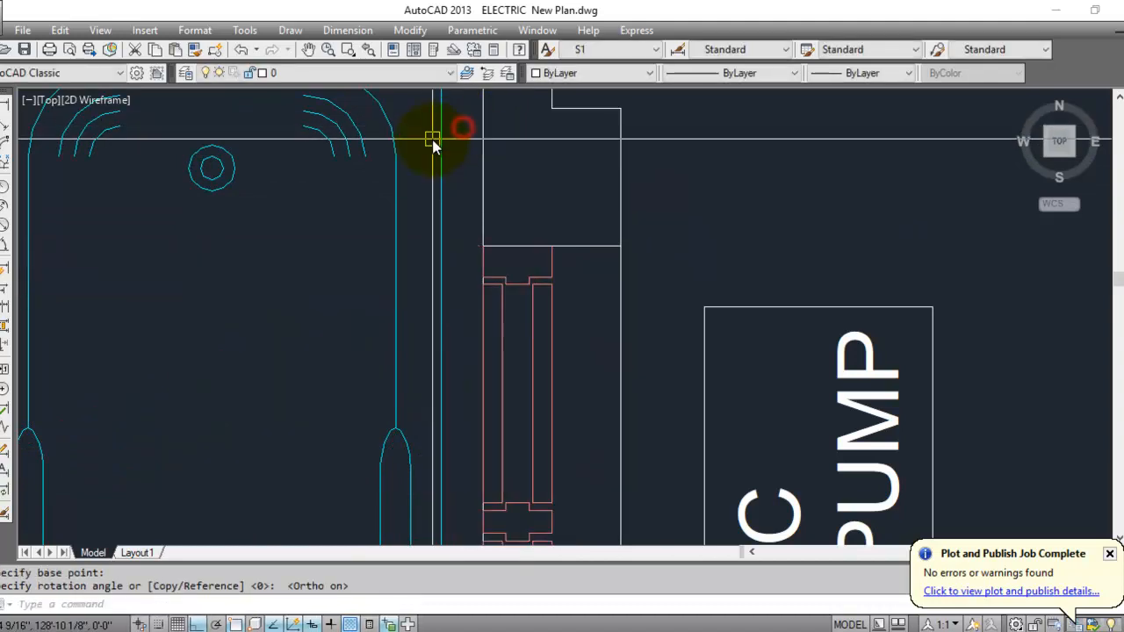
# Draw a line across the wall from the window's lower inner corner to the outer wall line.
pyautogui.scroll(-3, 477, 344)
pyautogui.scroll(2, 479, 435)
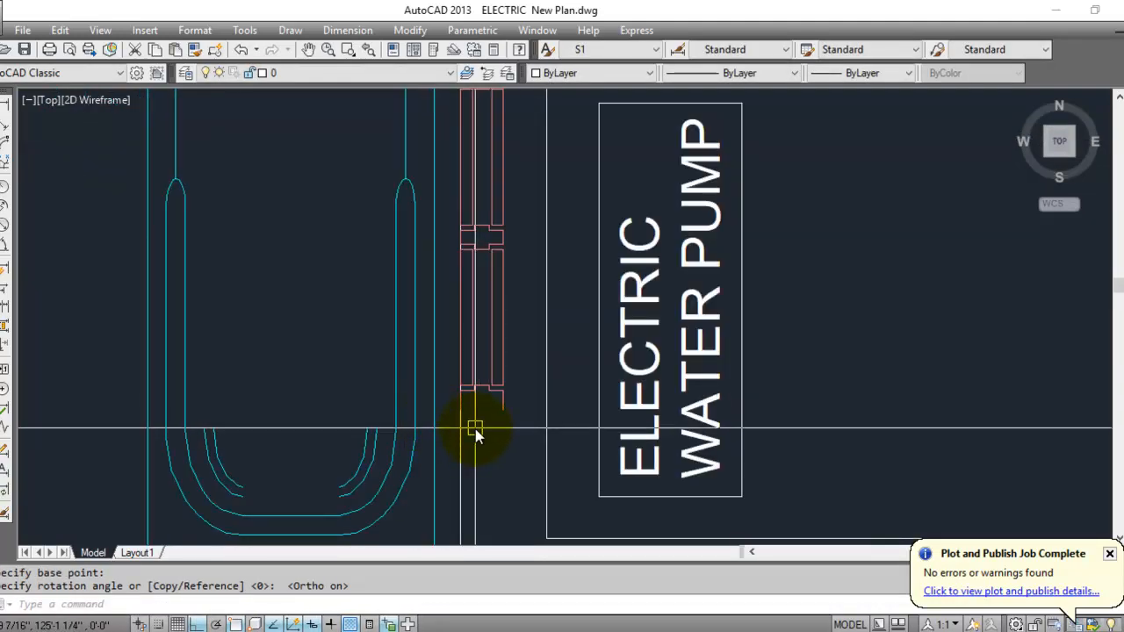
pyautogui.scroll(-2, 409, 401)
pyautogui.scroll(4, 432, 395)
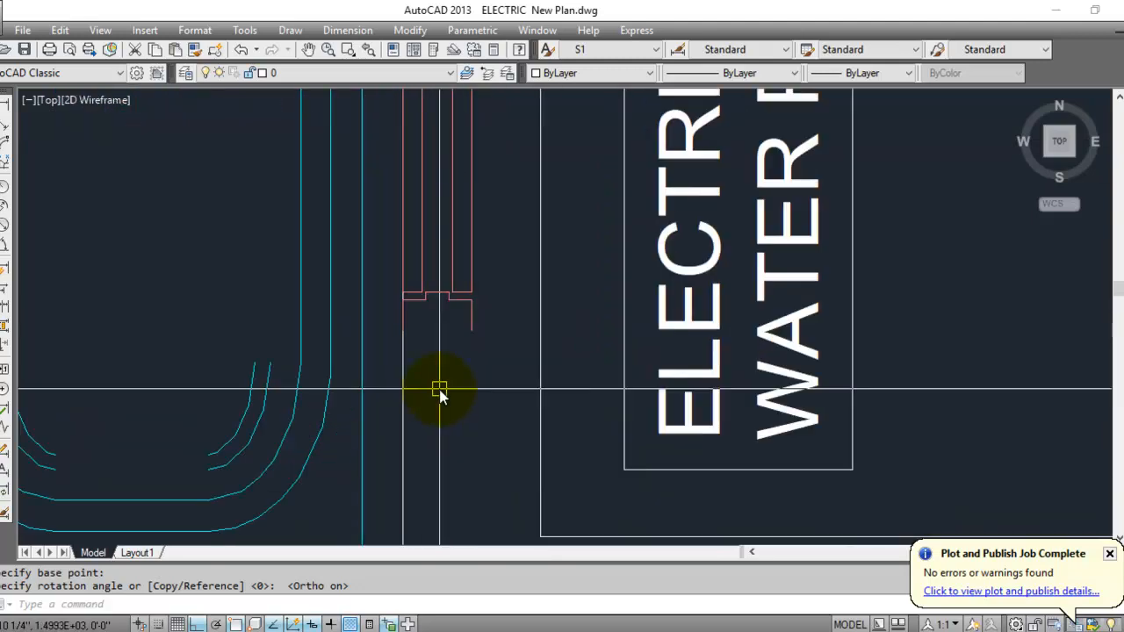
pyautogui.write('l')
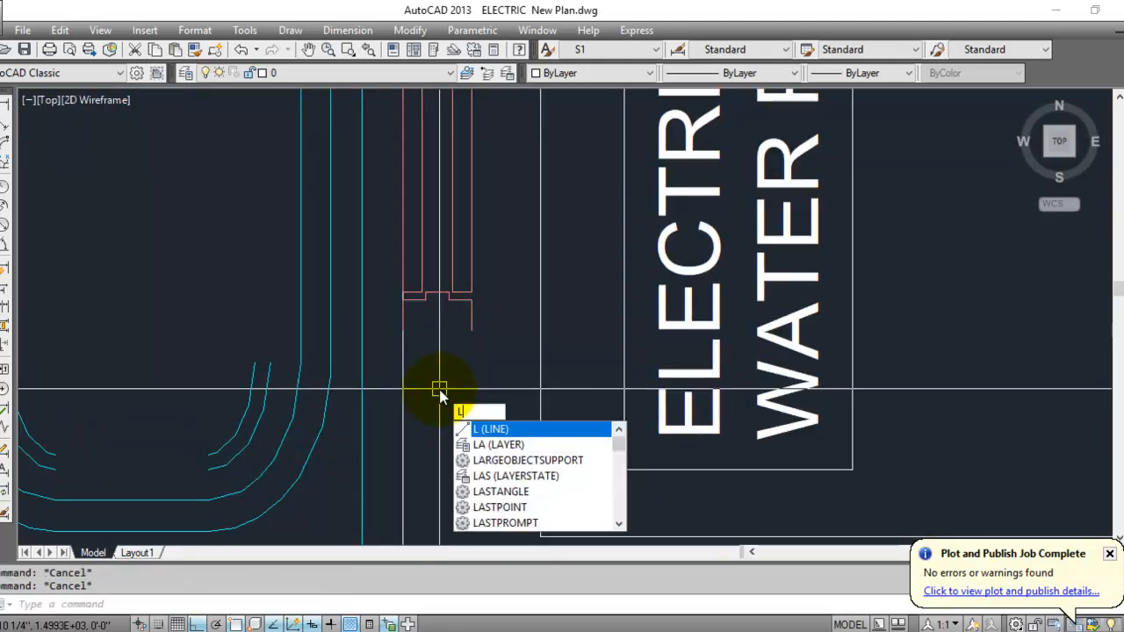
pyautogui.press('Return')
pyautogui.click(404, 332)
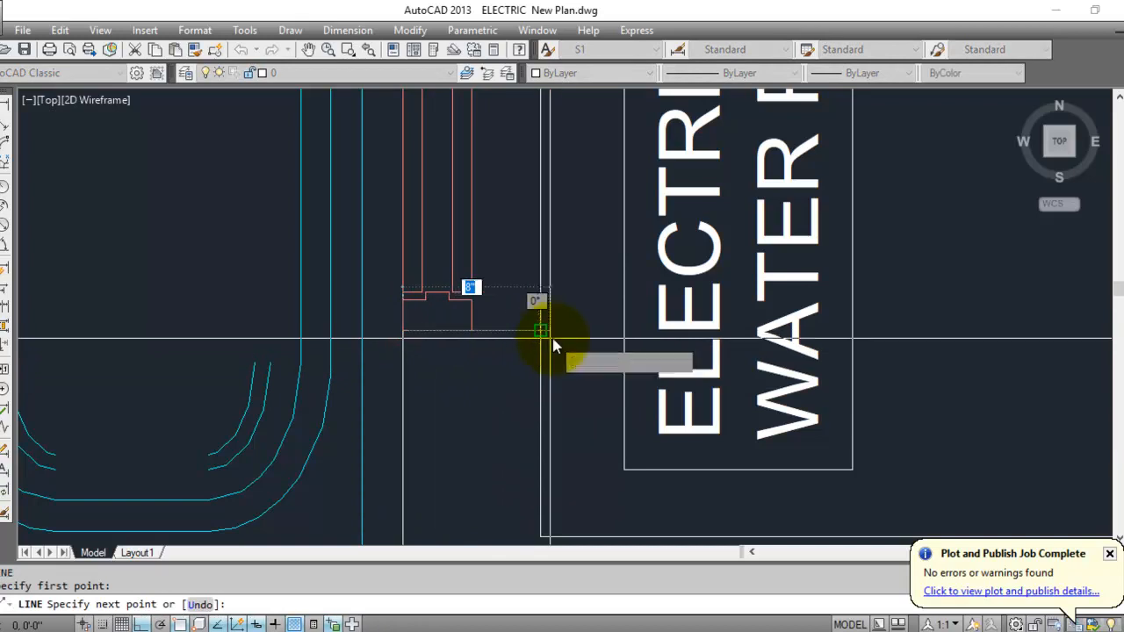
pyautogui.click(540, 330)
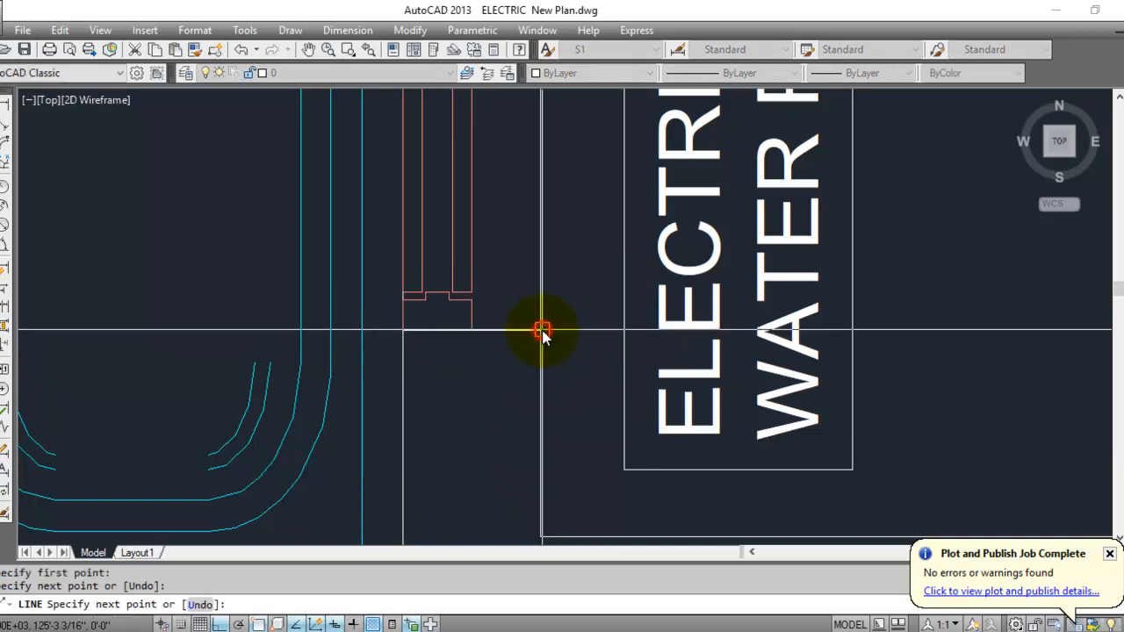
pyautogui.press('Escape')
pyautogui.scroll(-4, 507, 363)
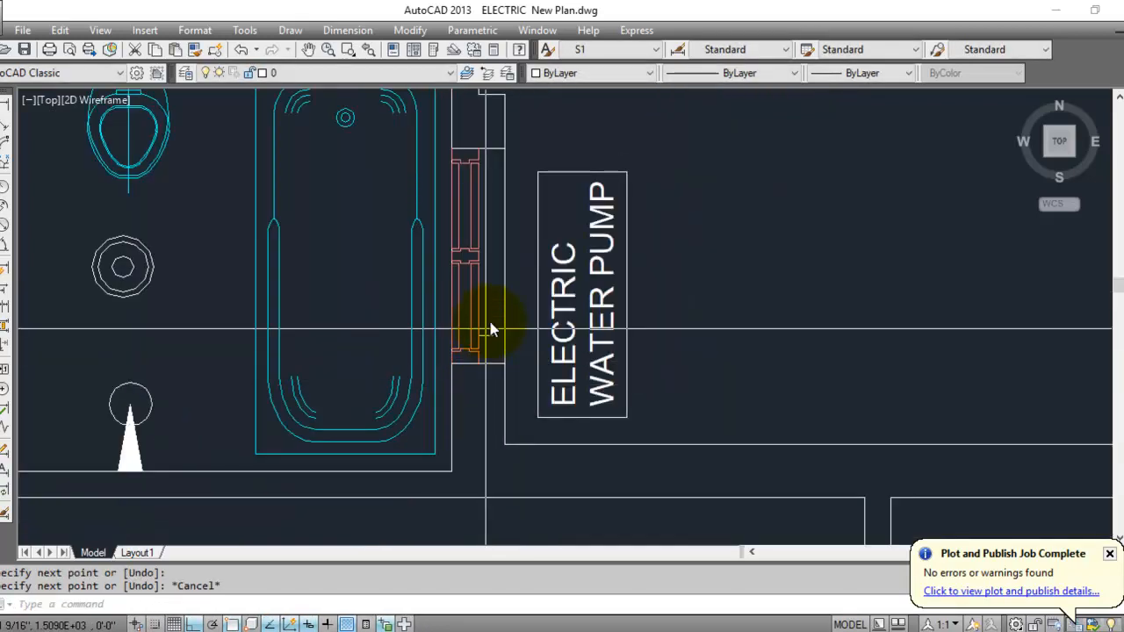
# Change the two lines closing the window opening and the outer wall segment between them to Color 11.
pyautogui.click(504, 294)
pyautogui.scroll(3, 486, 150)
pyautogui.click(517, 126)
pyautogui.click(485, 193)
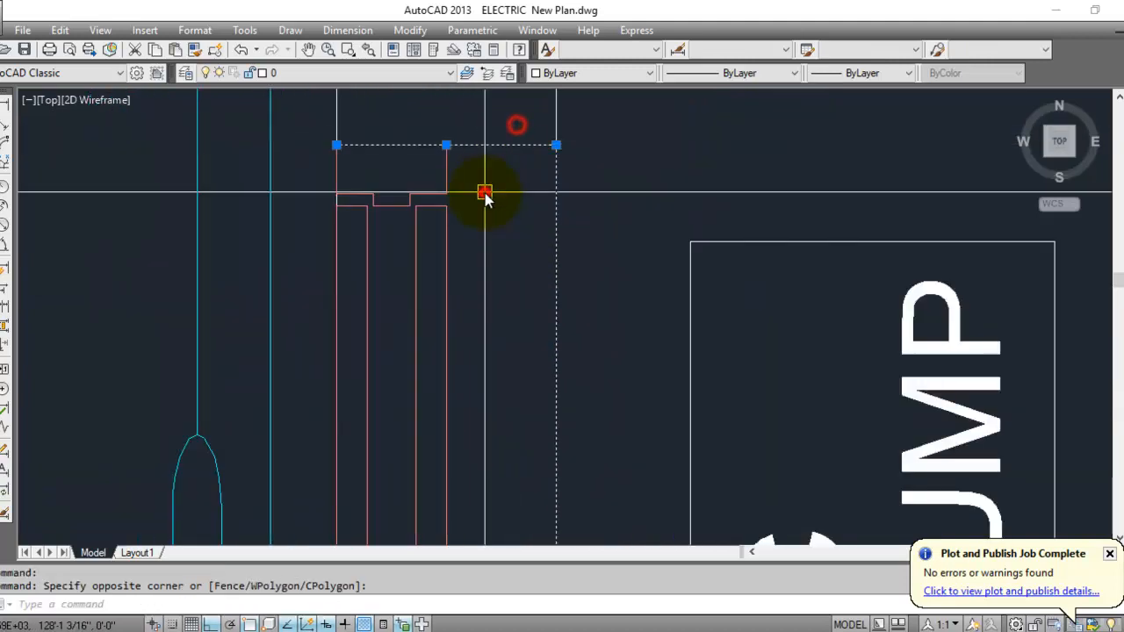
pyautogui.scroll(-1, 483, 147)
pyautogui.moveTo(470, 471); pyautogui.dragTo(462, 164, button='middle')
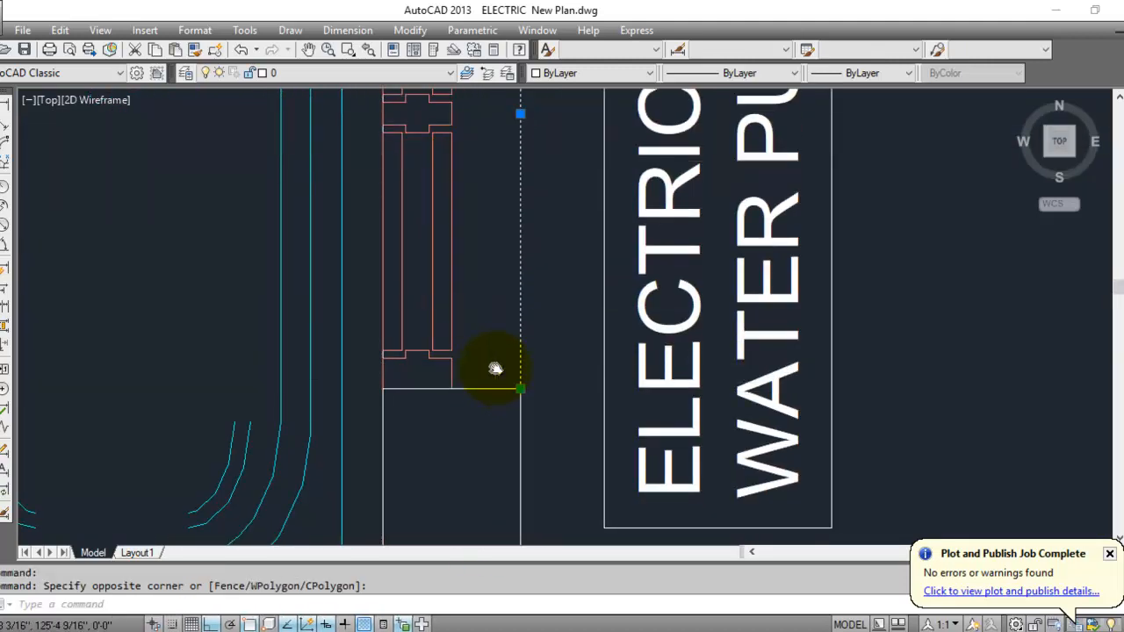
pyautogui.click(495, 369)
pyautogui.click(487, 421)
pyautogui.click(624, 74)
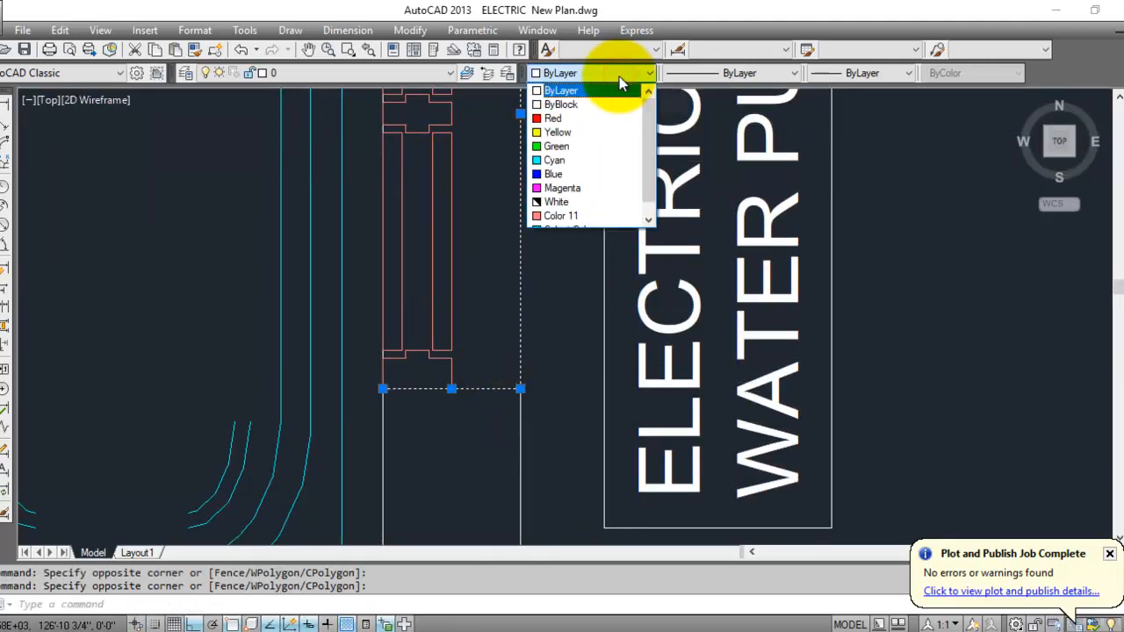
pyautogui.click(557, 217)
pyautogui.press('Escape')
pyautogui.scroll(-3, 489, 387)
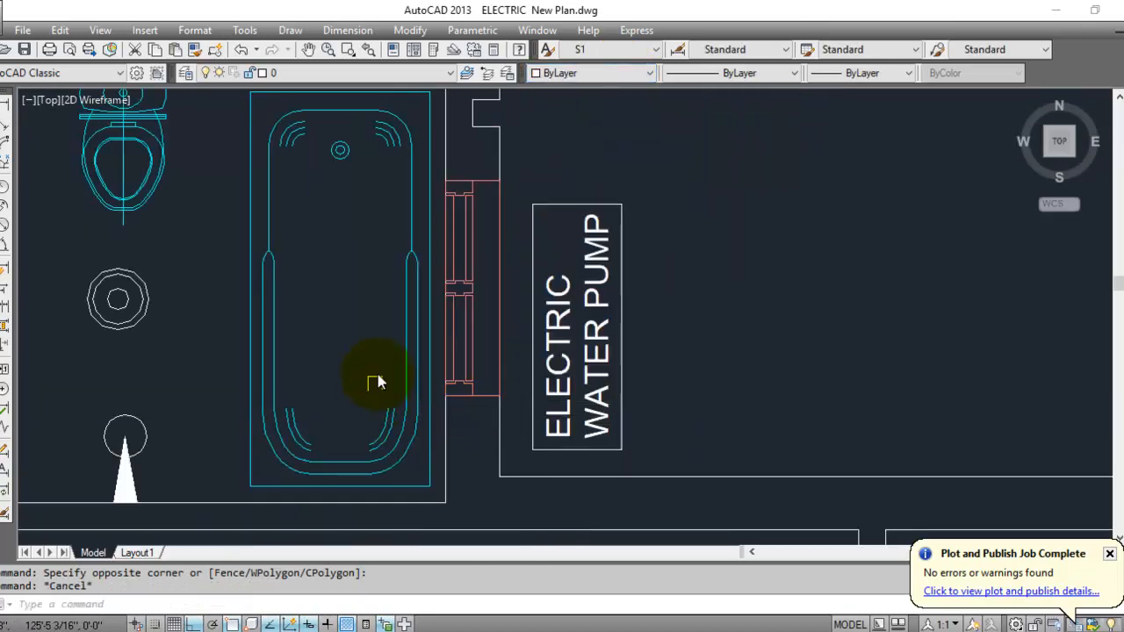
# Trim the bathroom's inner wall line along the window, using the opening's upper and lower closing lines as cutting edges.
pyautogui.scroll(5, 447, 213)
pyautogui.write('tr')
pyautogui.press('Return')
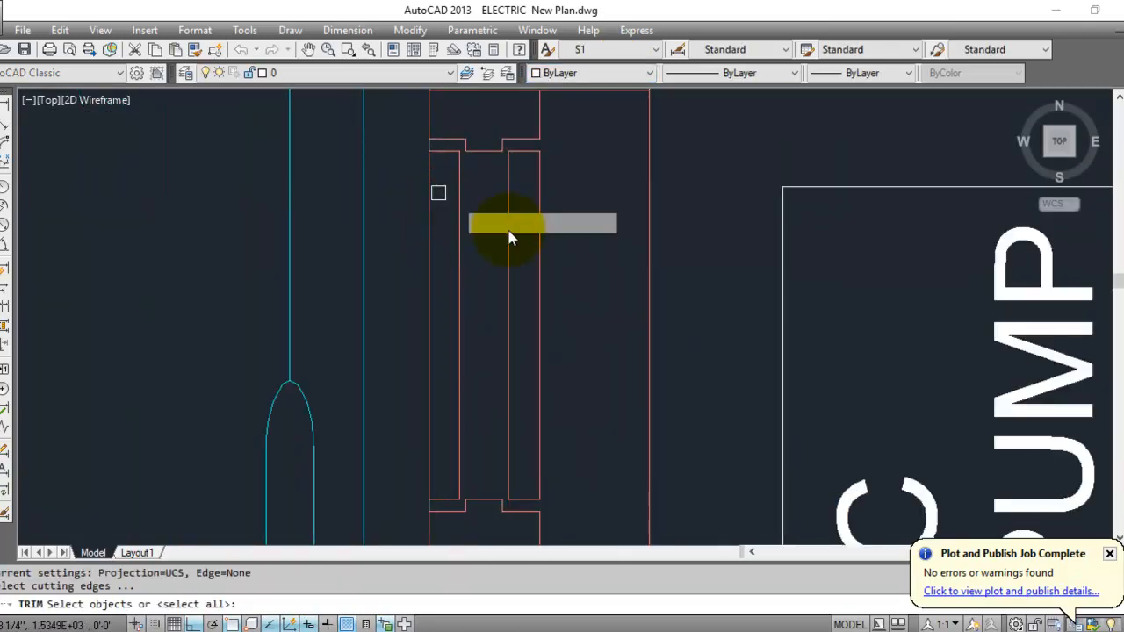
pyautogui.scroll(-3, 509, 237)
pyautogui.click(530, 184)
pyautogui.scroll(-2, 496, 343)
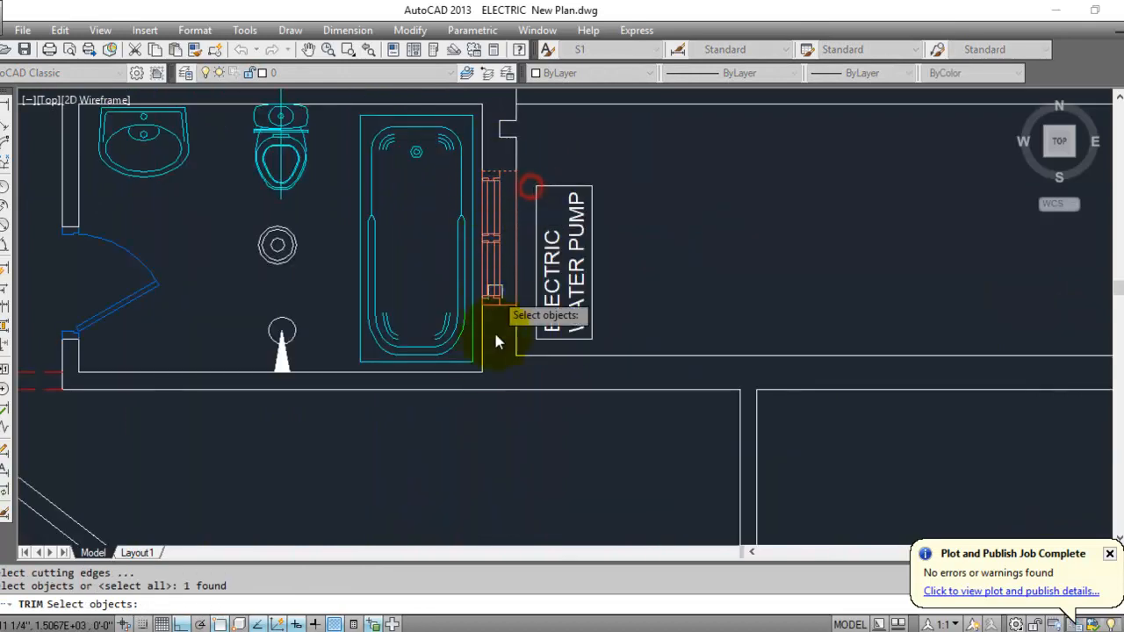
pyautogui.scroll(5, 496, 339)
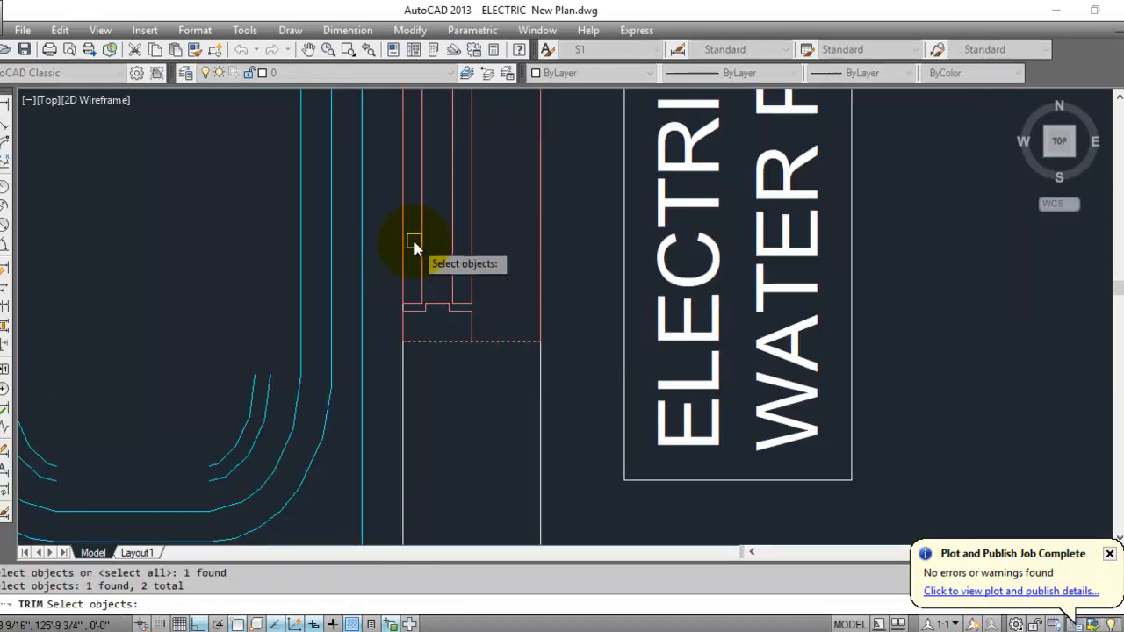
pyautogui.press('Return')
pyautogui.click(442, 219)
pyautogui.click(397, 237)
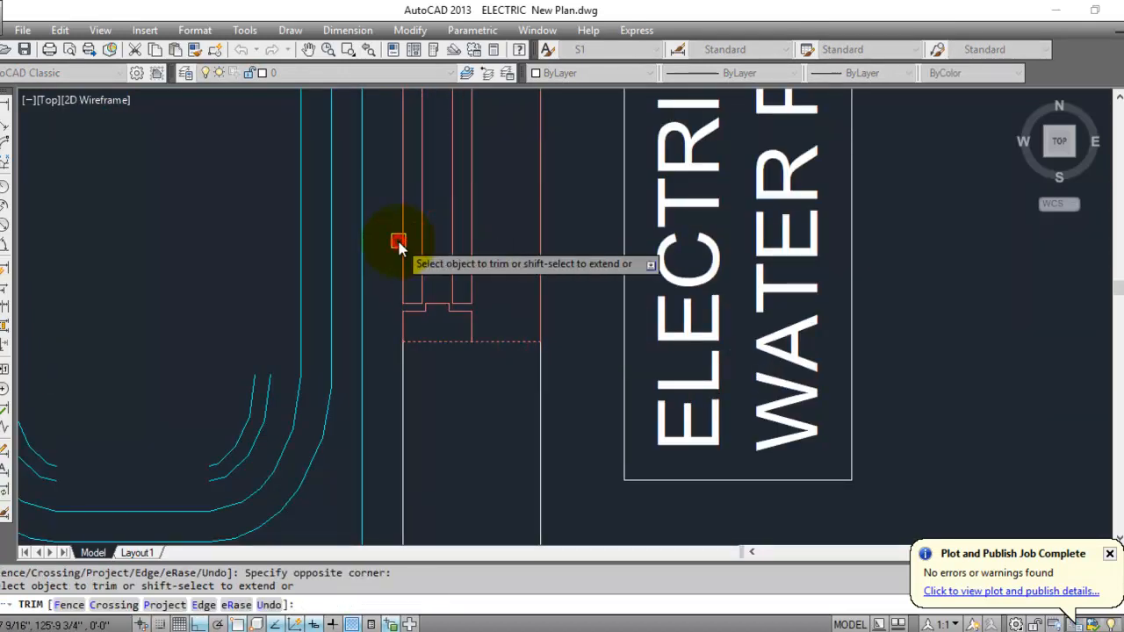
pyautogui.scroll(-4, 467, 384)
pyautogui.press('Escape')
pyautogui.press('Escape')
pyautogui.scroll(-3, 642, 378)
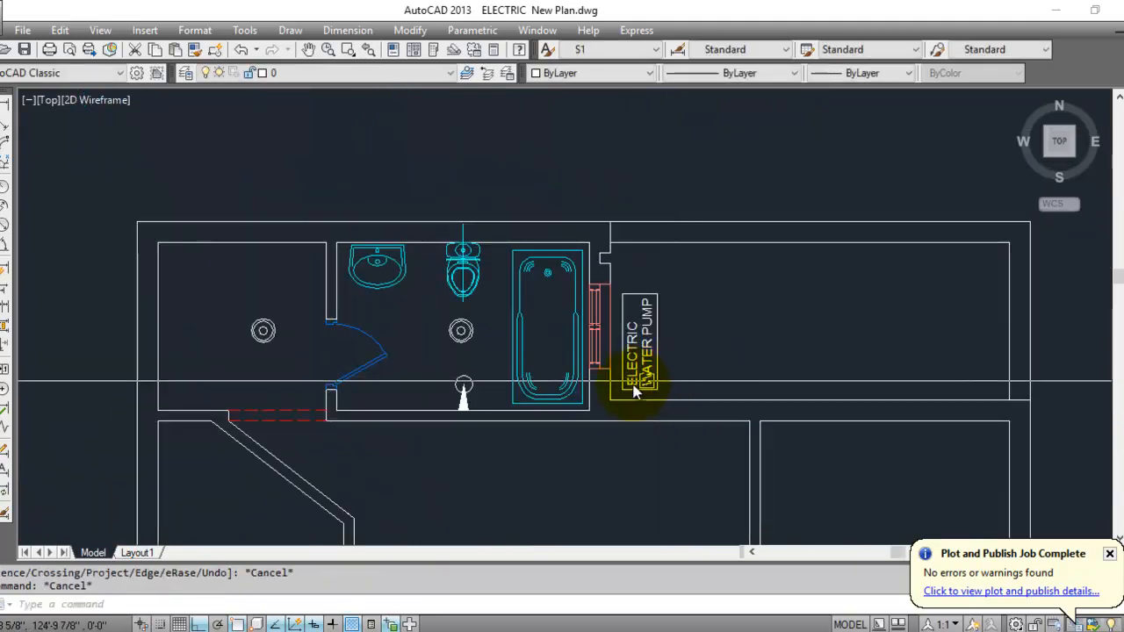
# Save the drawing.
pyautogui.scroll(3, 416, 355)
pyautogui.click(417, 355)
pyautogui.press('Escape')
pyautogui.click(398, 395)
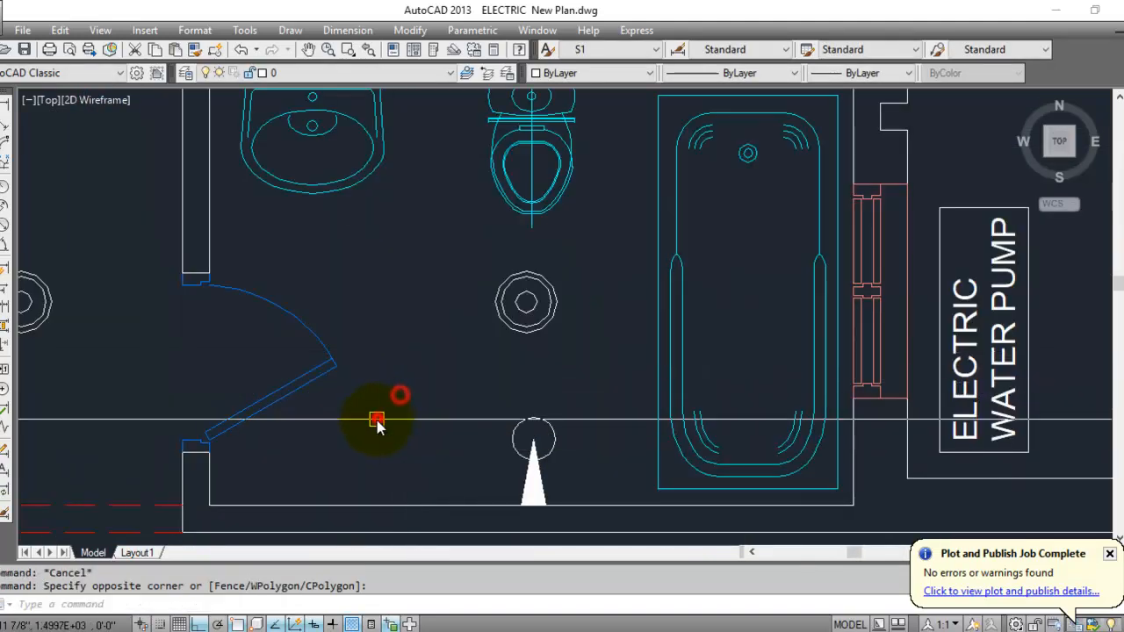
pyautogui.hotkey('ctrl', 's')
pyautogui.scroll(-2, 437, 230)
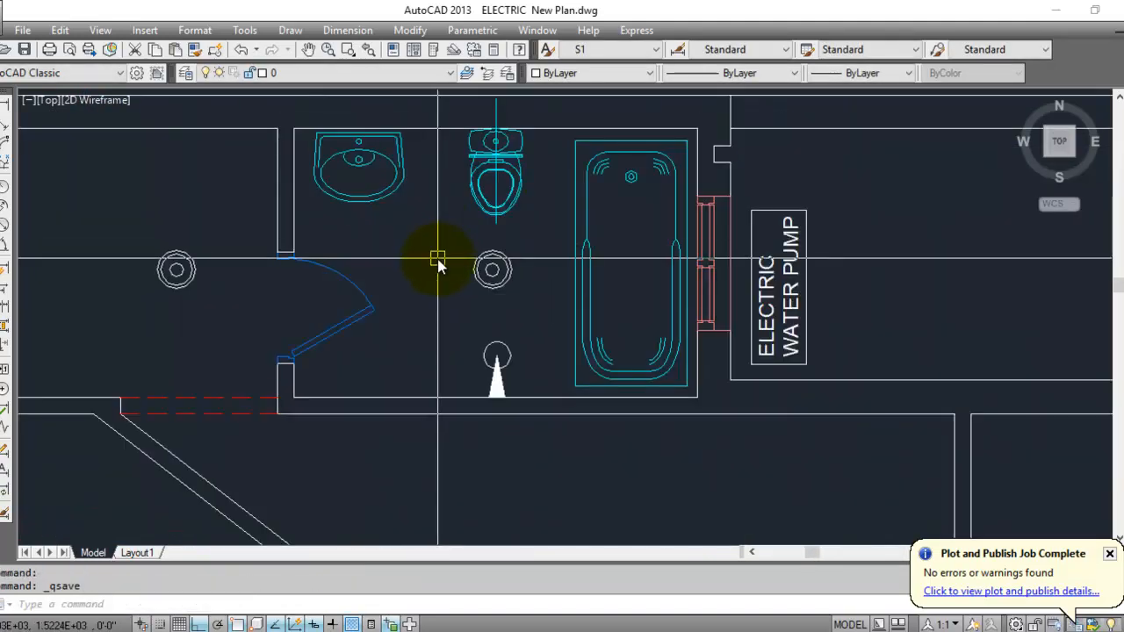
# Copy the two back-to-back vertical S/B symbols from the symbol library onto the partition wall between the bathroom door and the washbasin.
pyautogui.moveTo(438, 260); pyautogui.dragTo(530, 276, button='middle')
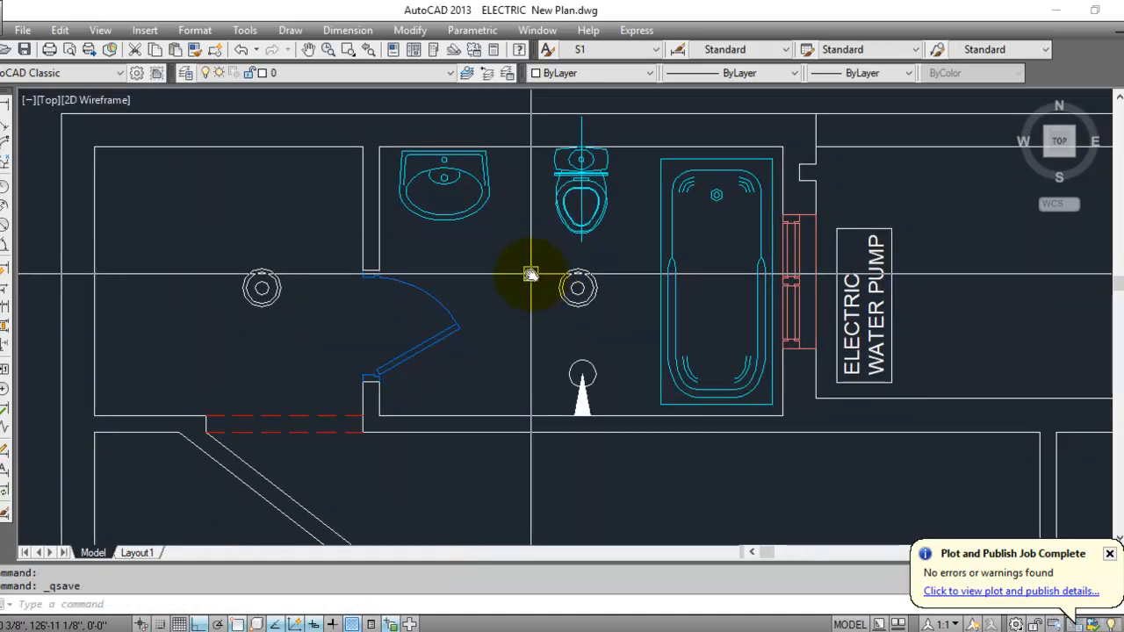
pyautogui.scroll(-3, 571, 284)
pyautogui.scroll(3, 432, 313)
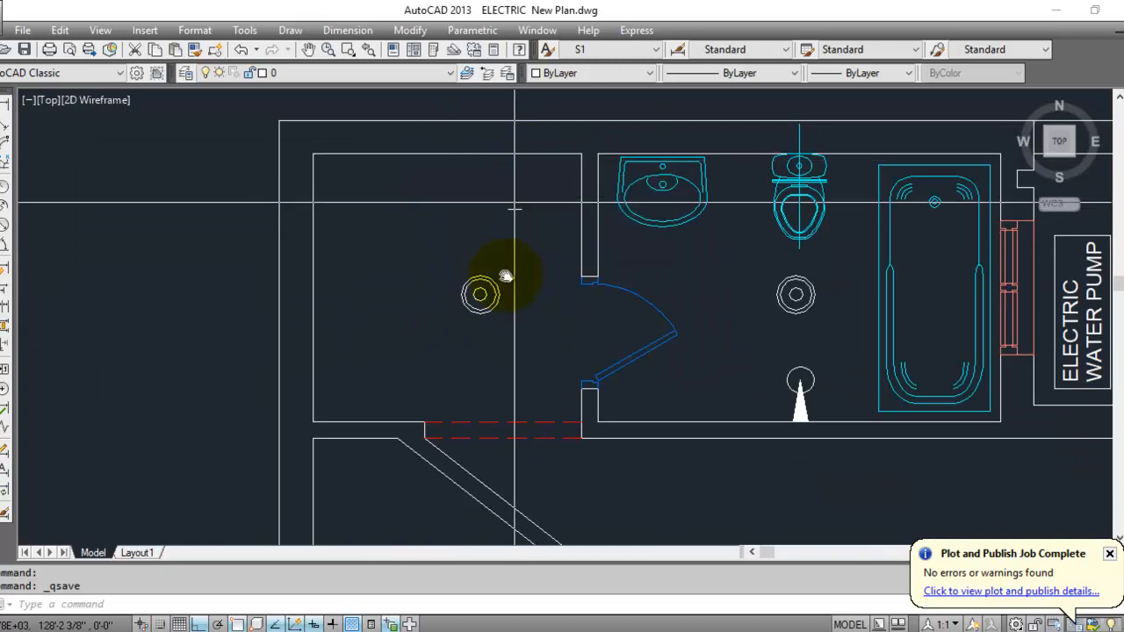
pyautogui.scroll(-8, 527, 228)
pyautogui.scroll(8, 476, 279)
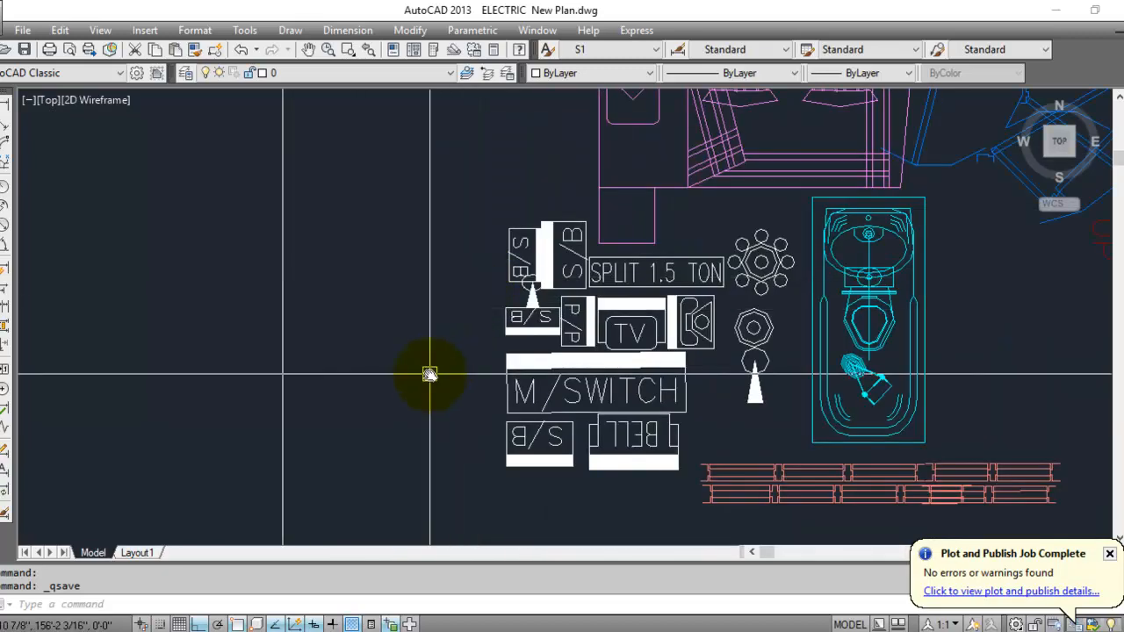
pyautogui.moveTo(432, 371)
pyautogui.mouseDown(button='middle')
pyautogui.moveTo(321, 334)
pyautogui.moveTo(325, 322)
pyautogui.mouseUp(button='middle')
pyautogui.scroll(2, 341, 202)
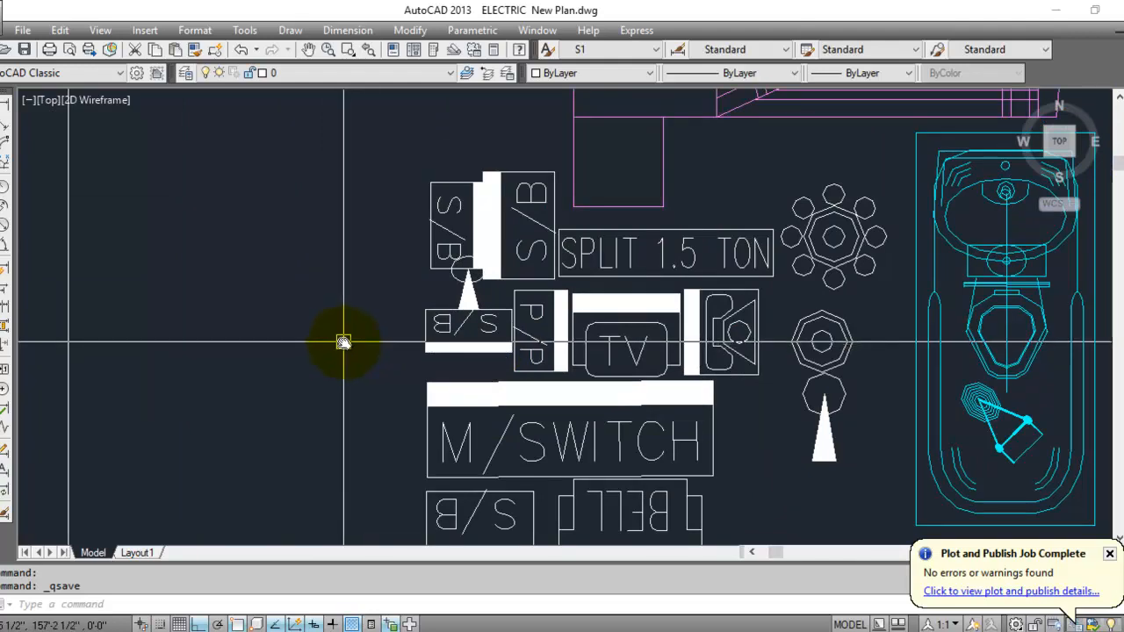
pyautogui.scroll(3, 492, 169)
pyautogui.click(519, 143)
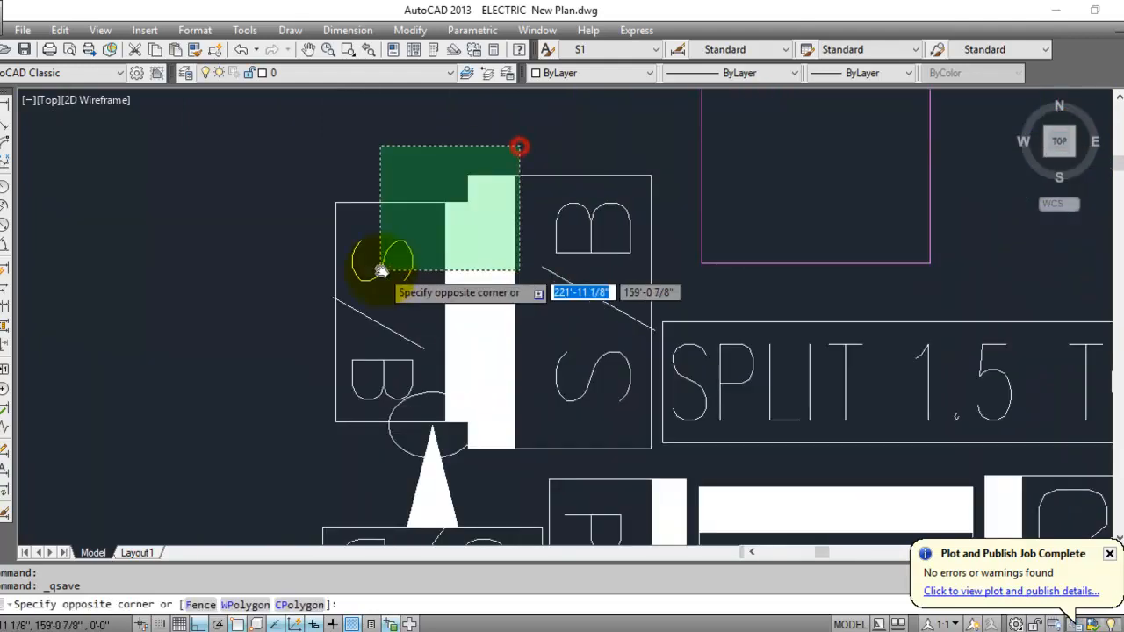
pyautogui.press('Return')
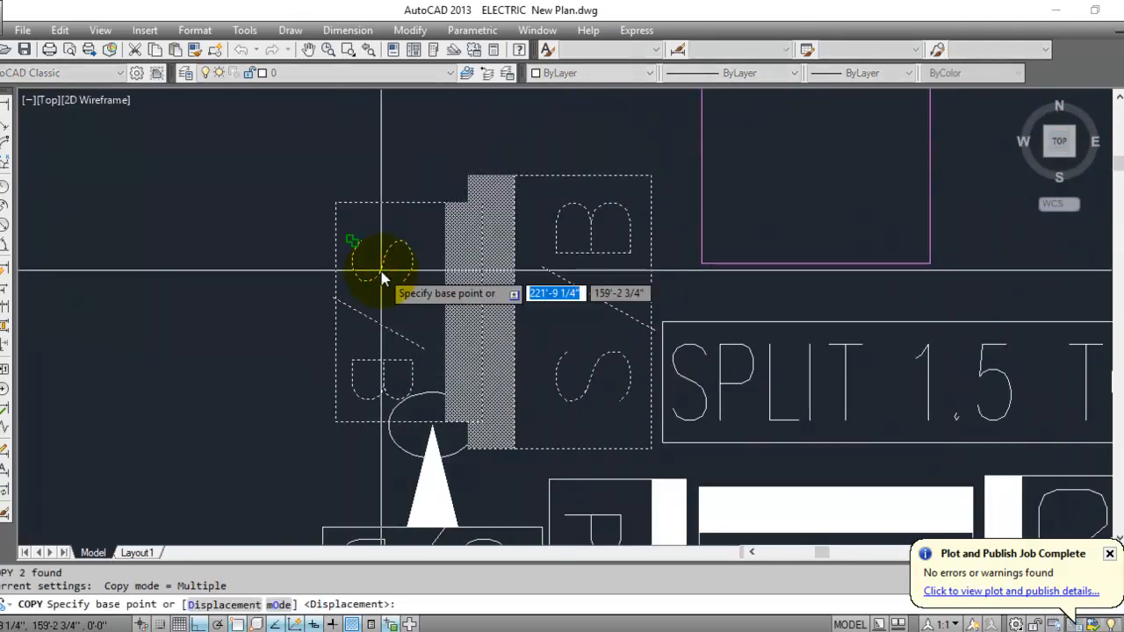
pyautogui.scroll(-2, 378, 268)
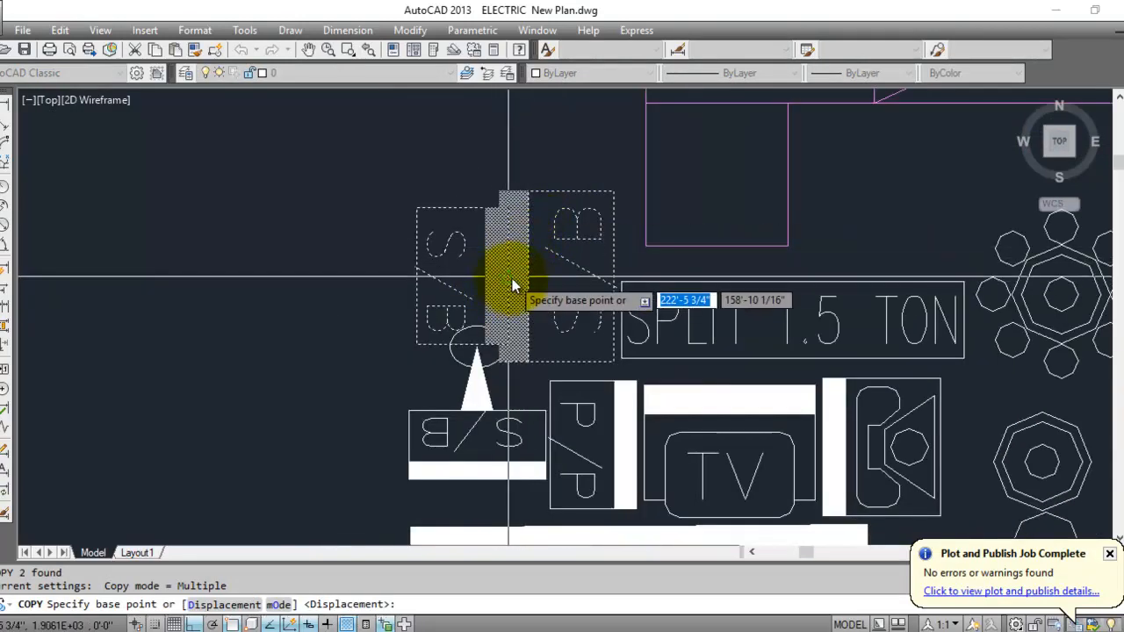
pyautogui.click(468, 246)
pyautogui.scroll(-5, 477, 231)
pyautogui.moveTo(492, 448); pyautogui.dragTo(489, 234, button='middle')
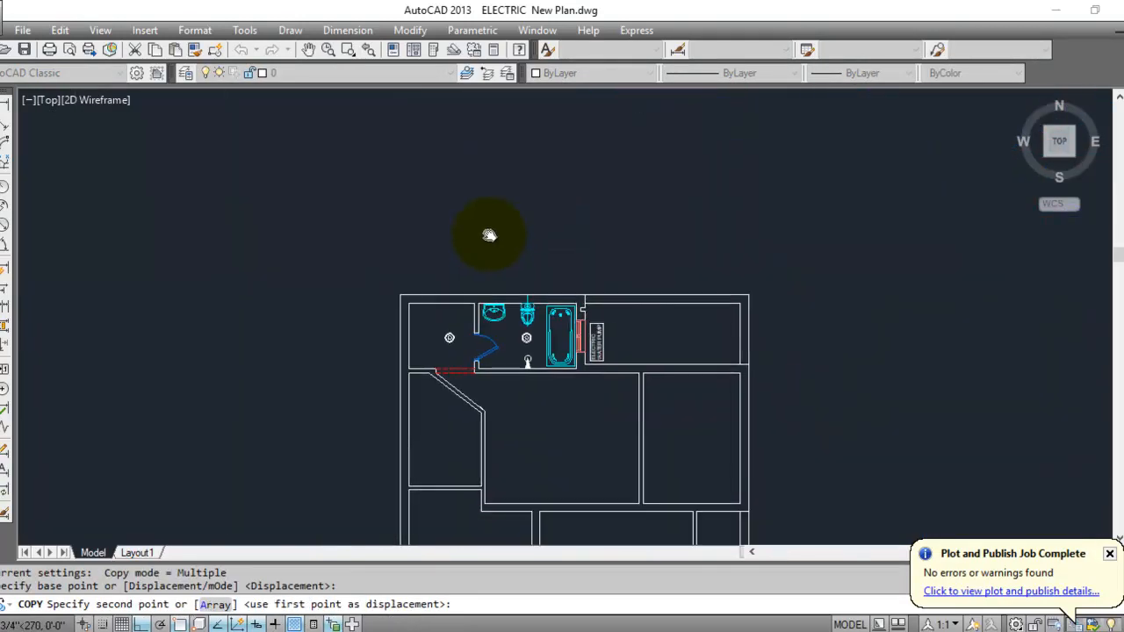
pyautogui.scroll(5, 477, 333)
pyautogui.scroll(3, 475, 334)
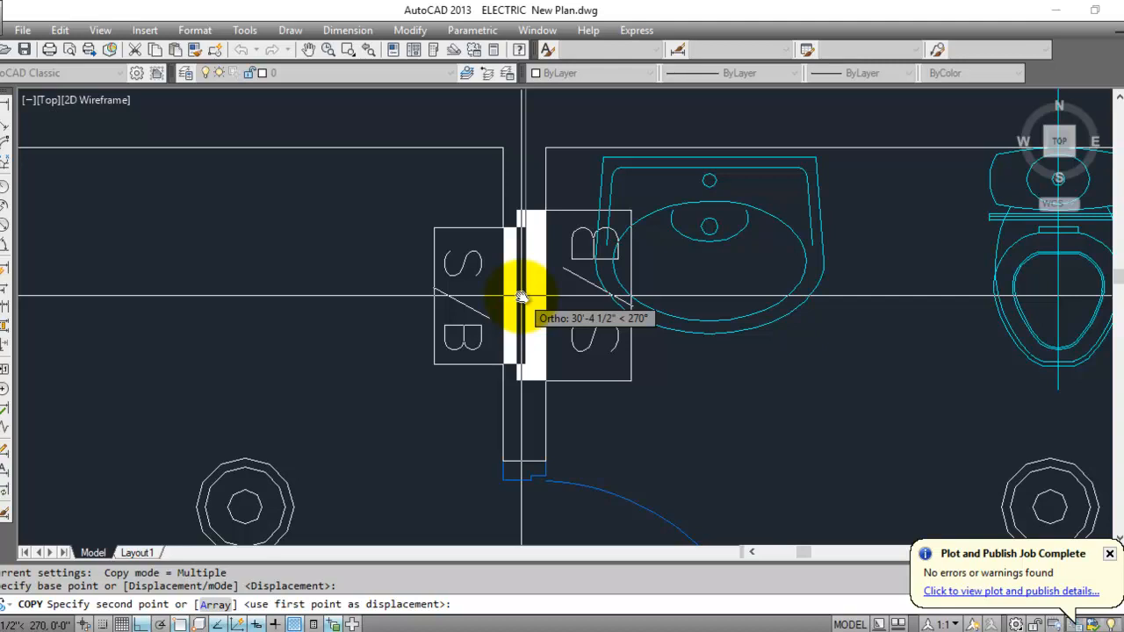
pyautogui.click(522, 295)
pyautogui.press('Escape')
pyautogui.scroll(-5, 369, 153)
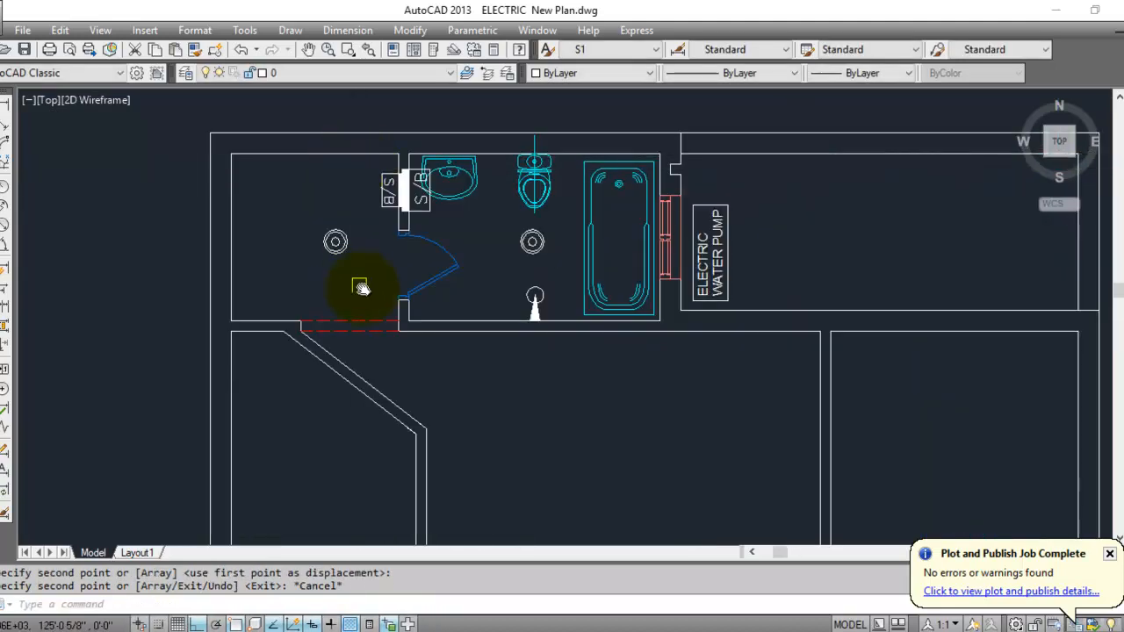
# Save the drawing with the S/B symbols placed on the partition wall.
pyautogui.scroll(4, 367, 161)
pyautogui.click(333, 239)
pyautogui.click(336, 241)
pyautogui.press('Escape')
pyautogui.click(276, 266)
pyautogui.click(293, 248)
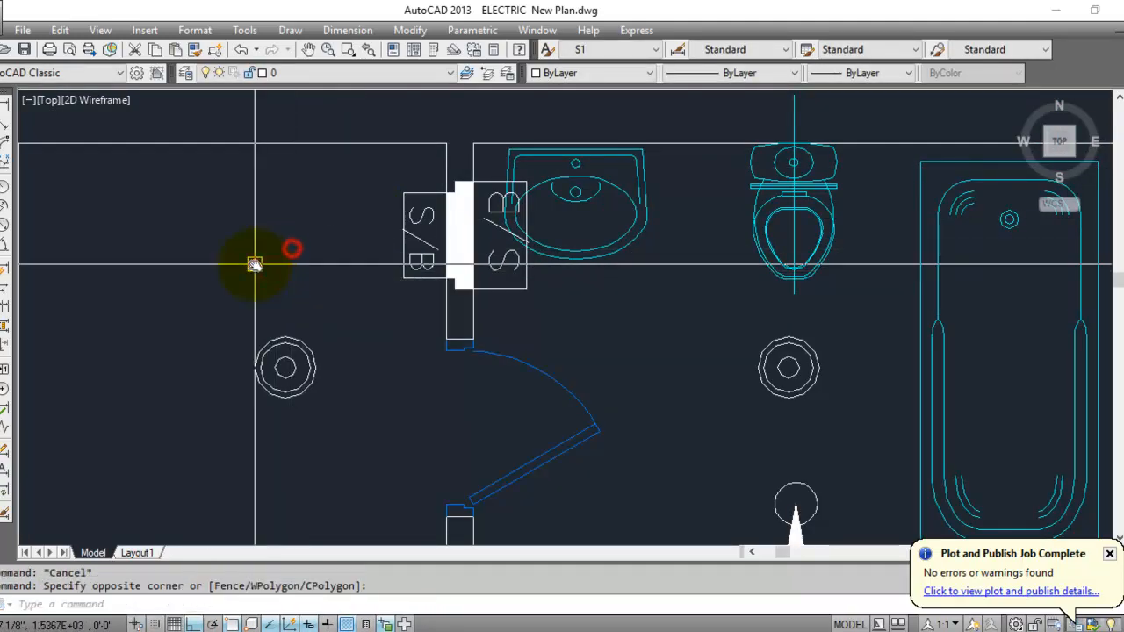
pyautogui.click(253, 265)
pyautogui.hotkey('ctrl', 's')
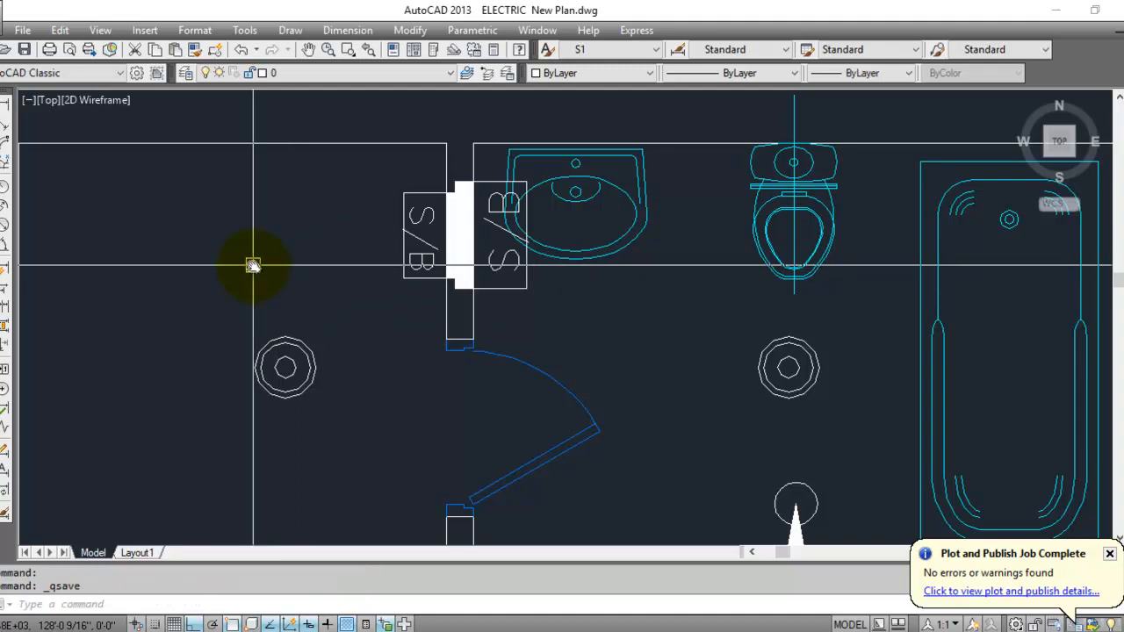
pyautogui.click(271, 251)
pyautogui.click(213, 274)
# Examine the rooms below the bathroom and the diagonal wall beside the dashed opening.
pyautogui.scroll(-4, 294, 225)
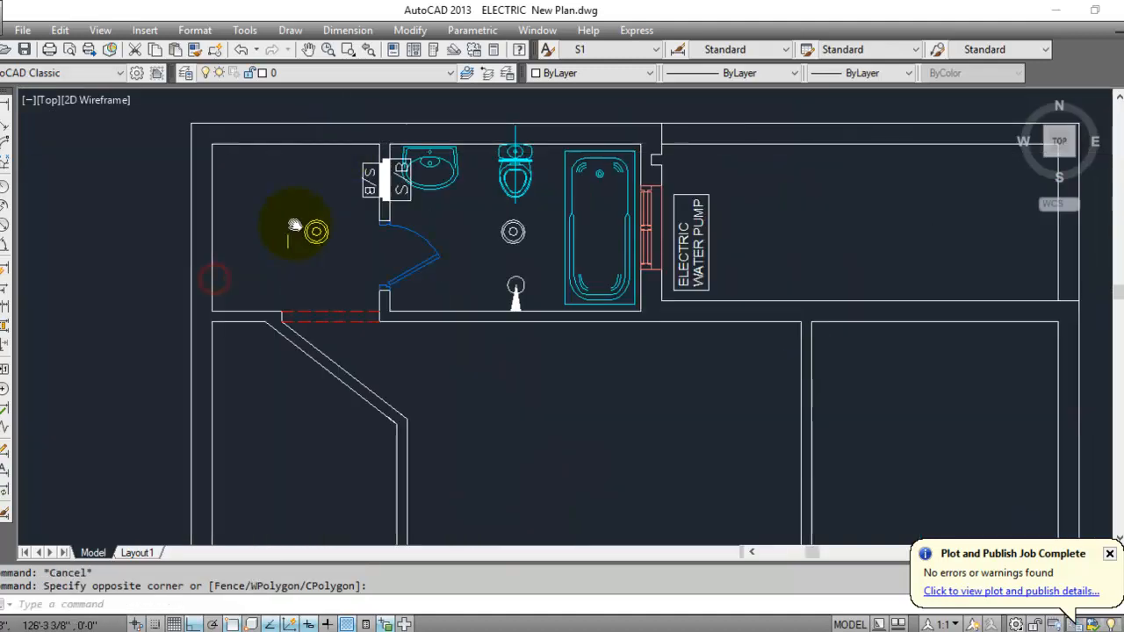
pyautogui.click(567, 410)
pyautogui.click(529, 445)
pyautogui.moveTo(599, 373); pyautogui.dragTo(585, 454, button='middle')
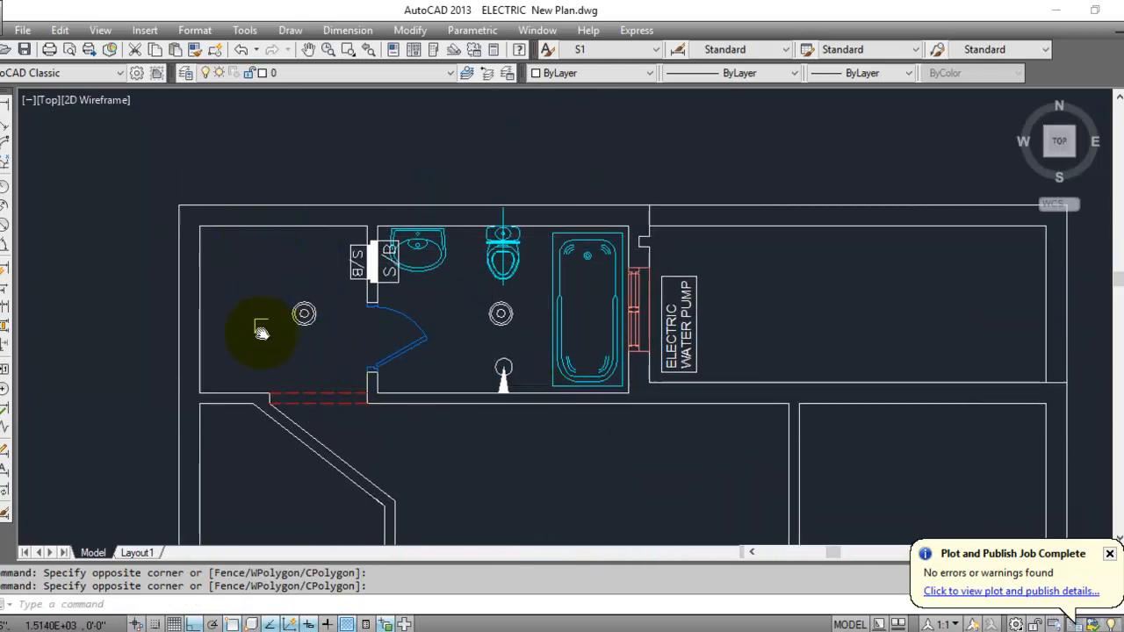
pyautogui.moveTo(262, 333); pyautogui.dragTo(272, 251, button='middle')
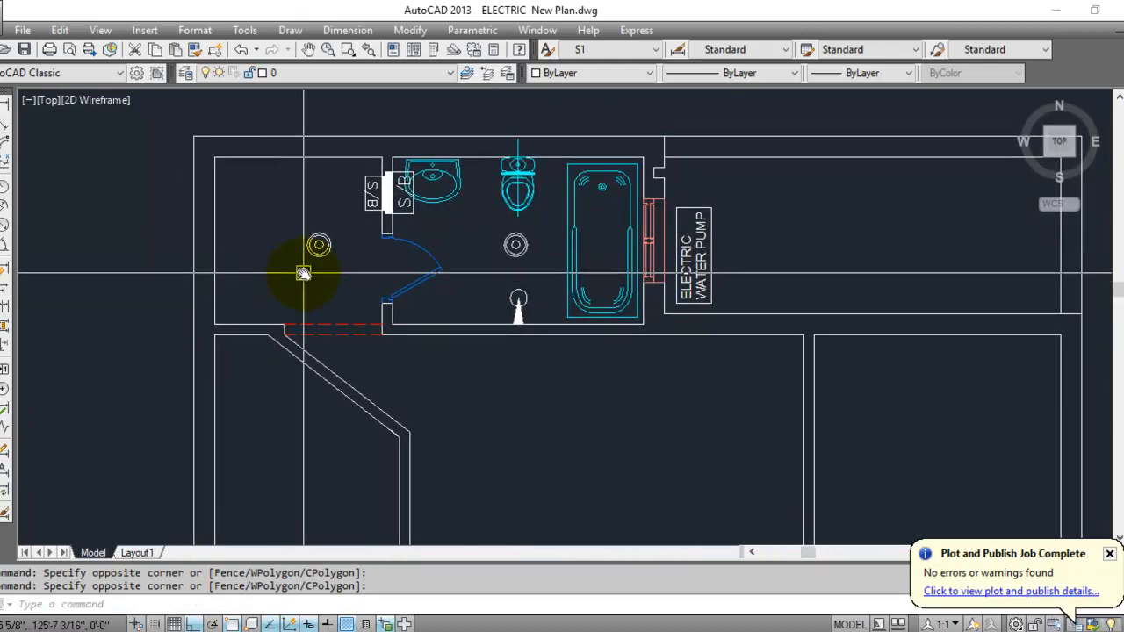
pyautogui.moveTo(407, 409); pyautogui.dragTo(397, 217, button='middle')
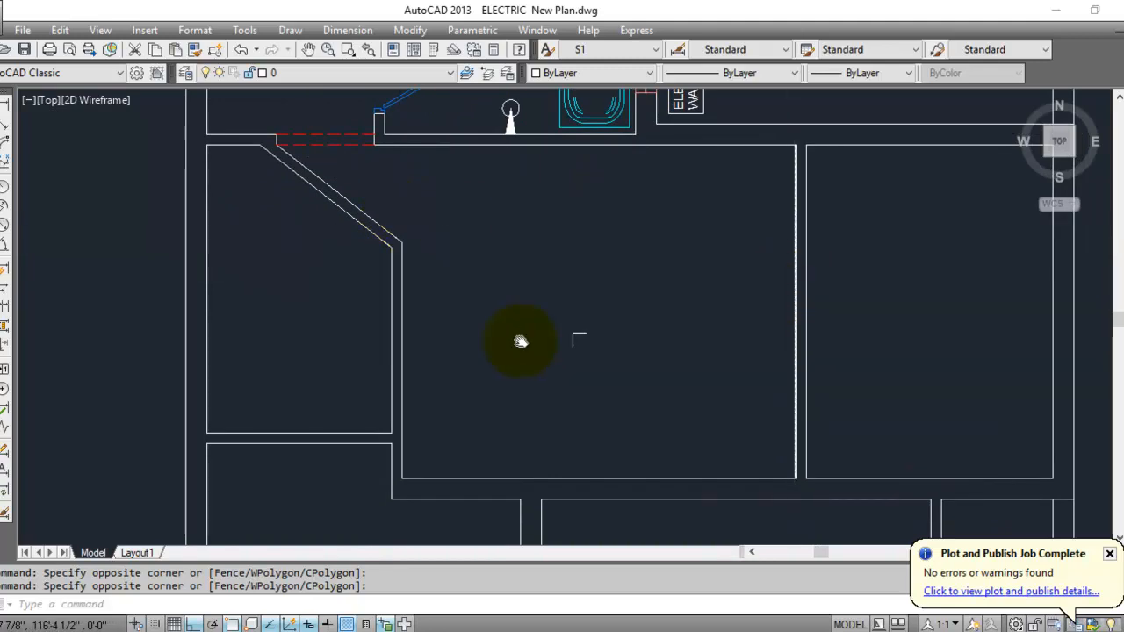
pyautogui.scroll(4, 213, 195)
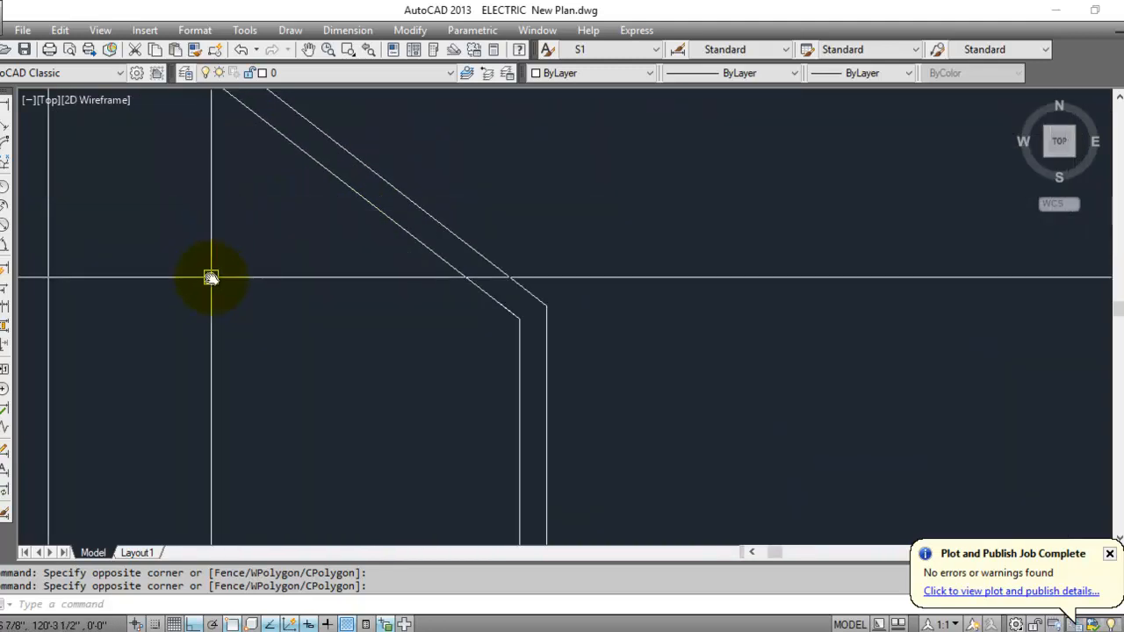
pyautogui.scroll(-4, 371, 394)
pyautogui.scroll(3, 334, 319)
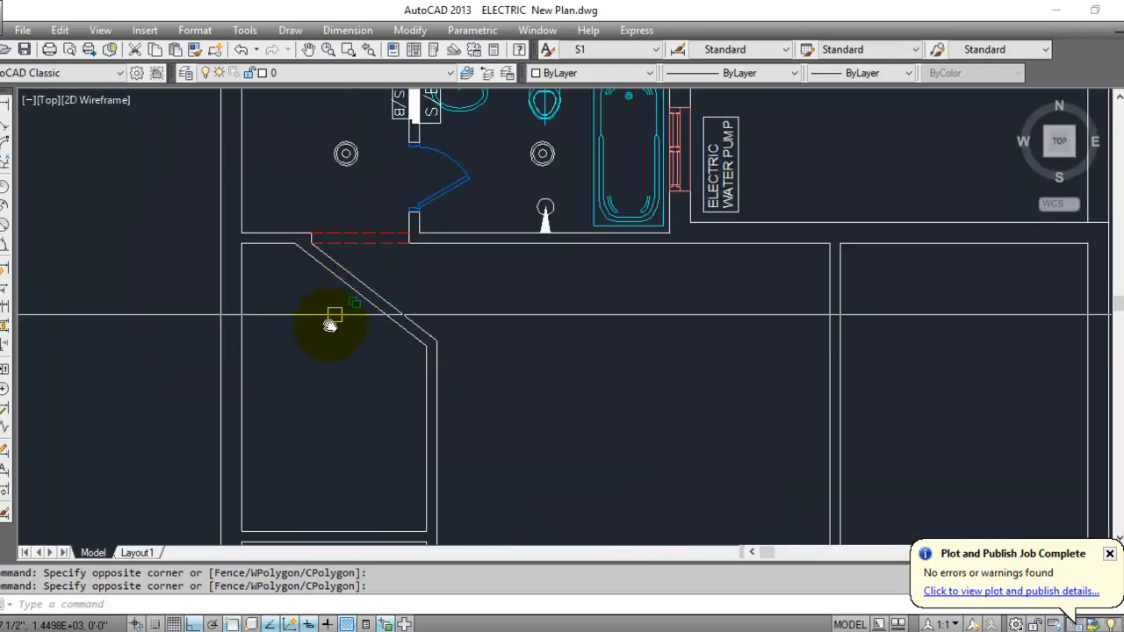
# With Ortho off, draw a short slanted construction line into the room from the inner corner at the lower end of the diagonal wall.
pyautogui.moveTo(314, 391); pyautogui.dragTo(339, 280, button='middle')
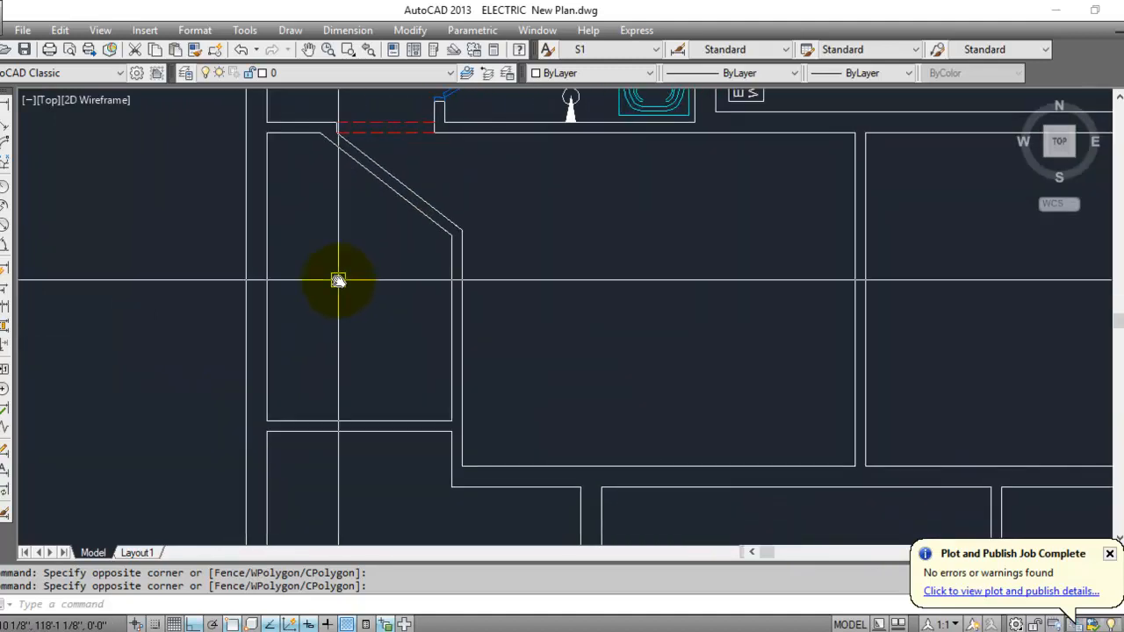
pyautogui.click(371, 296)
pyautogui.click(360, 316)
pyautogui.scroll(4, 351, 132)
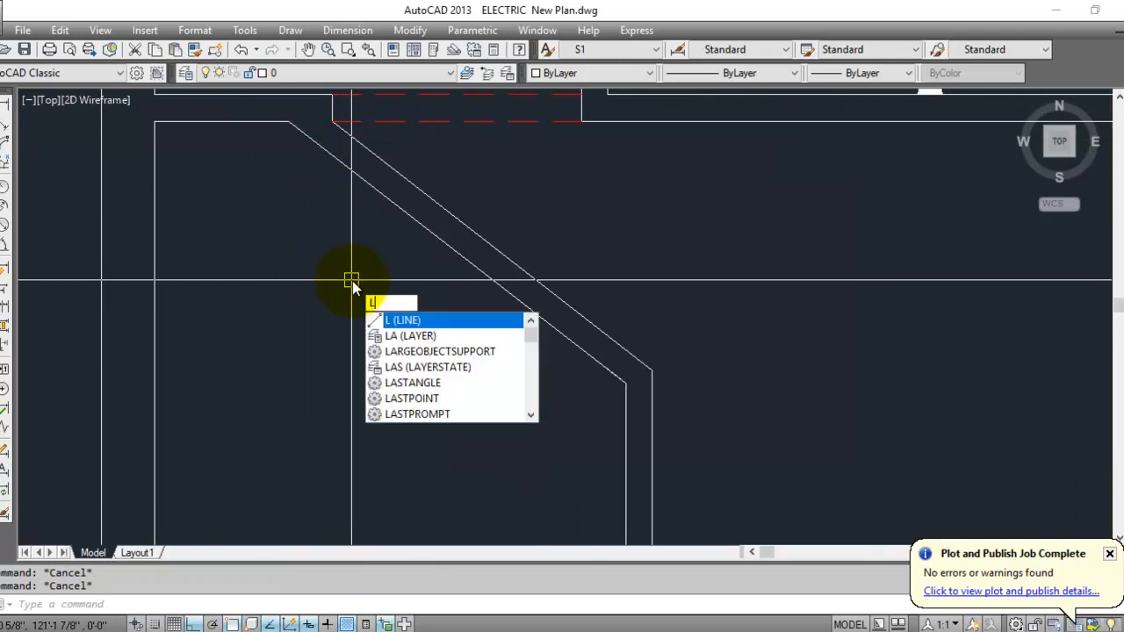
pyautogui.press('Return')
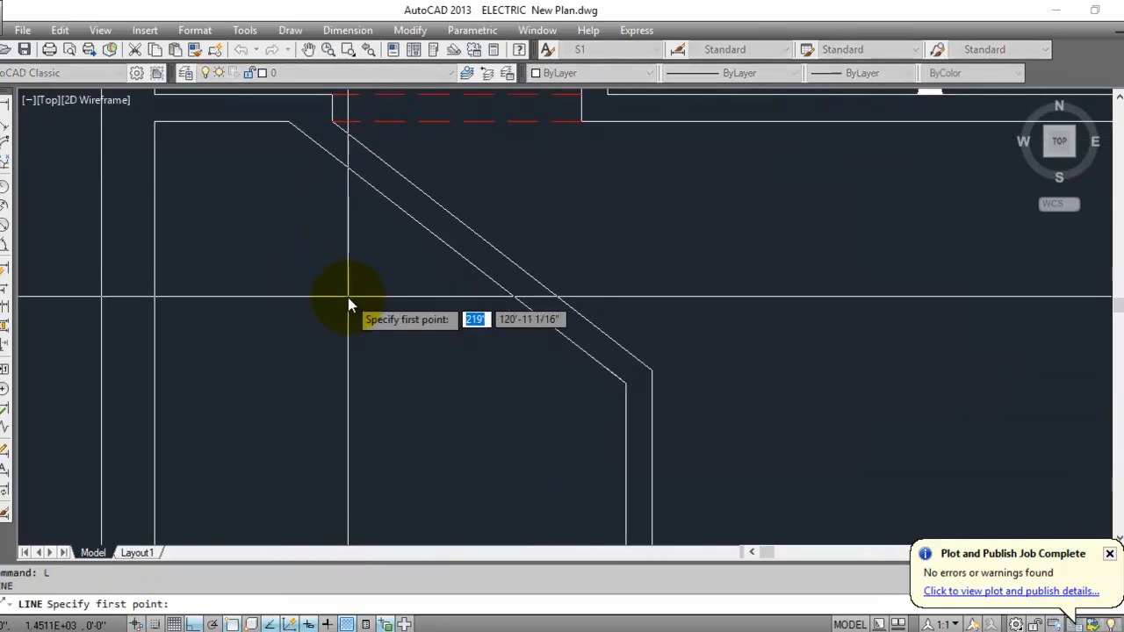
pyautogui.click(625, 384)
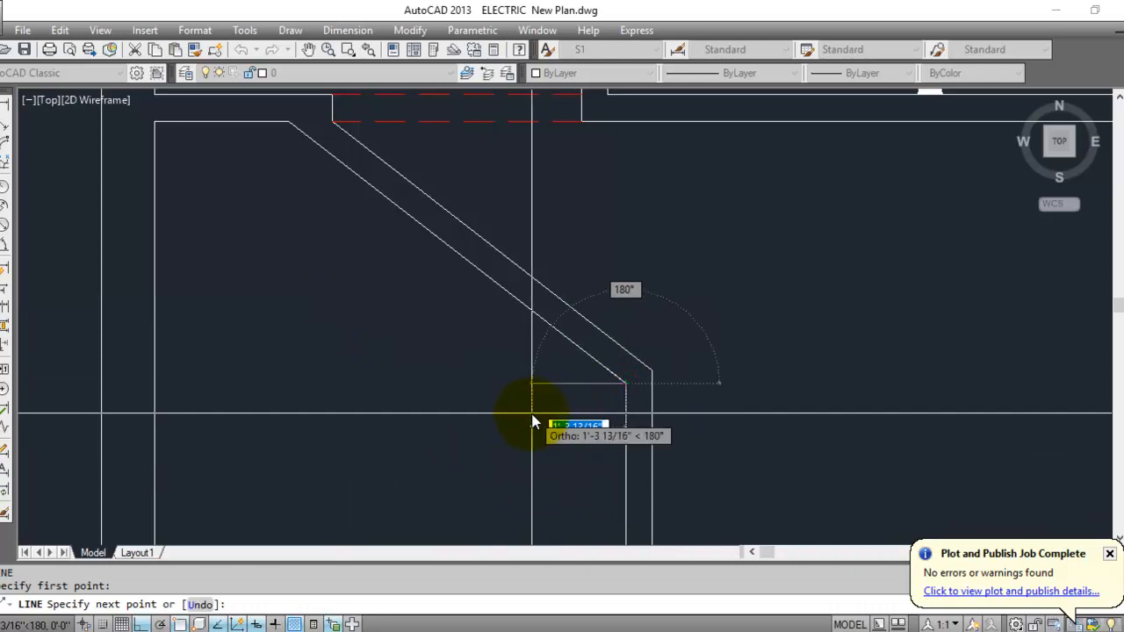
pyautogui.press('F8')
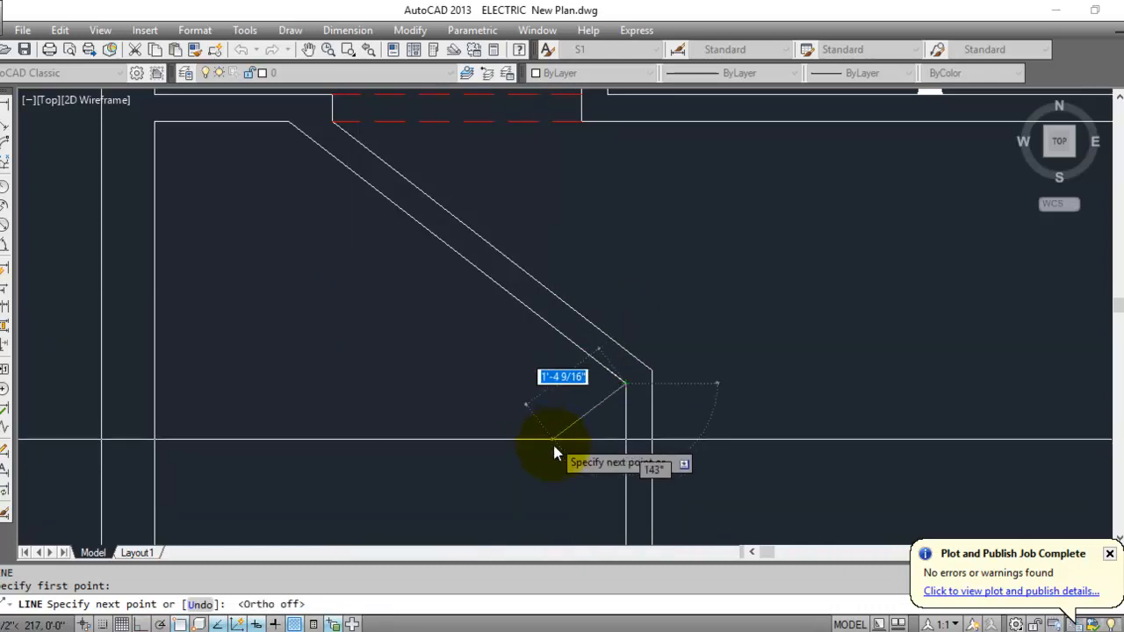
pyautogui.click(562, 446)
pyautogui.press('Escape')
pyautogui.press('Escape')
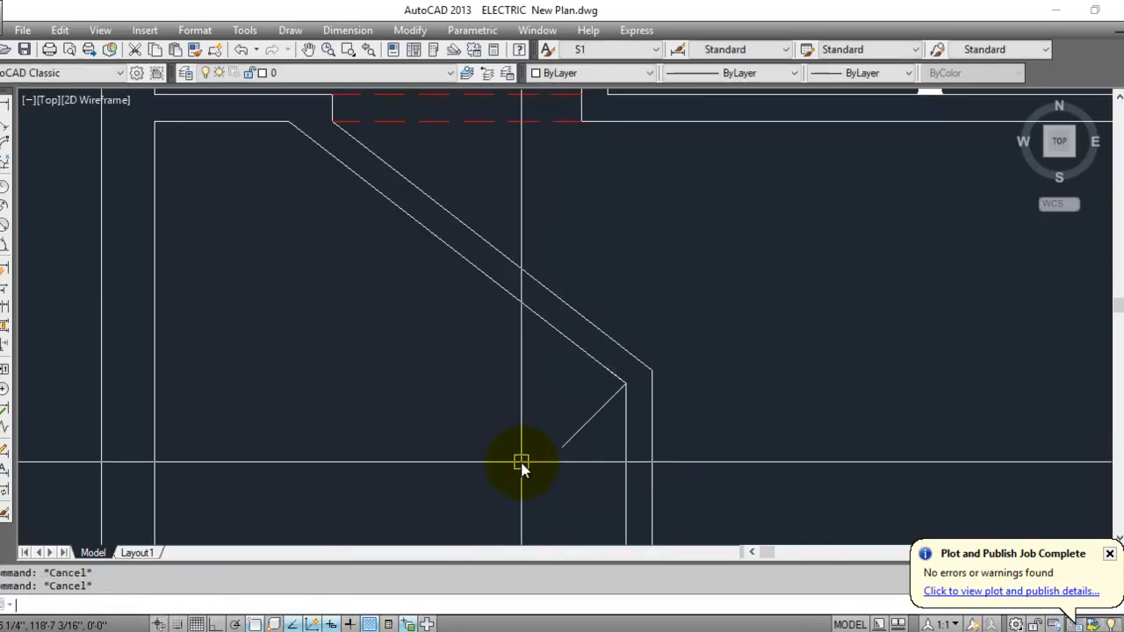
# Offset the slanted construction line by 4.5 toward the upper left, along the diagonal wall.
pyautogui.write('o')
pyautogui.press('Return')
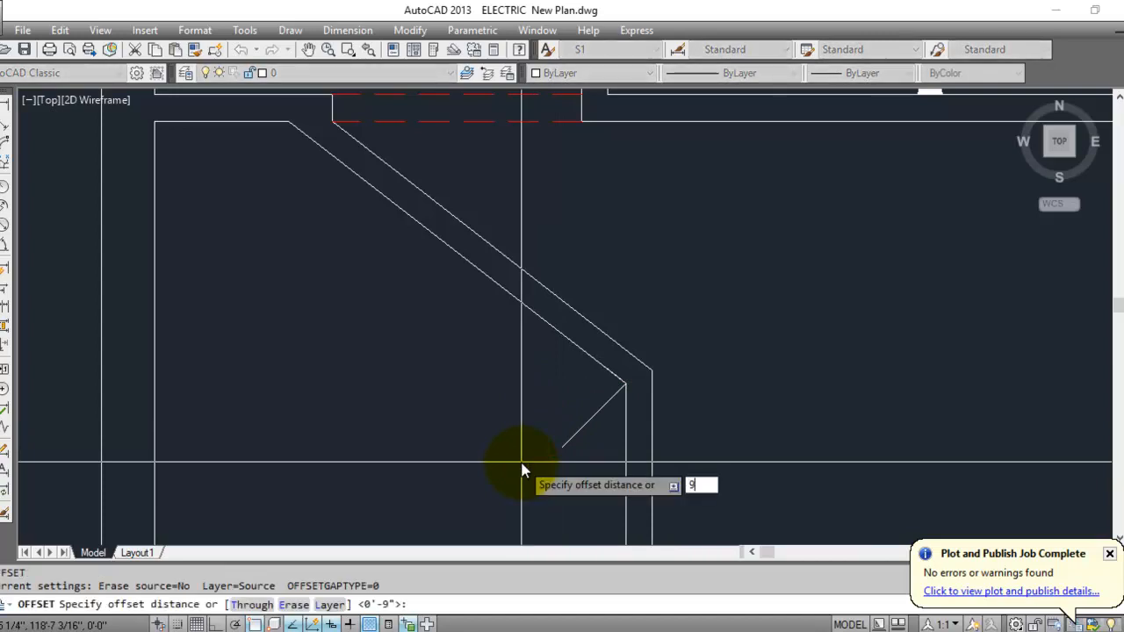
pyautogui.press('Escape')
pyautogui.press('Escape')
pyautogui.press('Return')
pyautogui.press('Return')
pyautogui.click(610, 402)
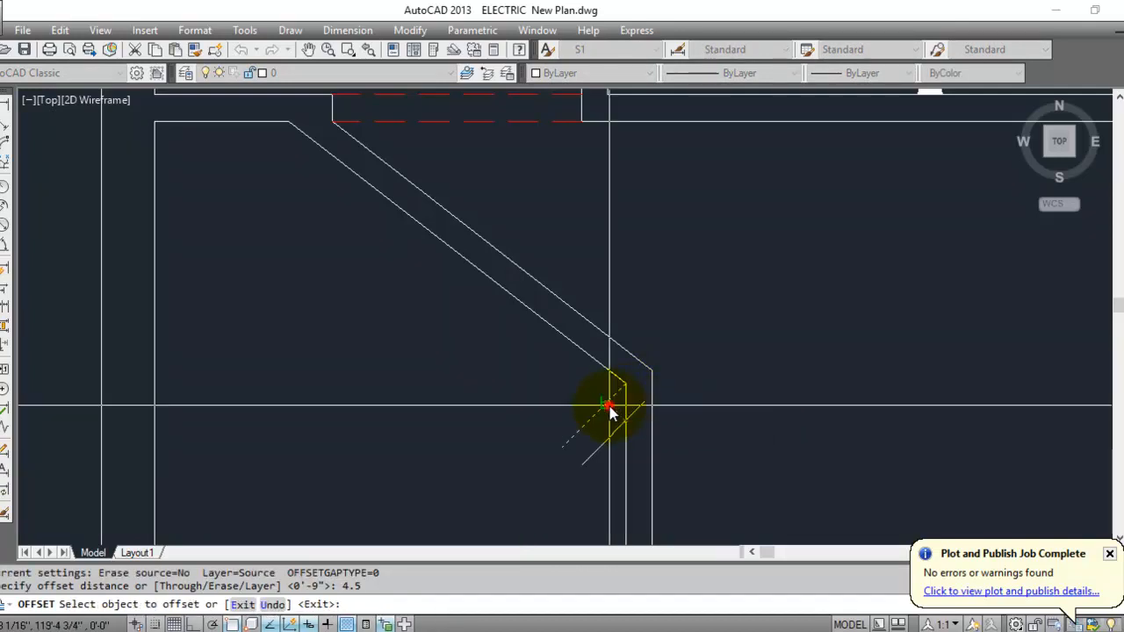
pyautogui.click(577, 391)
pyautogui.press('Escape')
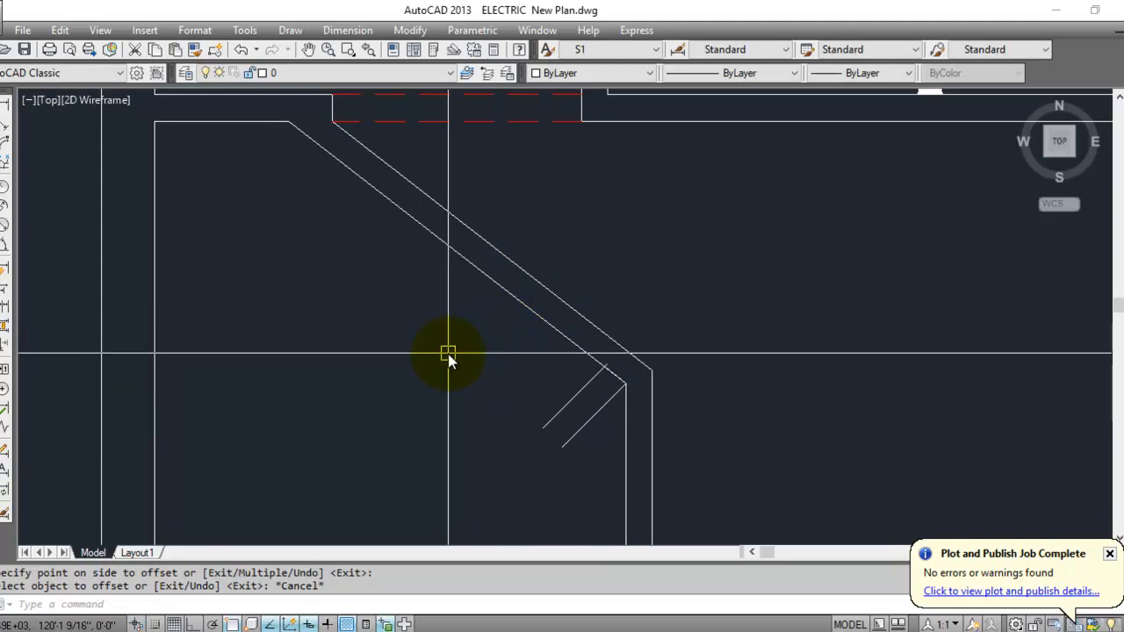
# Extend the offset line across the wall thickness to the outer line of the diagonal wall.
pyautogui.press('Return')
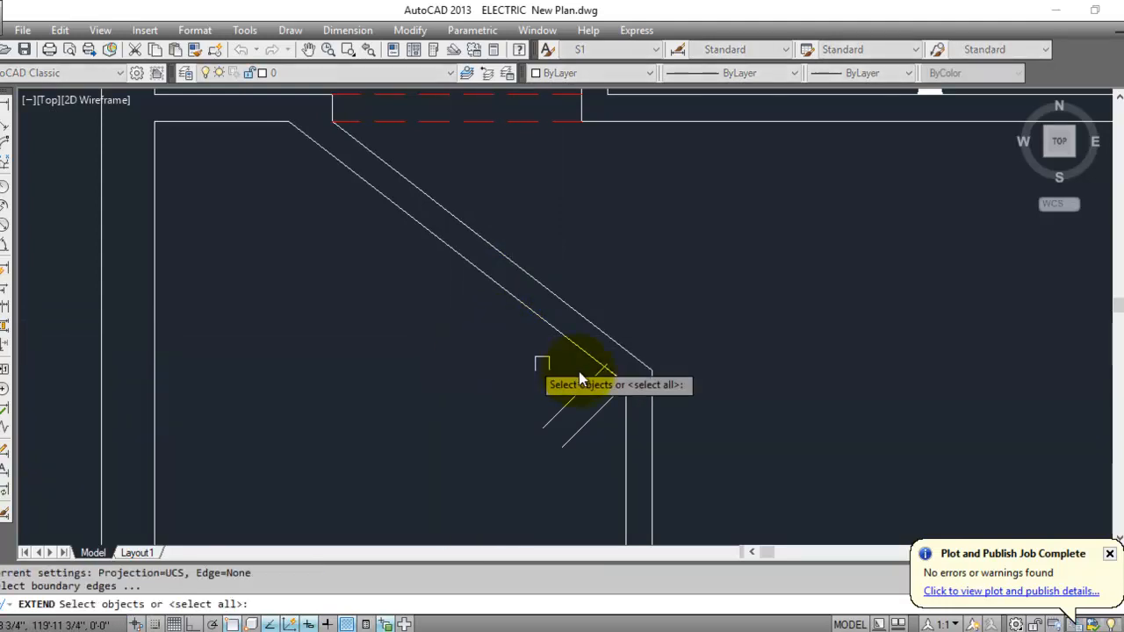
pyautogui.scroll(3, 597, 377)
pyautogui.press('Return')
pyautogui.press('Escape')
pyautogui.press('Escape')
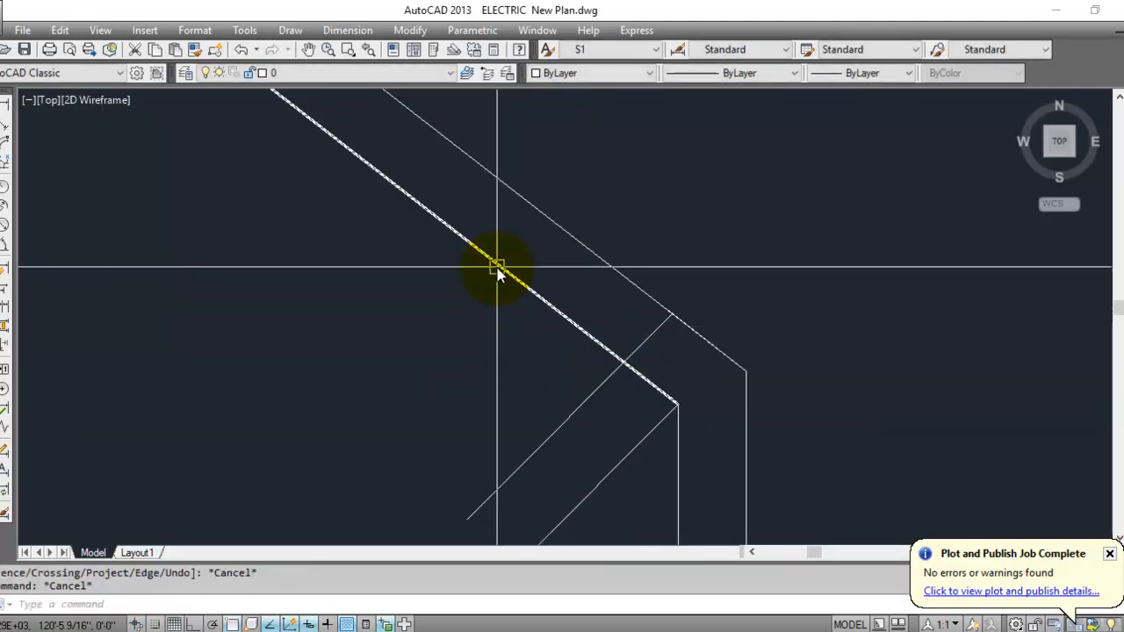
# Trim the part of the offset line projecting into the room and delete the original construction line, leaving only the jamb line across the wall.
pyautogui.scroll(-2, 500, 269)
pyautogui.write('tr')
pyautogui.press('Return')
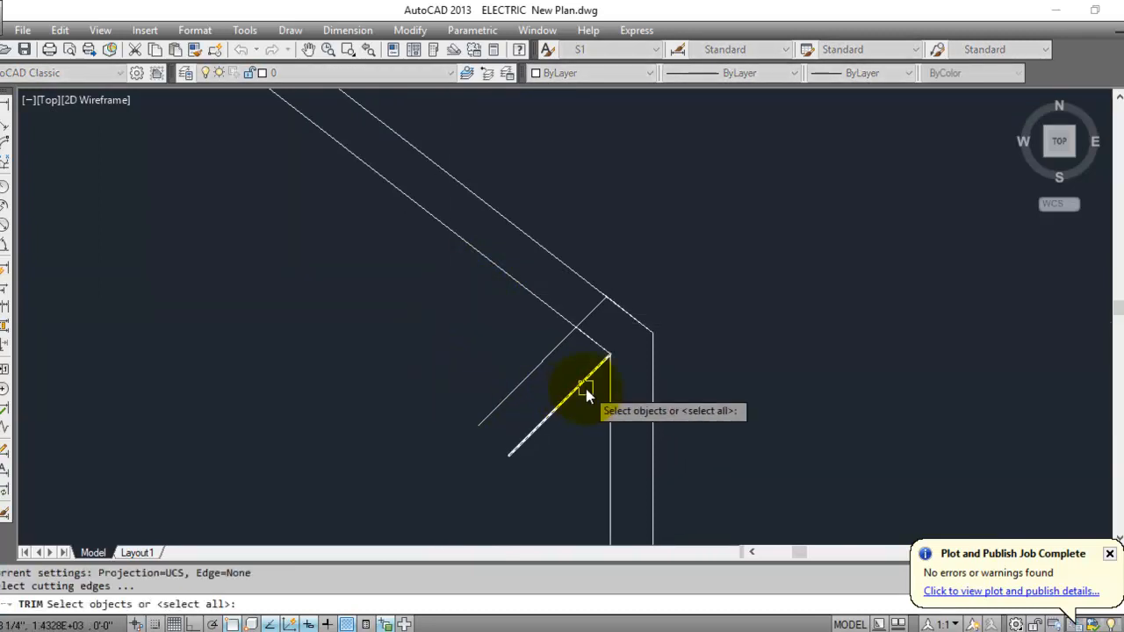
pyautogui.press('Return')
pyautogui.click(545, 352)
pyautogui.press('Escape')
pyautogui.click(564, 400)
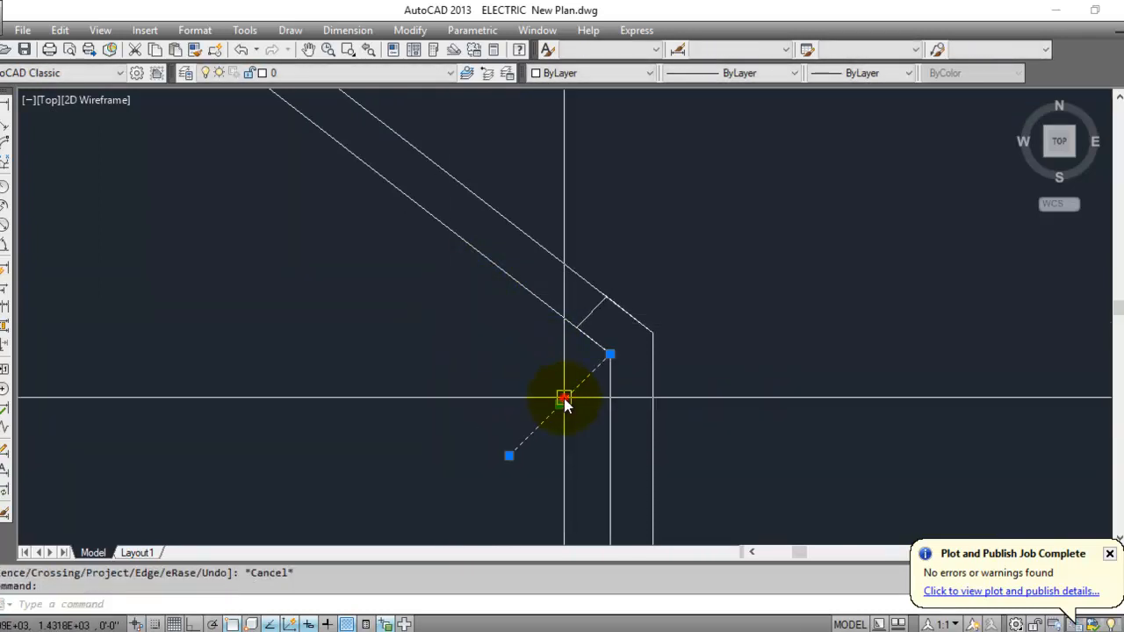
pyautogui.press('Delete')
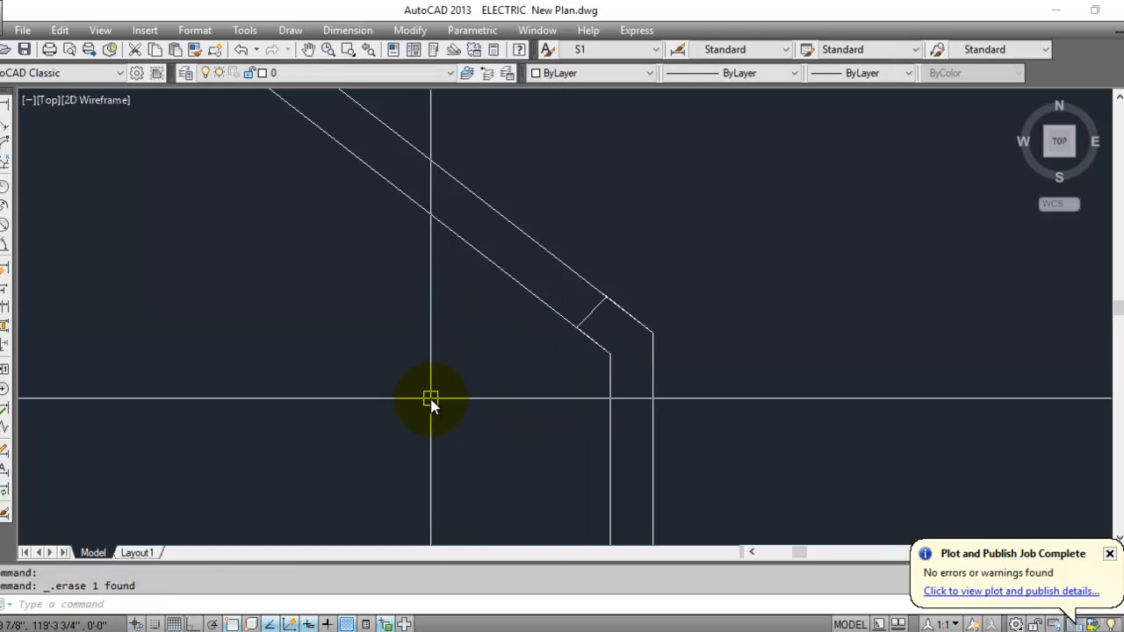
# Examine the plan around the bathroom, its door and the diagonal wall below the dashed opening.
pyautogui.scroll(-2, 430, 401)
pyautogui.scroll(-3, 630, 296)
pyautogui.scroll(2, 527, 389)
pyautogui.scroll(-4, 471, 336)
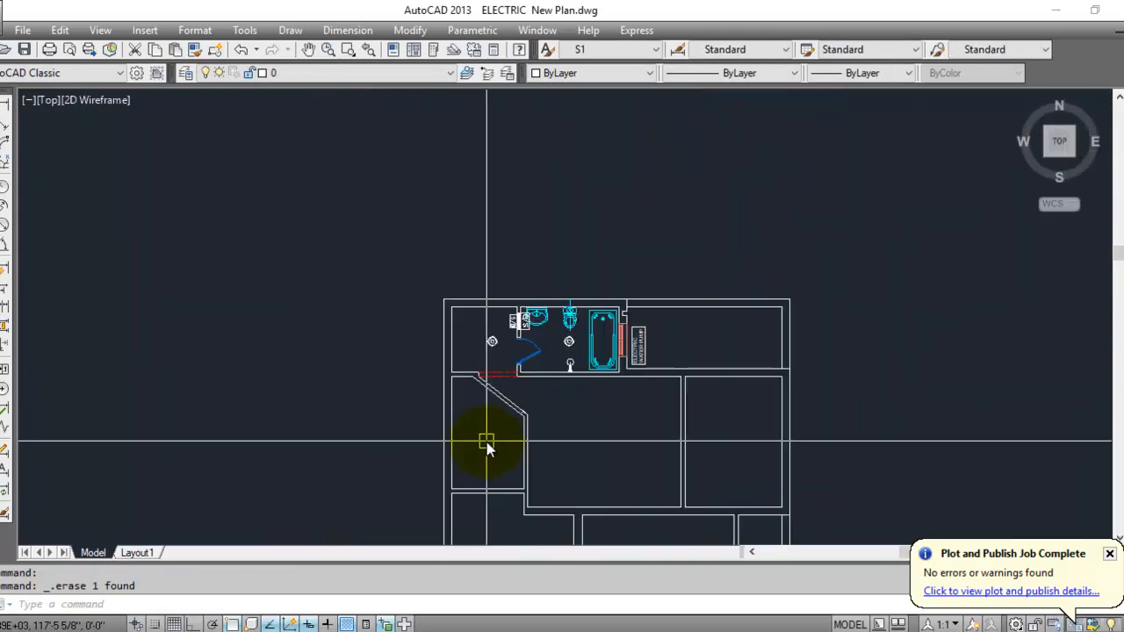
pyautogui.scroll(-2, 487, 446)
pyautogui.moveTo(535, 427); pyautogui.dragTo(647, 401, button='middle')
pyautogui.scroll(5, 647, 402)
pyautogui.moveTo(579, 313)
pyautogui.mouseDown(button='middle')
pyautogui.moveTo(587, 462)
pyautogui.moveTo(464, 389)
pyautogui.mouseUp(button='middle')
pyautogui.scroll(-3, 539, 204)
pyautogui.scroll(4, 441, 412)
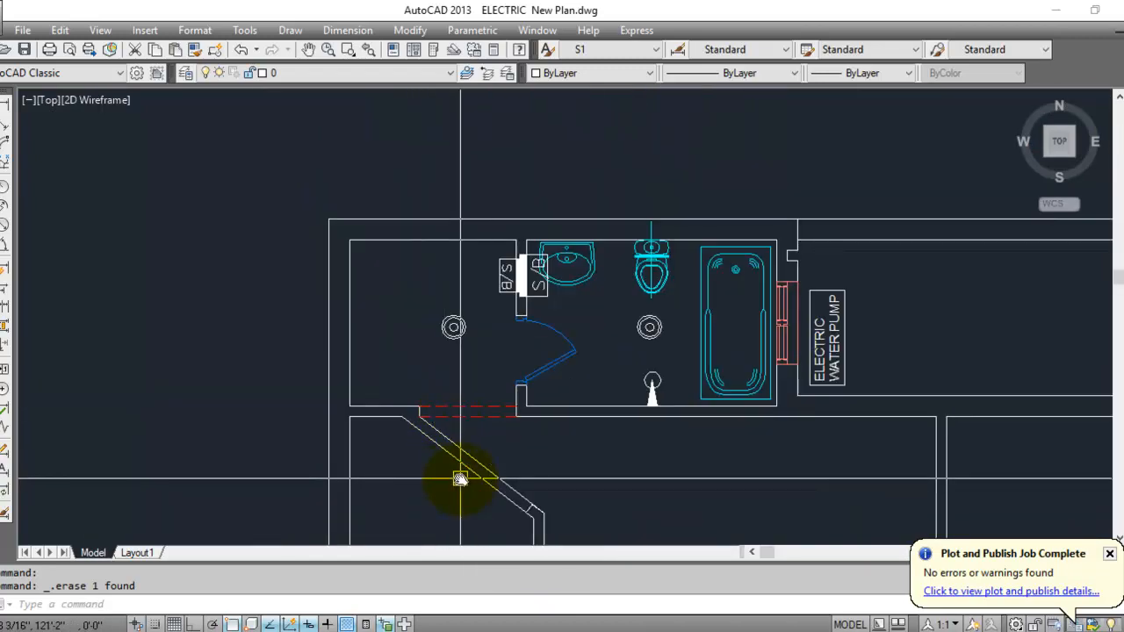
# Copy the door symbol with the slanted leaf from the symbol library, placing its frame corner on the inner end of the diagonal wall's jamb line.
pyautogui.scroll(-5, 448, 518)
pyautogui.scroll(2, 490, 372)
pyautogui.scroll(3, 539, 284)
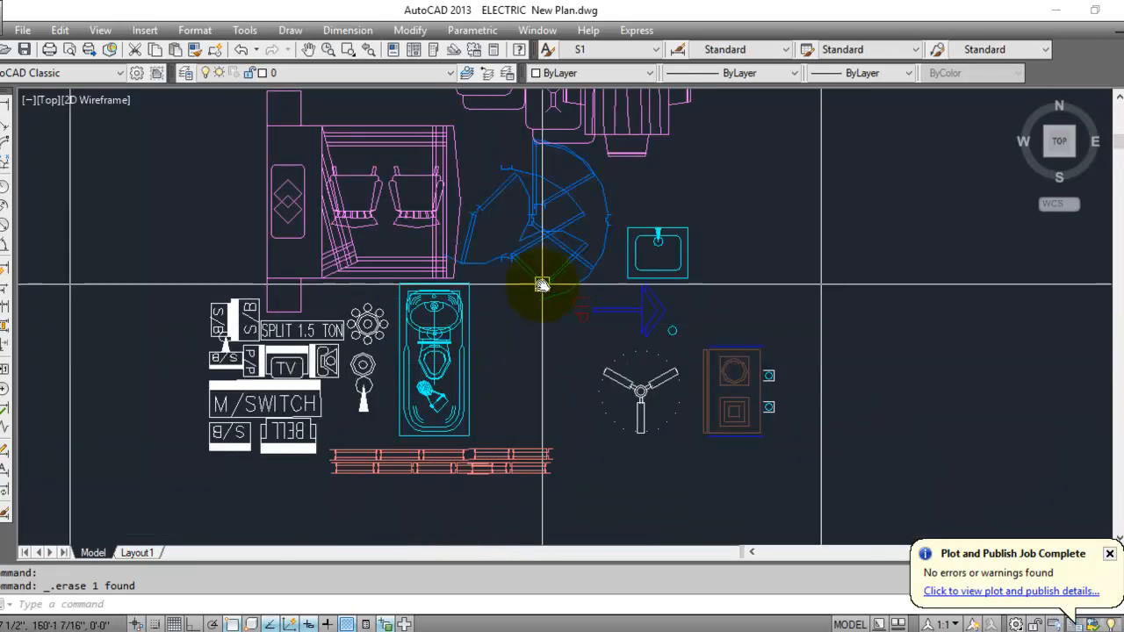
pyautogui.scroll(3, 587, 345)
pyautogui.scroll(4, 586, 345)
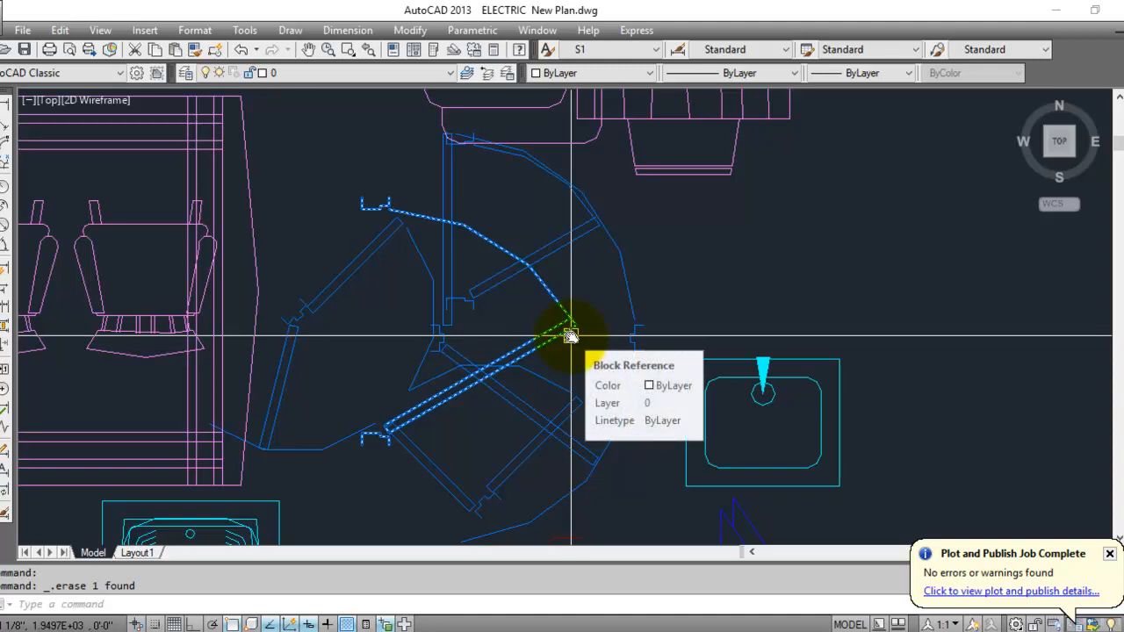
pyautogui.click(571, 337)
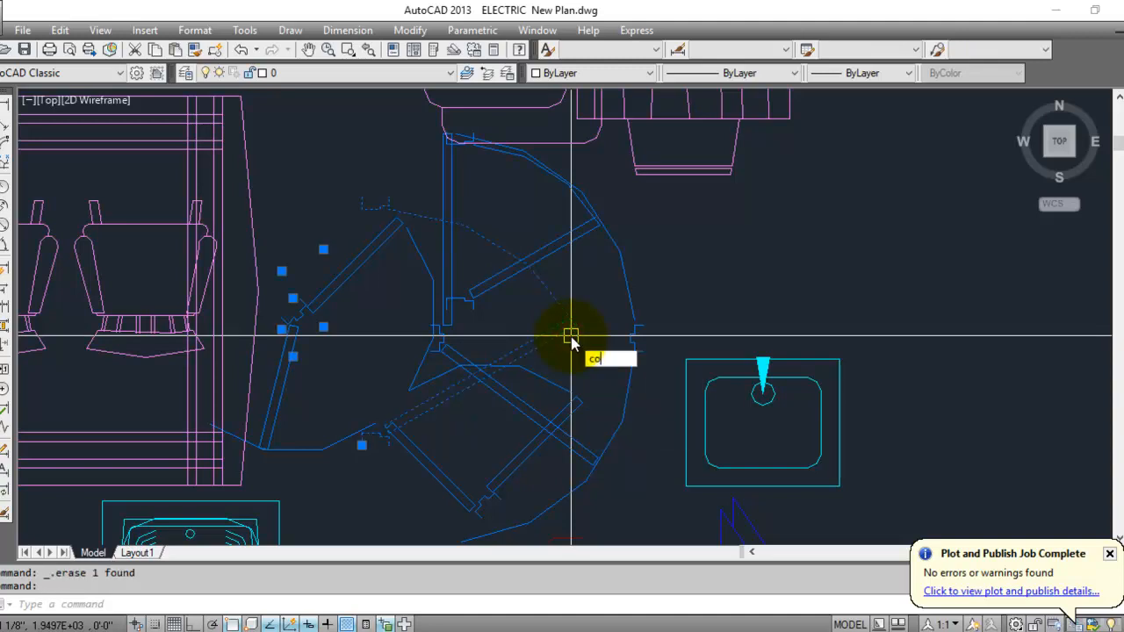
pyautogui.write('co')
pyautogui.press('Return')
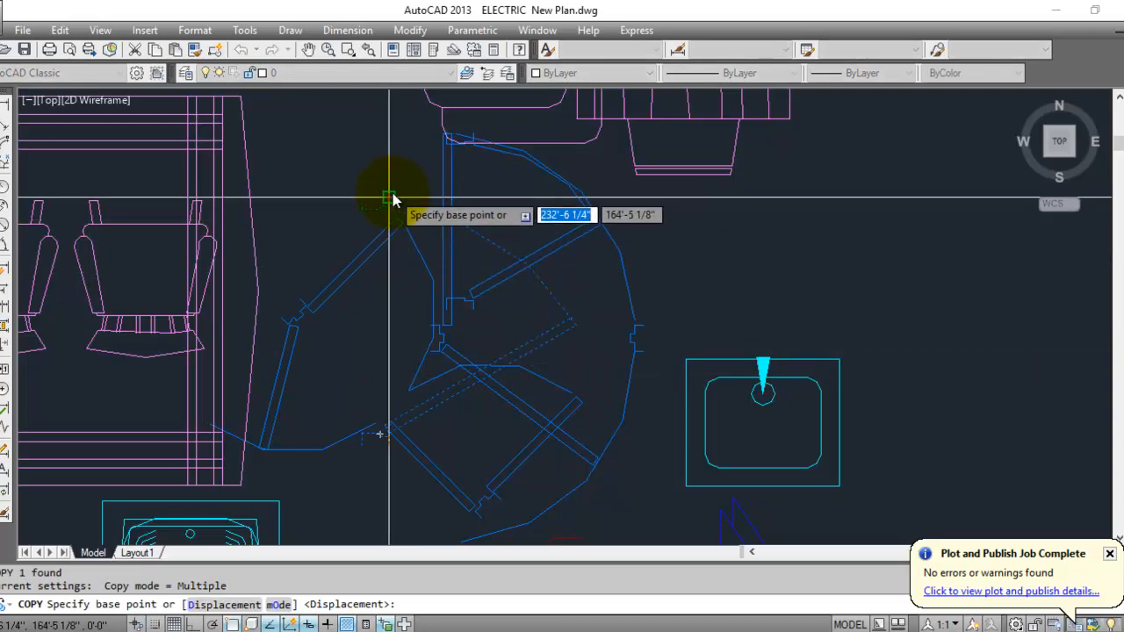
pyautogui.click(391, 198)
pyautogui.scroll(-5, 389, 192)
pyautogui.scroll(6, 464, 429)
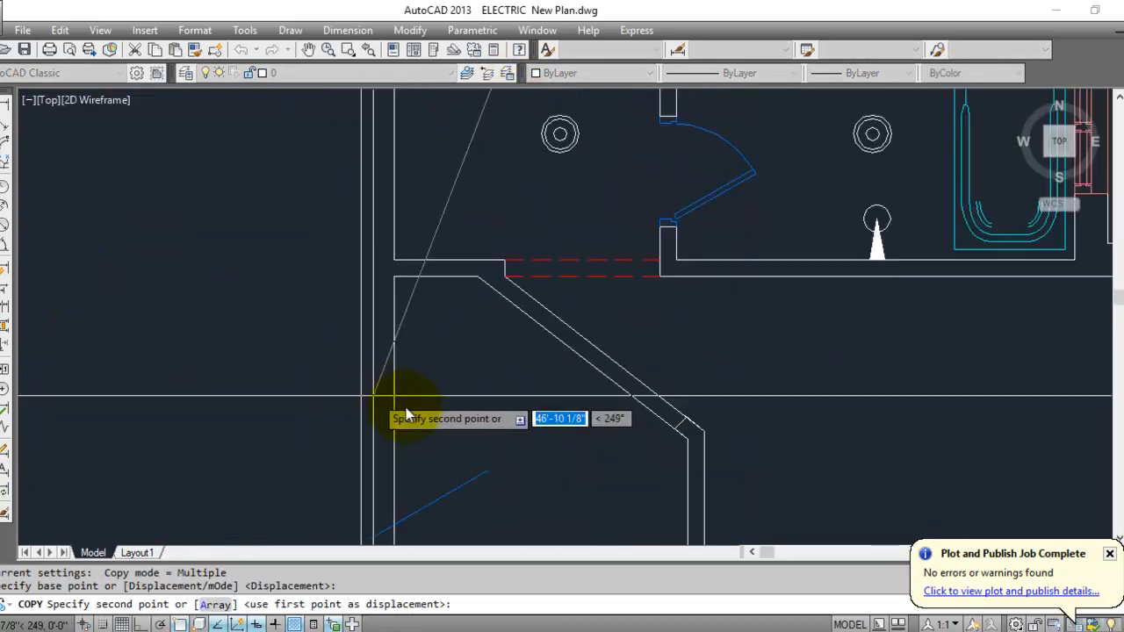
pyautogui.scroll(2, 650, 453)
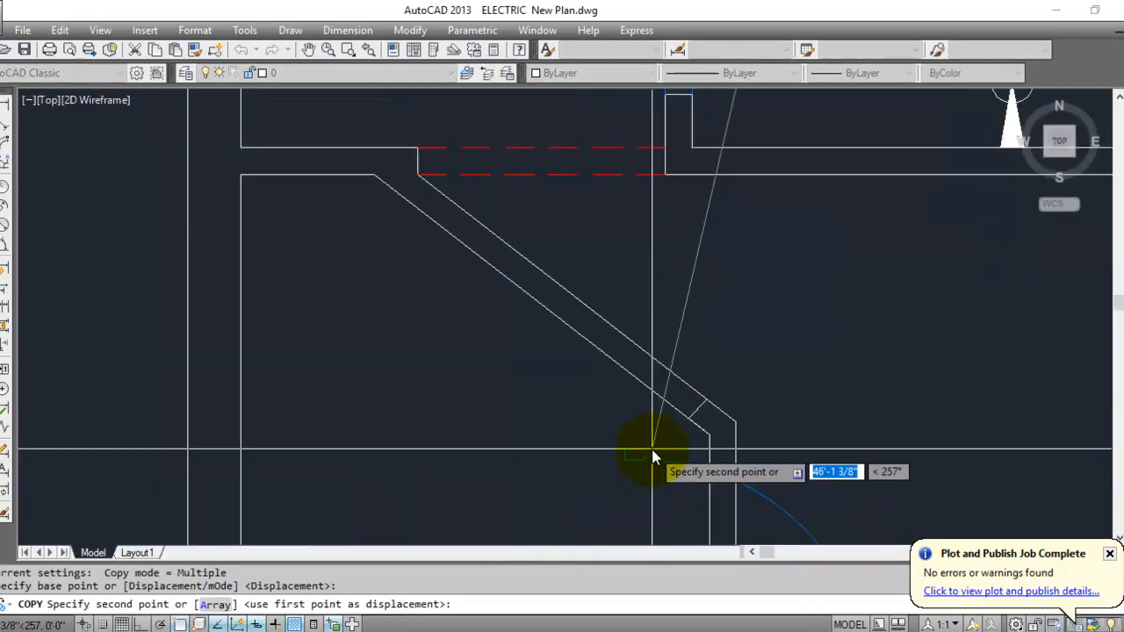
pyautogui.scroll(2, 653, 456)
pyautogui.click(713, 402)
pyautogui.press('Escape')
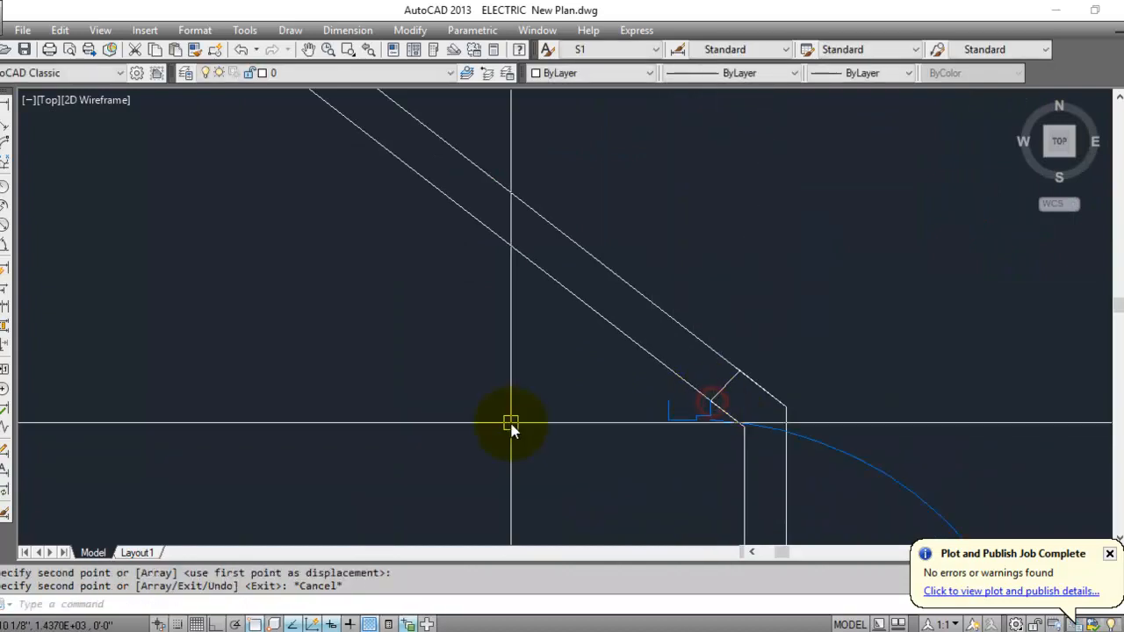
# Rotate the copied door about the inner end of the jamb line so that it aligns with the diagonal wall and swings into the room.
pyautogui.write('ro')
pyautogui.press('Return')
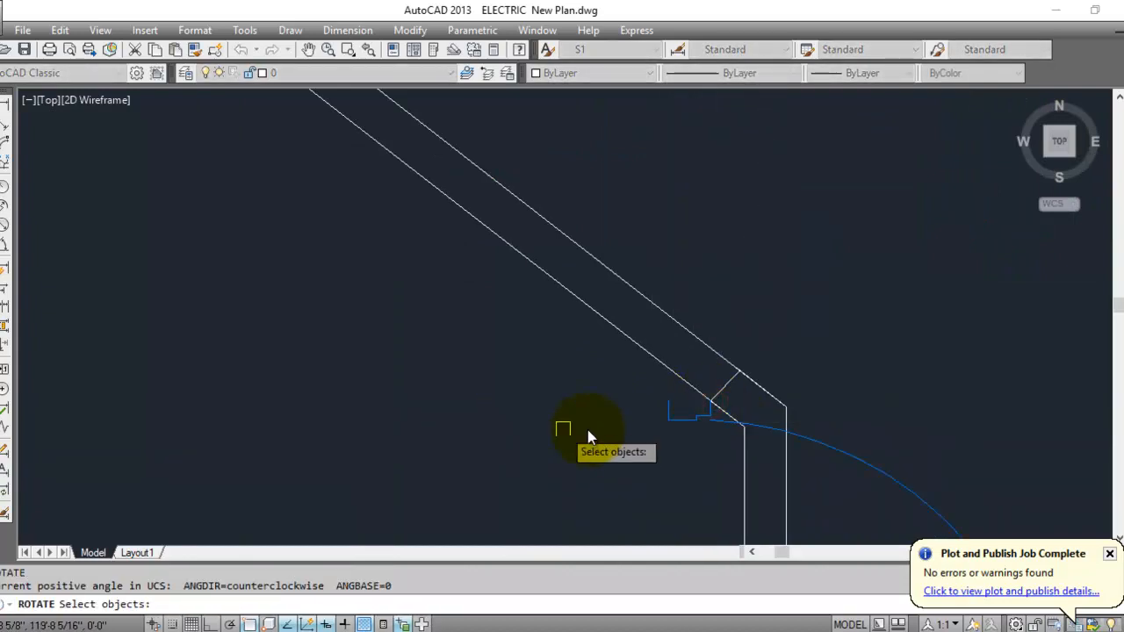
pyautogui.click(683, 419)
pyautogui.press('Return')
pyautogui.click(713, 401)
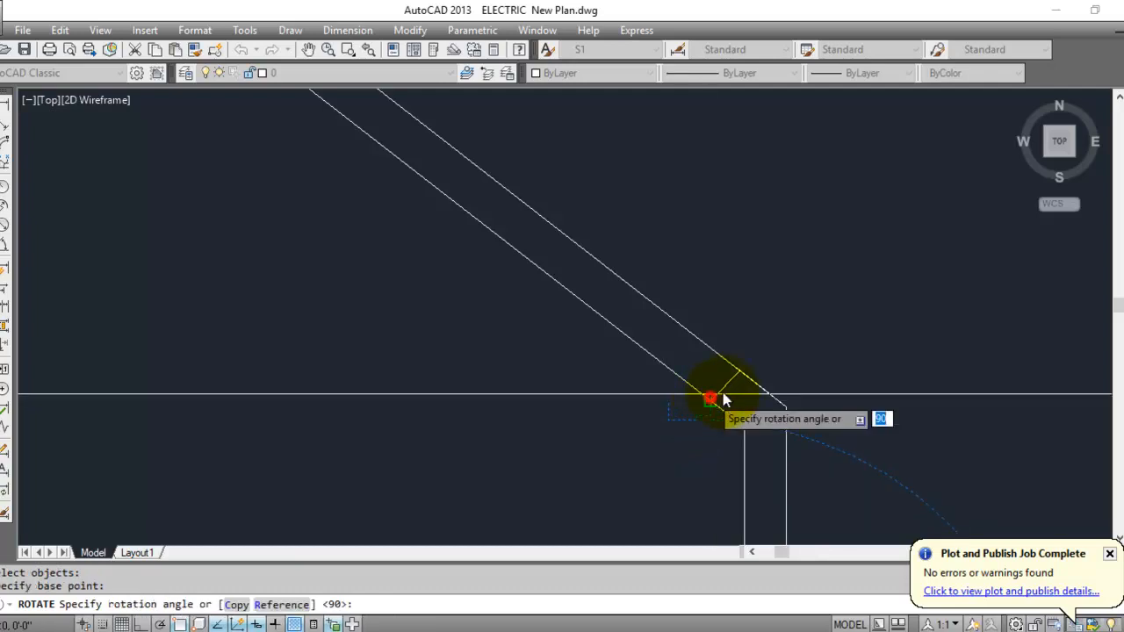
pyautogui.click(637, 505)
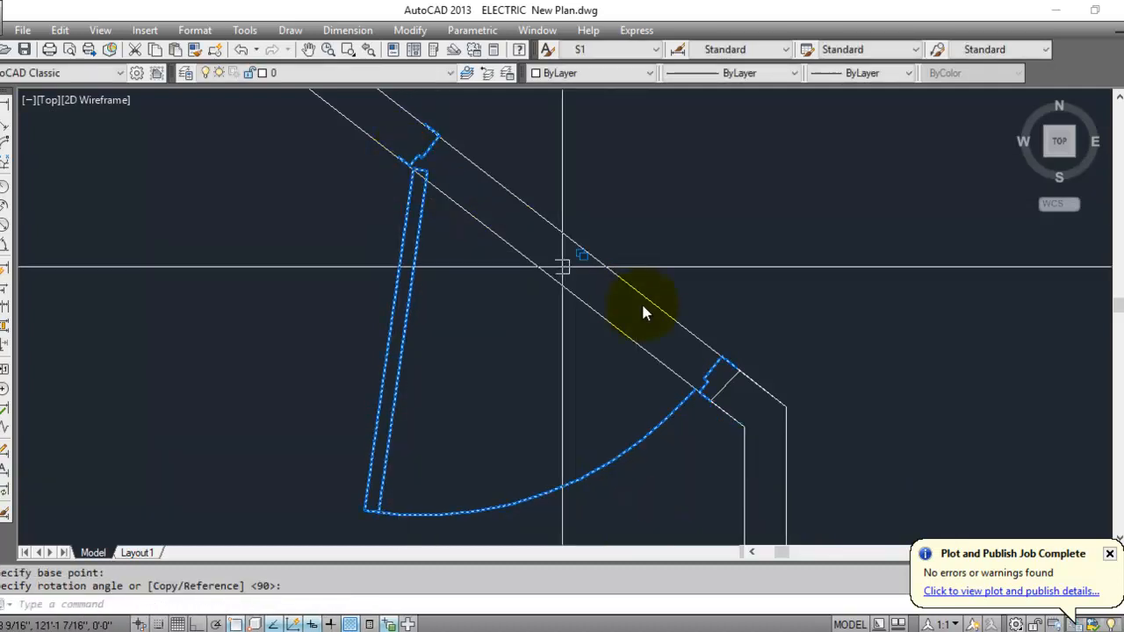
pyautogui.scroll(3, 767, 387)
pyautogui.scroll(-4, 655, 207)
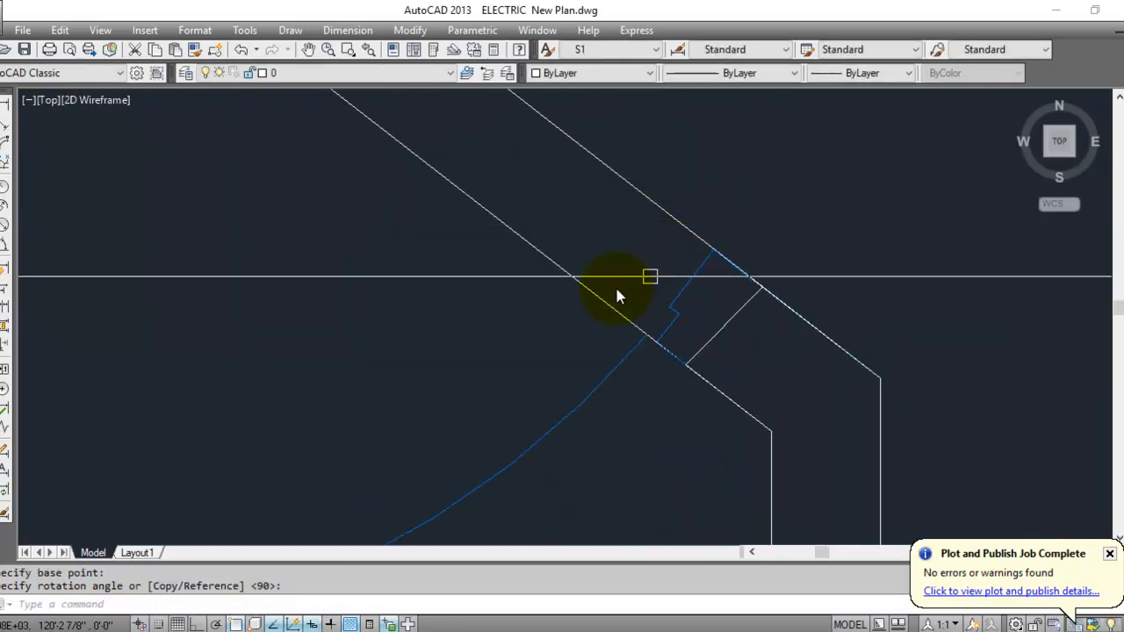
pyautogui.moveTo(356, 204); pyautogui.dragTo(416, 301, button='middle')
pyautogui.scroll(2, 346, 132)
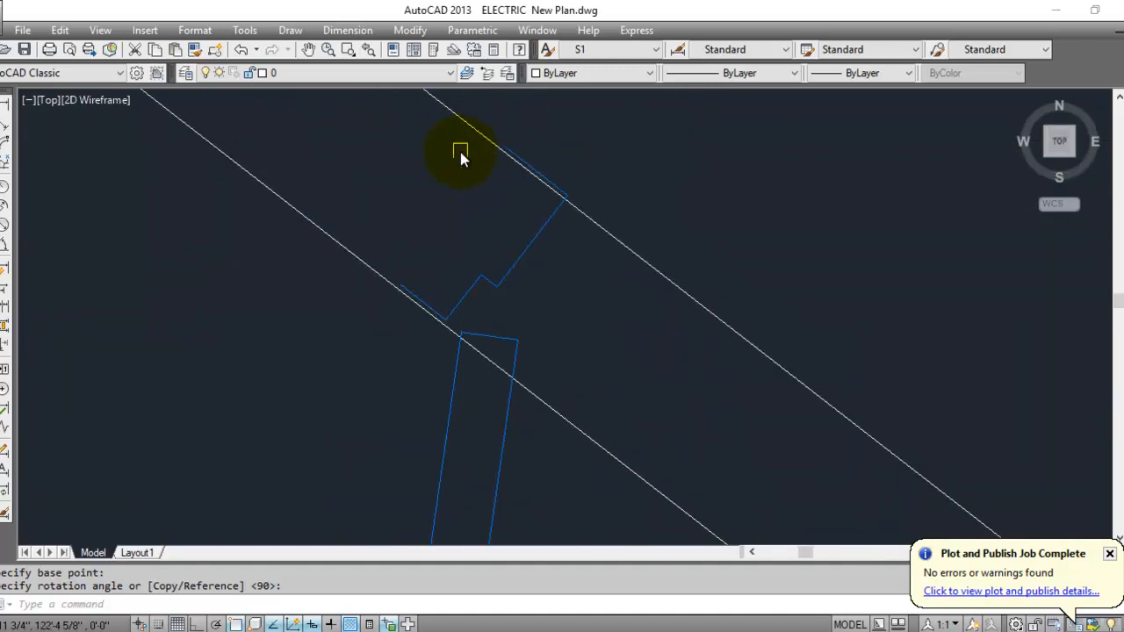
pyautogui.scroll(2, 460, 150)
pyautogui.write('ro')
pyautogui.press('Return')
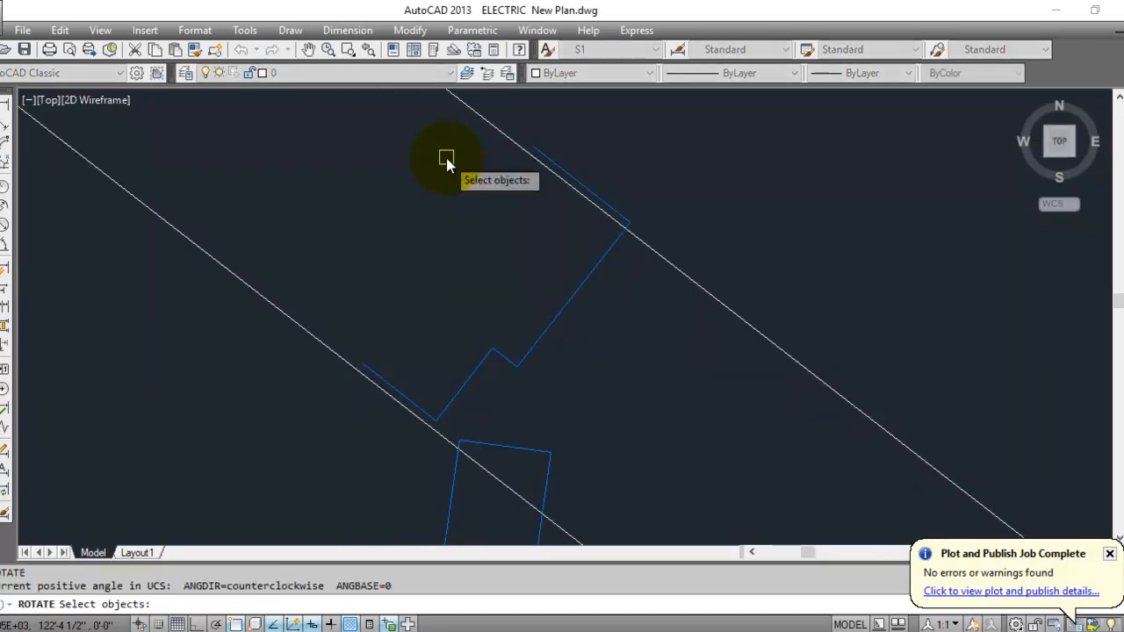
pyautogui.press('Escape')
pyautogui.press('Escape')
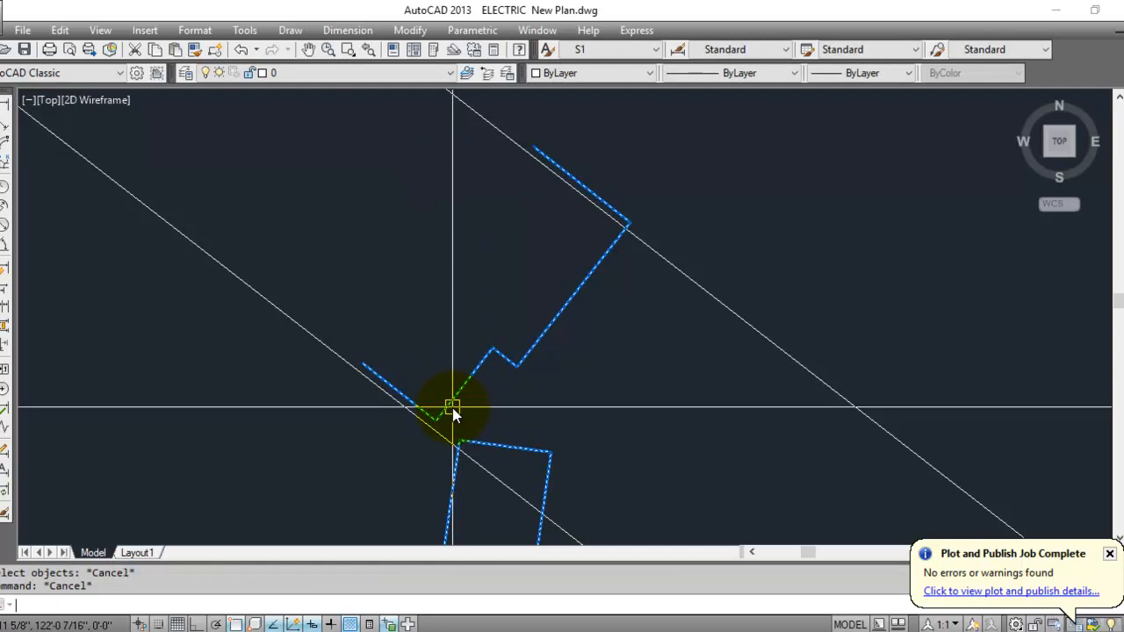
# Move the door slightly so that its hinge-side frame sits on the inner line of the diagonal wall.
pyautogui.write('m')
pyautogui.press('Return')
pyautogui.click(448, 408)
pyautogui.press('Return')
pyautogui.click(362, 372)
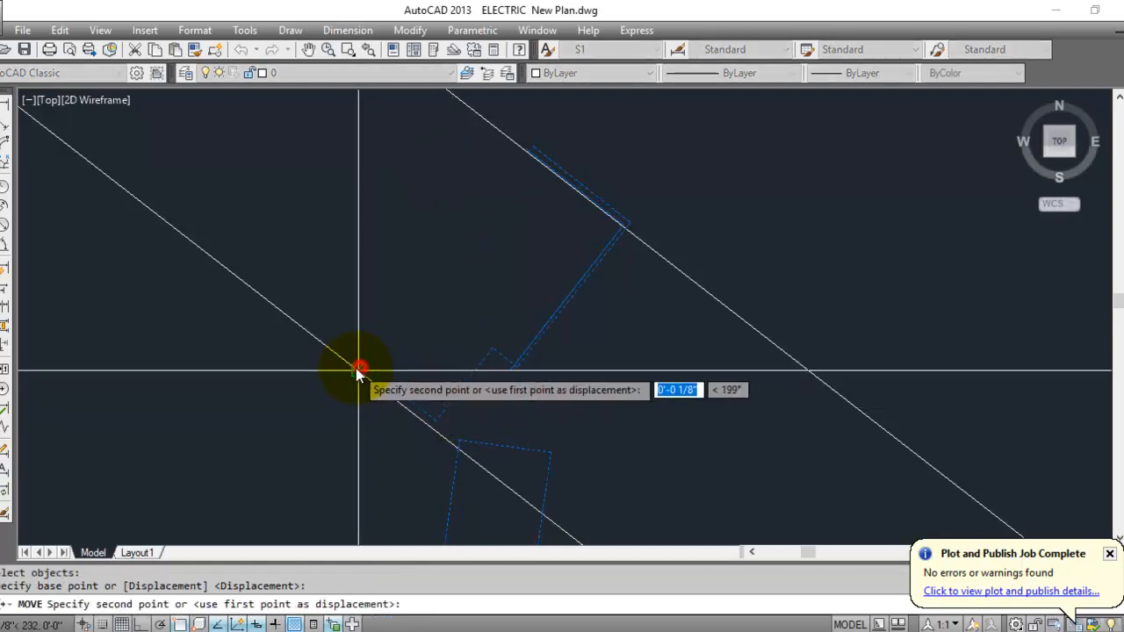
pyautogui.click(358, 369)
pyautogui.scroll(-4, 413, 316)
pyautogui.scroll(-3, 265, 270)
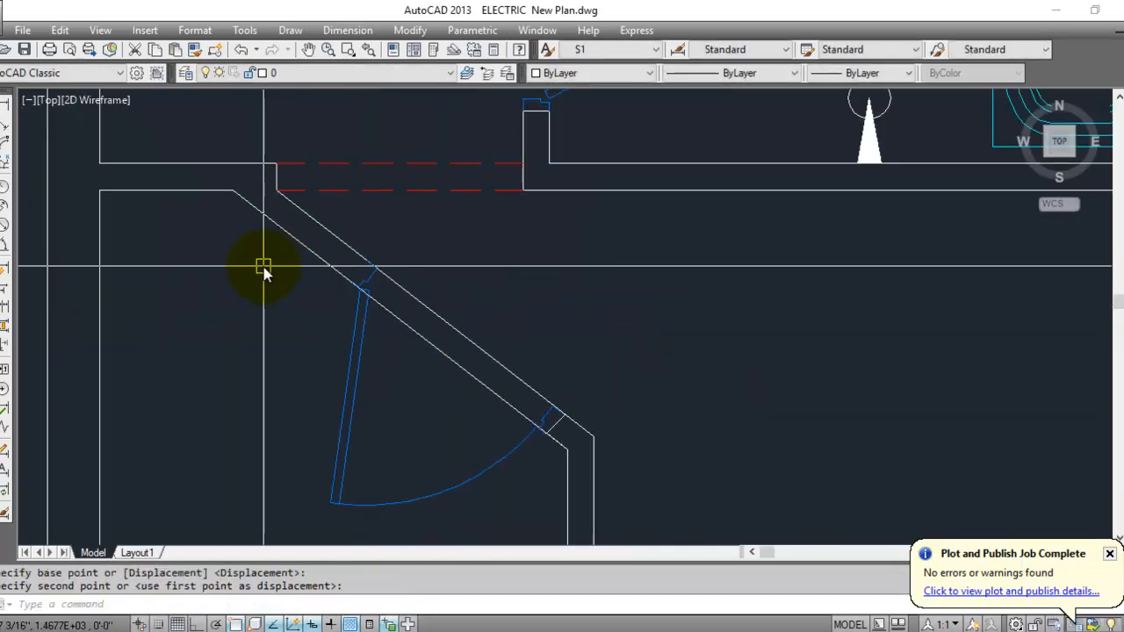
# Draw a jamb line across the diagonal wall between the two outer corners of the door's hinge-side frame.
pyautogui.scroll(3, 235, 329)
pyautogui.press('Escape')
pyautogui.press('Escape')
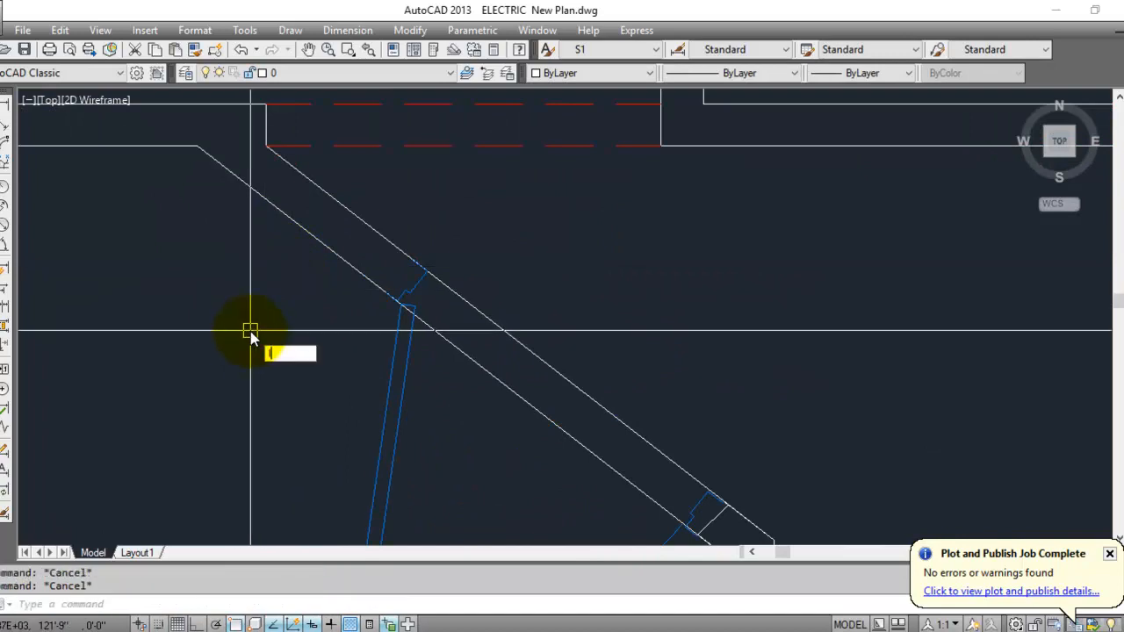
pyautogui.write('l')
pyautogui.press('Return')
pyautogui.scroll(4, 391, 299)
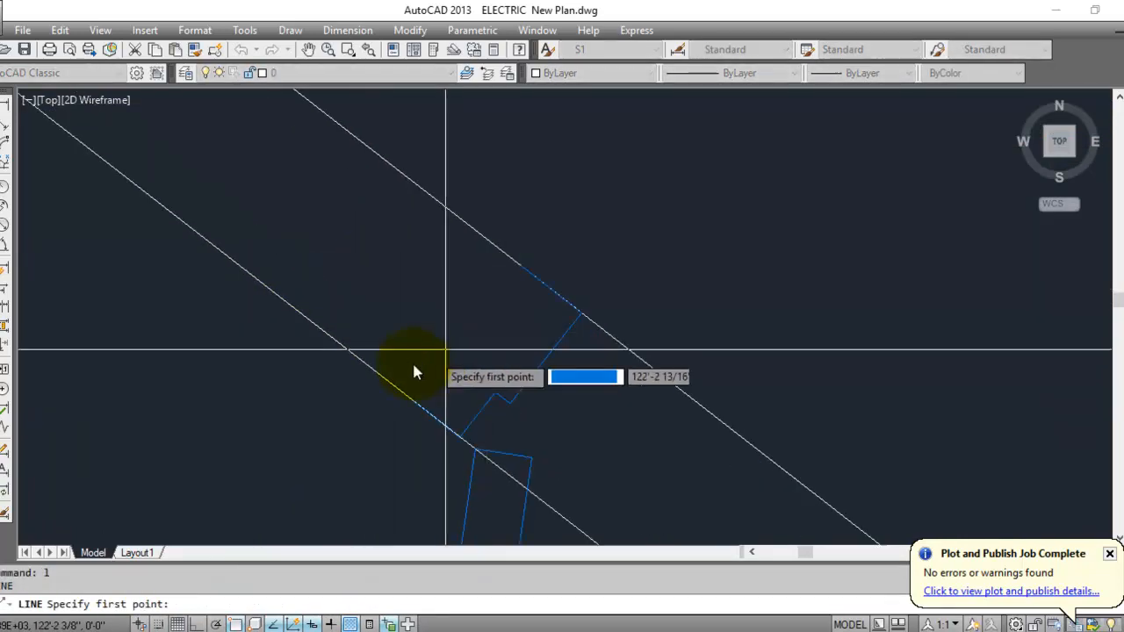
pyautogui.click(413, 402)
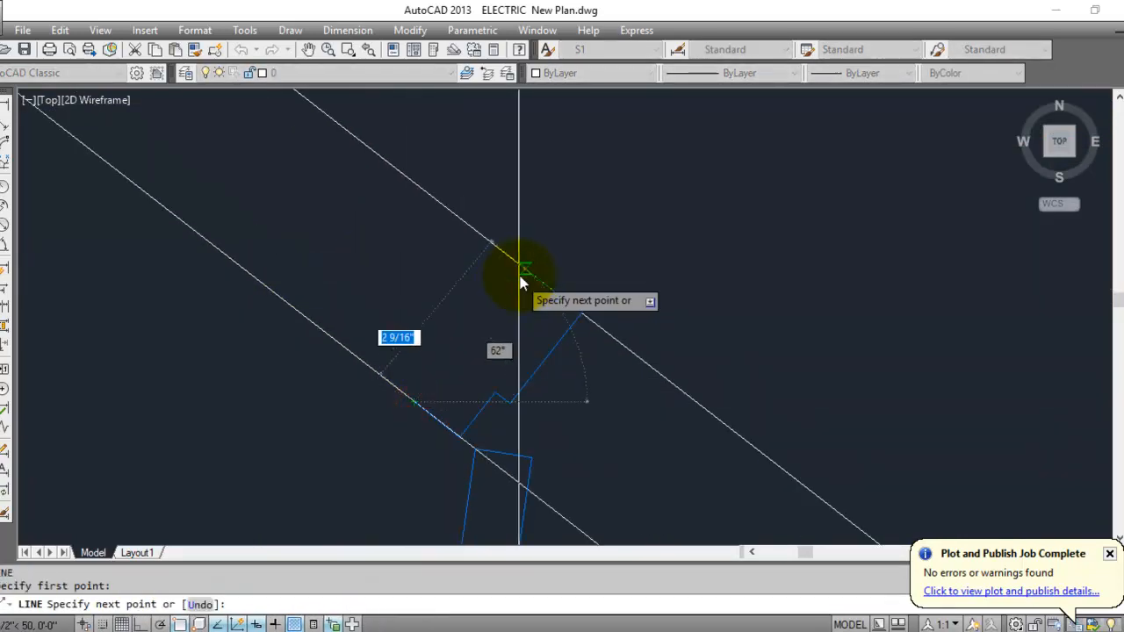
pyautogui.scroll(-5, 522, 275)
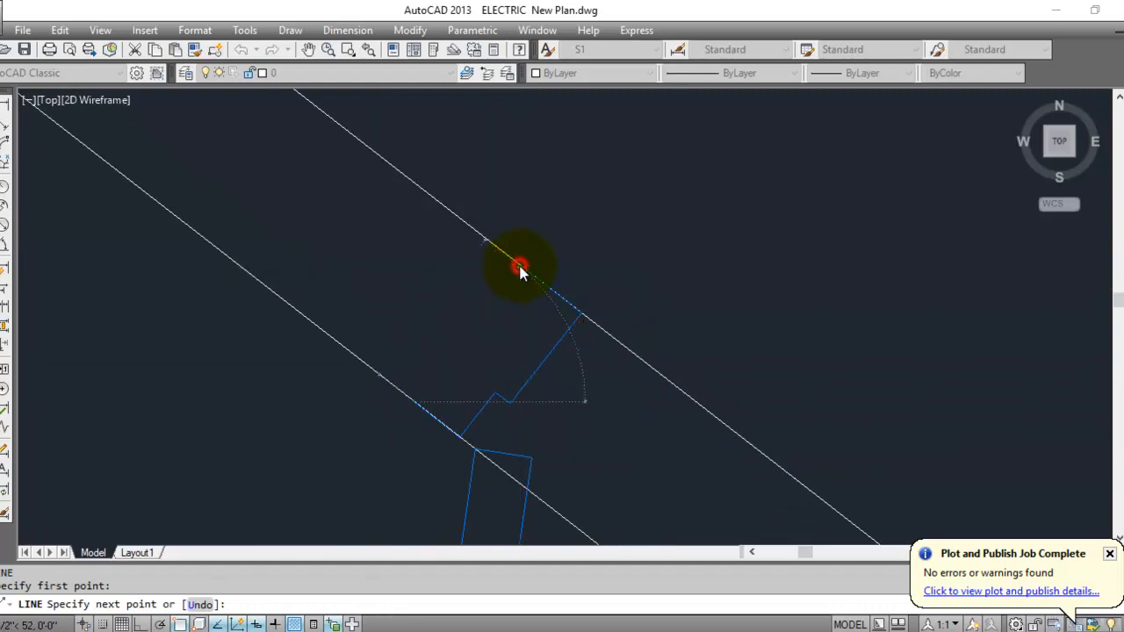
pyautogui.click(494, 268)
pyautogui.press('Escape')
pyautogui.press('Escape')
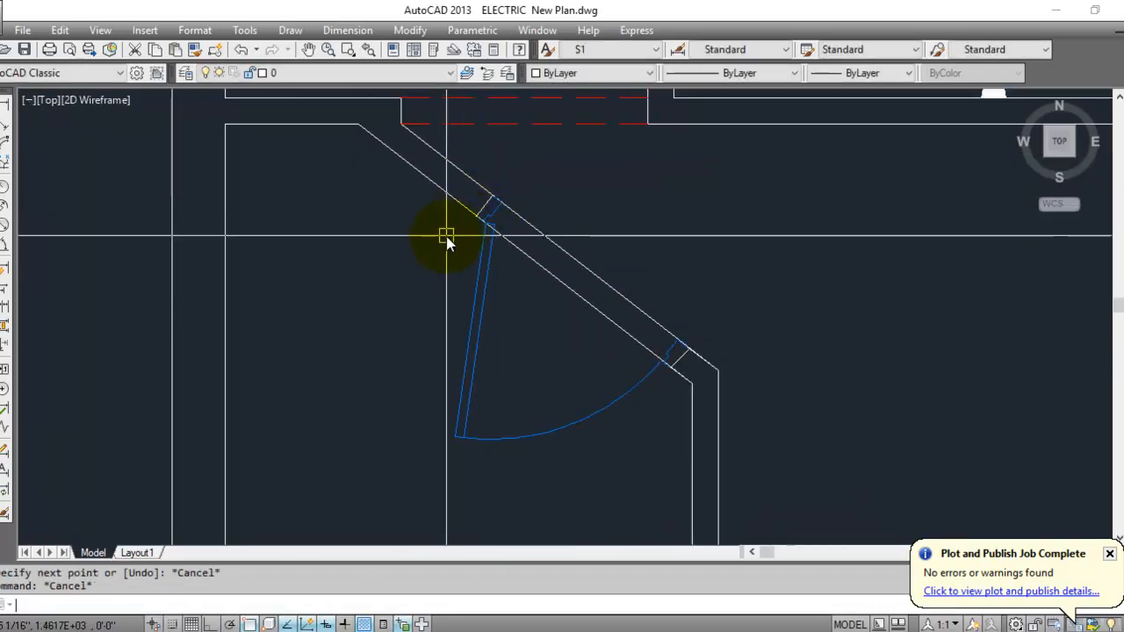
# Mirror the door about a line from the outer end of the lower jamb line, erasing the original, to reverse its hinge side.
pyautogui.write('MI')
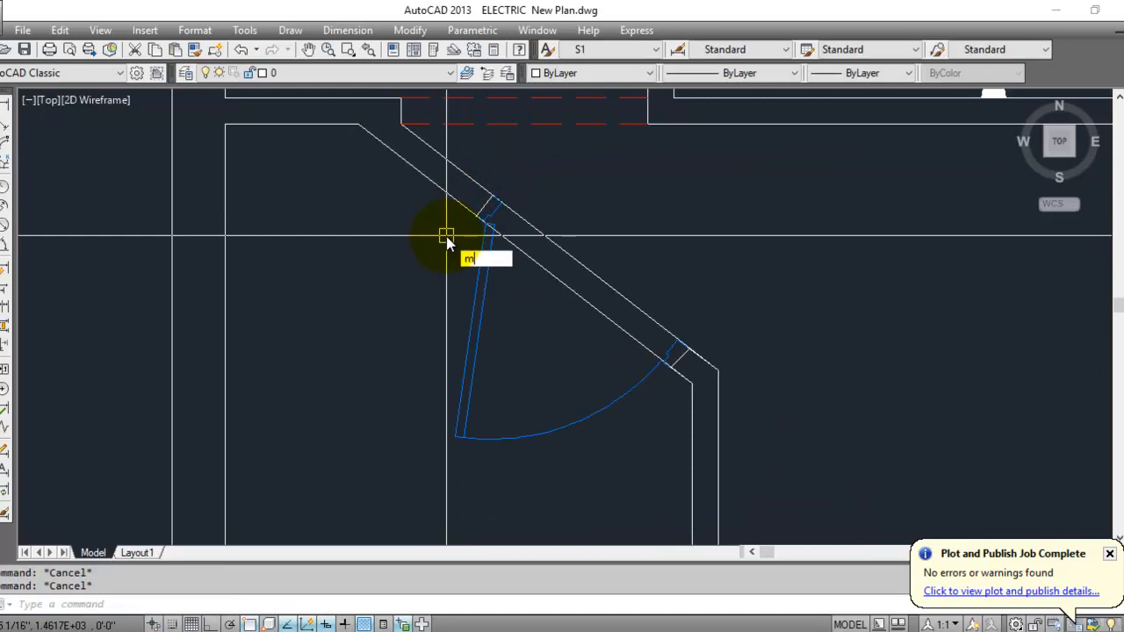
pyautogui.press('Return')
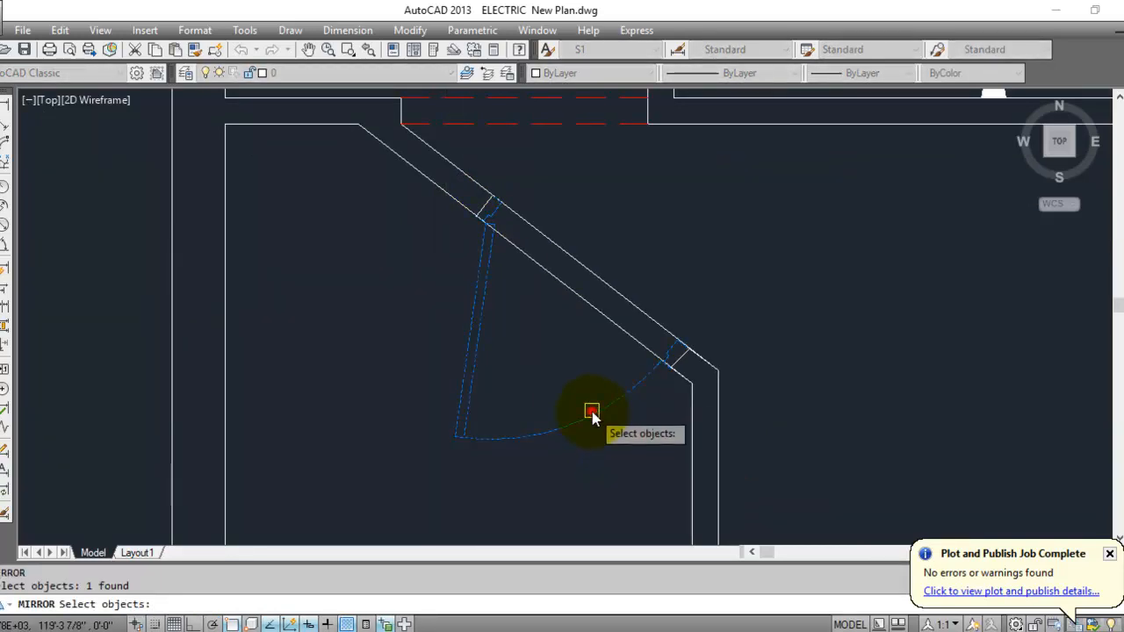
pyautogui.click(689, 351)
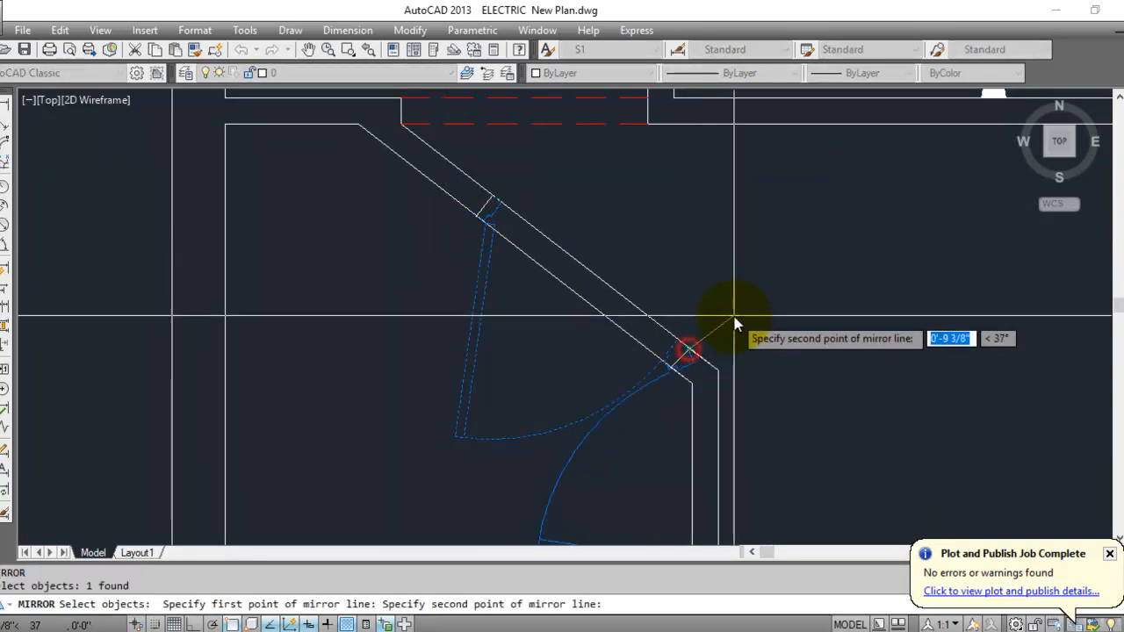
pyautogui.click(719, 315)
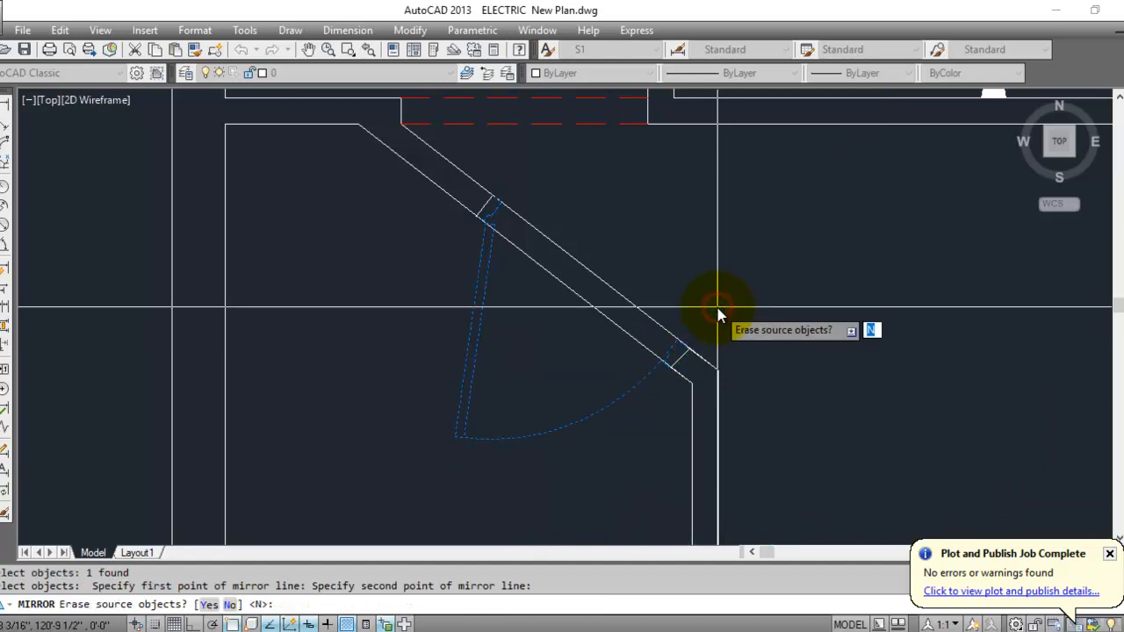
pyautogui.press('Return')
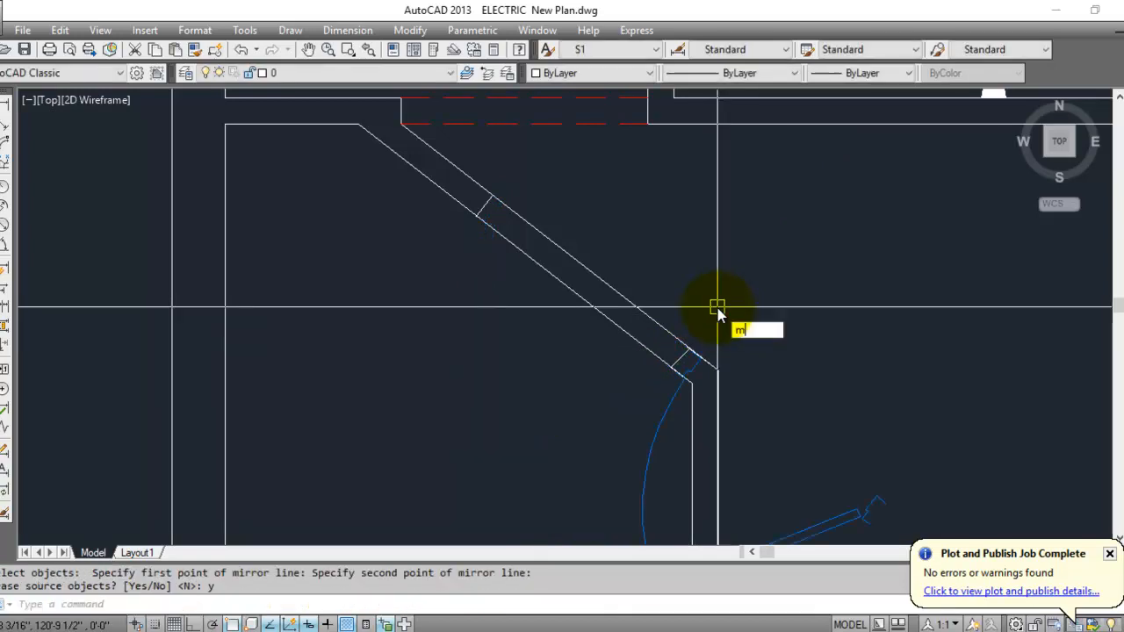
# Move the mirrored door by its frame corner onto the outer end of the upper jamb line so it fills the opening.
pyautogui.write('m')
pyautogui.press('Return')
pyautogui.click(868, 512)
pyautogui.press('Return')
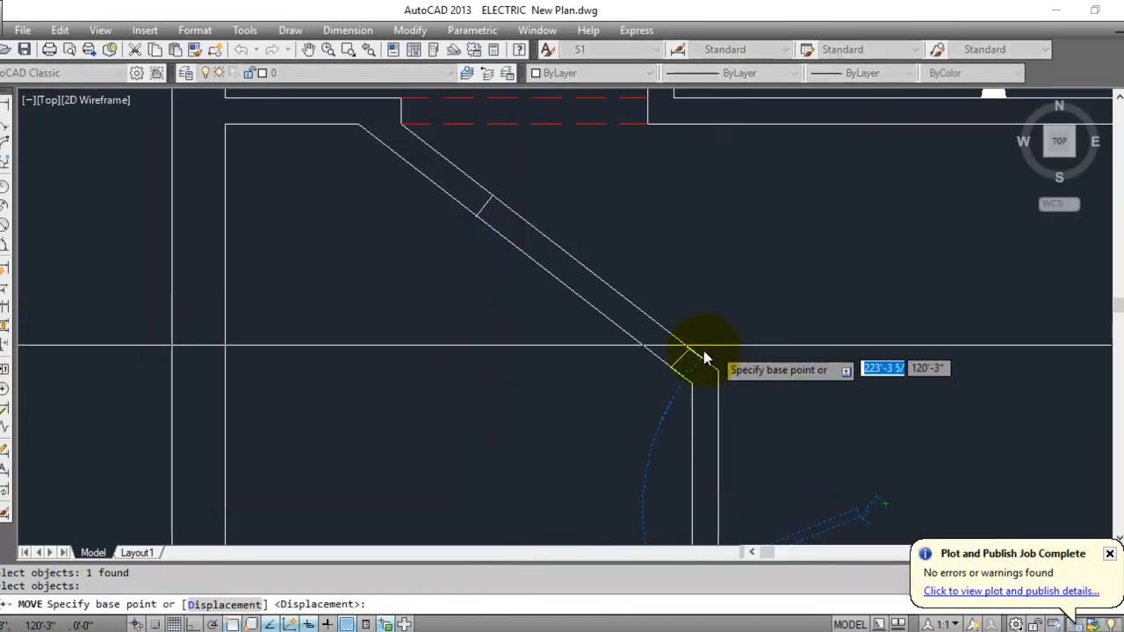
pyautogui.scroll(5, 704, 350)
pyautogui.click(691, 371)
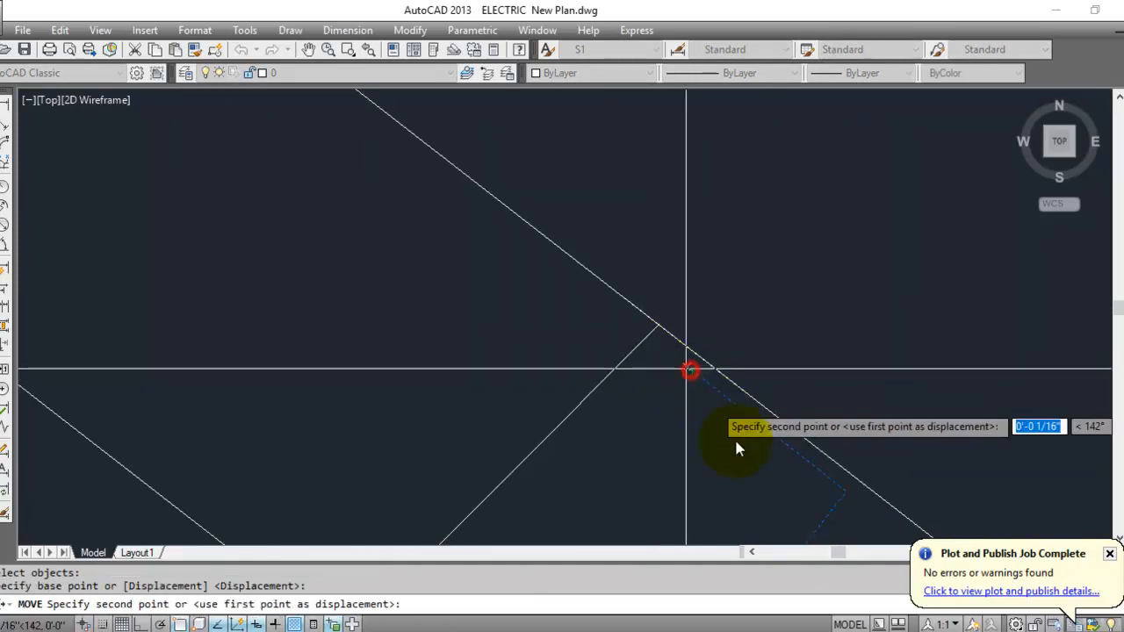
pyautogui.scroll(-6, 736, 442)
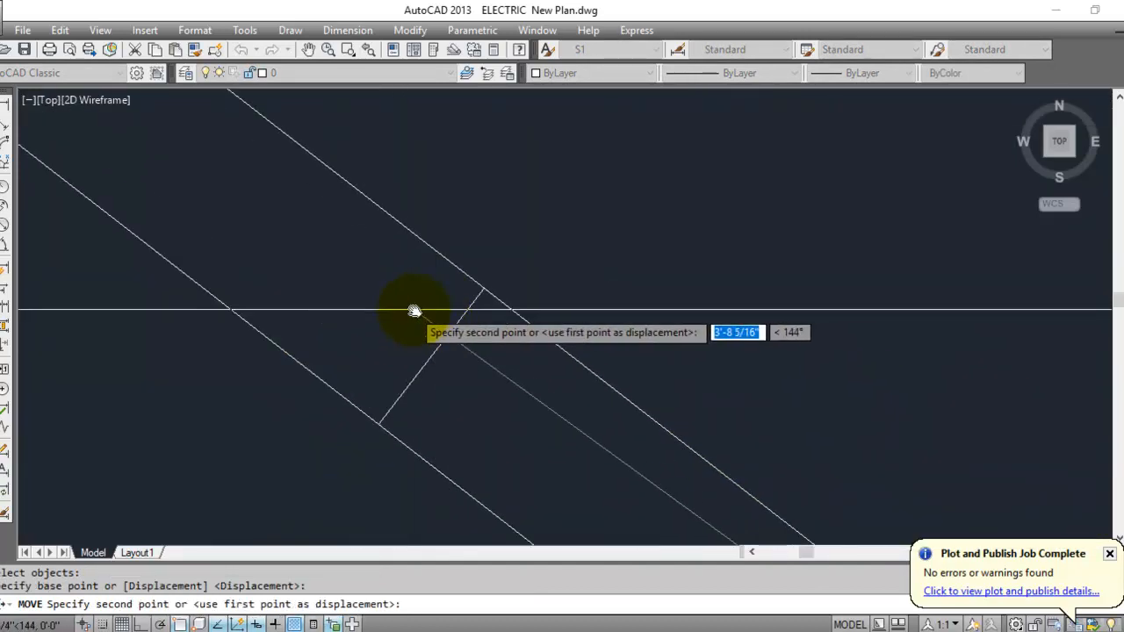
pyautogui.click(484, 287)
pyautogui.scroll(-5, 373, 241)
pyautogui.moveTo(625, 390); pyautogui.dragTo(607, 307, button='middle')
pyautogui.press('Escape')
pyautogui.press('Escape')
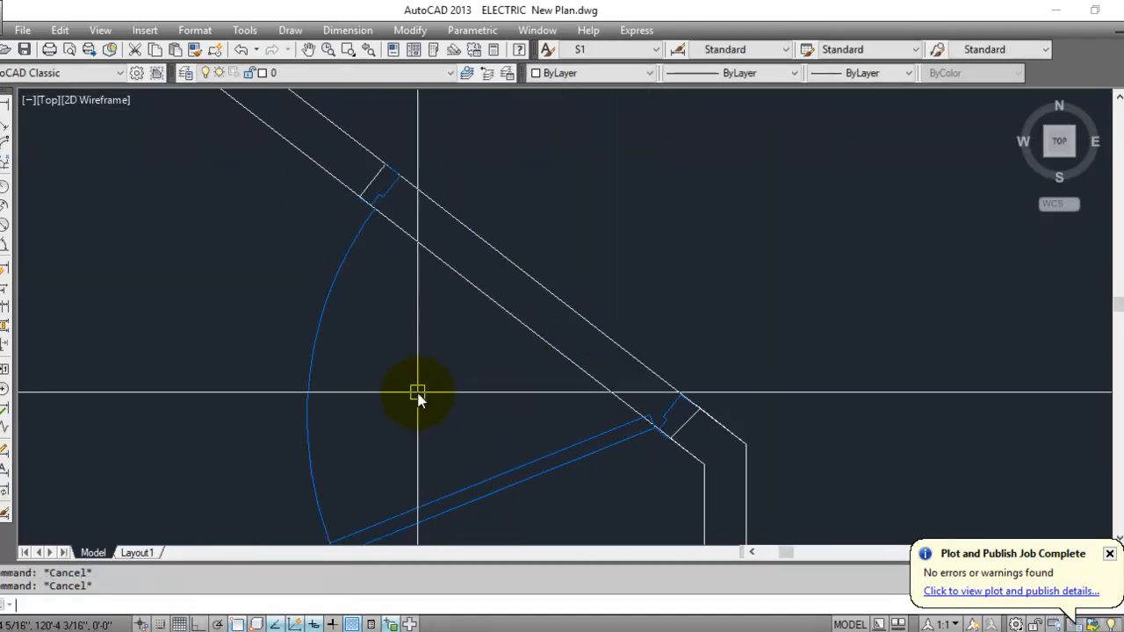
# Trim both diagonal wall lines between the two jamb lines to cut the door opening.
pyautogui.write('tr')
pyautogui.press('Return')
pyautogui.click(692, 425)
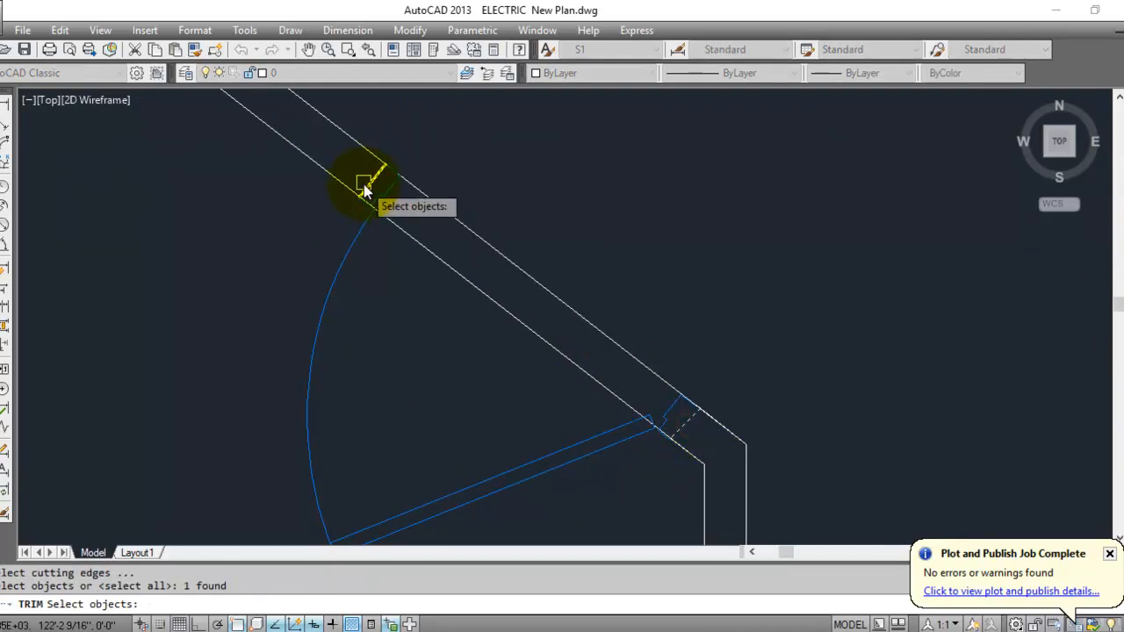
pyautogui.press('Return')
pyautogui.click(547, 244)
pyautogui.click(479, 324)
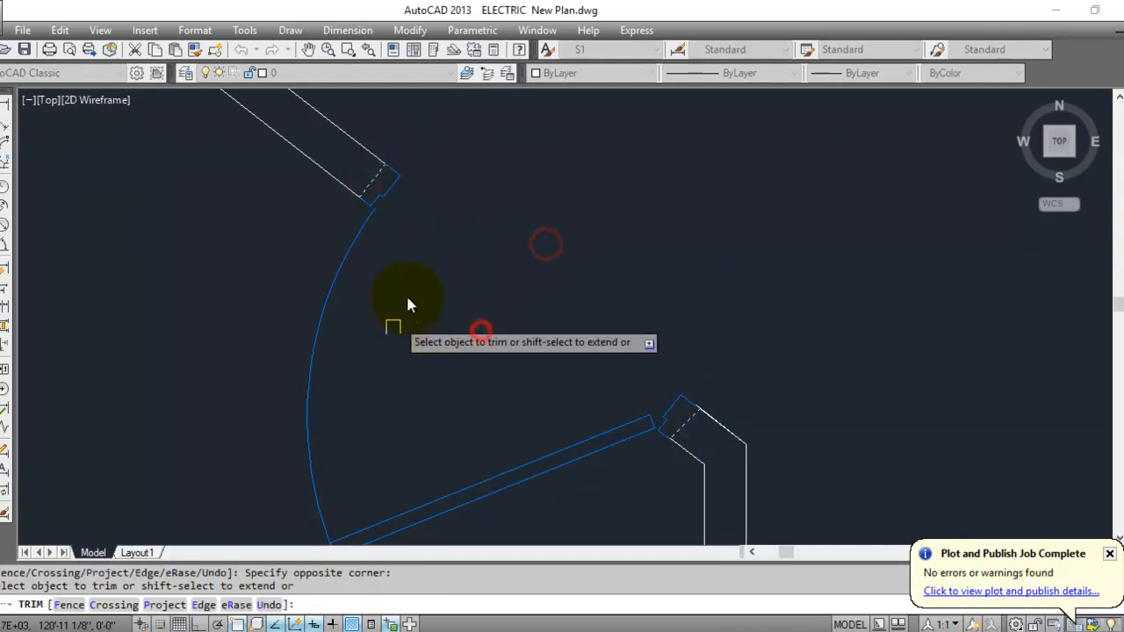
pyautogui.press('Escape')
# Examine the room behind the diagonal door and the walls around it.
pyautogui.scroll(-2, 552, 271)
pyautogui.scroll(-4, 585, 217)
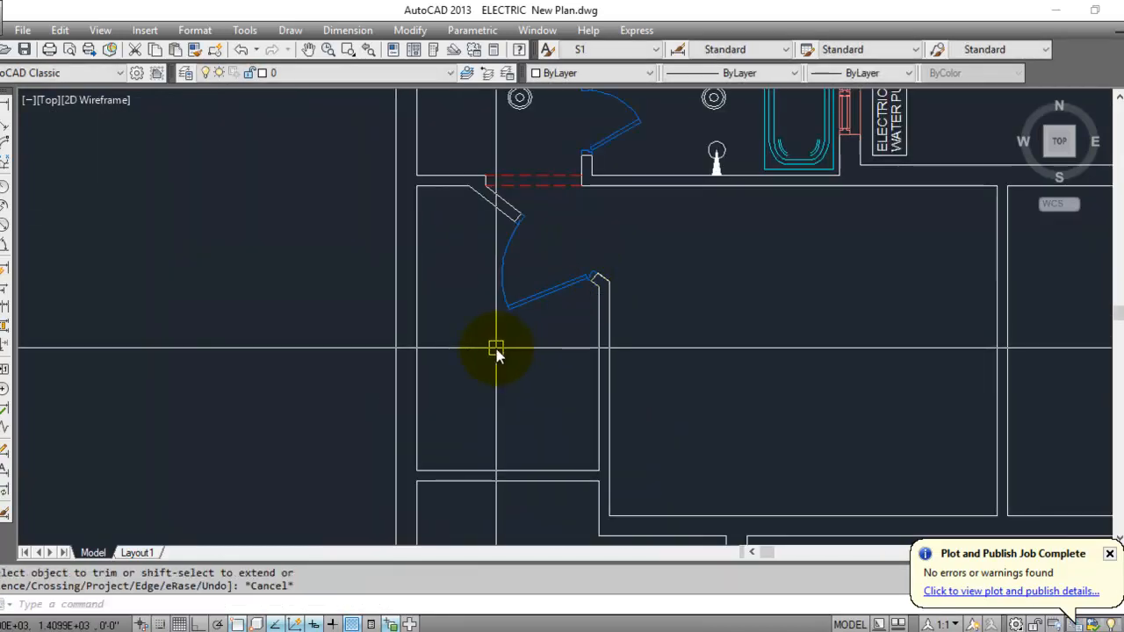
pyautogui.moveTo(498, 268); pyautogui.dragTo(490, 378, button='middle')
pyautogui.scroll(4, 463, 279)
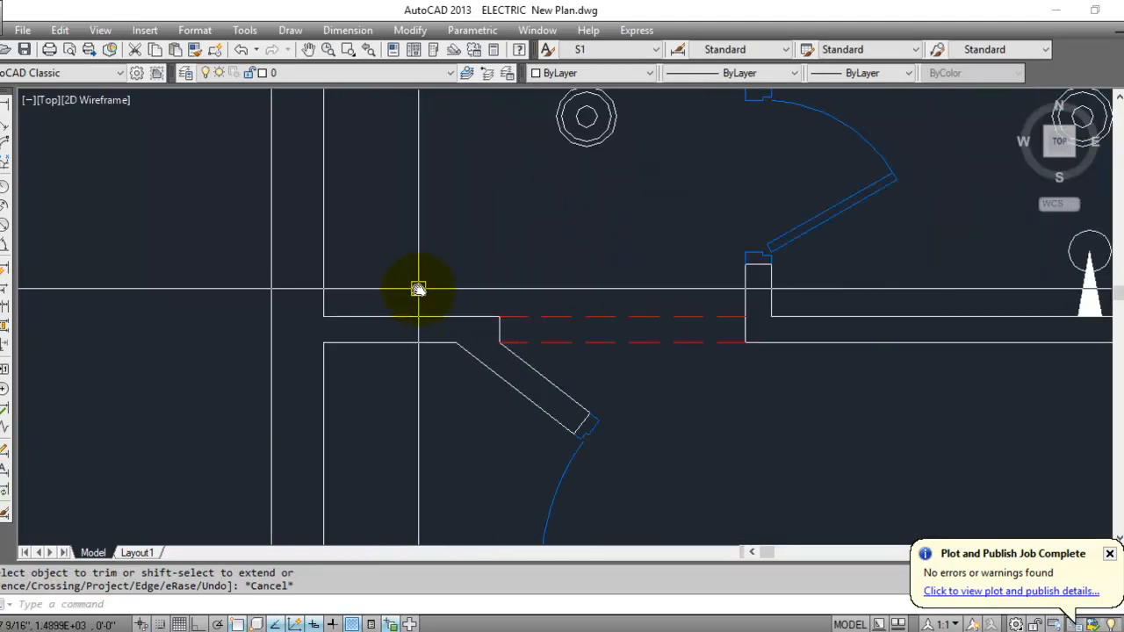
pyautogui.scroll(-6, 454, 176)
pyautogui.scroll(3, 448, 289)
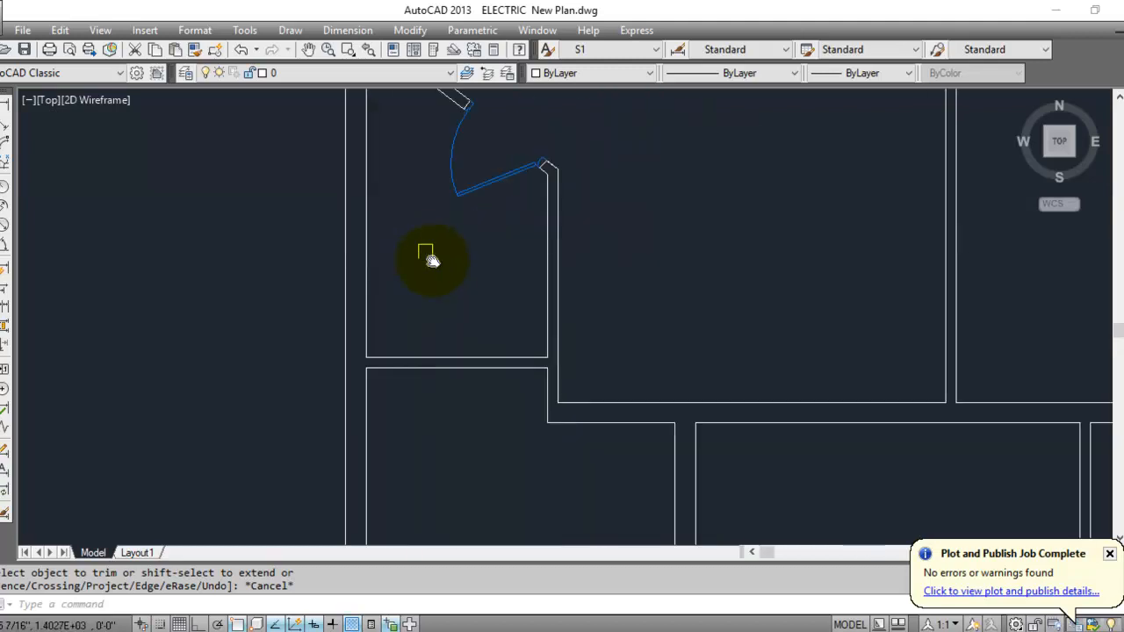
pyautogui.moveTo(442, 251); pyautogui.dragTo(451, 390, button='middle')
pyautogui.press('Escape')
pyautogui.click(452, 400)
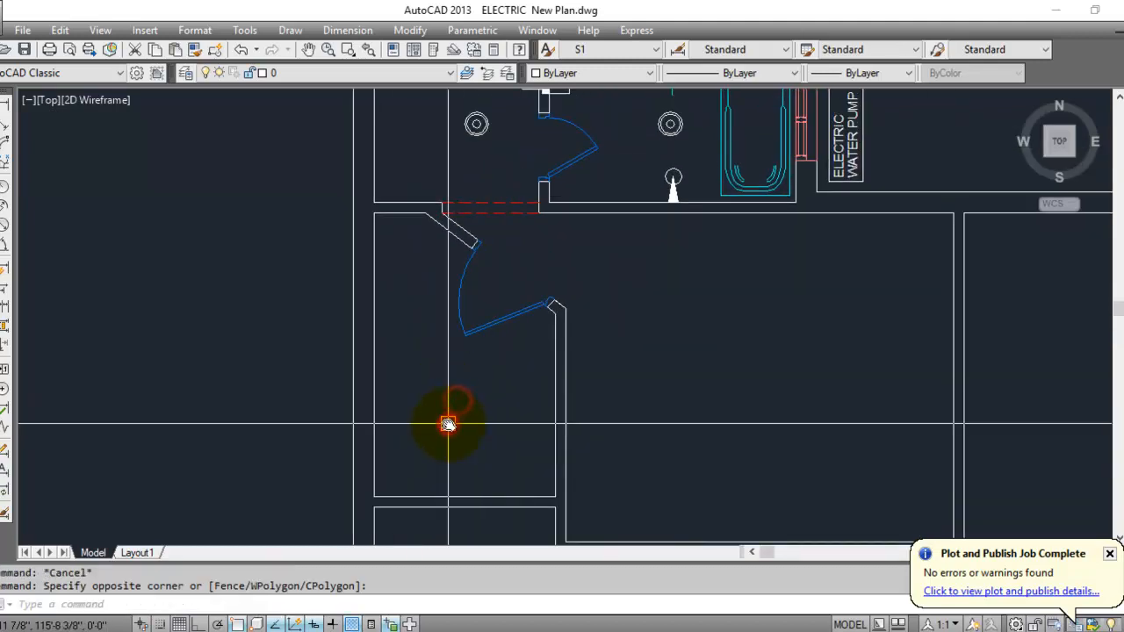
# Copy the circle-and-solid-triangle symbol from the bathroom's lower wall to the left wall of the room with the diagonal door.
pyautogui.scroll(-4, 448, 424)
pyautogui.scroll(8, 557, 352)
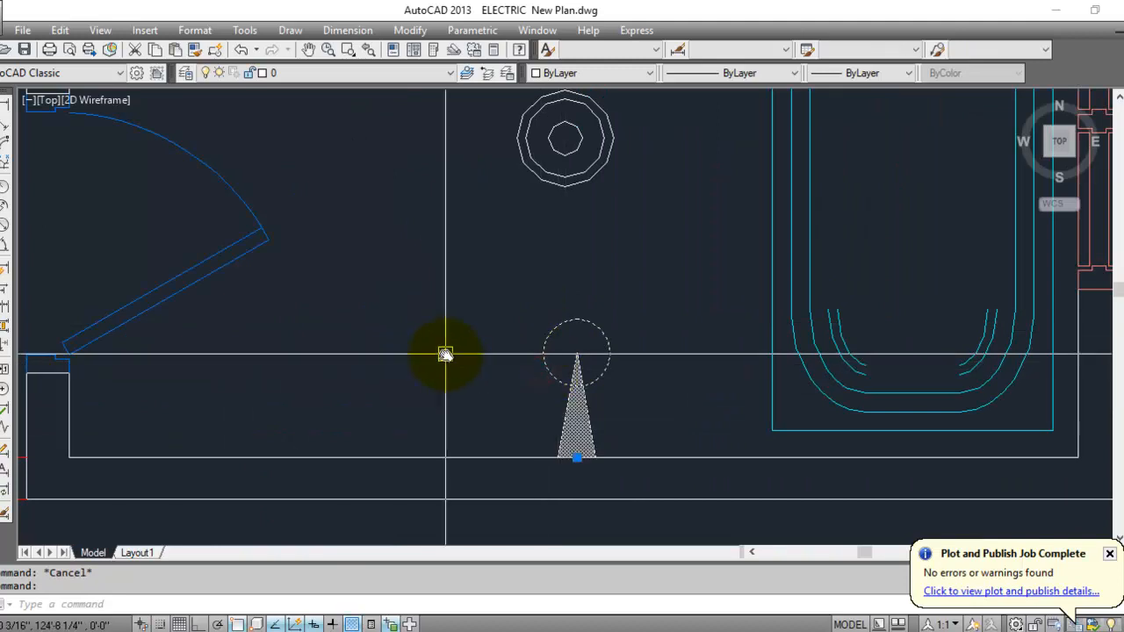
pyautogui.write('o')
pyautogui.press('Return')
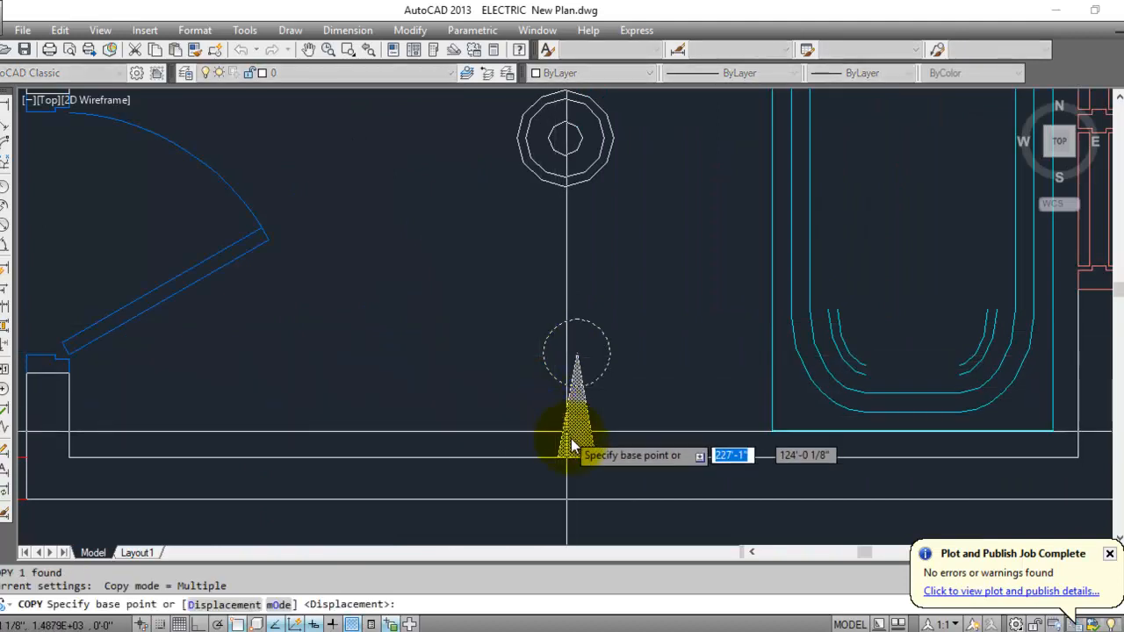
pyautogui.click(581, 455)
pyautogui.scroll(-5, 501, 450)
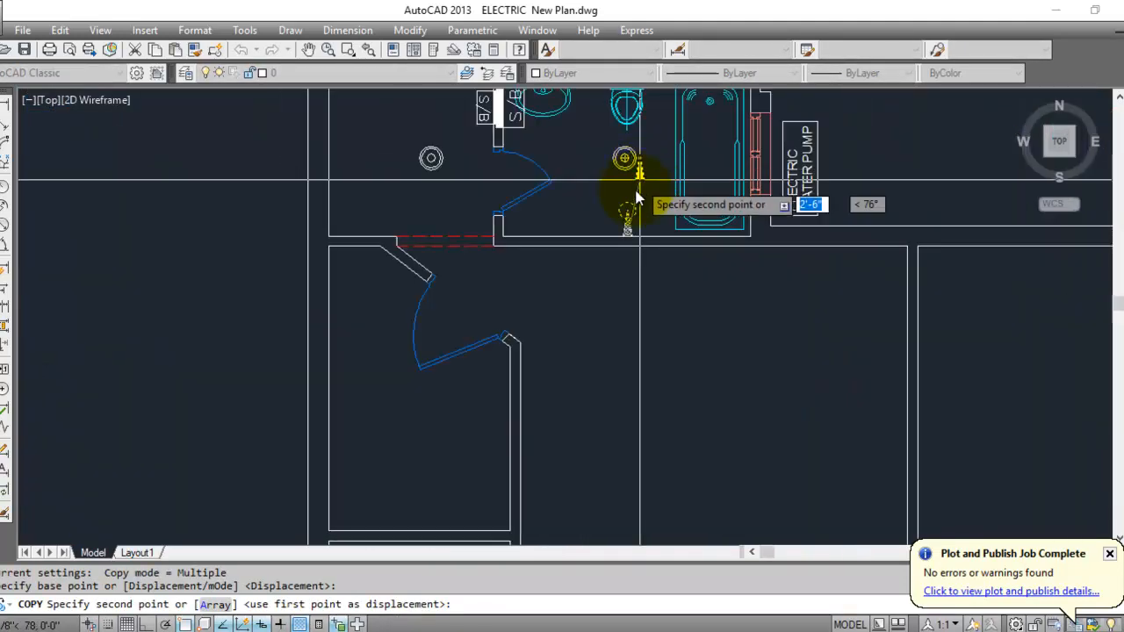
pyautogui.moveTo(475, 420); pyautogui.dragTo(544, 288, button='middle')
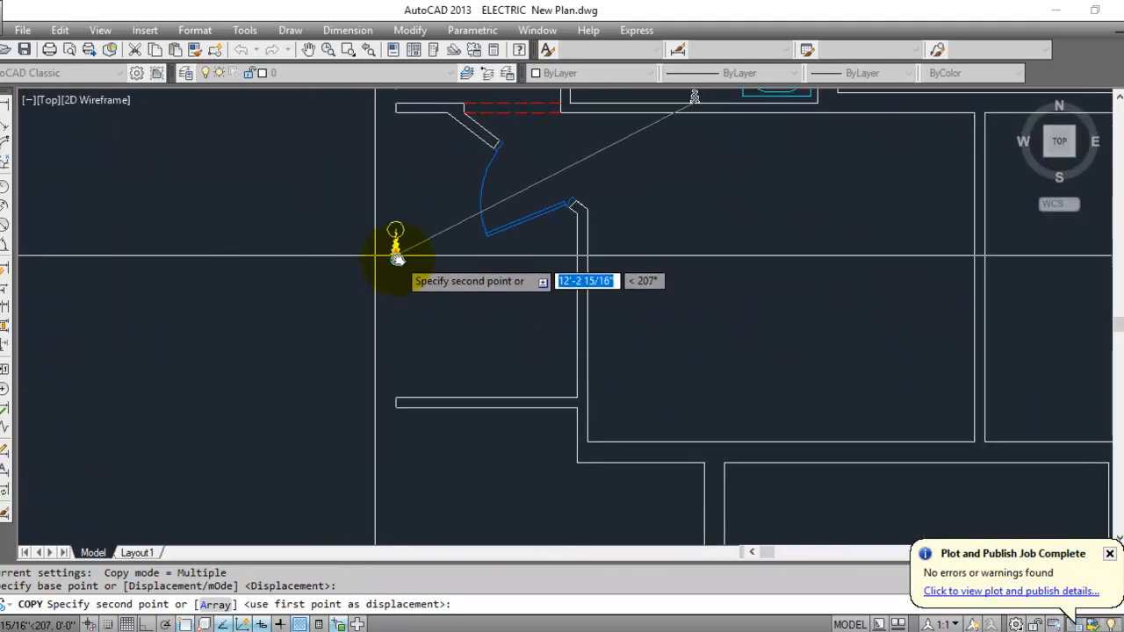
pyautogui.click(396, 256)
pyautogui.press('Escape')
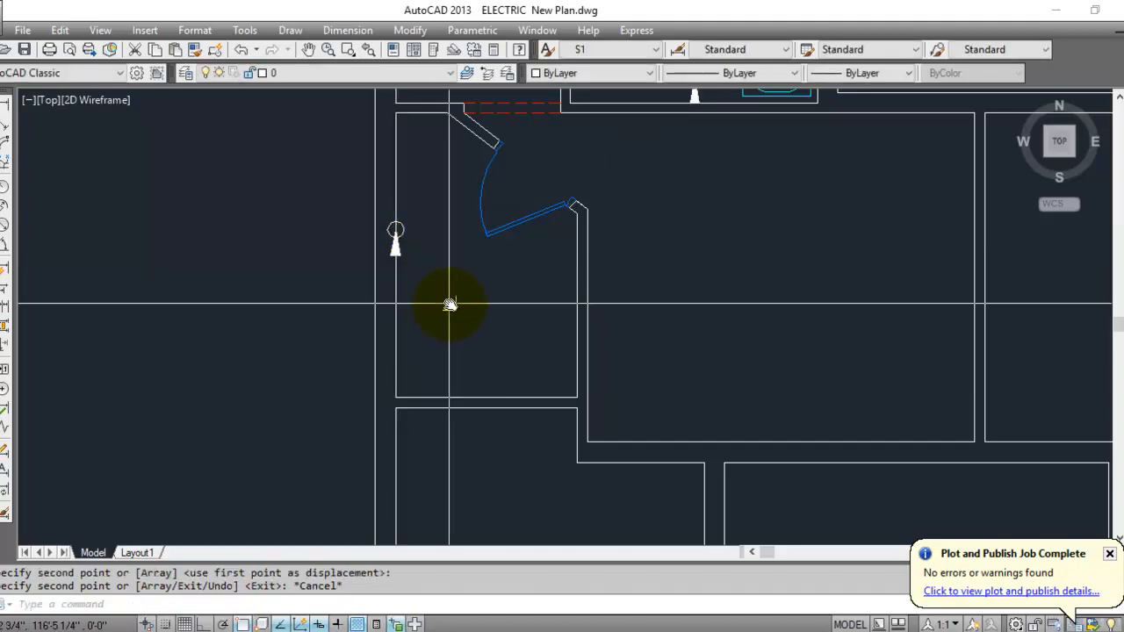
# Rotate the copied symbol about its base midpoint so that it points horizontally from the left wall into the room.
pyautogui.write('o')
pyautogui.press('Return')
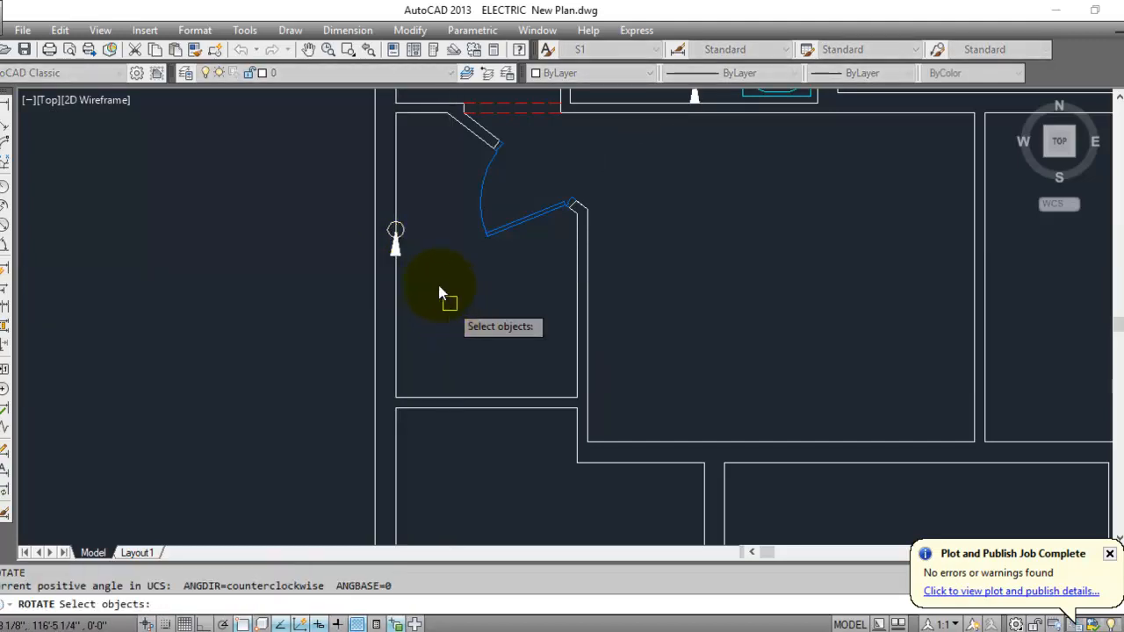
pyautogui.scroll(4, 400, 222)
pyautogui.click(396, 231)
pyautogui.press('Return')
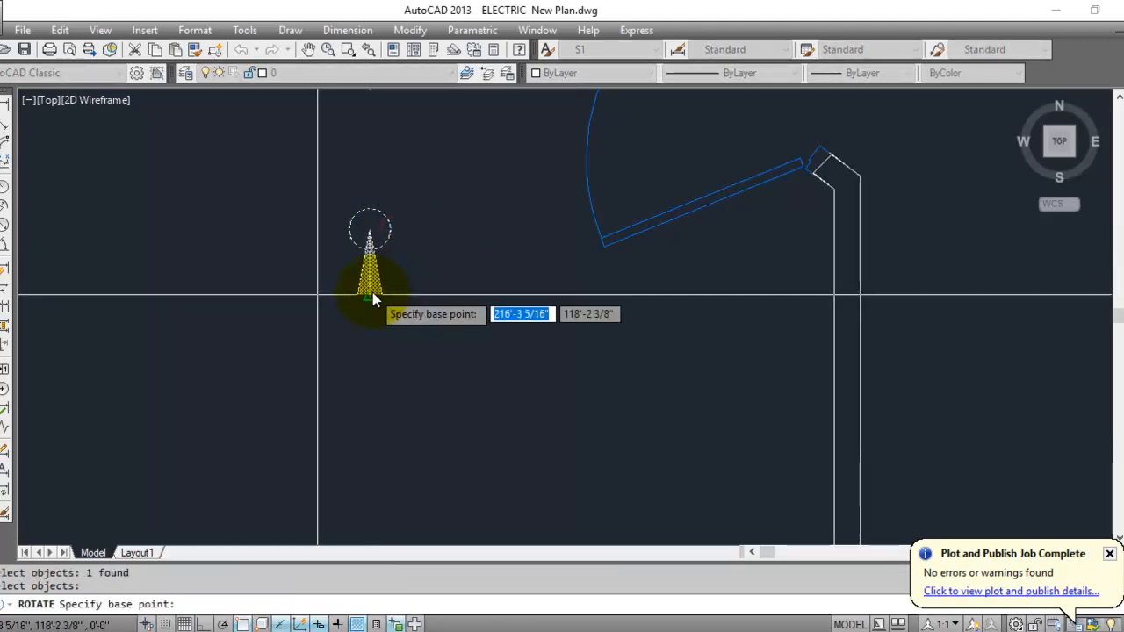
pyautogui.click(370, 294)
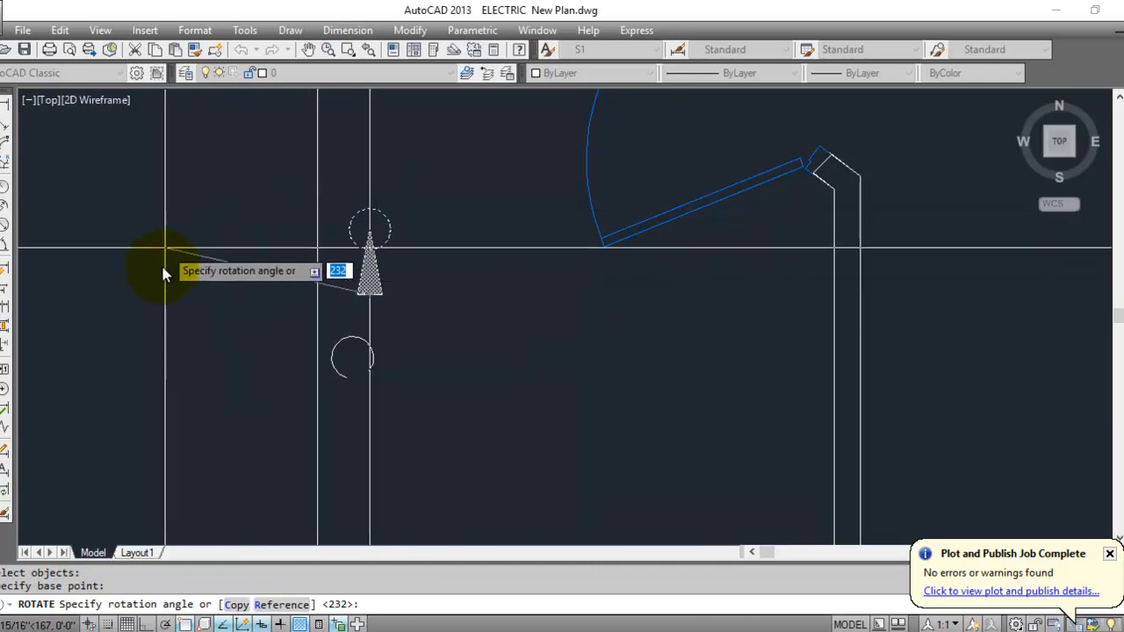
pyautogui.click(405, 479)
pyautogui.scroll(-4, 404, 467)
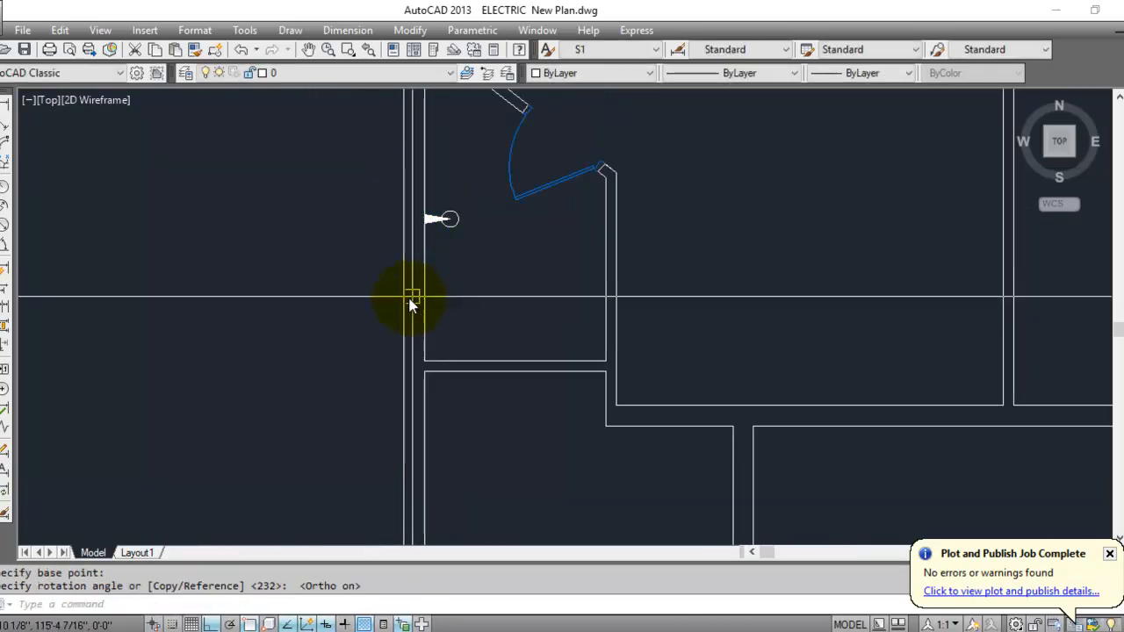
# Move the rotated symbol a short distance straight down along the left wall and save the drawing.
pyautogui.moveTo(409, 233); pyautogui.dragTo(338, 364, button='middle')
pyautogui.press('Escape')
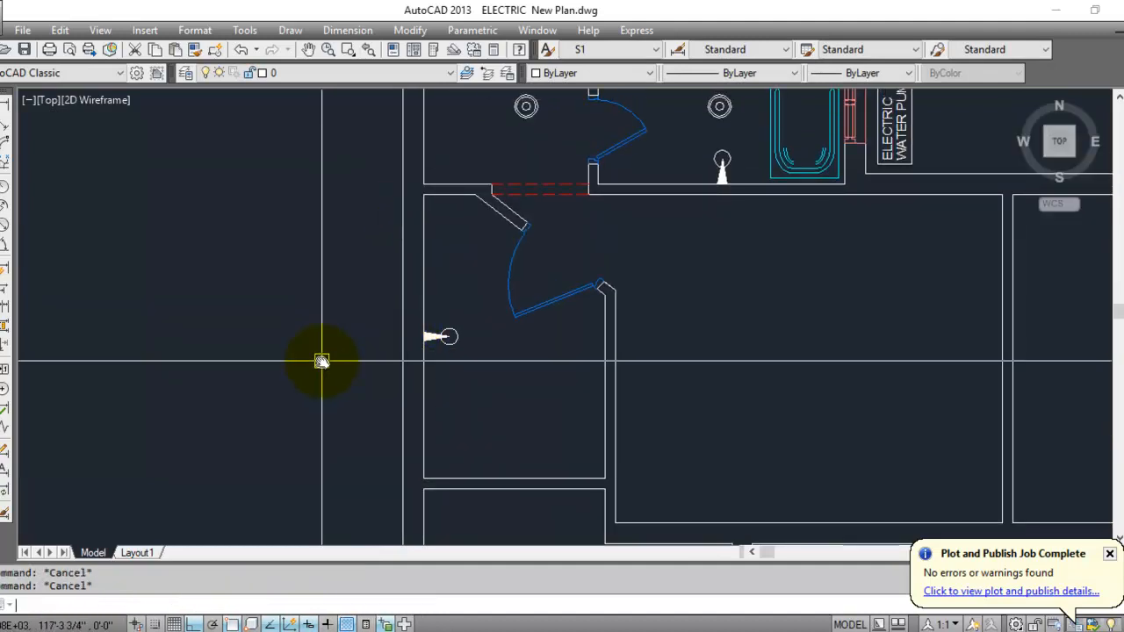
pyautogui.press('Return')
pyautogui.scroll(1, 457, 337)
pyautogui.click(457, 337)
pyautogui.scroll(-1, 469, 246)
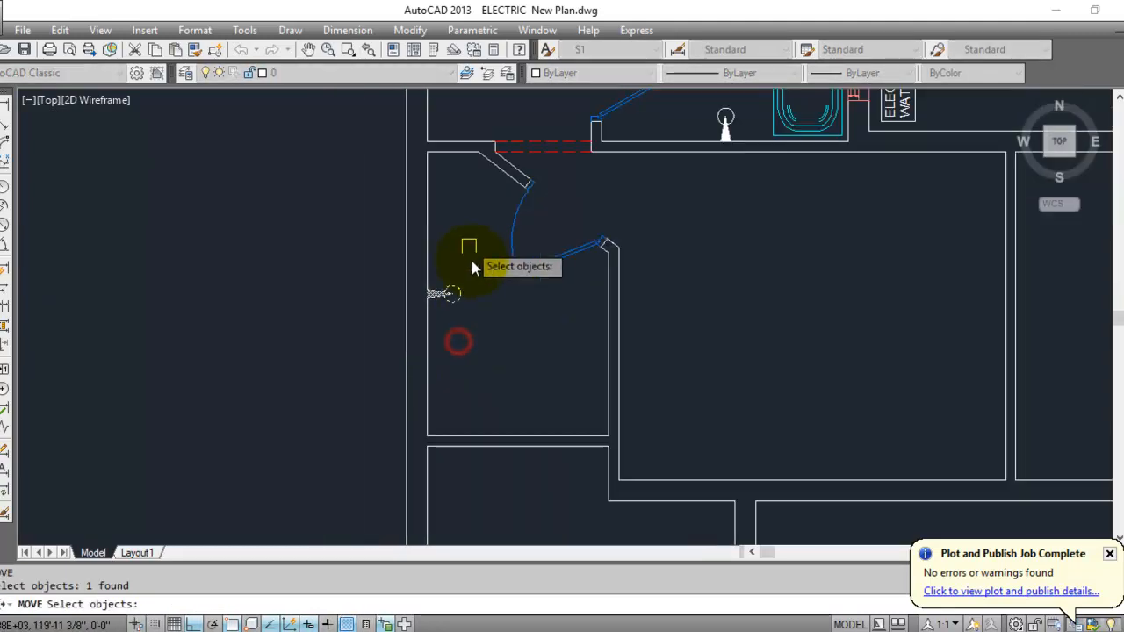
pyautogui.scroll(1, 455, 338)
pyautogui.press('Return')
pyautogui.click(489, 319)
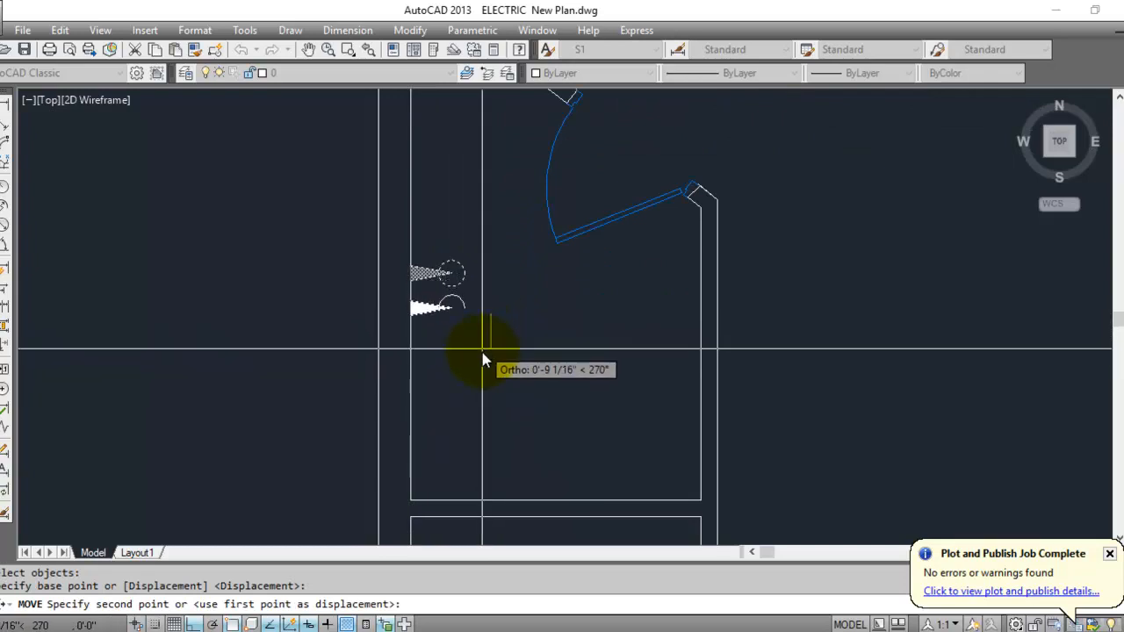
pyautogui.press('Escape')
pyautogui.click(546, 354)
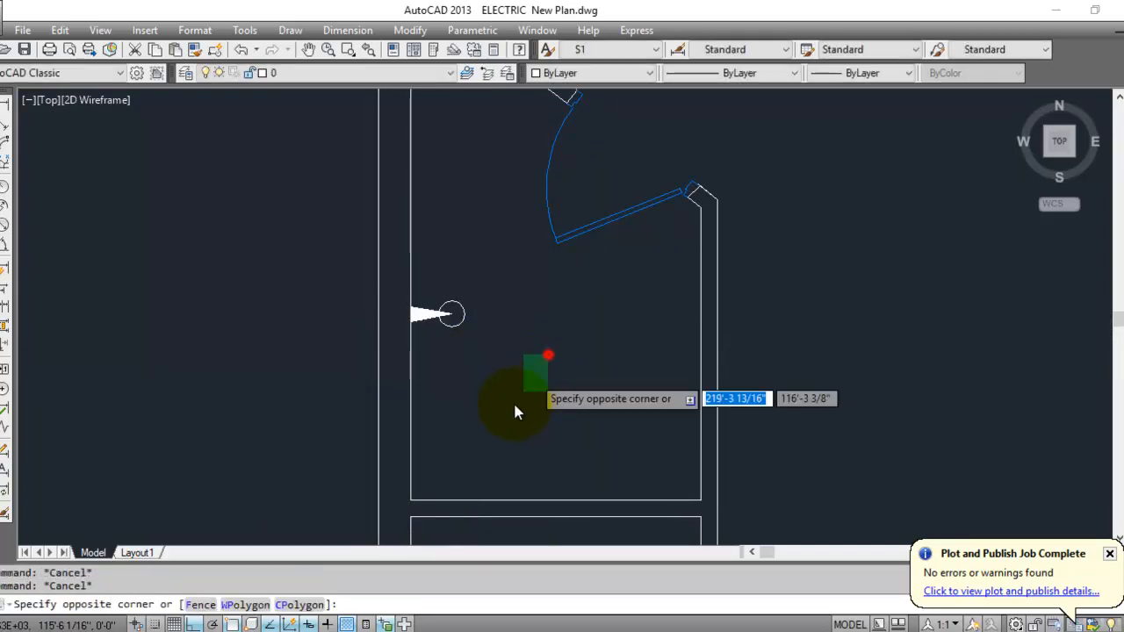
pyautogui.click(513, 406)
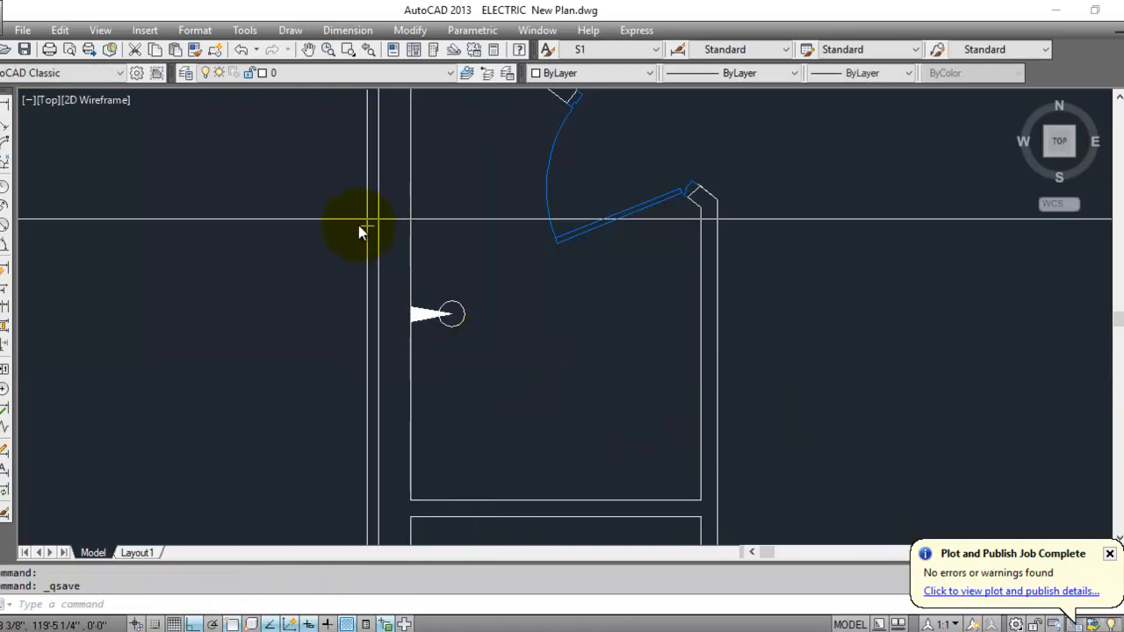
pyautogui.scroll(-4, 351, 312)
pyautogui.scroll(4, 251, 304)
pyautogui.click(251, 304)
pyautogui.press('Escape')
pyautogui.scroll(-4, 556, 351)
pyautogui.press('Escape')
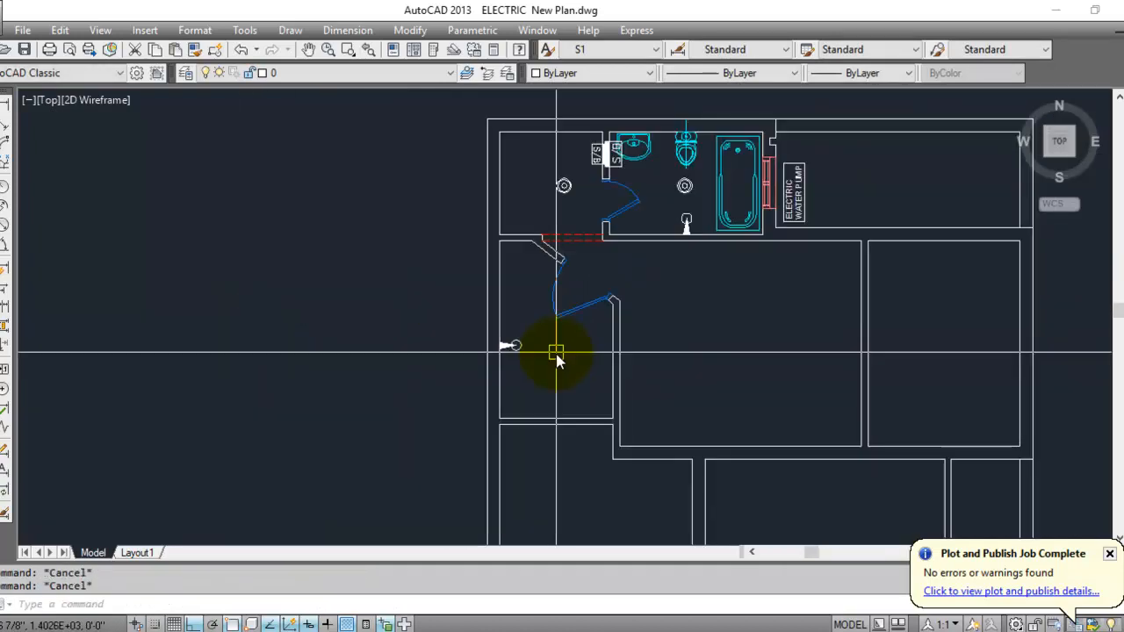
# Copy the S/B symbol from the bathroom side of the washbasin wall onto the short diagonal wall beside the angled door.
pyautogui.scroll(2, 556, 354)
pyautogui.click(519, 302)
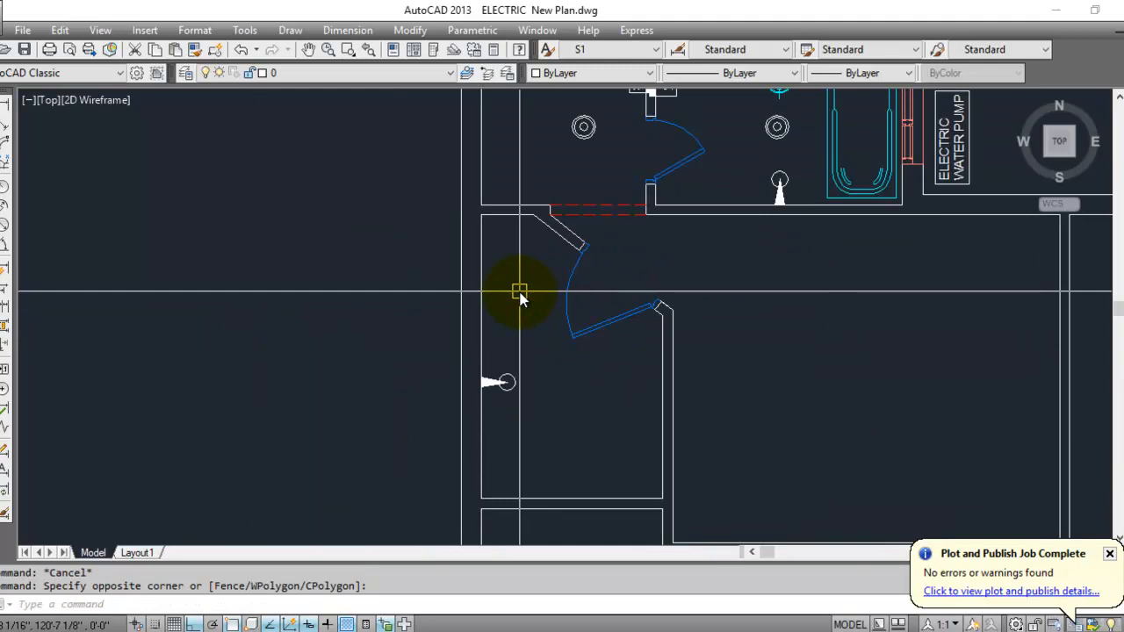
pyautogui.scroll(3, 545, 239)
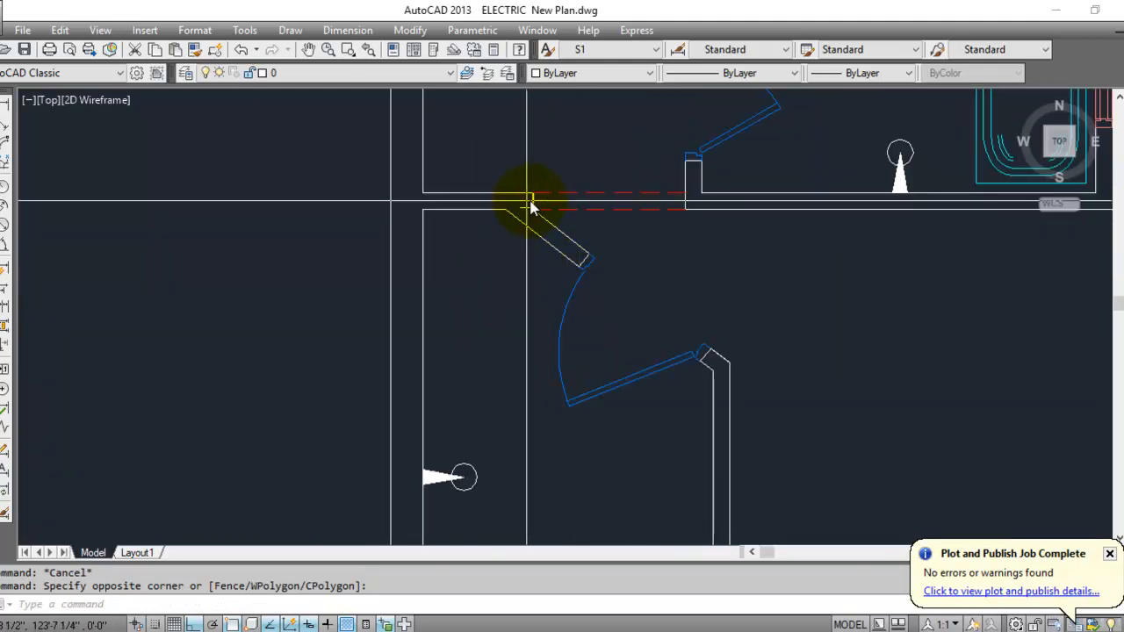
pyautogui.scroll(-3, 532, 206)
pyautogui.scroll(-3, 546, 327)
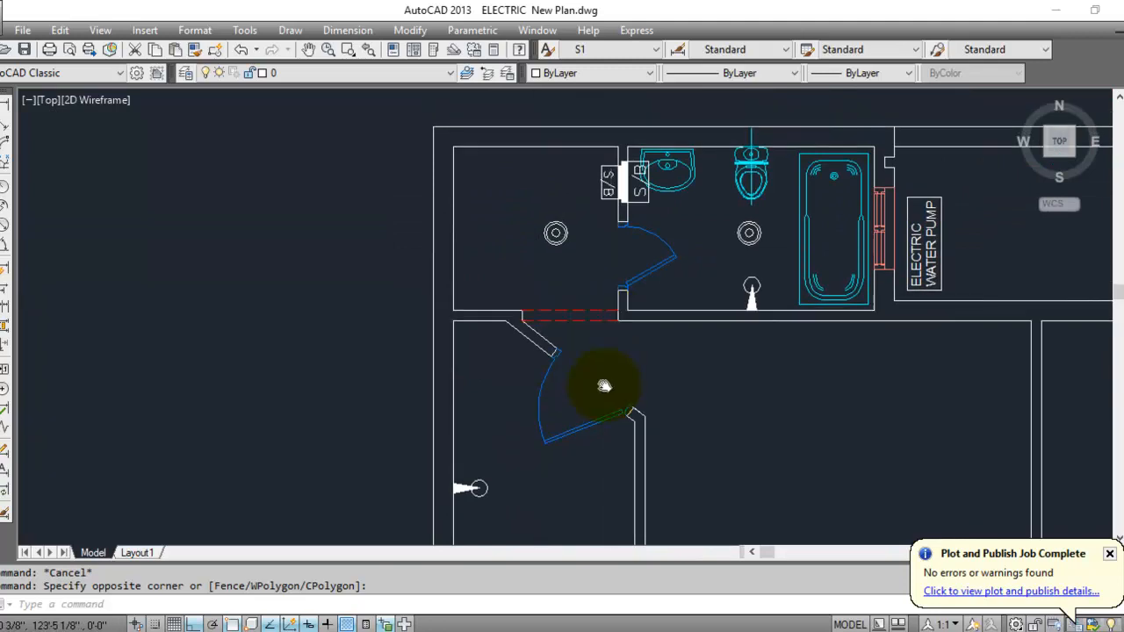
pyautogui.scroll(7, 648, 276)
pyautogui.click(595, 312)
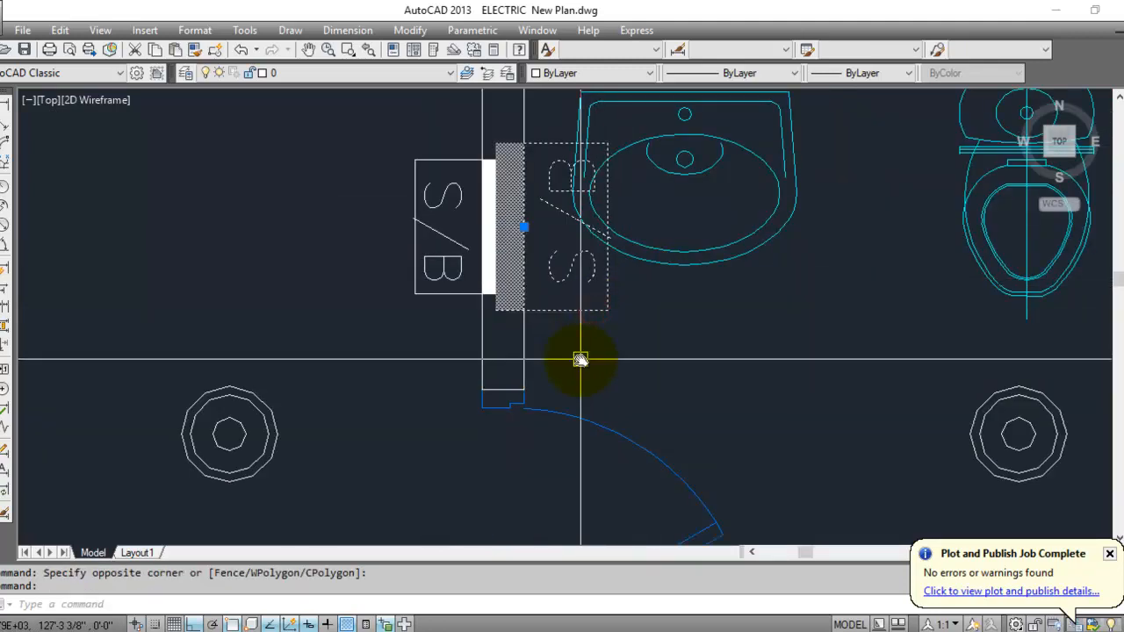
pyautogui.write('co')
pyautogui.press('Return')
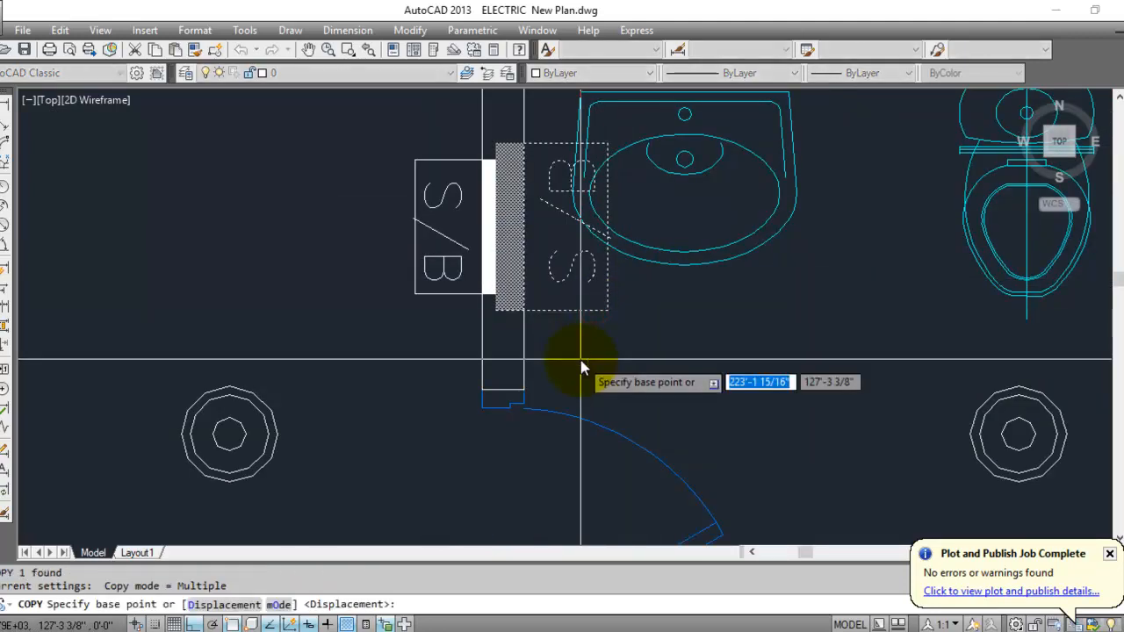
pyautogui.click(525, 239)
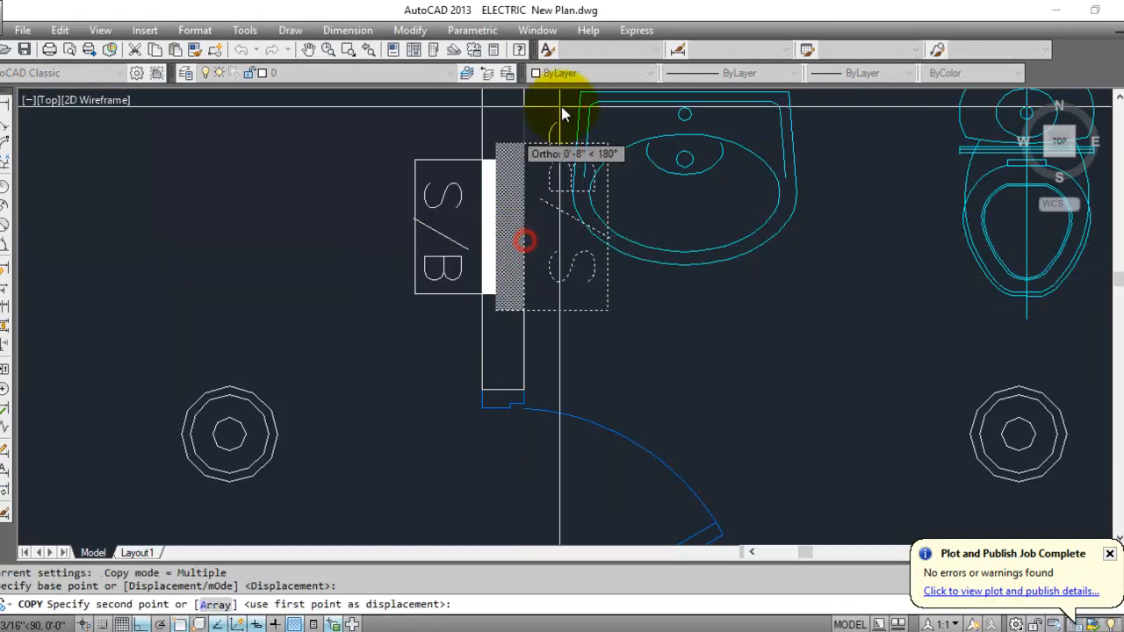
pyautogui.scroll(-5, 545, 220)
pyautogui.scroll(6, 582, 296)
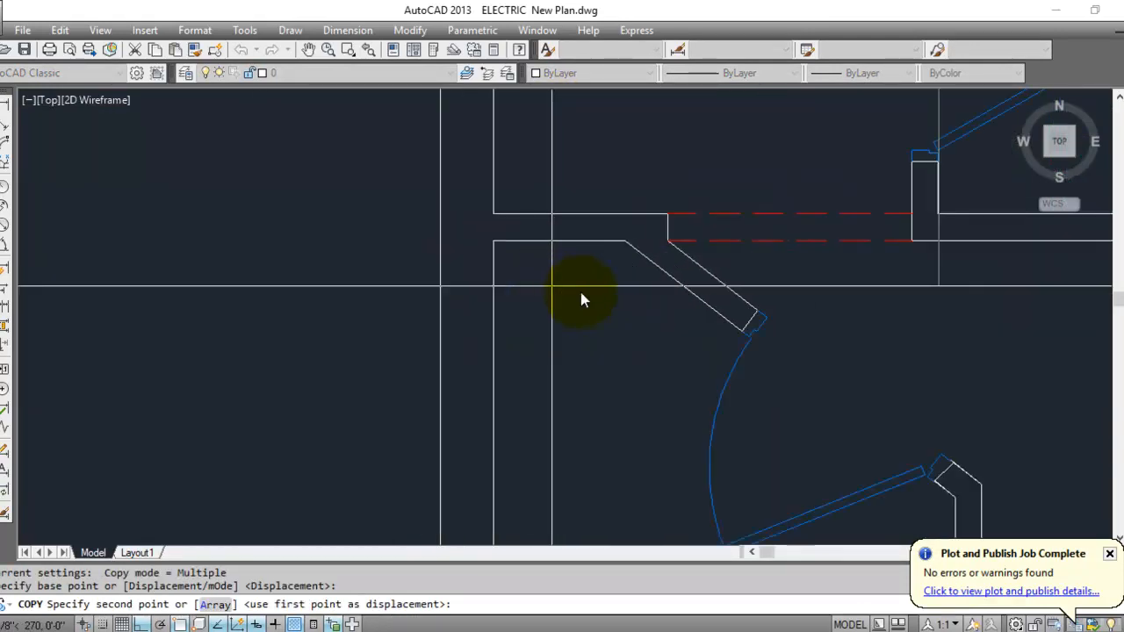
pyautogui.click(679, 292)
pyautogui.press('Escape')
pyautogui.press('Escape')
pyautogui.press('Escape')
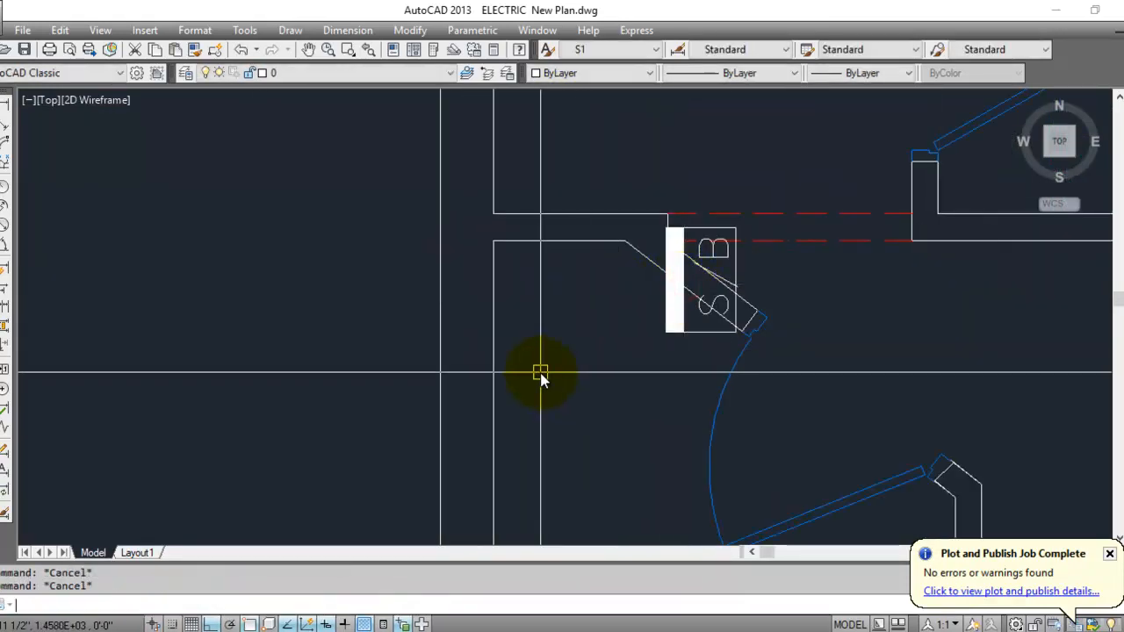
# Rotate the copied S/B symbol freely with Ortho off so that it lies parallel to the diagonal wall, with its label facing the room.
pyautogui.write('ro')
pyautogui.press('Return')
pyautogui.click(686, 322)
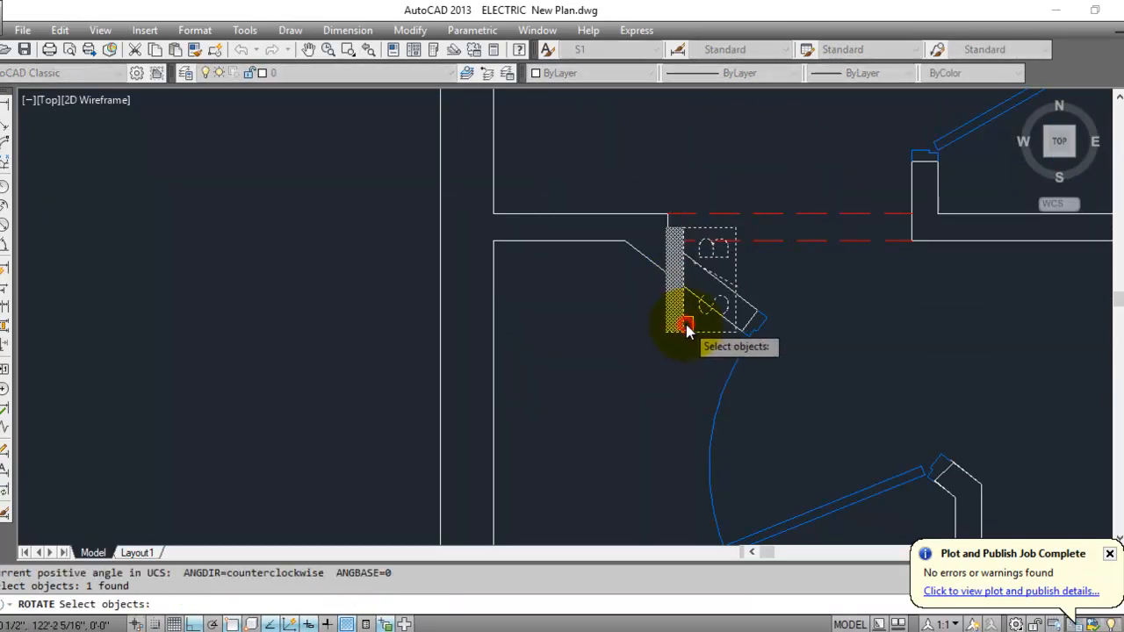
pyautogui.press('Return')
pyautogui.click(683, 282)
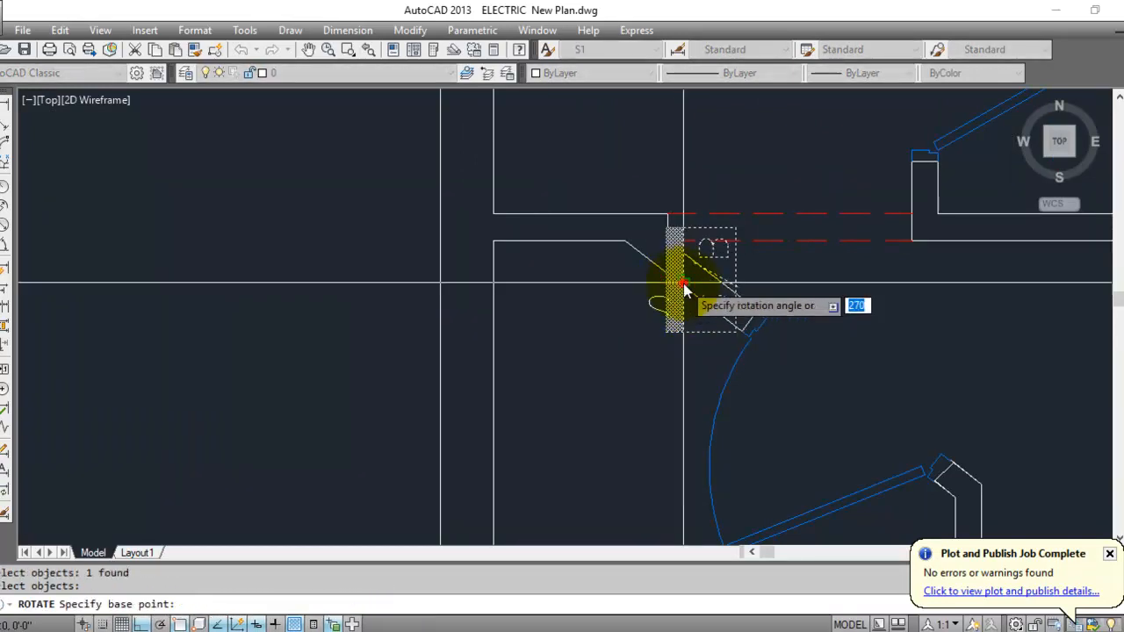
pyautogui.press('F8')
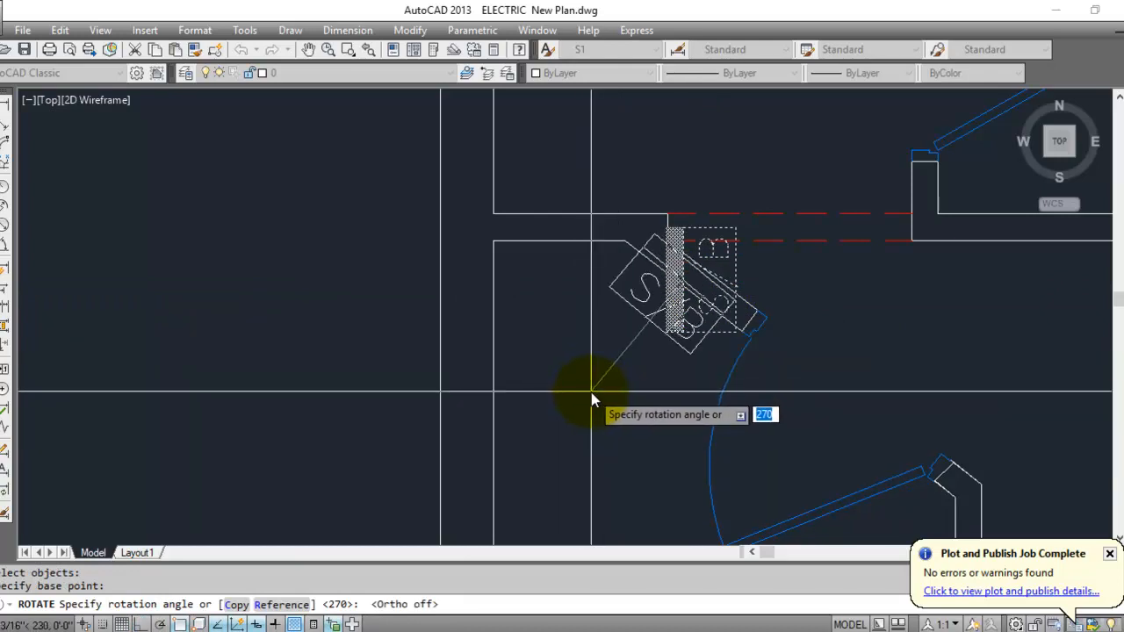
pyautogui.click(595, 399)
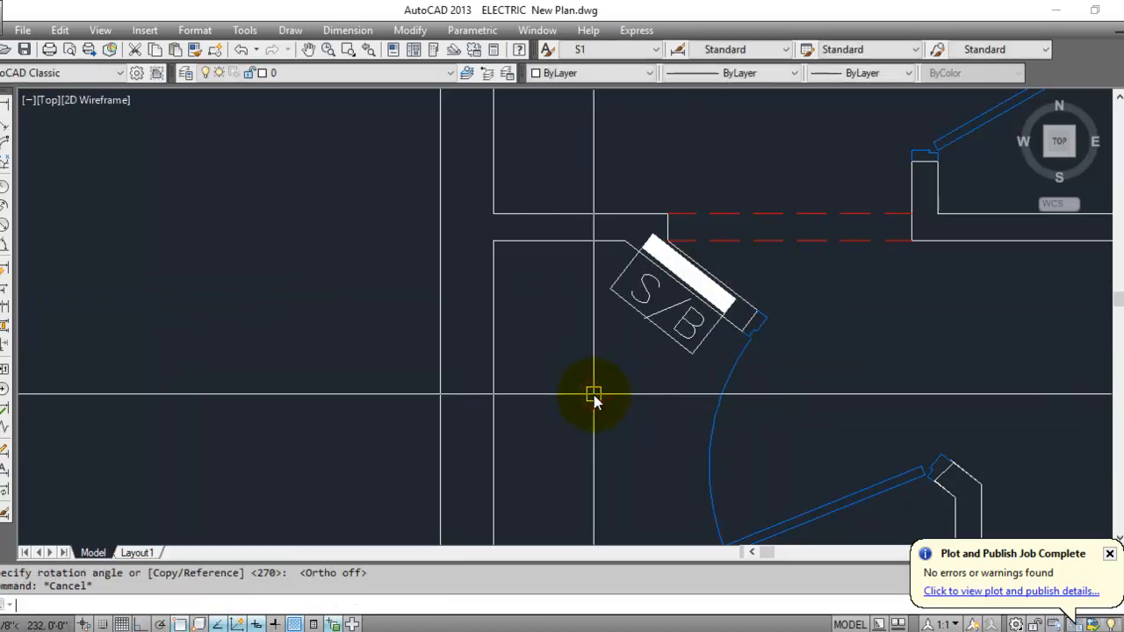
# Move the rotated S/B symbol slightly down-left so that its solid bar sits against the room-side face of the diagonal wall.
pyautogui.write('m')
pyautogui.press('Return')
pyautogui.click(655, 313)
pyautogui.scroll(5, 708, 281)
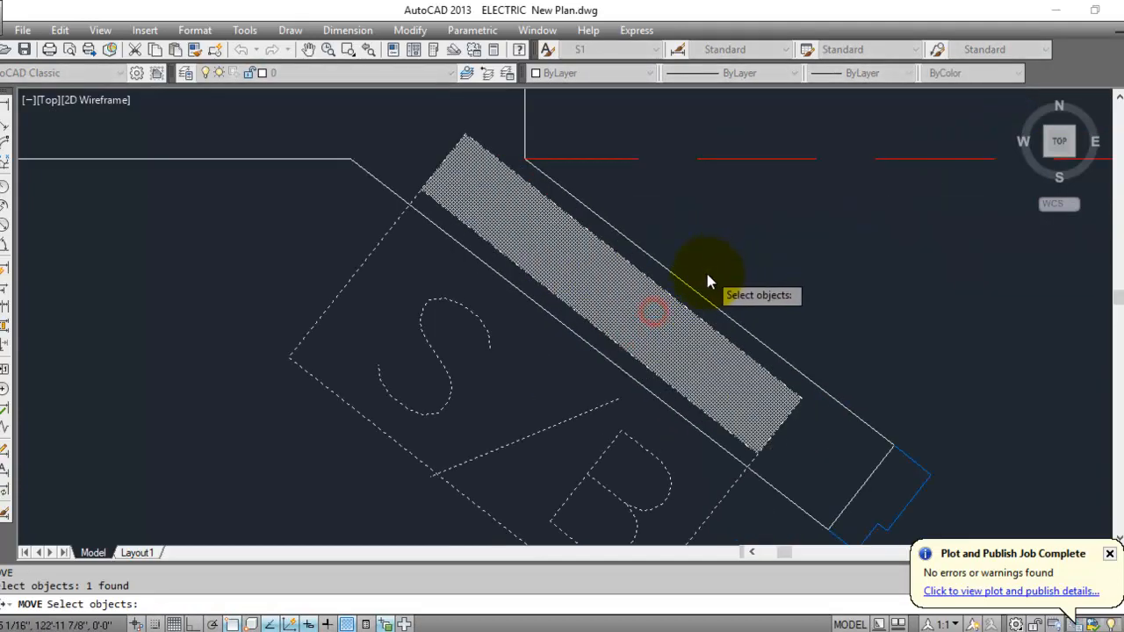
pyautogui.press('Return')
pyautogui.click(799, 256)
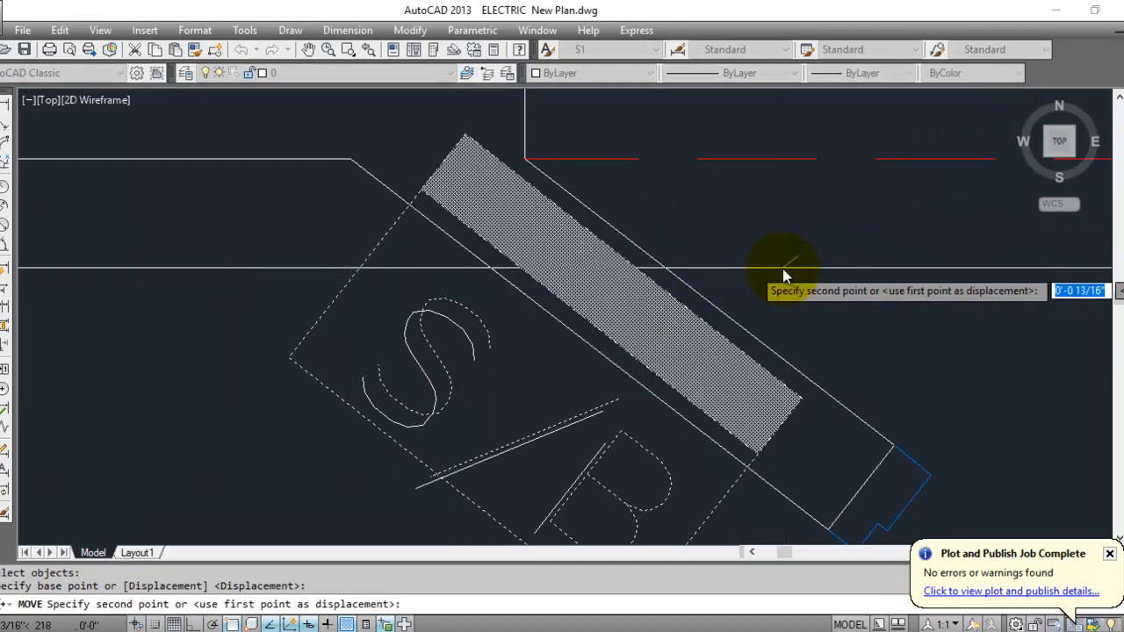
pyautogui.click(784, 268)
# Copy the three-blade ceiling fan by its hub centre from the symbol library to the middle of the room with the diagonal door.
pyautogui.scroll(-10, 460, 174)
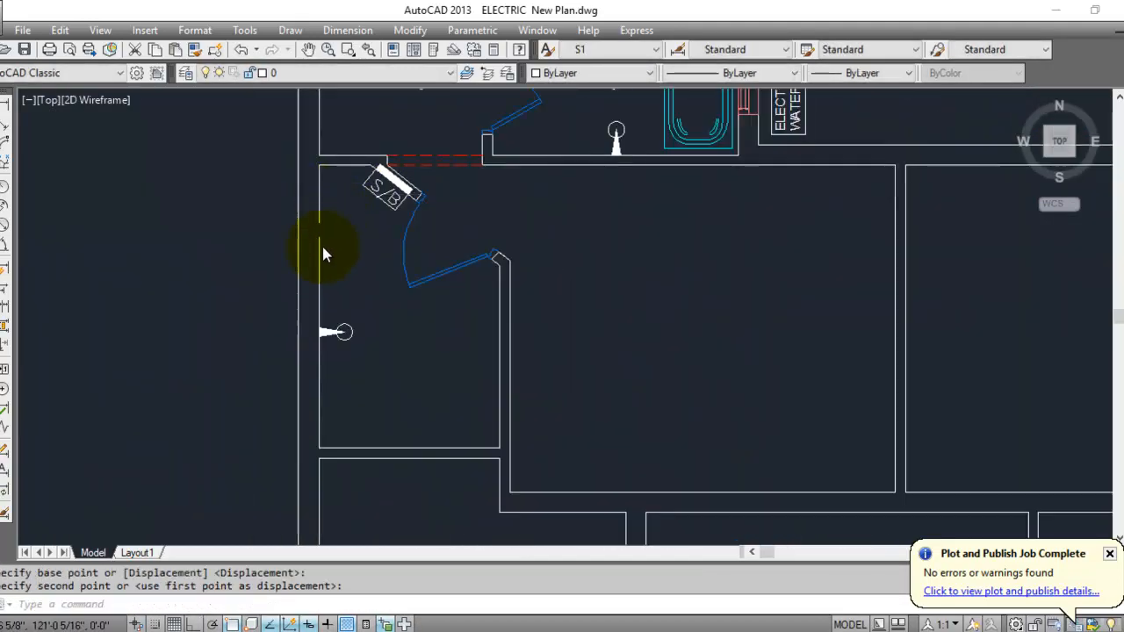
pyautogui.scroll(2, 422, 311)
pyautogui.click(460, 394)
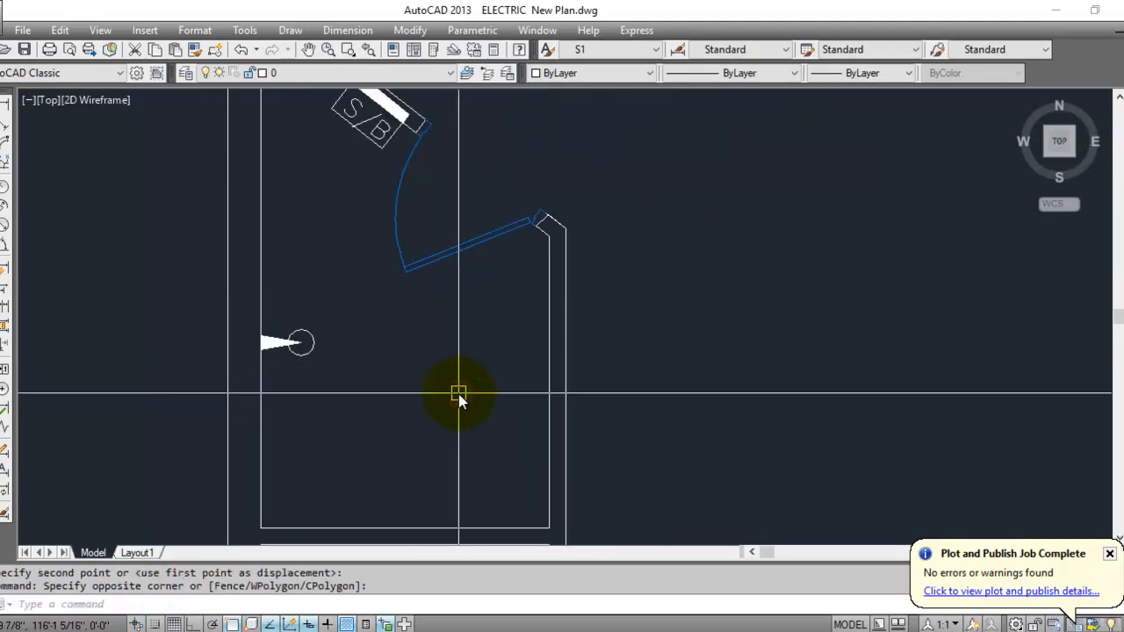
pyautogui.press('Escape')
pyautogui.click(437, 384)
pyautogui.scroll(-5, 409, 422)
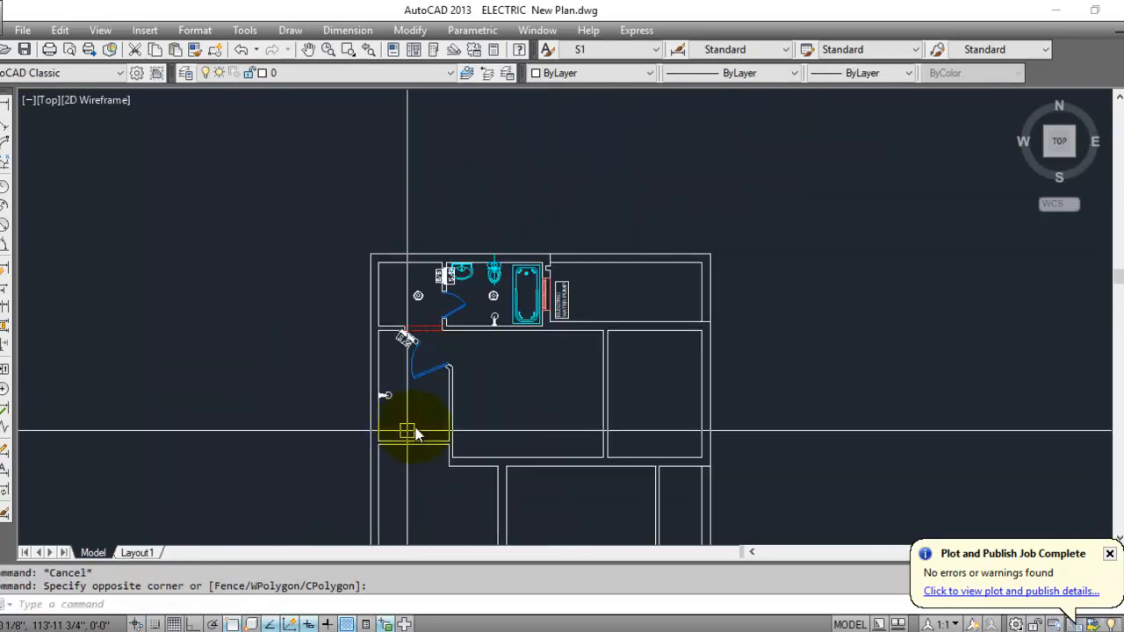
pyautogui.moveTo(409, 431); pyautogui.dragTo(572, 316, button='middle')
pyautogui.scroll(5, 562, 294)
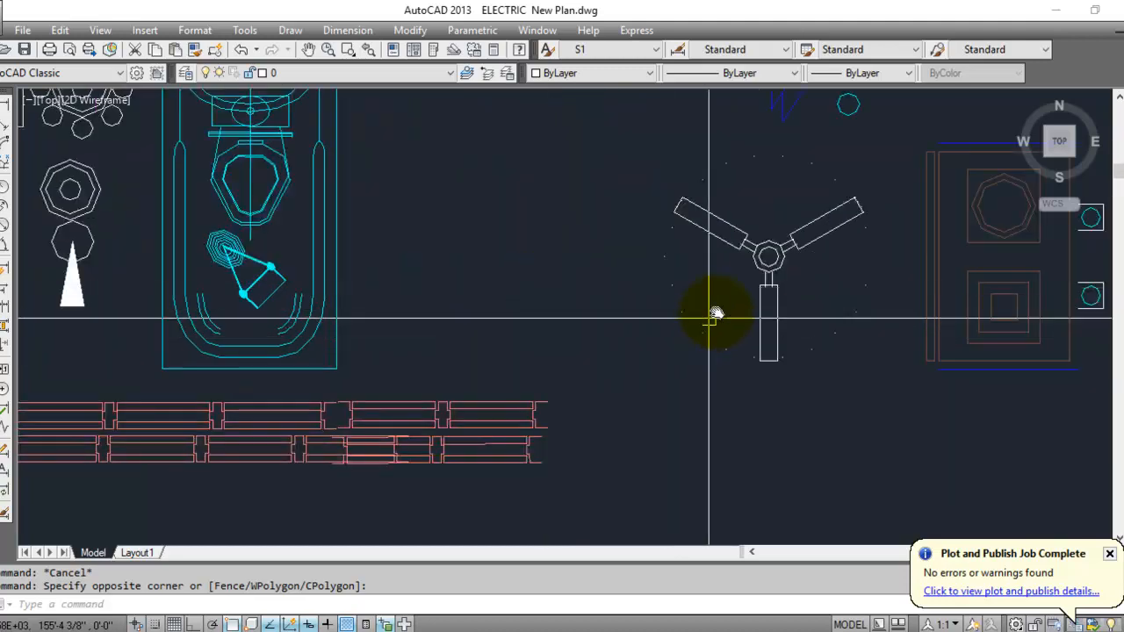
pyautogui.click(720, 306)
pyautogui.click(675, 370)
pyautogui.write('o')
pyautogui.press('Return')
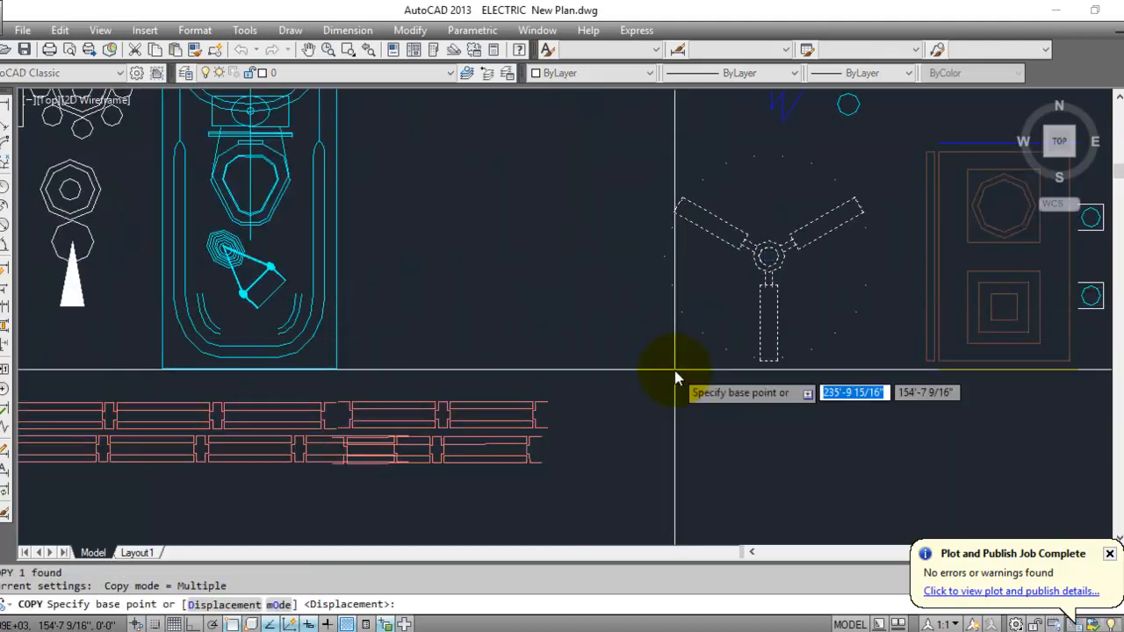
pyautogui.click(767, 257)
pyautogui.scroll(-5, 655, 162)
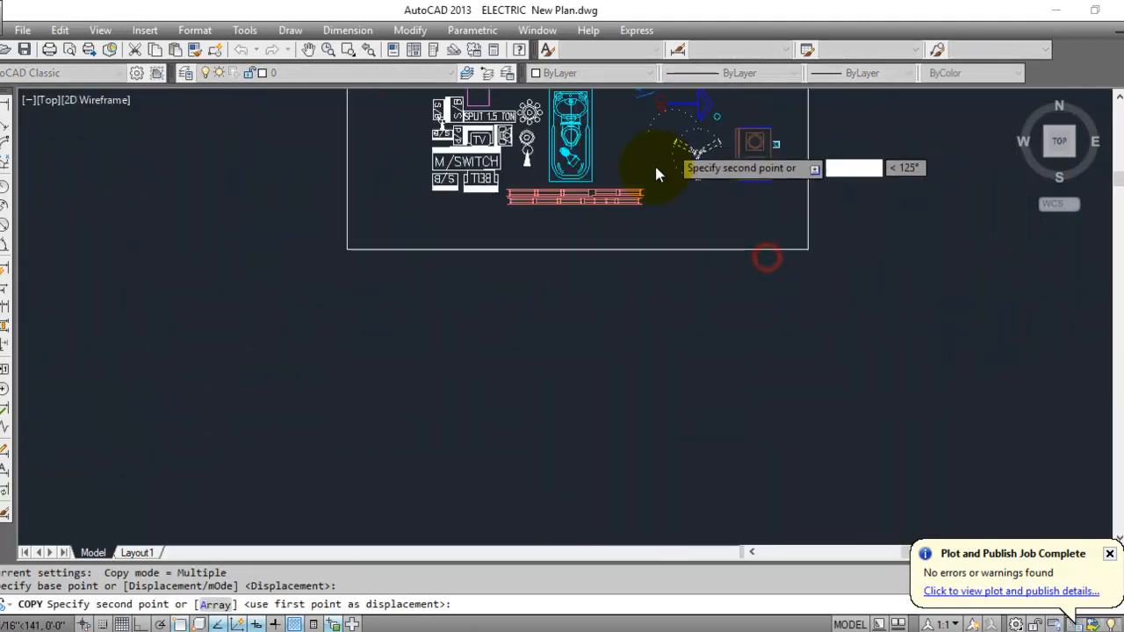
pyautogui.scroll(6, 548, 413)
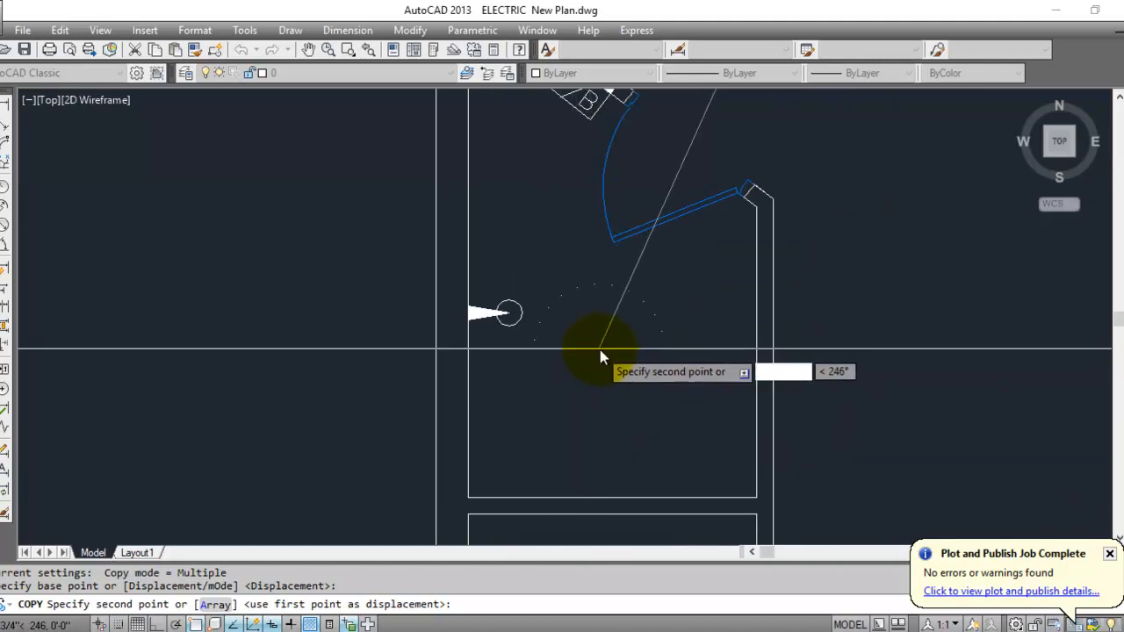
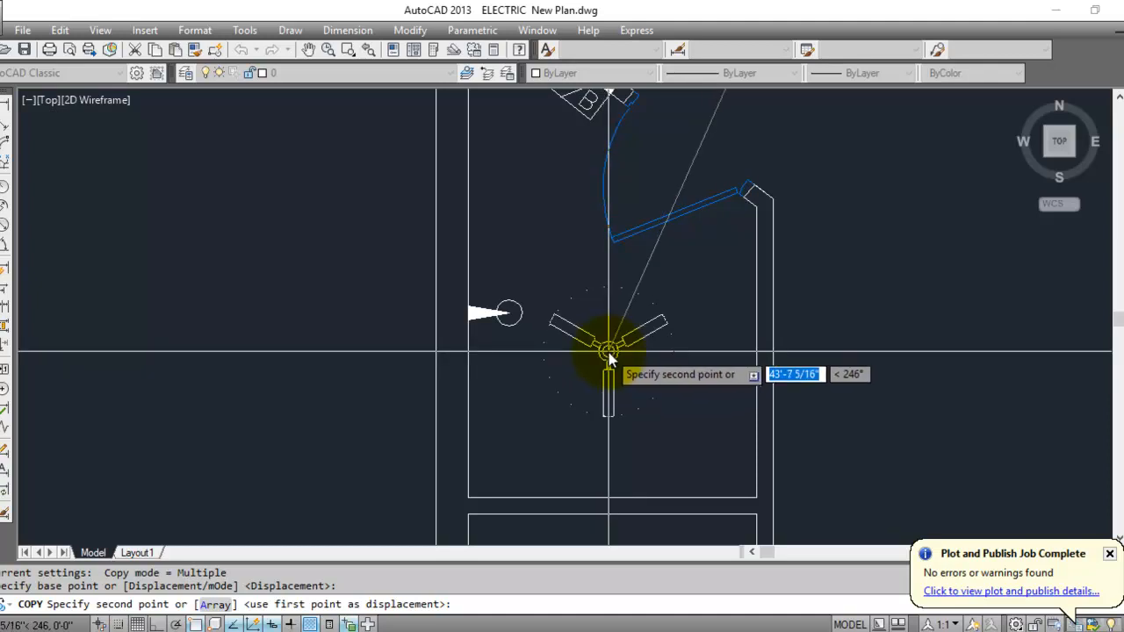
pyautogui.click(606, 352)
pyautogui.press('Escape')
# Copy the ELECTRIC text of the water pump label to the space just outside the bathroom door.
pyautogui.scroll(-3, 400, 219)
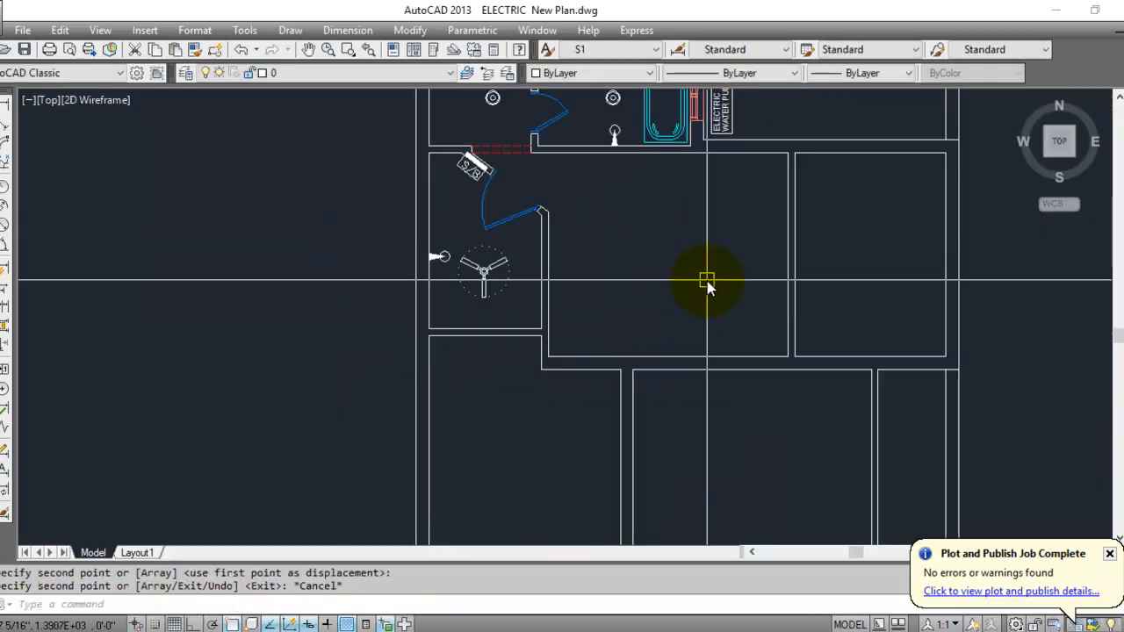
pyautogui.moveTo(710, 278); pyautogui.dragTo(650, 349, button='middle')
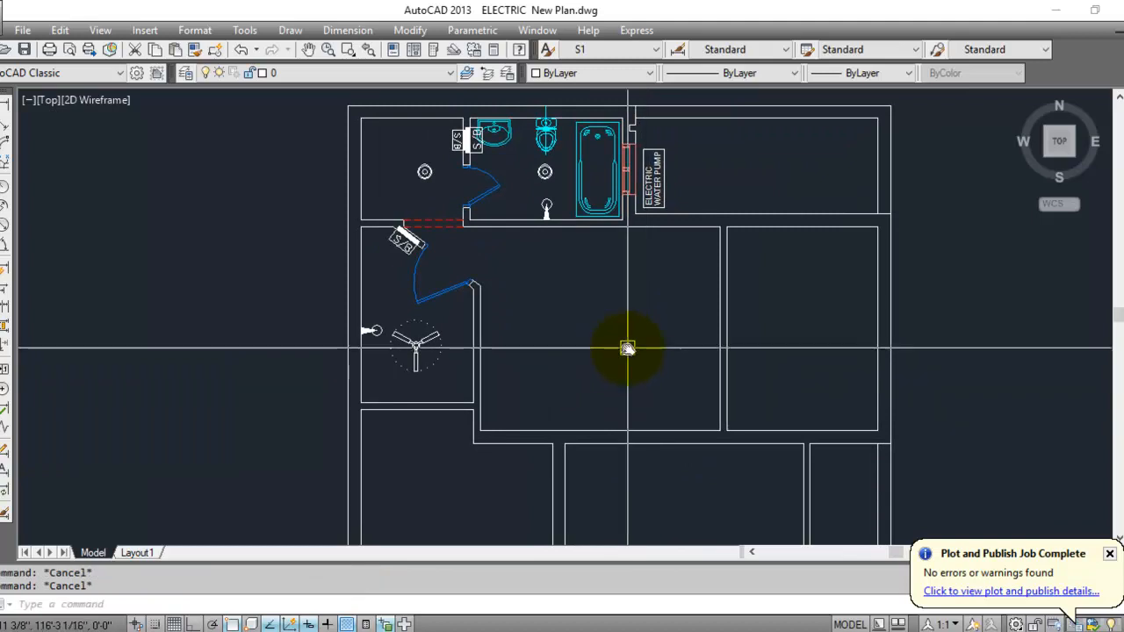
pyautogui.click(628, 349)
pyautogui.click(610, 350)
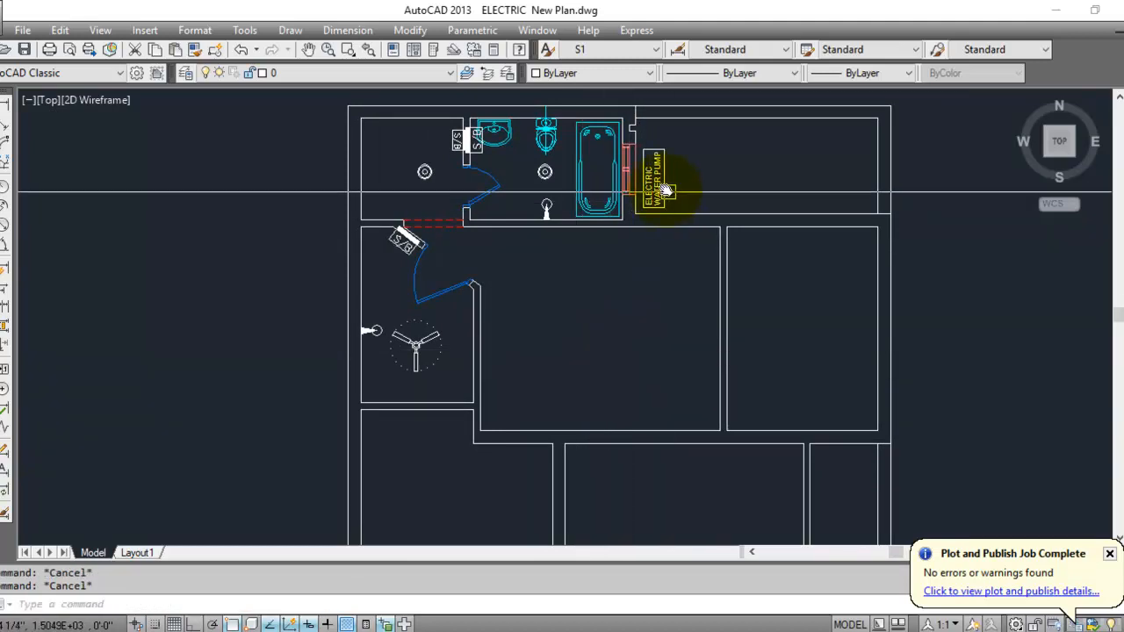
pyautogui.scroll(6, 665, 191)
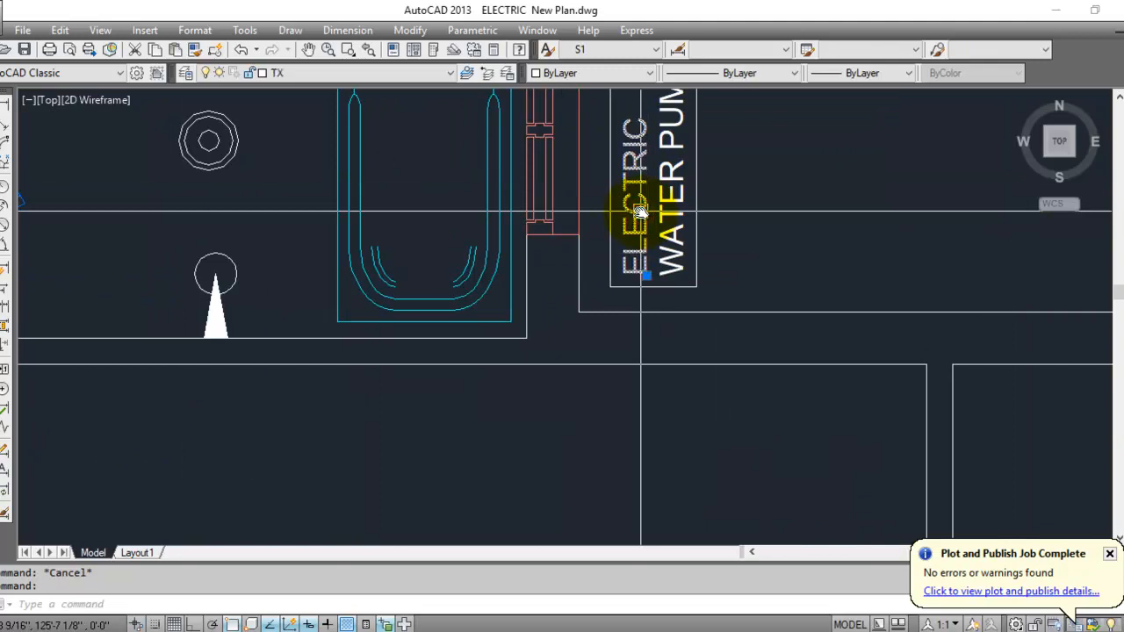
pyautogui.press('Return')
pyautogui.click(642, 224)
pyautogui.scroll(-5, 822, 343)
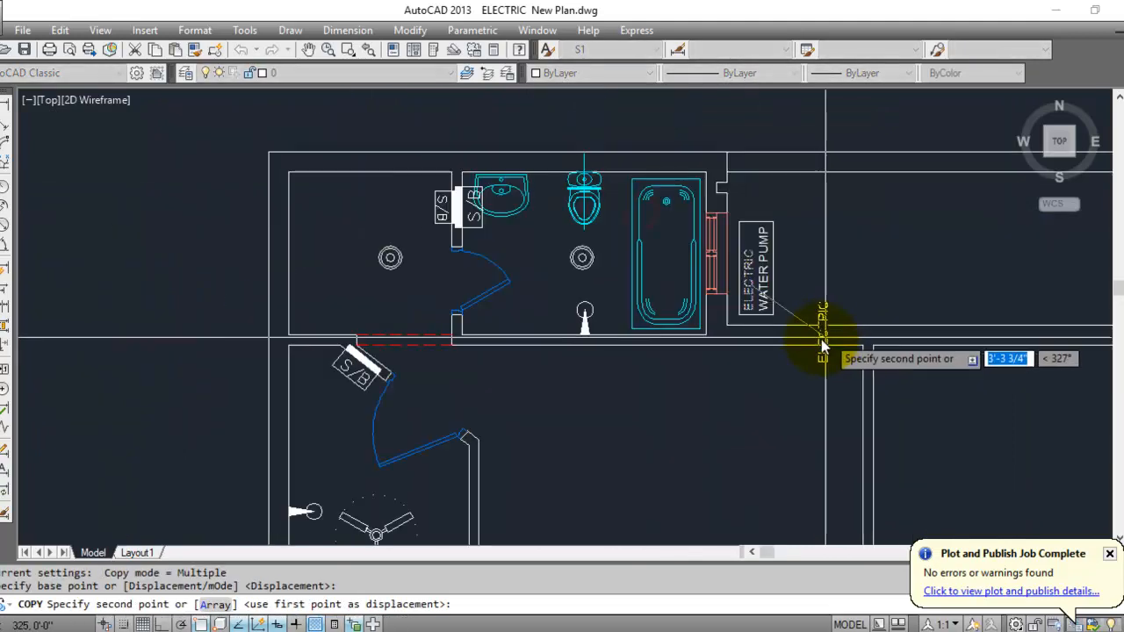
pyautogui.scroll(4, 444, 316)
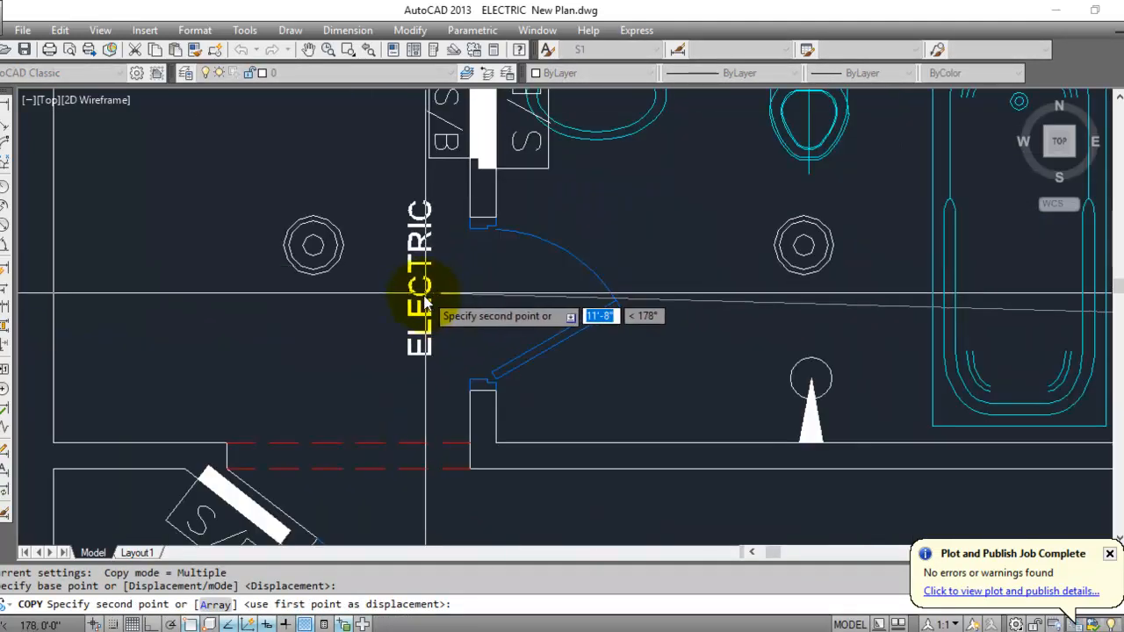
pyautogui.click(439, 333)
pyautogui.press('Escape')
# Change the copied text beside the bathroom door to BATH.
pyautogui.write('e')
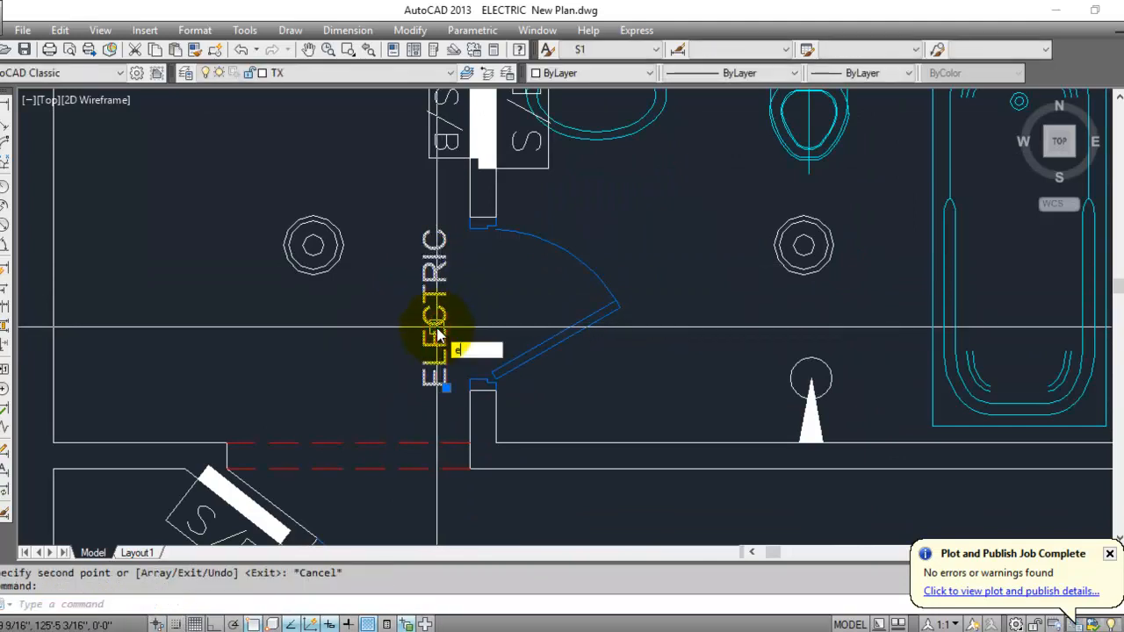
pyautogui.write('d')
pyautogui.press('Return')
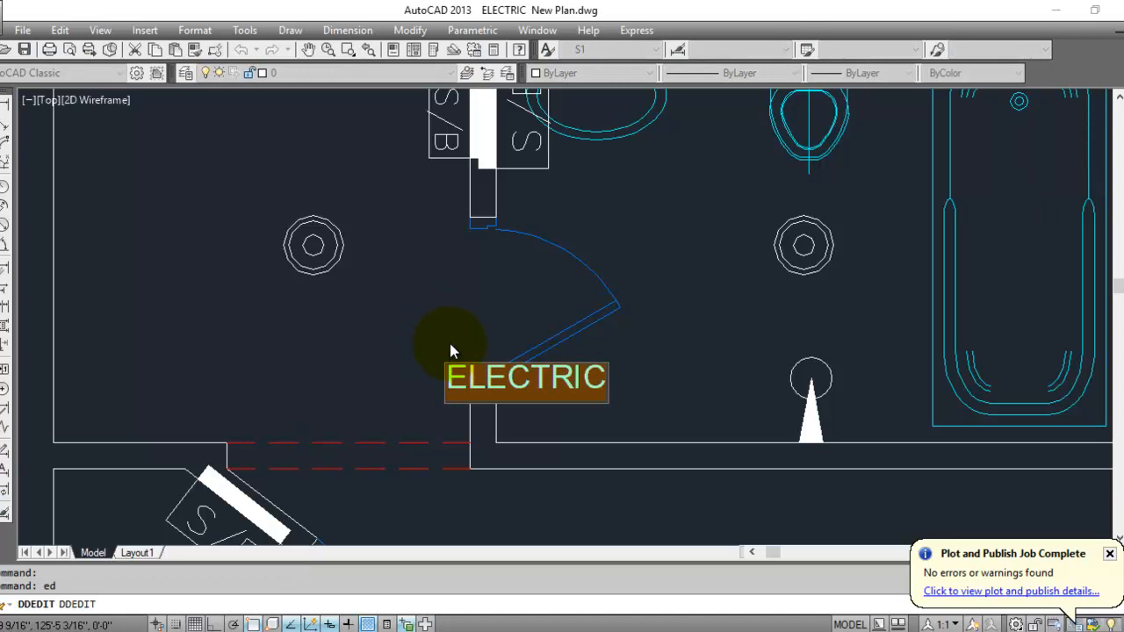
pyautogui.write('BATH')
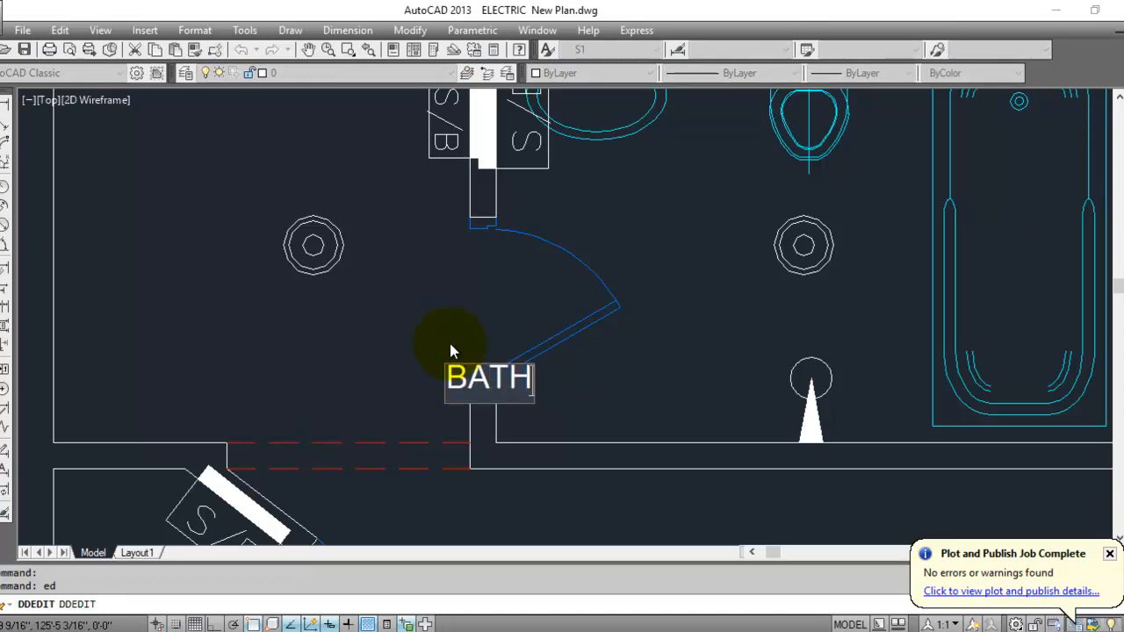
pyautogui.press('Return')
pyautogui.press('Escape')
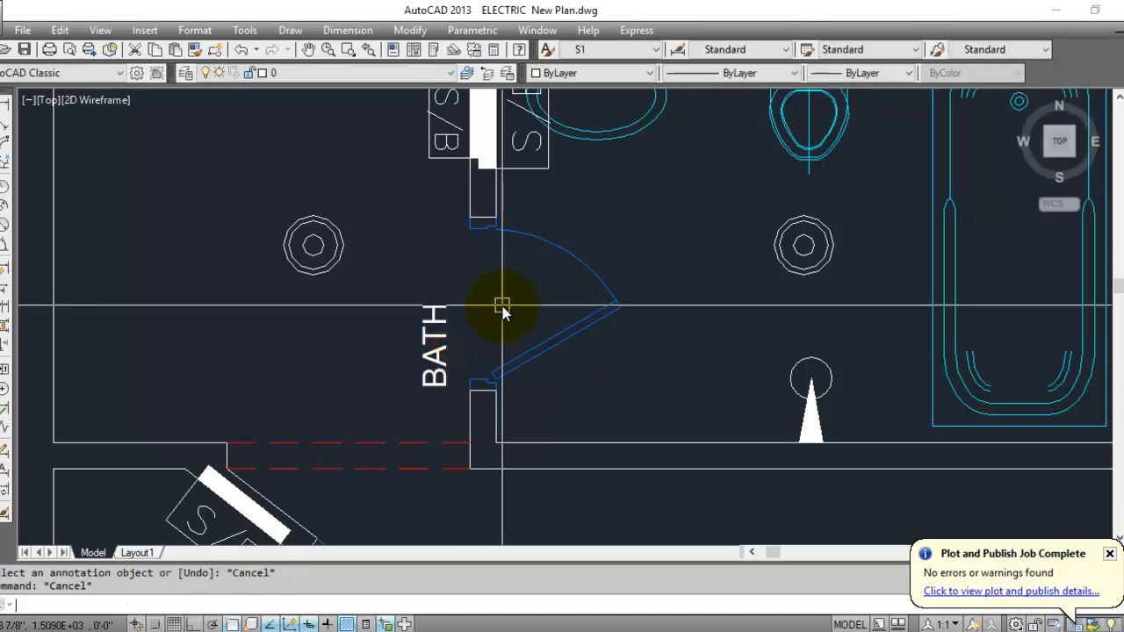
# Move the BATH text up and to the right into the bathroom door opening.
pyautogui.write('M')
pyautogui.press('Return')
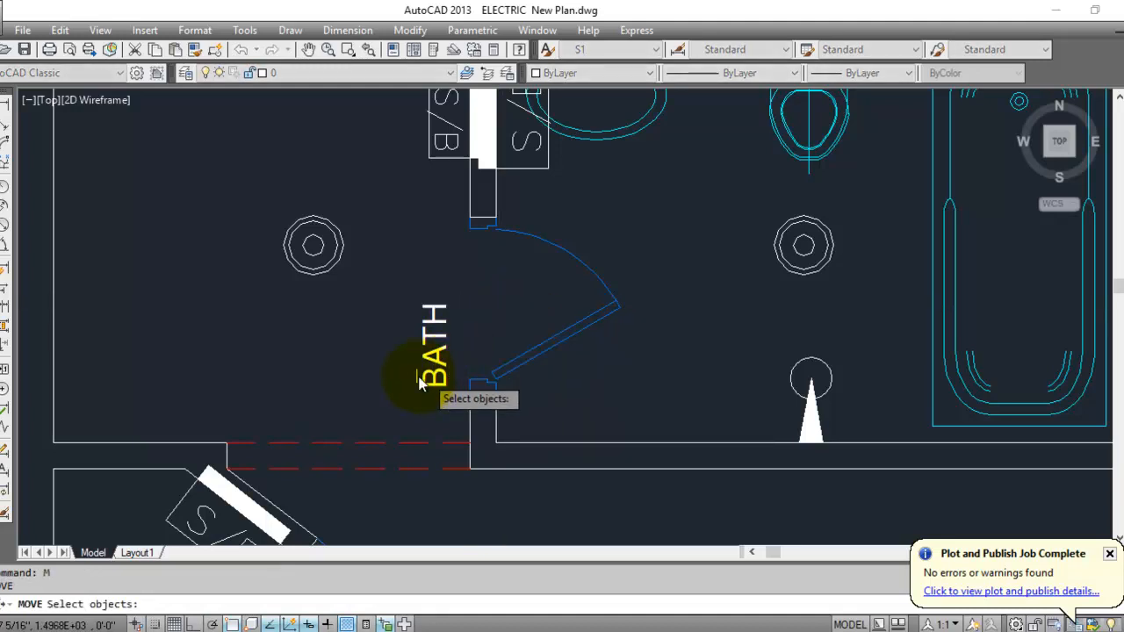
pyautogui.click(433, 367)
pyautogui.press('Return')
pyautogui.click(623, 375)
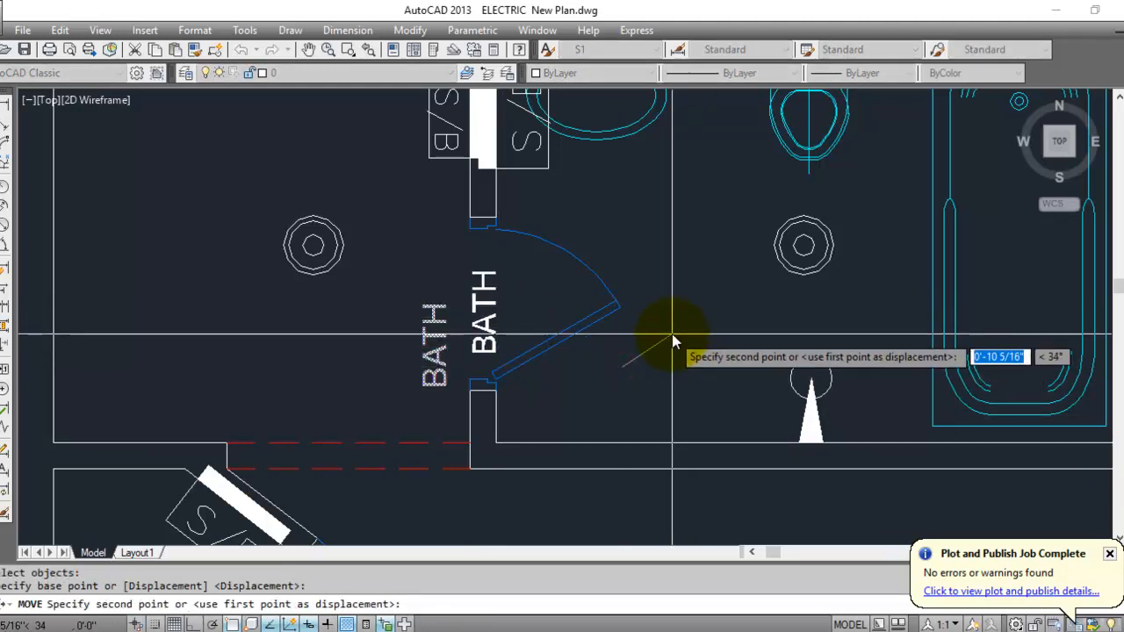
pyautogui.click(676, 330)
# Rotate the BATH text about its middle so that it reads horizontally in the bathroom doorway.
pyautogui.write('RO')
pyautogui.press('Return')
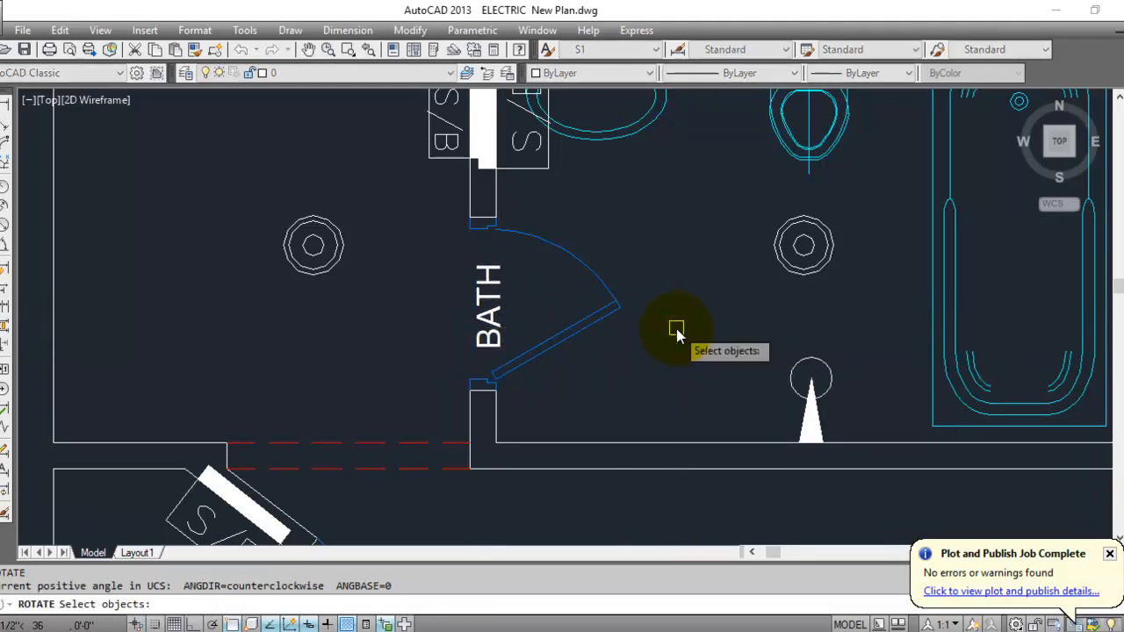
pyautogui.click(485, 314)
pyautogui.press('Return')
pyautogui.click(486, 312)
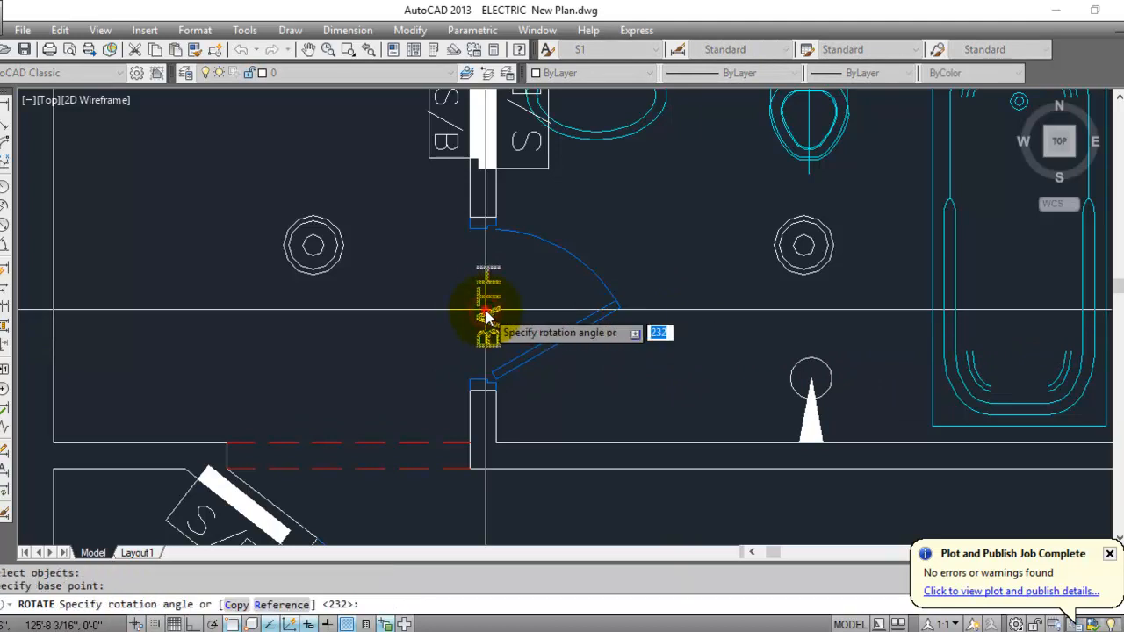
pyautogui.rightClick(486, 527)
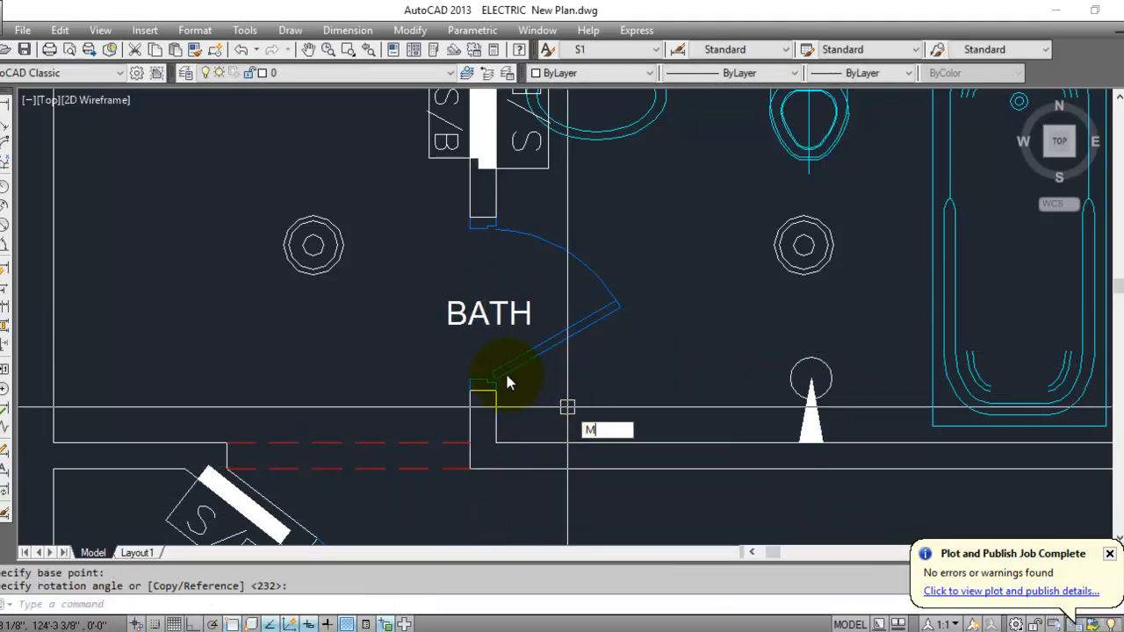
# Move the BATH text slightly up and to the right within the bathroom door opening.
pyautogui.press('Return')
pyautogui.click(484, 304)
pyautogui.click(459, 334)
pyautogui.press('Return')
pyautogui.click(341, 367)
pyautogui.click(347, 353)
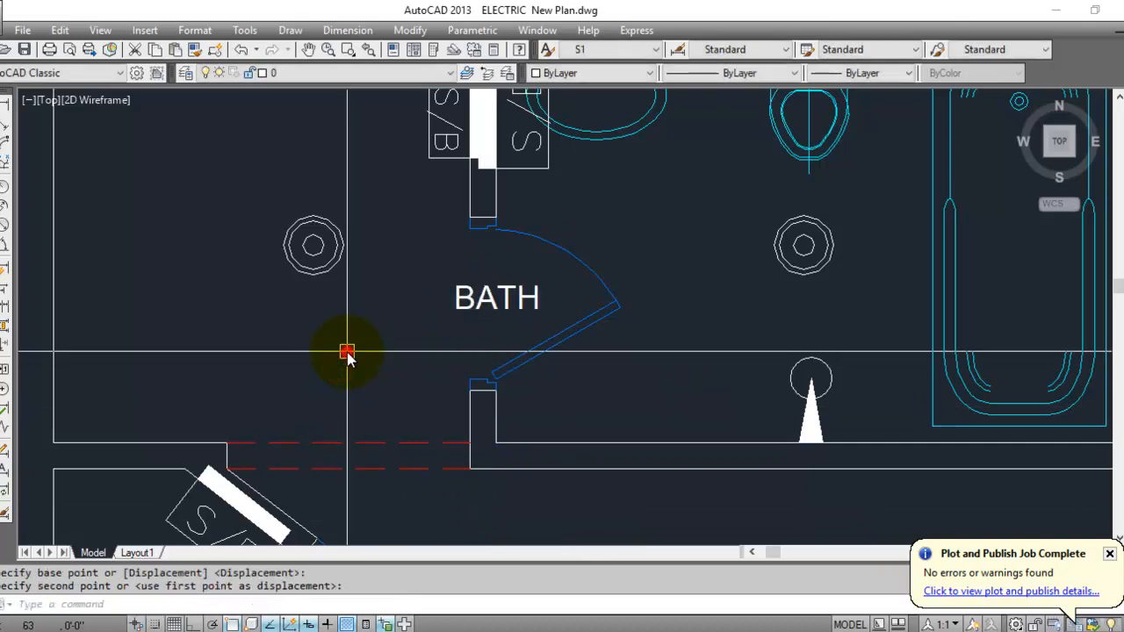
# Copy the BATH text to the diagonal door opening of the room with the ceiling fan.
pyautogui.moveTo(483, 273); pyautogui.dragTo(413, 340)
pyautogui.write('co')
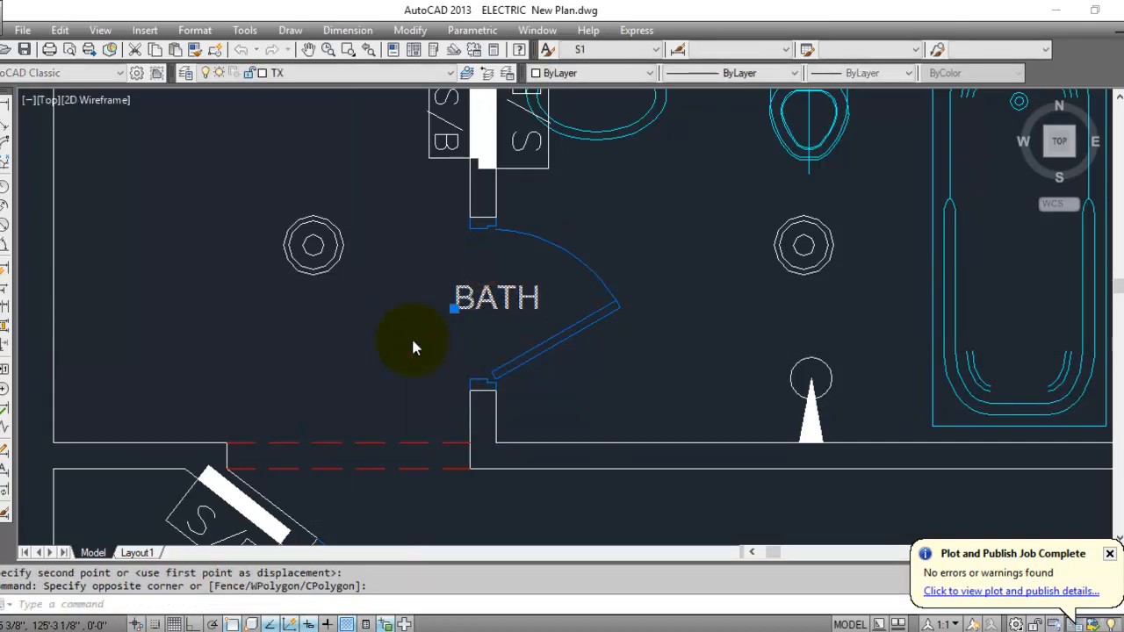
pyautogui.press('Return')
pyautogui.click(502, 295)
pyautogui.scroll(-4, 523, 198)
pyautogui.scroll(-3, 495, 313)
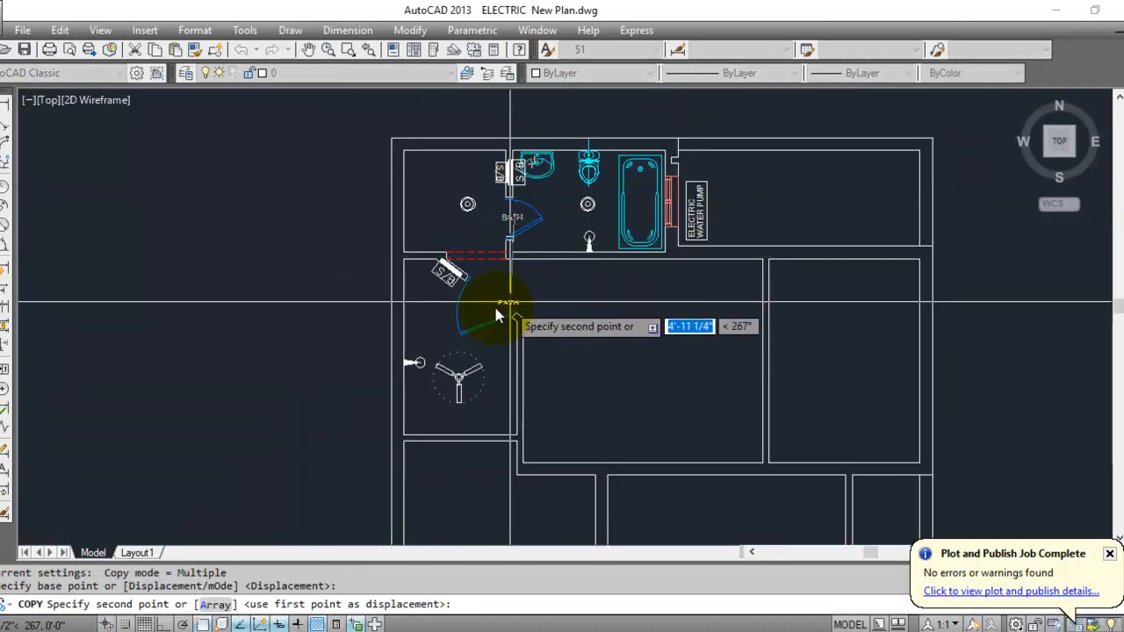
pyautogui.scroll(8, 439, 313)
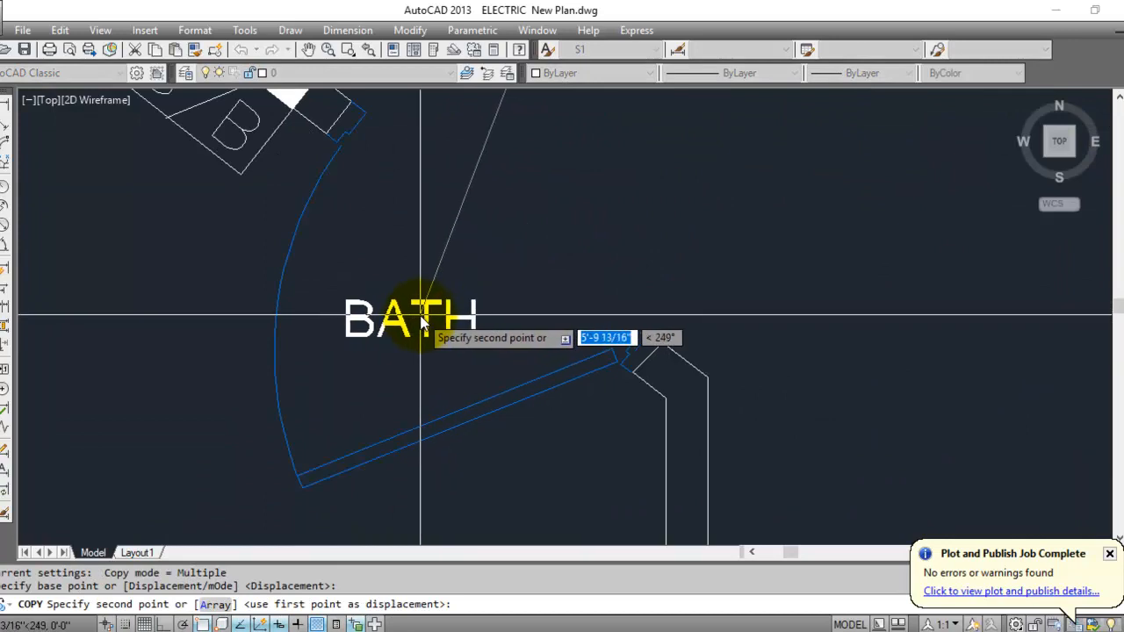
pyautogui.click(407, 322)
pyautogui.press('Escape')
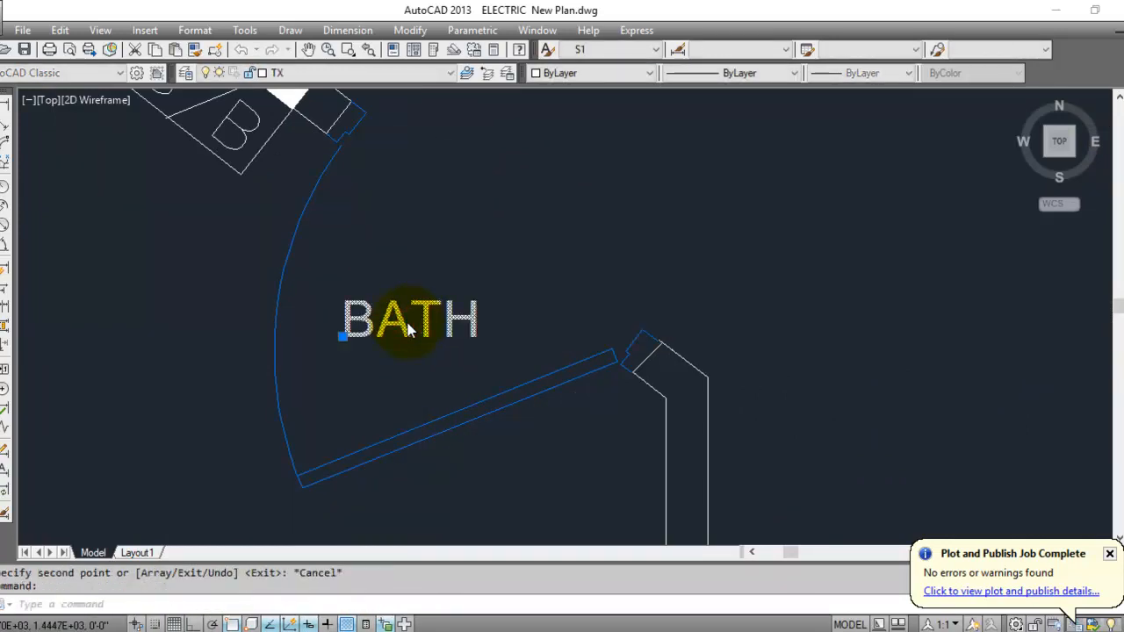
# Change the copied text at the diagonal door to STORE.
pyautogui.doubleClick(409, 325)
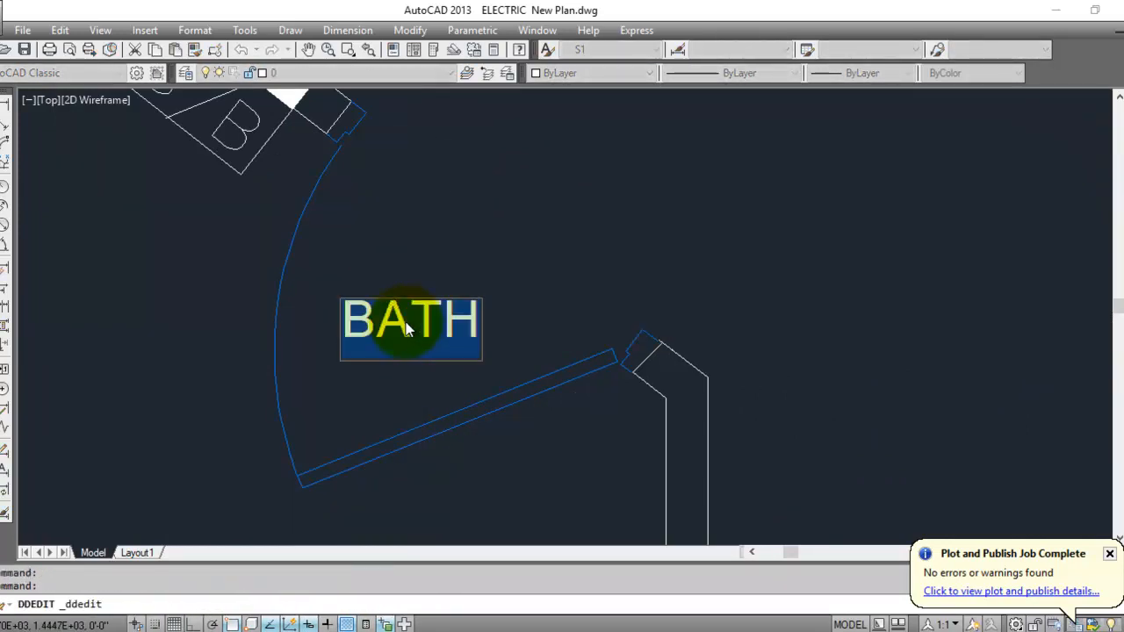
pyautogui.write('STORE')
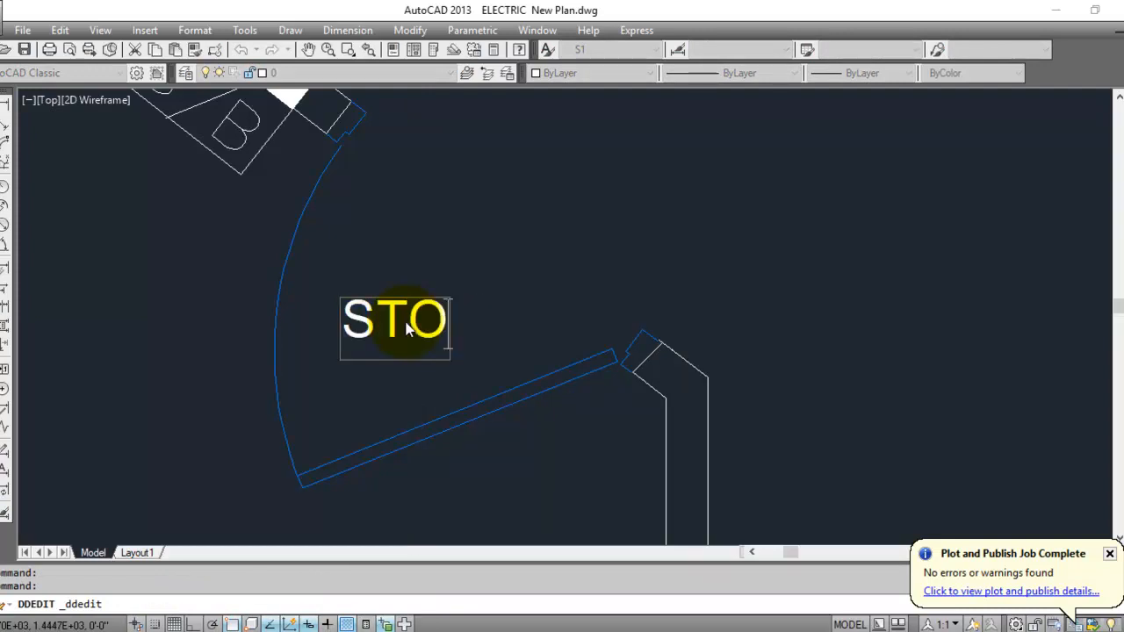
pyautogui.click(448, 266)
pyautogui.scroll(-5, 580, 333)
pyautogui.press('Escape')
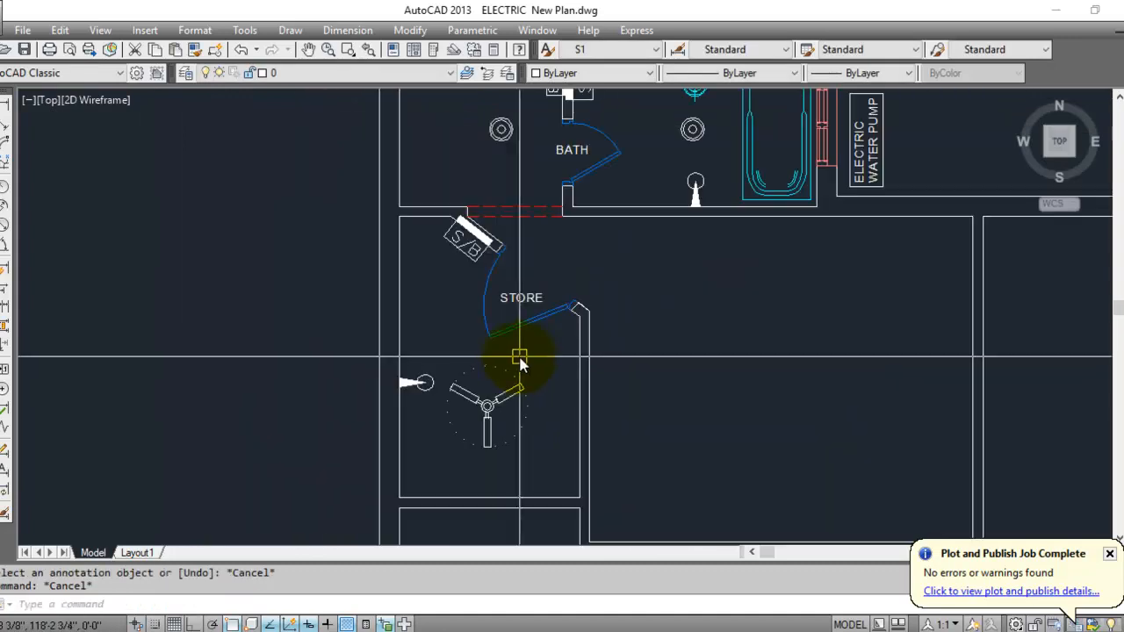
# Move the STORE text slightly up and to the left within the diagonal door's swing.
pyautogui.scroll(3, 520, 360)
pyautogui.write('m')
pyautogui.press('Return')
pyautogui.click(531, 279)
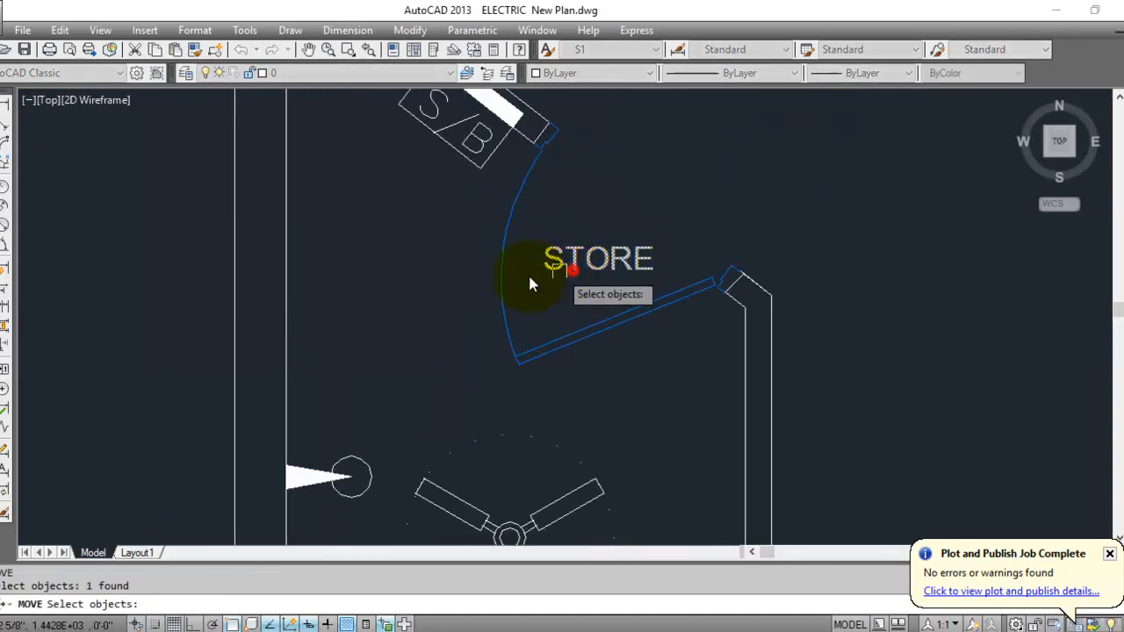
pyautogui.press('Return')
pyautogui.click(414, 317)
pyautogui.scroll(-4, 404, 313)
pyautogui.click(404, 309)
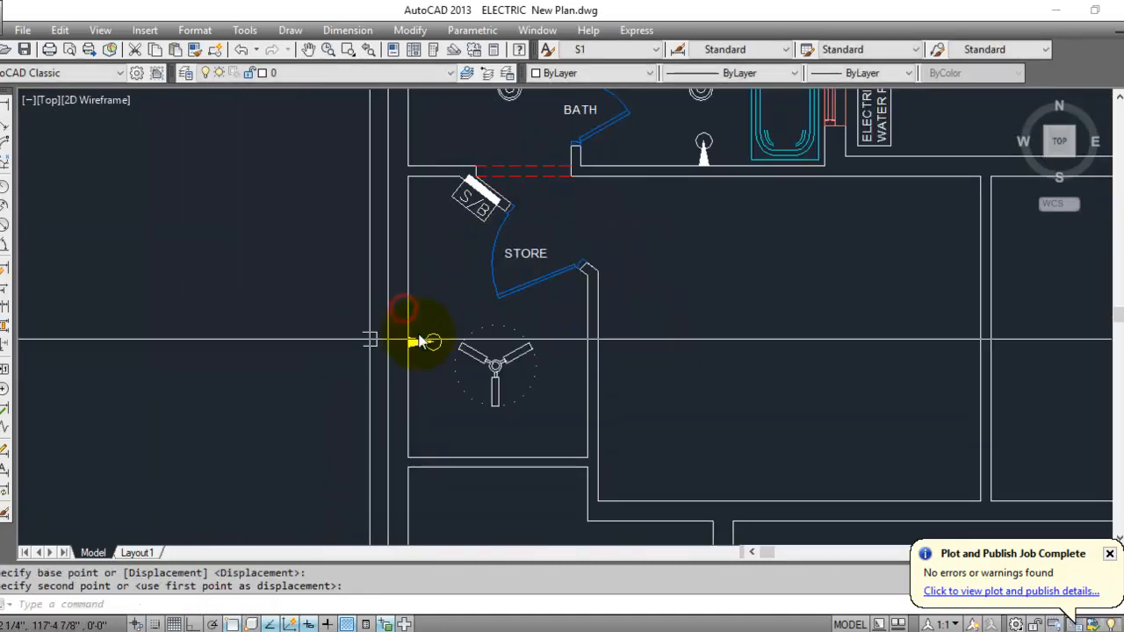
# Save the drawing.
pyautogui.moveTo(754, 322); pyautogui.dragTo(587, 333, button='middle')
pyautogui.click(590, 331)
pyautogui.click(549, 378)
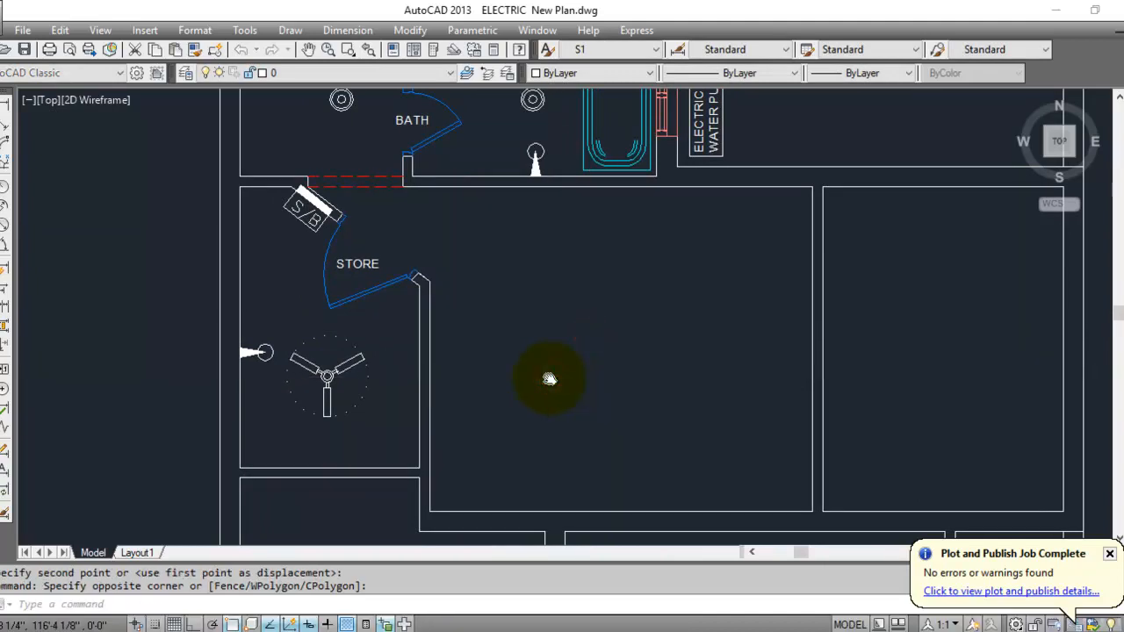
pyautogui.hotkey('ctrl', 's')
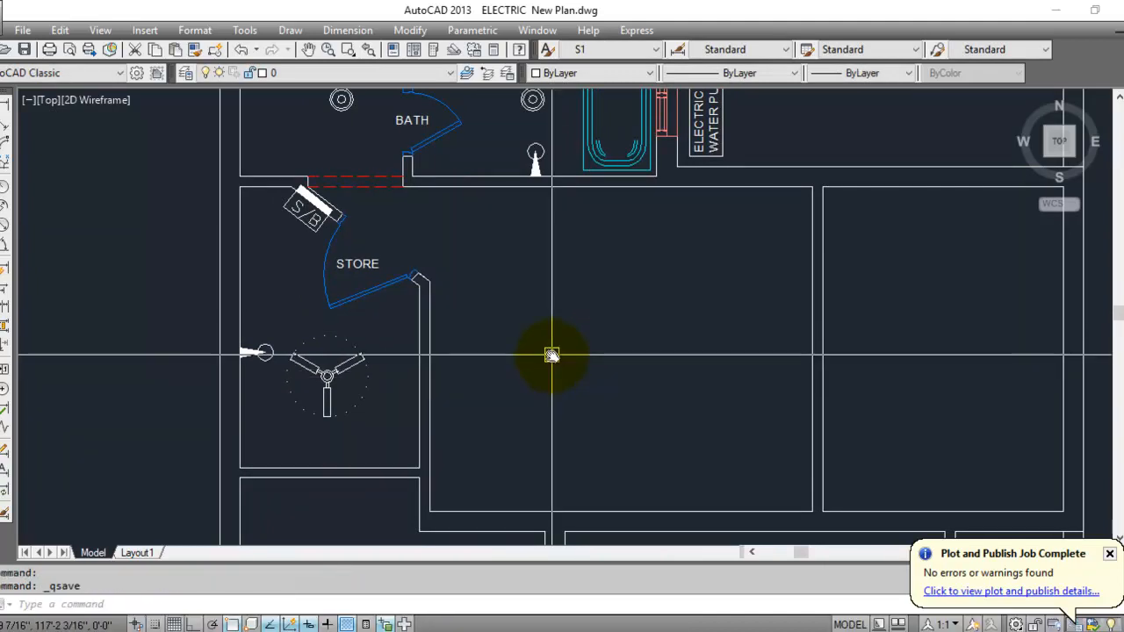
# Examine the large empty room beside the store and the walls of the rooms around it.
pyautogui.scroll(-2, 551, 355)
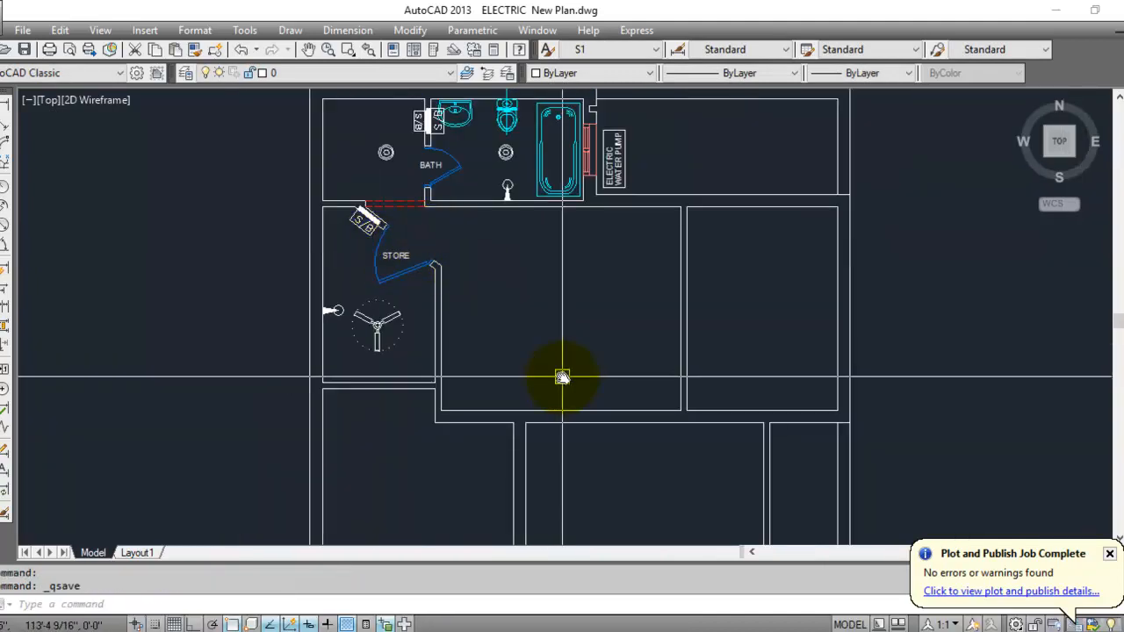
pyautogui.click(585, 357)
pyautogui.click(585, 358)
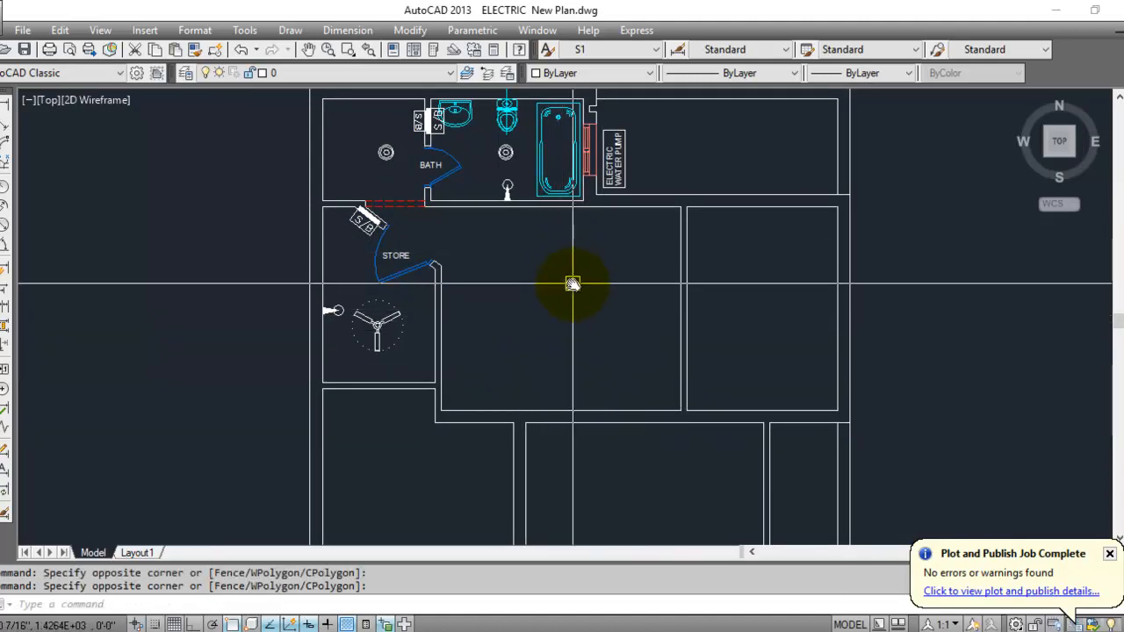
pyautogui.scroll(2, 569, 278)
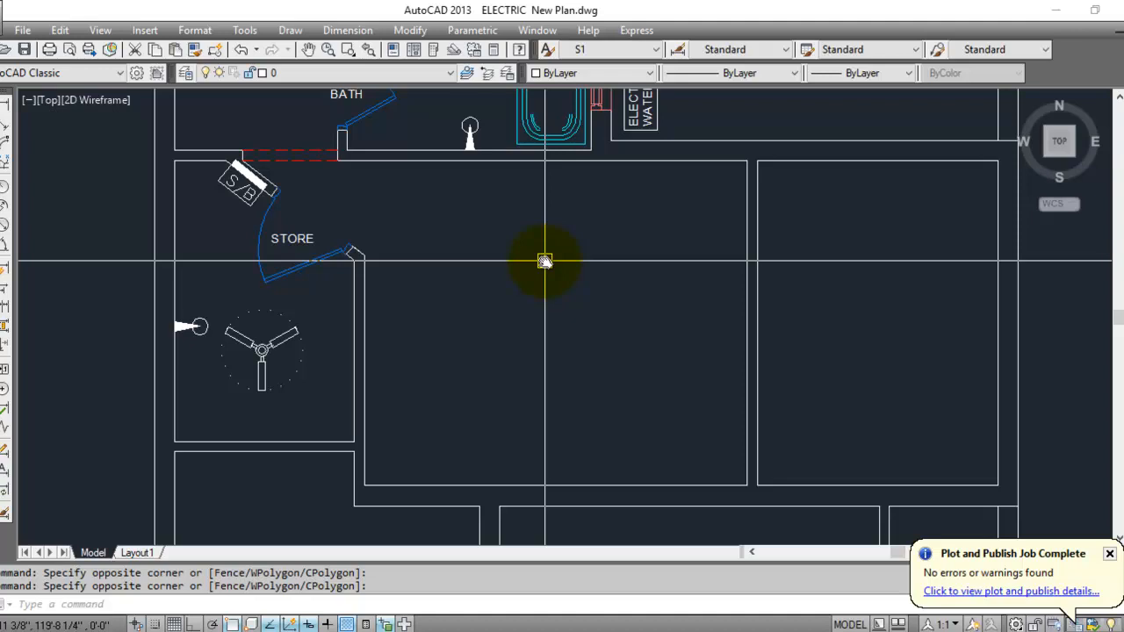
pyautogui.press('Escape')
pyautogui.moveTo(548, 238)
pyautogui.mouseDown(button='middle')
pyautogui.moveTo(527, 329)
pyautogui.moveTo(583, 307)
pyautogui.mouseUp(button='middle')
pyautogui.moveTo(614, 347); pyautogui.dragTo(580, 143, button='middle')
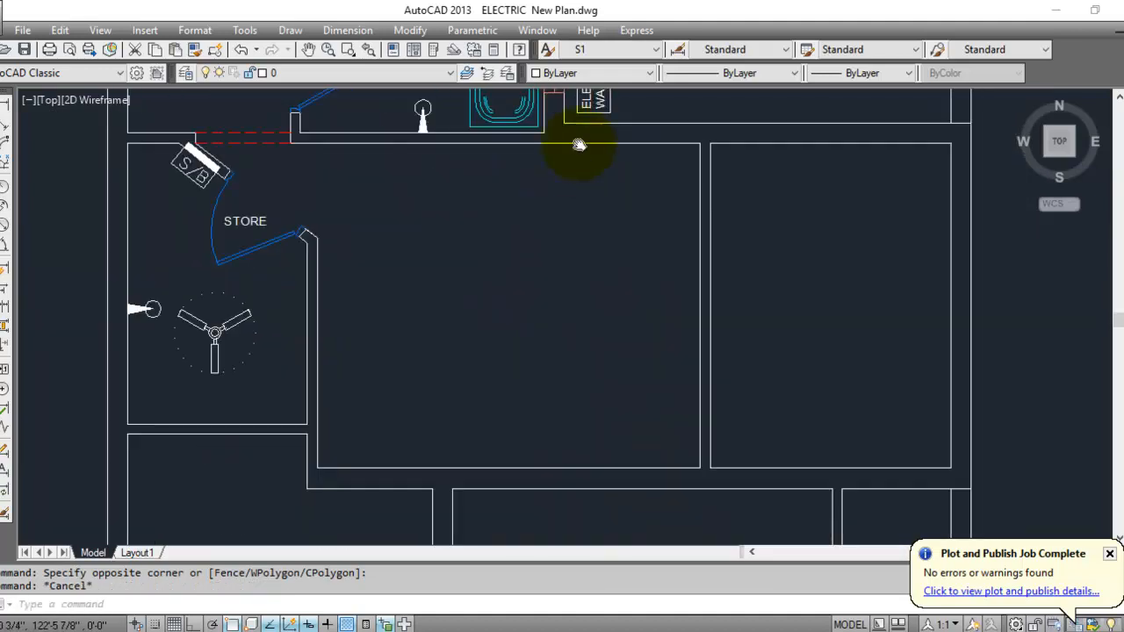
pyautogui.moveTo(571, 428)
pyautogui.mouseDown(button='middle')
pyautogui.moveTo(542, 183)
pyautogui.moveTo(536, 361)
pyautogui.moveTo(533, 291)
pyautogui.mouseUp(button='middle')
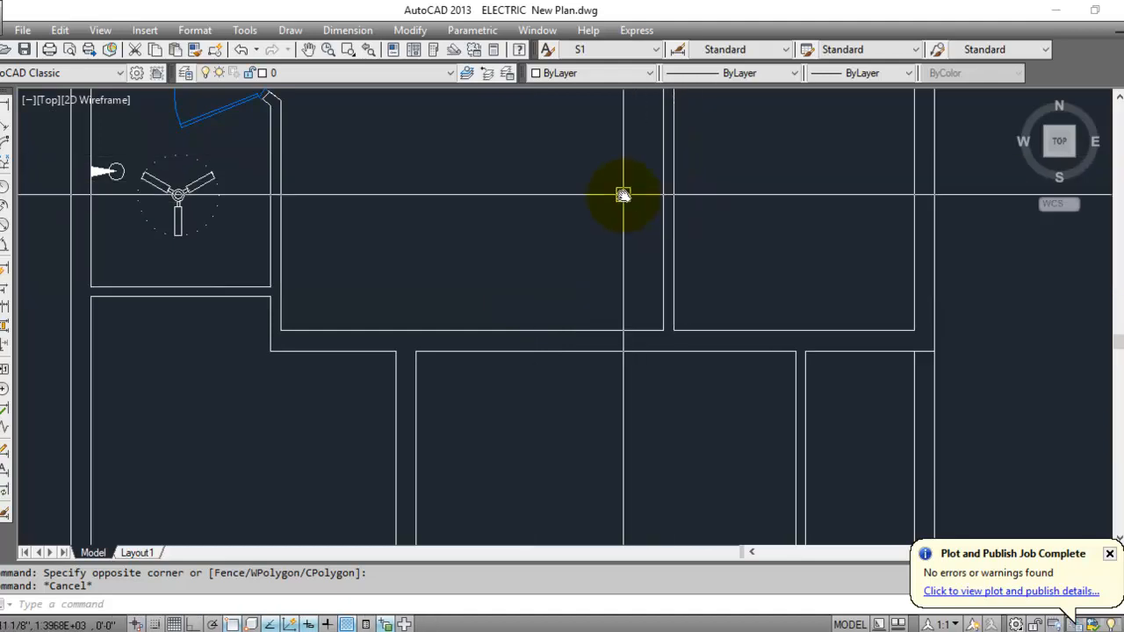
# List the properties of the large room's upper wall line segment below the water pump label to check its length.
pyautogui.moveTo(620, 194); pyautogui.dragTo(645, 408, button='middle')
pyautogui.scroll(2, 620, 192)
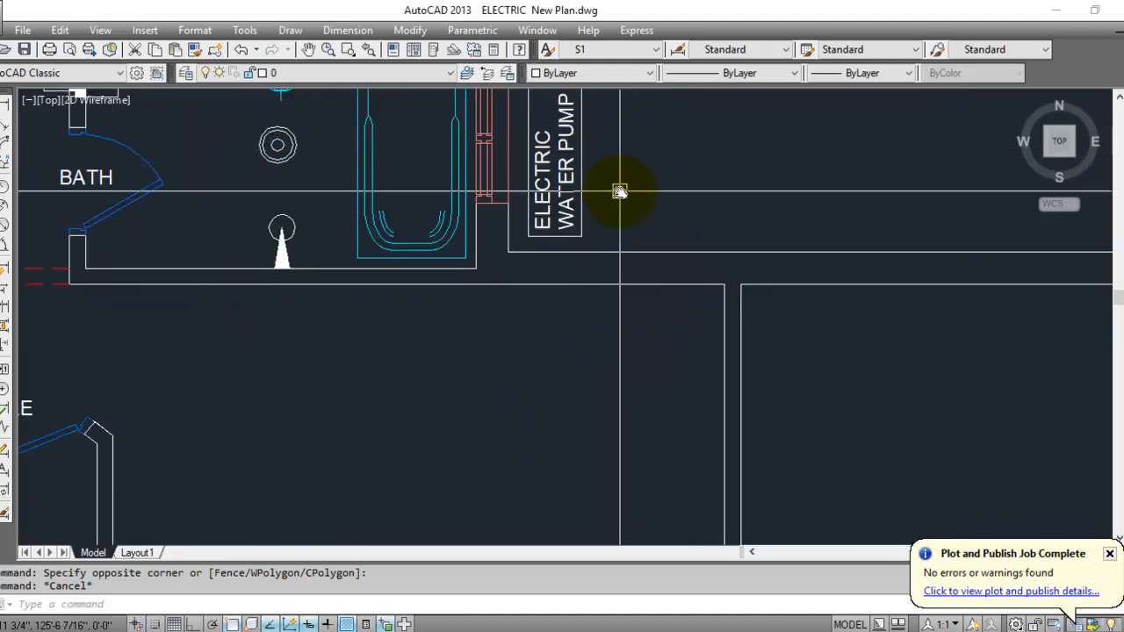
pyautogui.click(617, 285)
pyautogui.click(618, 284)
pyautogui.write('LI')
pyautogui.press('Return')
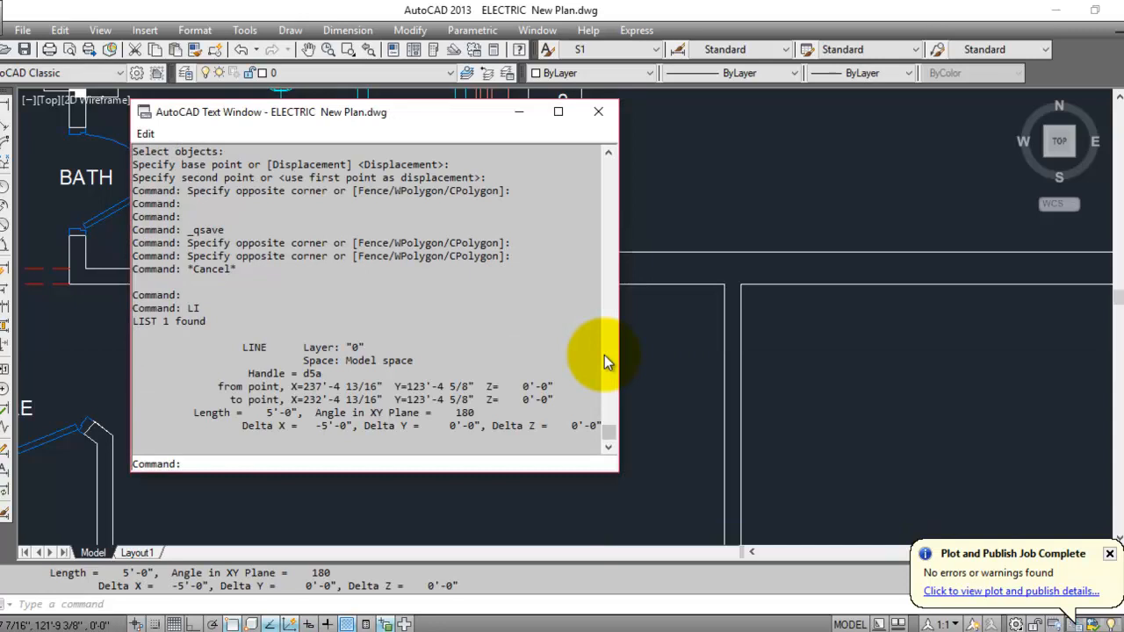
pyautogui.press('F2')
pyautogui.press('Return')
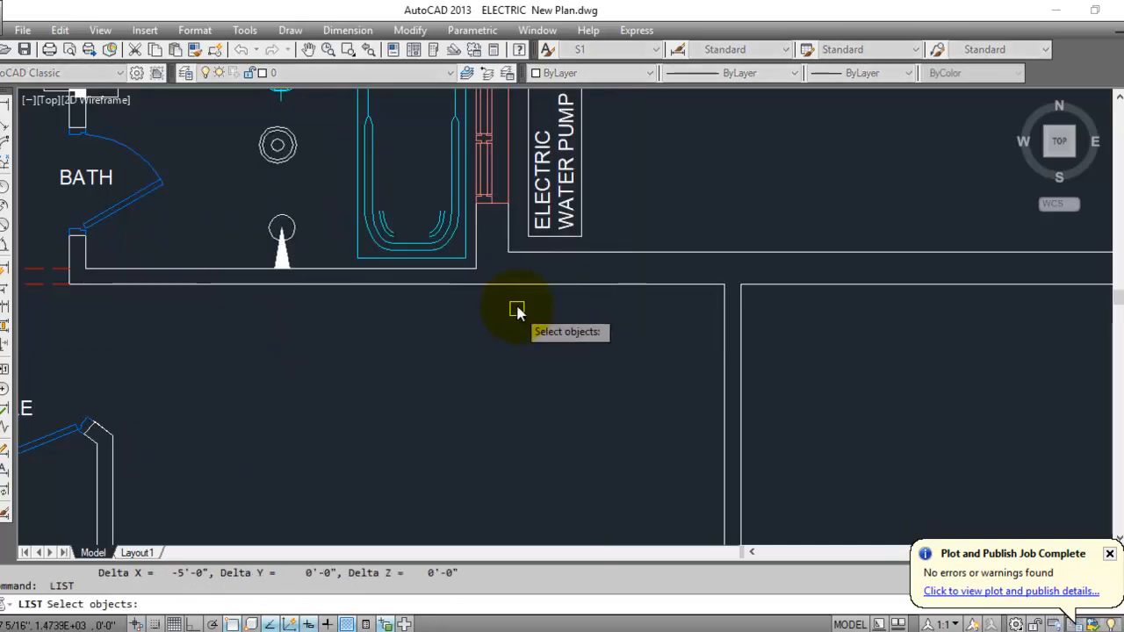
pyautogui.press('Escape')
pyautogui.press('Escape')
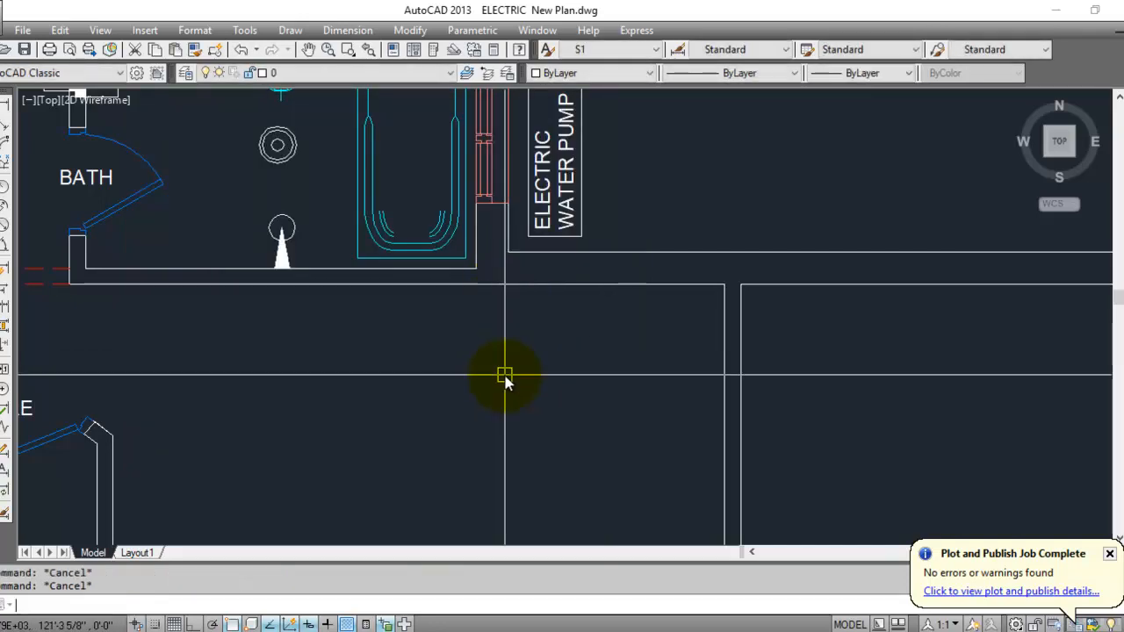
# Extend the vertical wall line below the bathroom window down to the large room's upper wall line.
pyautogui.write('EX')
pyautogui.press('Return')
pyautogui.press('Return')
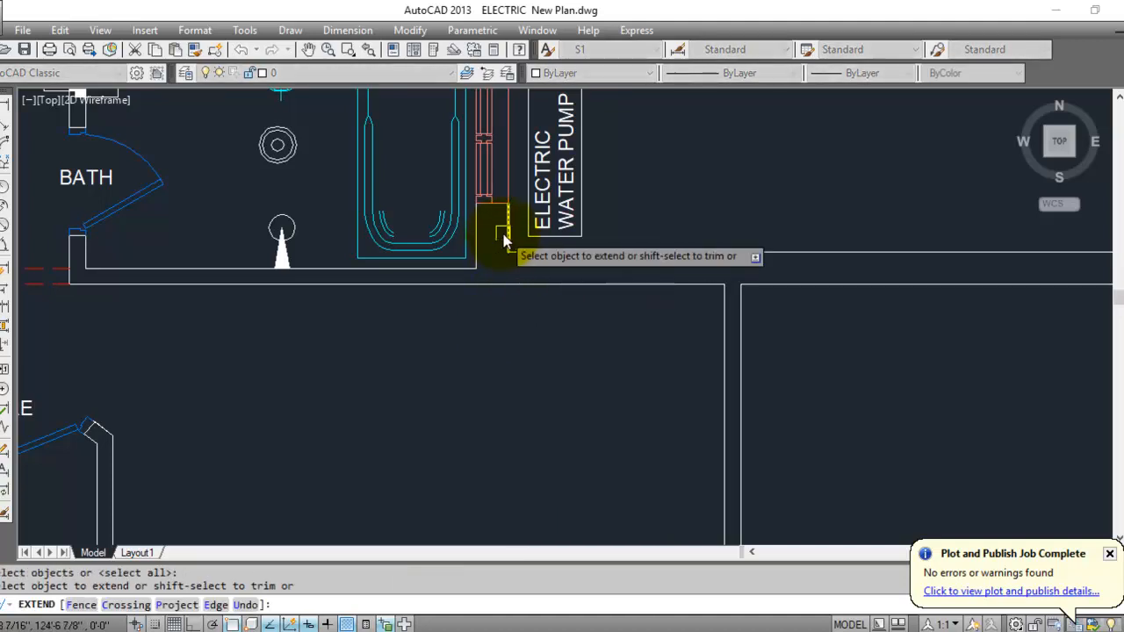
pyautogui.press('Escape')
pyautogui.click(601, 324)
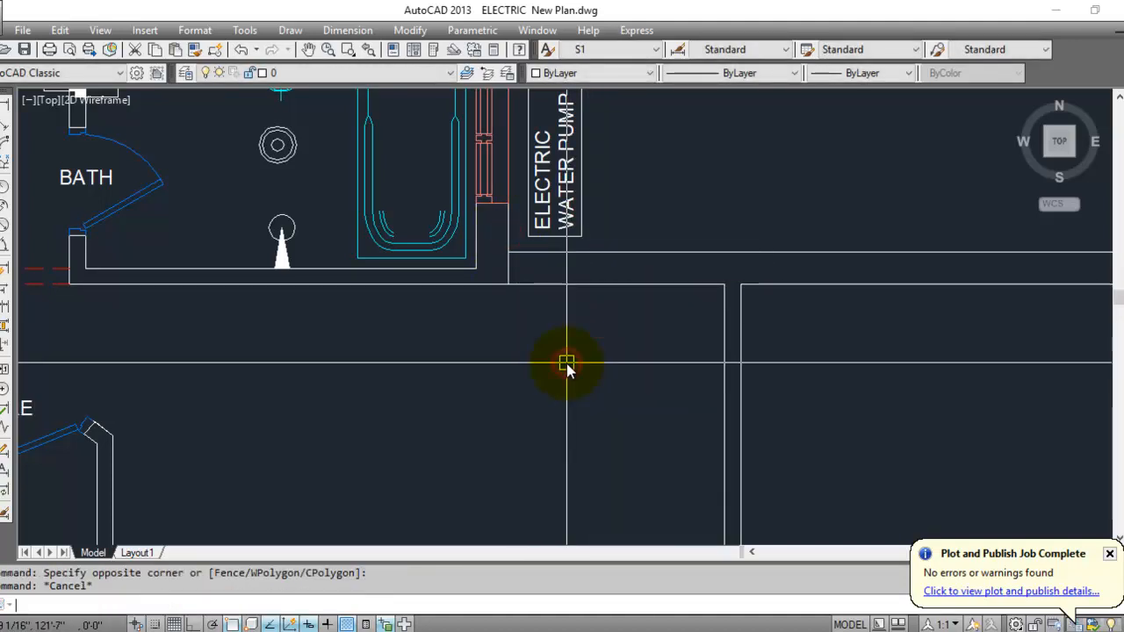
pyautogui.press('Escape')
# Move the overlapping two-panel window in the symbol library to the clear space below the other windows.
pyautogui.scroll(-10, 567, 363)
pyautogui.scroll(5, 575, 255)
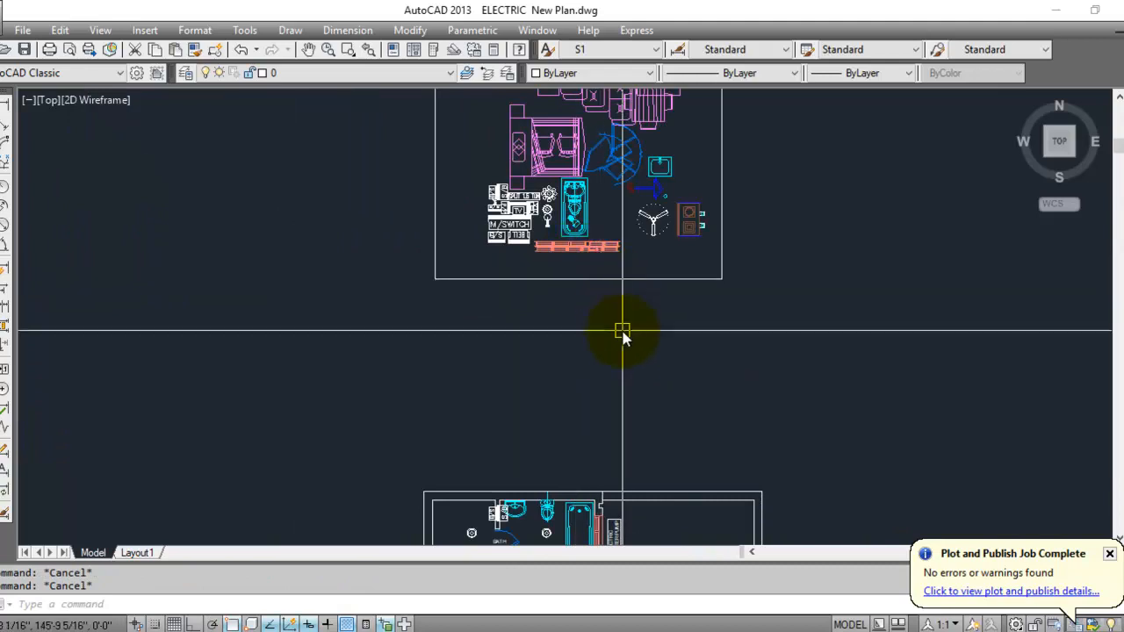
pyautogui.scroll(5, 622, 335)
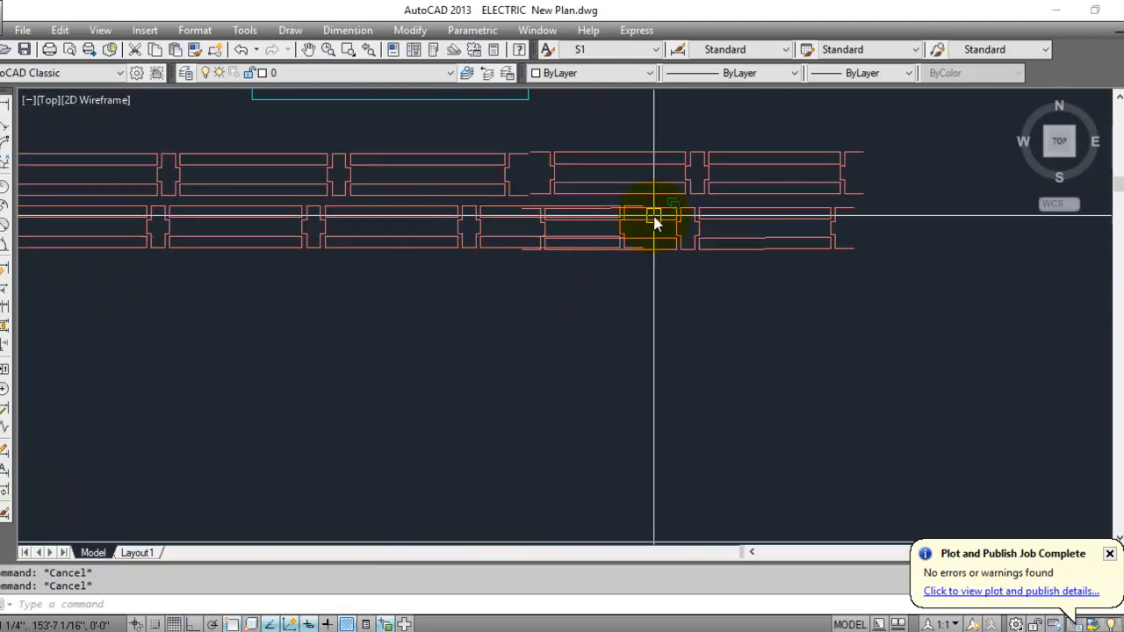
pyautogui.press('Return')
pyautogui.click(738, 249)
pyautogui.press('Return')
pyautogui.click(653, 328)
pyautogui.click(712, 423)
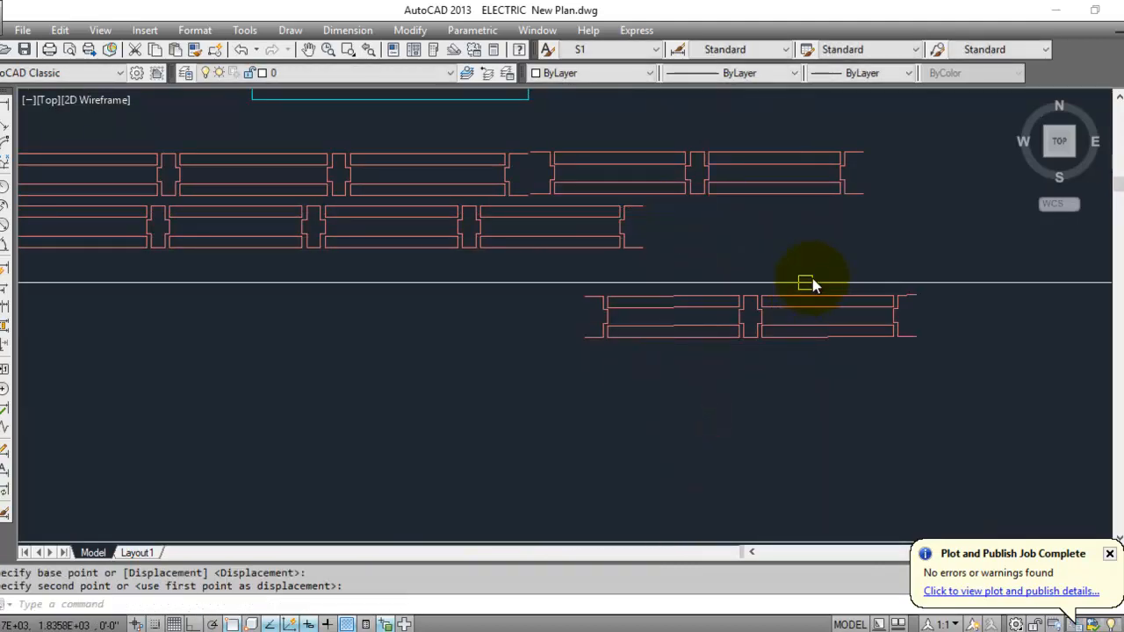
# Copy the separated window by its lower-left corner into the wall below the water pump, and extend the adjoining vertical wall line to the upper wall line.
pyautogui.click(813, 274)
pyautogui.click(729, 395)
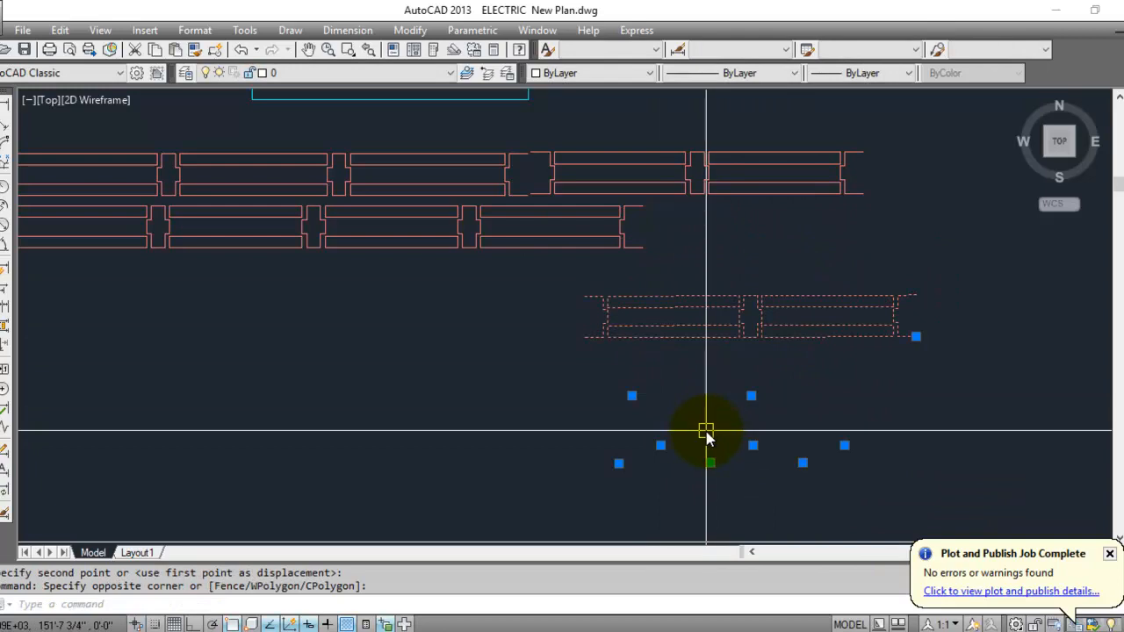
pyautogui.write('CO')
pyautogui.press('Return')
pyautogui.click(585, 335)
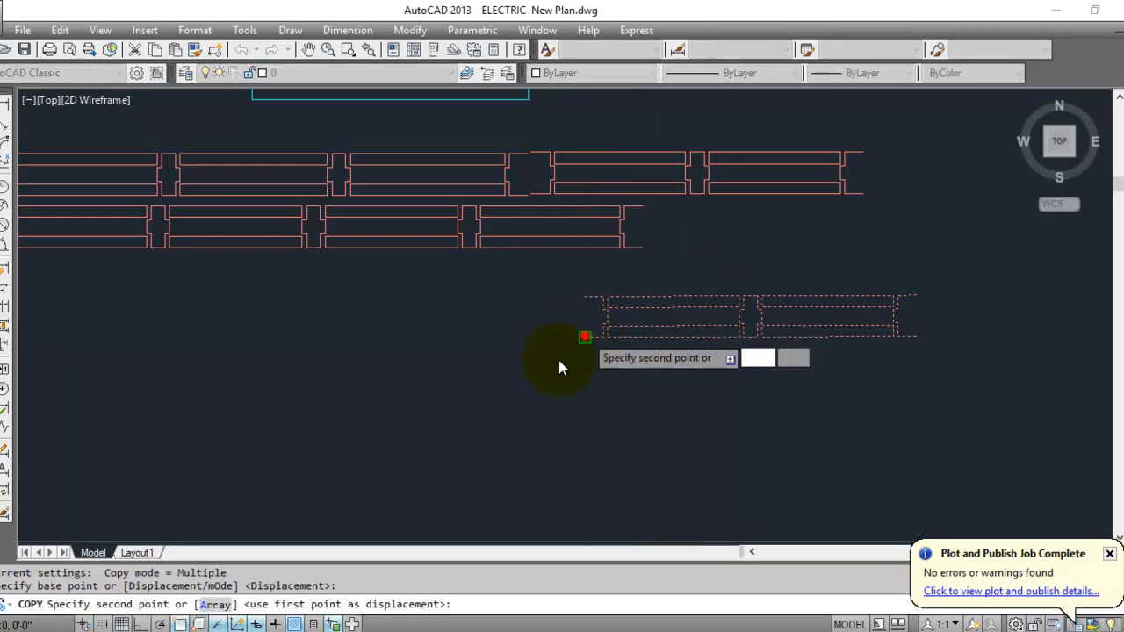
pyautogui.scroll(-2, 545, 159)
pyautogui.scroll(-7, 630, 167)
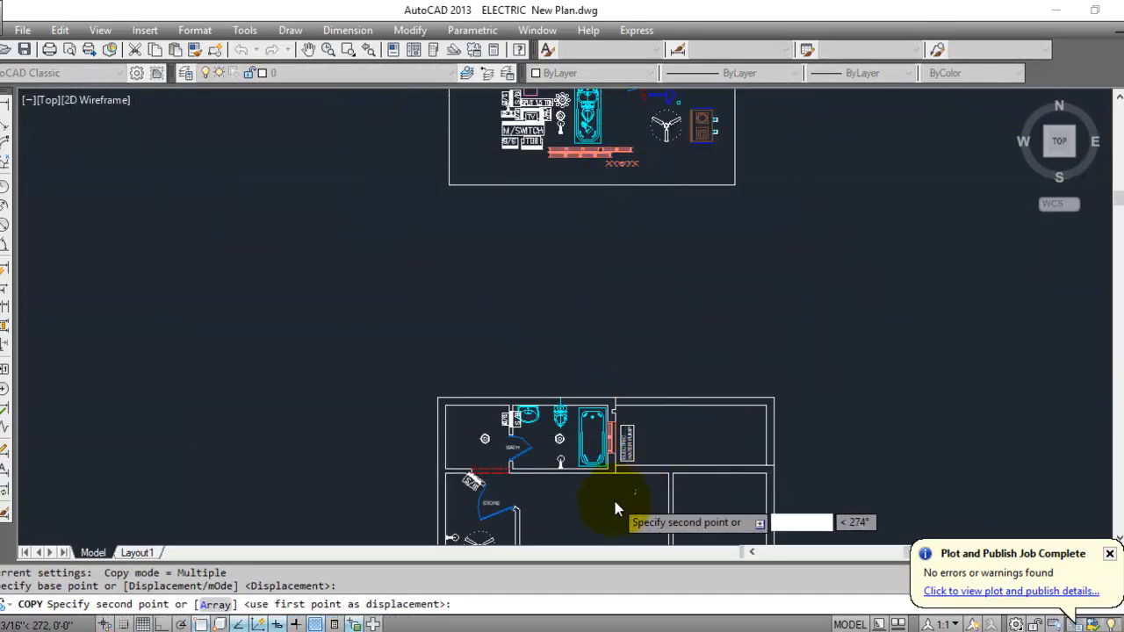
pyautogui.scroll(7, 619, 498)
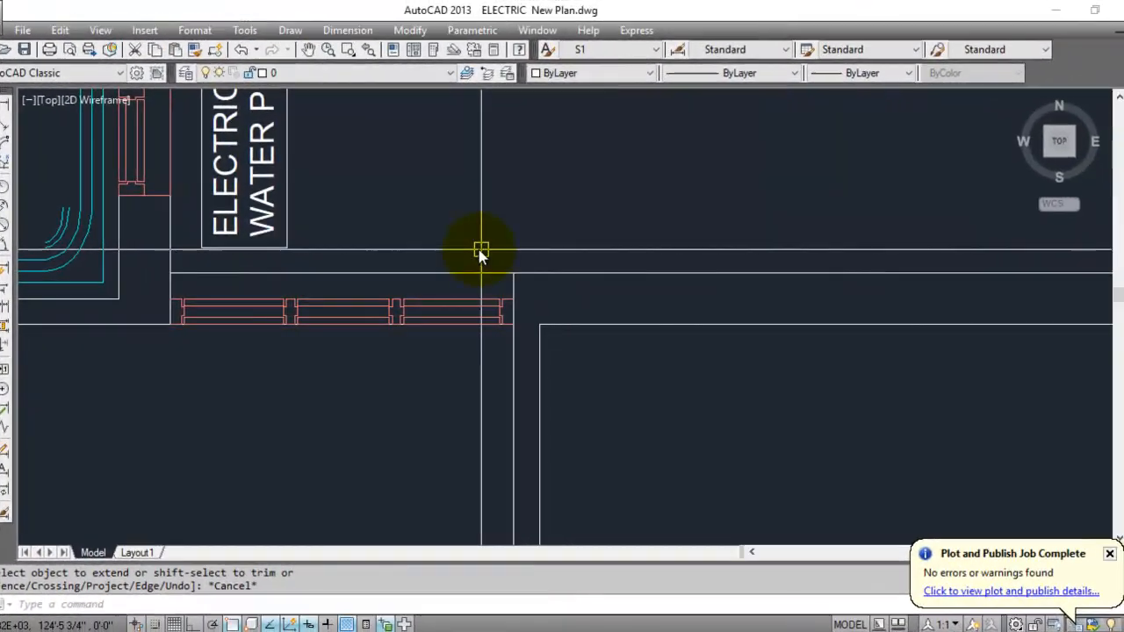
pyautogui.press('Escape')
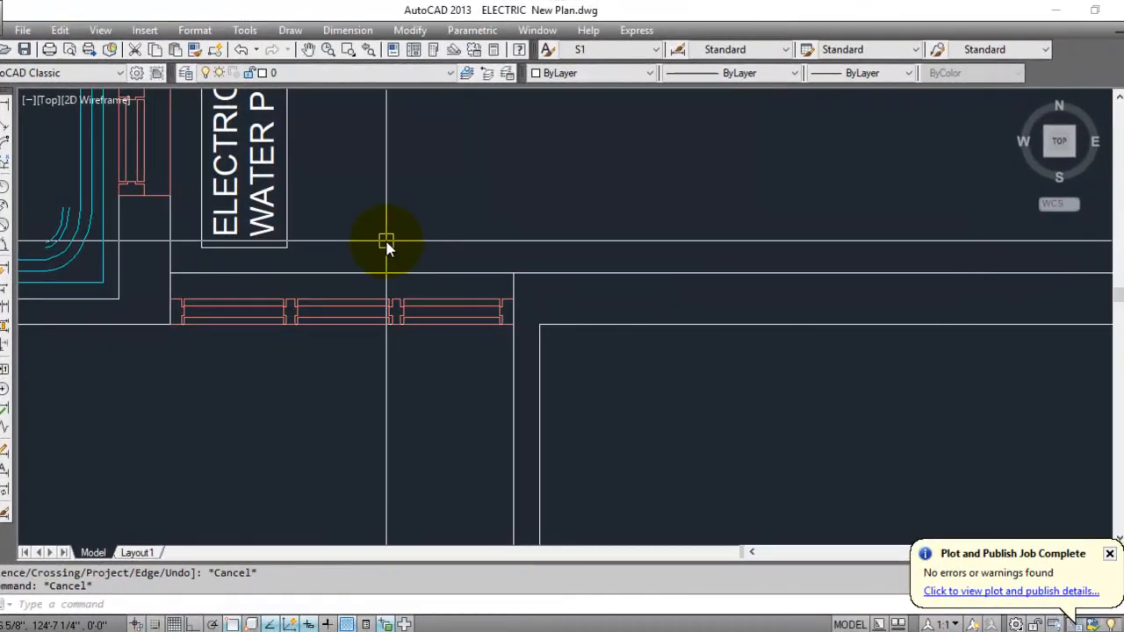
# Set the wall line segment directly above the new window below the water pump to Color 11.
pyautogui.moveTo(384, 243); pyautogui.dragTo(528, 275, button='middle')
pyautogui.click(519, 287)
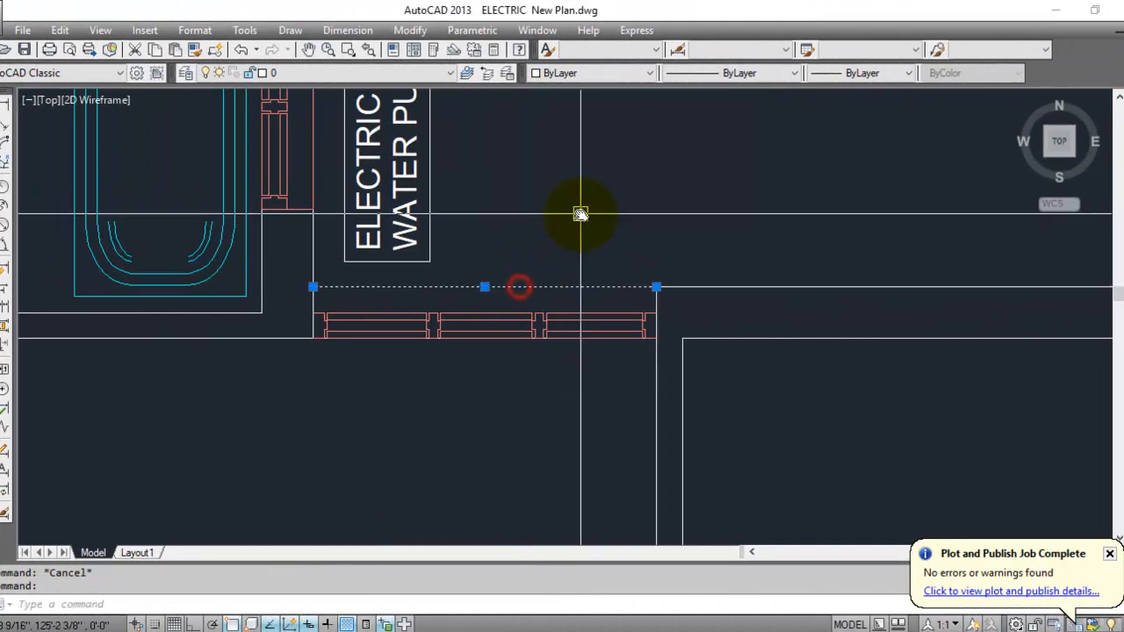
pyautogui.click(577, 74)
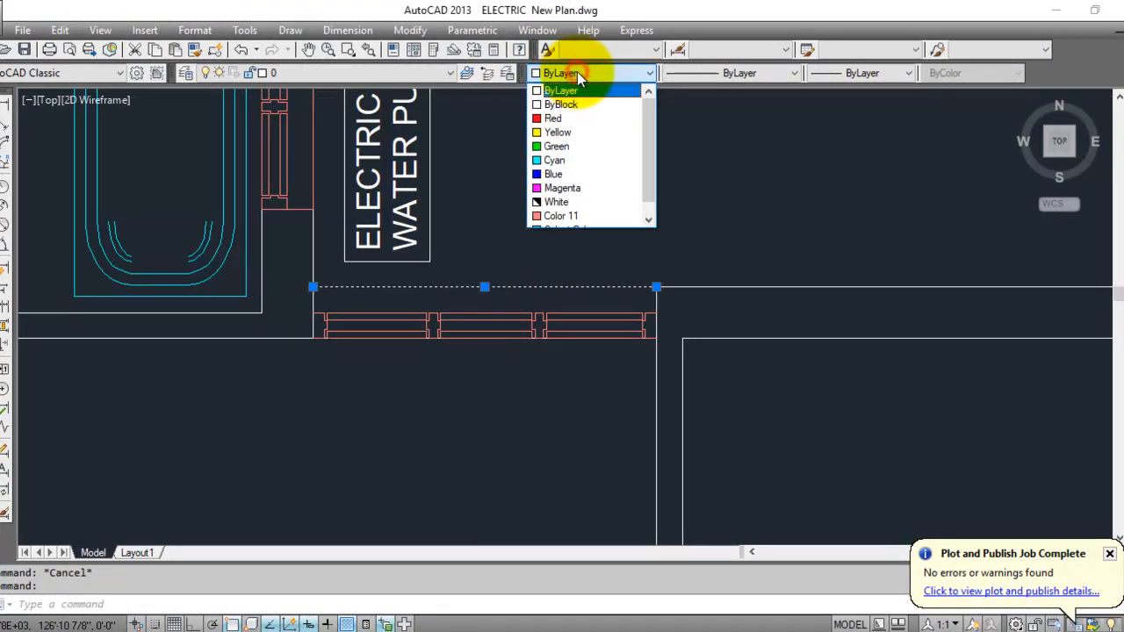
pyautogui.click(576, 216)
pyautogui.press('Escape')
pyautogui.click(422, 431)
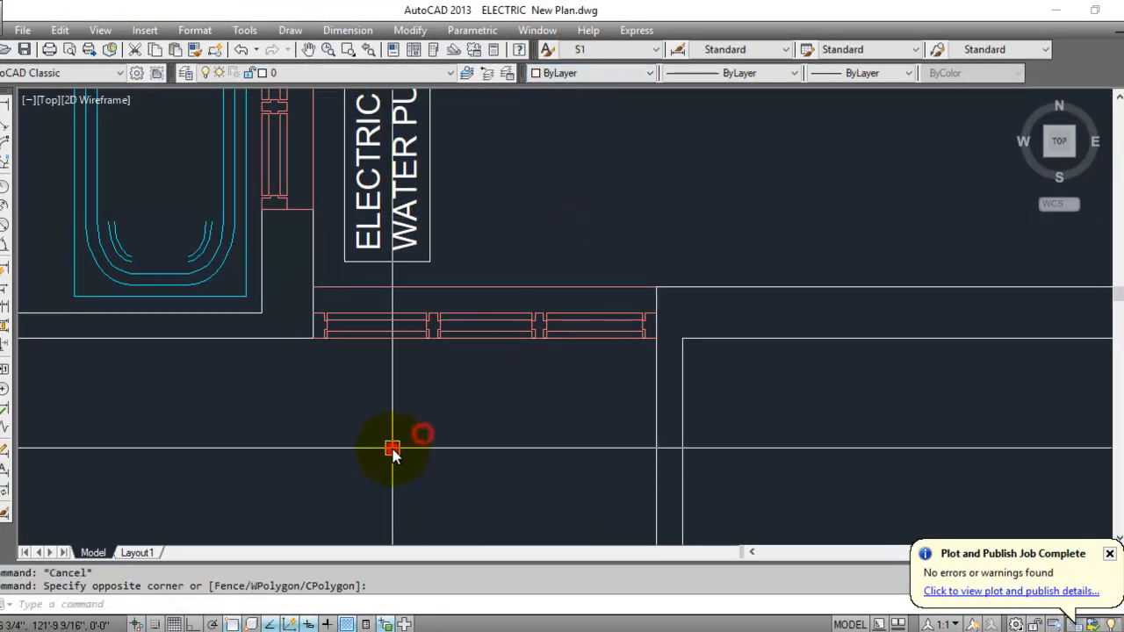
# Trim the leftover wall line along the underside of the new window below the water pump.
pyautogui.scroll(5, 201, 322)
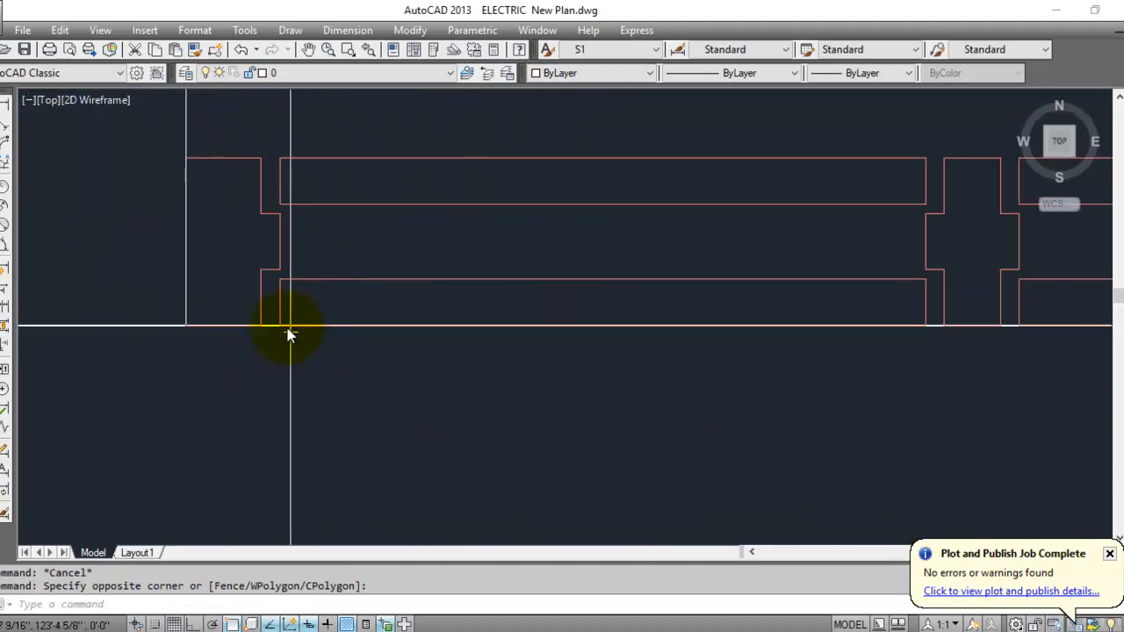
pyautogui.scroll(-6, 424, 351)
pyautogui.scroll(-3, 424, 401)
pyautogui.moveTo(517, 395); pyautogui.dragTo(369, 373, button='middle')
pyautogui.press('Escape')
pyautogui.press('Escape')
pyautogui.write('tr')
pyautogui.press('Return')
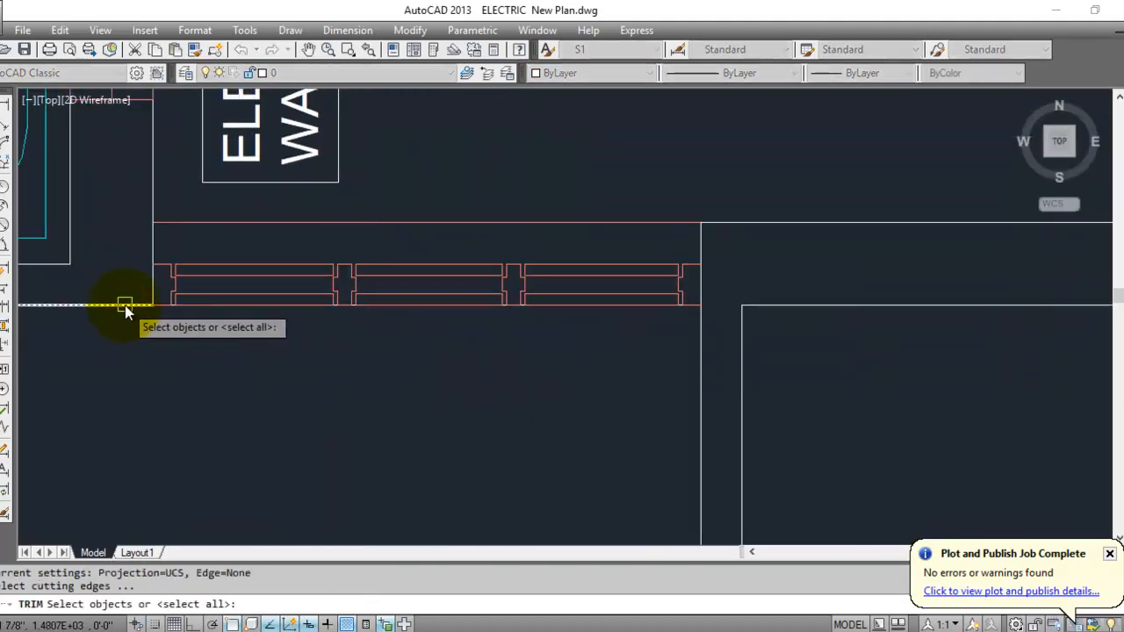
pyautogui.press('Return')
pyautogui.click(506, 242)
pyautogui.click(406, 386)
pyautogui.press('Escape')
pyautogui.press('Escape')
# Look over the large room beside the store and its surrounding walls.
pyautogui.scroll(-4, 563, 376)
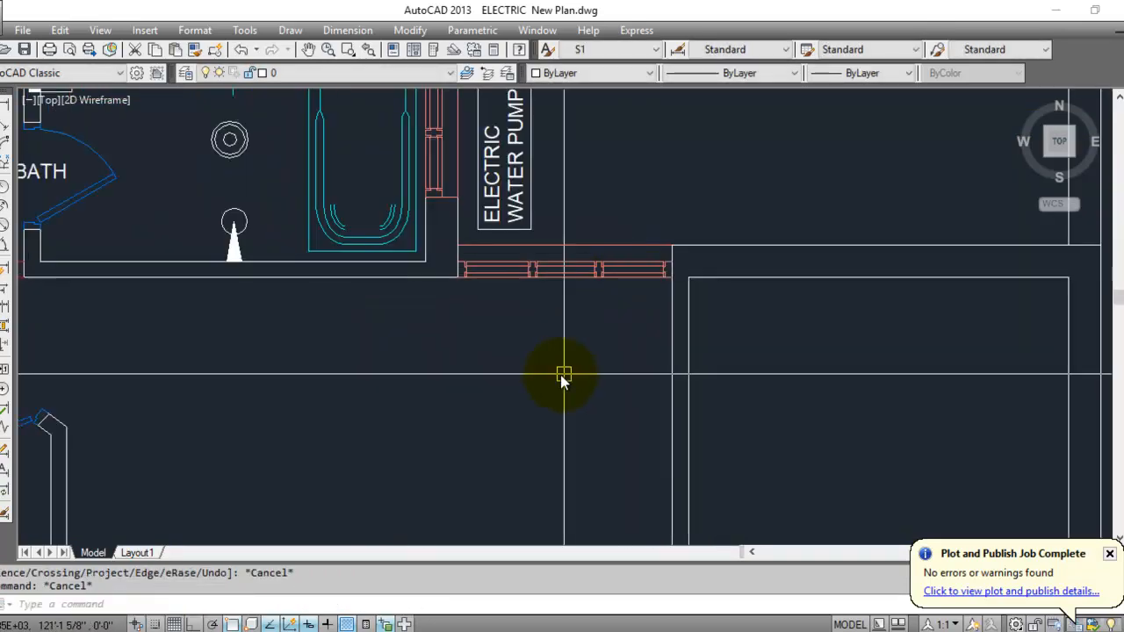
pyautogui.moveTo(562, 377); pyautogui.dragTo(592, 254, button='middle')
pyautogui.scroll(-2, 601, 365)
pyautogui.scroll(2, 601, 364)
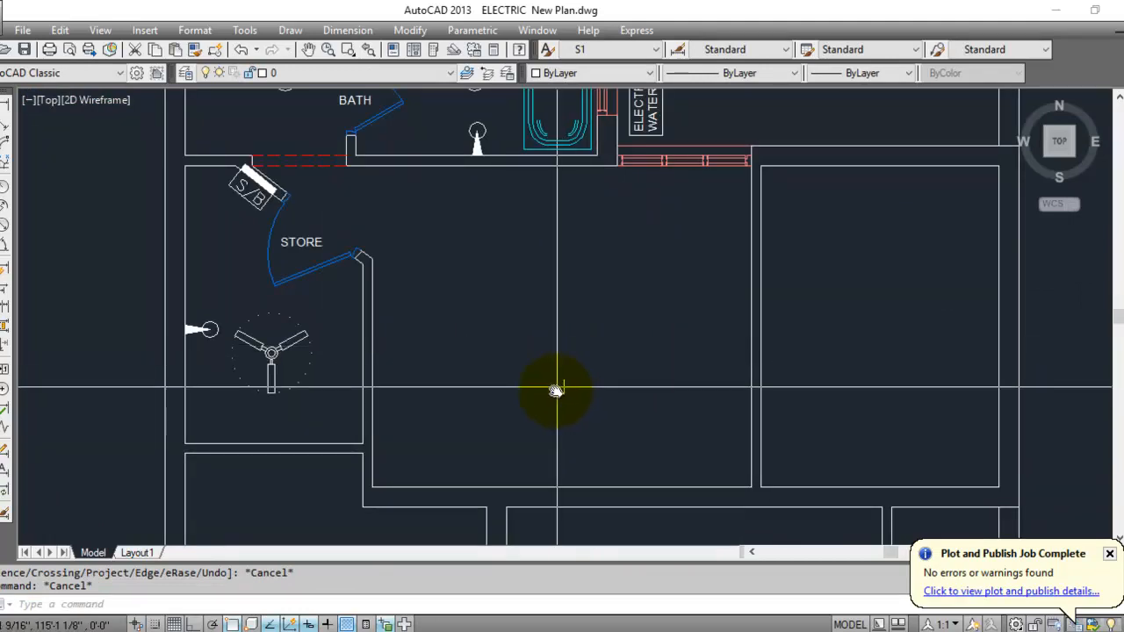
pyautogui.moveTo(539, 377); pyautogui.dragTo(573, 306, button='middle')
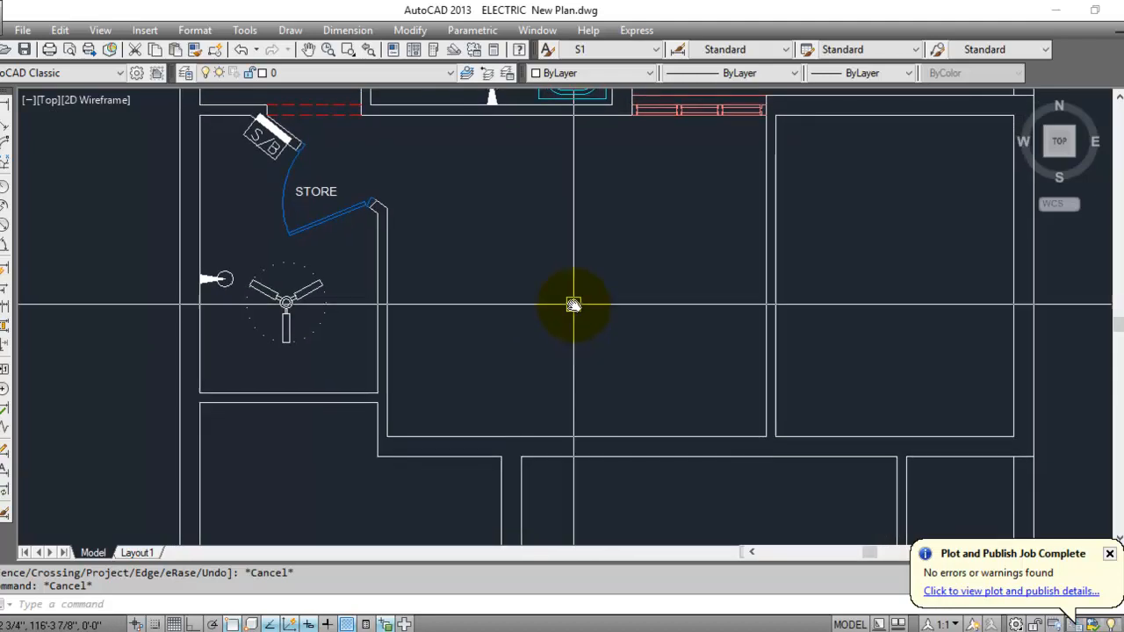
pyautogui.scroll(-2, 577, 377)
pyautogui.scroll(2, 510, 343)
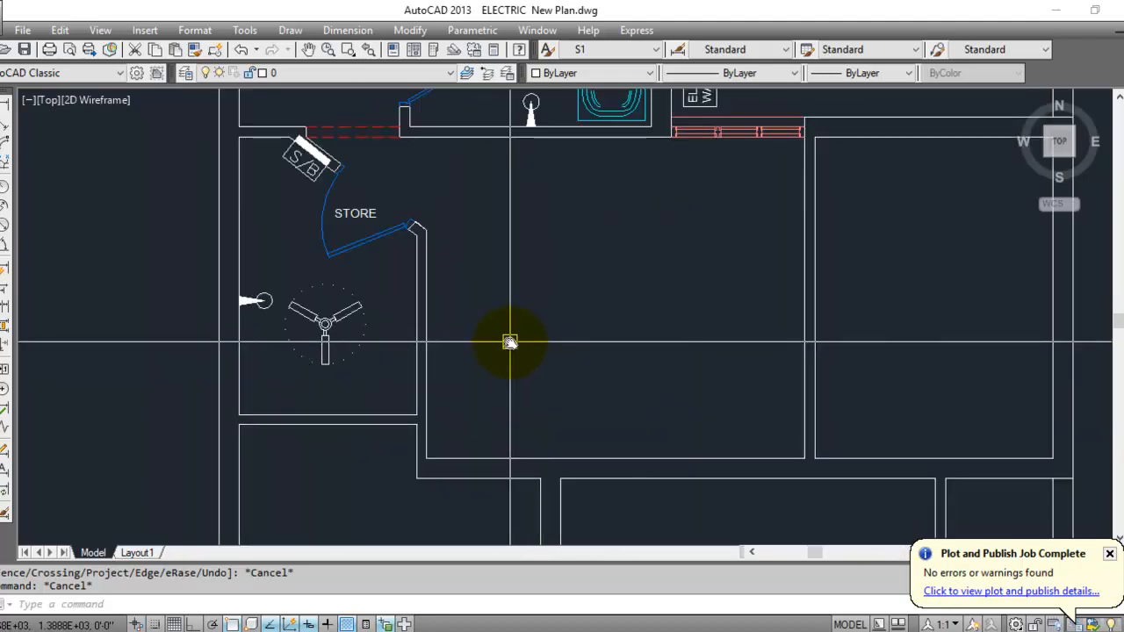
pyautogui.scroll(-3, 446, 426)
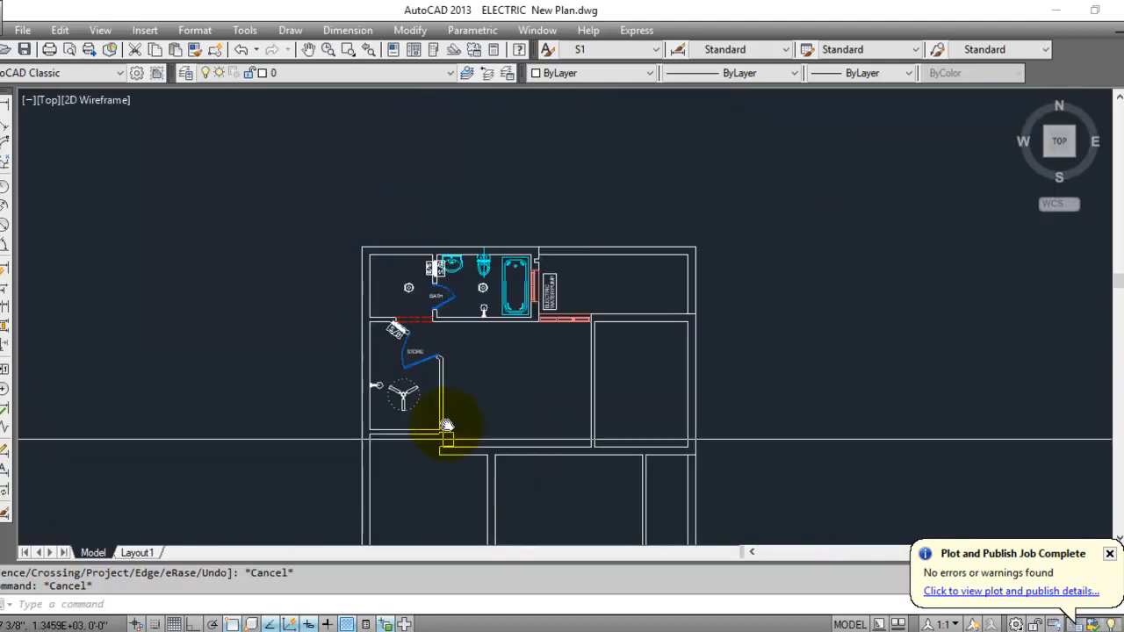
pyautogui.scroll(1, 465, 413)
# Copy the double bed with side tables from the symbol library into the large room, its headboard near the wall shared with the store.
pyautogui.scroll(-3, 501, 430)
pyautogui.moveTo(528, 220); pyautogui.dragTo(527, 409, button='middle')
pyautogui.scroll(5, 565, 360)
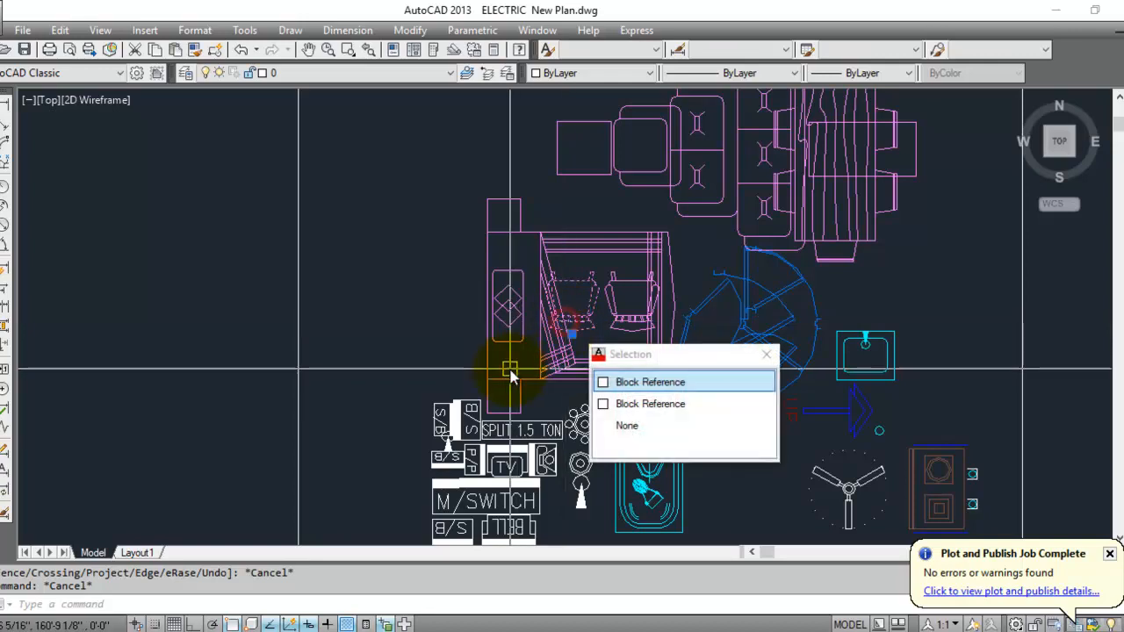
pyautogui.click(478, 356)
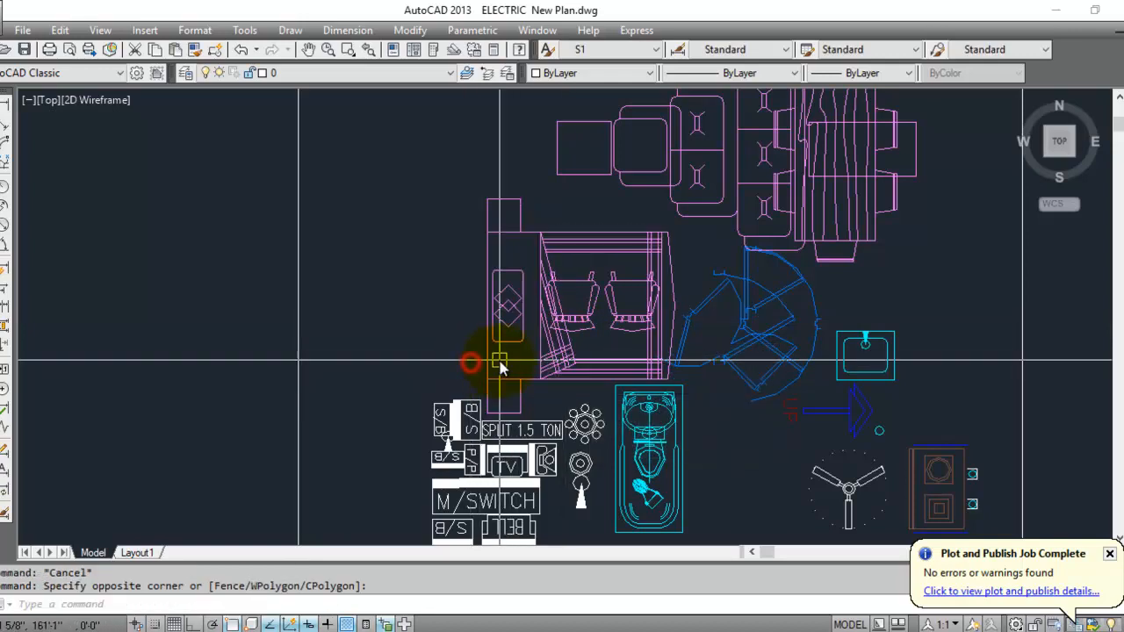
pyautogui.click(501, 360)
pyautogui.press('Return')
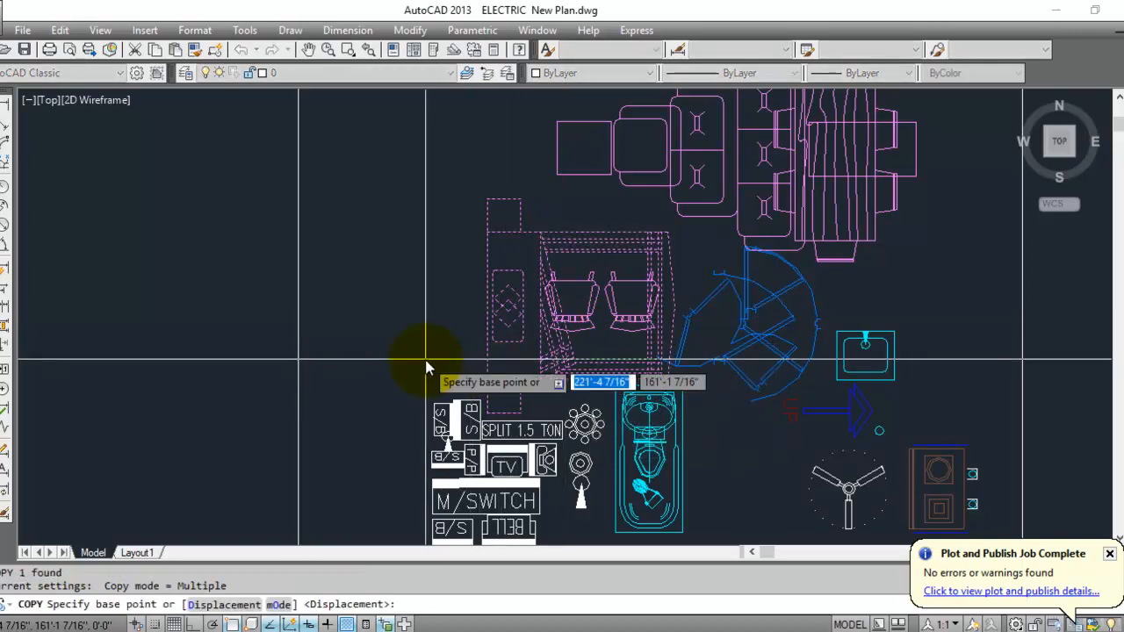
pyautogui.click(500, 298)
pyautogui.scroll(-6, 535, 221)
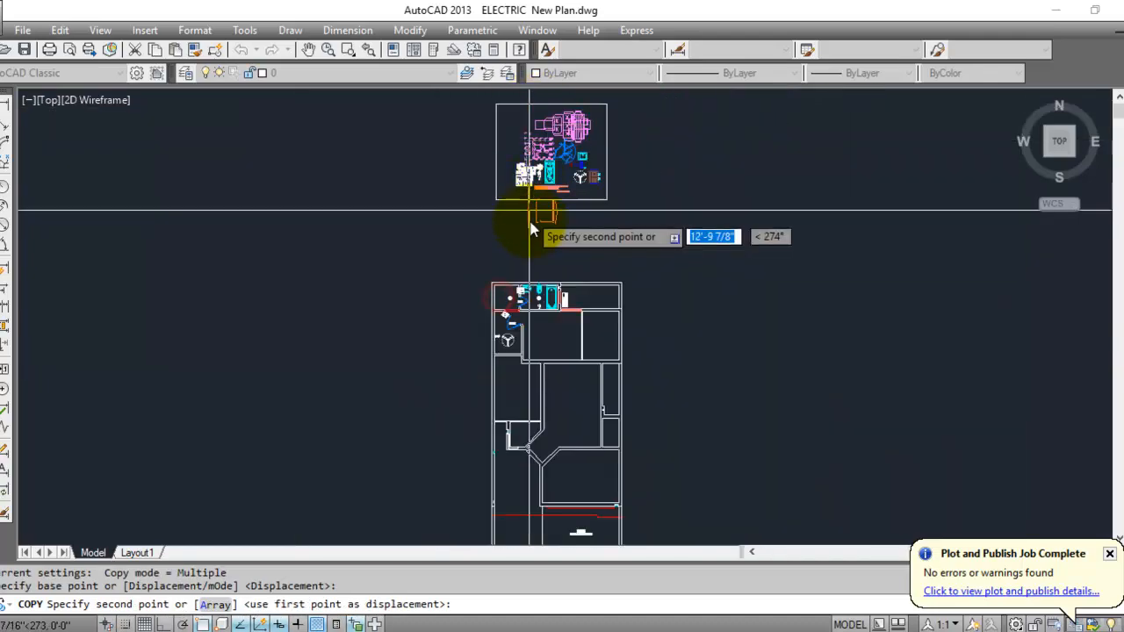
pyautogui.scroll(5, 557, 439)
pyautogui.moveTo(556, 431)
pyautogui.mouseDown(button='middle')
pyautogui.moveTo(535, 355)
pyautogui.moveTo(524, 361)
pyautogui.moveTo(527, 510)
pyautogui.mouseUp(button='middle')
pyautogui.moveTo(502, 254); pyautogui.dragTo(609, 339, button='middle')
pyautogui.scroll(2, 528, 397)
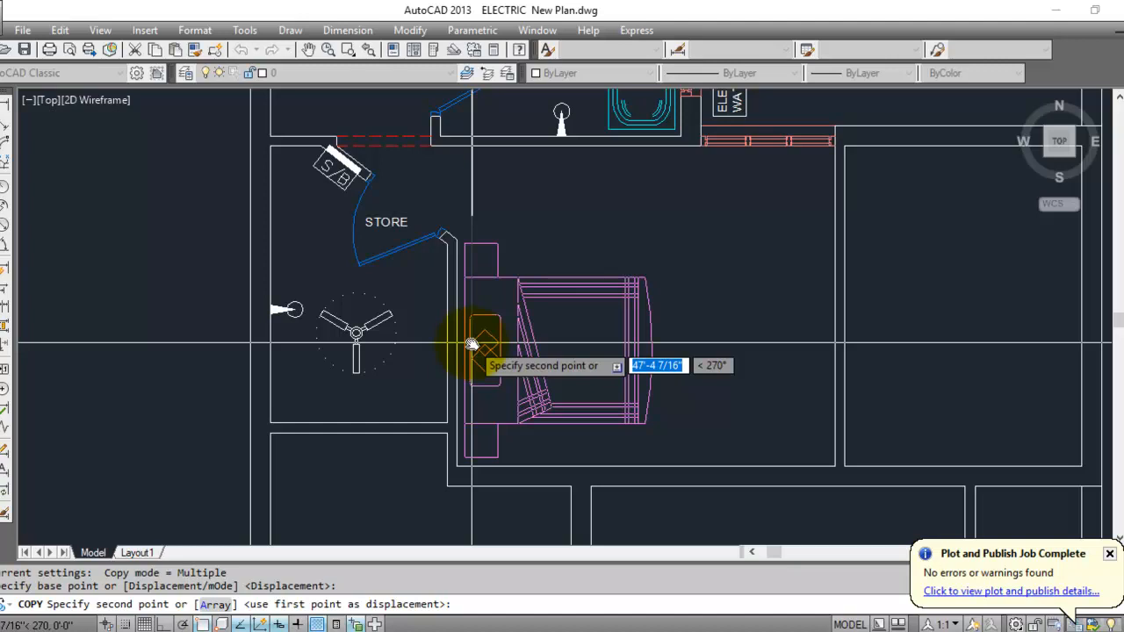
pyautogui.scroll(5, 472, 347)
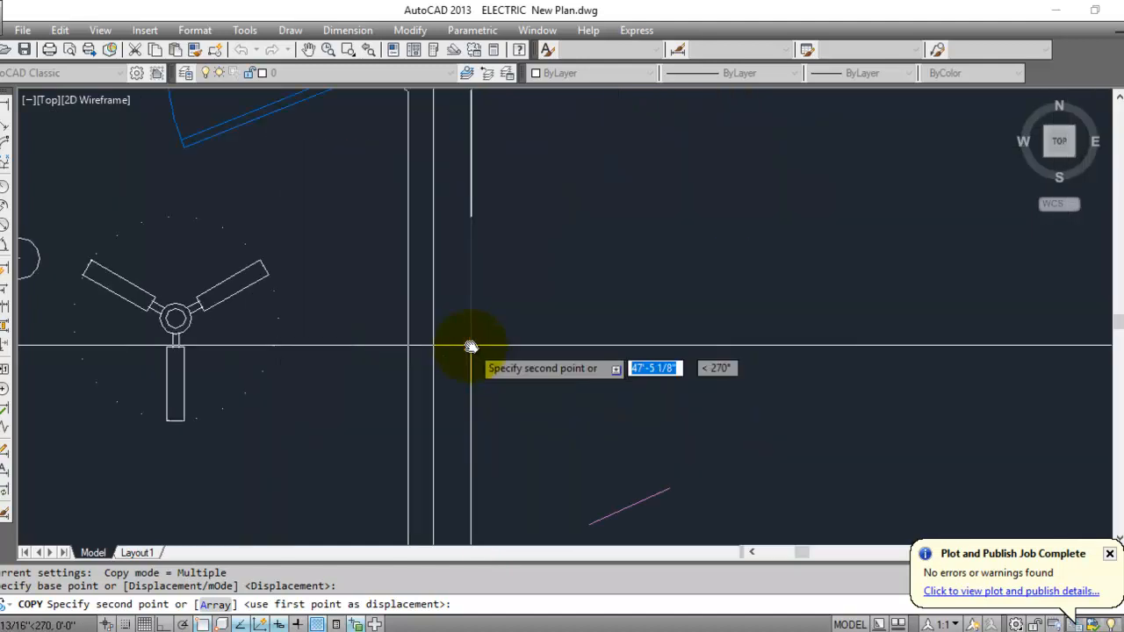
pyautogui.scroll(-3, 471, 342)
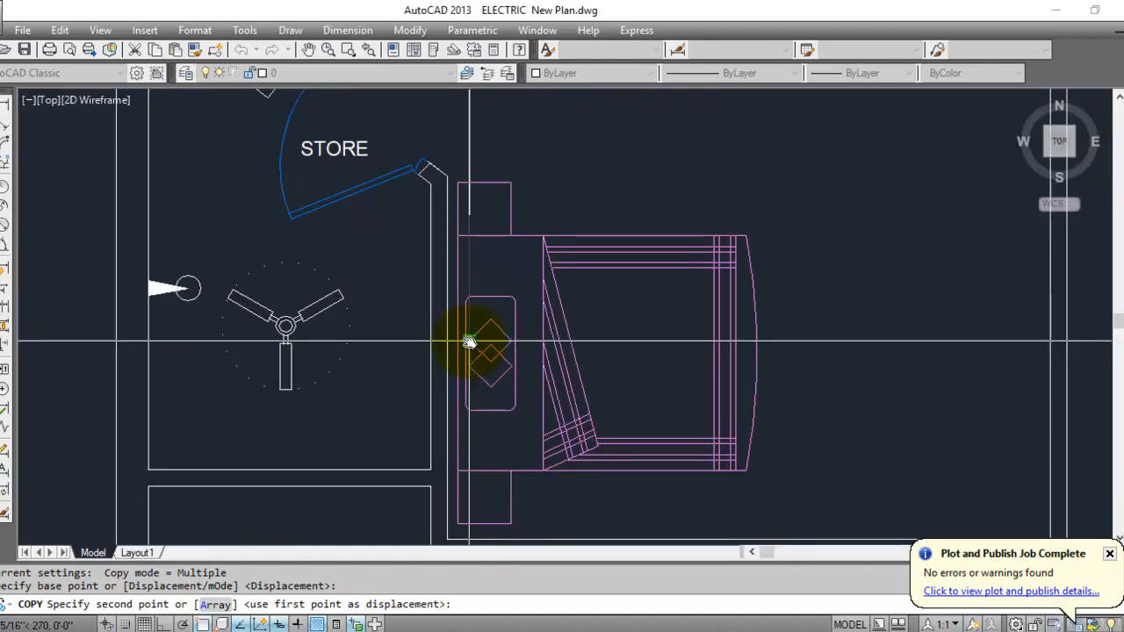
pyautogui.click(470, 342)
pyautogui.press('Escape')
pyautogui.scroll(-4, 341, 225)
pyautogui.scroll(2, 494, 271)
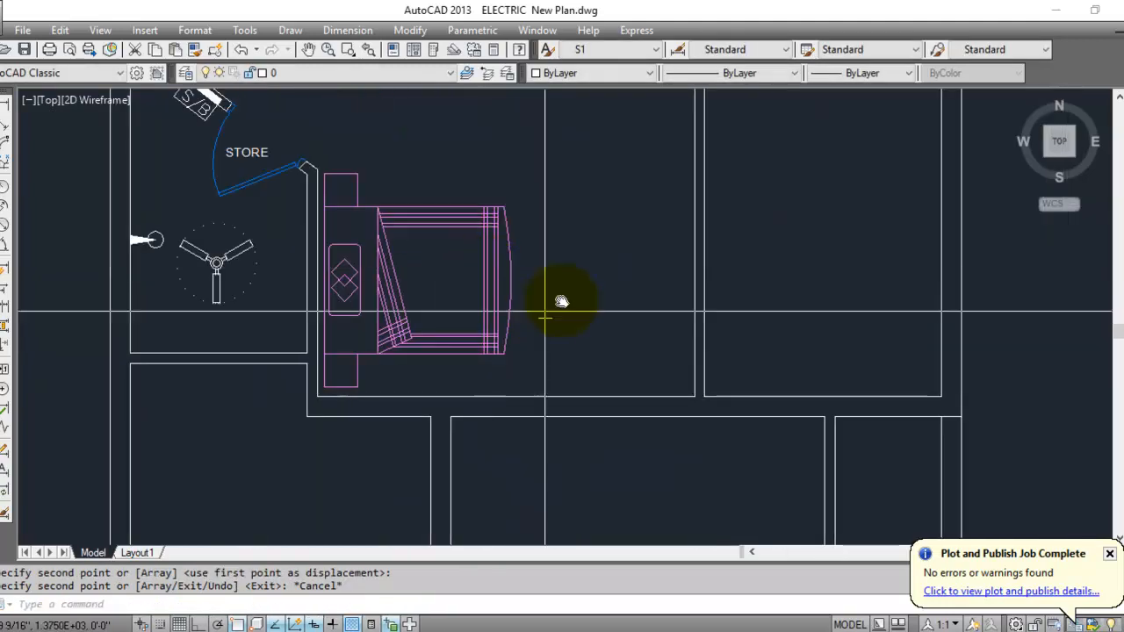
pyautogui.click(546, 312)
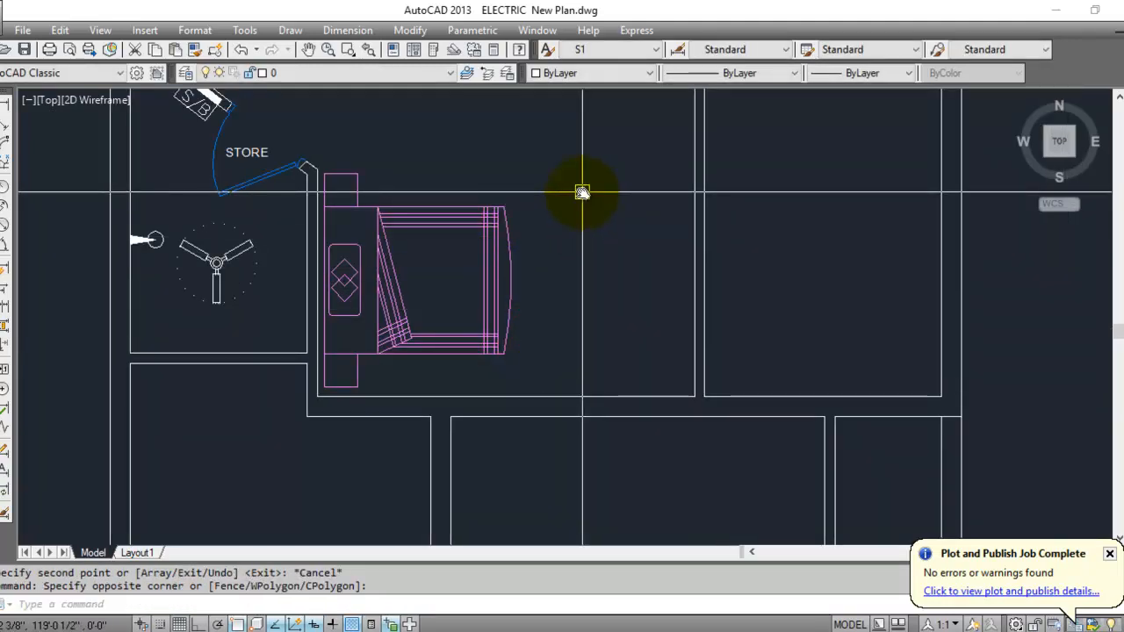
pyautogui.scroll(-2, 527, 167)
pyautogui.click(512, 179)
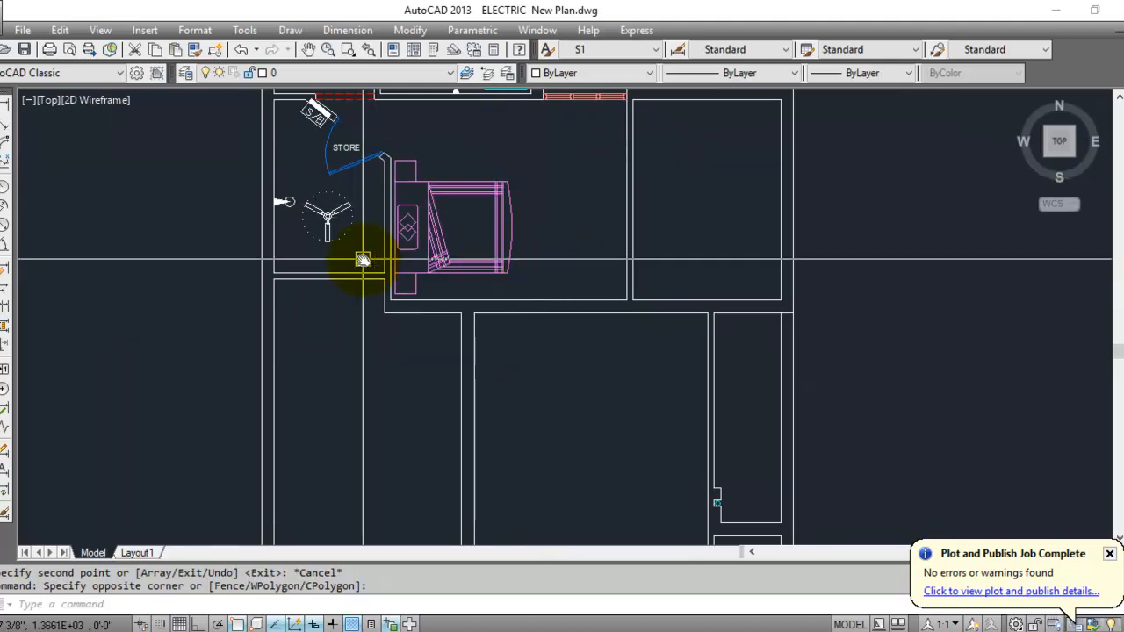
pyautogui.moveTo(363, 260); pyautogui.dragTo(364, 420, button='middle')
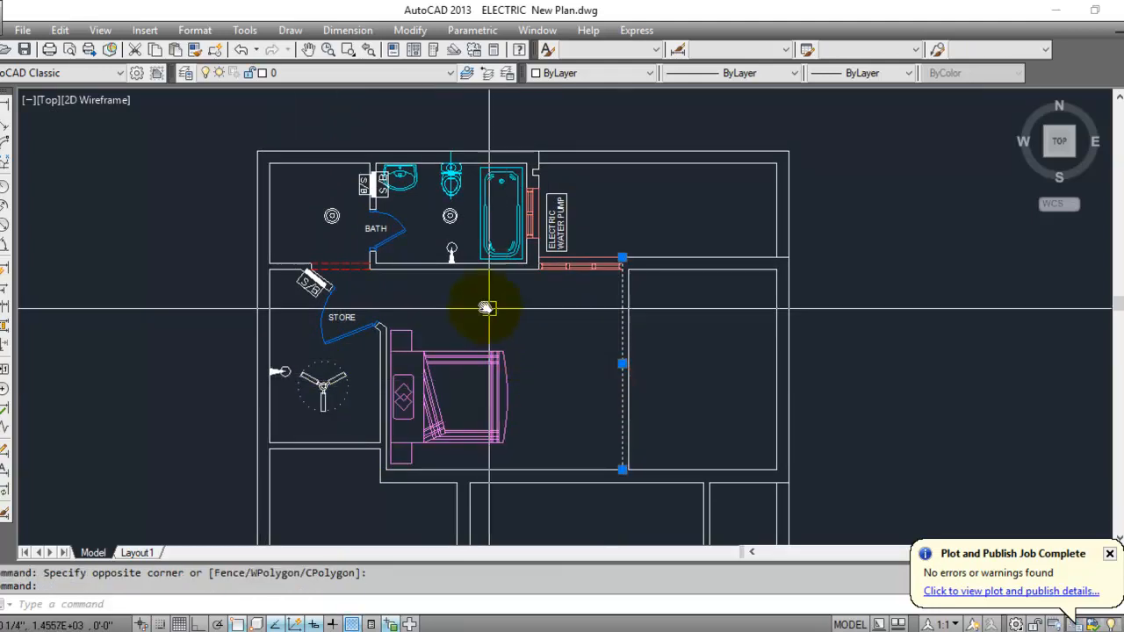
pyautogui.press('Escape')
# Copy the bathroom's concentric-circle ceiling light into the large room twice, once beyond the bed's foot and once over the bed, at the same height.
pyautogui.scroll(10, 444, 184)
pyautogui.click(510, 373)
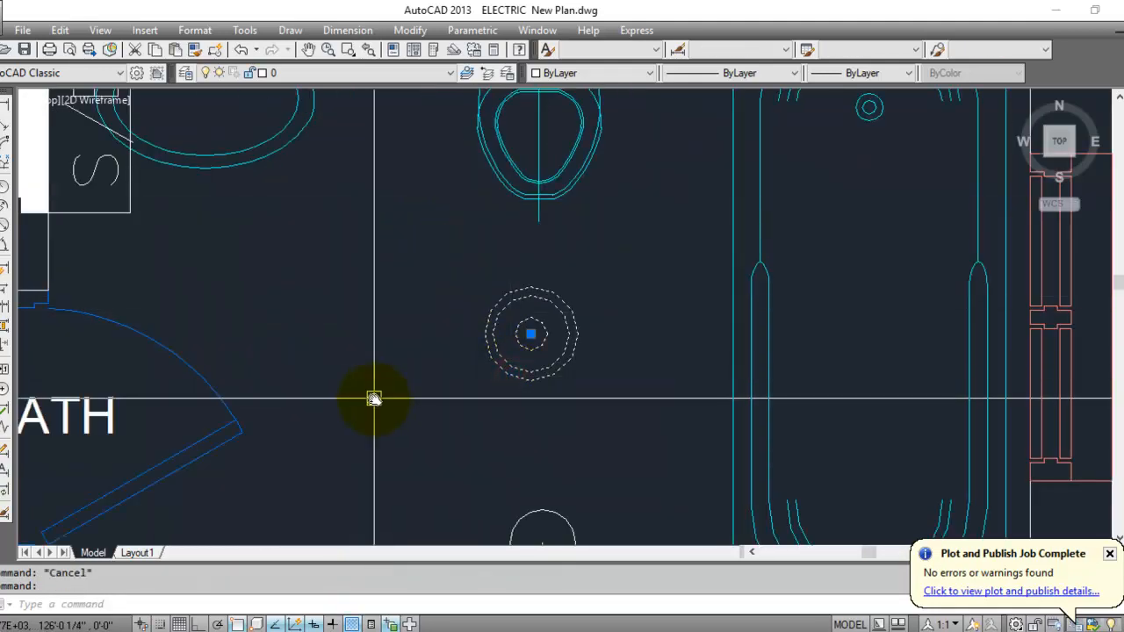
pyautogui.write('co')
pyautogui.press('Return')
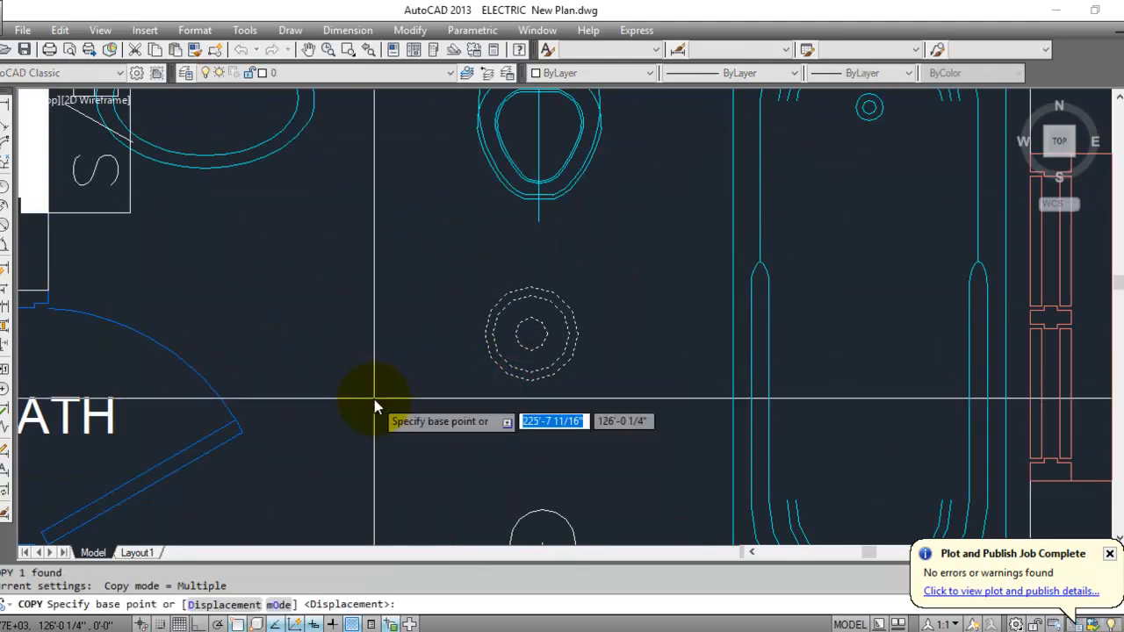
pyautogui.click(532, 341)
pyautogui.scroll(-5, 440, 246)
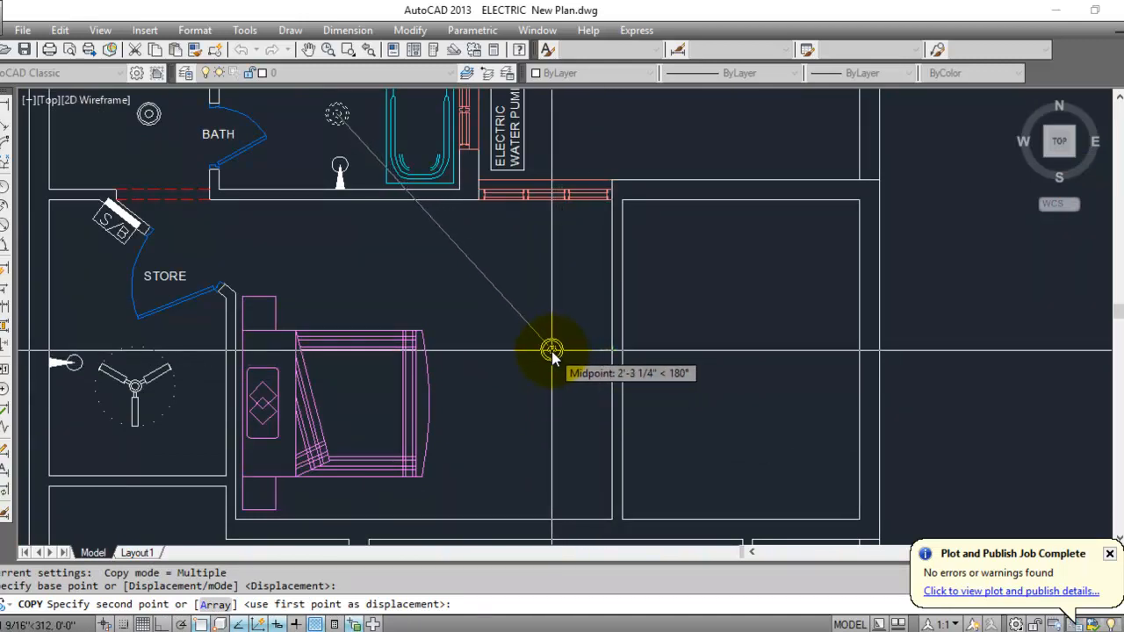
pyautogui.click(550, 351)
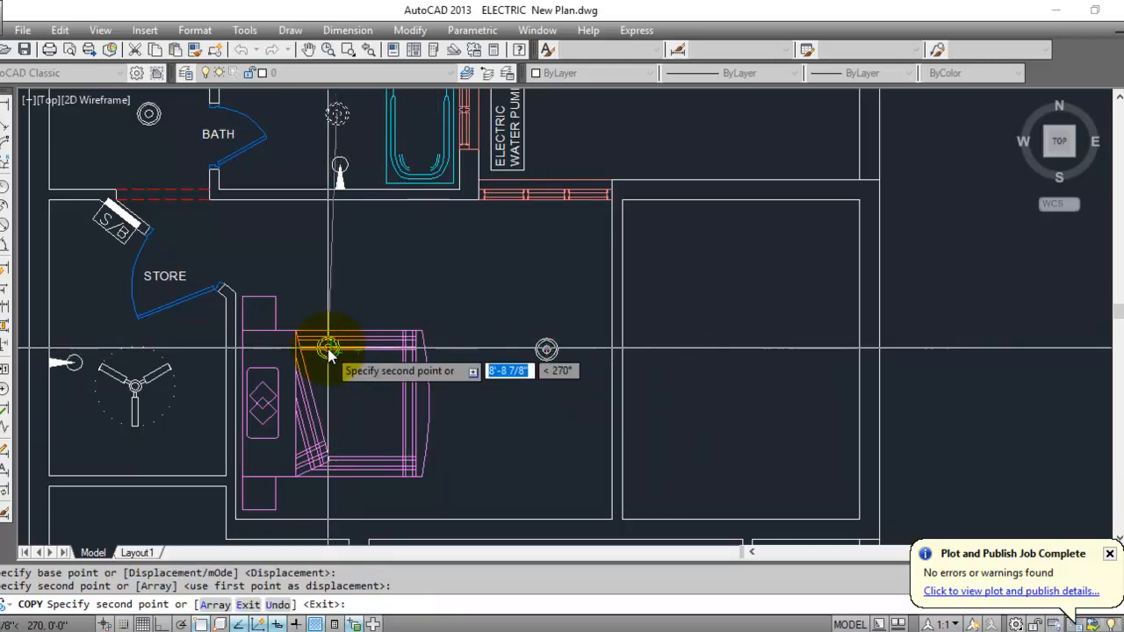
pyautogui.scroll(3, 329, 353)
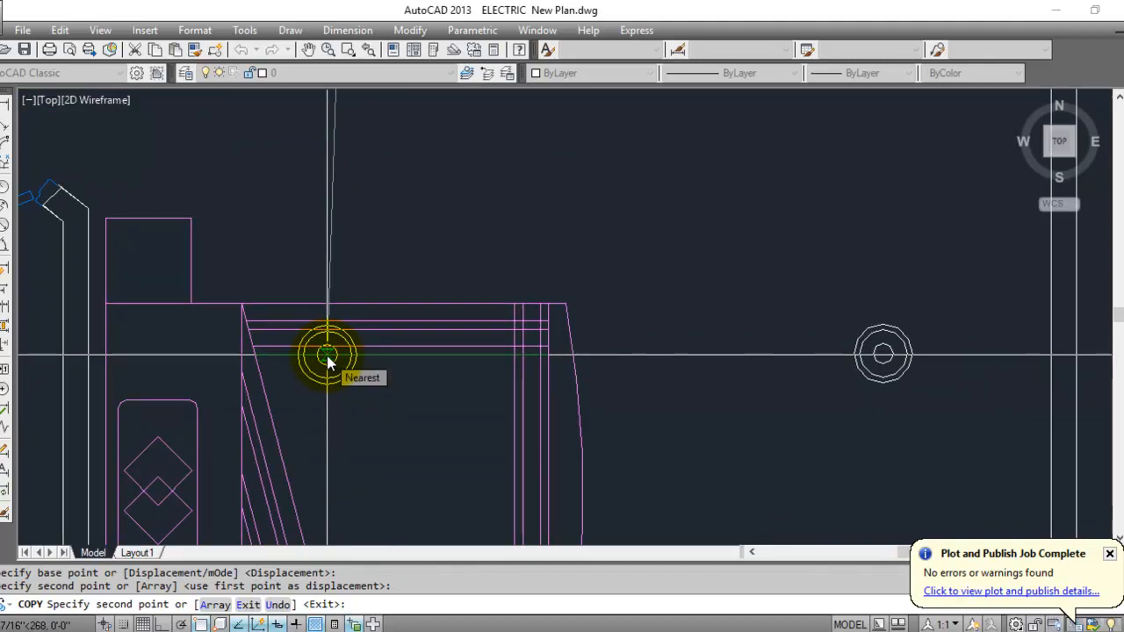
pyautogui.click(327, 358)
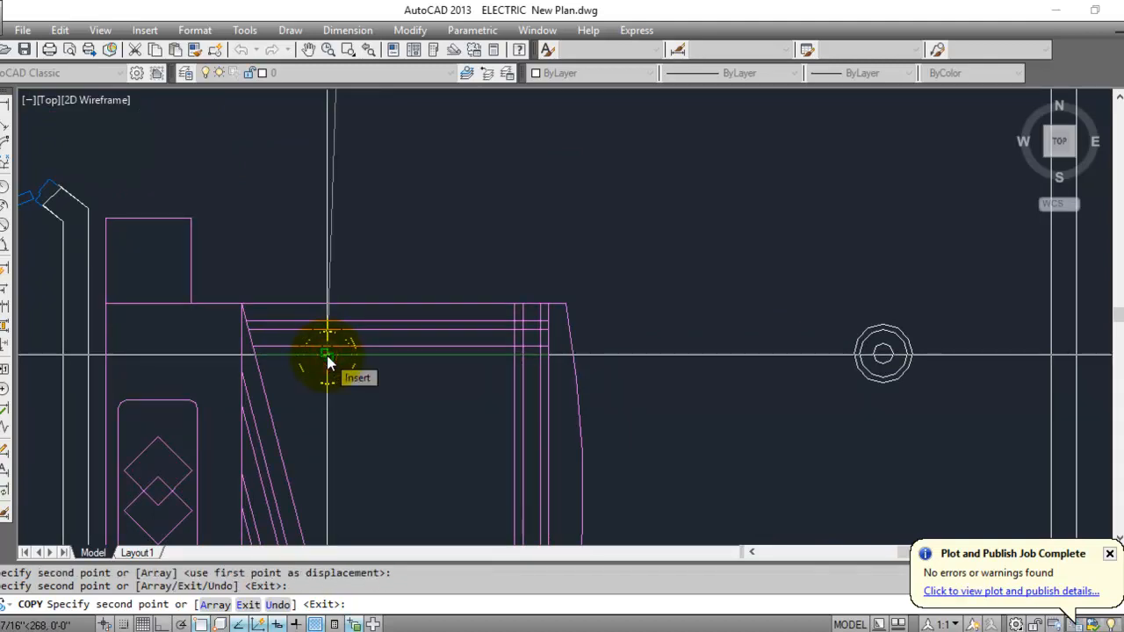
pyautogui.press('Escape')
pyautogui.scroll(-3, 284, 276)
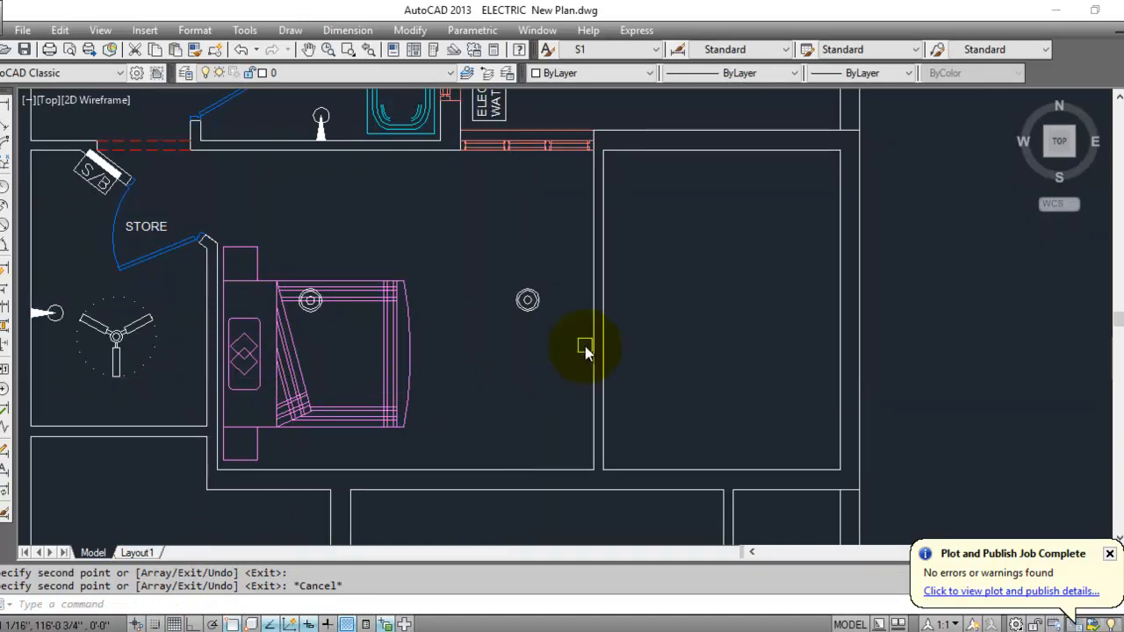
# Copy the ceiling fan from the store into the large room, between the two ceiling lights near the bed's foot.
pyautogui.moveTo(471, 382)
pyautogui.mouseDown(button='middle')
pyautogui.moveTo(595, 341)
pyautogui.moveTo(664, 344)
pyautogui.mouseUp(button='middle')
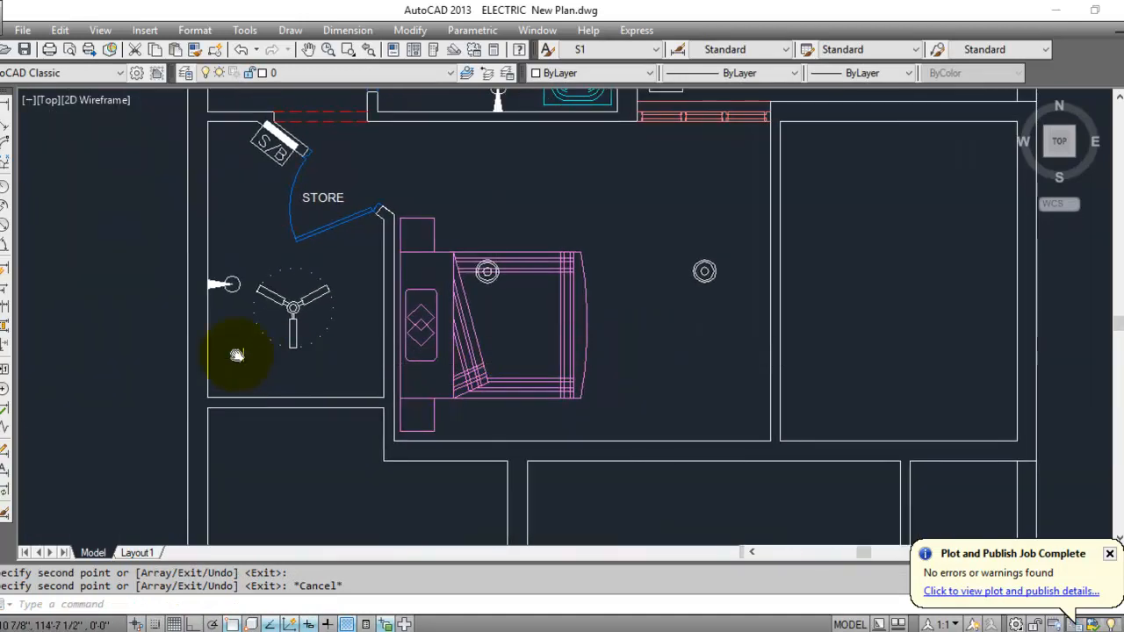
pyautogui.click(350, 337)
pyautogui.click(306, 330)
pyautogui.write('c')
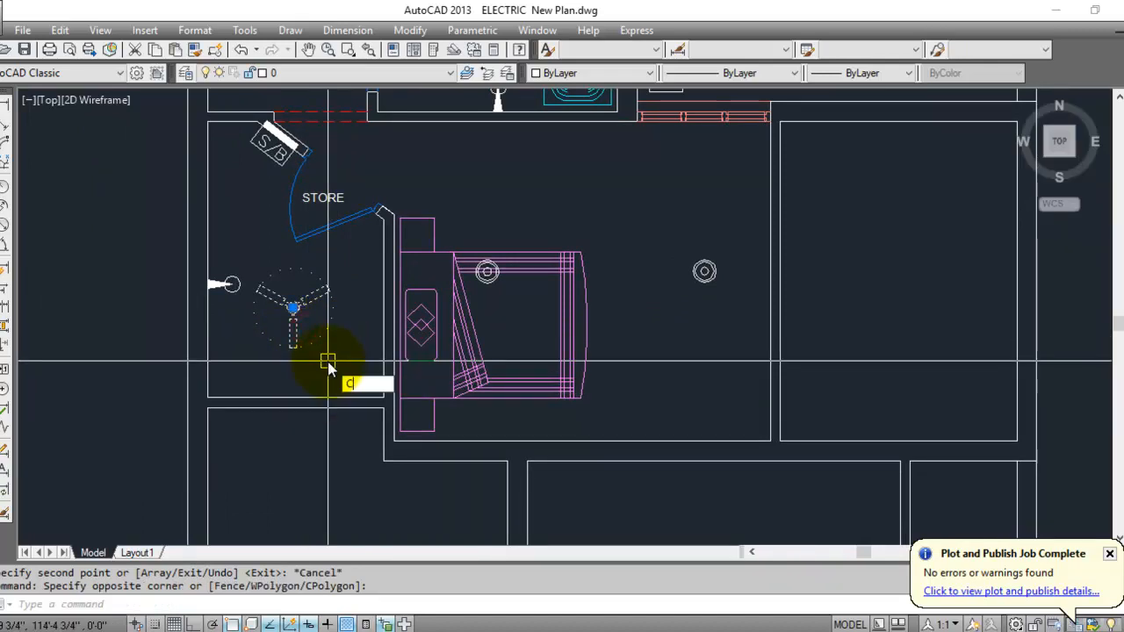
pyautogui.write('o')
pyautogui.press('Return')
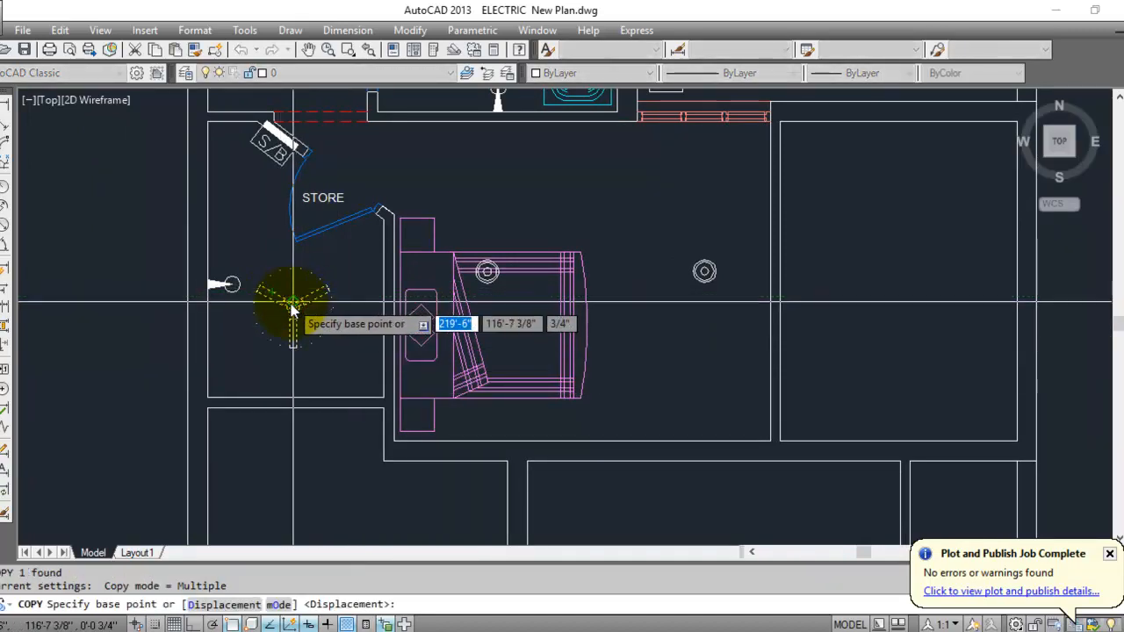
pyautogui.click(296, 305)
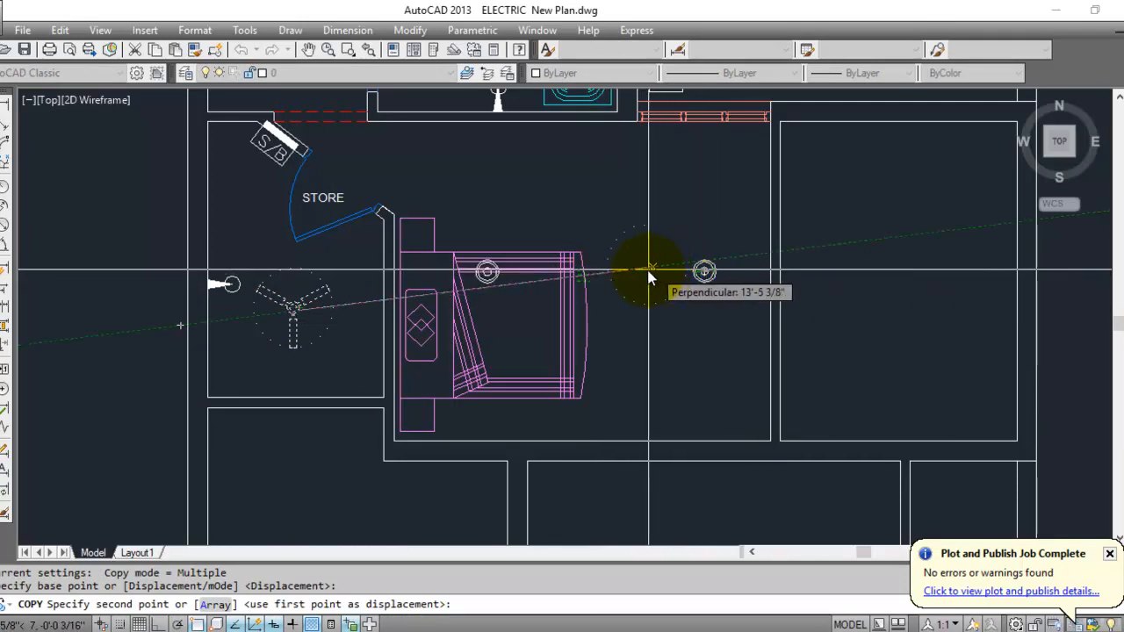
pyautogui.scroll(4, 620, 278)
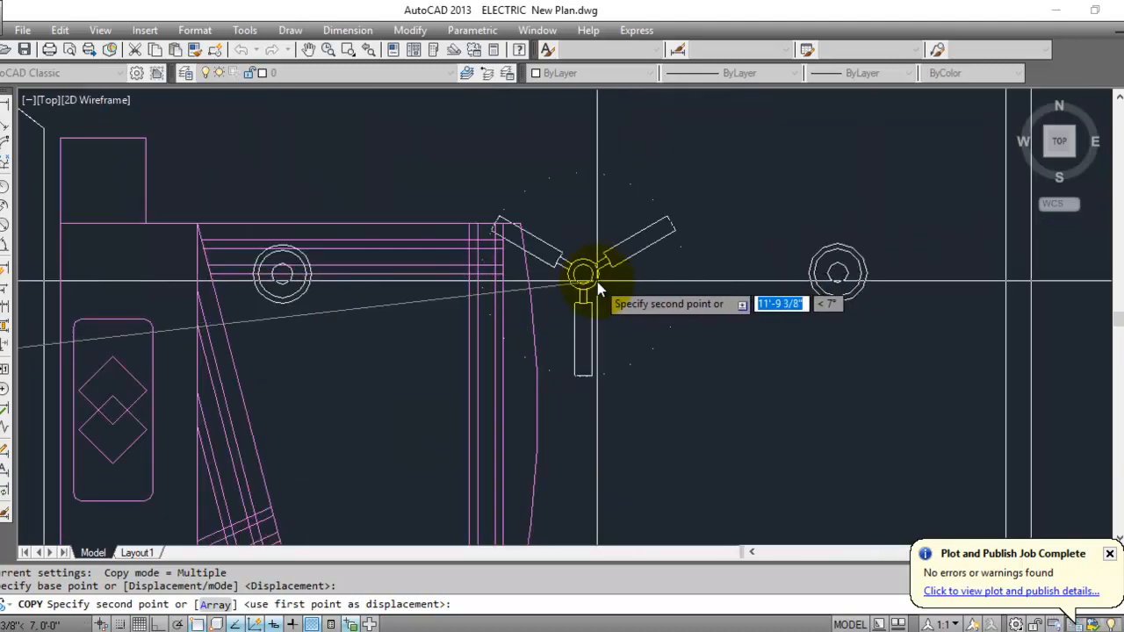
pyautogui.click(597, 290)
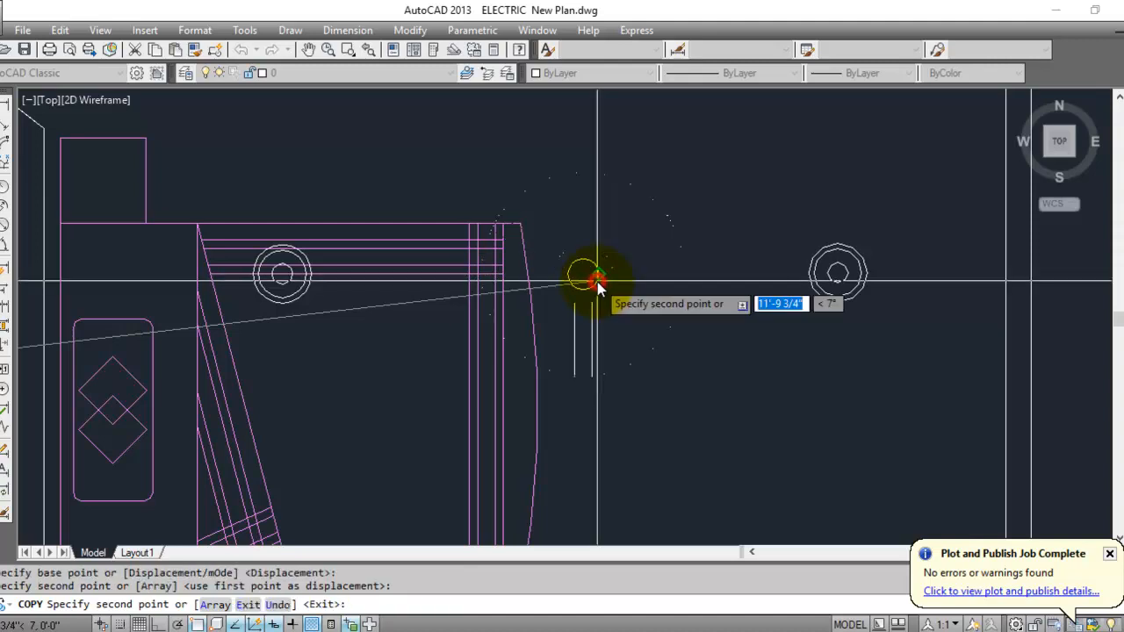
pyautogui.press('Escape')
pyautogui.scroll(-4, 479, 255)
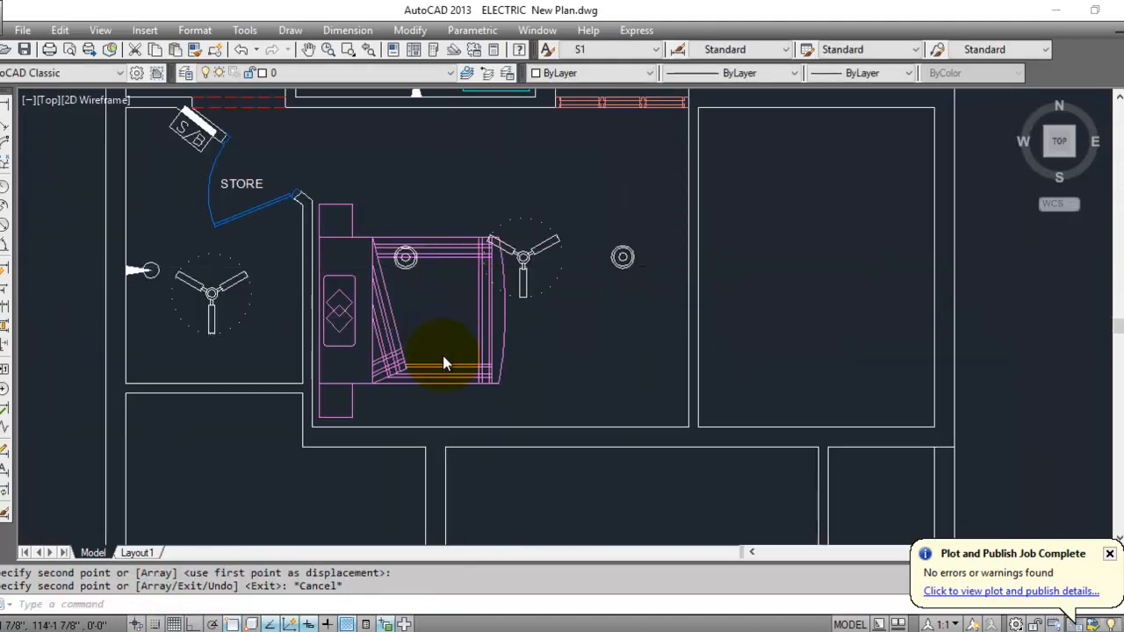
# Move the large room's ceiling fan slightly toward the bed's headboard, nearer the midpoint between the two ceiling lights.
pyautogui.scroll(2, 548, 308)
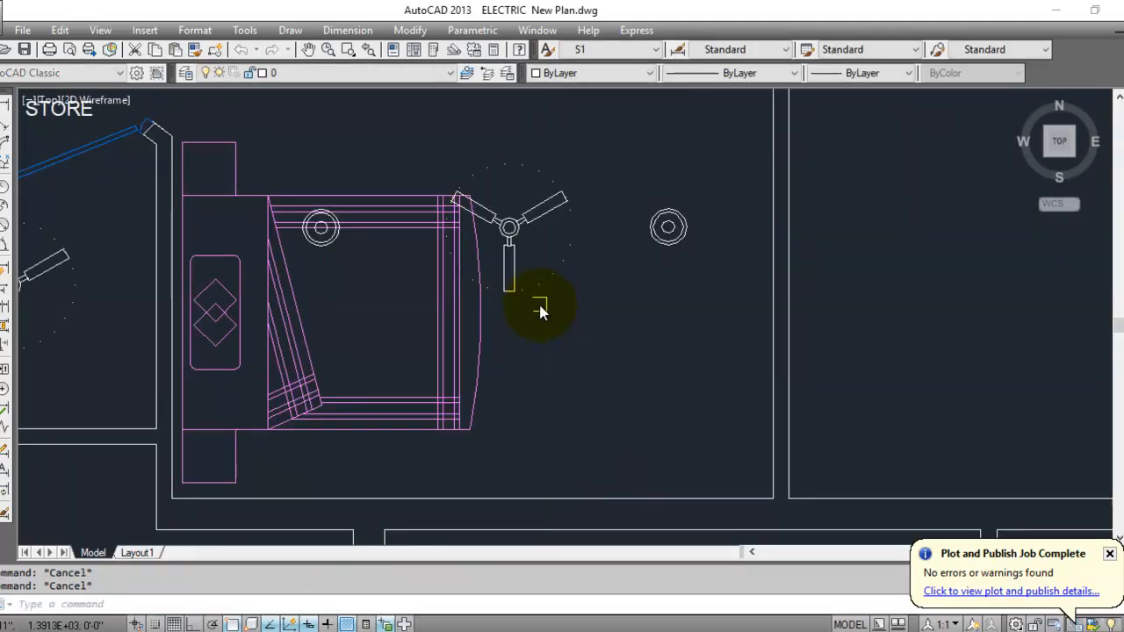
pyautogui.write('m')
pyautogui.press('Return')
pyautogui.press('Return')
pyautogui.click(555, 338)
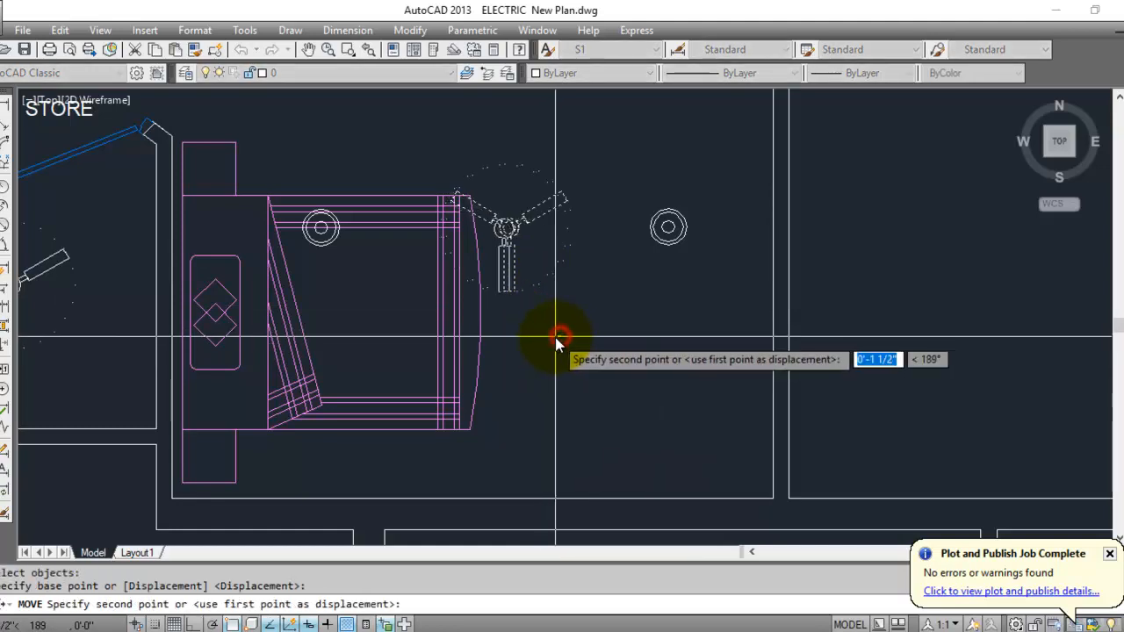
pyautogui.click(553, 338)
pyautogui.scroll(-4, 553, 338)
pyautogui.scroll(4, 598, 290)
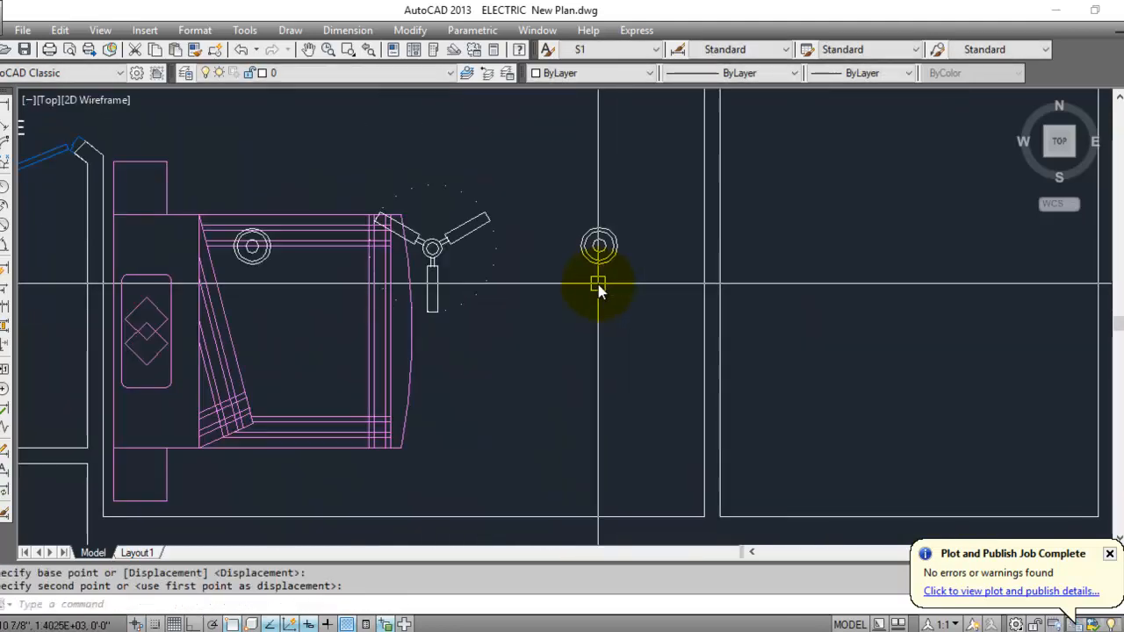
pyautogui.click(551, 383)
pyautogui.press('Escape')
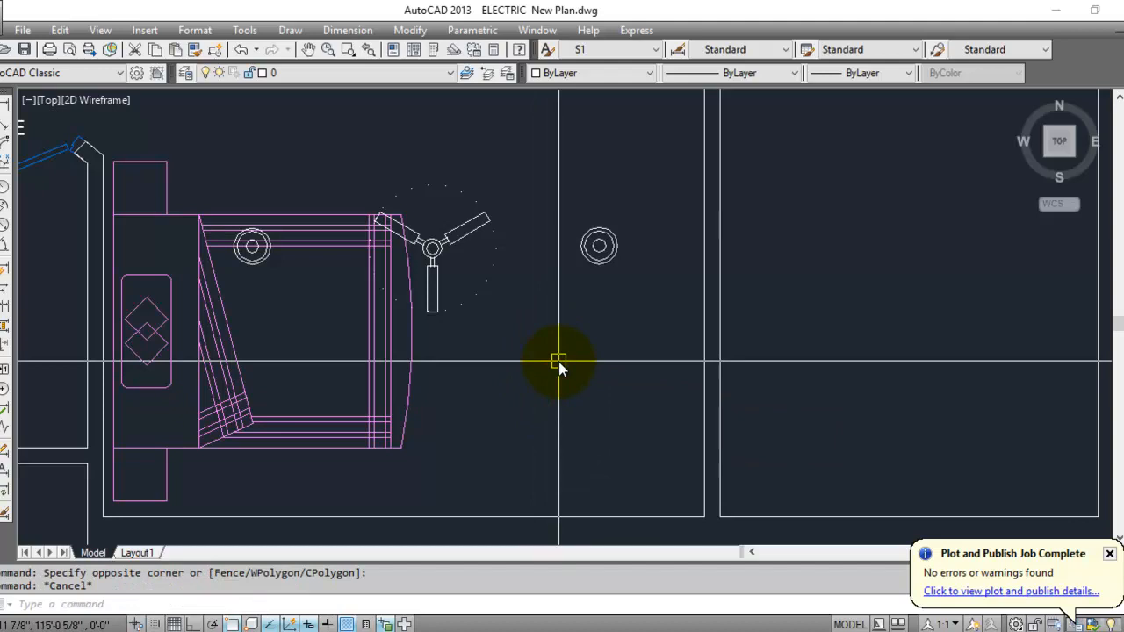
# Examine the large room and its surrounding walls, and the switchboard, TV, split unit and lamp symbols in the symbol library.
pyautogui.scroll(-4, 615, 254)
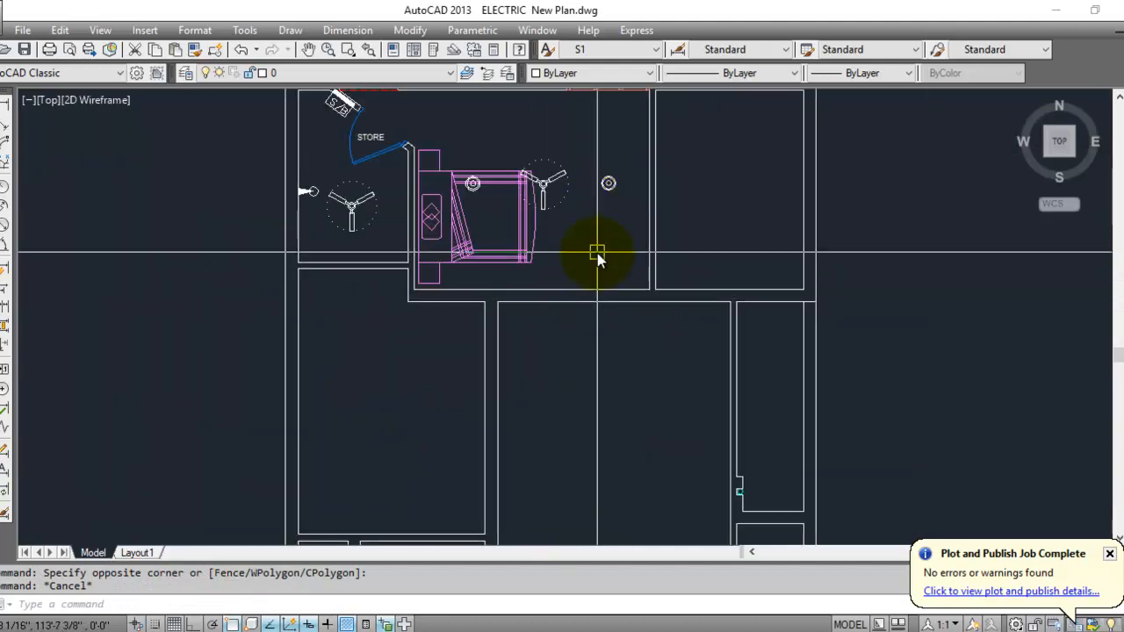
pyautogui.scroll(3, 609, 409)
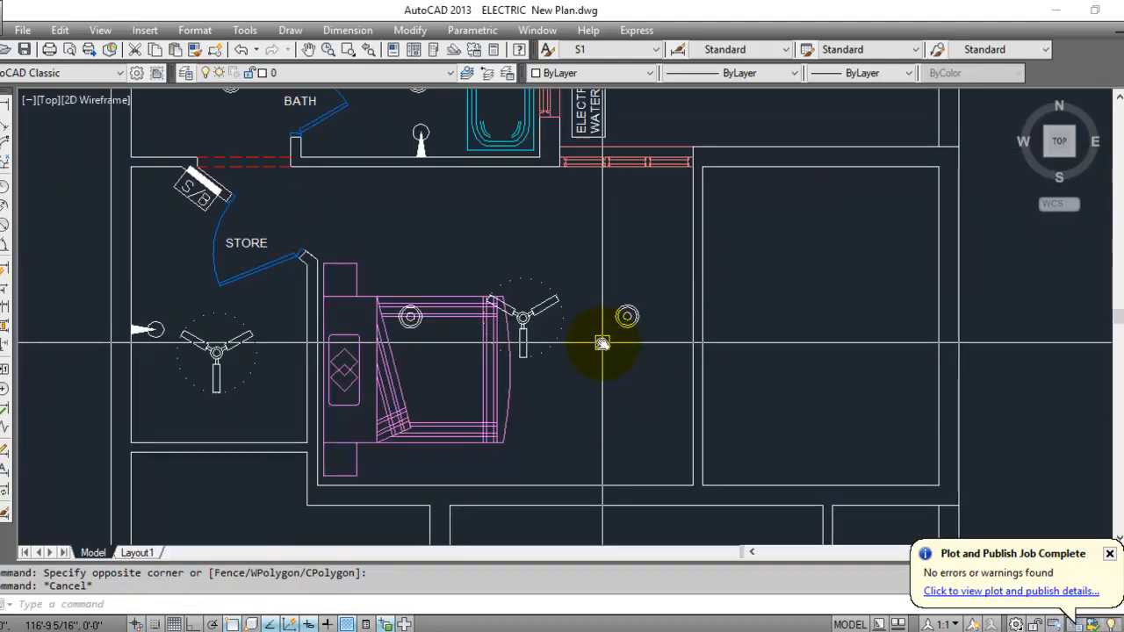
pyautogui.moveTo(440, 221)
pyautogui.mouseDown(button='middle')
pyautogui.moveTo(489, 369)
pyautogui.moveTo(553, 194)
pyautogui.mouseUp(button='middle')
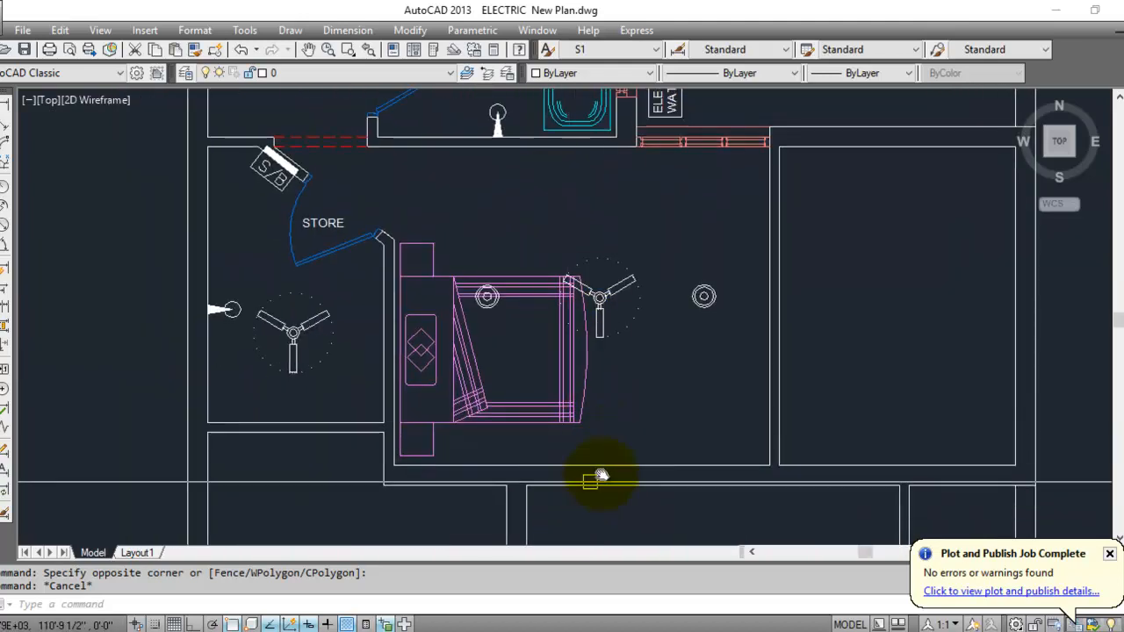
pyautogui.moveTo(522, 228); pyautogui.dragTo(532, 319, button='middle')
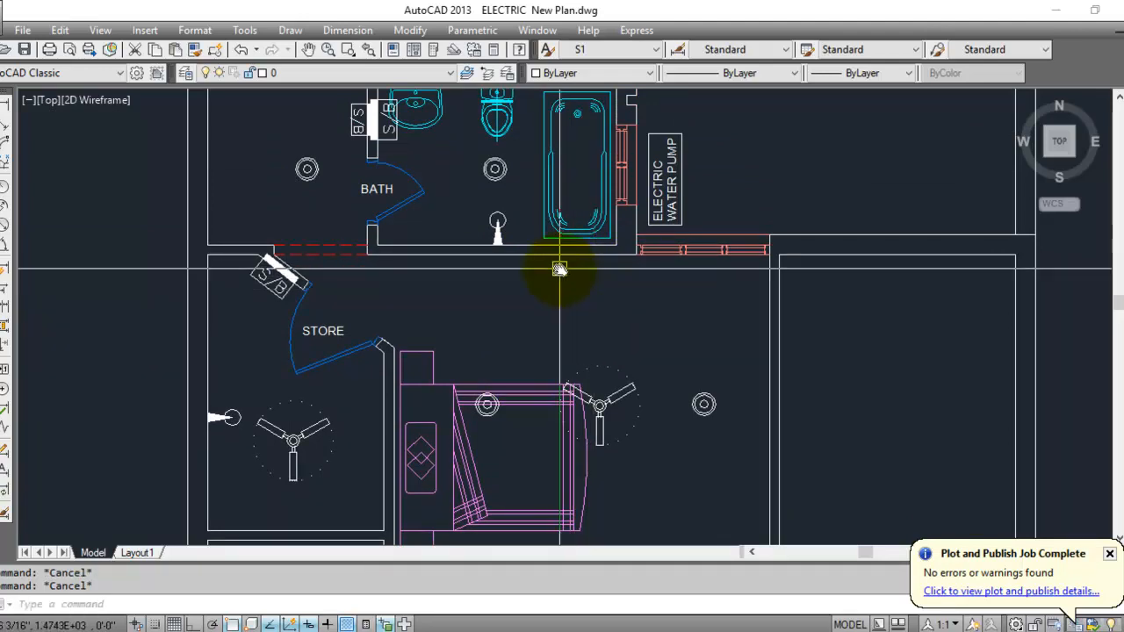
pyautogui.scroll(-5, 610, 395)
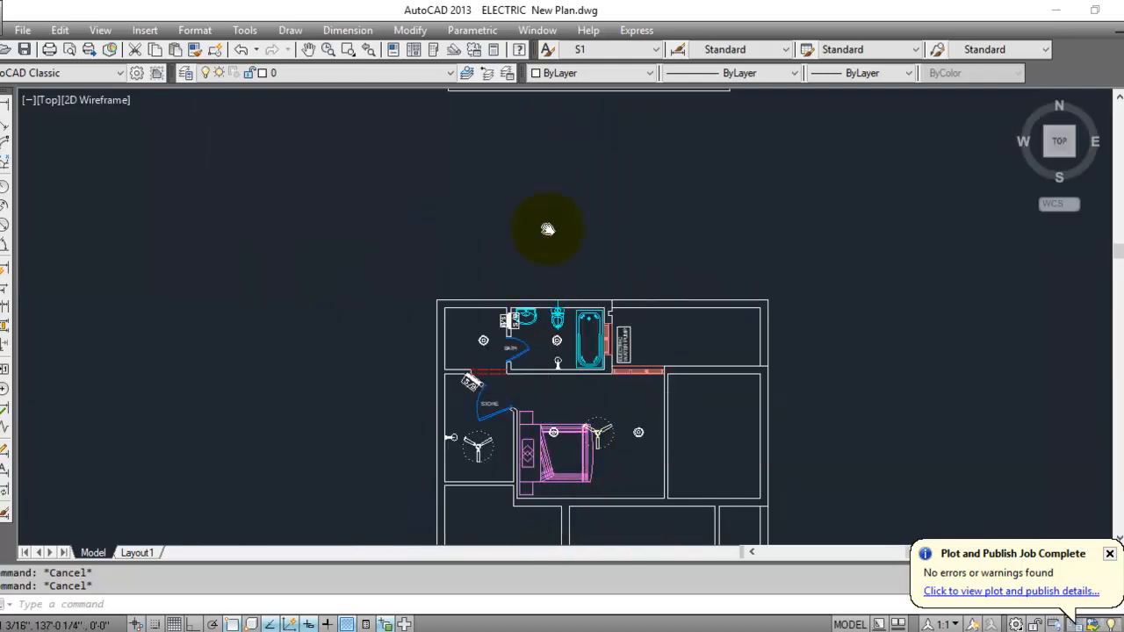
pyautogui.moveTo(547, 231); pyautogui.dragTo(535, 484, button='middle')
pyautogui.scroll(5, 484, 293)
pyautogui.moveTo(484, 293); pyautogui.dragTo(467, 433, button='middle')
pyautogui.scroll(2, 511, 381)
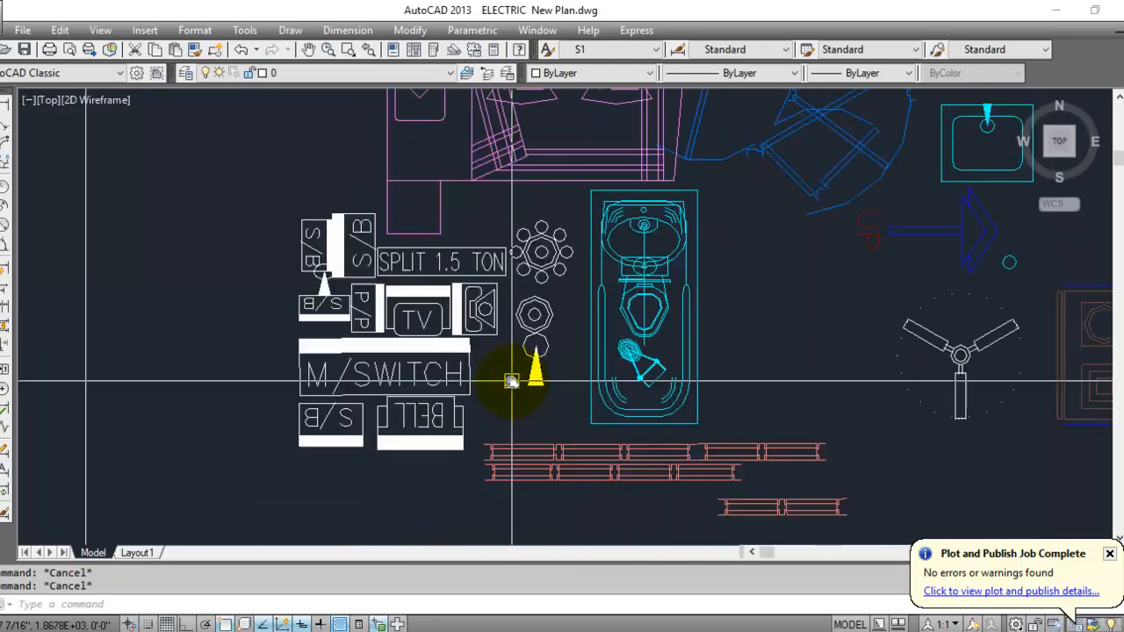
pyautogui.scroll(4, 410, 221)
pyautogui.click(448, 307)
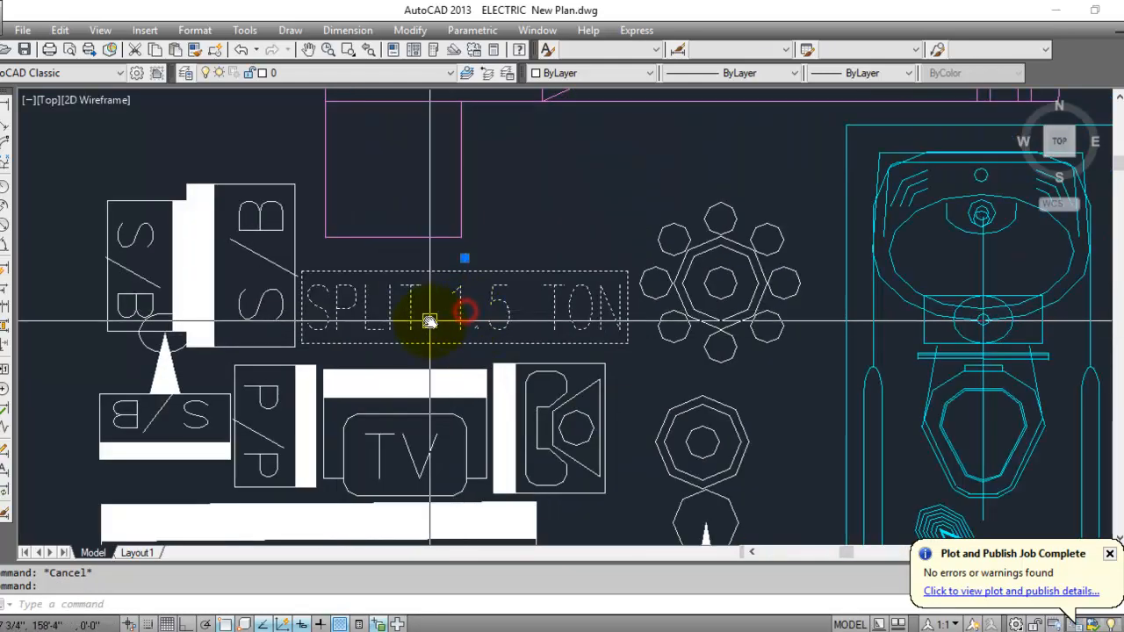
pyautogui.click(399, 374)
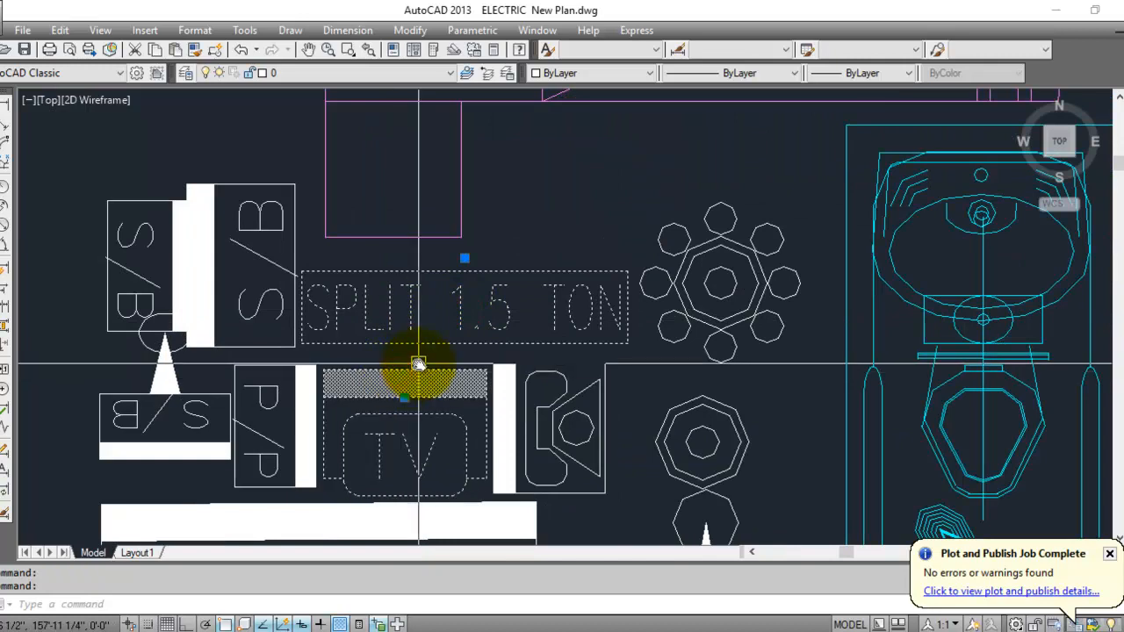
pyautogui.write('co')
pyautogui.press('Return')
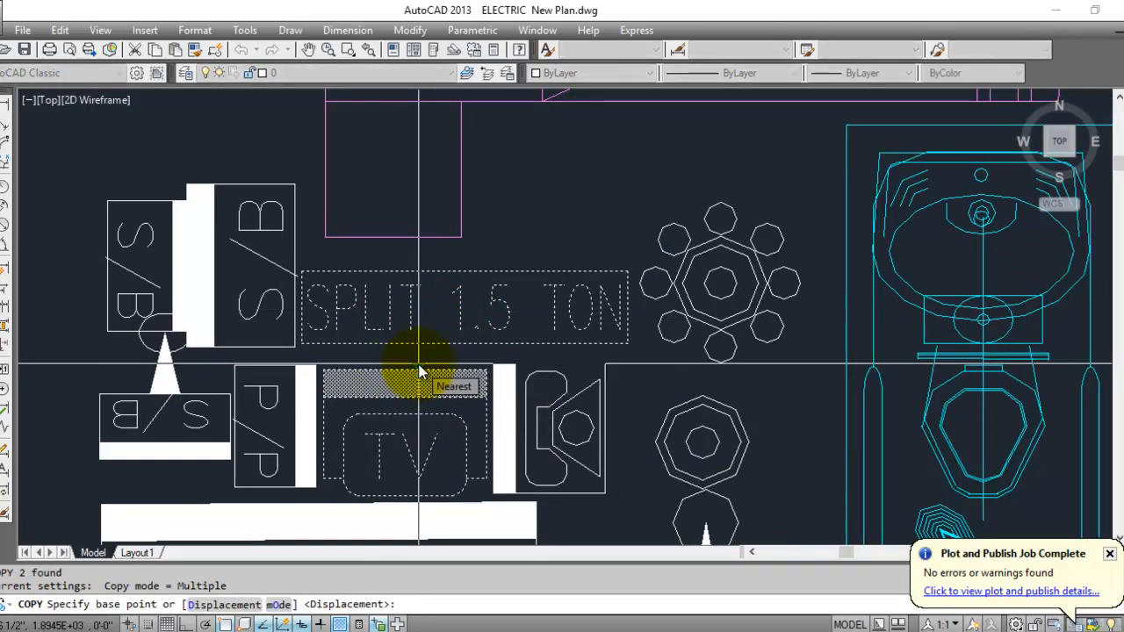
pyautogui.press('Escape')
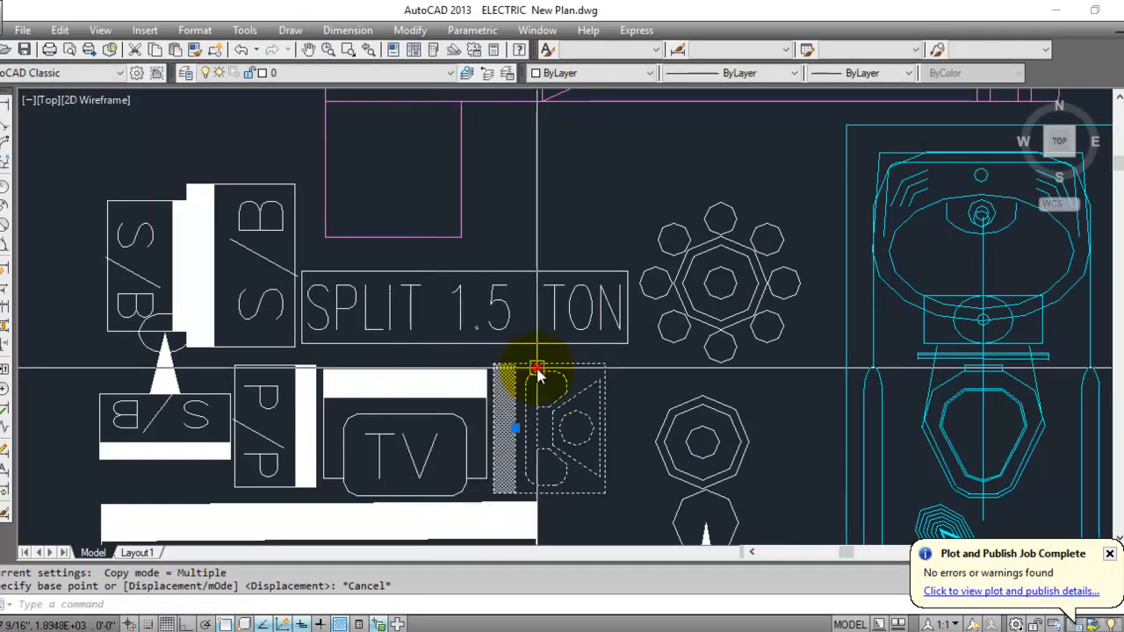
# Copy the SPLIT 1.5 TON, TV and telephone symbols from the symbol library into the bedroom of the floor plan, above the bed.
pyautogui.click(405, 380)
pyautogui.click(429, 341)
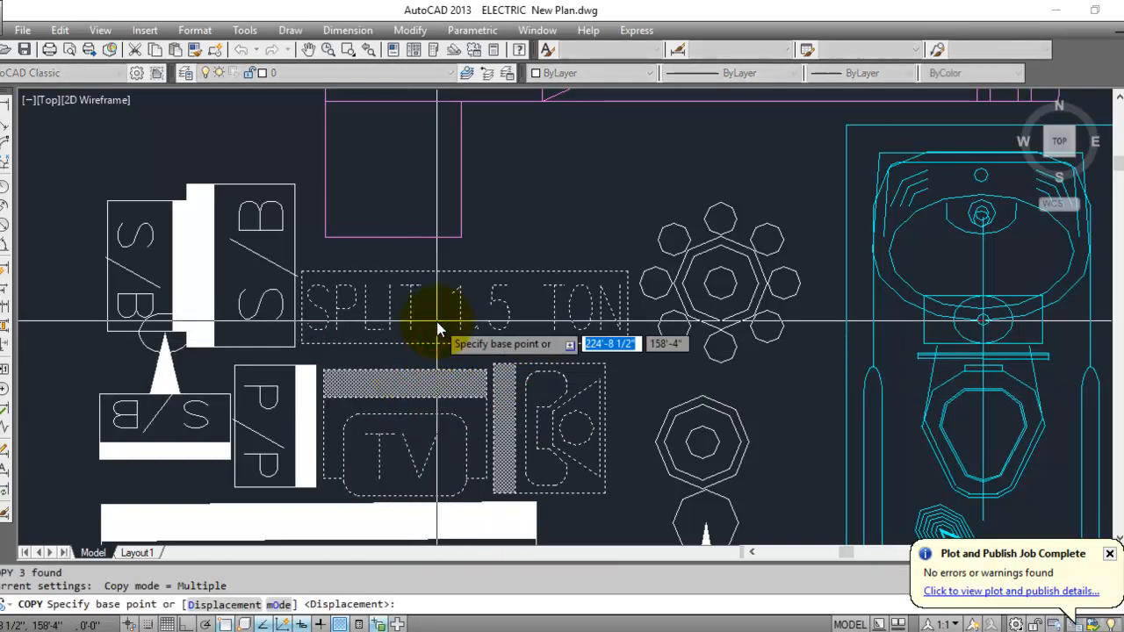
pyautogui.click(437, 329)
pyautogui.scroll(-5, 451, 253)
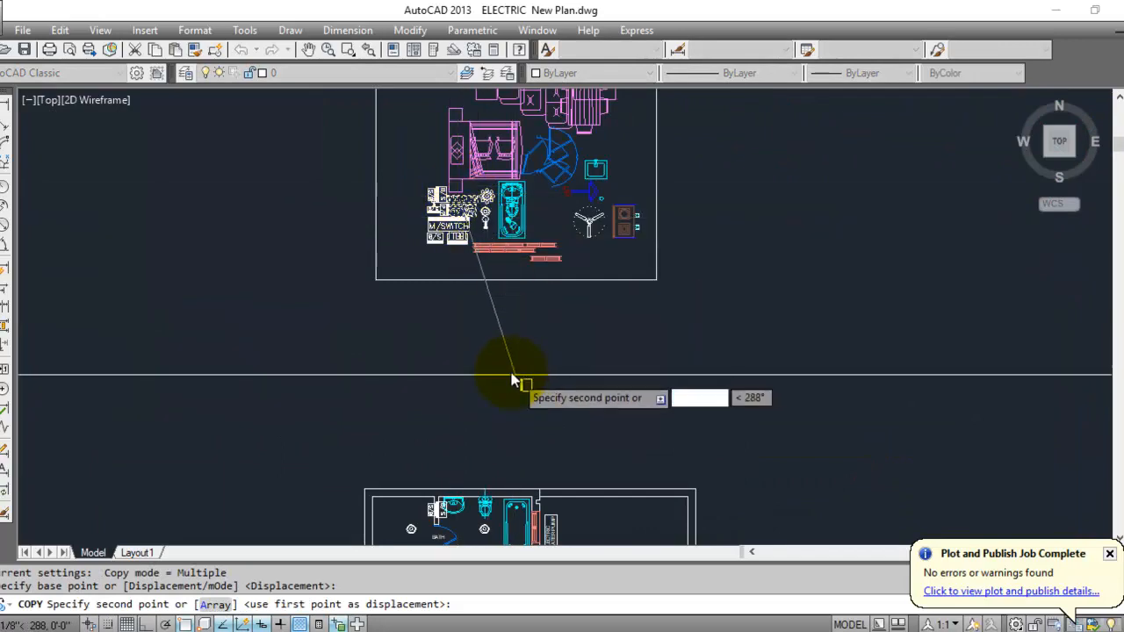
pyautogui.moveTo(515, 381); pyautogui.dragTo(483, 226, button='middle')
pyautogui.scroll(3, 469, 459)
pyautogui.scroll(2, 469, 359)
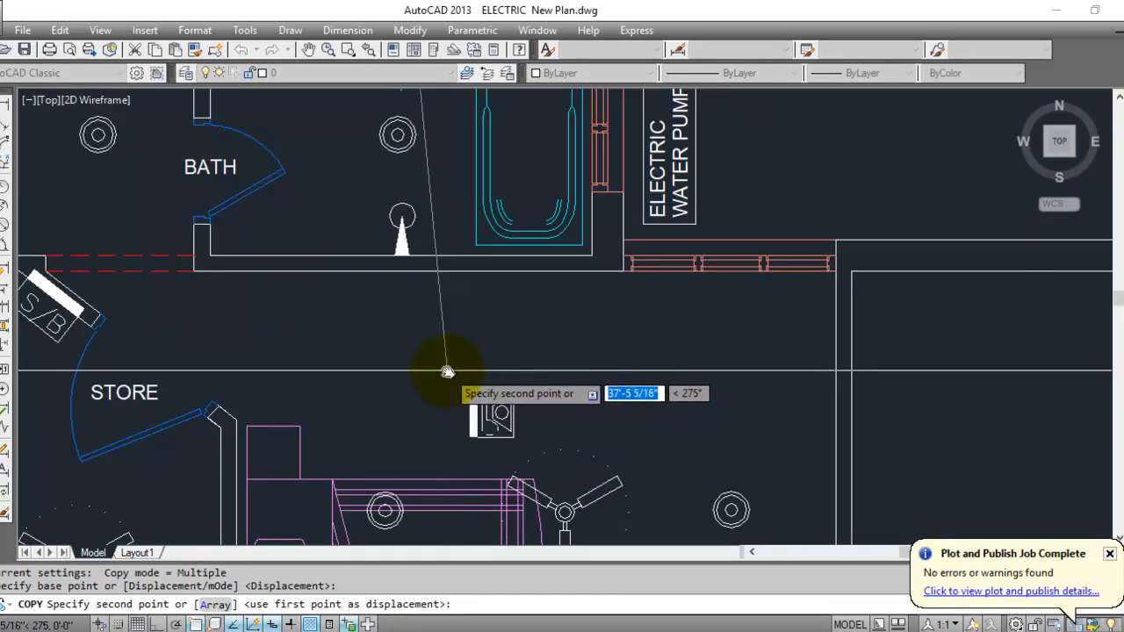
pyautogui.click(448, 373)
pyautogui.press('Escape')
pyautogui.scroll(4, 466, 458)
pyautogui.press('Escape')
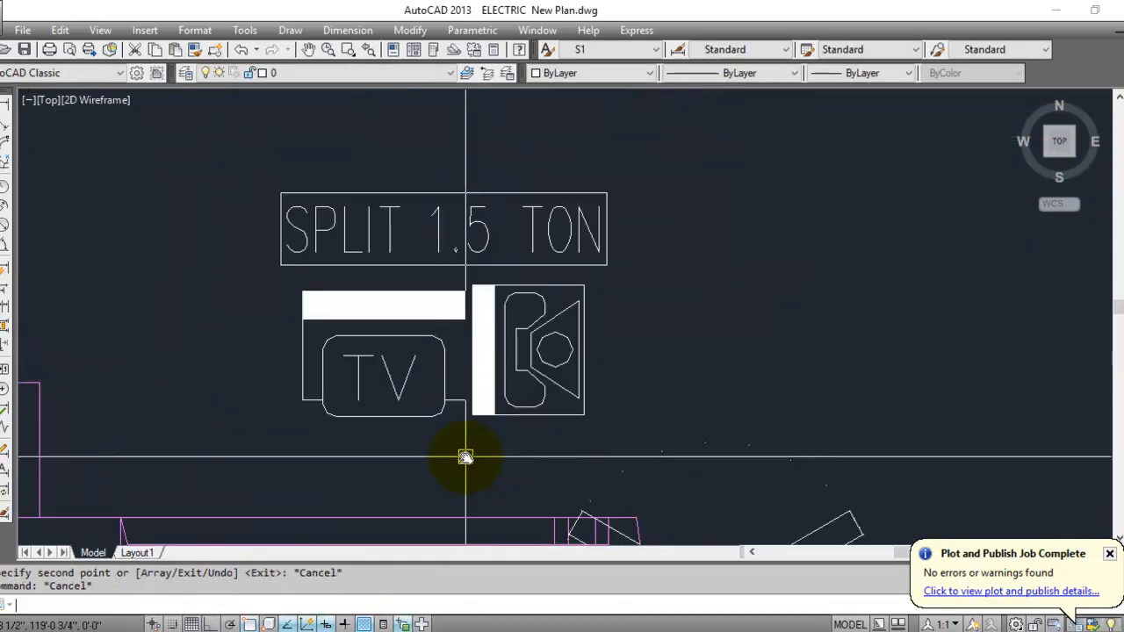
# Move the copied telephone symbol onto the bed's upper side table, next to the store wall.
pyautogui.write('M')
pyautogui.press('Return')
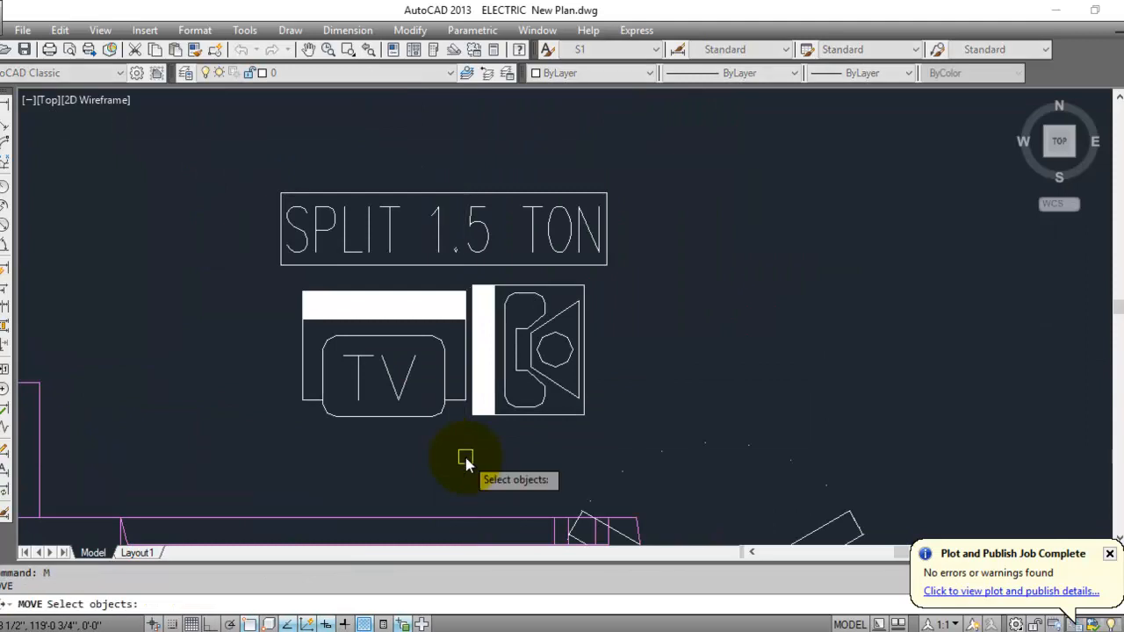
pyautogui.click(534, 417)
pyautogui.press('Return')
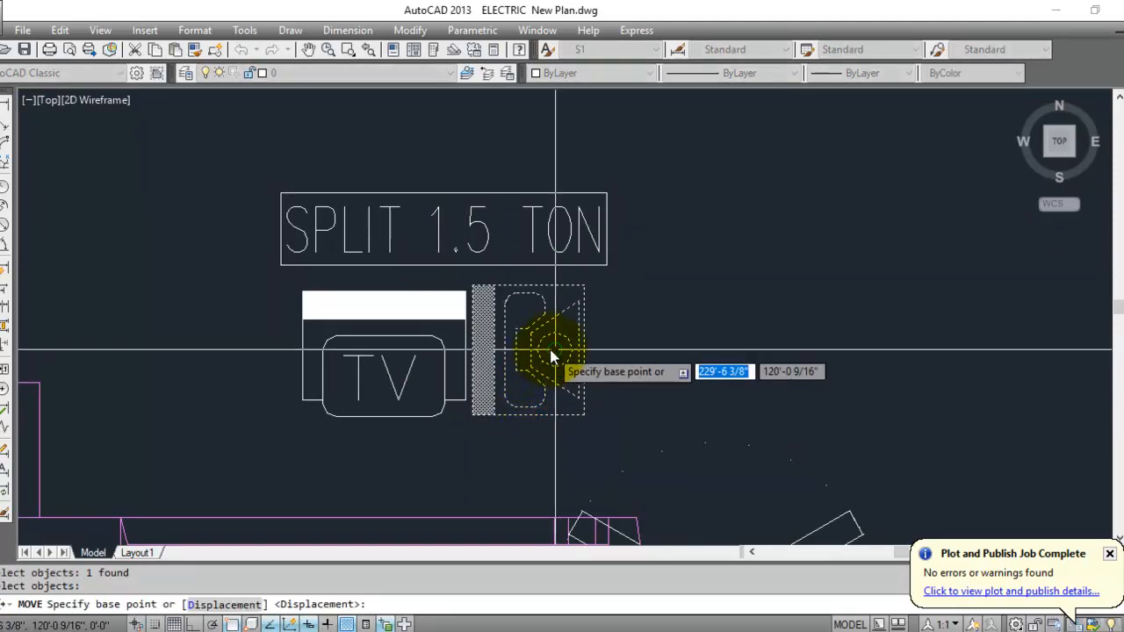
pyautogui.click(544, 352)
pyautogui.scroll(-5, 404, 395)
pyautogui.scroll(5, 438, 385)
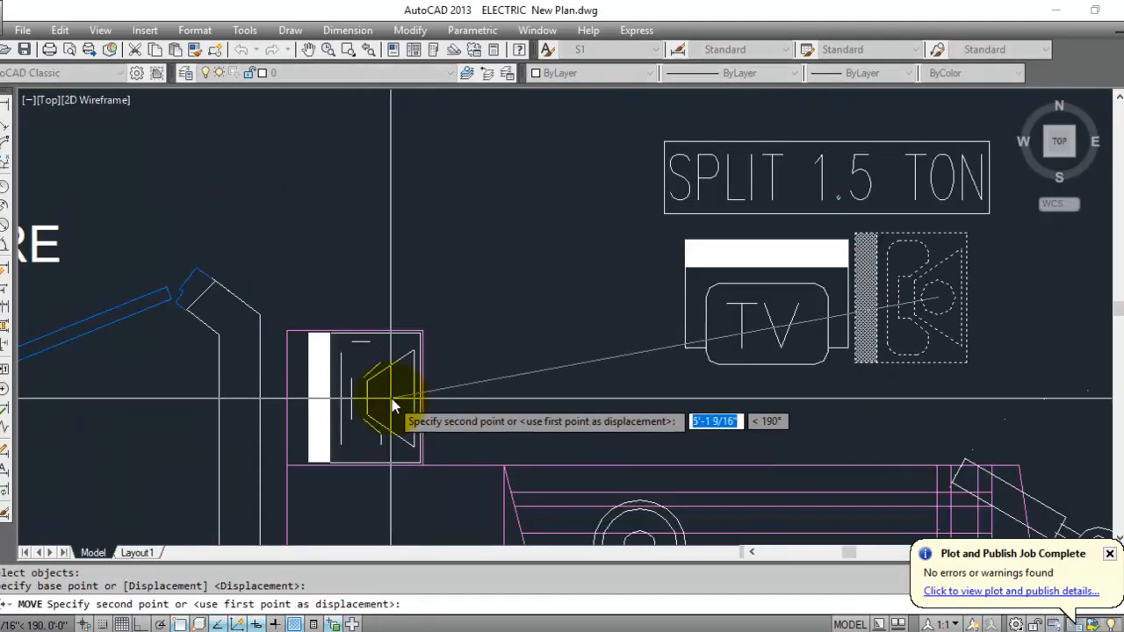
pyautogui.press('Escape')
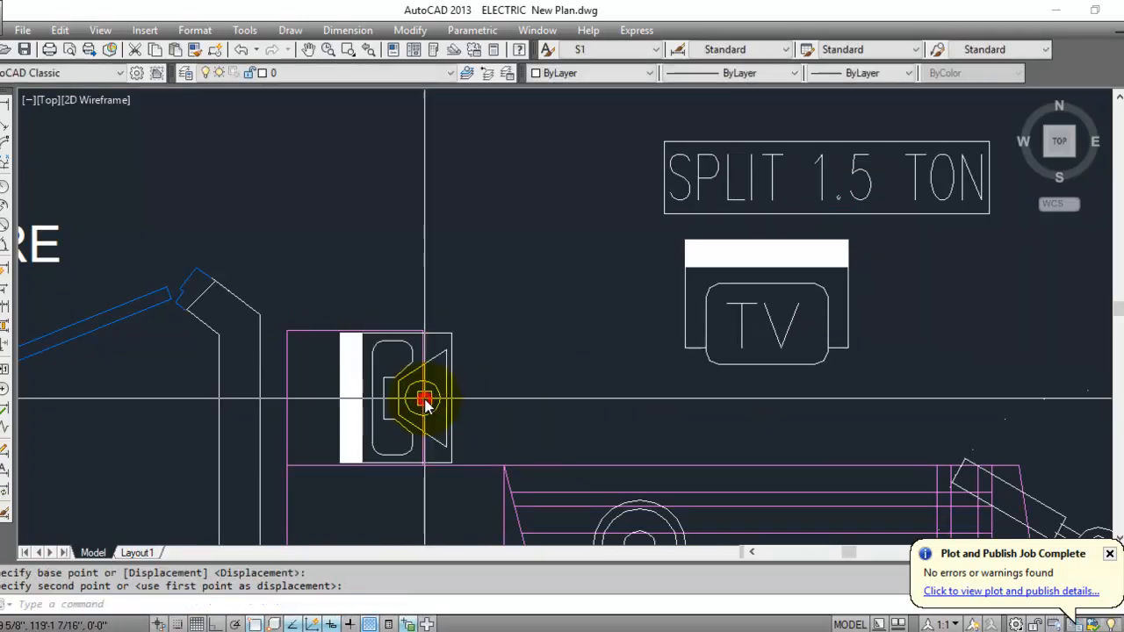
# Move the SPLIT 1.5 TON symbol up against the bedroom's upper wall, below the bathtub.
pyautogui.scroll(-5, 413, 413)
pyautogui.scroll(4, 790, 343)
pyautogui.press('Escape')
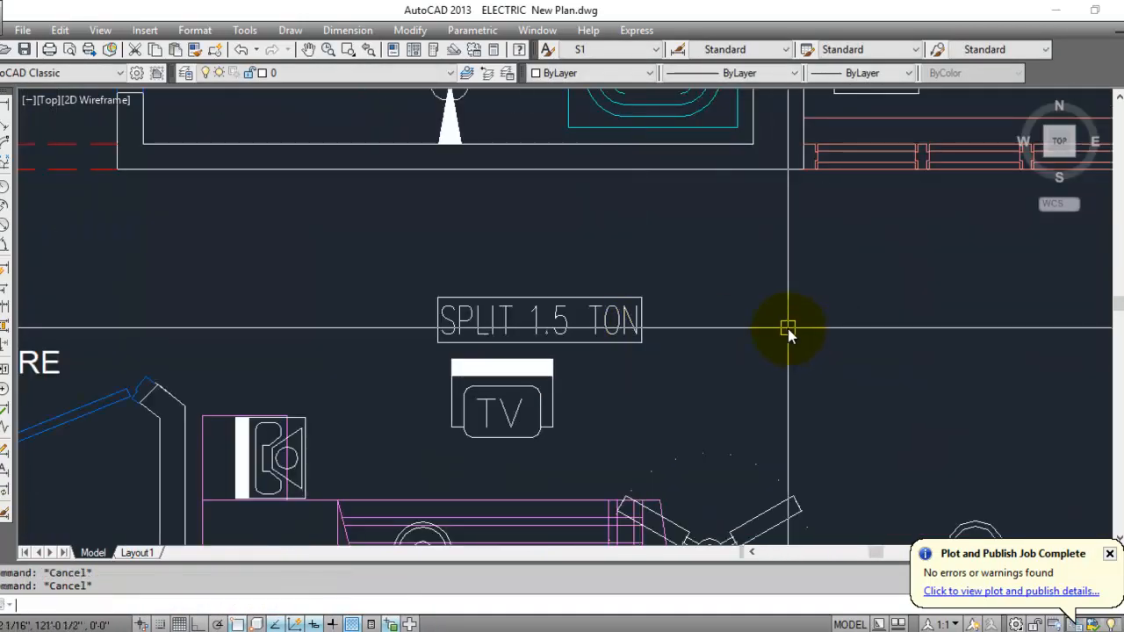
pyautogui.write('M')
pyautogui.press('Return')
pyautogui.click(623, 343)
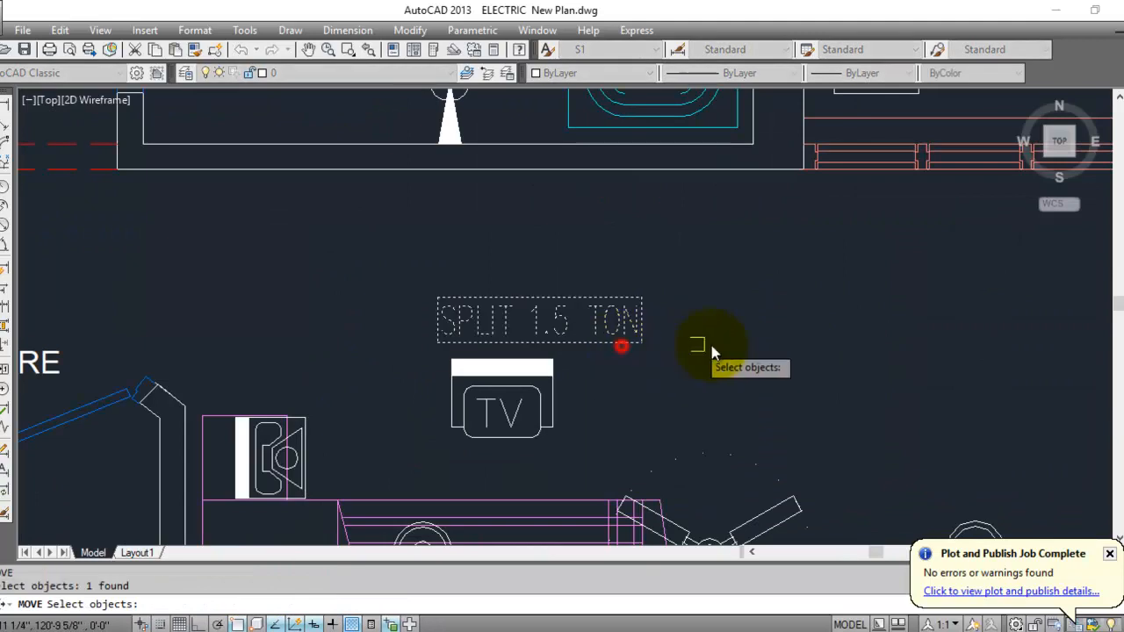
pyautogui.press('Return')
pyautogui.click(757, 347)
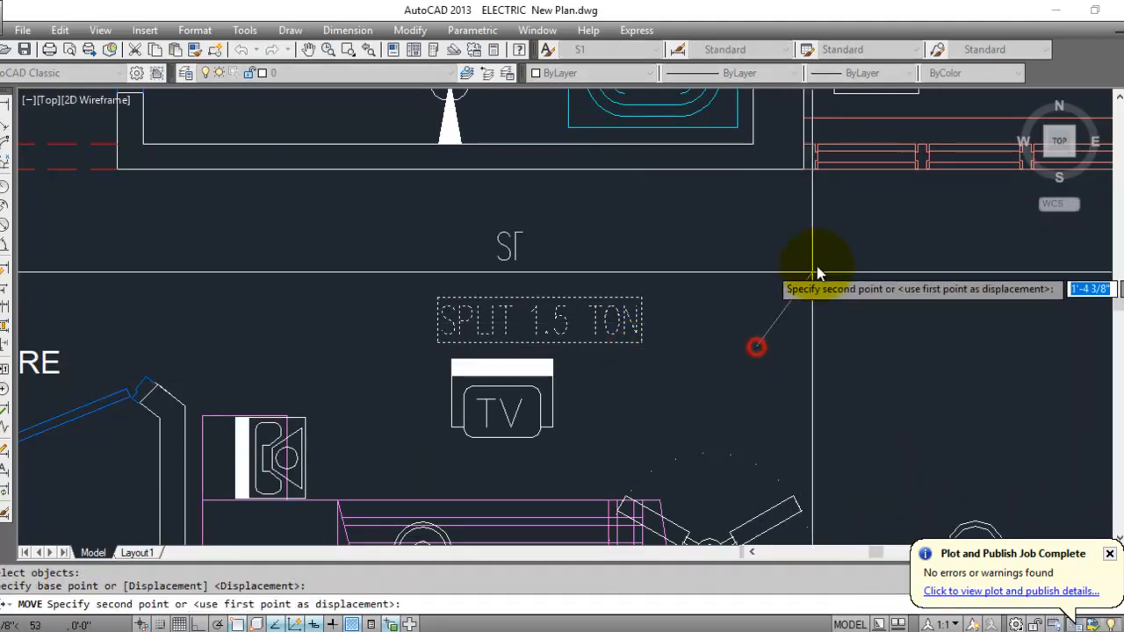
pyautogui.click(870, 225)
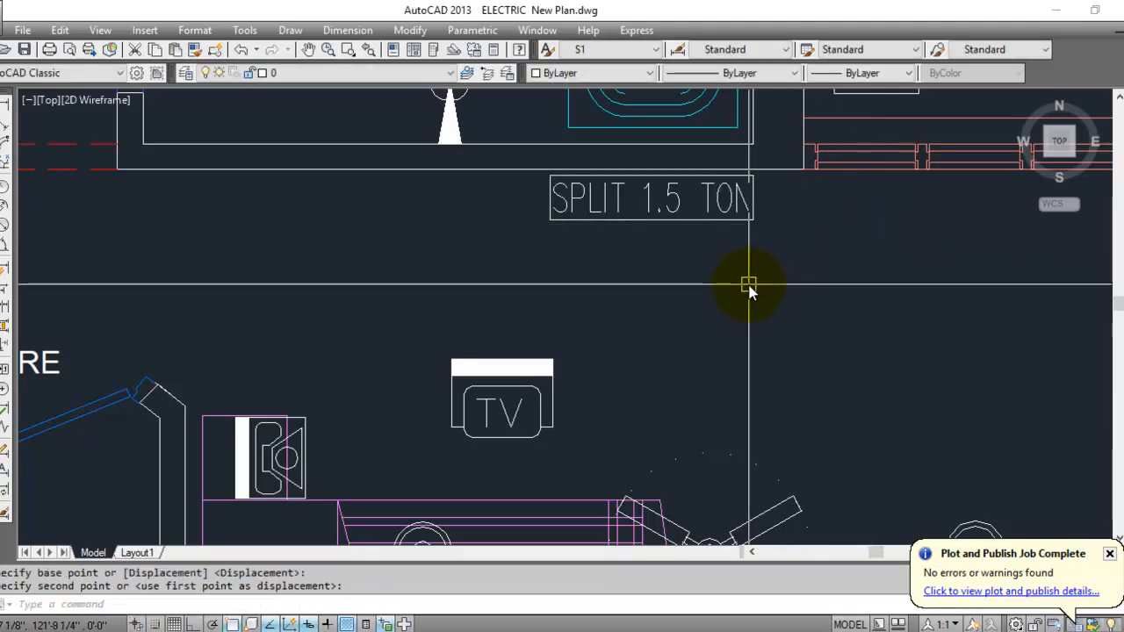
# Move the TV symbol directly below the SPLIT 1.5 TON symbol.
pyautogui.press('m')
pyautogui.press('space')
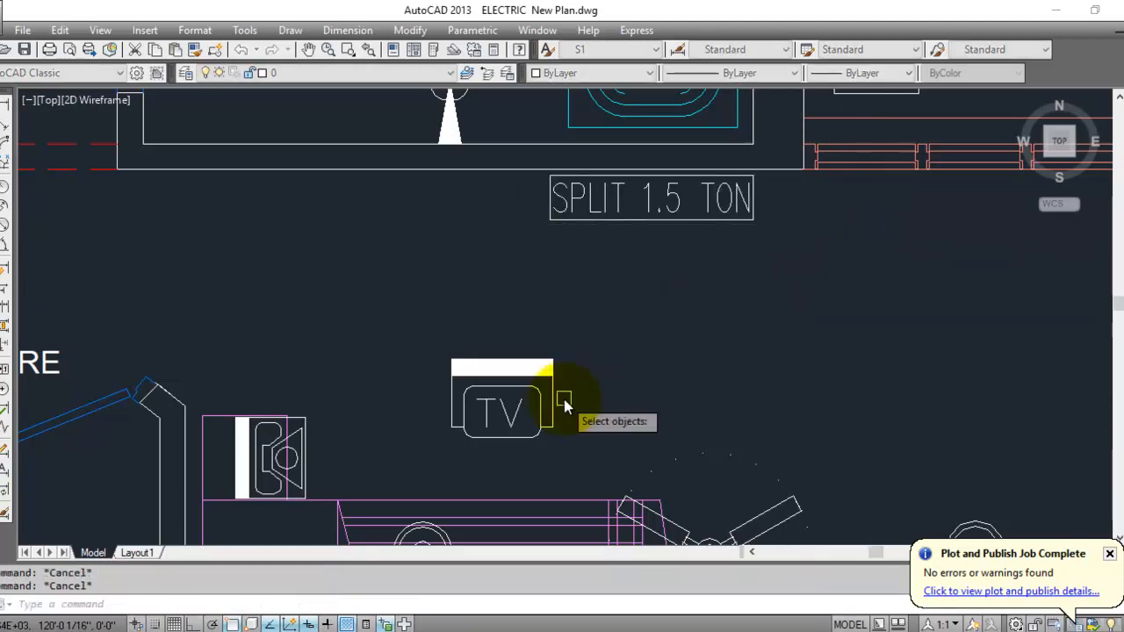
pyautogui.click(549, 411)
pyautogui.press('Return')
pyautogui.click(602, 397)
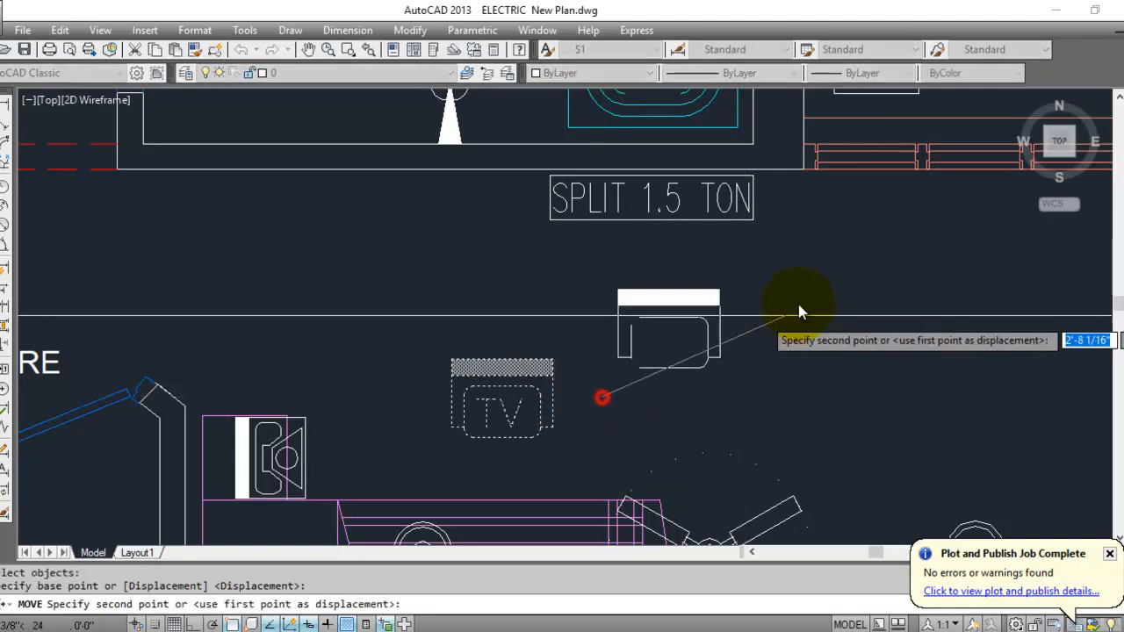
pyautogui.click(753, 270)
pyautogui.click(447, 268)
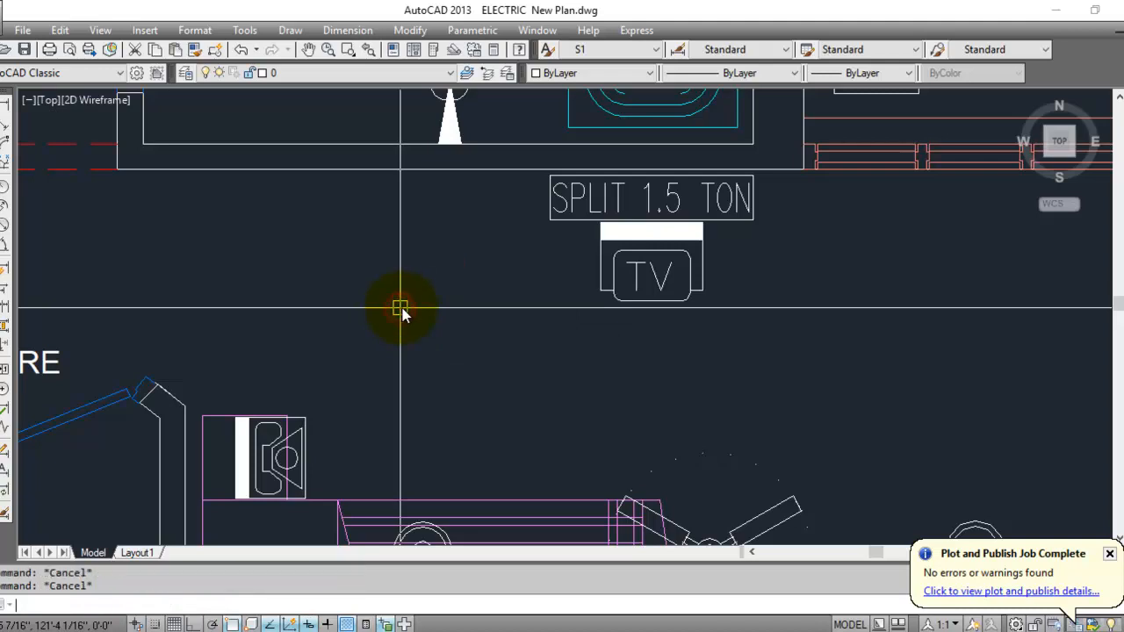
pyautogui.click(400, 309)
pyautogui.click(360, 338)
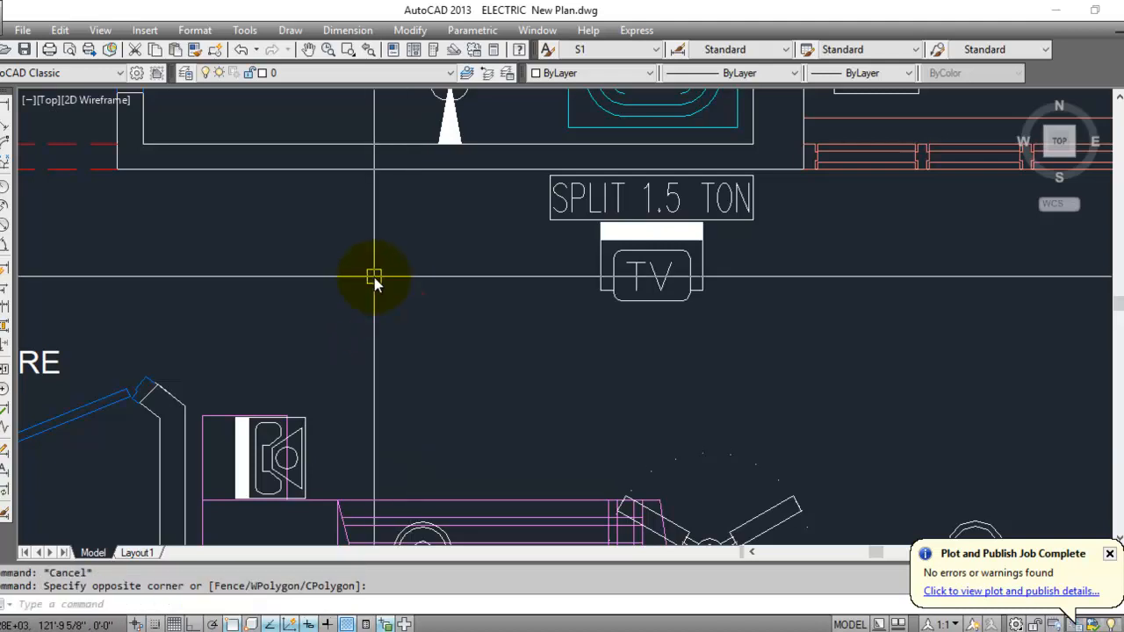
# Review the symbol layout in the bedroom, the store and the neighbouring rooms of the plan.
pyautogui.scroll(-4, 592, 342)
pyautogui.moveTo(537, 348); pyautogui.dragTo(478, 184, button='middle')
pyautogui.click(634, 383)
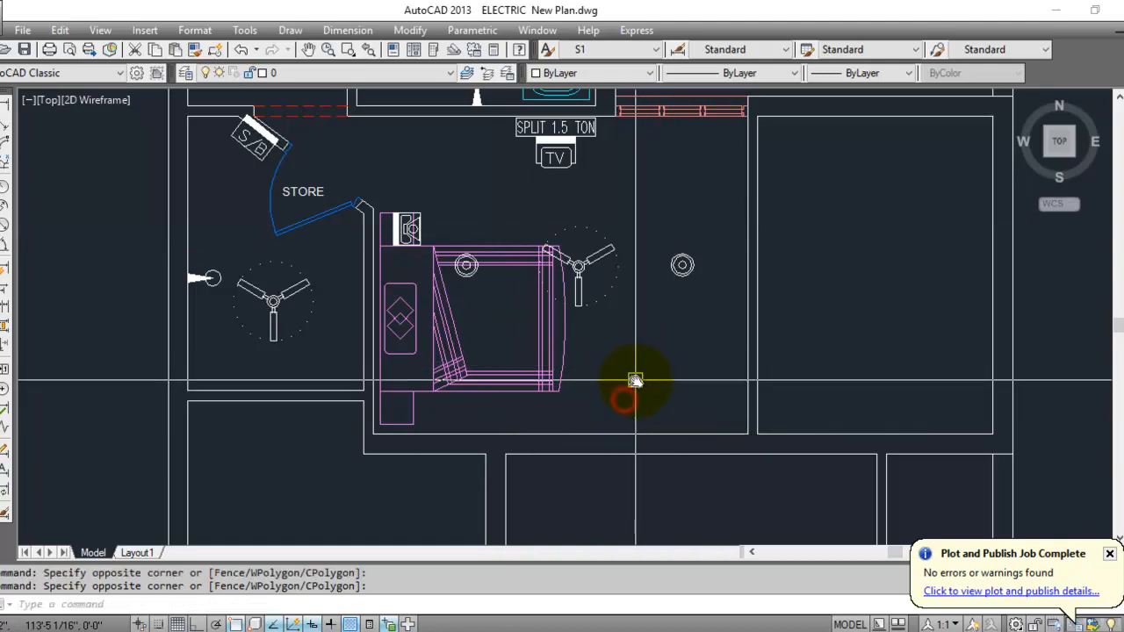
pyautogui.click(636, 381)
pyautogui.click(637, 380)
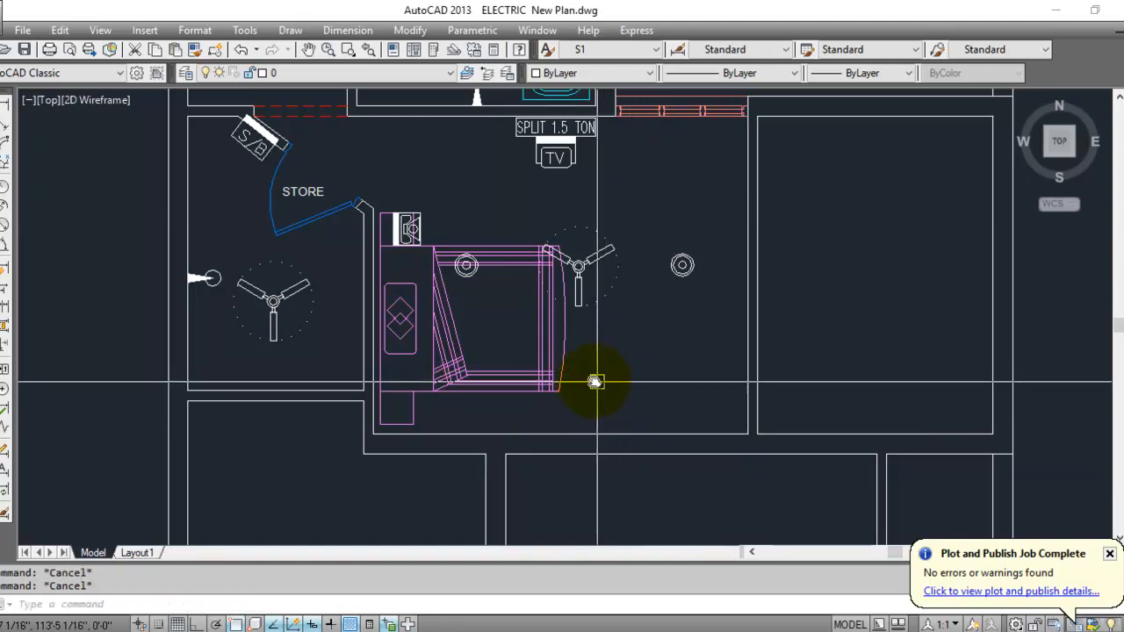
pyautogui.moveTo(532, 221); pyautogui.dragTo(648, 309, button='middle')
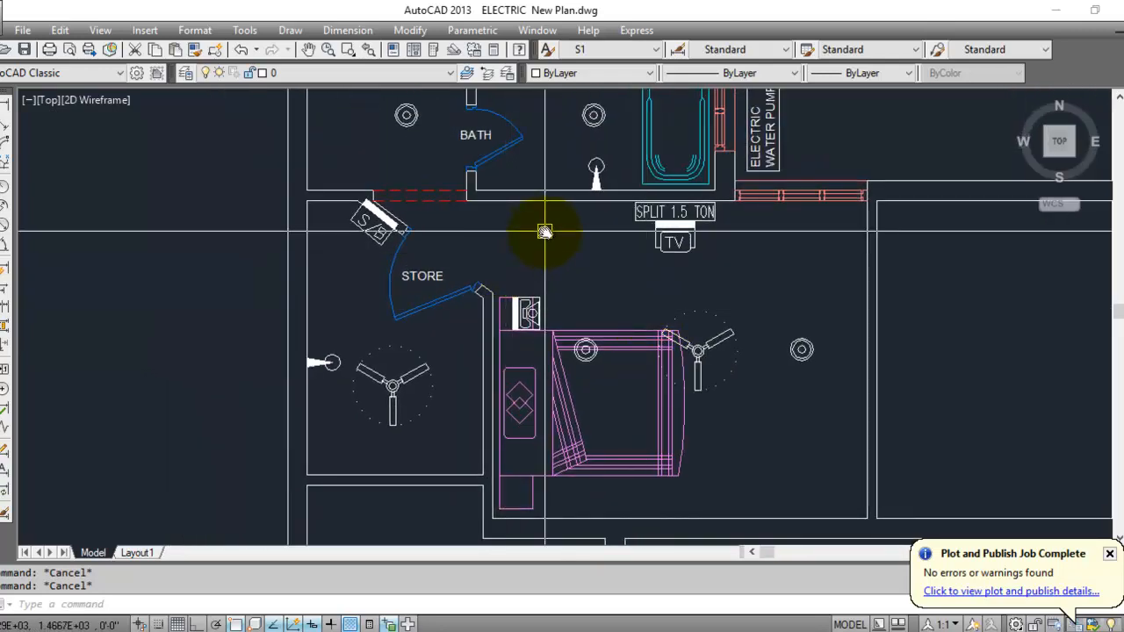
pyautogui.moveTo(610, 301); pyautogui.dragTo(548, 167, button='middle')
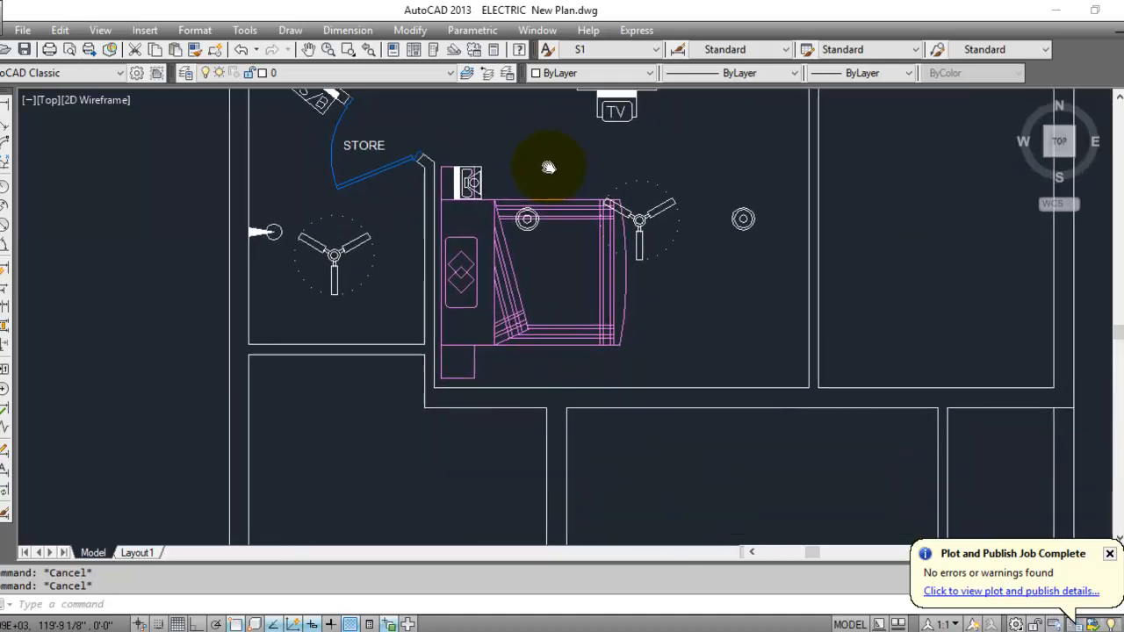
pyautogui.moveTo(633, 373); pyautogui.dragTo(655, 531, button='middle')
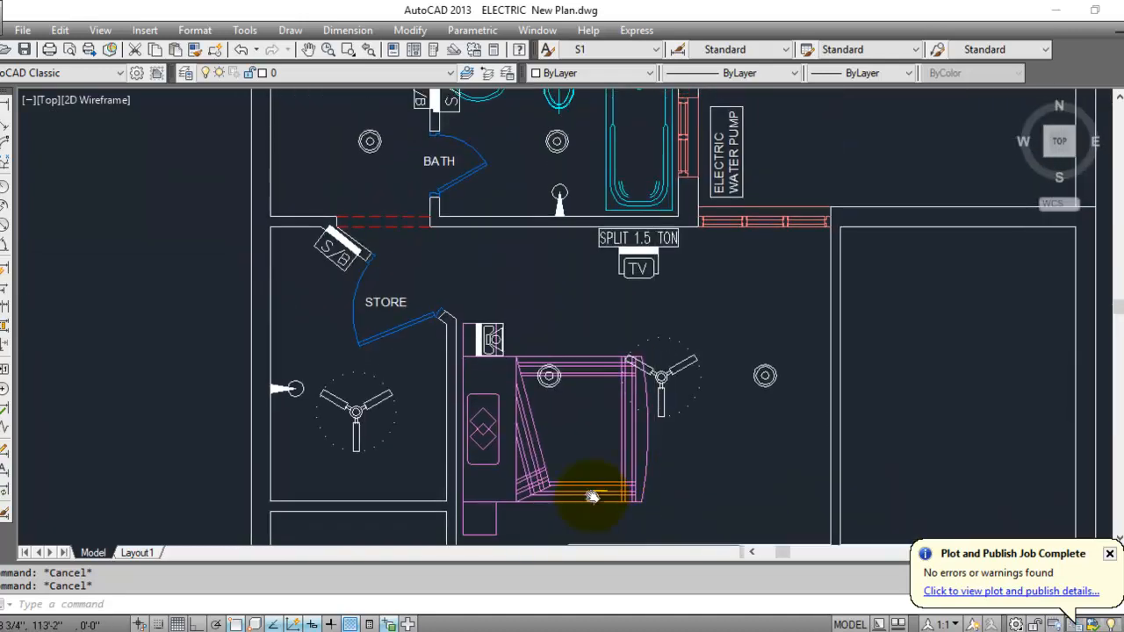
pyautogui.scroll(2, 441, 341)
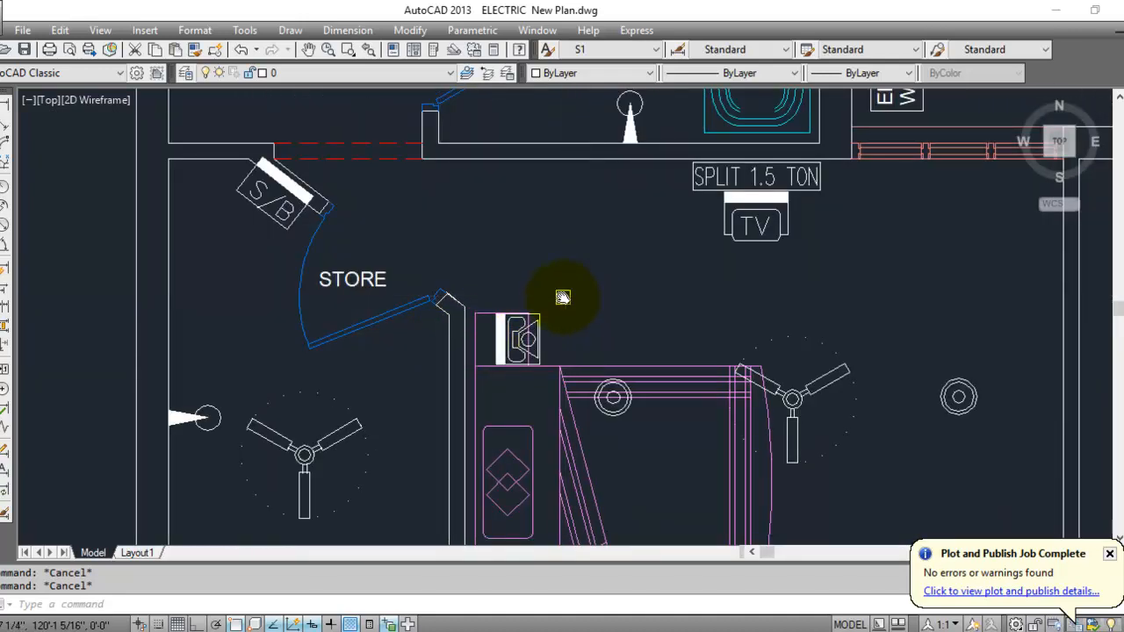
pyautogui.click(603, 285)
pyautogui.scroll(-5, 547, 319)
pyautogui.scroll(5, 483, 460)
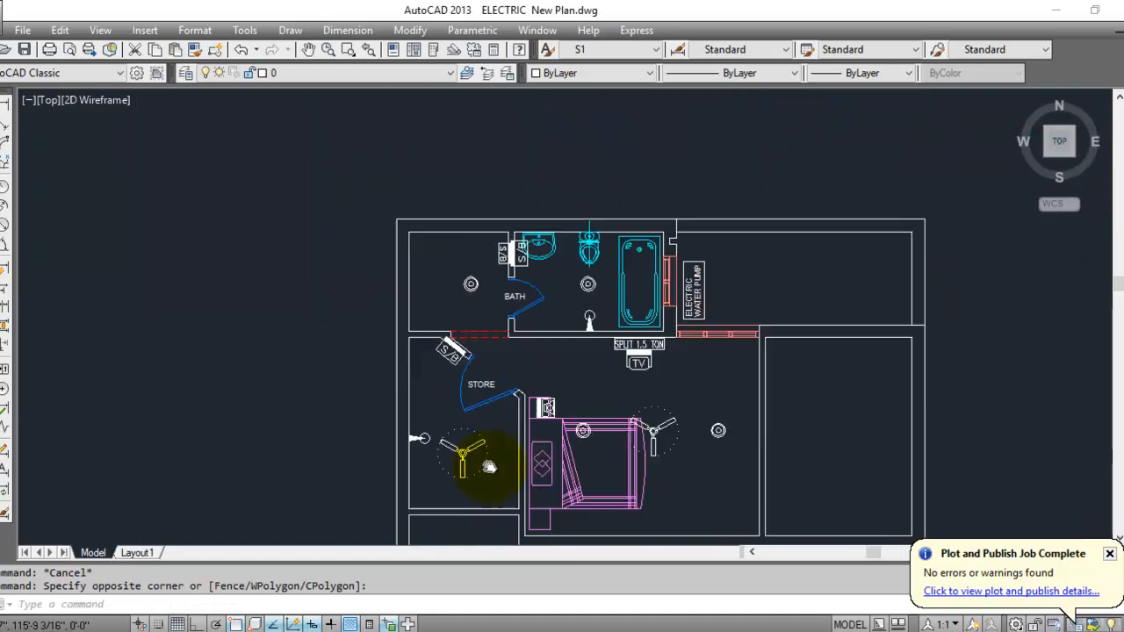
# Copy the bath's S/B switchboard symbol from its wall midpoint onto the bedroom wall beside the telephone symbol.
pyautogui.moveTo(508, 301); pyautogui.dragTo(449, 506, button='middle')
pyautogui.moveTo(617, 319); pyautogui.dragTo(615, 391, button='middle')
pyautogui.scroll(2, 534, 259)
pyautogui.click(509, 219)
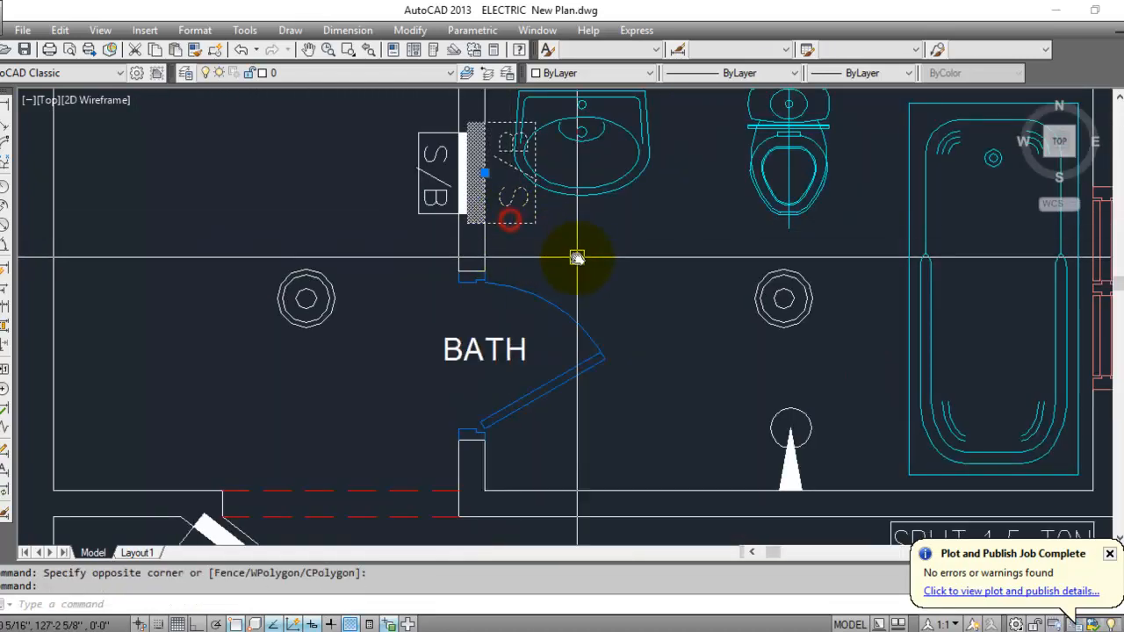
pyautogui.write('co')
pyautogui.press('Return')
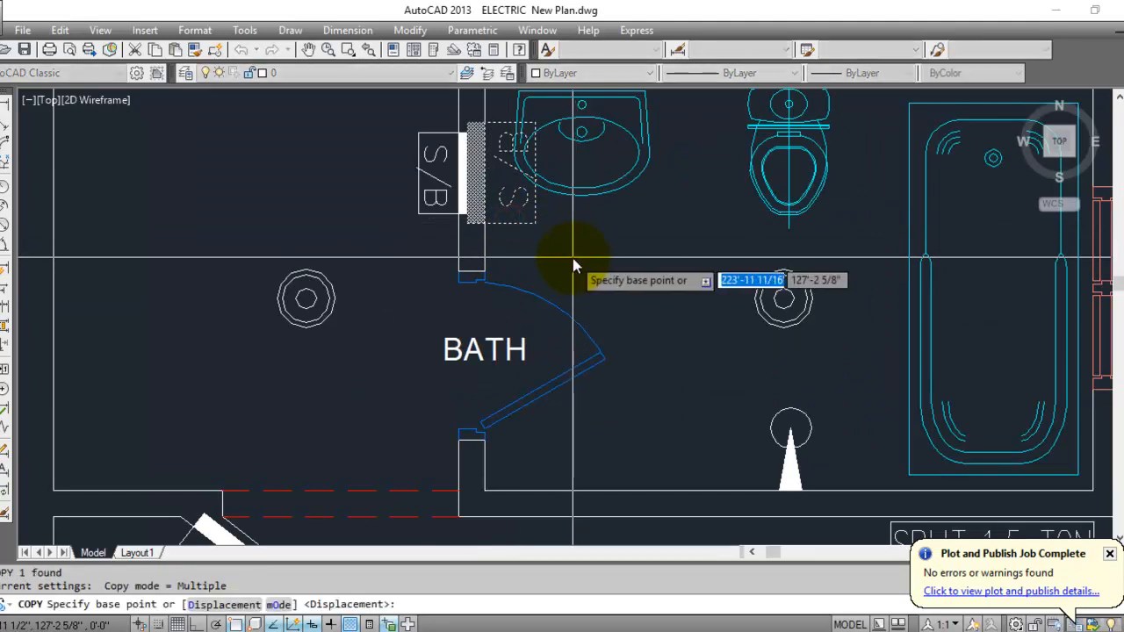
pyautogui.click(485, 173)
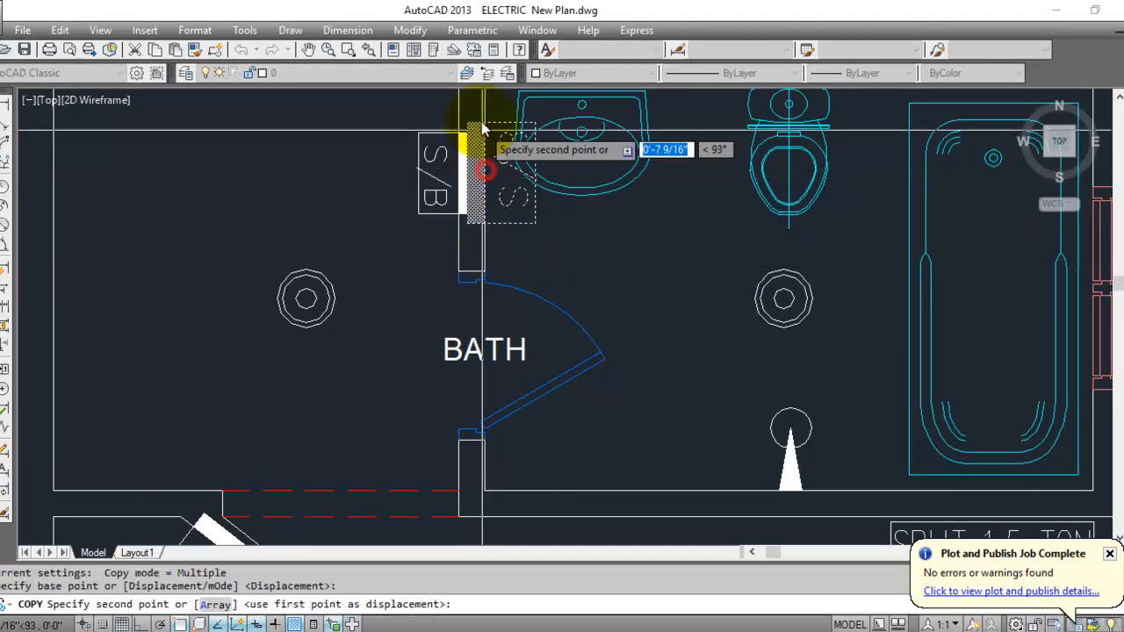
pyautogui.scroll(-4, 485, 114)
pyautogui.scroll(4, 499, 406)
pyautogui.scroll(5, 477, 356)
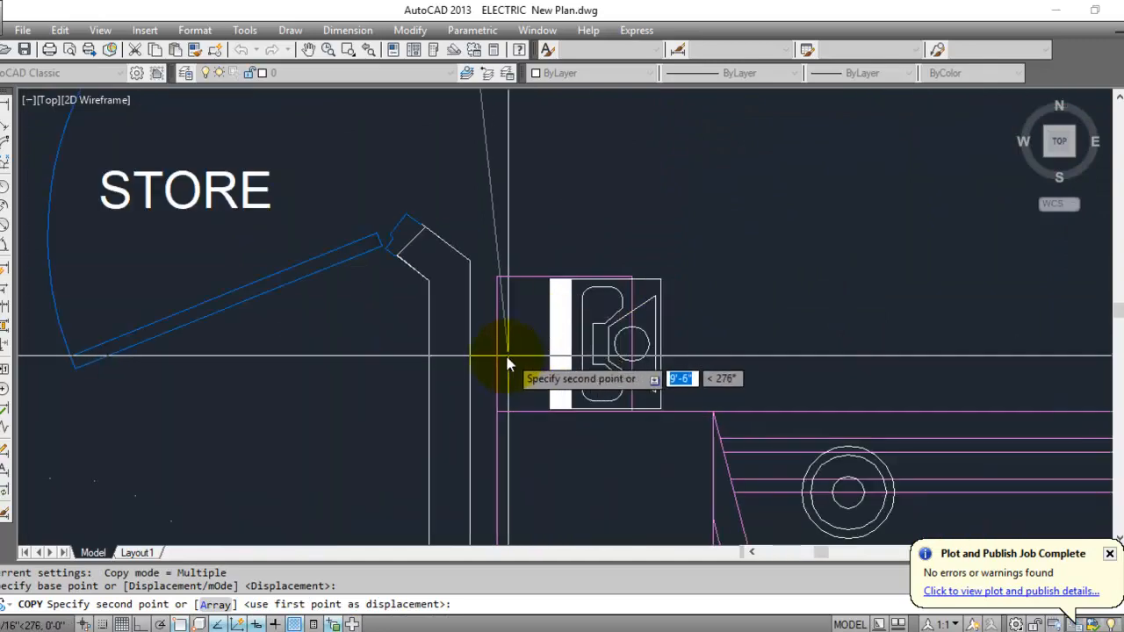
pyautogui.click(444, 344)
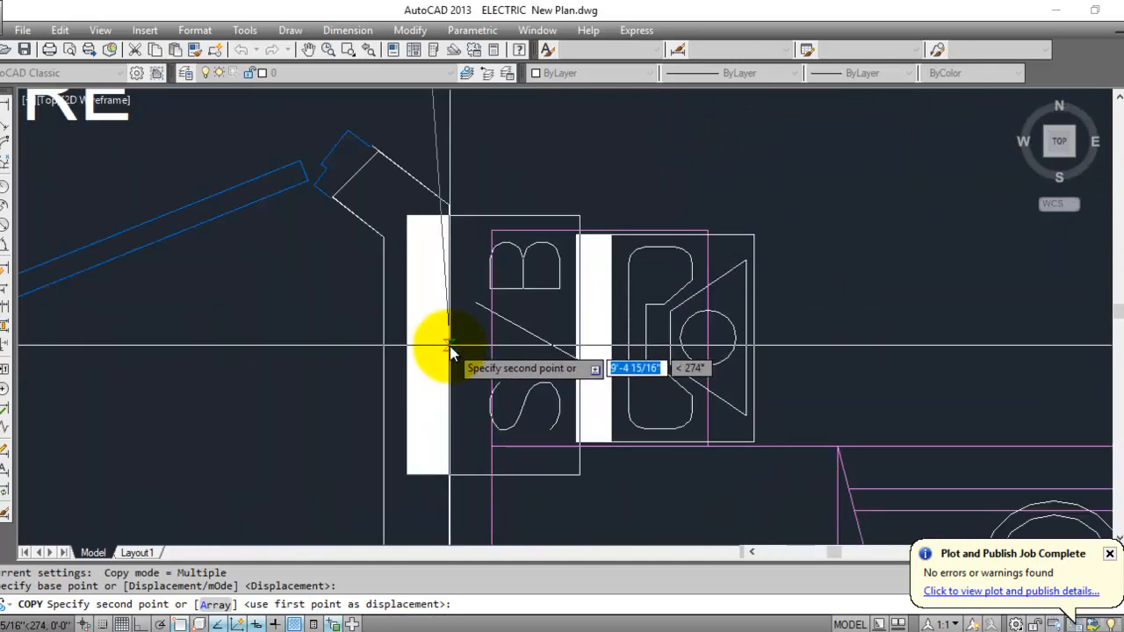
# Place another copy of the S/B switchboard symbol on the bedroom's lower wall line.
pyautogui.scroll(-5, 450, 346)
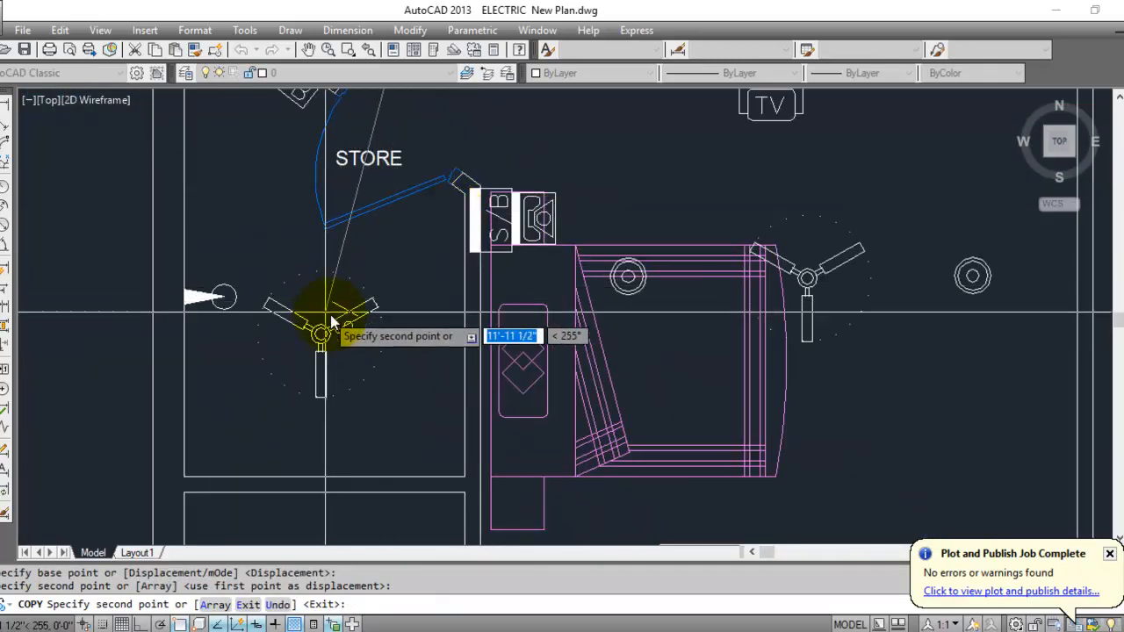
pyautogui.scroll(-2, 428, 207)
pyautogui.scroll(2, 562, 341)
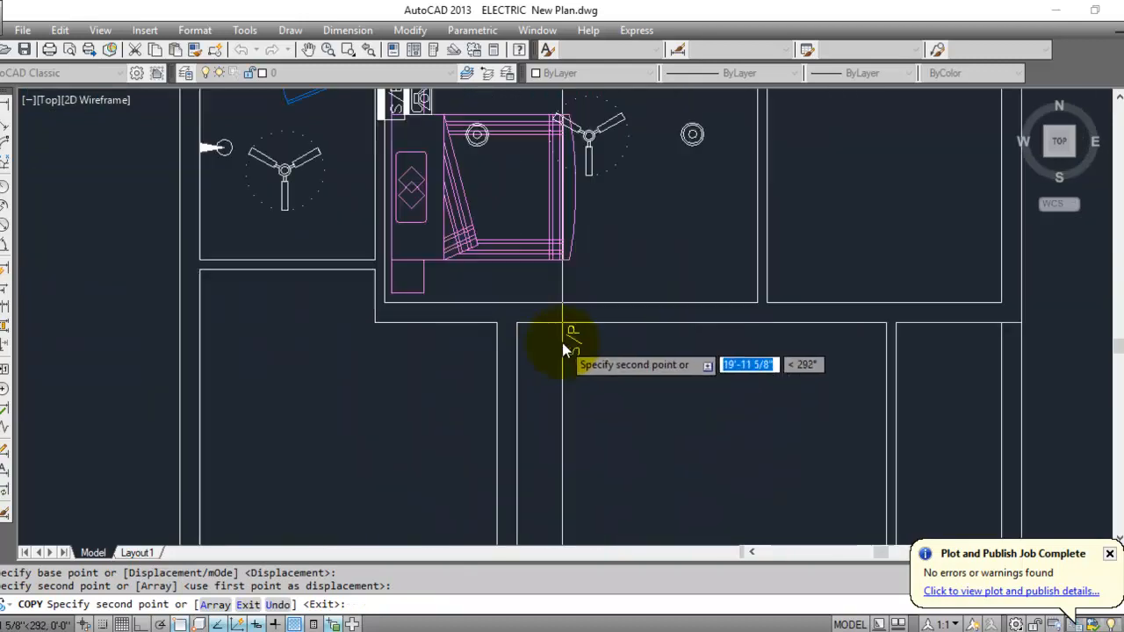
pyautogui.scroll(4, 625, 270)
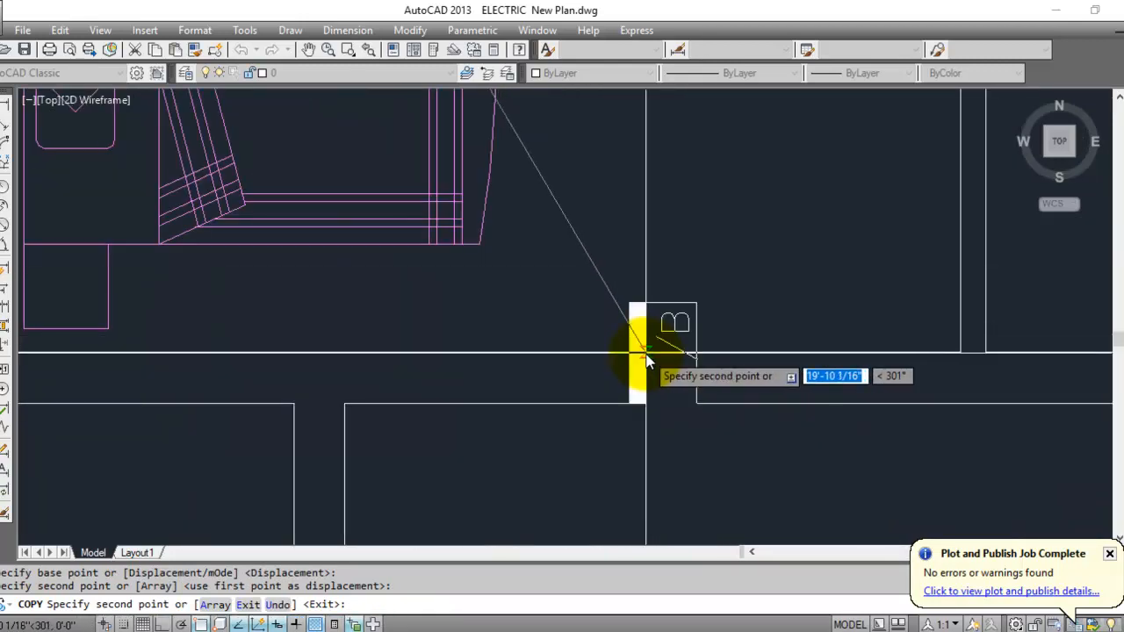
pyautogui.press('Escape')
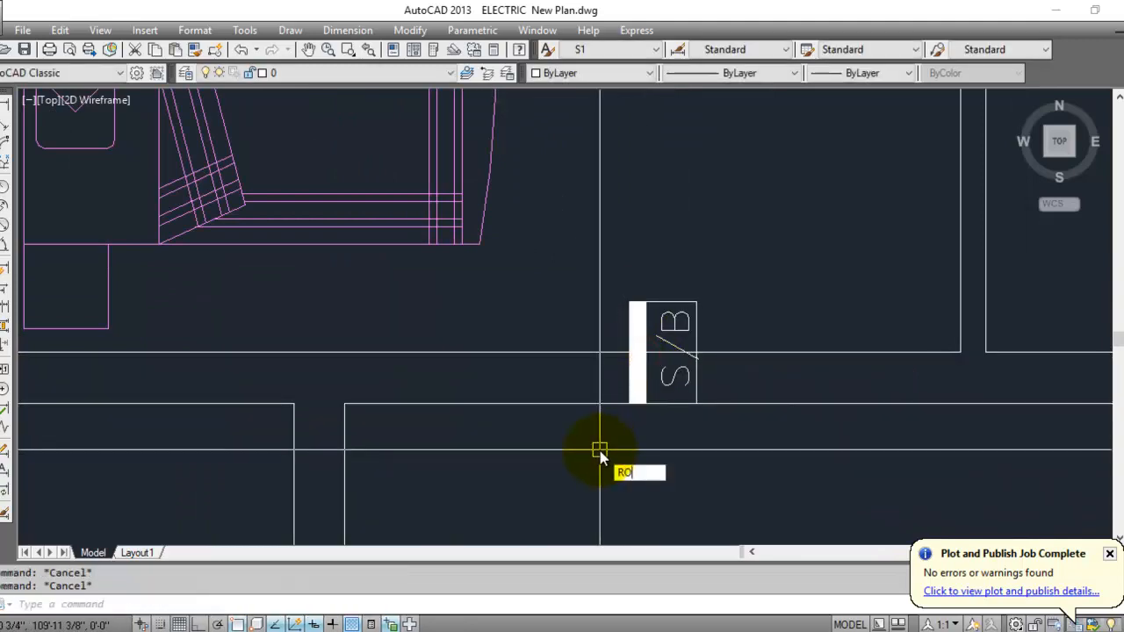
# Rotate the copied S/B symbol 90° about its wall point so its solid strip lies along the bedroom's lower wall.
pyautogui.write('RO')
pyautogui.press('Return')
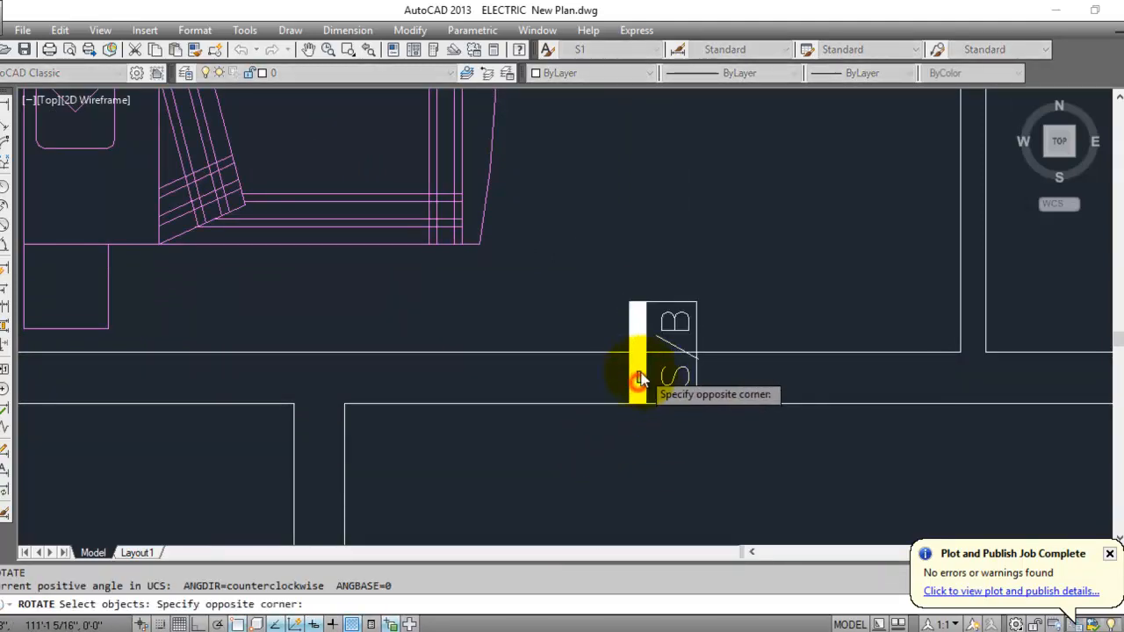
pyautogui.click(640, 379)
pyautogui.press('Return')
pyautogui.click(647, 354)
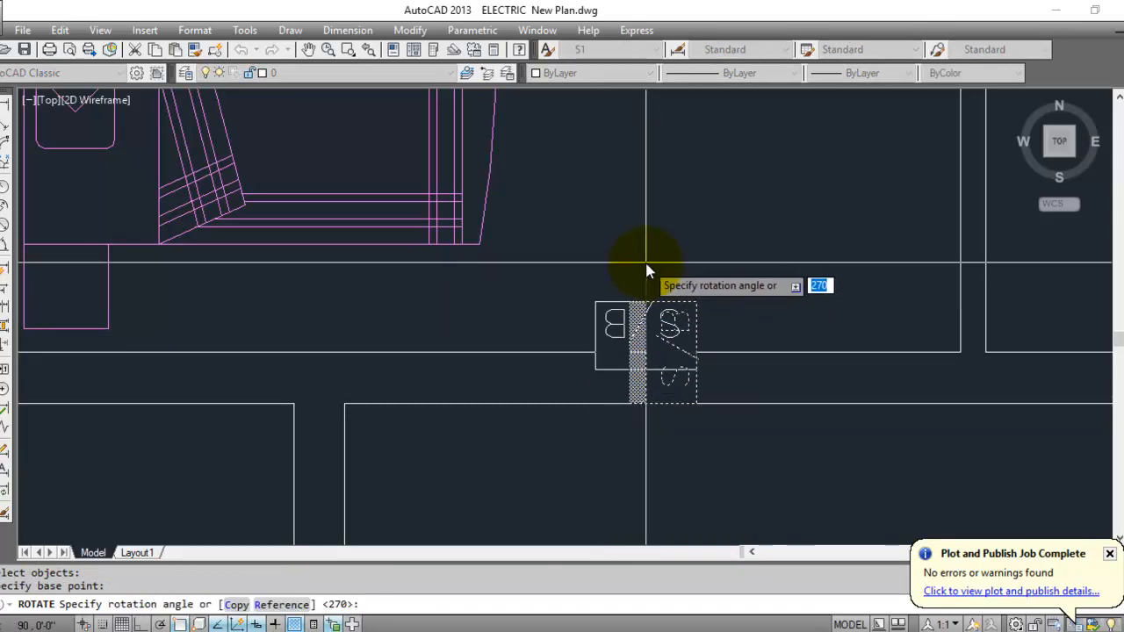
pyautogui.click(646, 272)
pyautogui.scroll(-5, 522, 351)
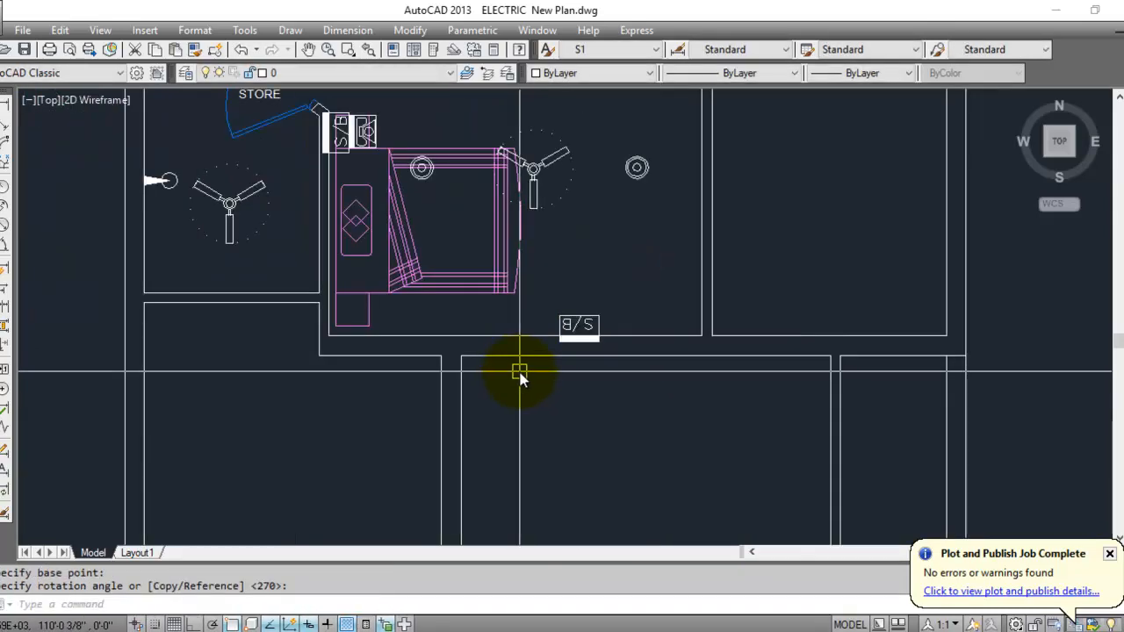
# Copy the P/P symbol from the symbol library onto the bedroom's upper wall line, beside the SPLIT 1.5 TON symbol.
pyautogui.moveTo(615, 284); pyautogui.dragTo(635, 409, button='middle')
pyautogui.moveTo(650, 287); pyautogui.dragTo(673, 372, button='middle')
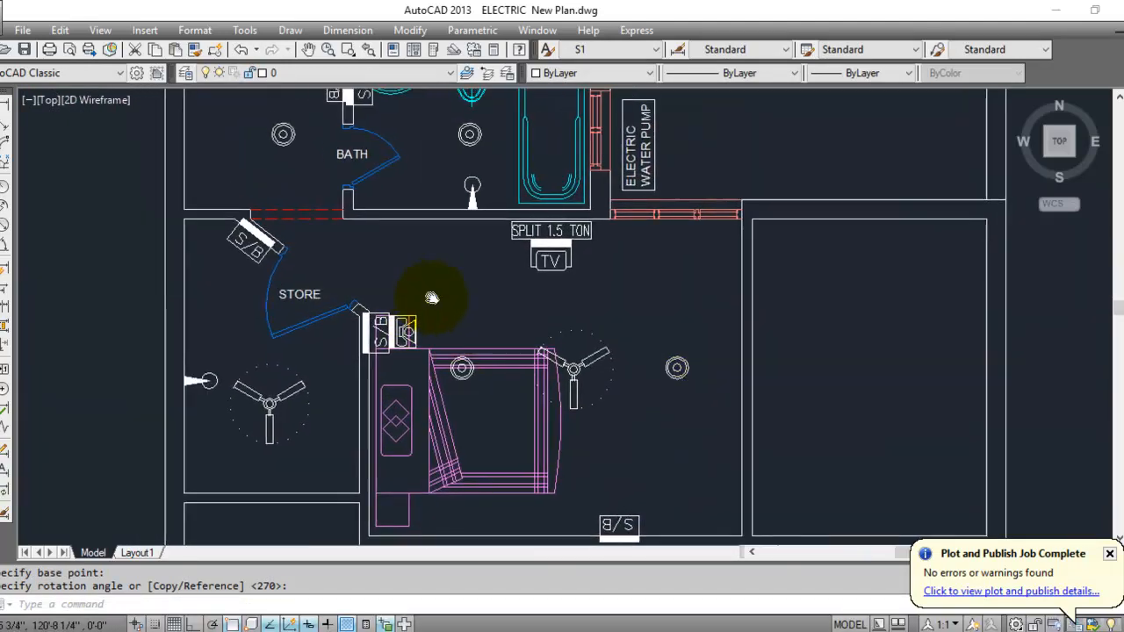
pyautogui.moveTo(478, 273); pyautogui.dragTo(537, 315, button='middle')
pyautogui.scroll(-5, 557, 296)
pyautogui.moveTo(559, 246); pyautogui.dragTo(545, 311, button='middle')
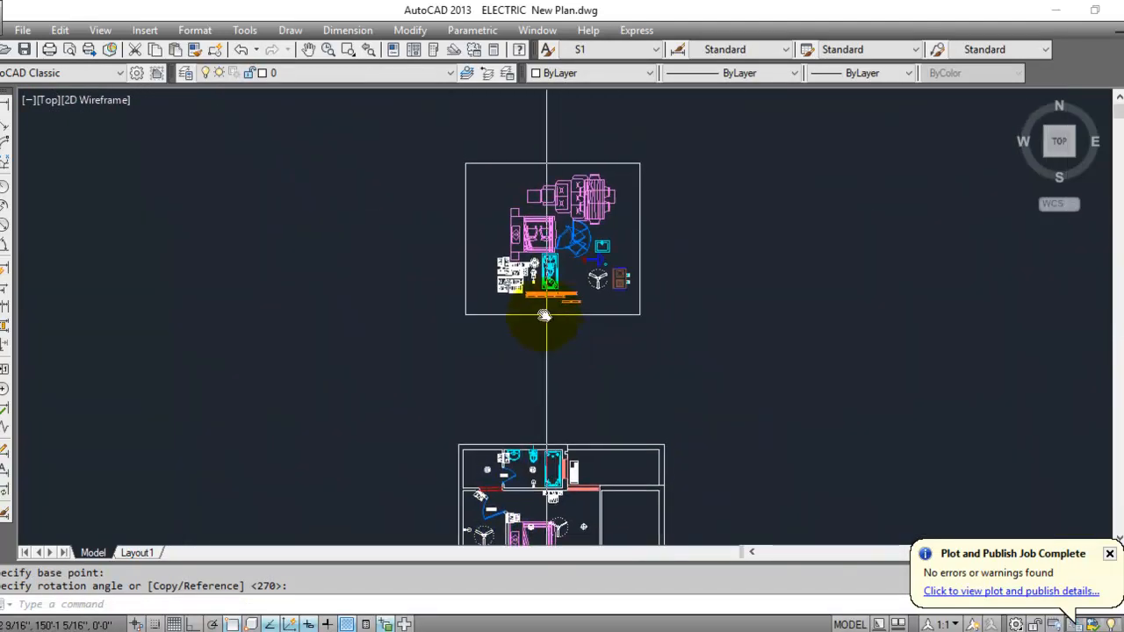
pyautogui.scroll(8, 489, 304)
pyautogui.moveTo(411, 361); pyautogui.dragTo(425, 471, button='middle')
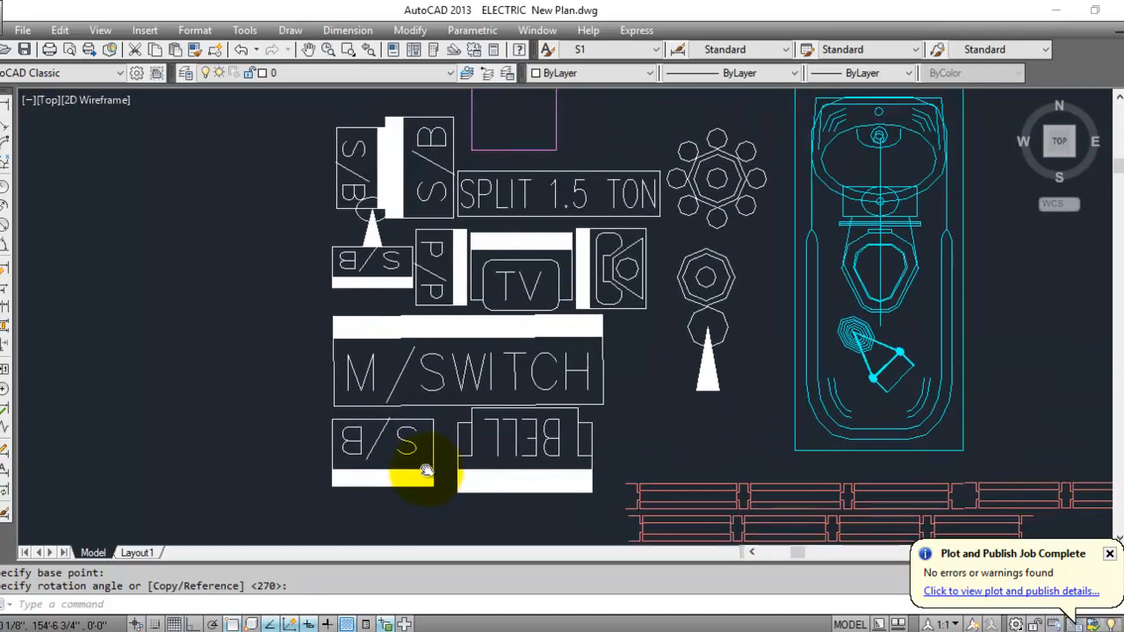
pyautogui.moveTo(199, 302); pyautogui.dragTo(202, 369, button='middle')
pyautogui.scroll(6, 433, 337)
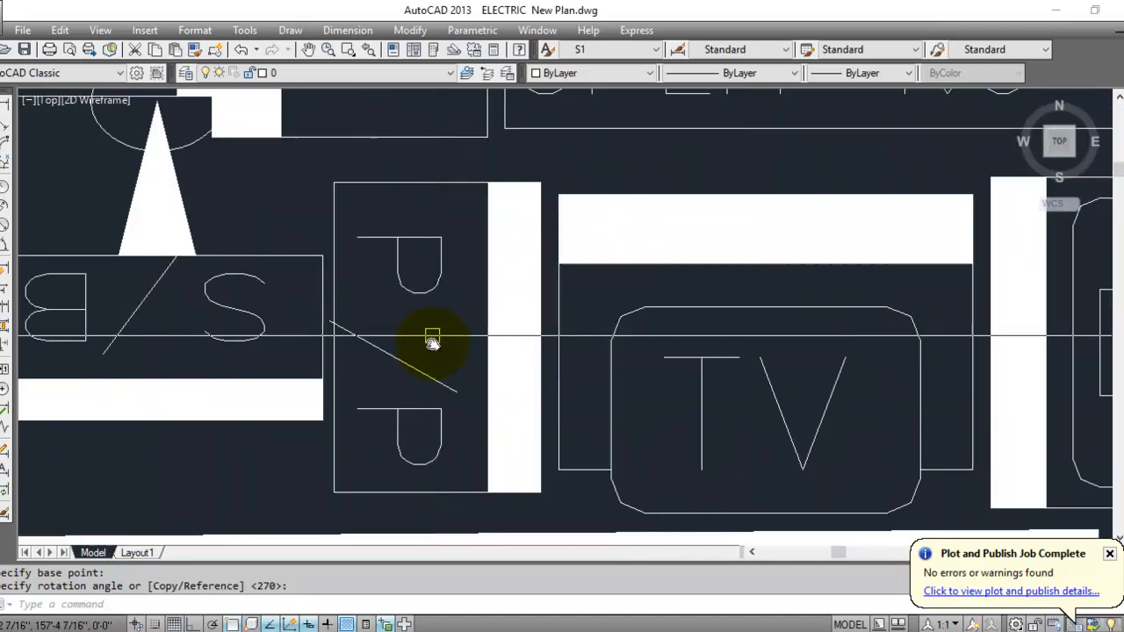
pyautogui.click(410, 368)
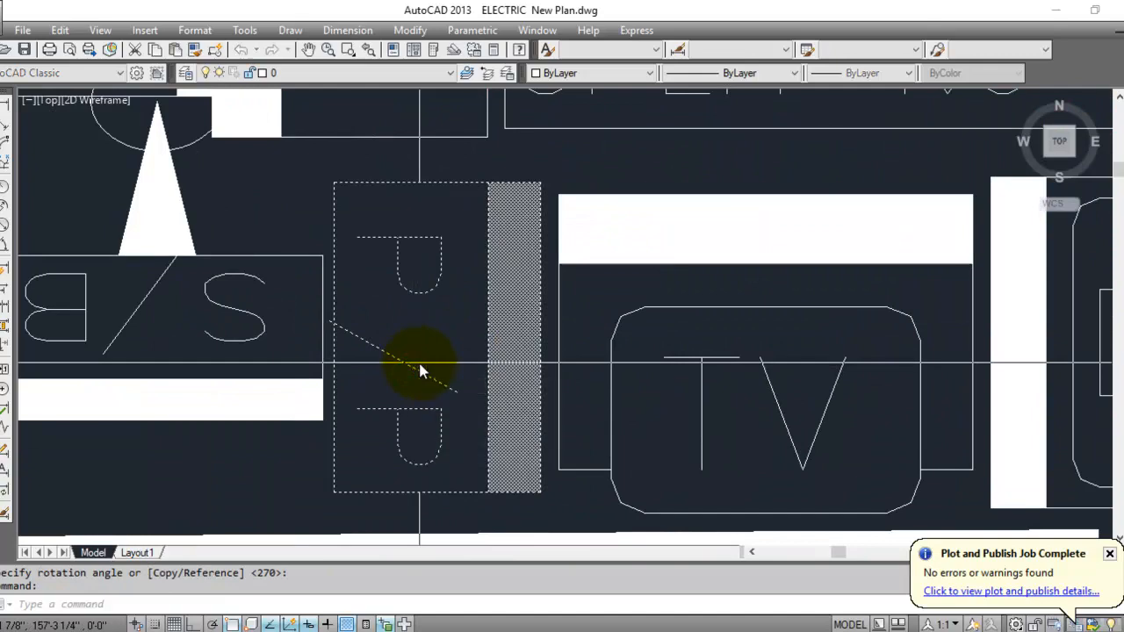
pyautogui.write('co')
pyautogui.press('Return')
pyautogui.scroll(-4, 509, 281)
pyautogui.click(506, 305)
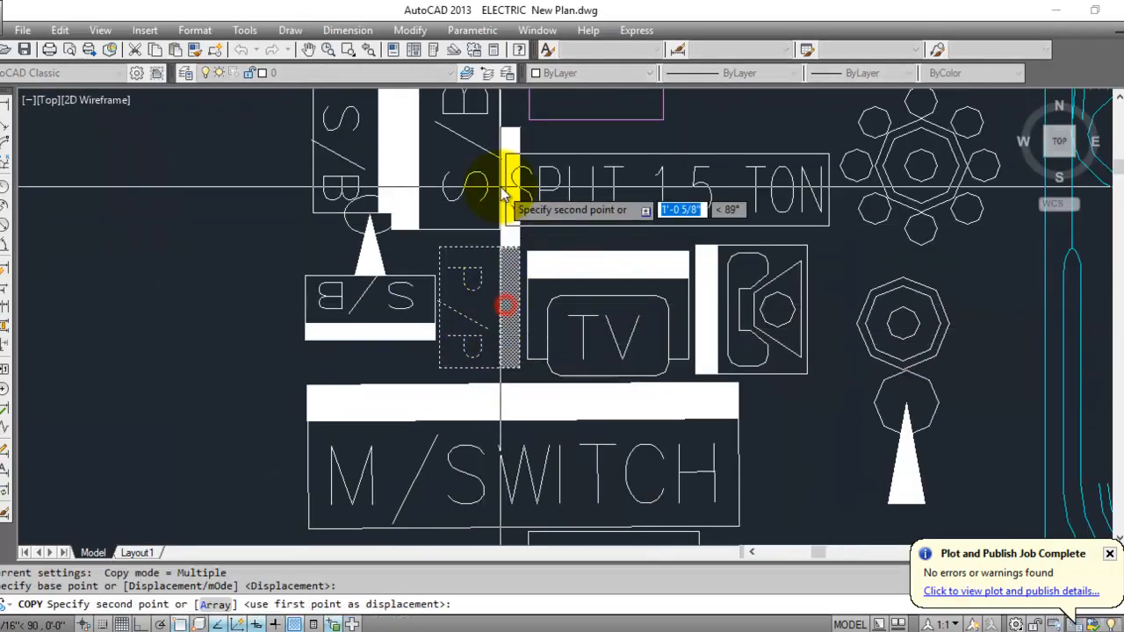
pyautogui.scroll(-10, 503, 201)
pyautogui.moveTo(525, 411); pyautogui.dragTo(455, 110, button='middle')
pyautogui.scroll(8, 477, 256)
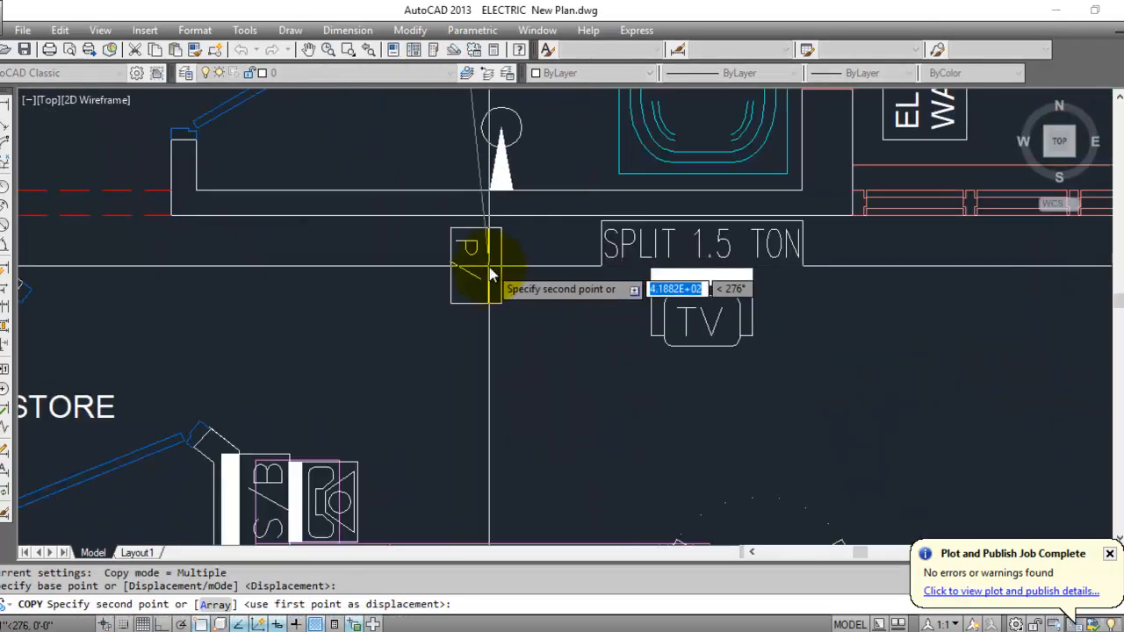
pyautogui.moveTo(499, 243); pyautogui.dragTo(522, 331, button='middle')
pyautogui.scroll(4, 516, 335)
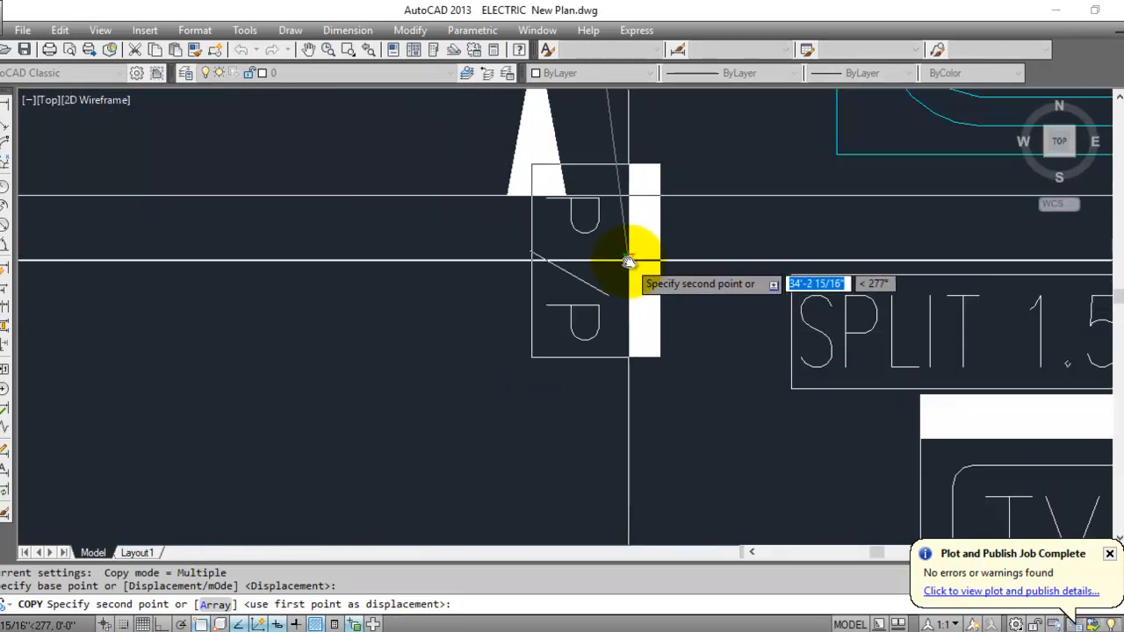
pyautogui.click(623, 261)
pyautogui.press('Escape')
# Rotate the P/P symbol 90° about its wall point so its solid strip lies along the bedroom's upper wall.
pyautogui.write('ro')
pyautogui.press('Return')
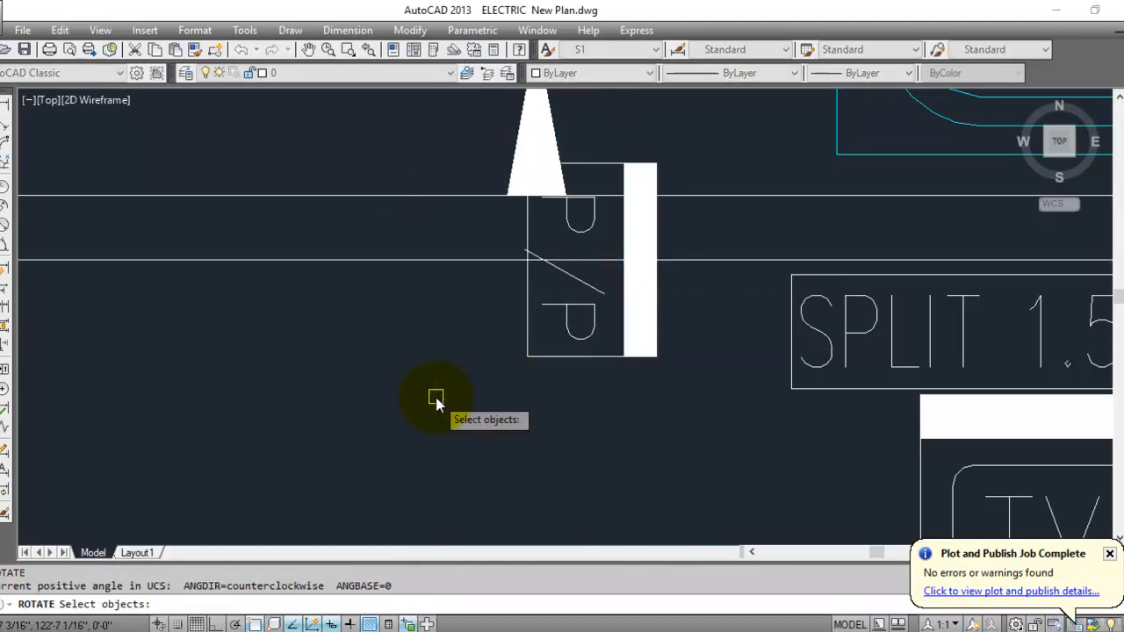
pyautogui.click(528, 314)
pyautogui.press('Return')
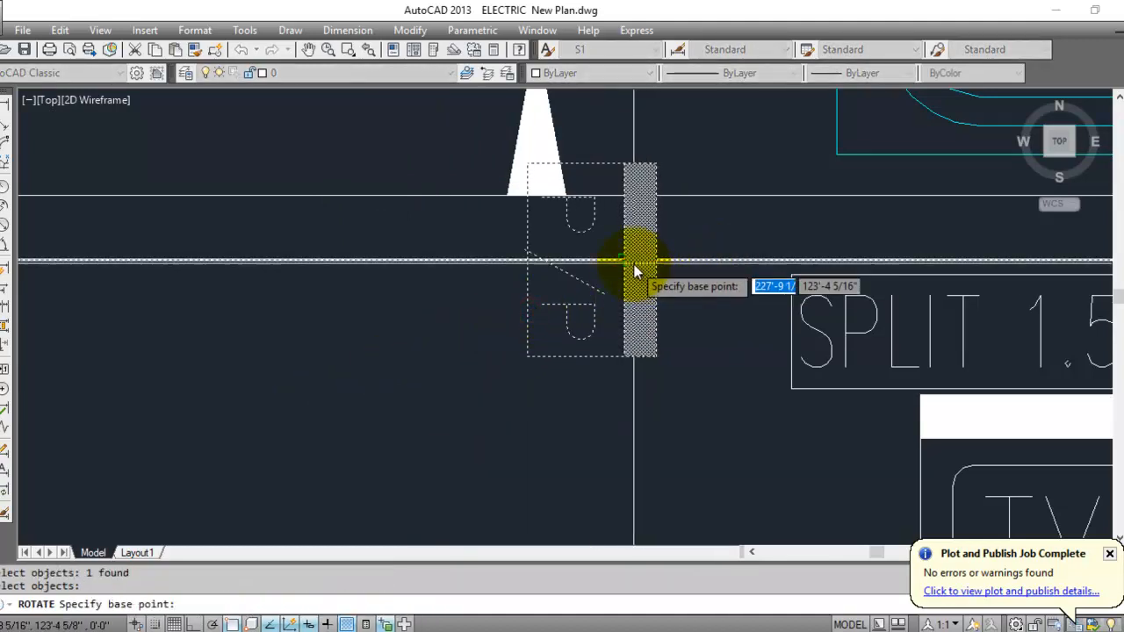
pyautogui.click(629, 260)
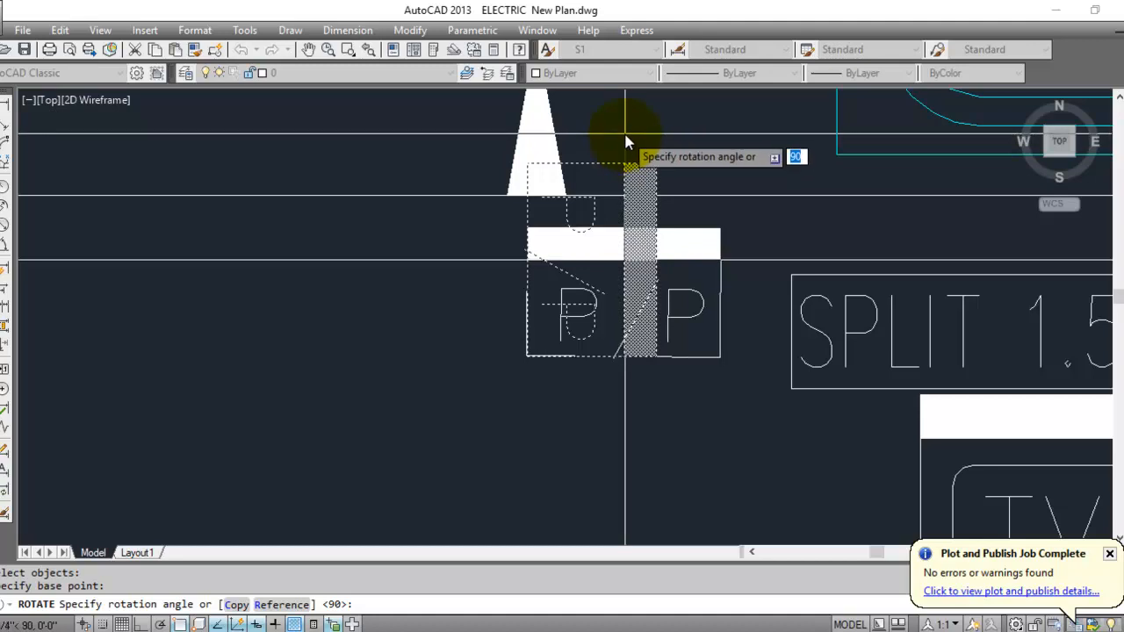
pyautogui.press('Return')
# Review the symbols along the bedroom's upper and lower walls and the free space opposite the bed.
pyautogui.scroll(-4, 597, 129)
pyautogui.scroll(3, 588, 220)
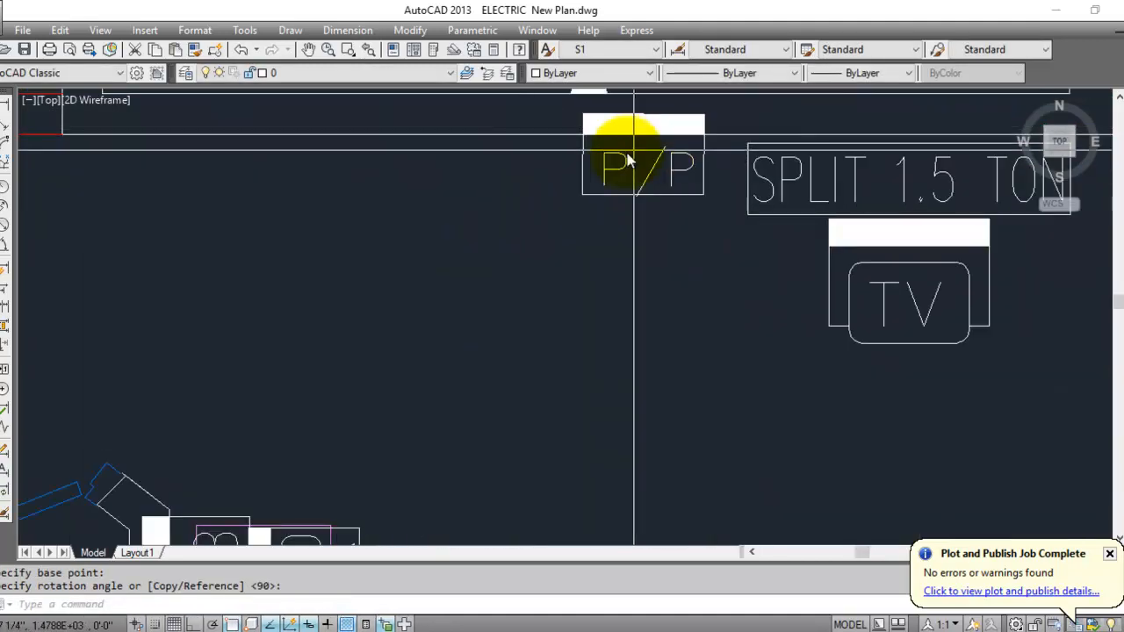
pyautogui.scroll(-5, 623, 161)
pyautogui.moveTo(432, 211)
pyautogui.mouseDown(button='middle')
pyautogui.moveTo(452, 253)
pyautogui.moveTo(464, 204)
pyautogui.mouseUp(button='middle')
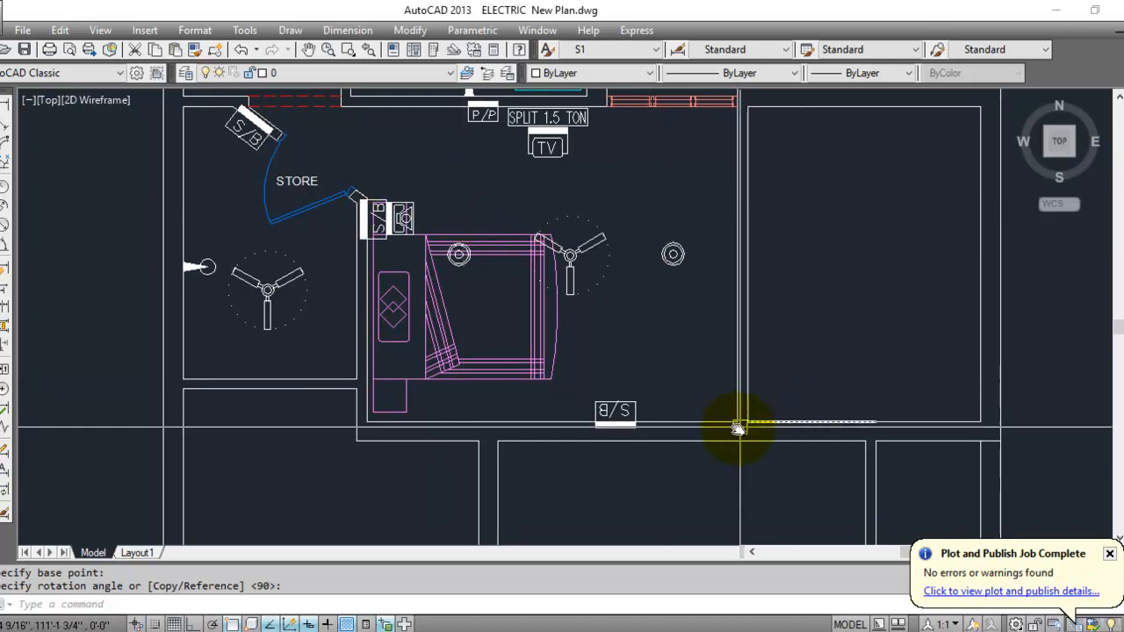
pyautogui.scroll(2, 679, 356)
pyautogui.click(682, 370)
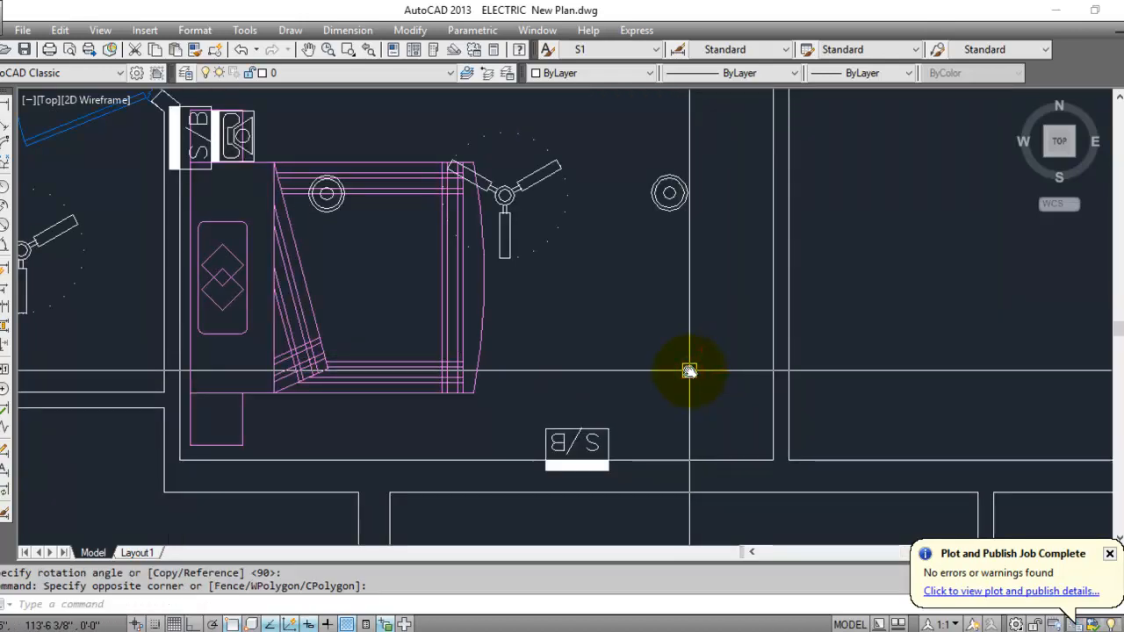
pyautogui.scroll(-3, 691, 351)
pyautogui.scroll(3, 621, 409)
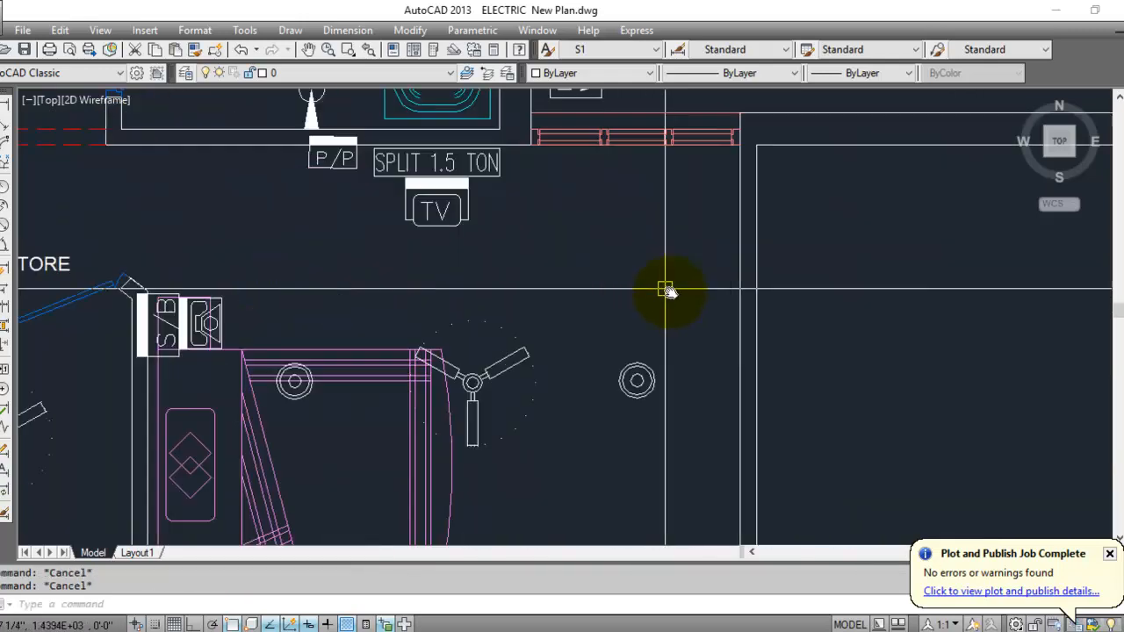
pyautogui.moveTo(668, 293); pyautogui.dragTo(651, 256, button='middle')
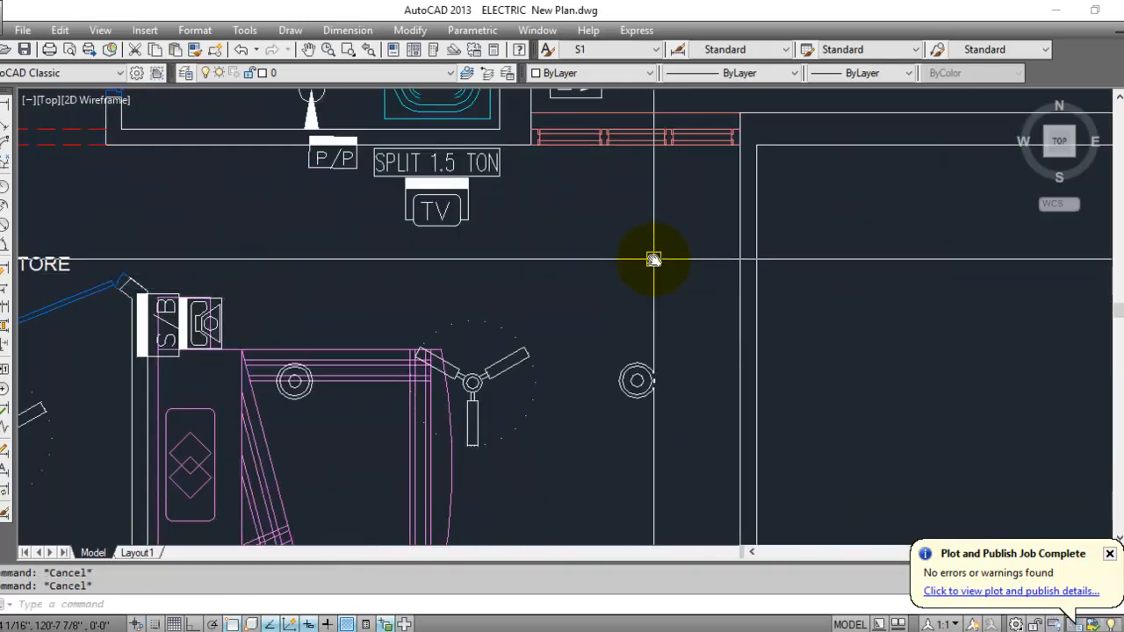
# Copy the two-seat sofa from the library by its back midpoint to just inside the bedroom wall opposite the bed.
pyautogui.scroll(-4, 557, 417)
pyautogui.moveTo(594, 193)
pyautogui.mouseDown(button='middle')
pyautogui.moveTo(557, 244)
pyautogui.moveTo(508, 140)
pyautogui.mouseUp(button='middle')
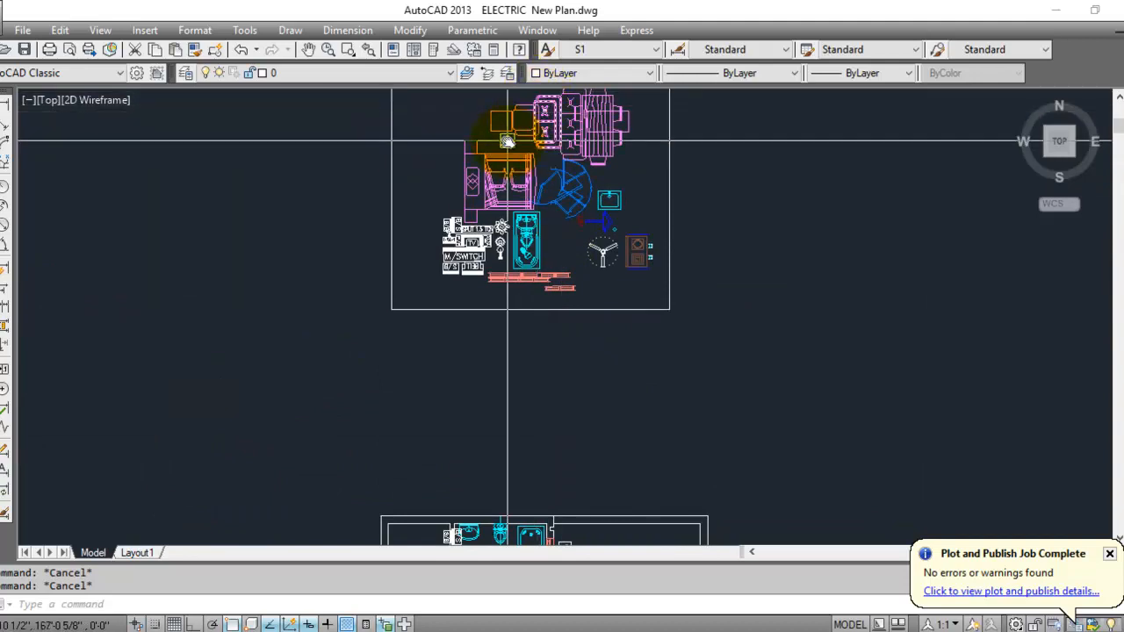
pyautogui.scroll(5, 508, 141)
pyautogui.moveTo(632, 377); pyautogui.dragTo(444, 343, button='middle')
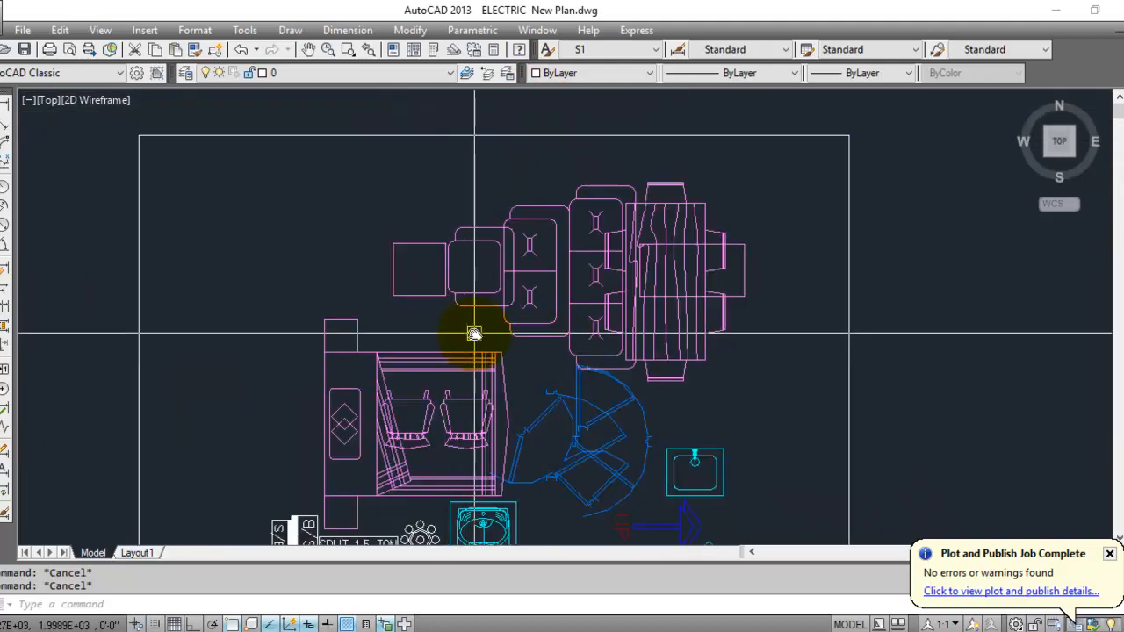
pyautogui.scroll(2, 521, 299)
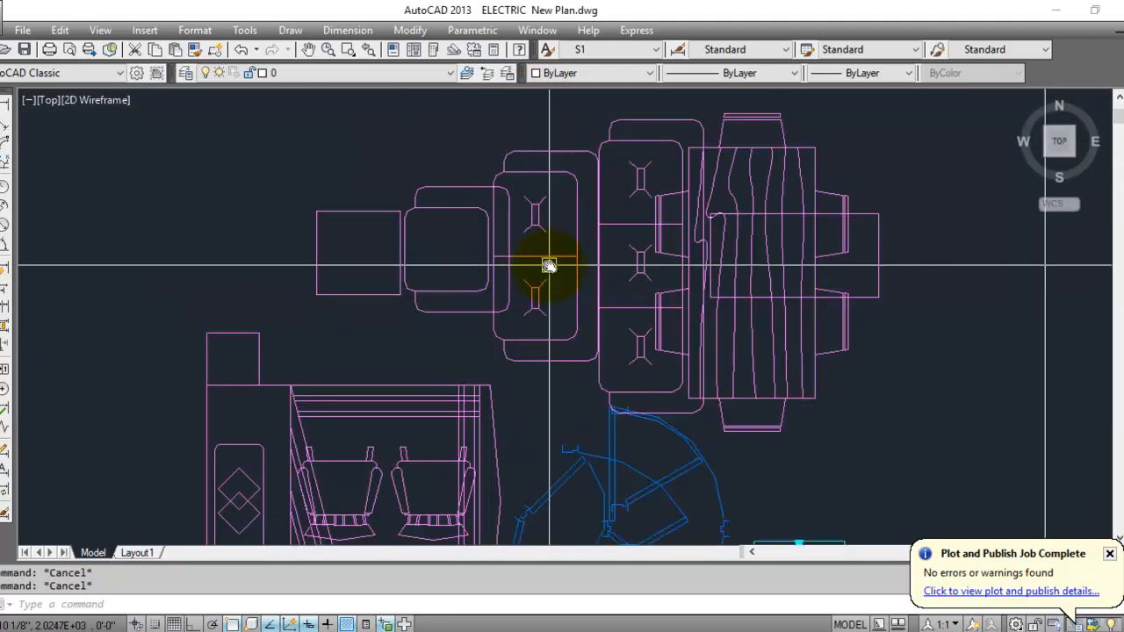
pyautogui.click(537, 326)
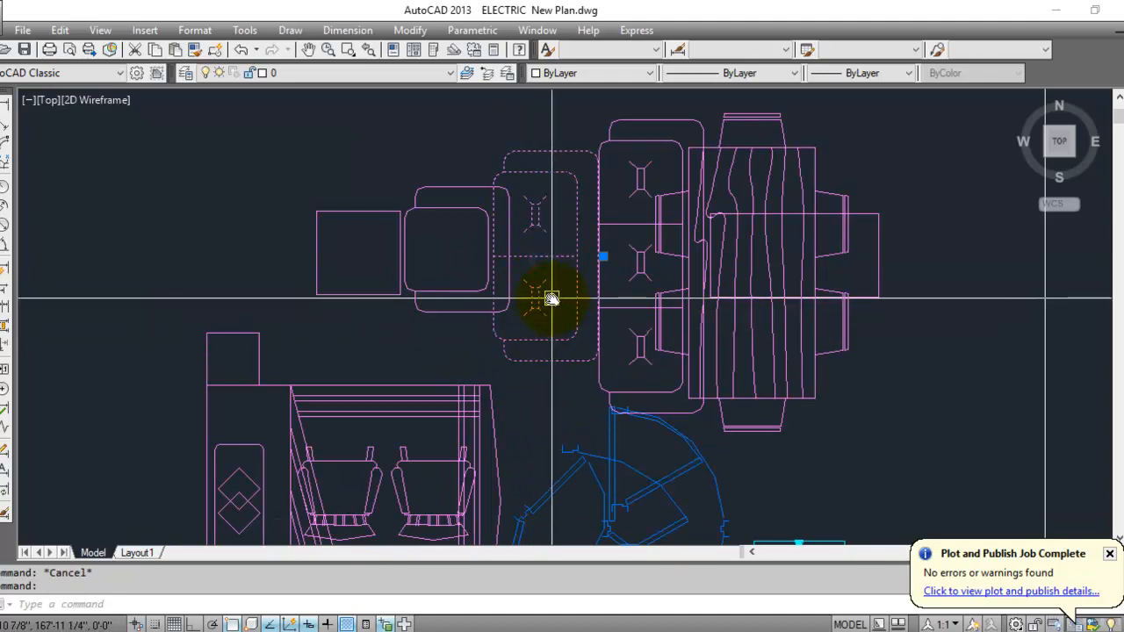
pyautogui.press('Return')
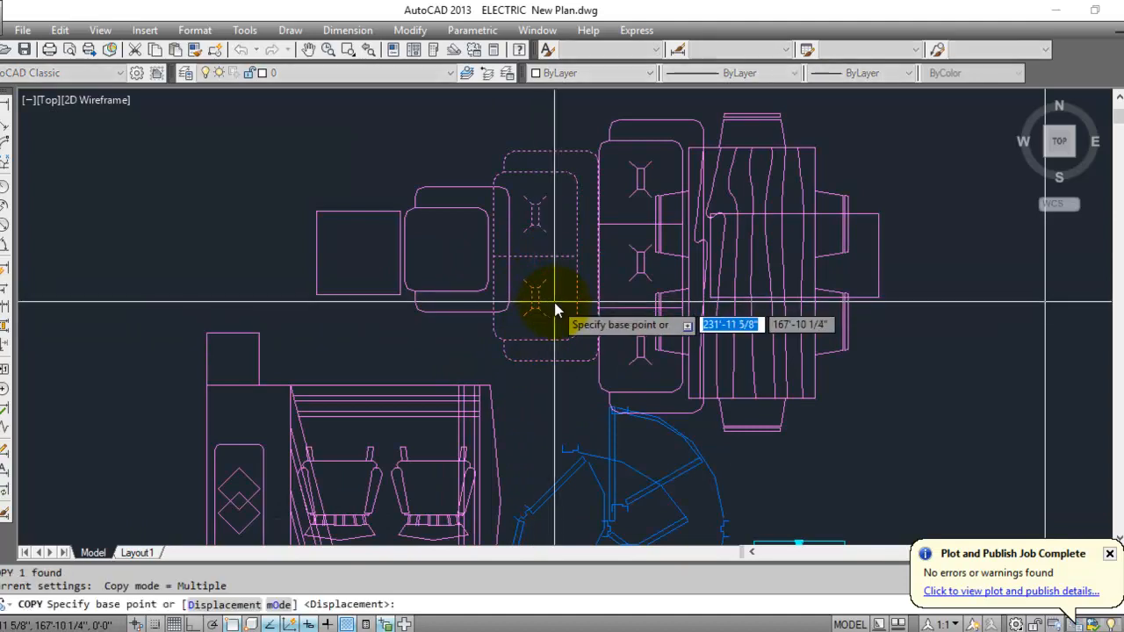
pyautogui.click(600, 258)
pyautogui.scroll(-5, 603, 231)
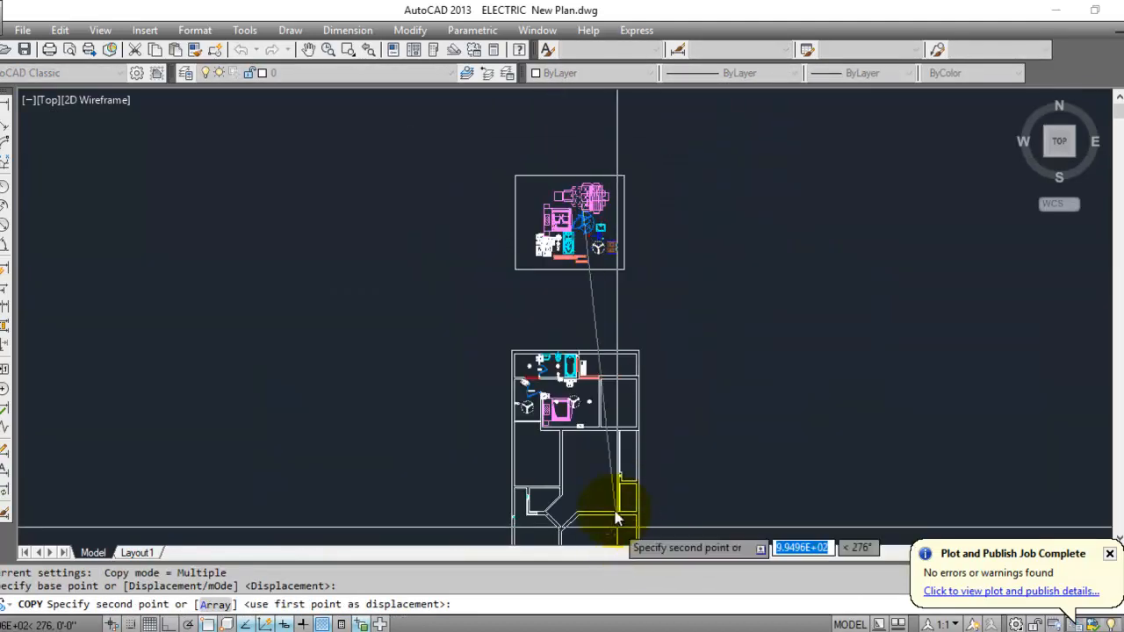
pyautogui.scroll(3, 580, 387)
pyautogui.scroll(6, 580, 386)
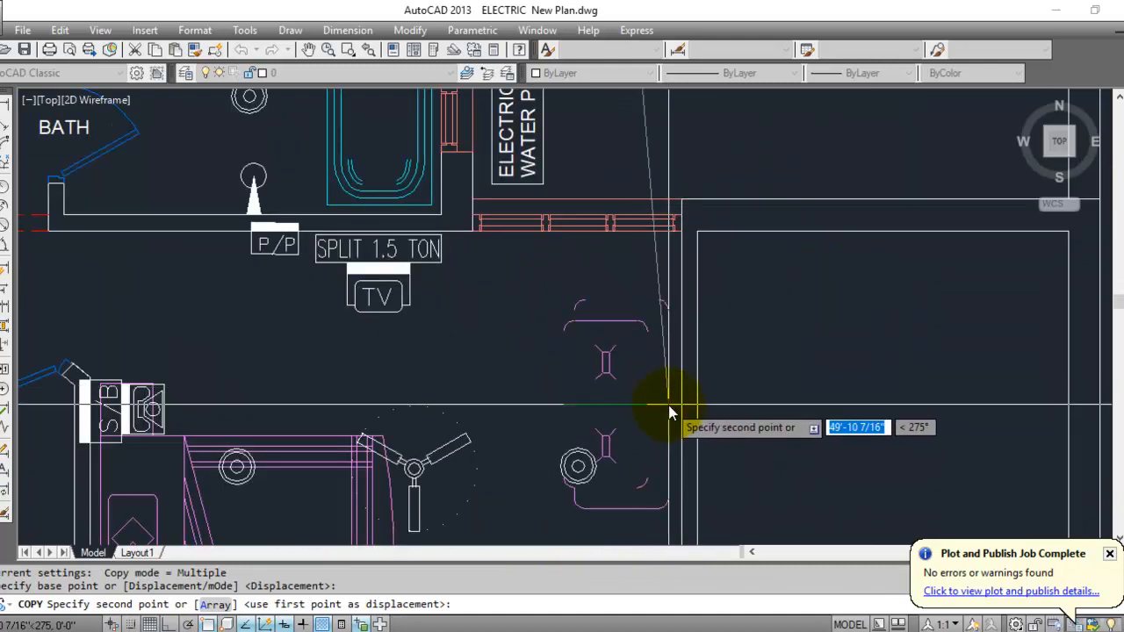
pyautogui.scroll(2, 670, 413)
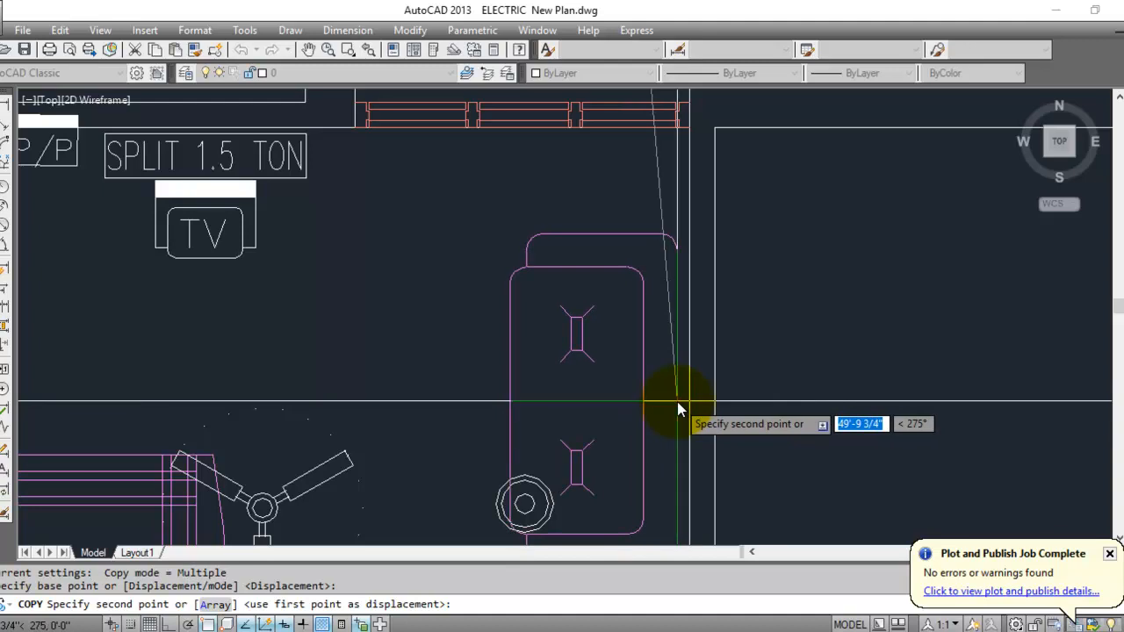
pyautogui.scroll(4, 678, 401)
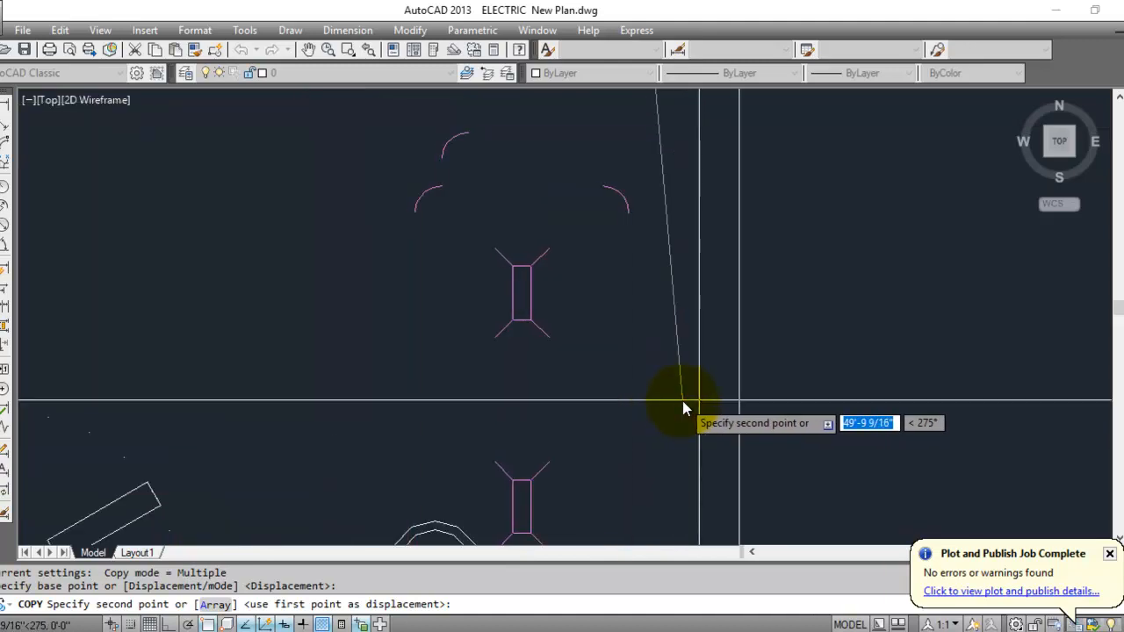
pyautogui.scroll(5, 691, 406)
pyautogui.click(689, 401)
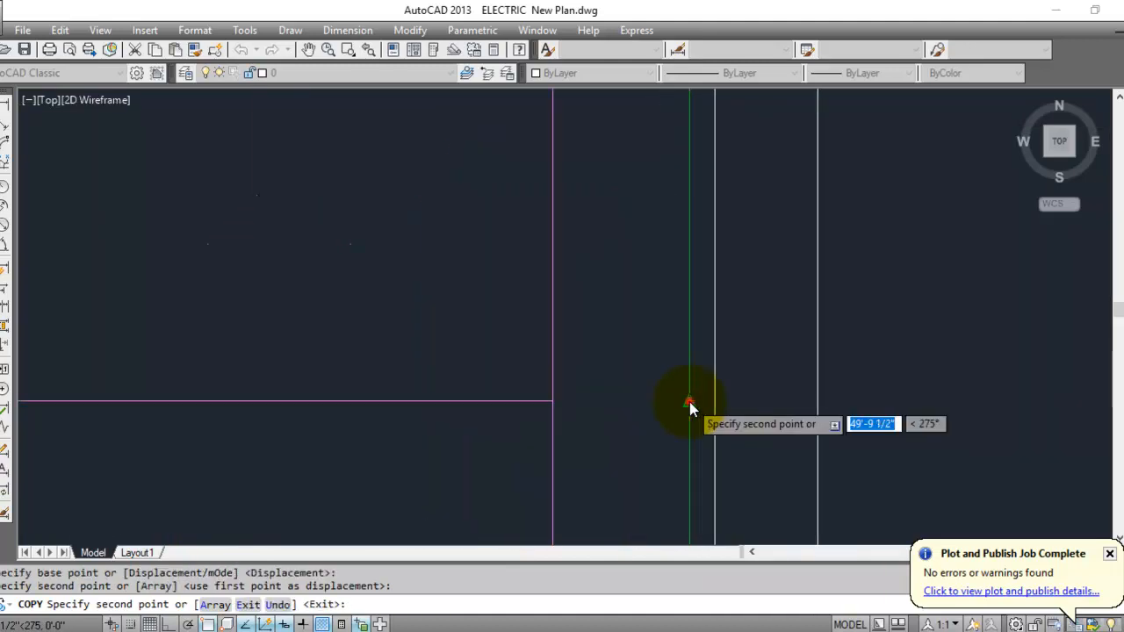
pyautogui.press('Escape')
pyautogui.scroll(-8, 690, 401)
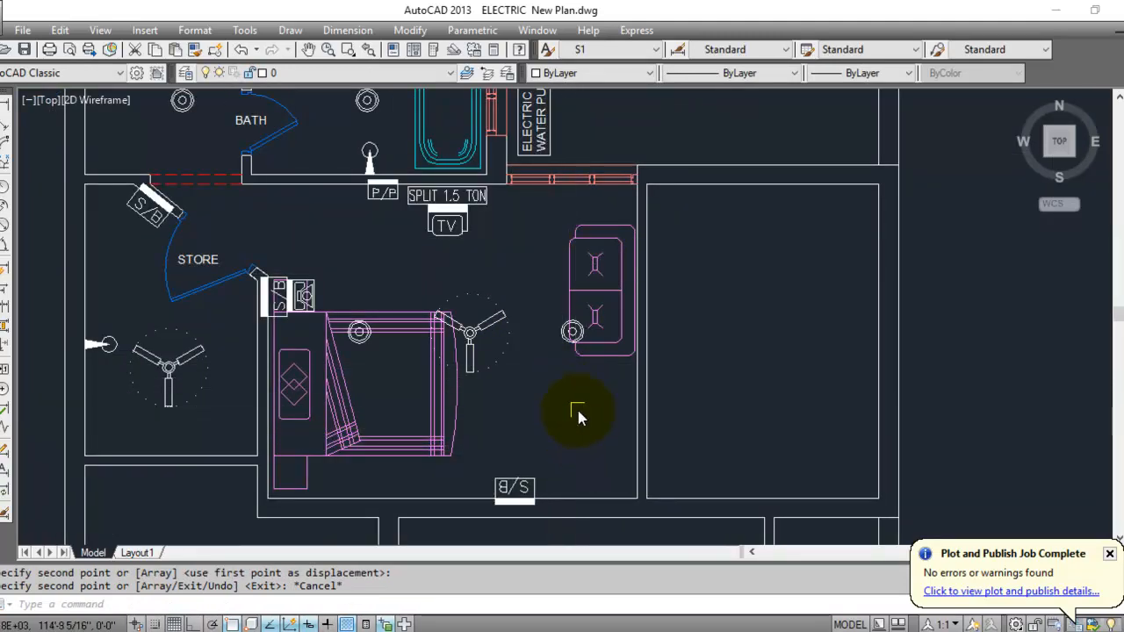
pyautogui.moveTo(562, 455); pyautogui.dragTo(589, 319, button='middle')
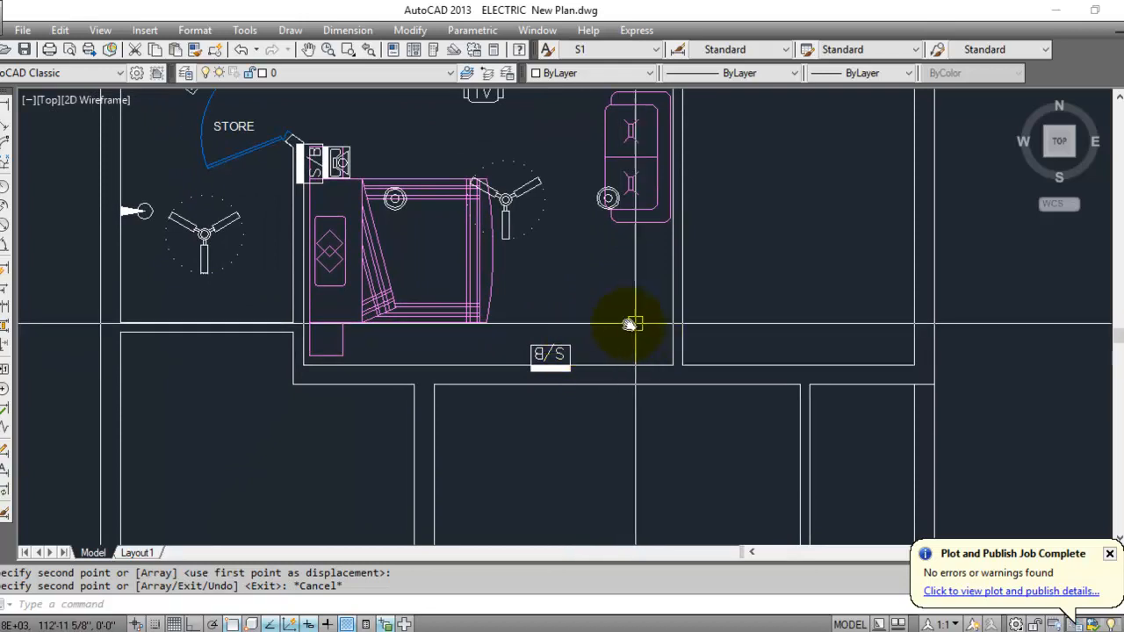
# Delete the plain S/B symbol on the bedroom's lower wall.
pyautogui.scroll(2, 632, 319)
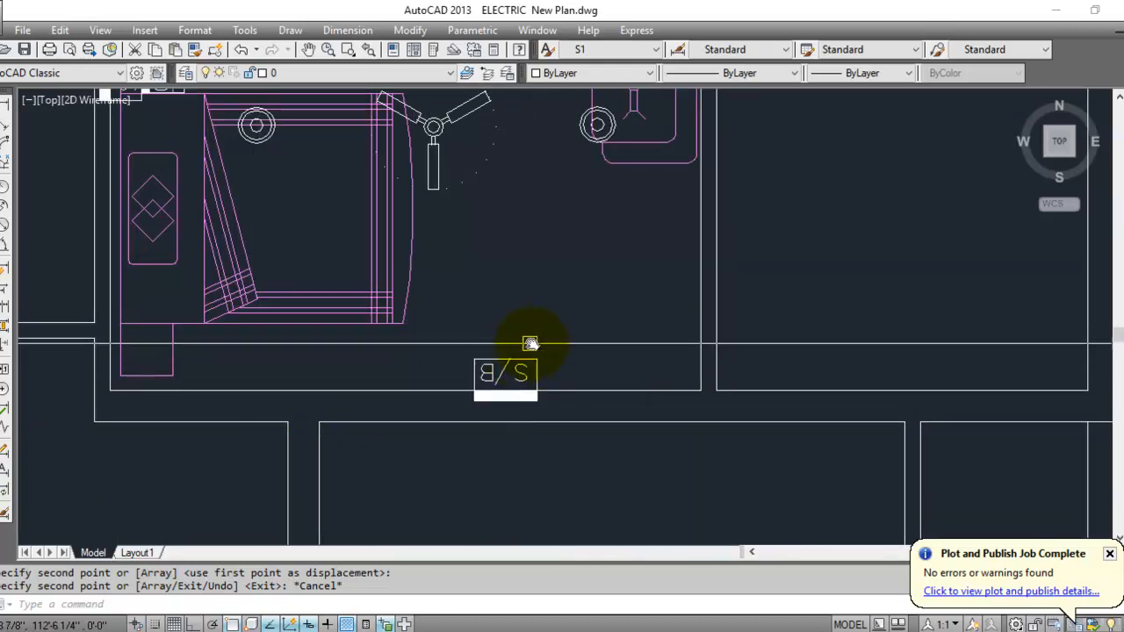
pyautogui.click(566, 330)
pyautogui.click(514, 366)
pyautogui.press('Delete')
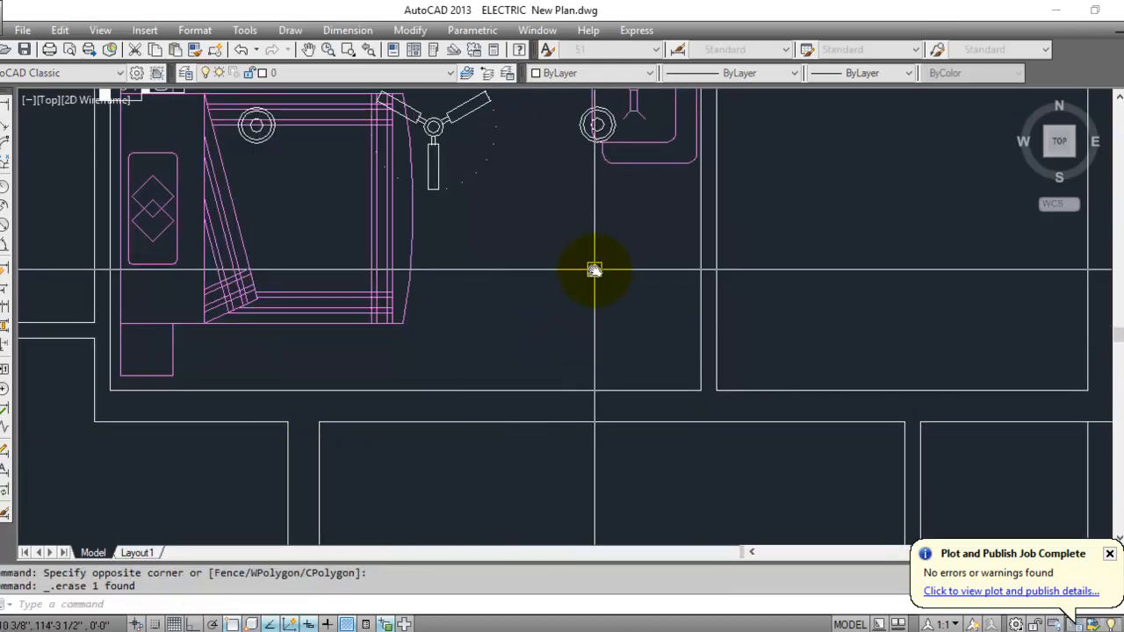
# Copy the S/B symbol with the attached wall light from the symbol library onto the bedroom's lower wall line.
pyautogui.scroll(-4, 563, 369)
pyautogui.scroll(2, 439, 303)
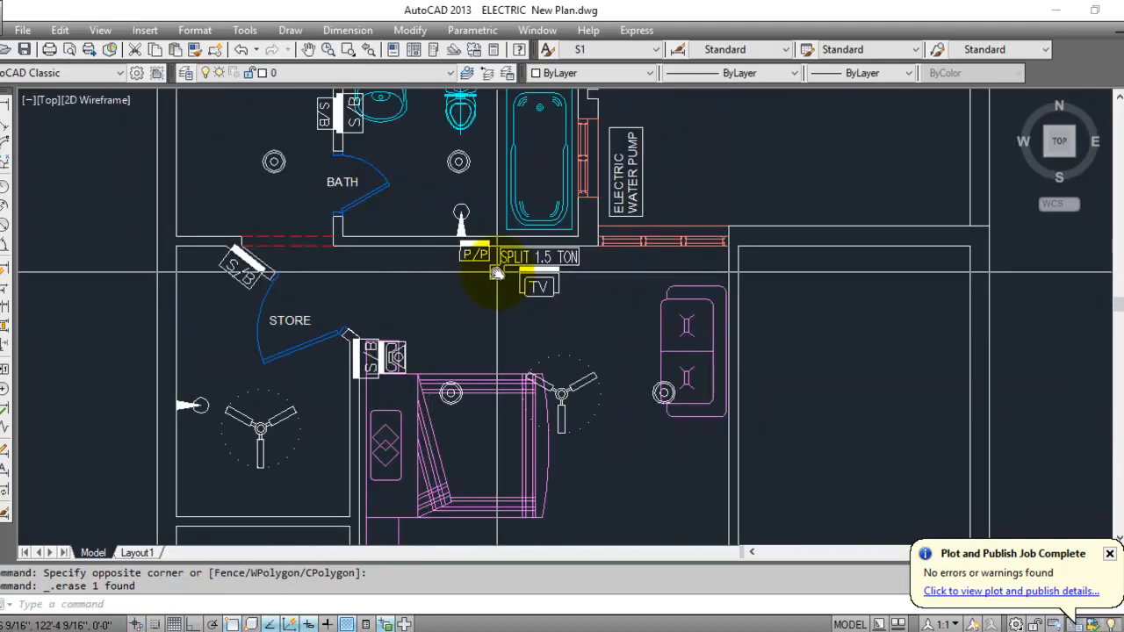
pyautogui.scroll(-4, 474, 449)
pyautogui.moveTo(501, 330); pyautogui.dragTo(501, 500, button='middle')
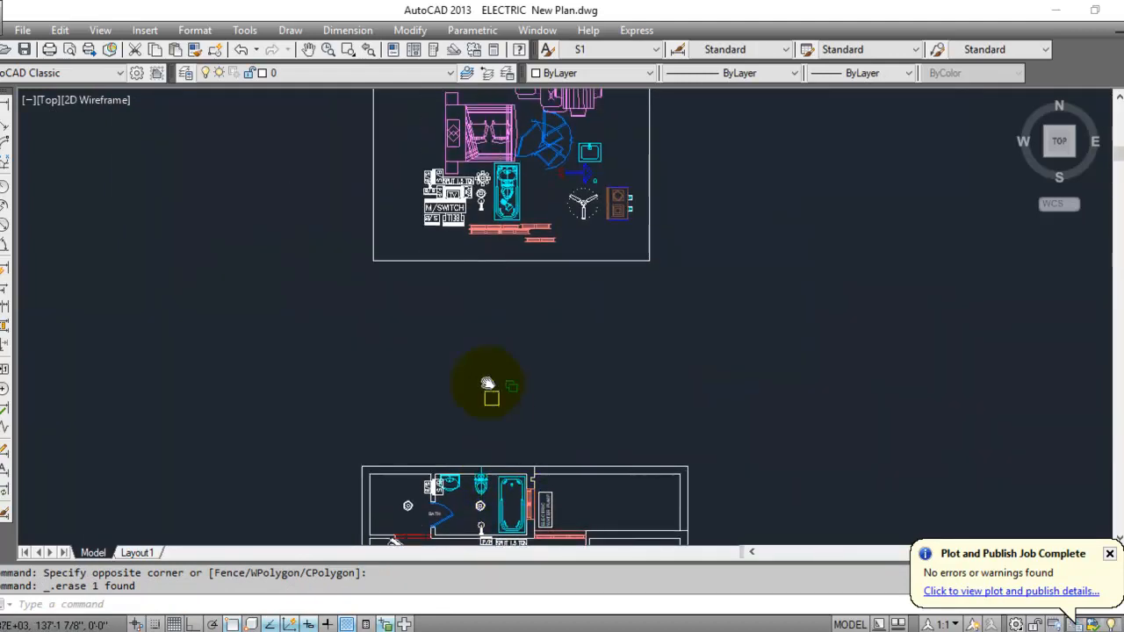
pyautogui.scroll(6, 453, 162)
pyautogui.click(713, 363)
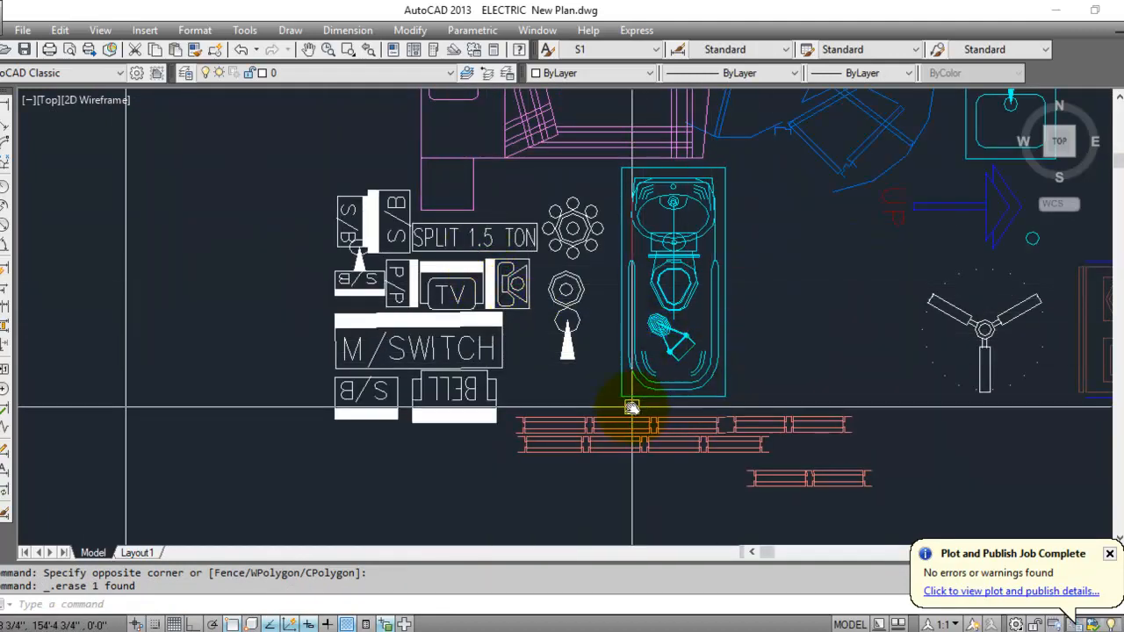
pyautogui.scroll(4, 325, 273)
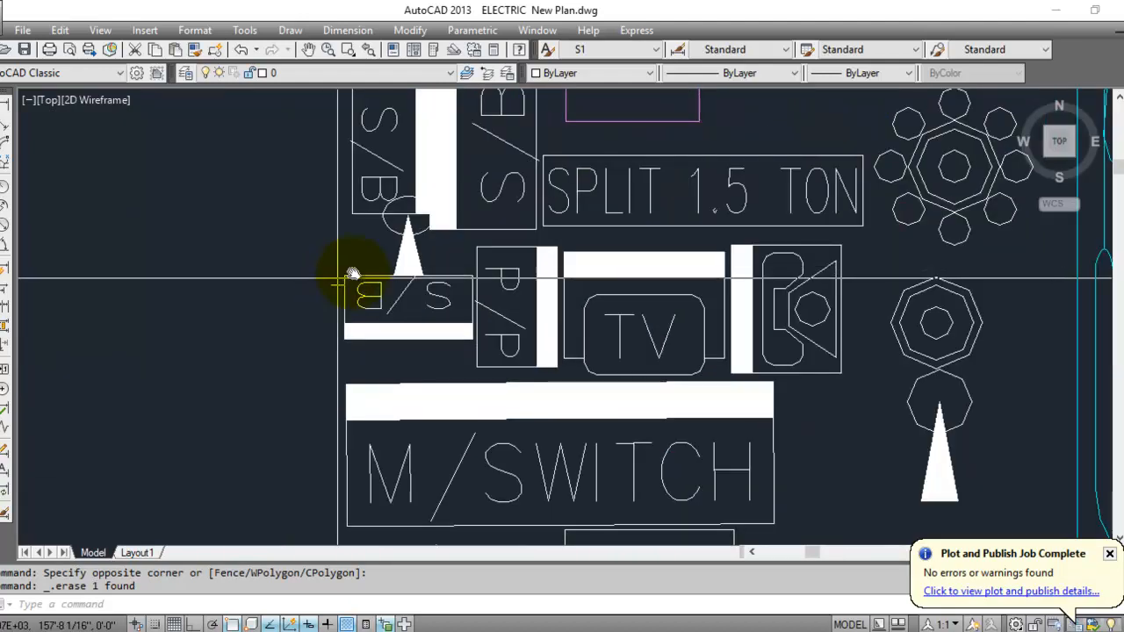
pyautogui.click(364, 270)
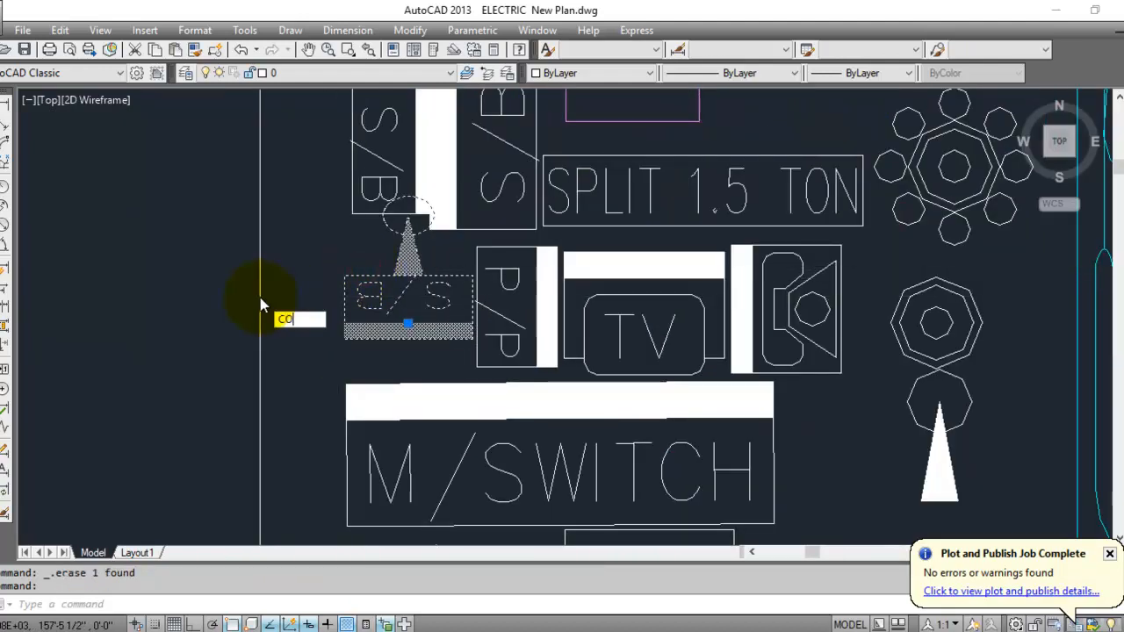
pyautogui.write('CO')
pyautogui.press('Return')
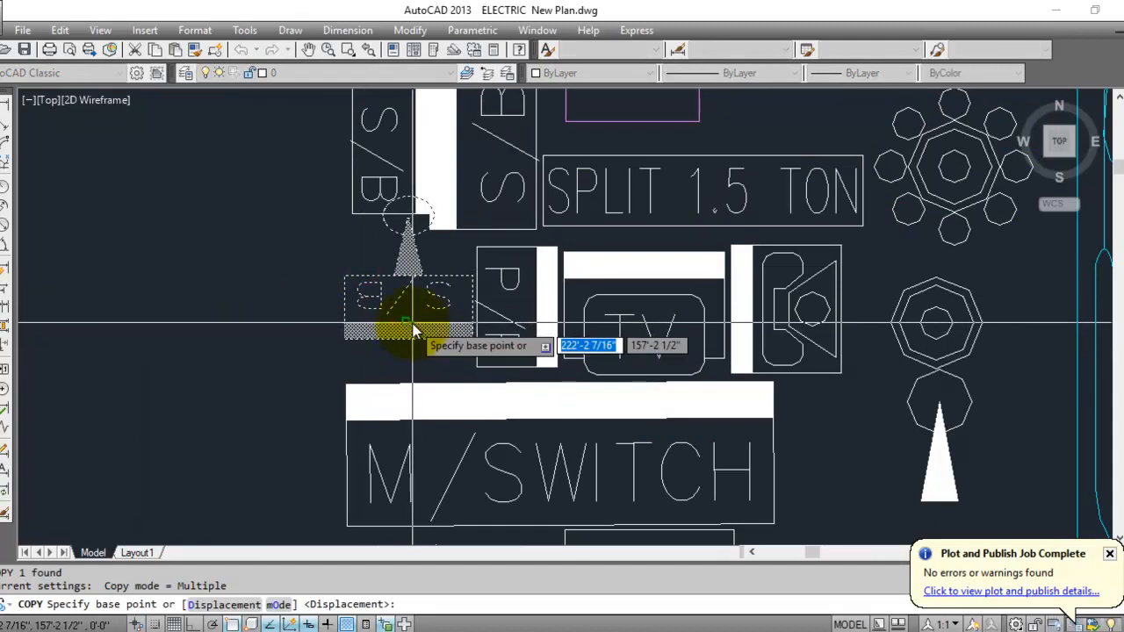
pyautogui.click(413, 331)
pyautogui.scroll(-10, 427, 246)
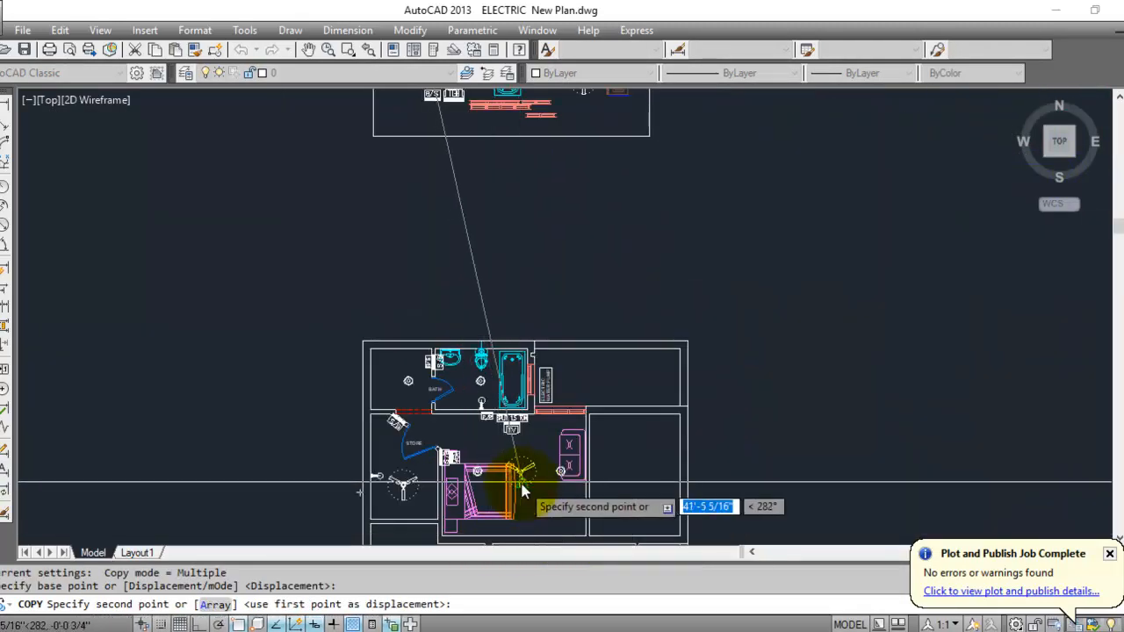
pyautogui.scroll(10, 522, 492)
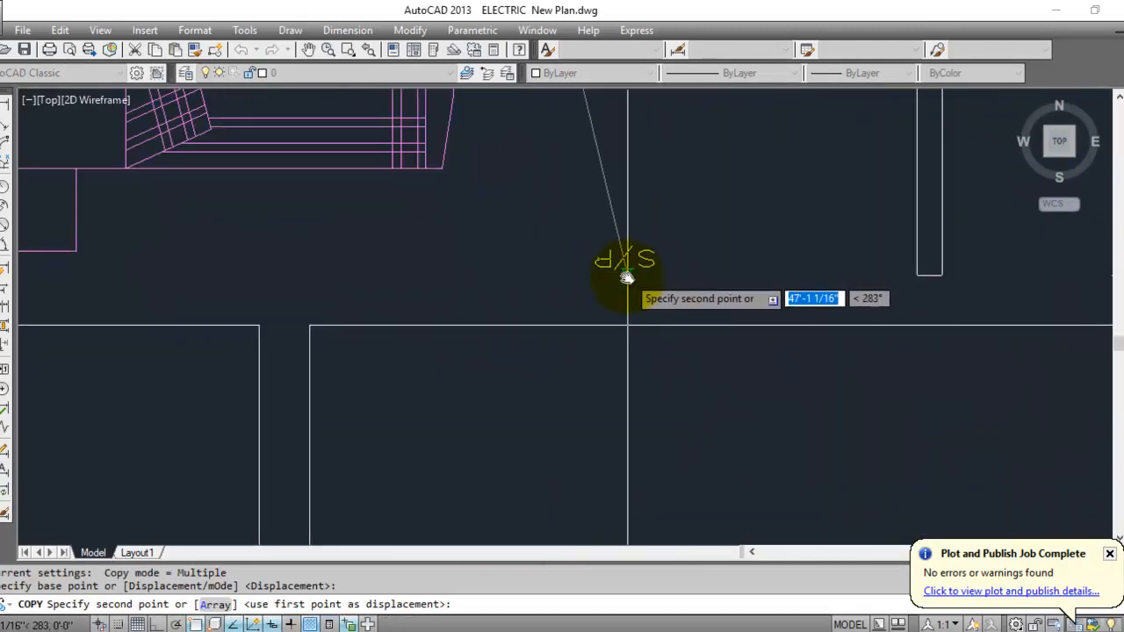
pyautogui.click(626, 275)
pyautogui.press('Escape')
pyautogui.scroll(-3, 537, 378)
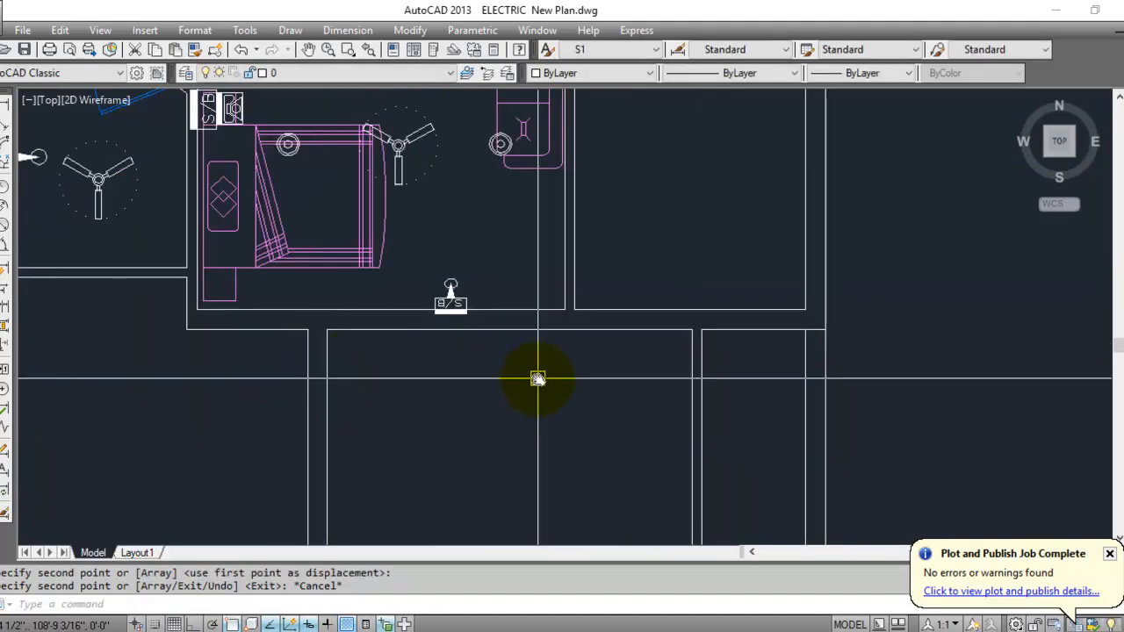
pyautogui.scroll(4, 346, 293)
pyautogui.scroll(-4, 519, 352)
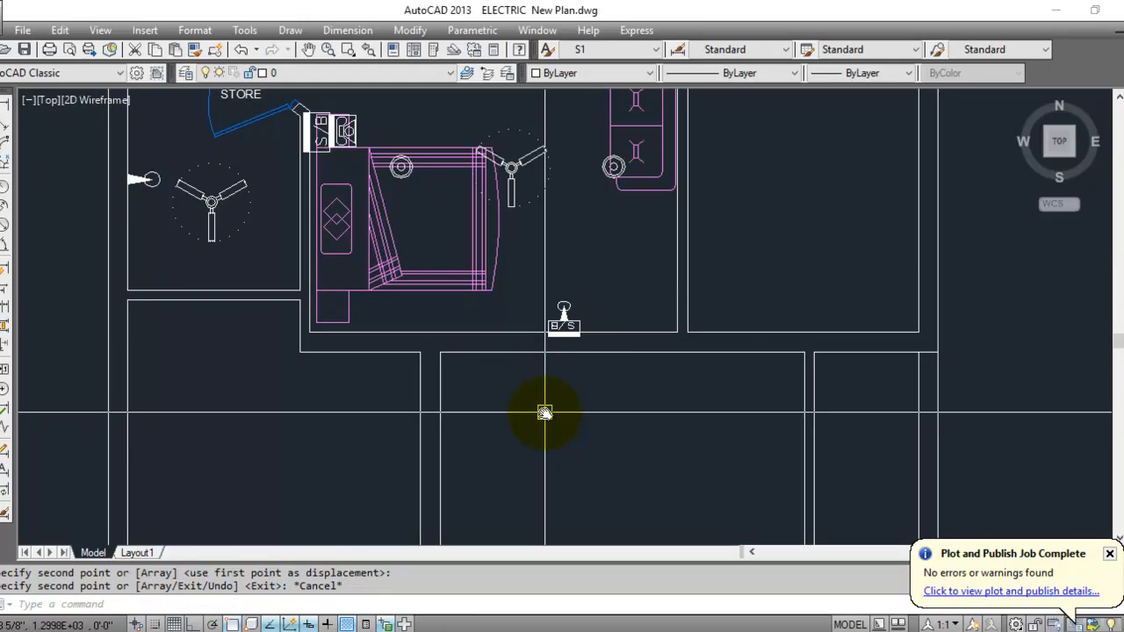
# Extend the bedroom's inner wall line behind the sofa down to the lower line of the wall below it.
pyautogui.click(536, 439)
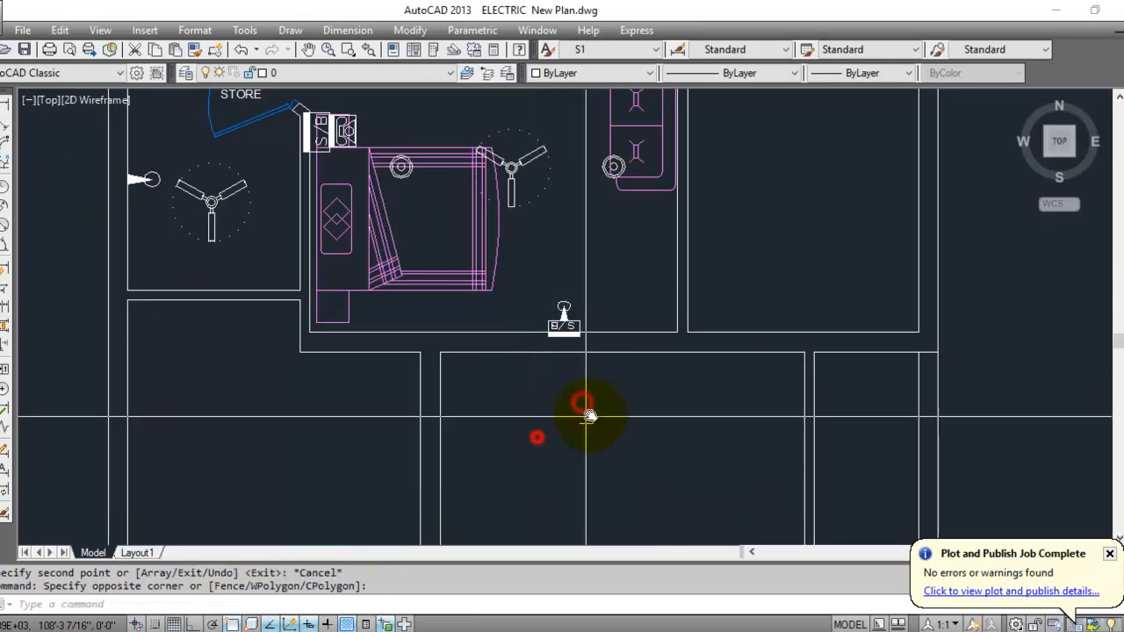
pyautogui.press('Escape')
pyautogui.scroll(4, 669, 357)
pyautogui.press('Escape')
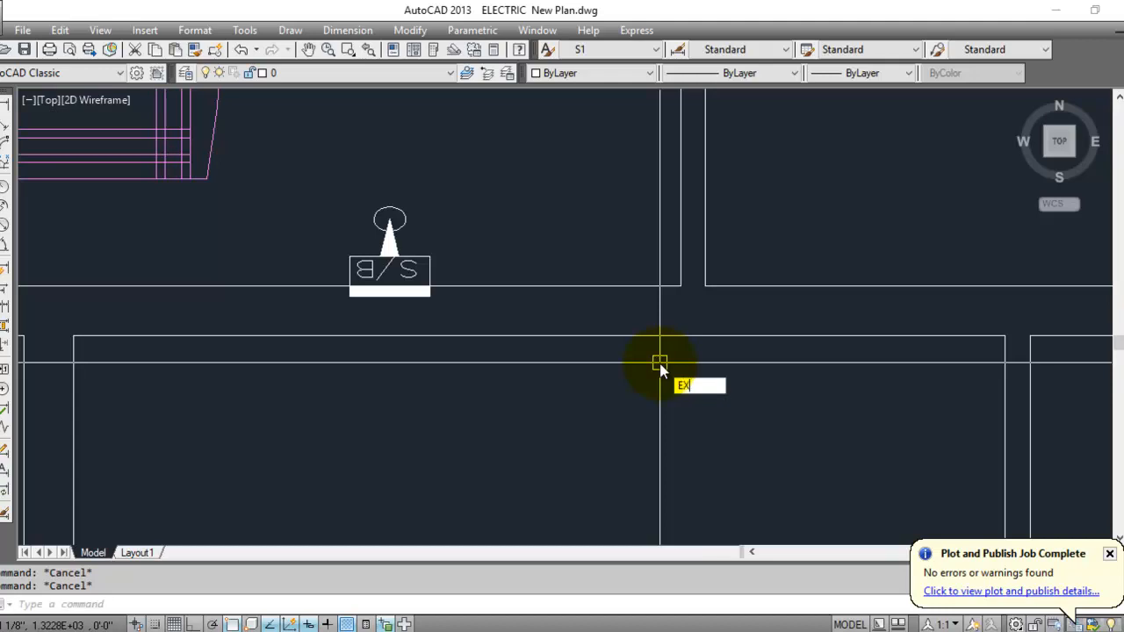
pyautogui.write('EX')
pyautogui.press('Return')
pyautogui.press('Return')
pyautogui.click(680, 264)
pyautogui.press('Escape')
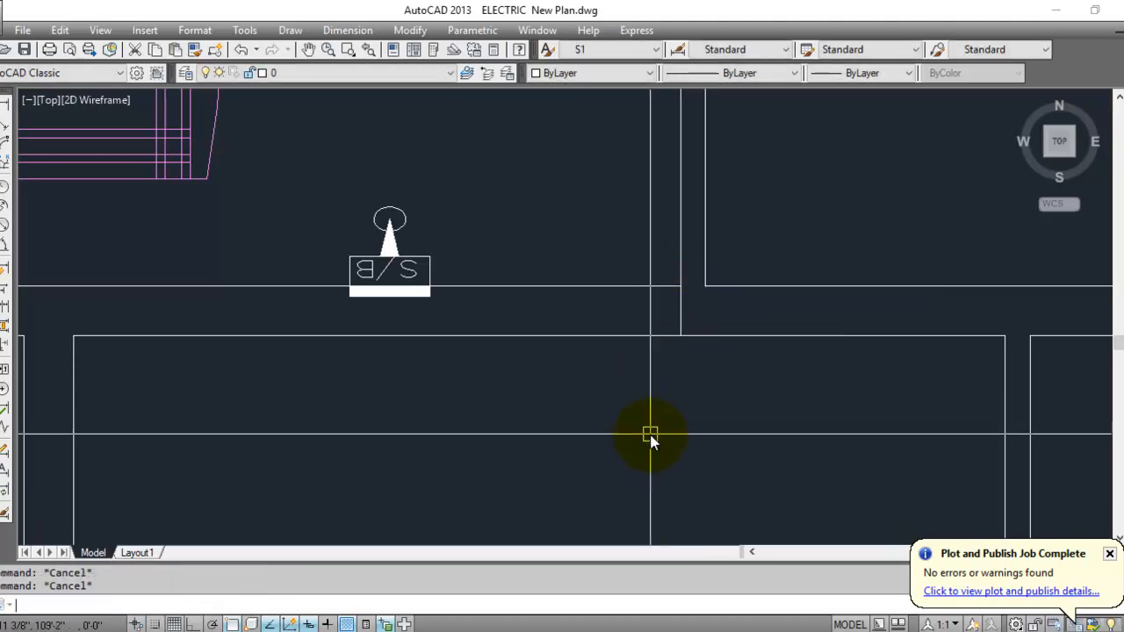
# Offset the extended wall line by 4.5 toward the inside of the bedroom.
pyautogui.write('O')
pyautogui.press('Return')
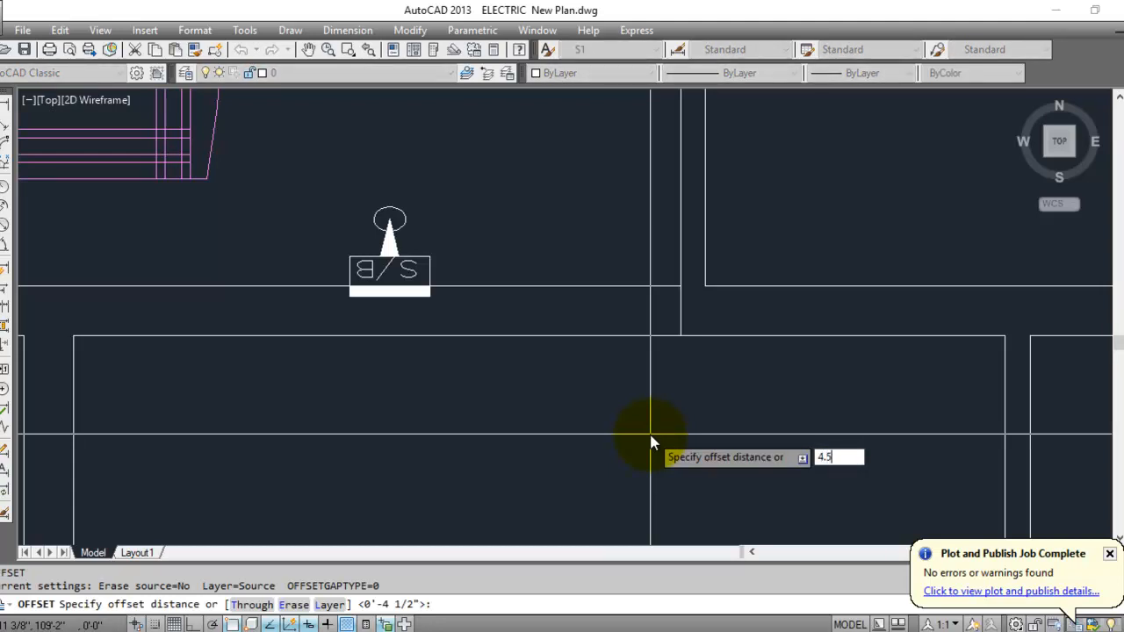
pyautogui.press('Return')
pyautogui.click(680, 310)
pyautogui.click(580, 316)
pyautogui.press('Escape')
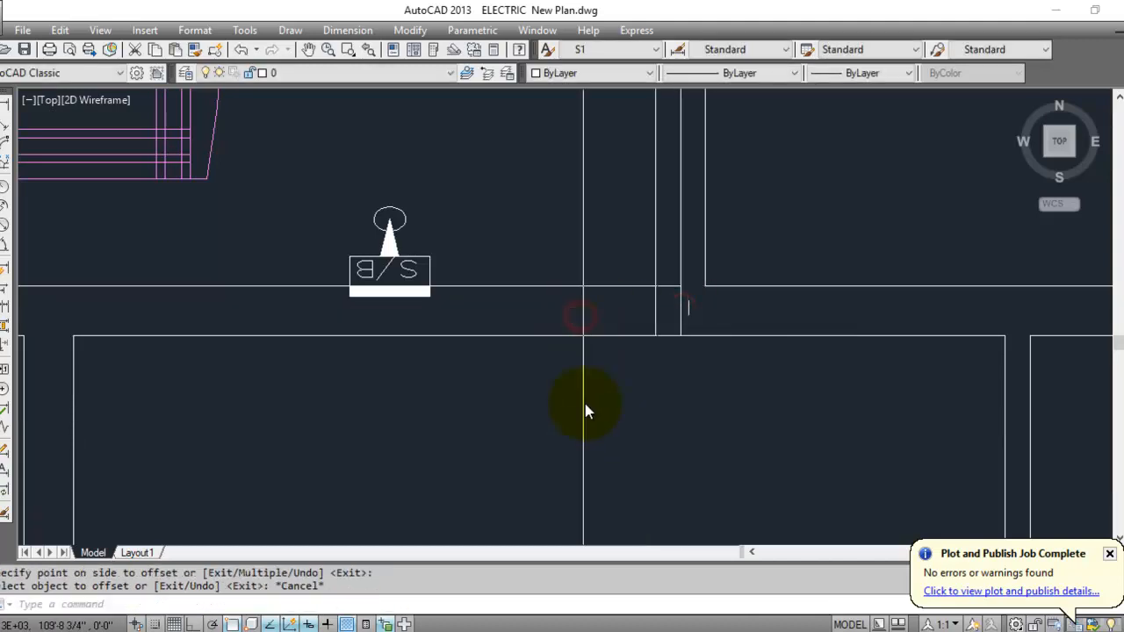
pyautogui.press('Escape')
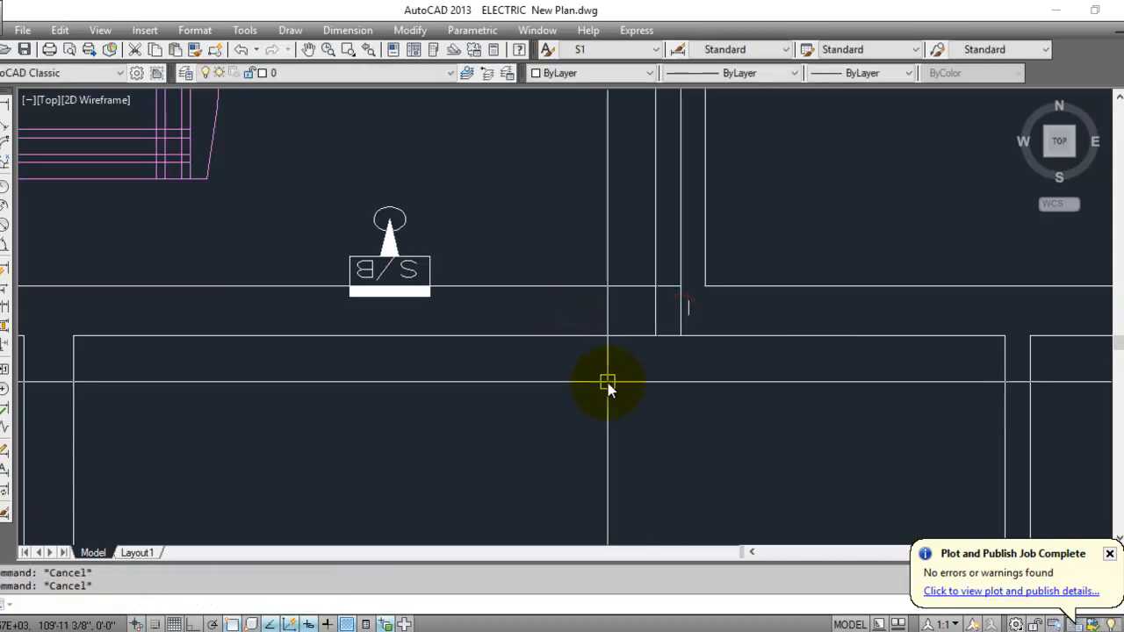
# Trim the offset line above the bedroom's lower wall so only a short jamb remains within the wall thickness.
pyautogui.write('tr')
pyautogui.press('Return')
pyautogui.press('Return')
pyautogui.click(657, 275)
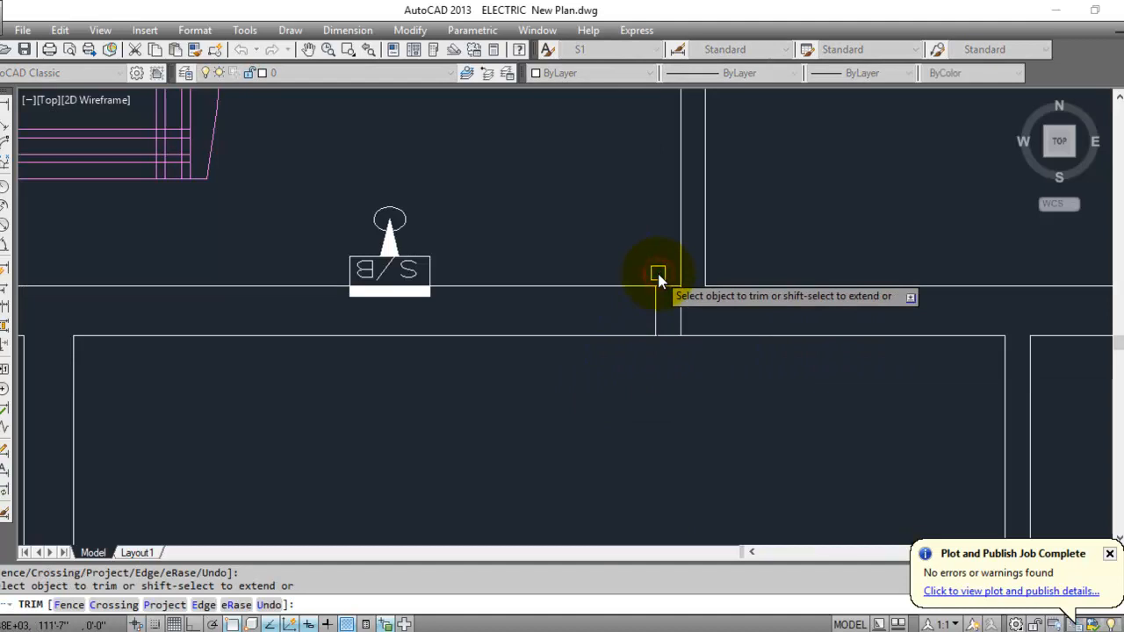
pyautogui.press('Escape')
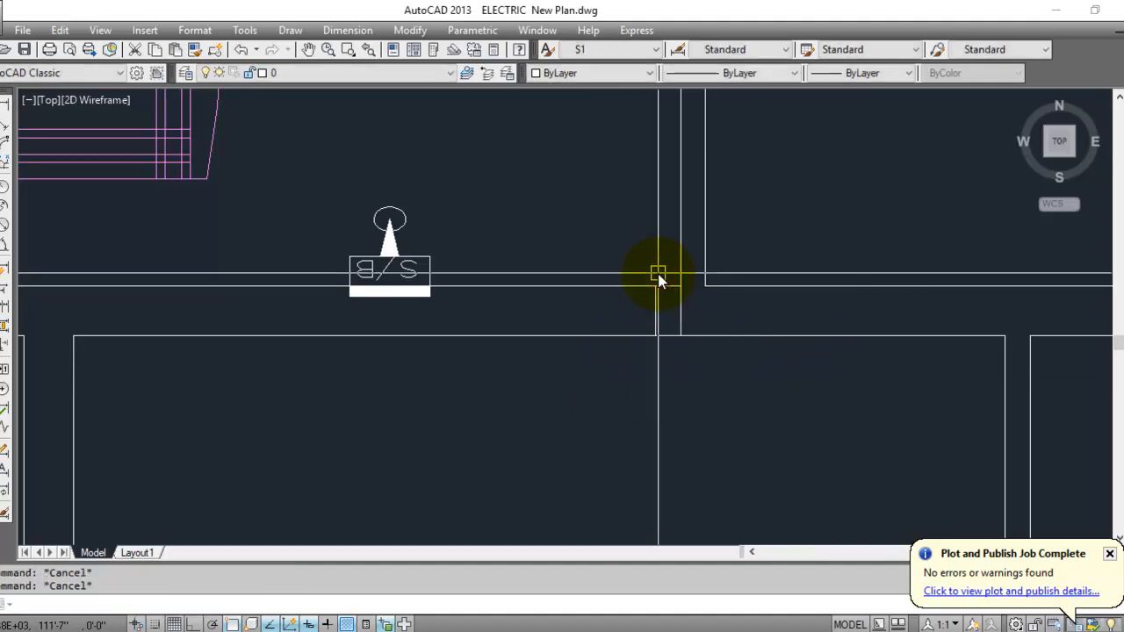
# Copy the STORE door from its hinge-side jamb corner to just above the new jamb in the bedroom's lower corner.
pyautogui.scroll(-5, 663, 422)
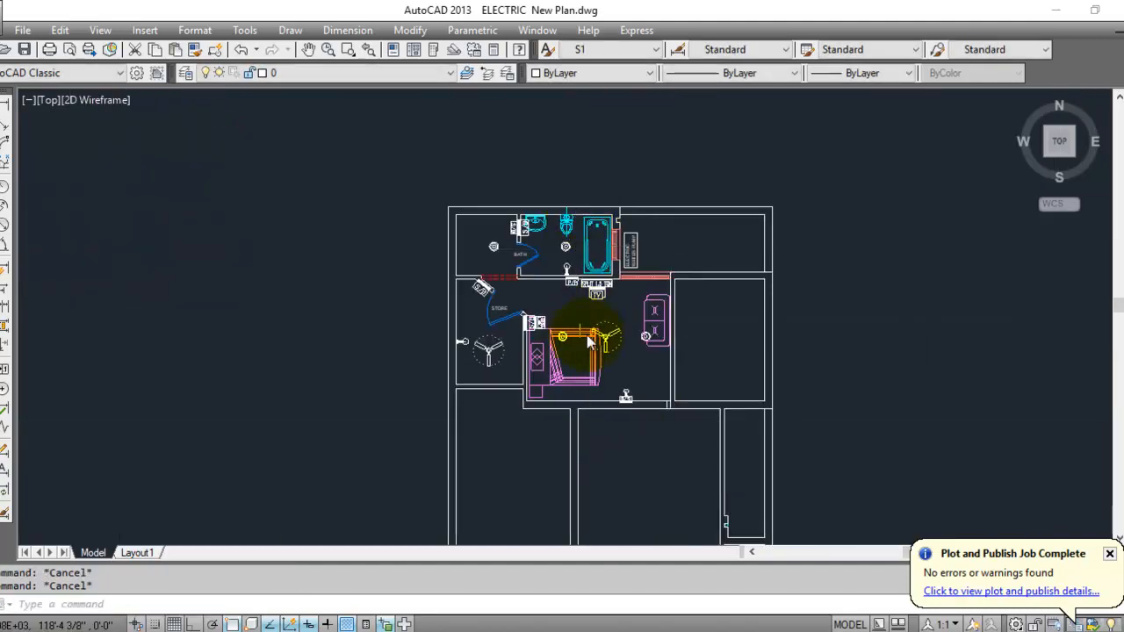
pyautogui.scroll(2, 593, 302)
pyautogui.scroll(2, 440, 246)
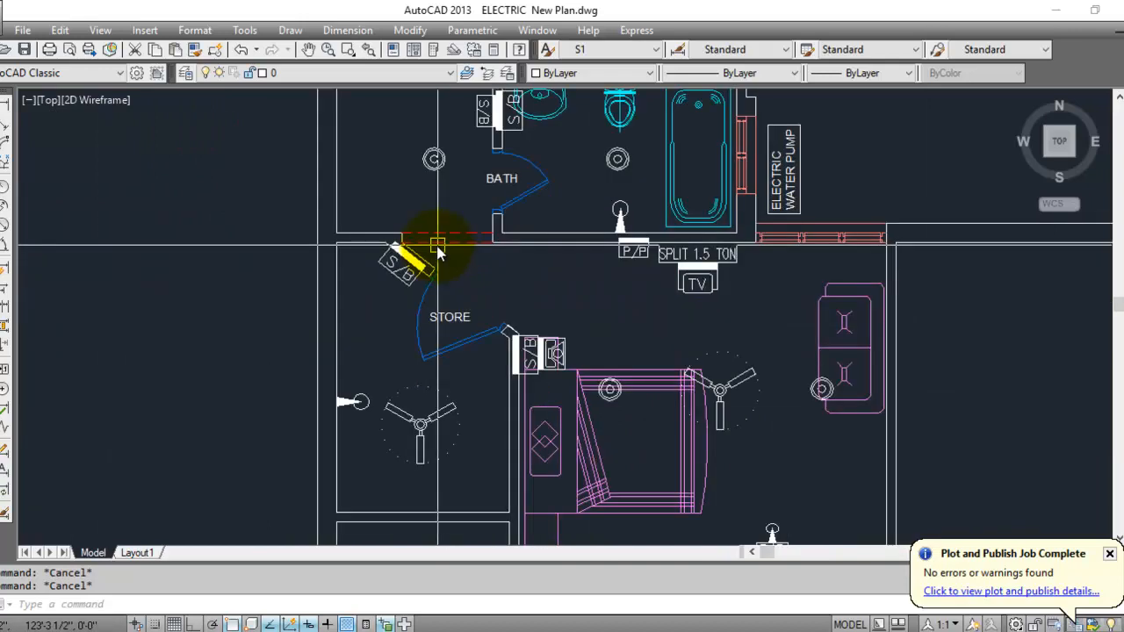
pyautogui.scroll(2, 453, 385)
pyautogui.click(453, 318)
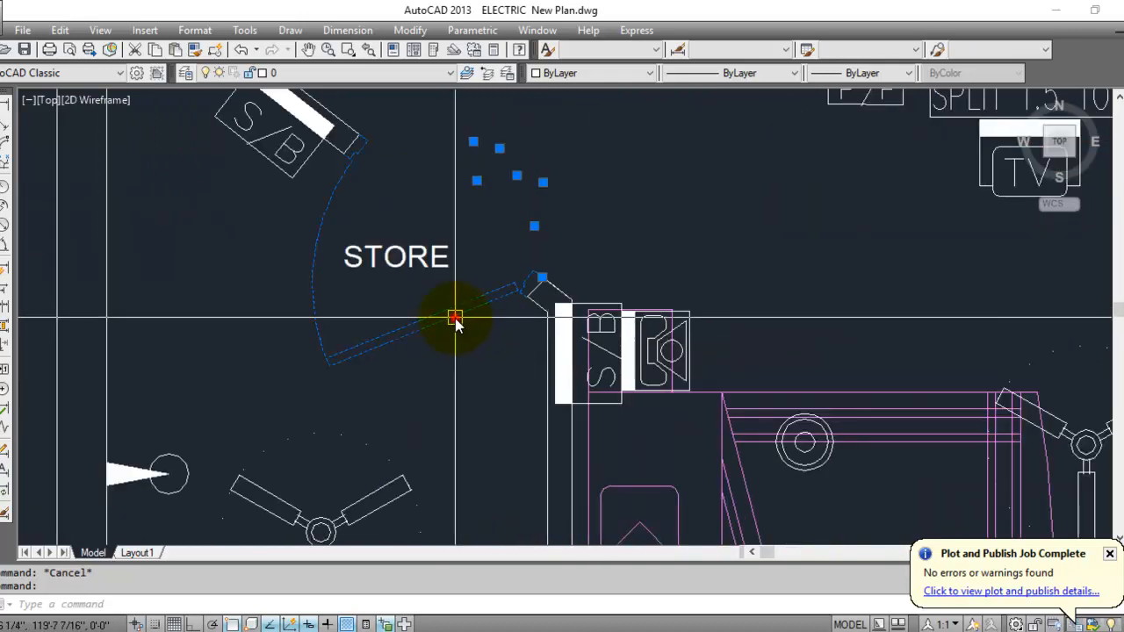
pyautogui.write('o')
pyautogui.press('Return')
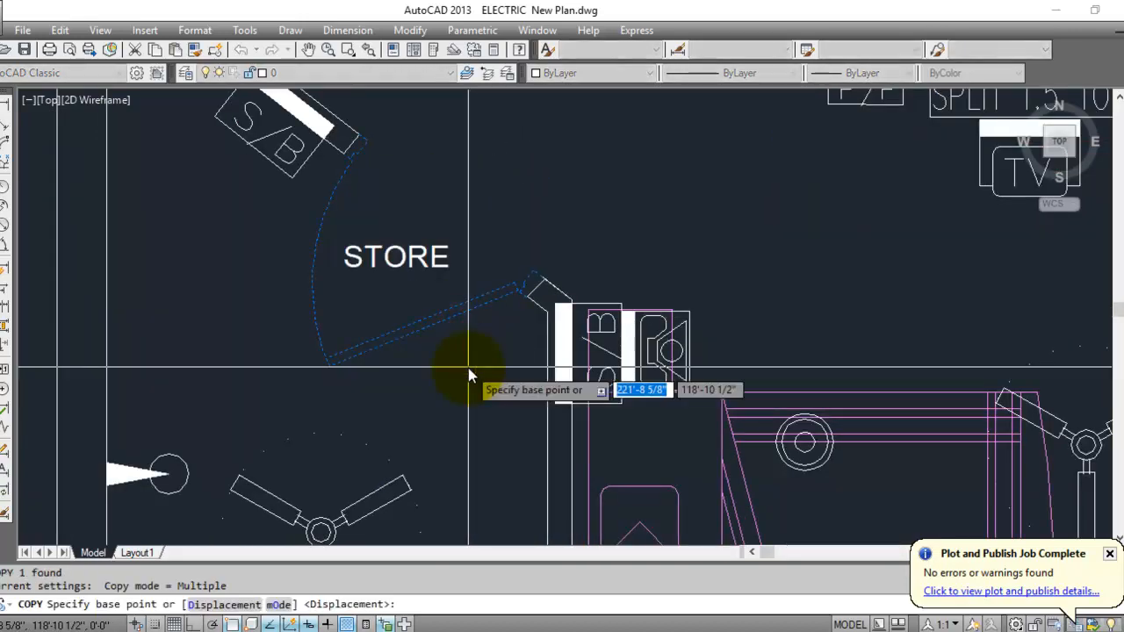
pyautogui.scroll(4, 509, 305)
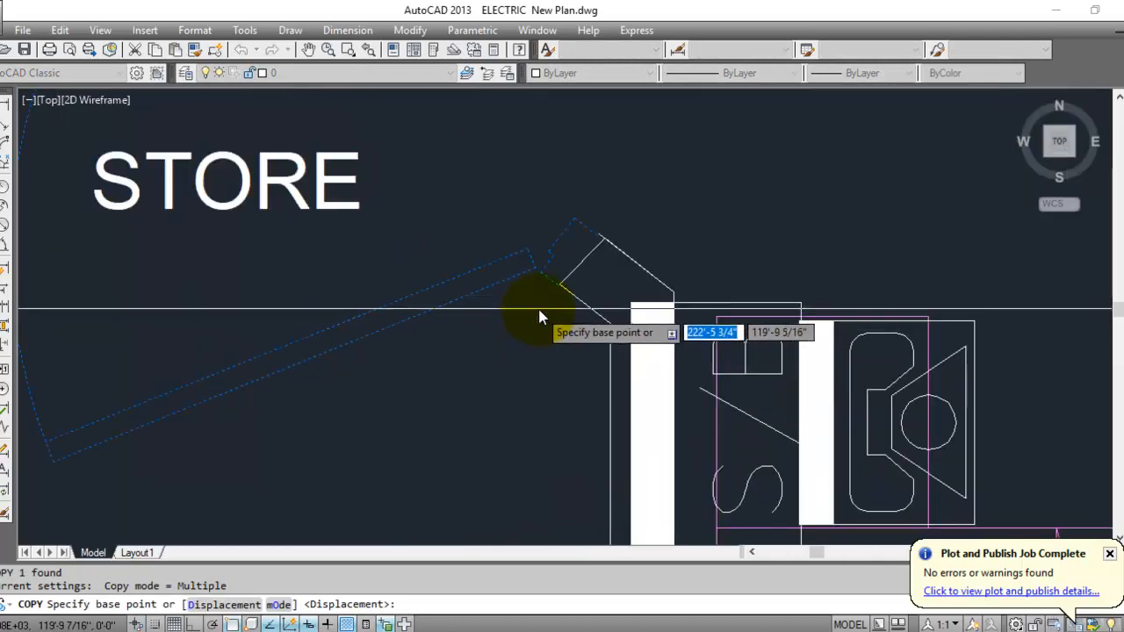
pyautogui.click(562, 287)
pyautogui.scroll(-5, 528, 198)
pyautogui.scroll(6, 665, 312)
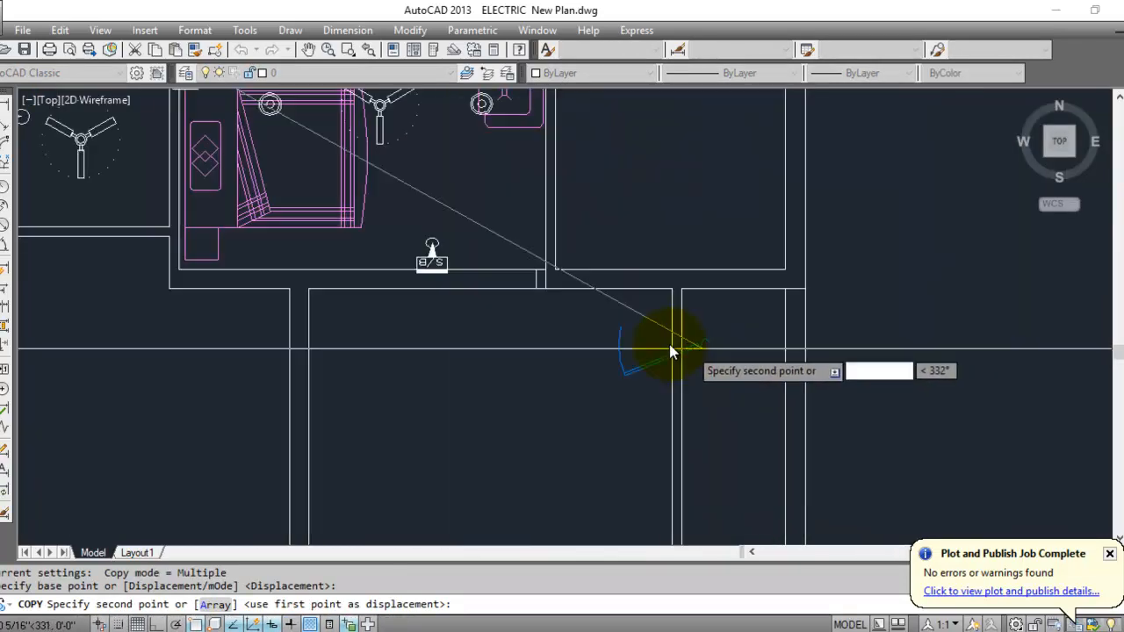
pyautogui.moveTo(555, 263); pyautogui.dragTo(685, 358, button='middle')
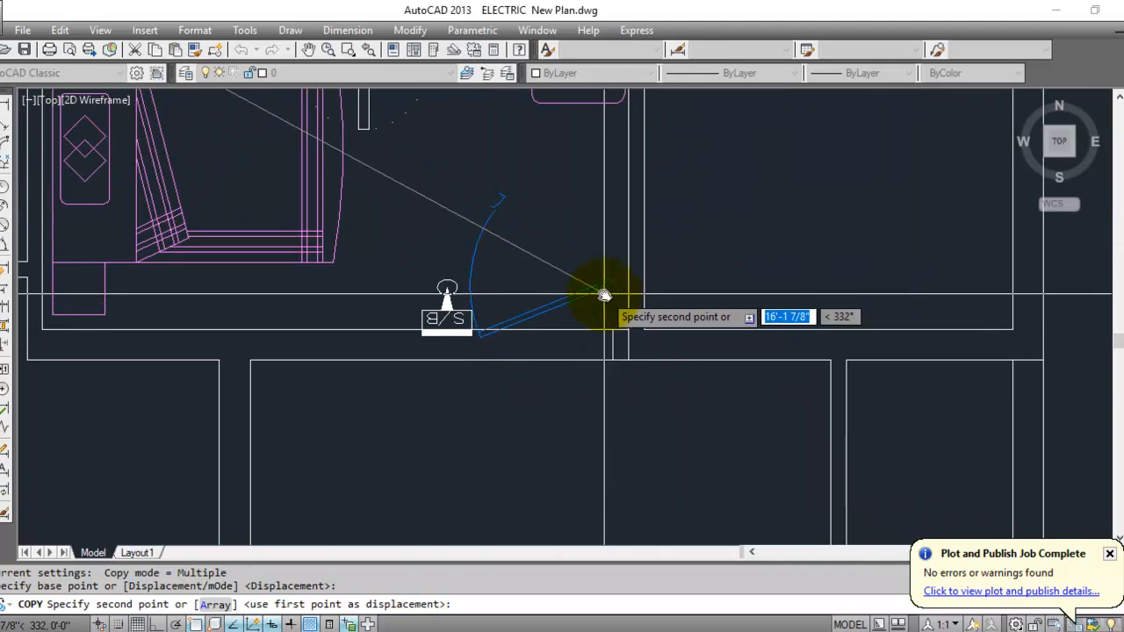
pyautogui.moveTo(604, 295); pyautogui.dragTo(639, 360, button='middle')
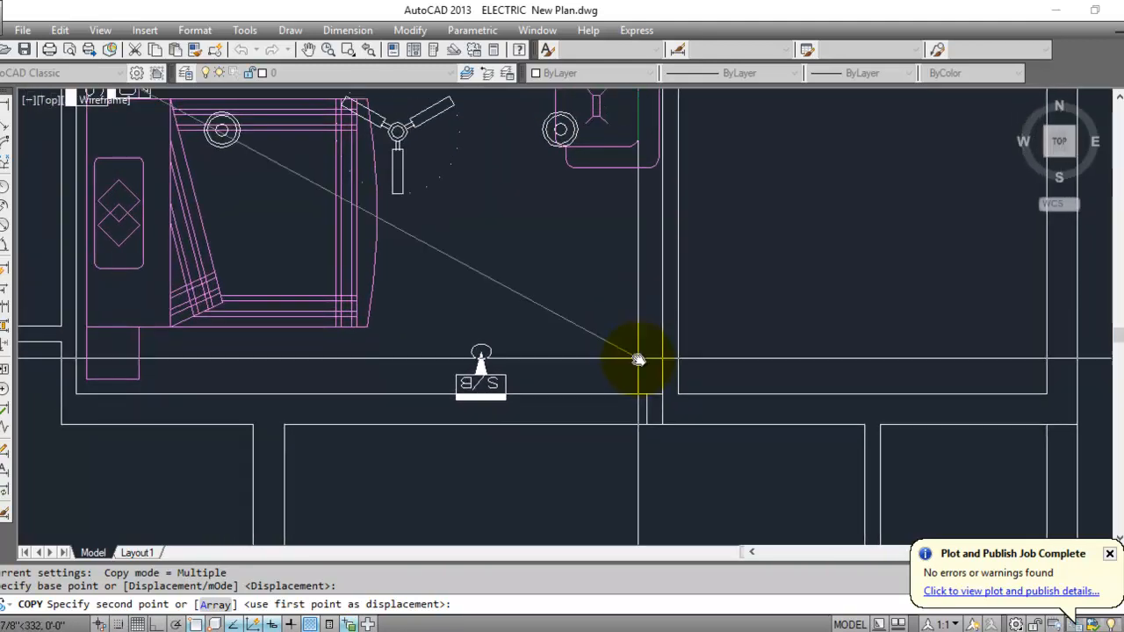
pyautogui.click(628, 325)
pyautogui.press('Escape')
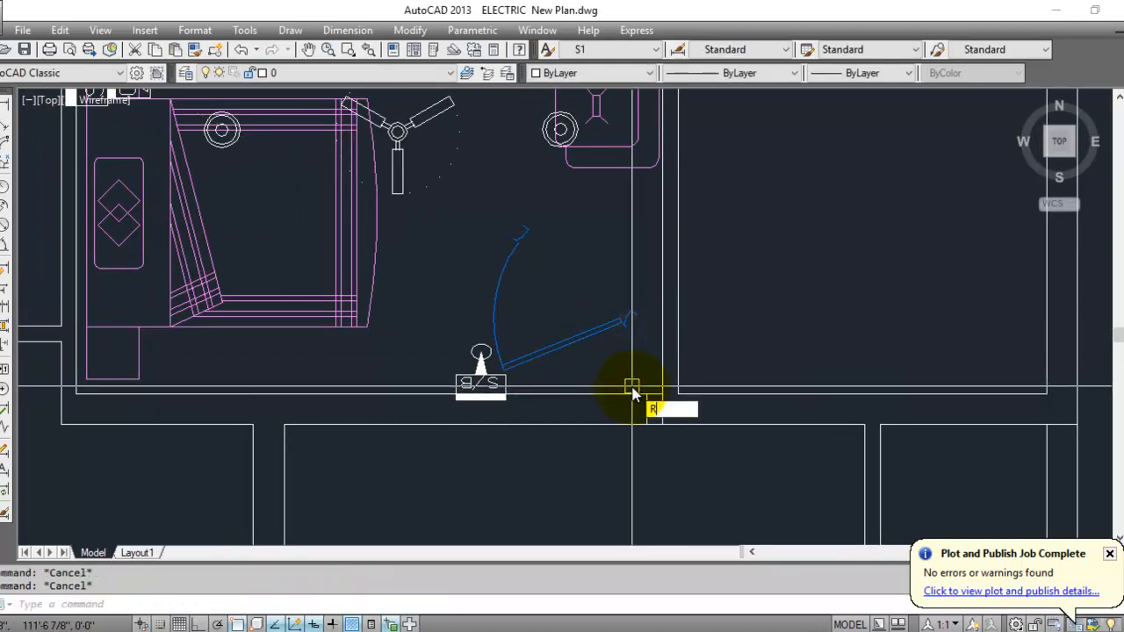
# Rotate the copied door about 228° around its hinge end so its leaf opens up into the bedroom.
pyautogui.write('o')
pyautogui.press('Return')
pyautogui.click(629, 329)
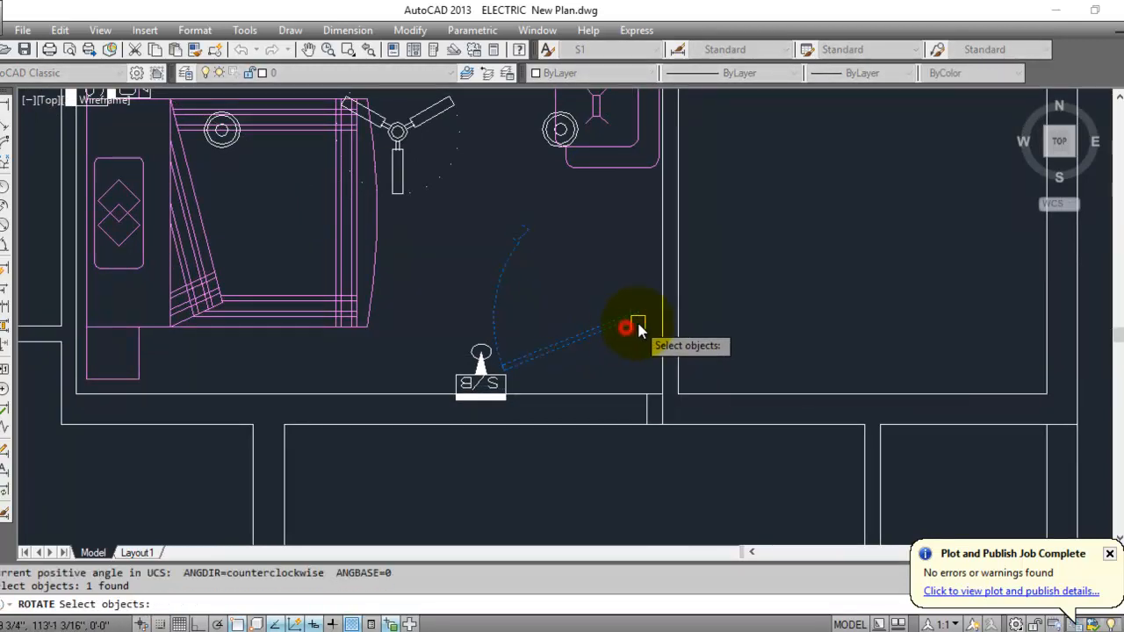
pyautogui.press('Return')
pyautogui.click(636, 311)
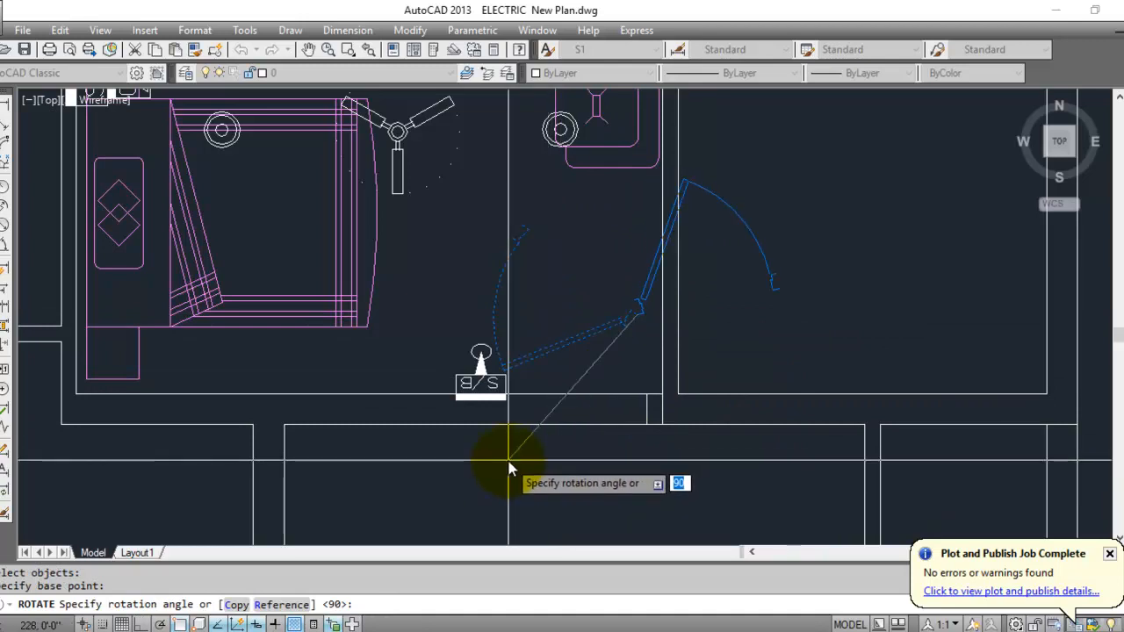
pyautogui.click(510, 469)
# Move the rotated door by its hinge-side frame corner onto the bedroom's lower wall line, between the S/B symbol and the jamb.
pyautogui.scroll(5, 773, 361)
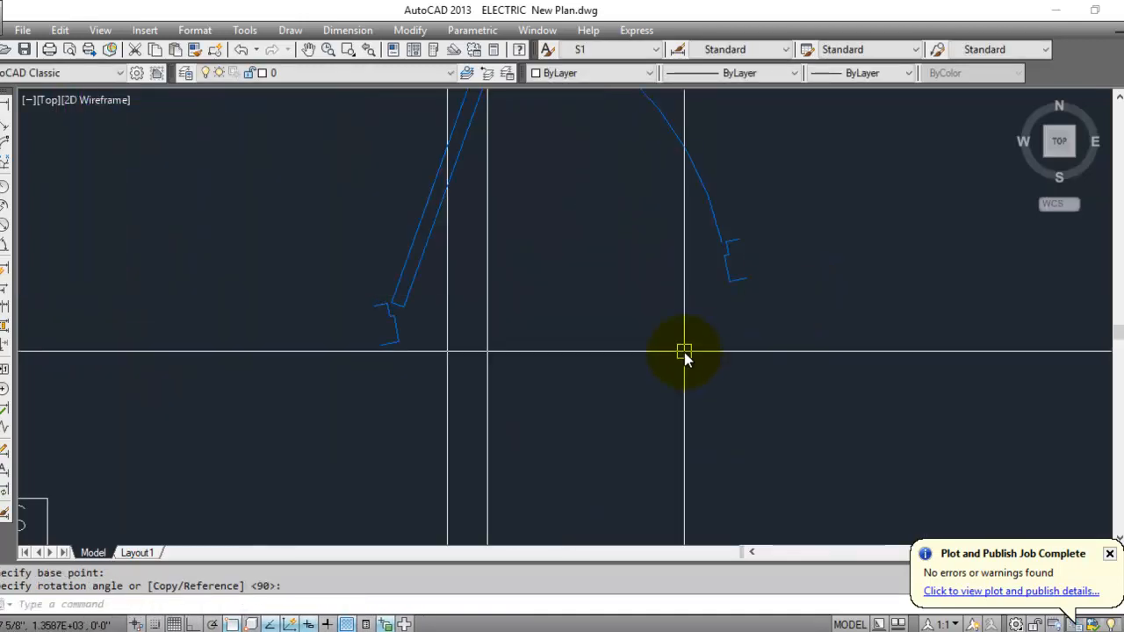
pyautogui.write('m')
pyautogui.press('Return')
pyautogui.click(396, 346)
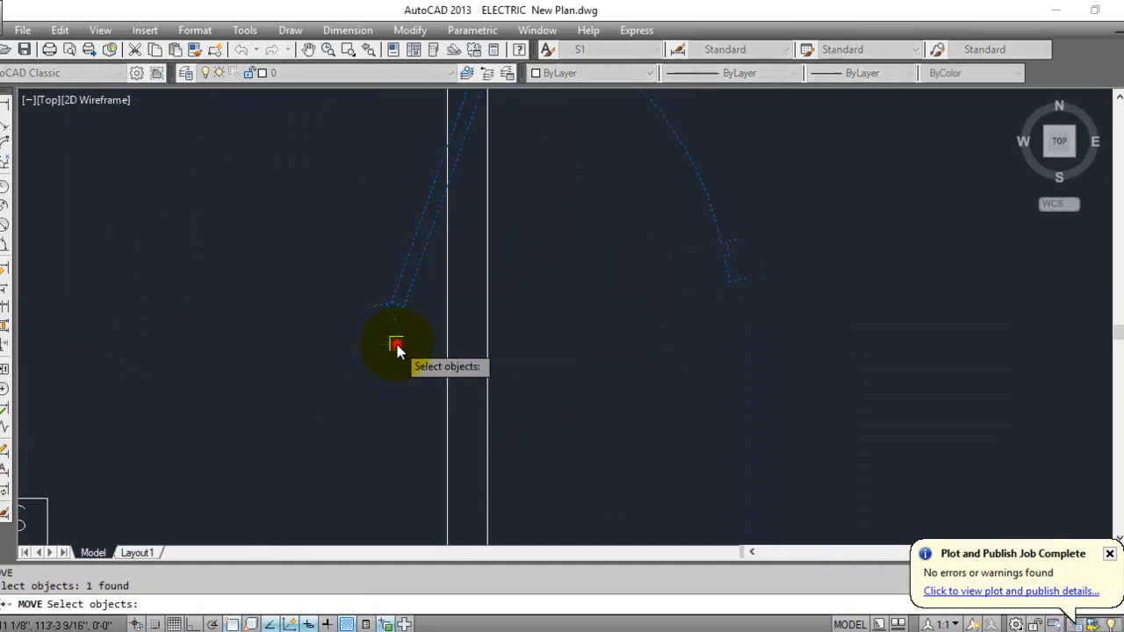
pyautogui.press('Return')
pyautogui.click(384, 351)
pyautogui.scroll(-7, 443, 292)
pyautogui.scroll(2, 371, 417)
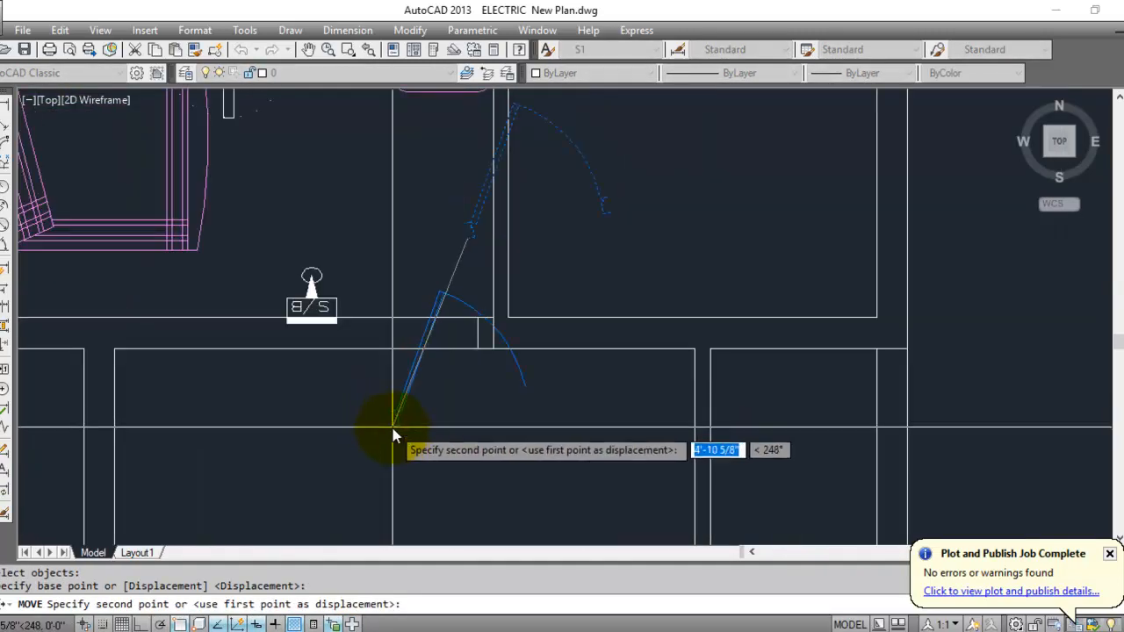
pyautogui.scroll(5, 380, 323)
pyautogui.click(348, 331)
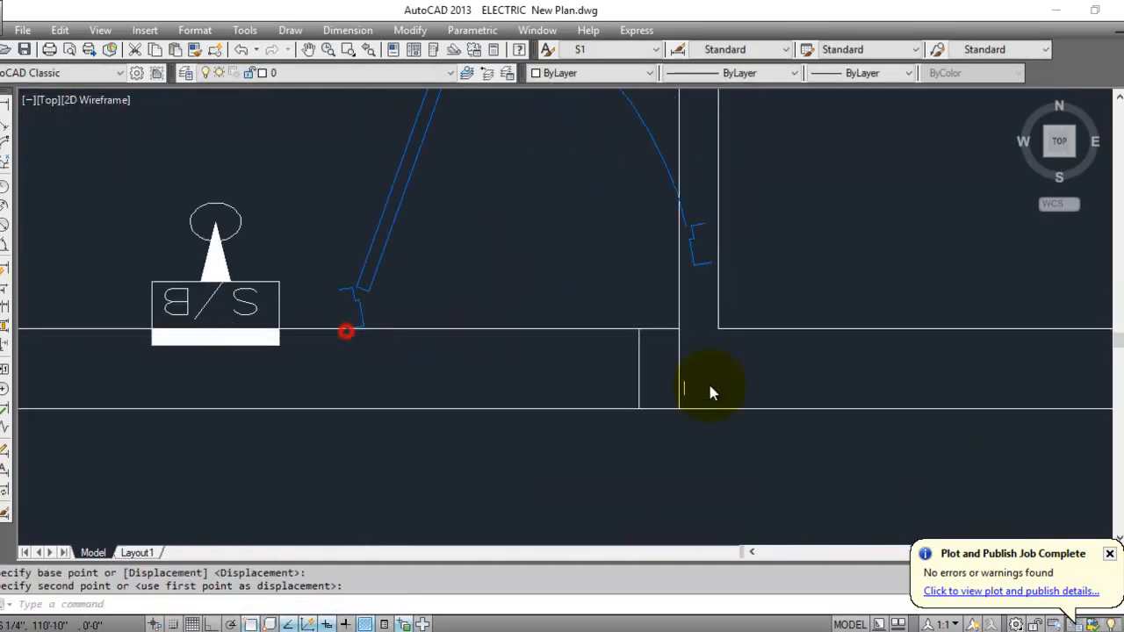
# Move the door by its latch-side frame corner onto the upper end of the jamb line in the bedroom's lower wall.
pyautogui.write('m')
pyautogui.press('Return')
pyautogui.click(702, 260)
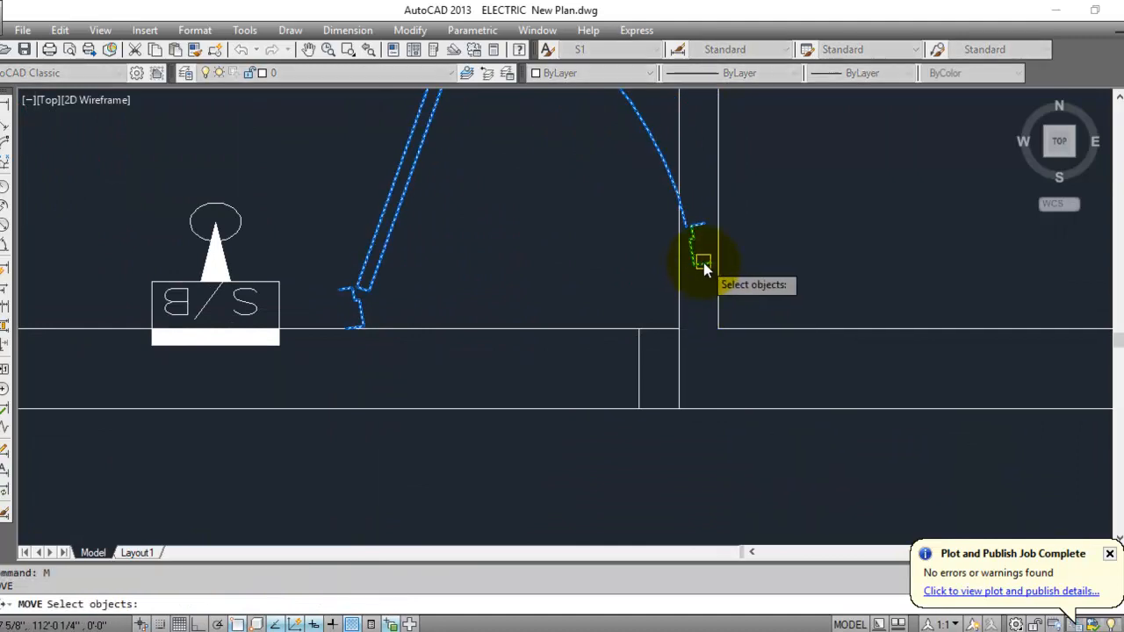
pyautogui.scroll(3, 703, 258)
pyautogui.press('Return')
pyautogui.click(722, 264)
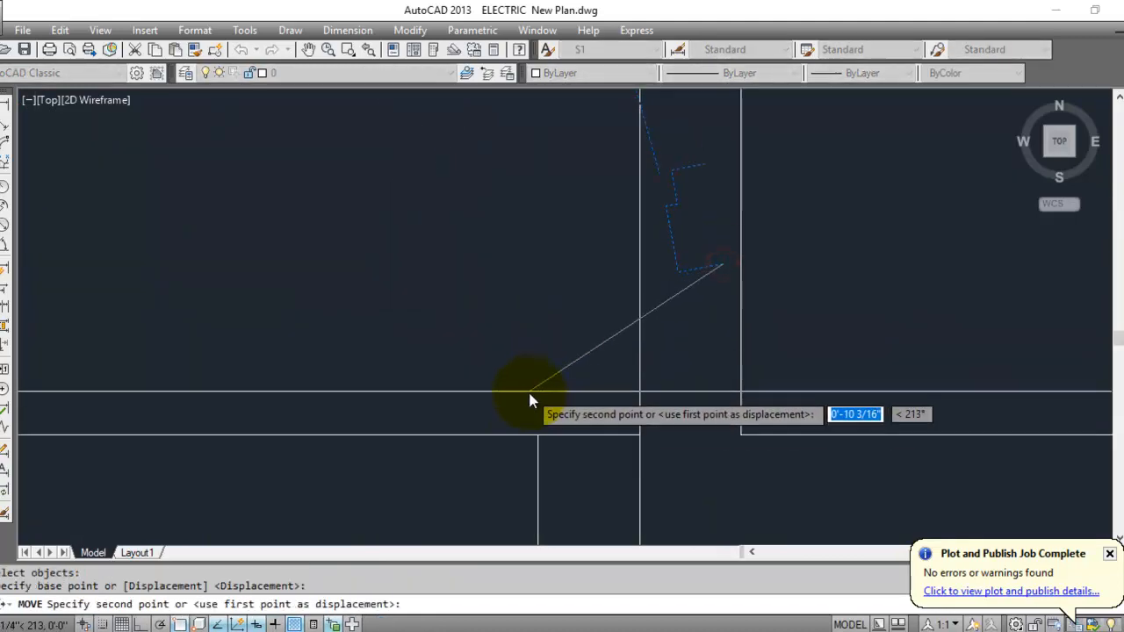
pyautogui.click(538, 436)
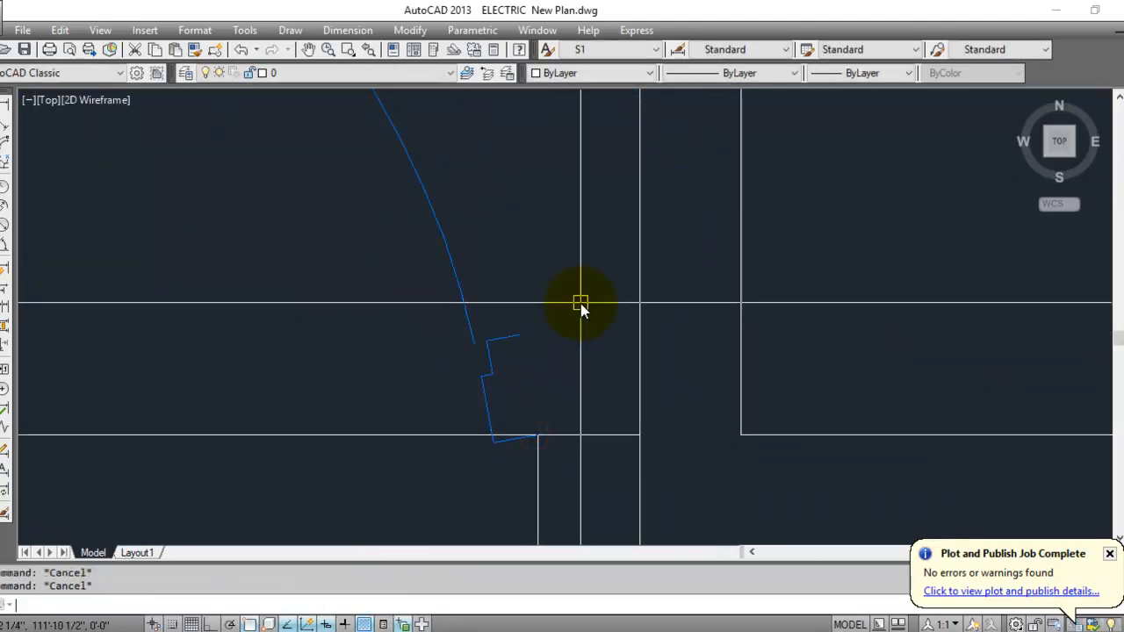
# Rotate the door about 350° around the jamb's upper end so its frames sit square to the bedroom's lower wall.
pyautogui.write('R')
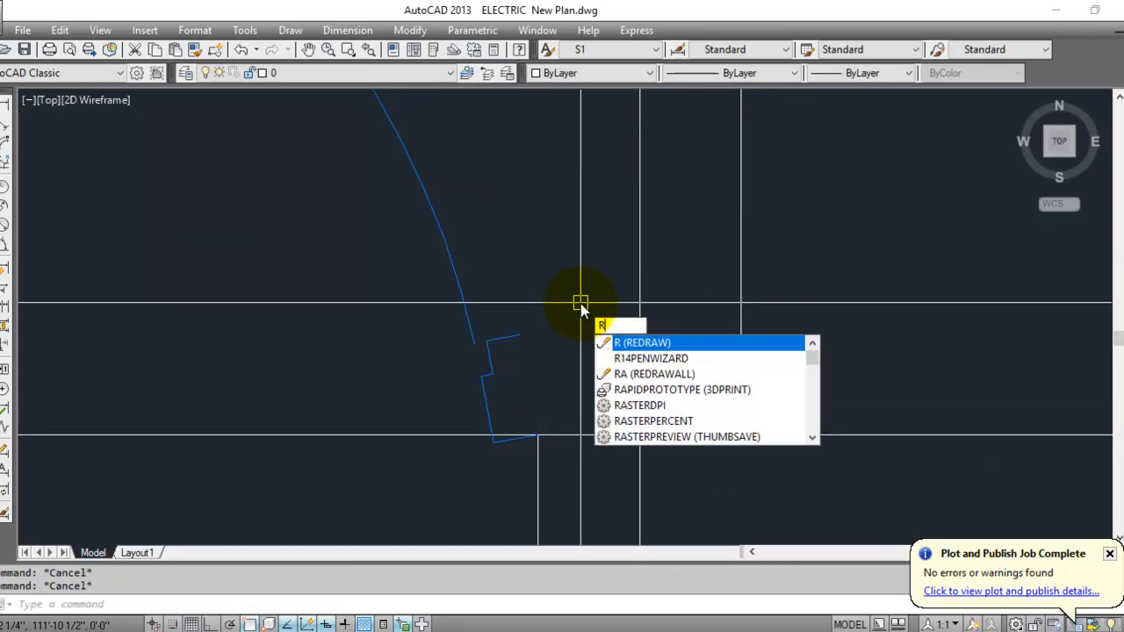
pyautogui.write('O')
pyautogui.press('Return')
pyautogui.click(500, 361)
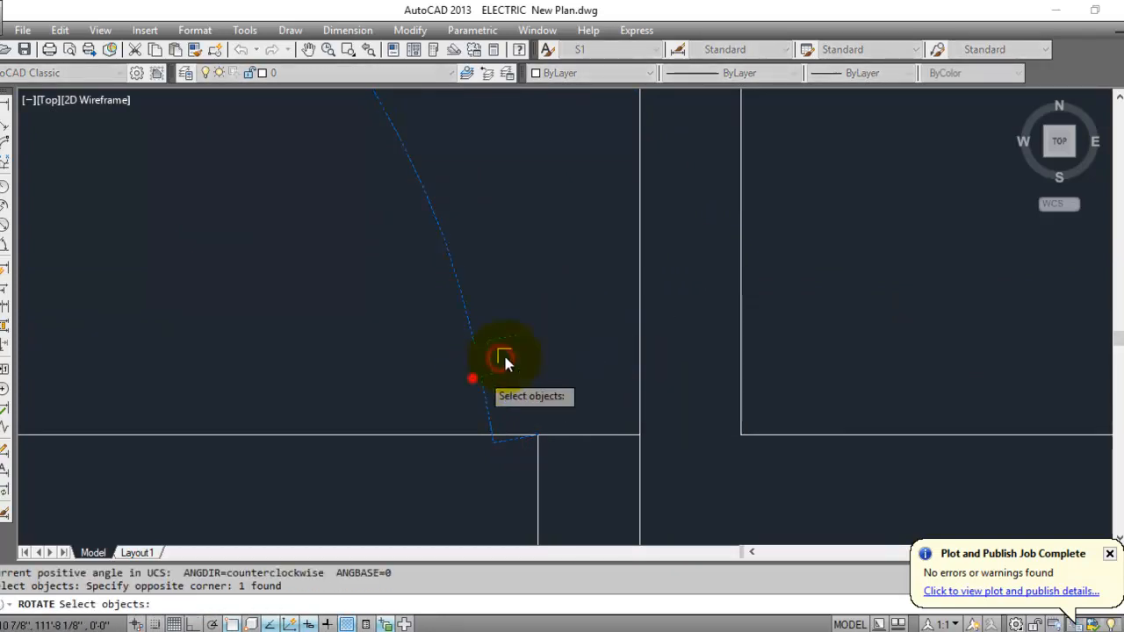
pyautogui.scroll(-2, 582, 381)
pyautogui.press('Return')
pyautogui.click(586, 352)
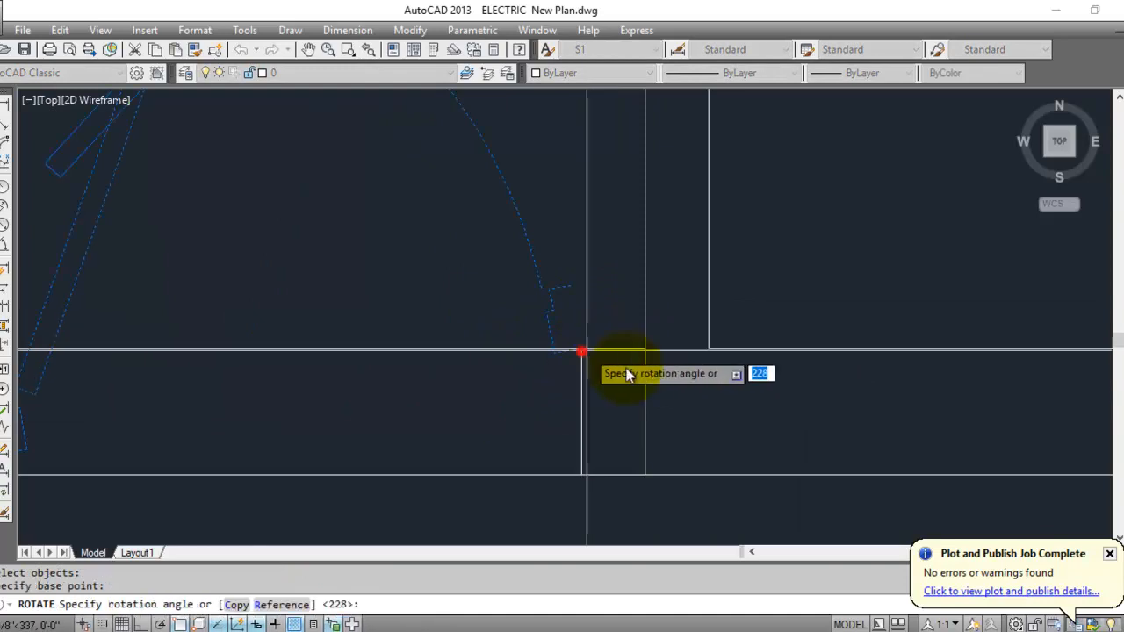
pyautogui.moveTo(788, 387); pyautogui.dragTo(933, 384, button='middle')
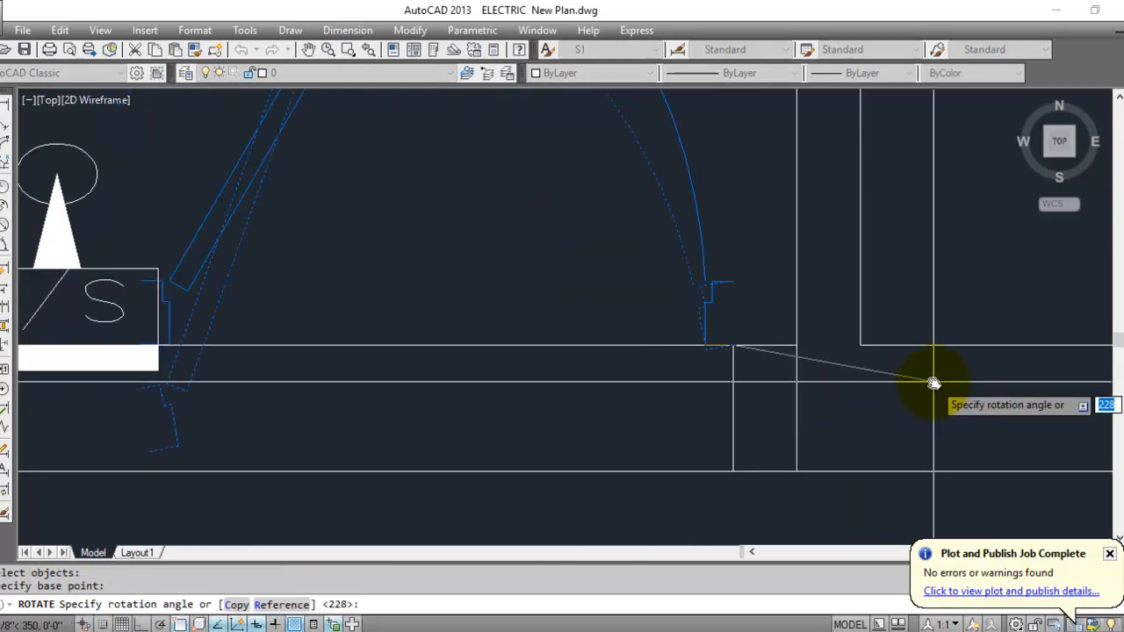
pyautogui.click(934, 384)
pyautogui.scroll(-2, 528, 378)
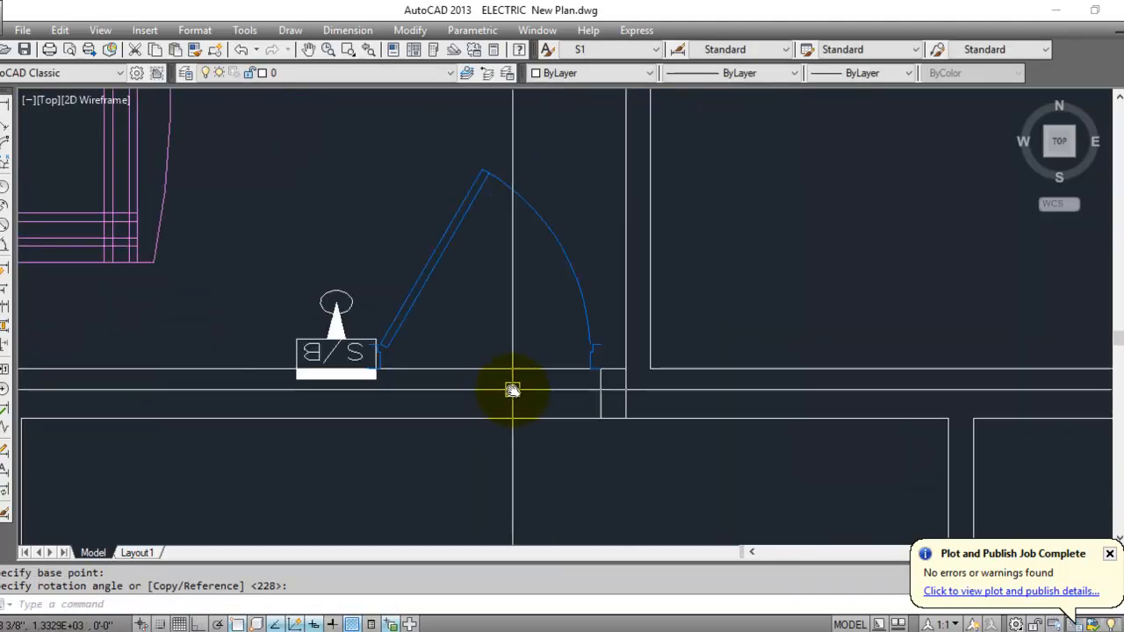
# Mirror the door across the vertical jamb line and erase the source so the hinge changes sides.
pyautogui.write('MI')
pyautogui.press('Return')
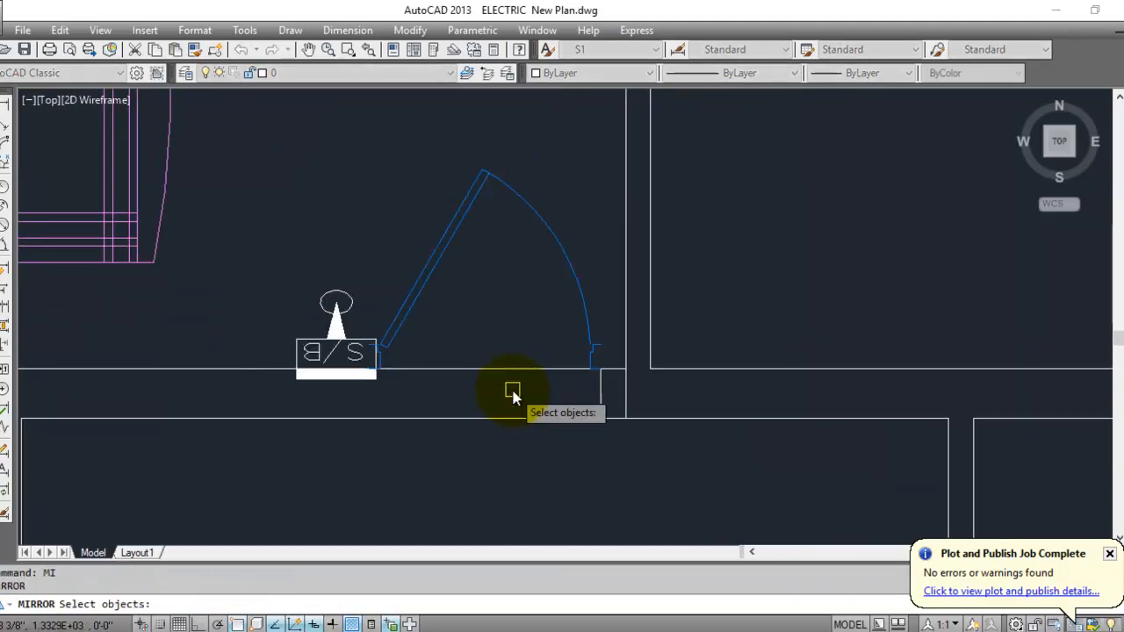
pyautogui.click(595, 337)
pyautogui.scroll(3, 616, 384)
pyautogui.press('Return')
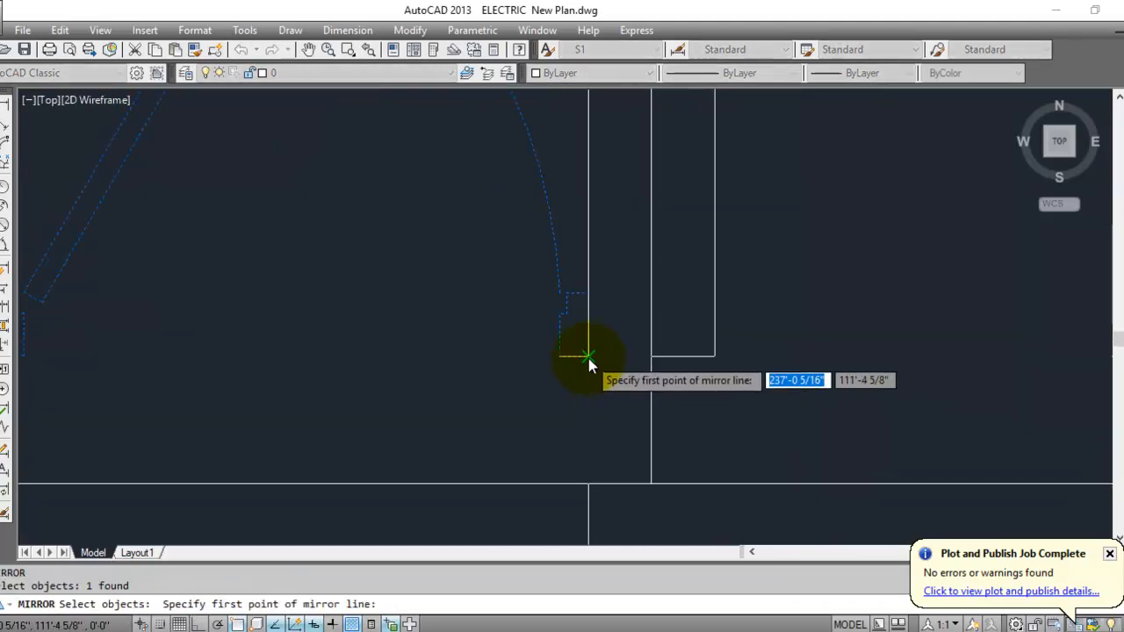
pyautogui.click(587, 356)
pyautogui.click(588, 497)
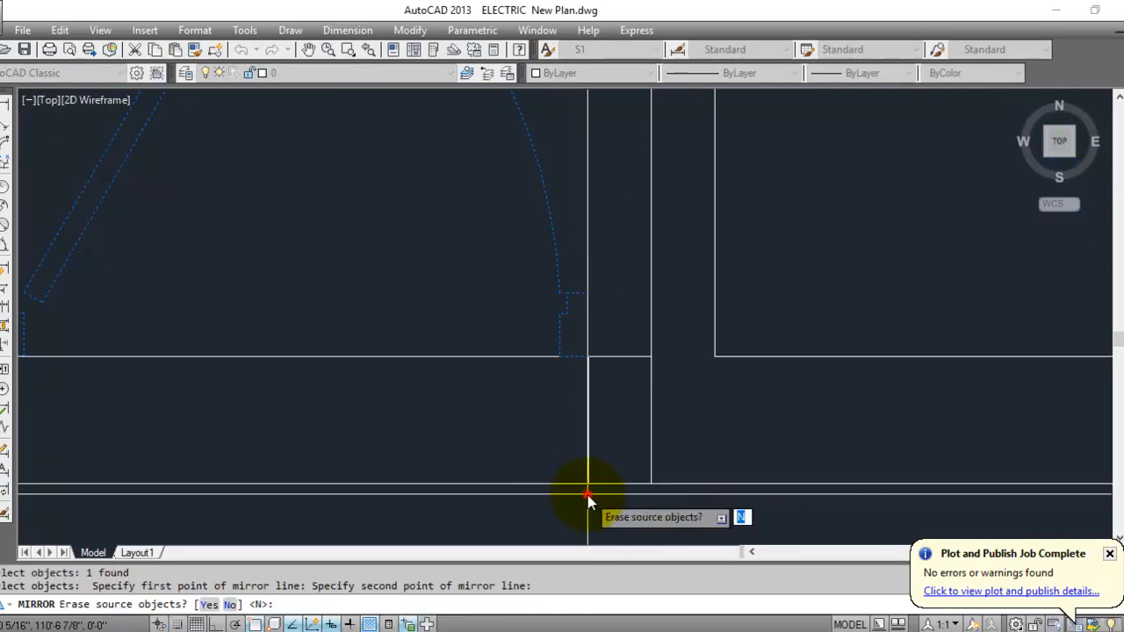
pyautogui.write('Y')
pyautogui.press('Return')
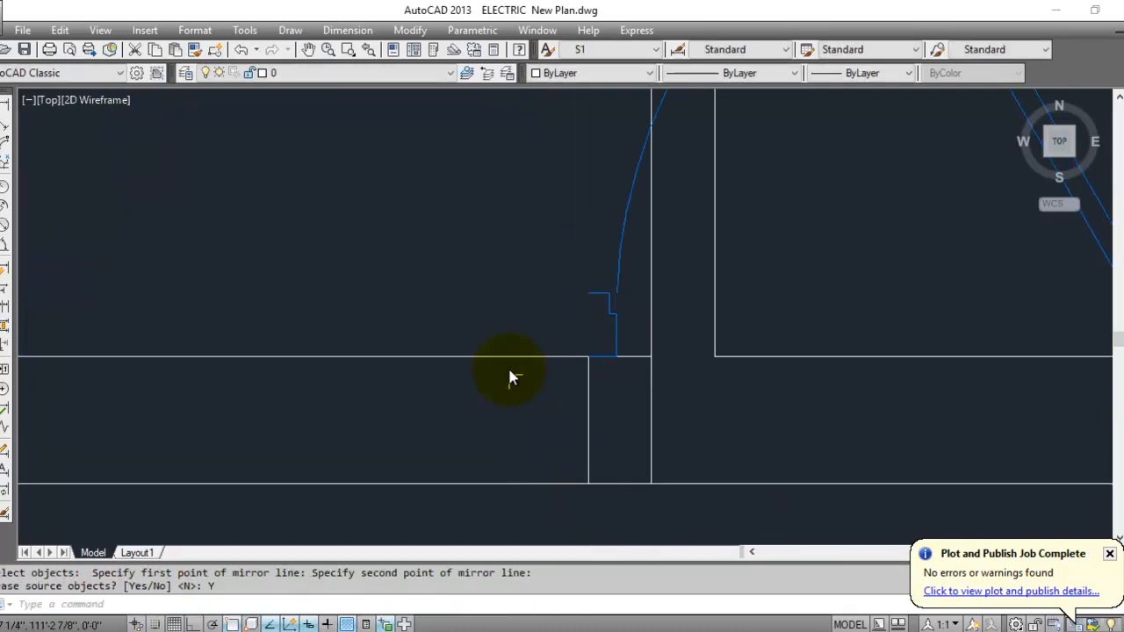
pyautogui.scroll(-2, 432, 363)
pyautogui.press('Escape')
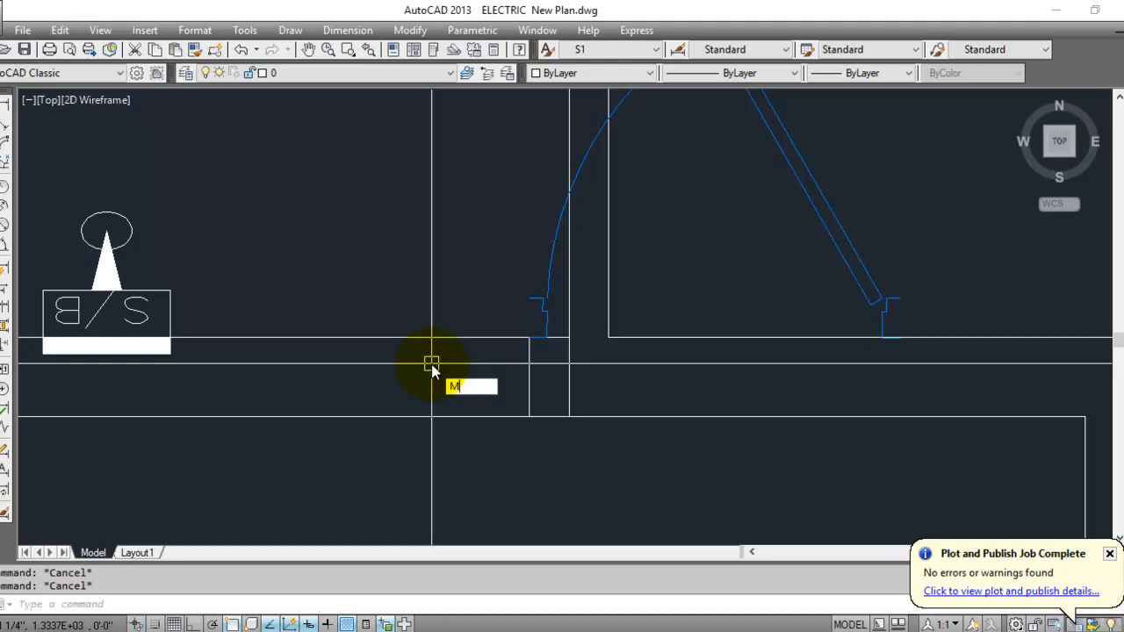
# Move the mirrored door by its hinge-side outer frame corner to the jamb's lower end on the wall's outer line.
pyautogui.write('M')
pyautogui.press('Return')
pyautogui.scroll(4, 884, 319)
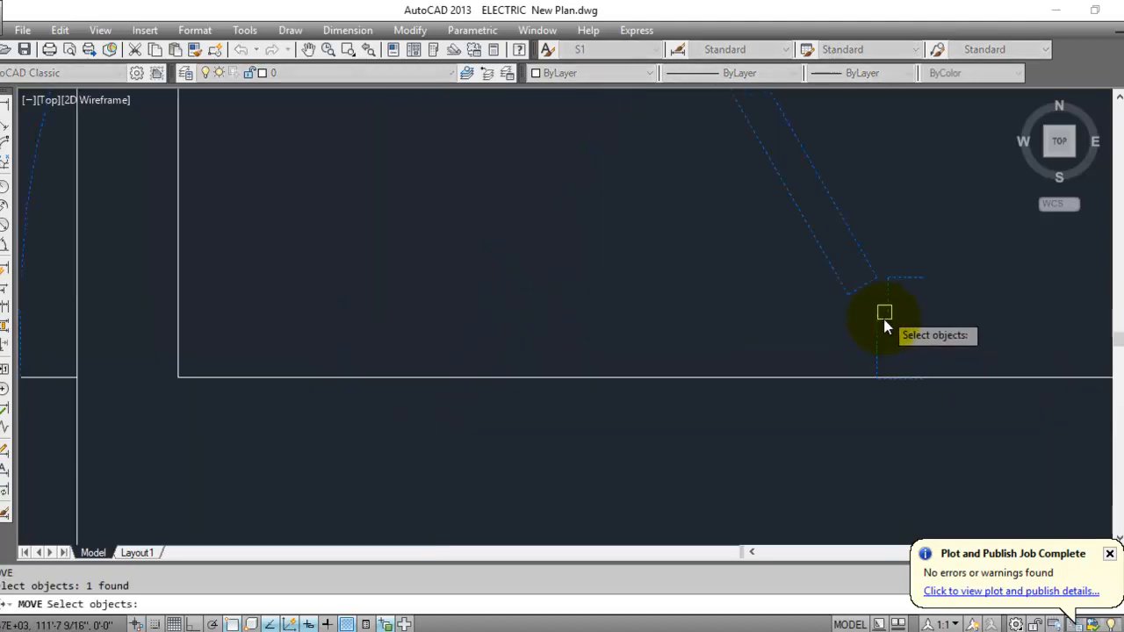
pyautogui.press('Return')
pyautogui.click(946, 410)
pyautogui.scroll(-3, 934, 319)
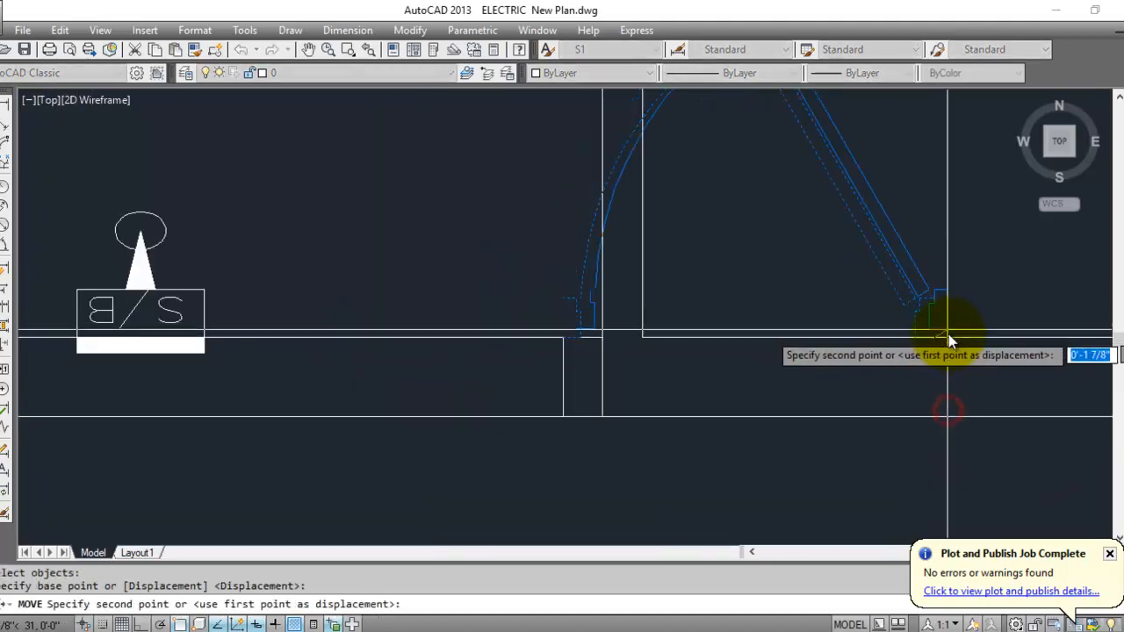
pyautogui.scroll(1, 505, 439)
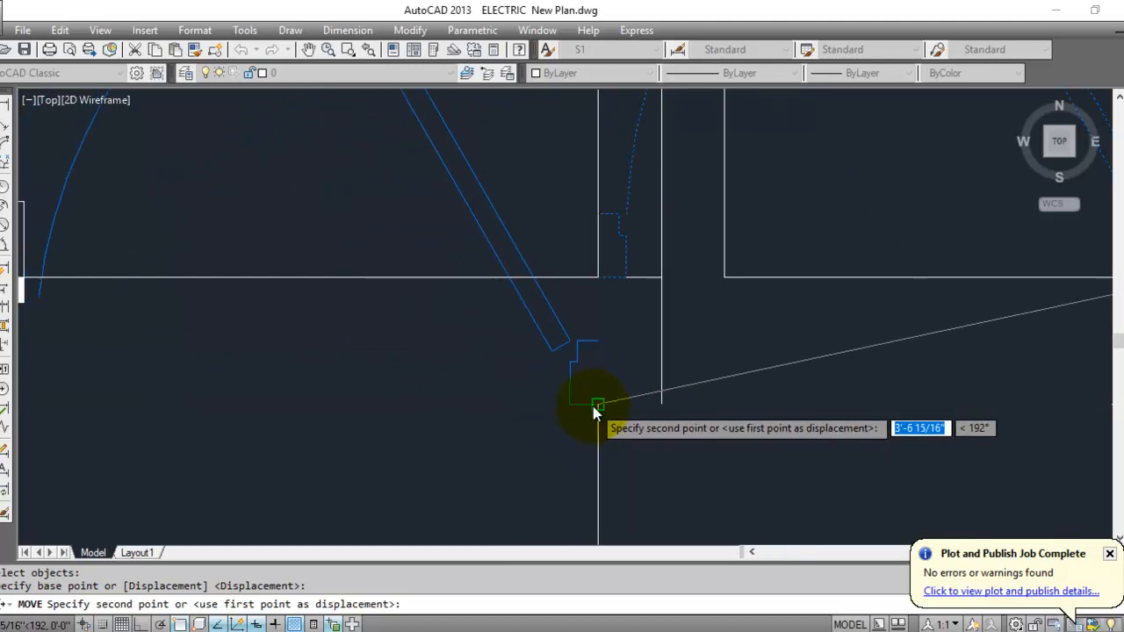
pyautogui.click(599, 405)
pyautogui.scroll(-2, 708, 285)
pyautogui.moveTo(242, 406); pyautogui.dragTo(412, 416, button='middle')
pyautogui.press('Escape')
# Move the S/B symbol along the bedroom's lower wall away from the door so it clears the door frame.
pyautogui.write('M')
pyautogui.press('Return')
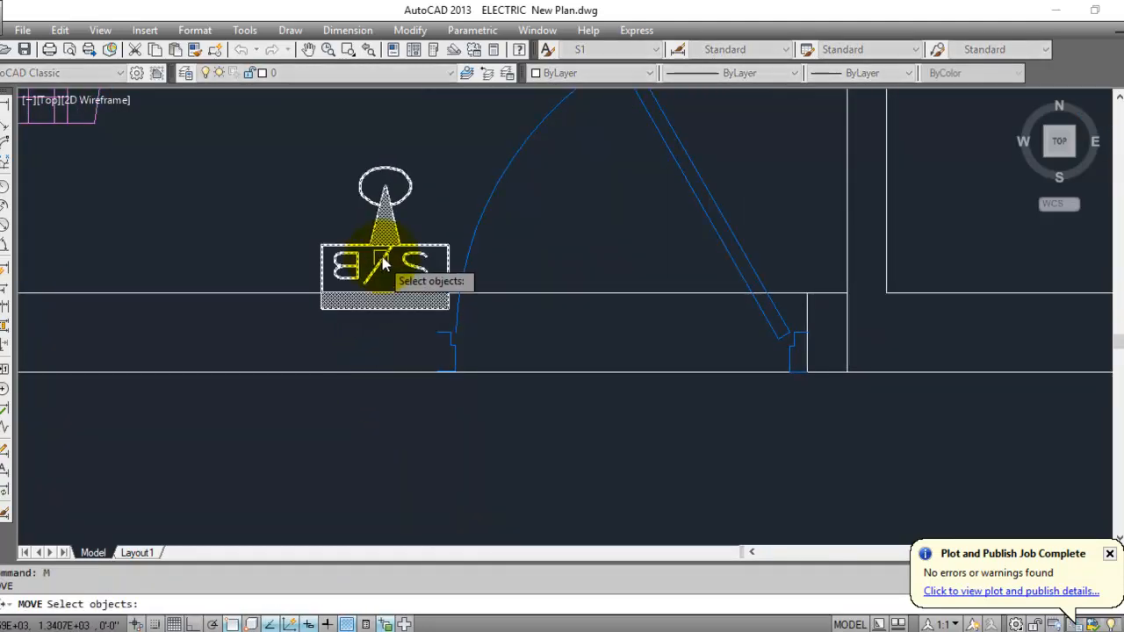
pyautogui.press('Return')
pyautogui.click(384, 306)
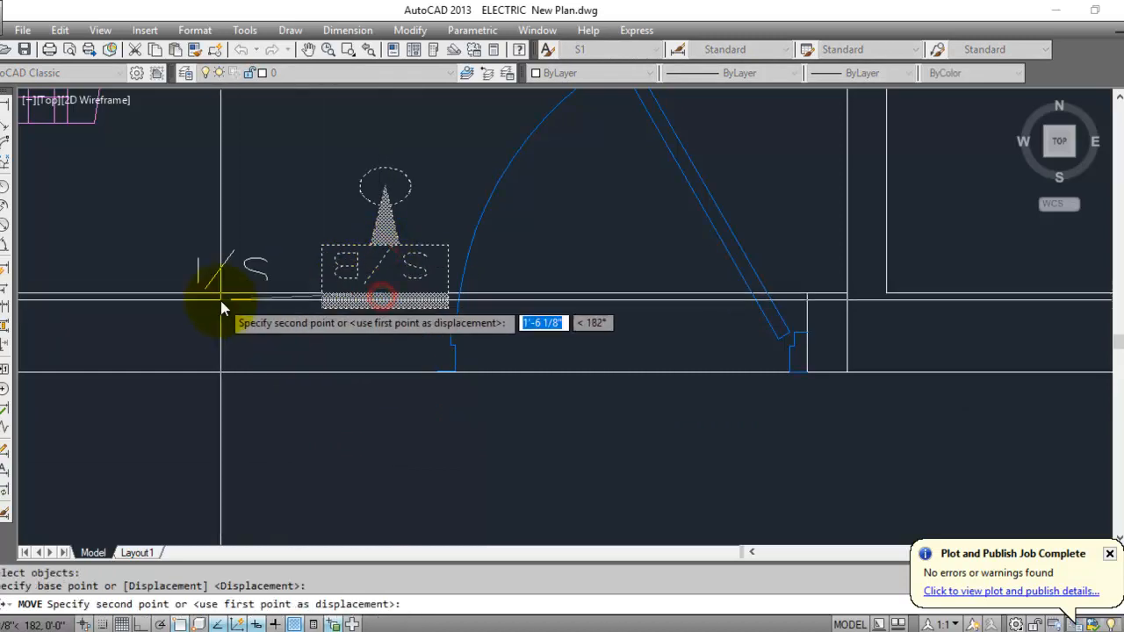
pyautogui.click(167, 296)
pyautogui.scroll(-3, 321, 331)
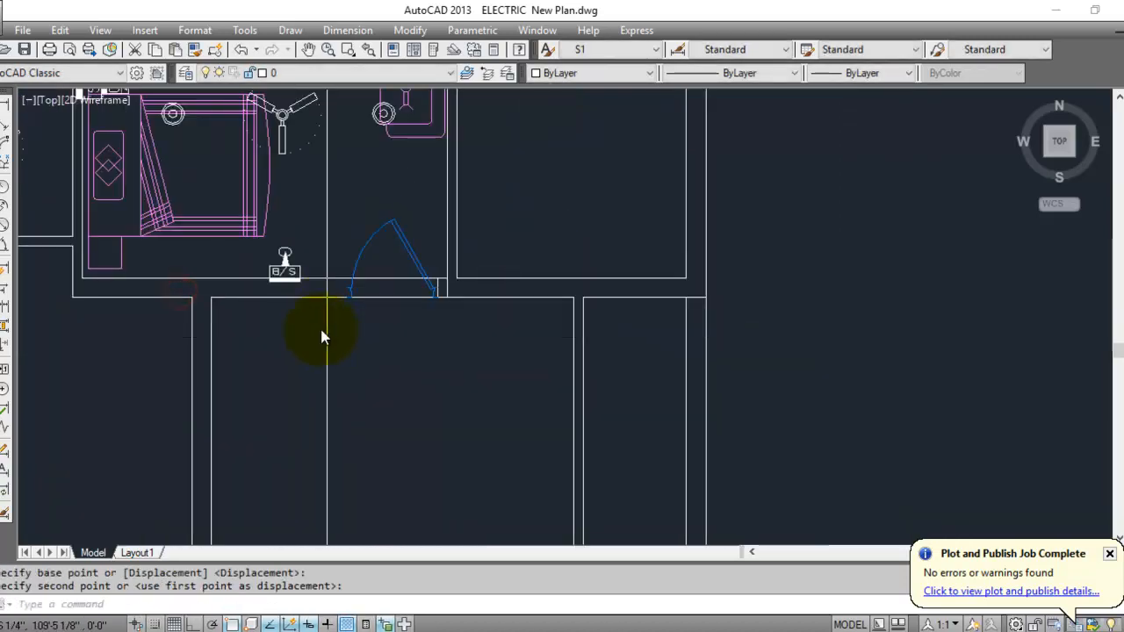
# Draw a vertical jamb line from the door's latch-side outer frame corner up to the bedroom's inner wall line.
pyautogui.scroll(6, 361, 279)
pyautogui.press('Escape')
pyautogui.press('Escape')
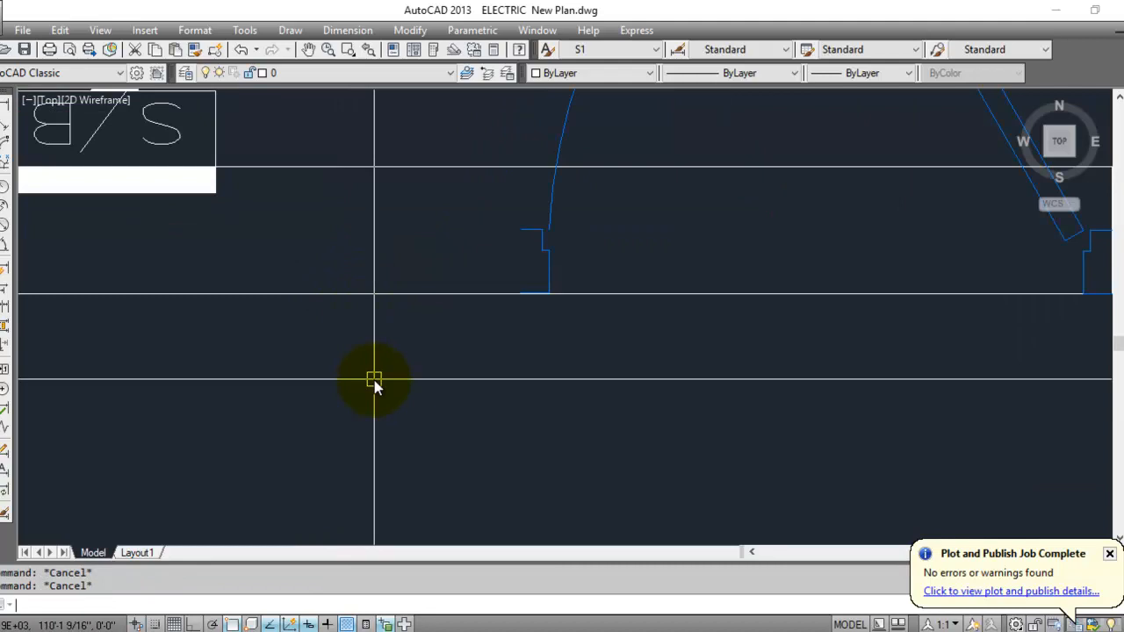
pyautogui.press('Return')
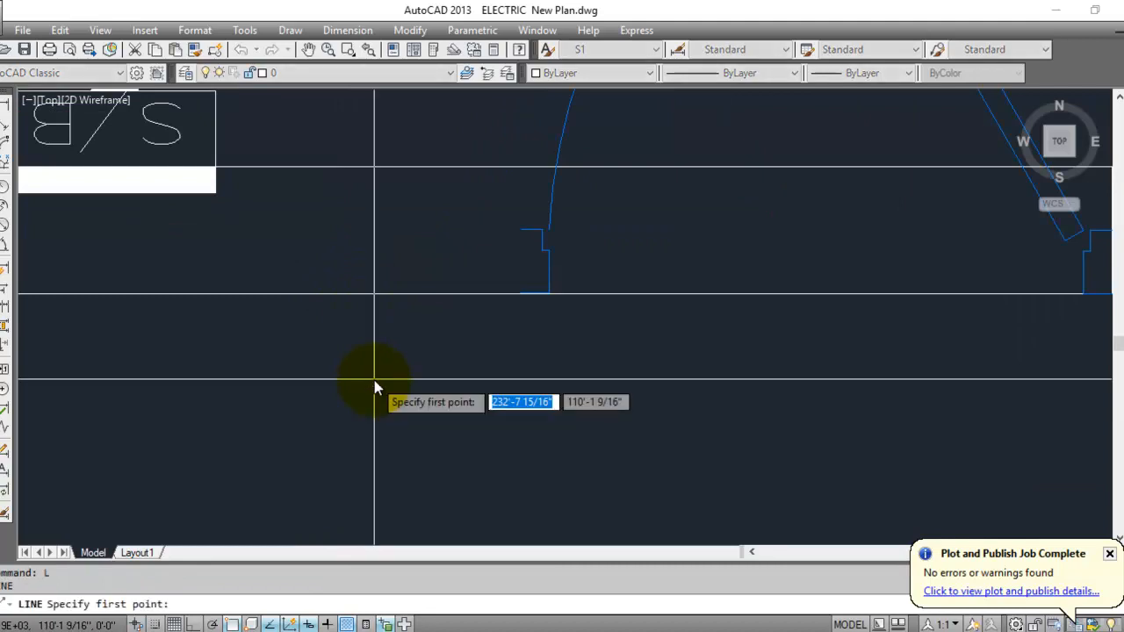
pyautogui.click(518, 294)
pyautogui.click(518, 167)
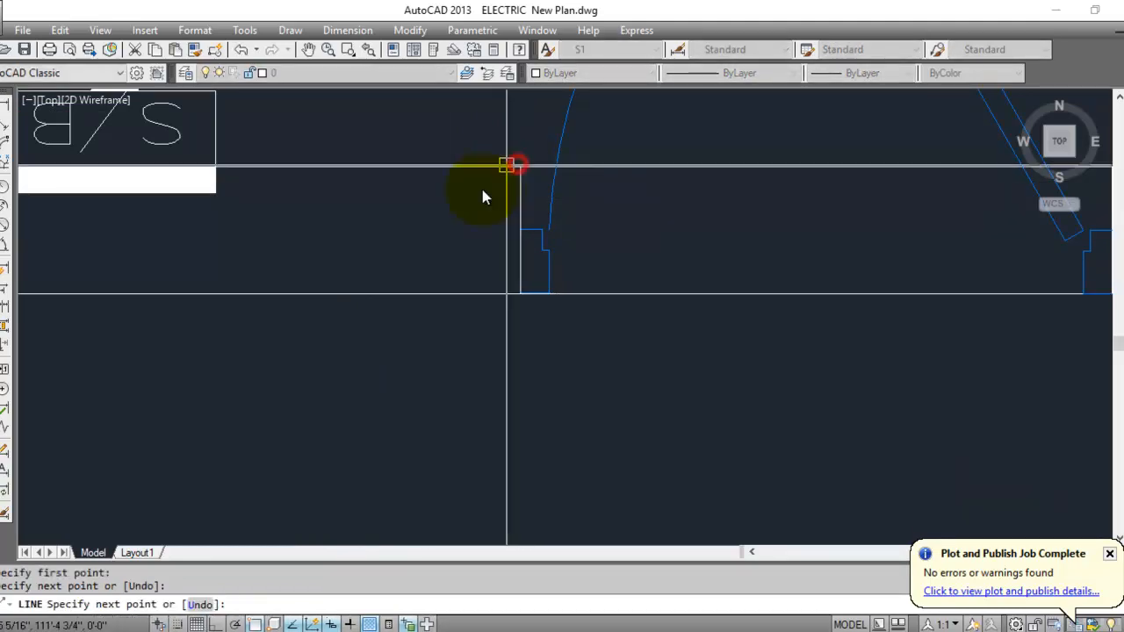
pyautogui.scroll(-4, 426, 330)
pyautogui.press('Escape')
# Try to trim both wall lines across the door opening, using the two jamb lines as cutting edges.
pyautogui.write('r')
pyautogui.press('Return')
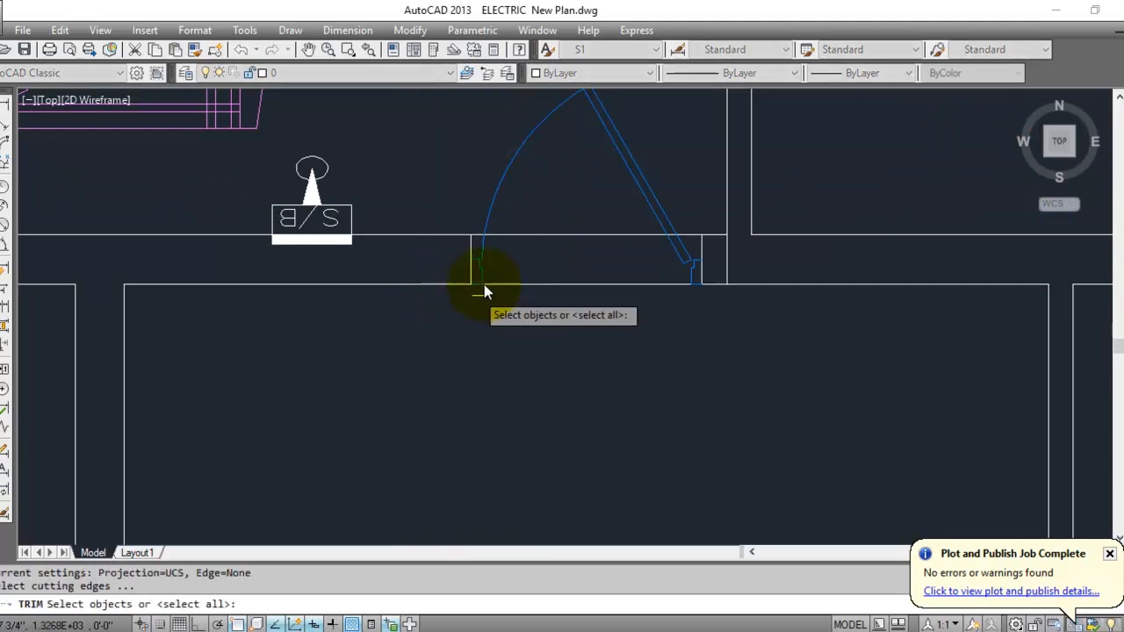
pyautogui.scroll(2, 700, 251)
pyautogui.click(702, 243)
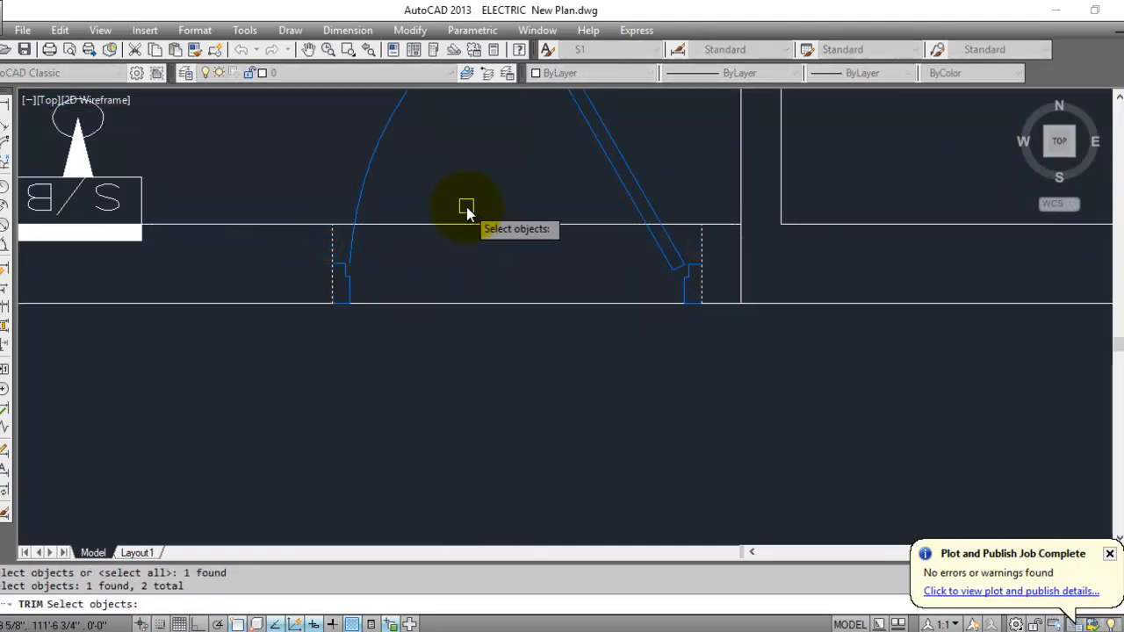
pyautogui.press('Escape')
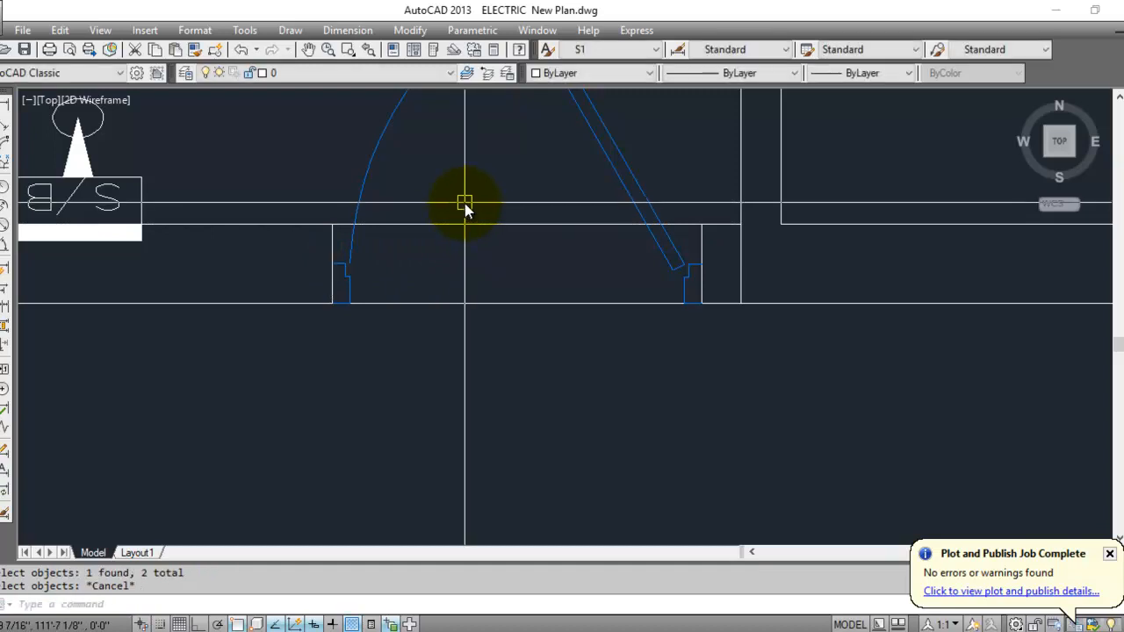
pyautogui.press('Return')
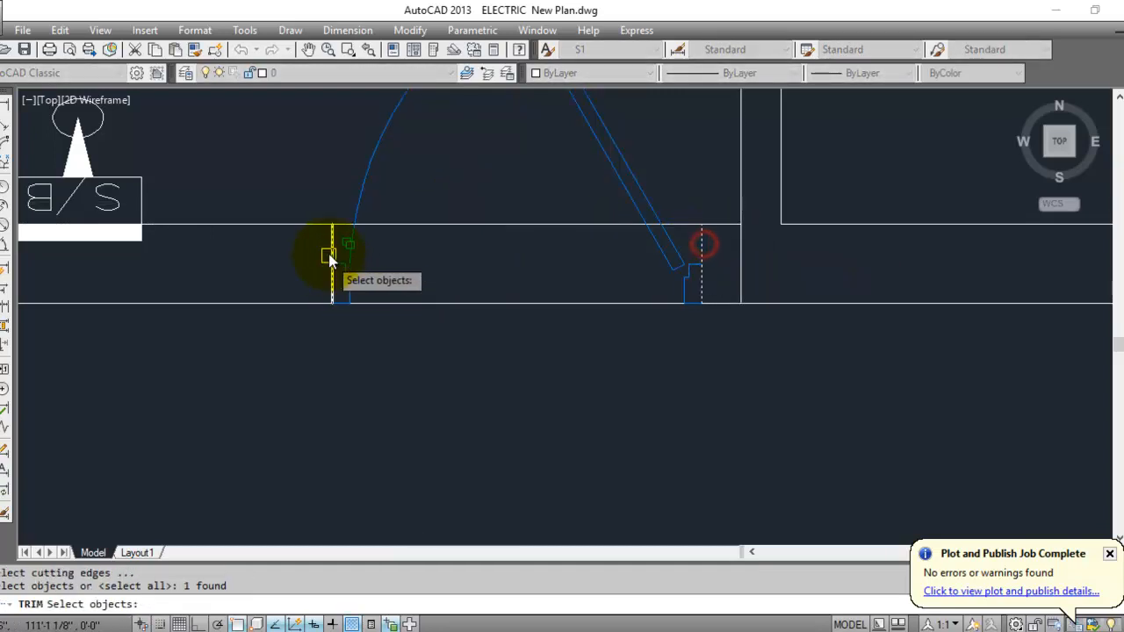
pyautogui.press('Return')
pyautogui.click(501, 194)
pyautogui.click(449, 375)
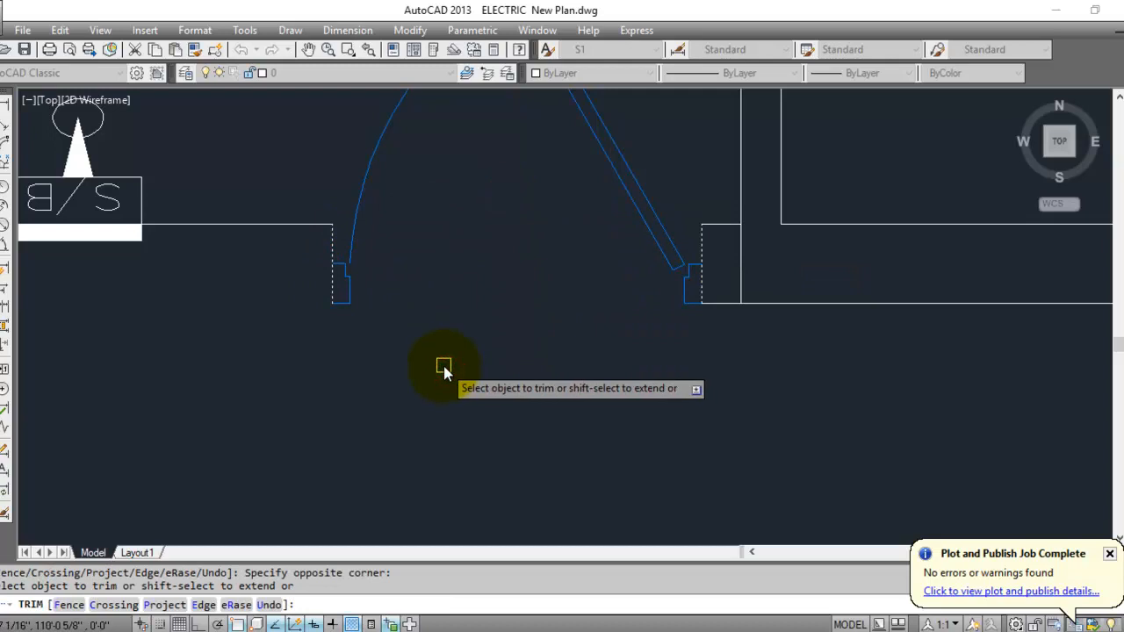
pyautogui.write('U')
pyautogui.press('Return')
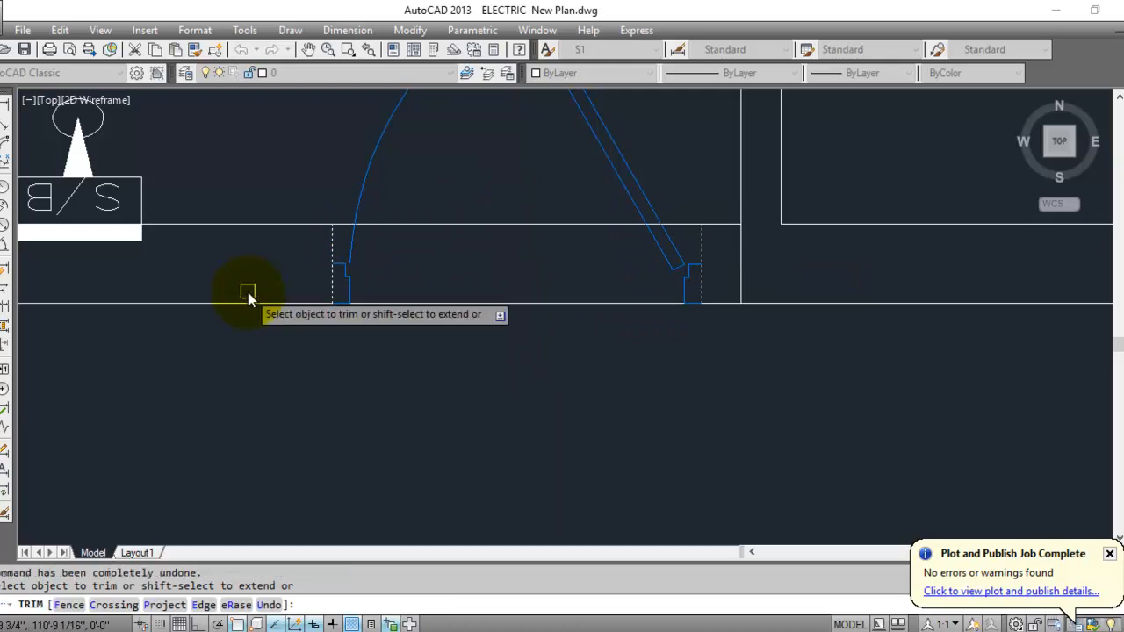
# Extend the latch-side jamb line down to meet the wall's outer line.
pyautogui.scroll(5, 247, 292)
pyautogui.press('Escape')
pyautogui.write('ex')
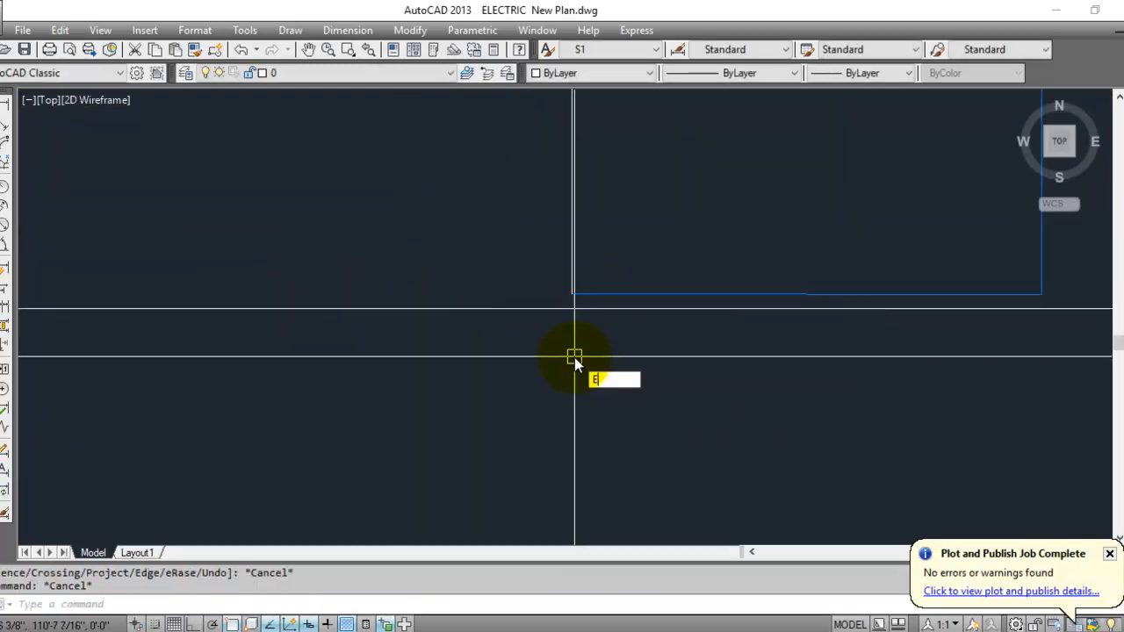
pyautogui.press('Return')
pyautogui.press('Return')
pyautogui.click(579, 262)
pyautogui.click(522, 266)
pyautogui.scroll(-11, 391, 352)
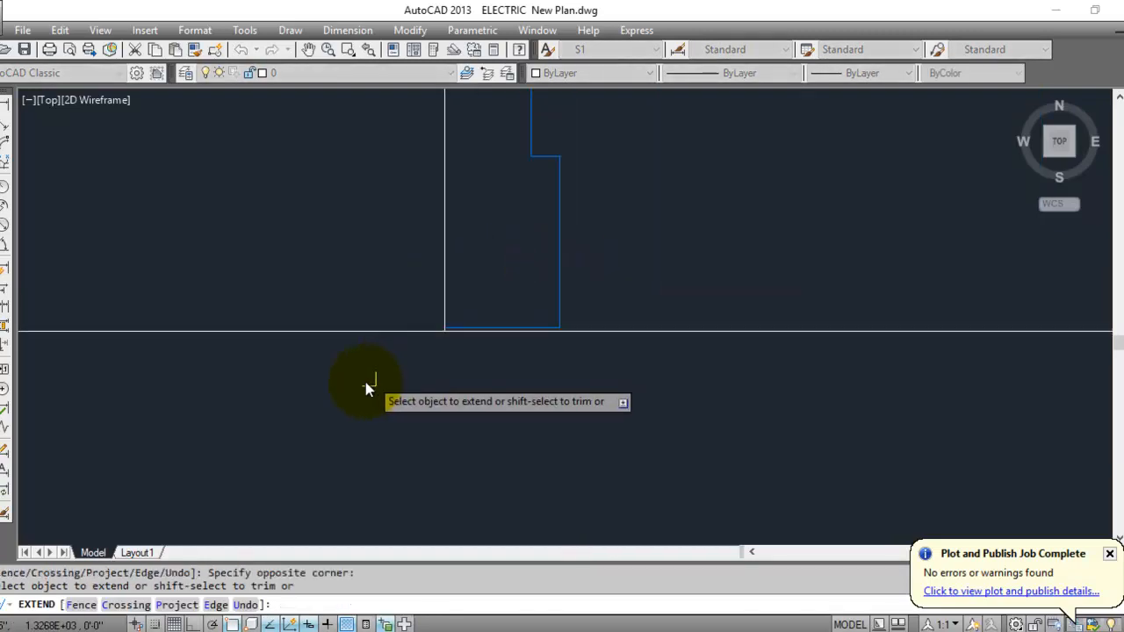
pyautogui.scroll(-3, 666, 347)
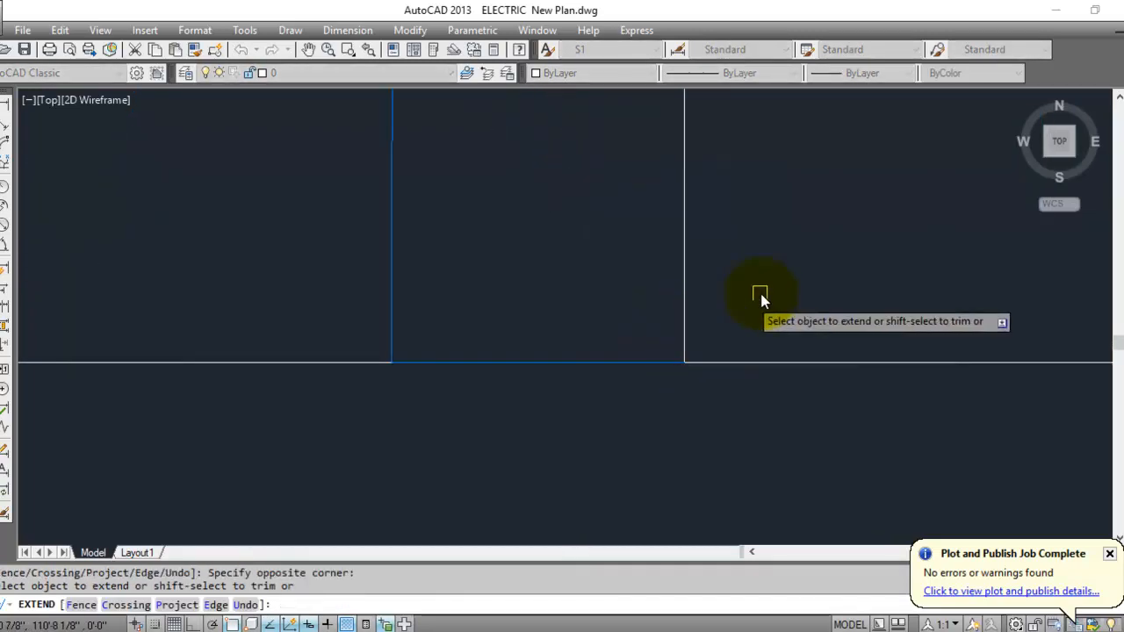
pyautogui.press('Escape')
pyautogui.press('Escape')
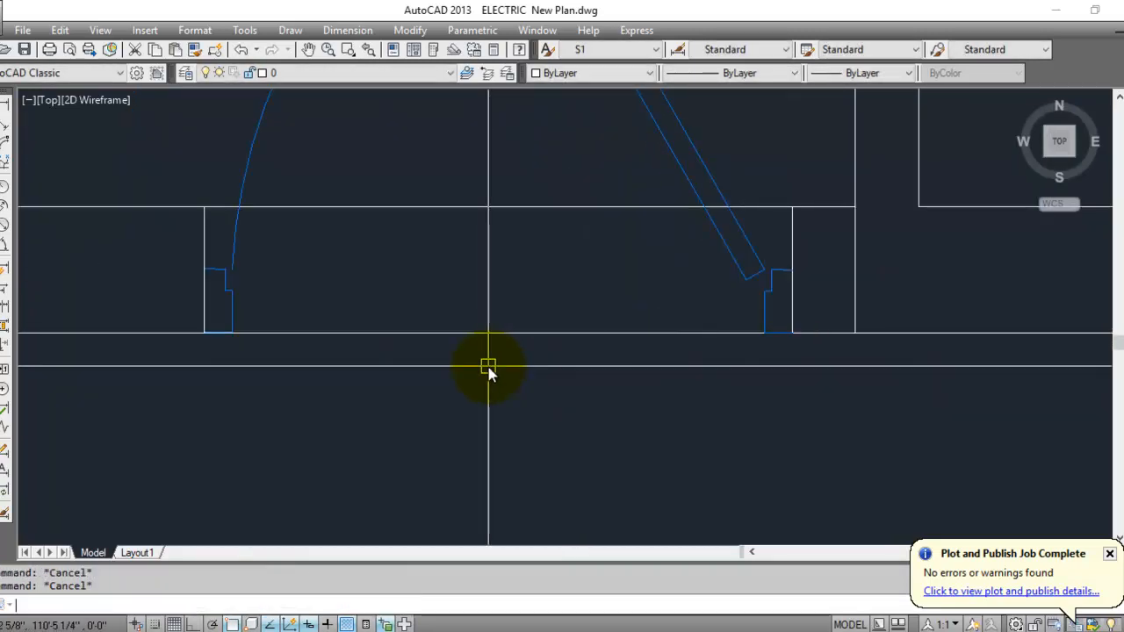
# Trim both wall lines between the two jambs to open the bedroom doorway.
pyautogui.write('tr')
pyautogui.press('Return')
pyautogui.click(796, 237)
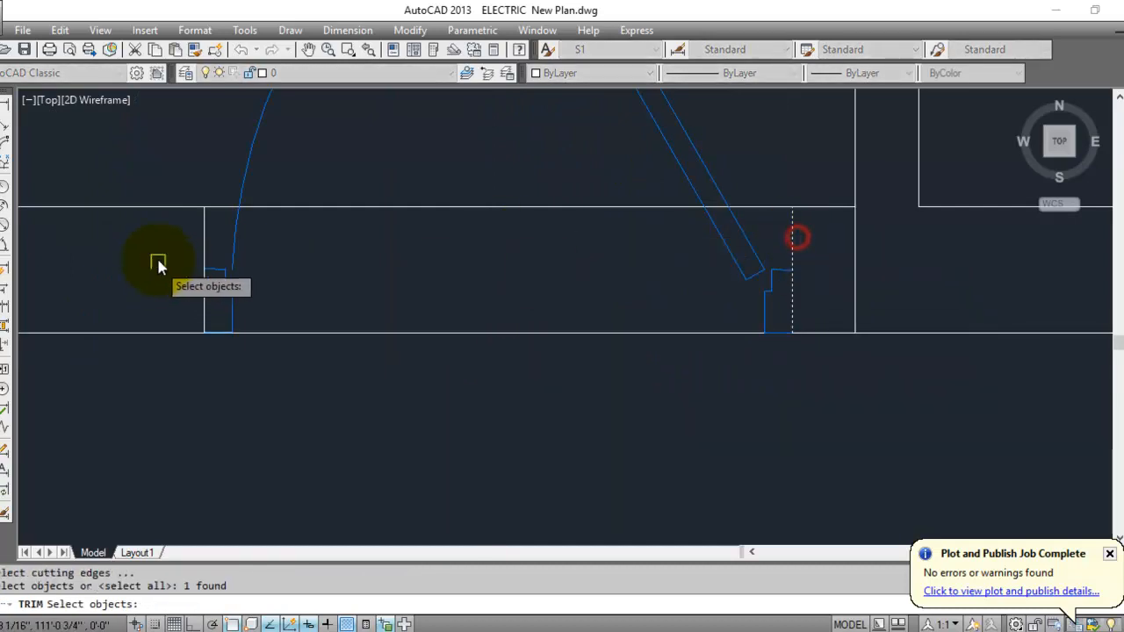
pyautogui.press('Return')
pyautogui.click(516, 161)
pyautogui.click(470, 369)
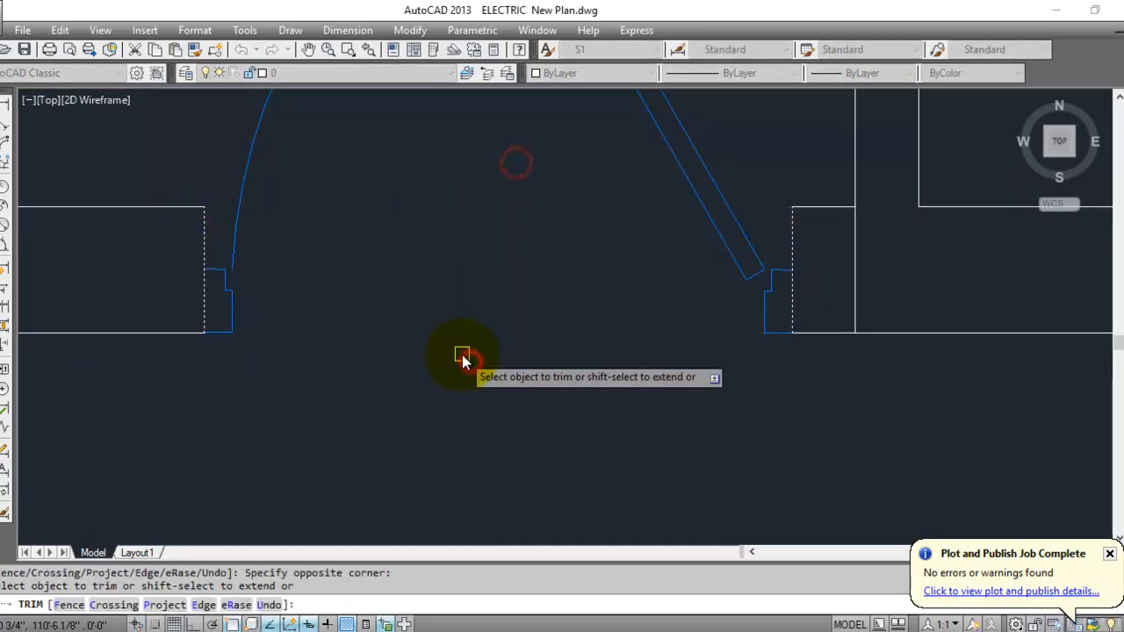
pyautogui.press('Escape')
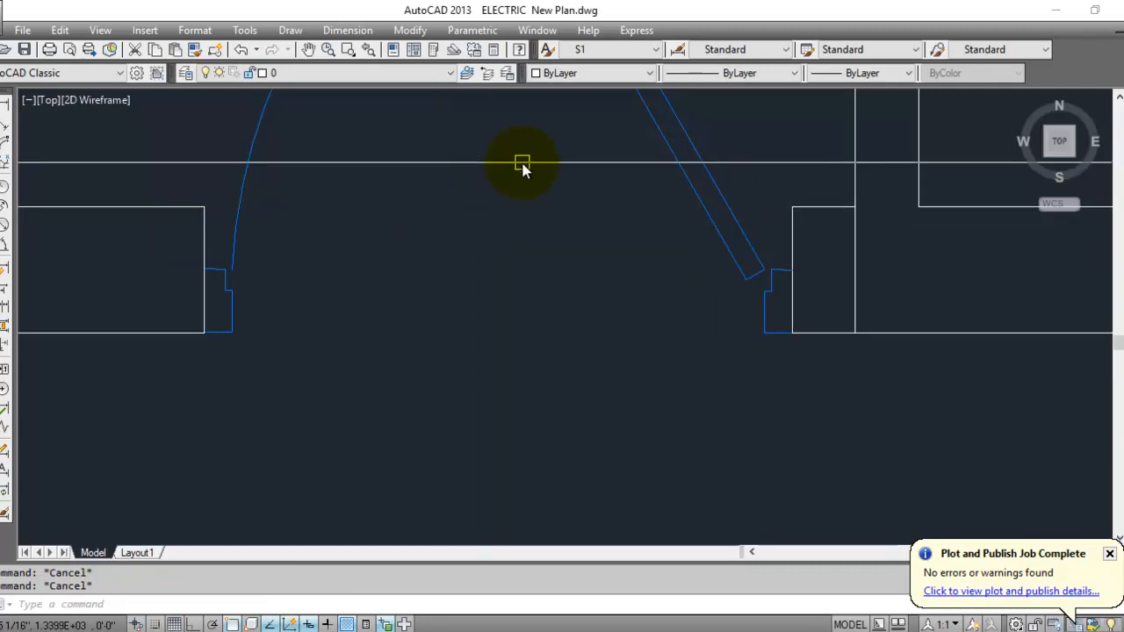
# Trim away the bedroom's vertical wall line where it crosses the wall thickness beside the hinge-side door jamb.
pyautogui.scroll(-3, 540, 237)
pyautogui.scroll(3, 791, 211)
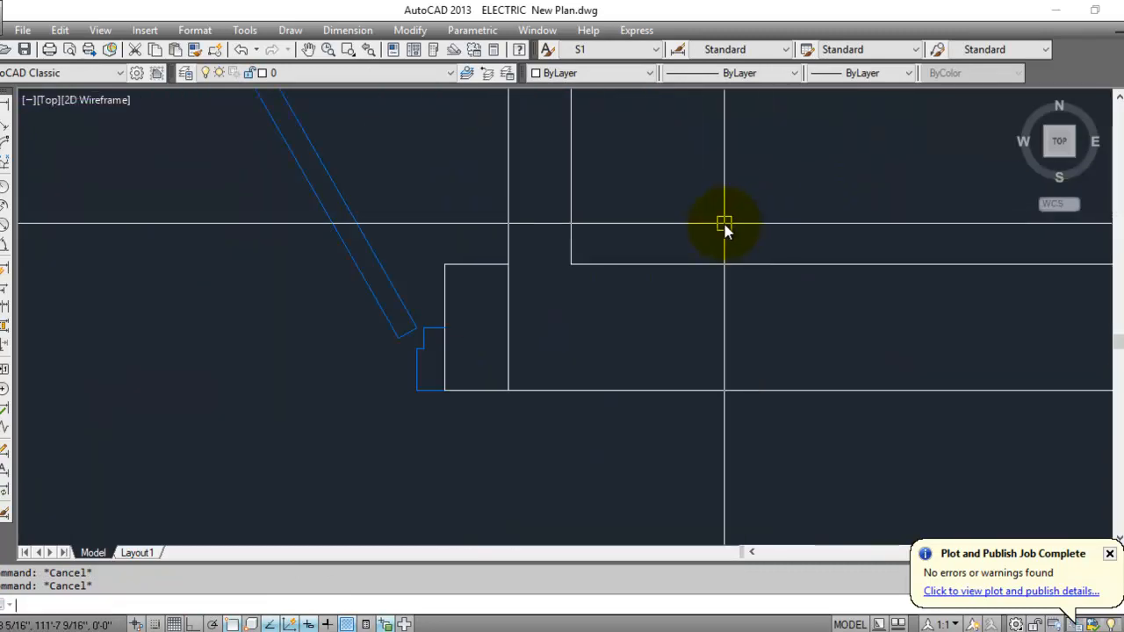
pyautogui.write('tr')
pyautogui.press('Return')
pyautogui.press('Return')
pyautogui.scroll(-3, 490, 393)
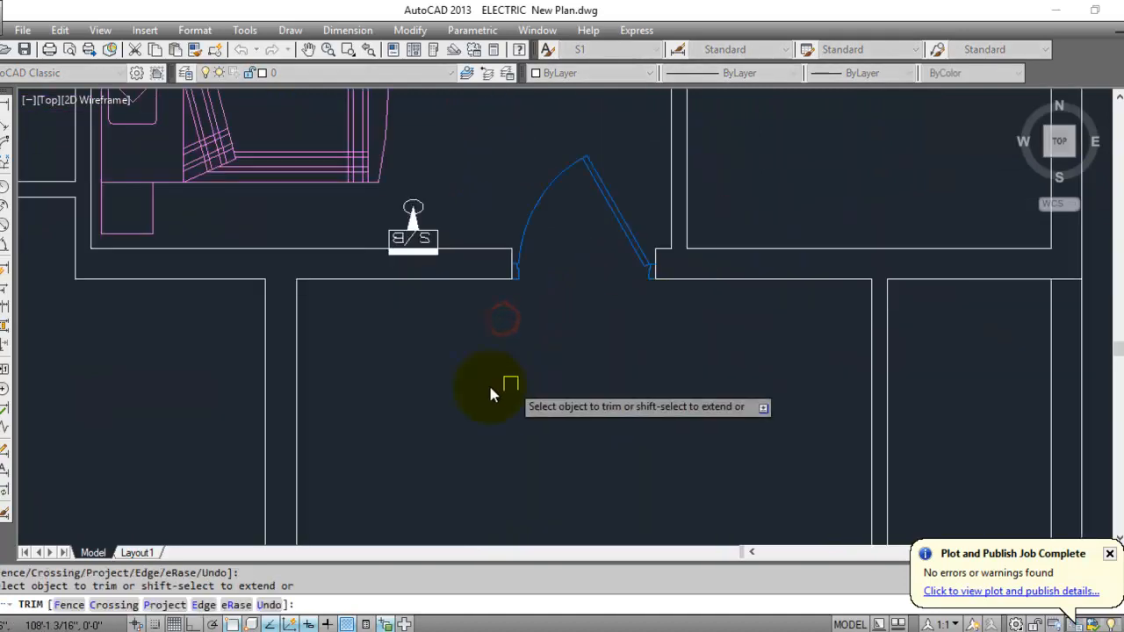
pyautogui.moveTo(490, 393)
pyautogui.mouseDown(button='middle')
pyautogui.moveTo(479, 349)
pyautogui.moveTo(565, 389)
pyautogui.mouseUp(button='middle')
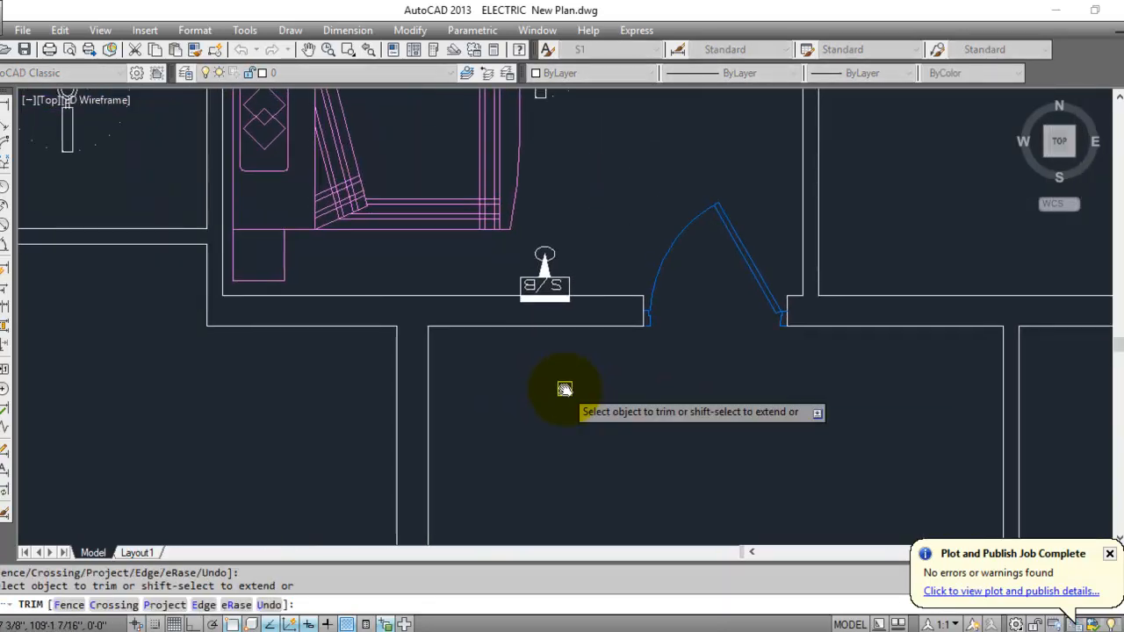
pyautogui.press('Escape')
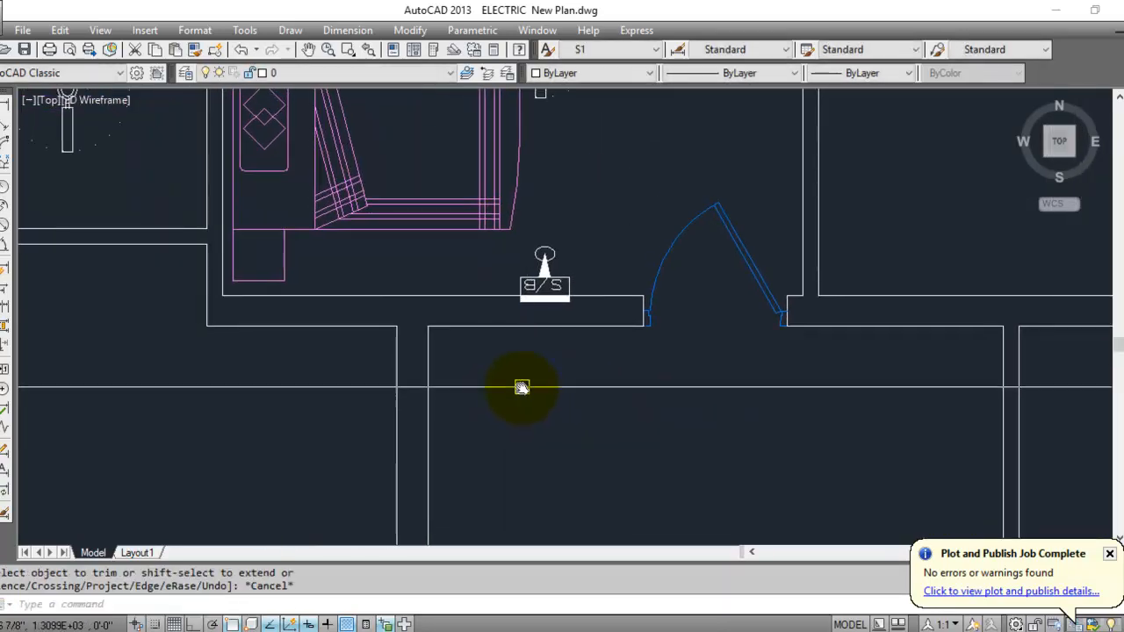
# Look over the bedroom, its new doorway and the adjoining rooms of the floor plan.
pyautogui.moveTo(519, 384); pyautogui.dragTo(572, 401, button='middle')
pyautogui.scroll(-4, 502, 243)
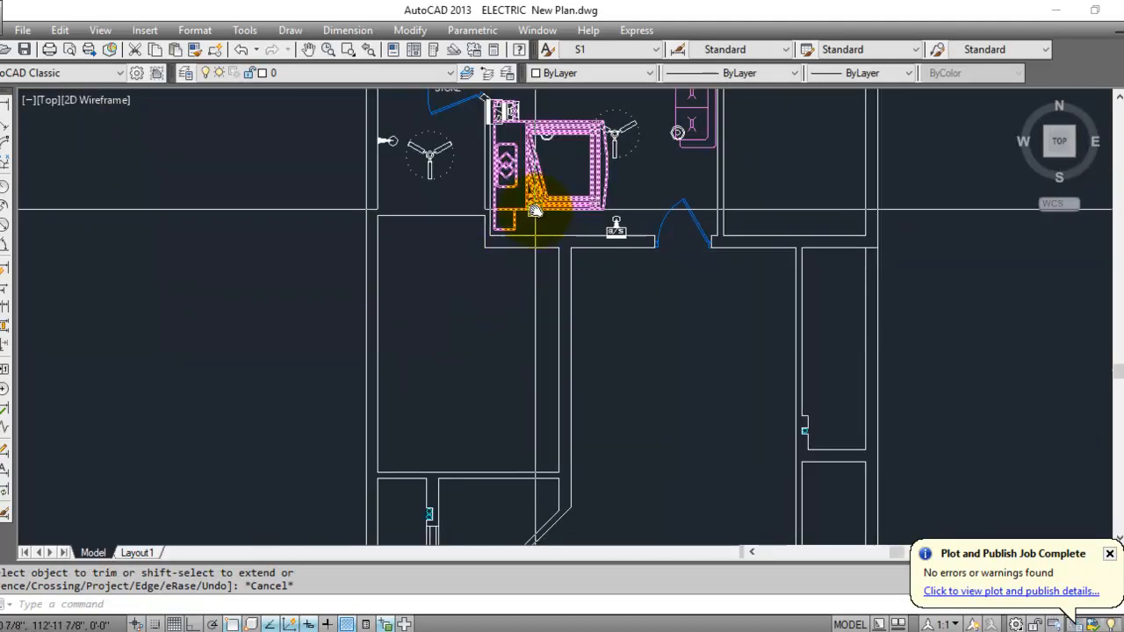
pyautogui.scroll(3, 531, 210)
pyautogui.moveTo(510, 361); pyautogui.dragTo(498, 357, button='middle')
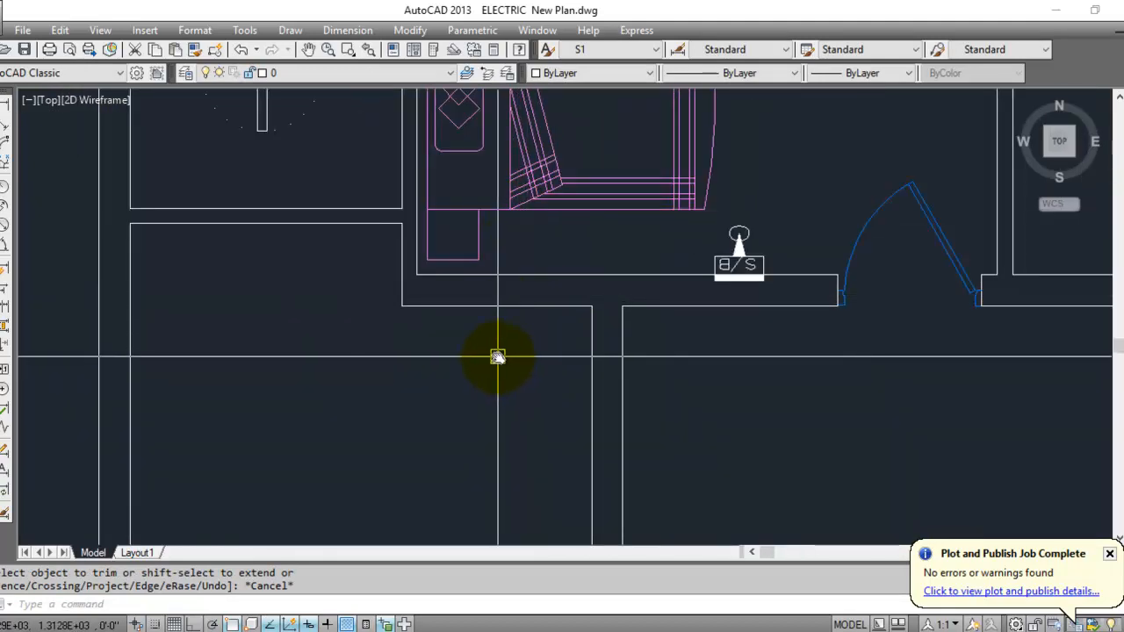
pyautogui.scroll(-3, 547, 151)
pyautogui.moveTo(518, 253); pyautogui.dragTo(521, 311, button='middle')
pyautogui.middleClick(523, 312)
pyautogui.middleClick(522, 312)
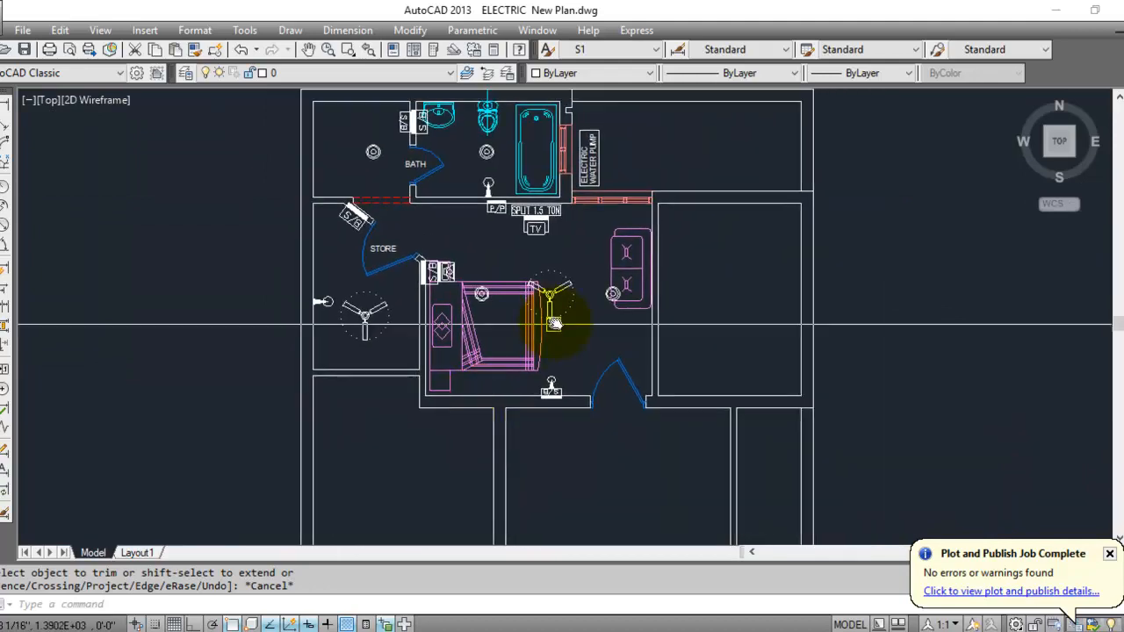
pyautogui.scroll(4, 580, 347)
pyautogui.moveTo(573, 349); pyautogui.dragTo(446, 434, button='middle')
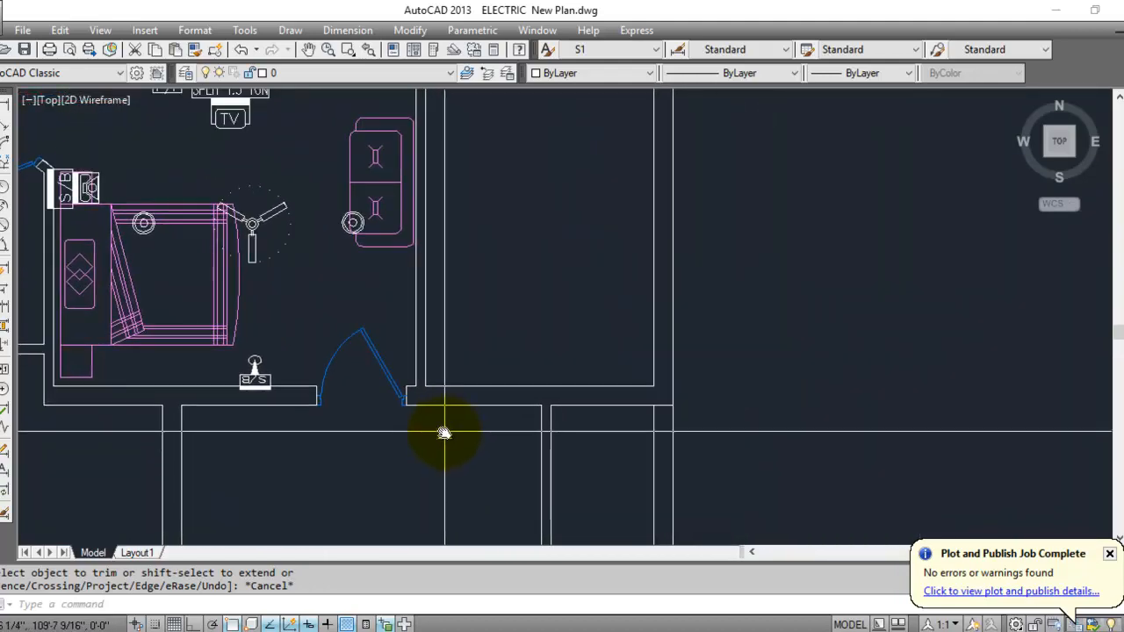
pyautogui.scroll(2, 410, 432)
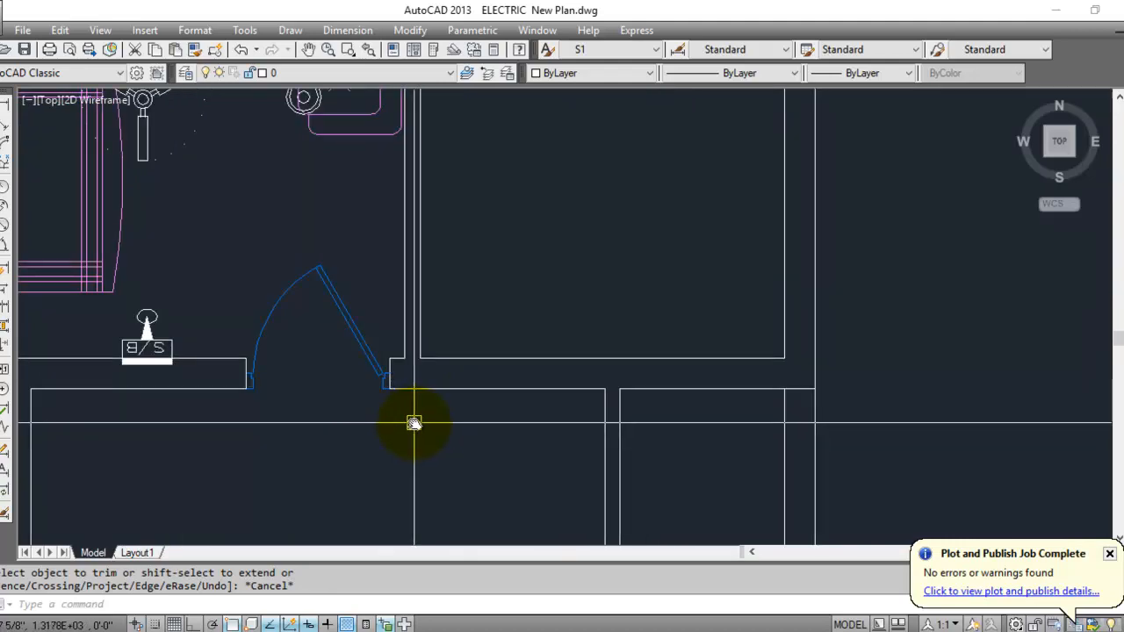
pyautogui.click(446, 453)
pyautogui.click(445, 459)
pyautogui.scroll(-4, 475, 439)
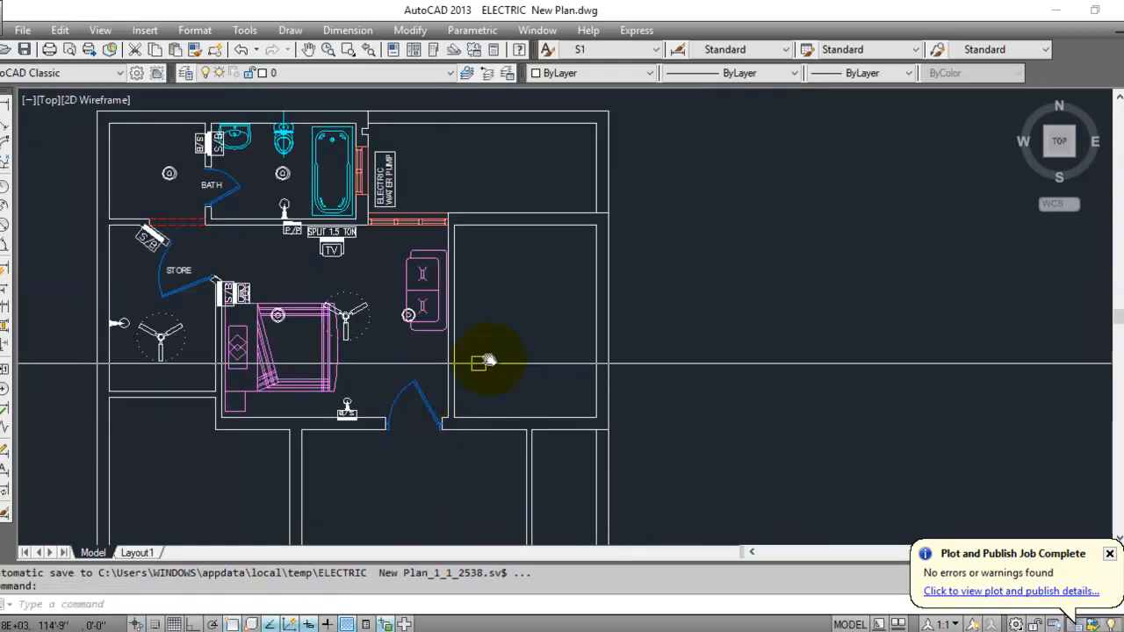
# Copy the STORE label from the store doorway into the bedroom's door opening.
pyautogui.moveTo(301, 326); pyautogui.dragTo(446, 380, button='middle')
pyautogui.scroll(3, 326, 326)
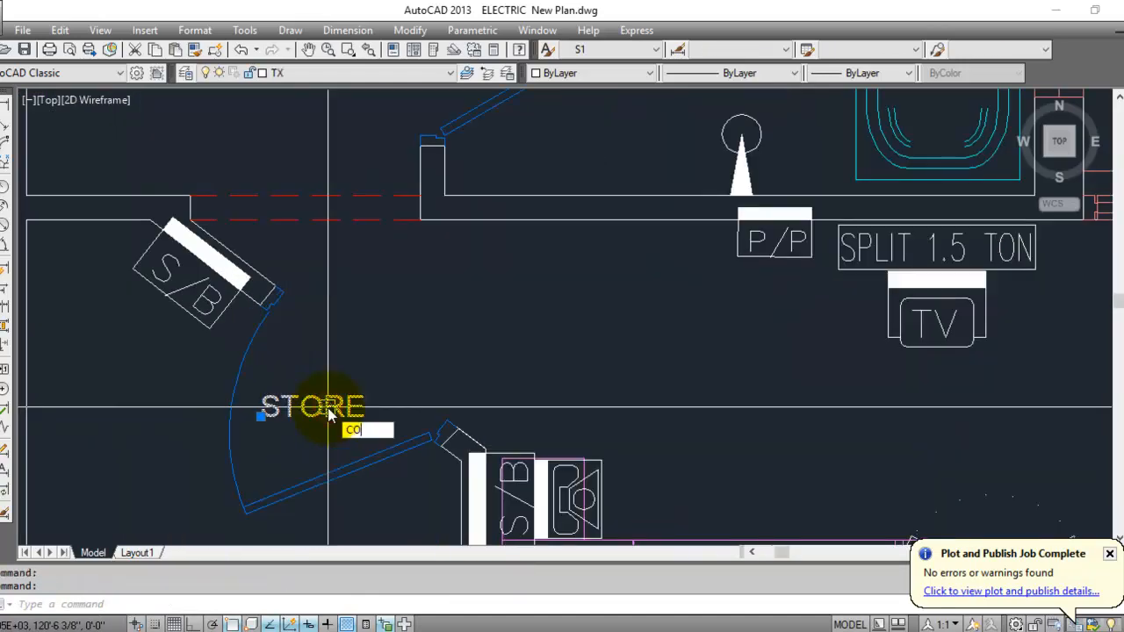
pyautogui.press('Return')
pyautogui.click(335, 413)
pyautogui.scroll(-1, 263, 156)
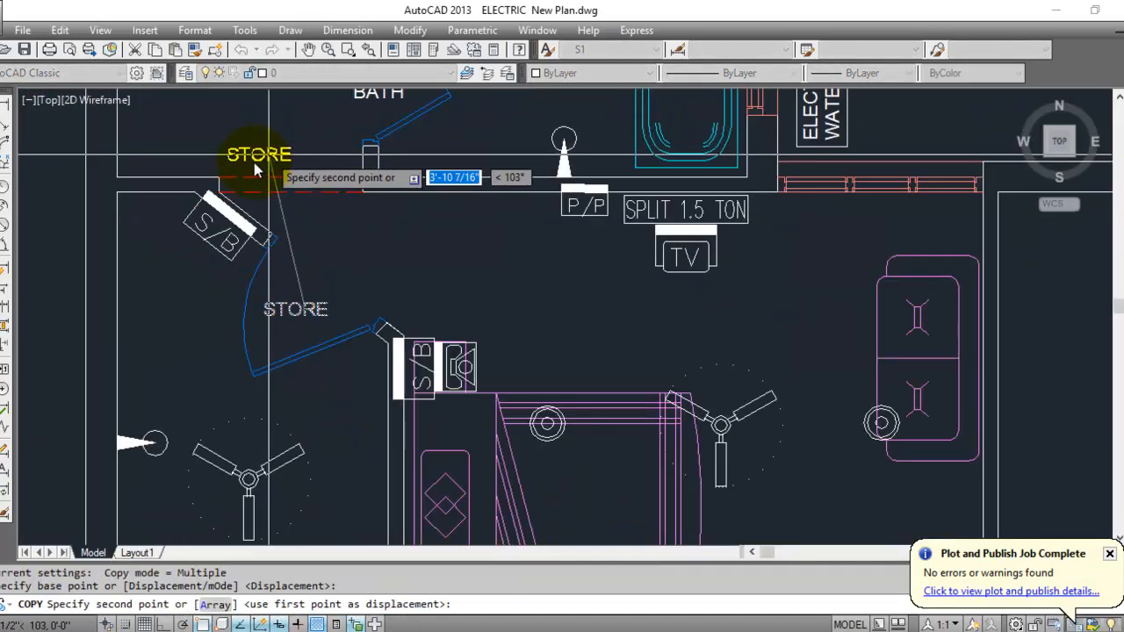
pyautogui.scroll(-3, 253, 163)
pyautogui.scroll(6, 462, 343)
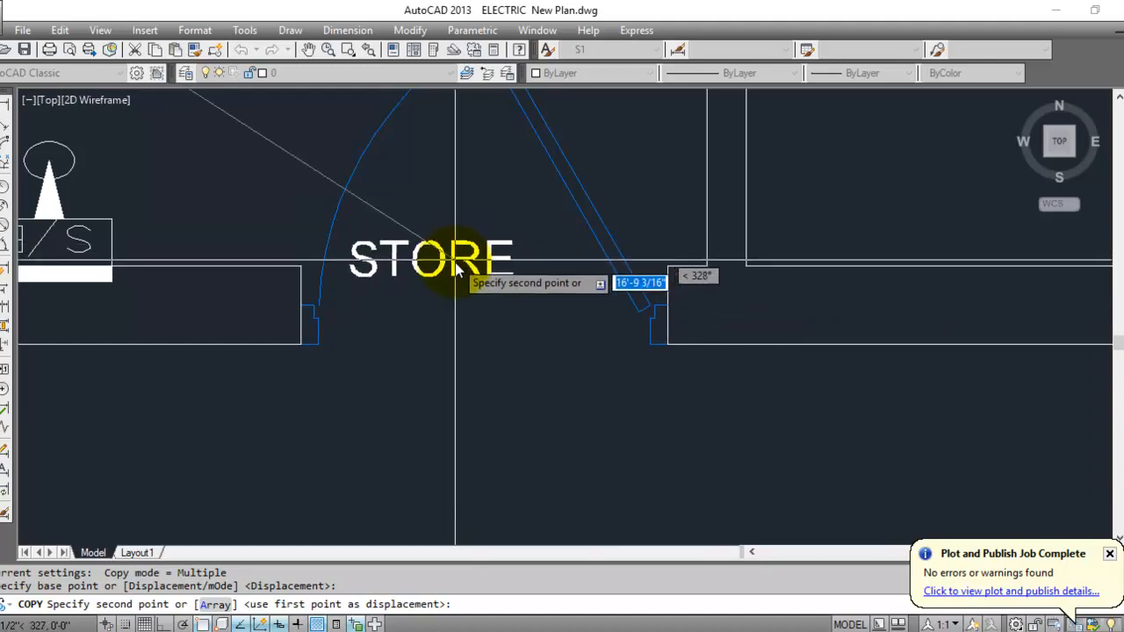
pyautogui.click(433, 289)
pyautogui.press('Escape')
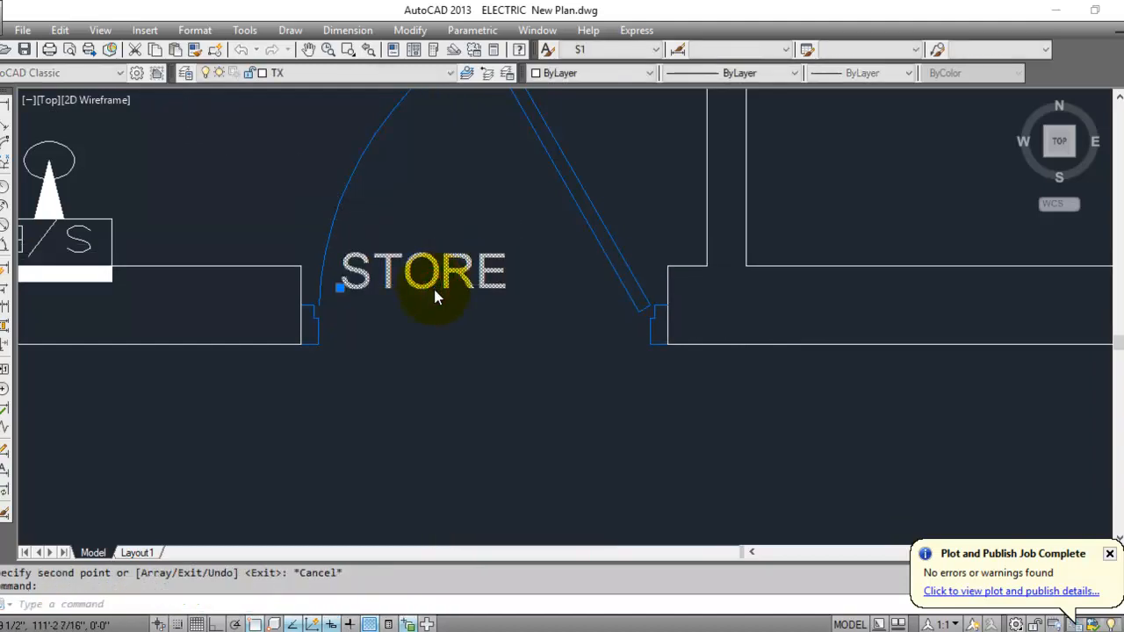
# Change the copied label's text to BED ROOM.
pyautogui.doubleClick(434, 291)
pyautogui.write('BED')
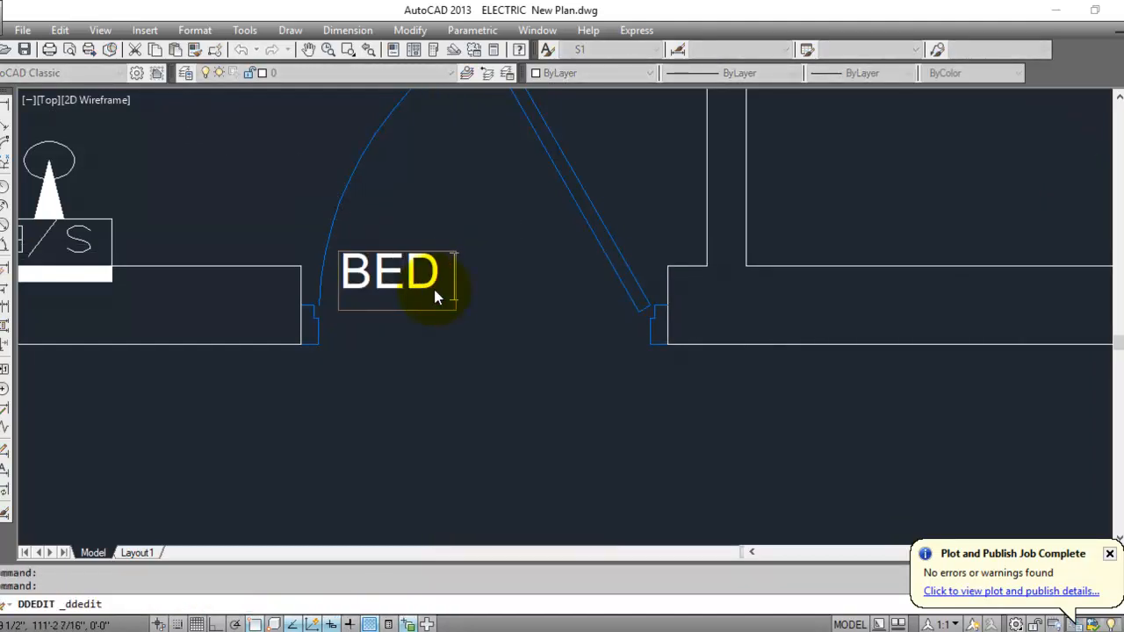
pyautogui.write(' ROOM')
pyautogui.click(429, 359)
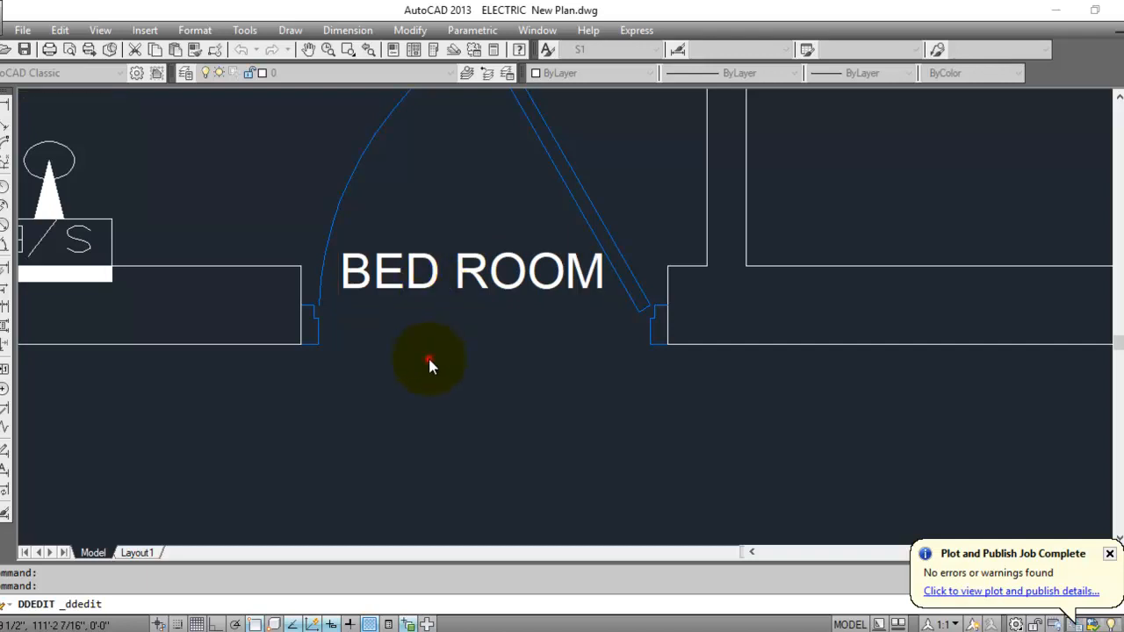
pyautogui.press('Escape')
pyautogui.press('Escape')
# Move the BED ROOM label slightly toward the latch side to centre it in the door opening.
pyautogui.write('M')
pyautogui.press('Return')
pyautogui.click(452, 294)
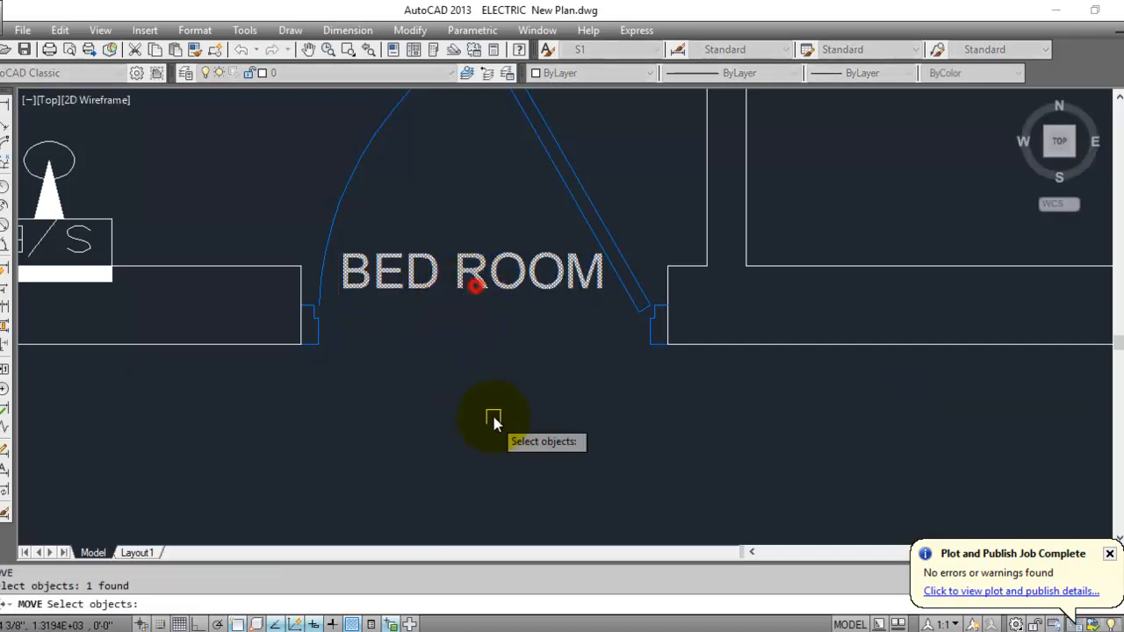
pyautogui.press('Return')
pyautogui.click(481, 397)
pyautogui.click(477, 281)
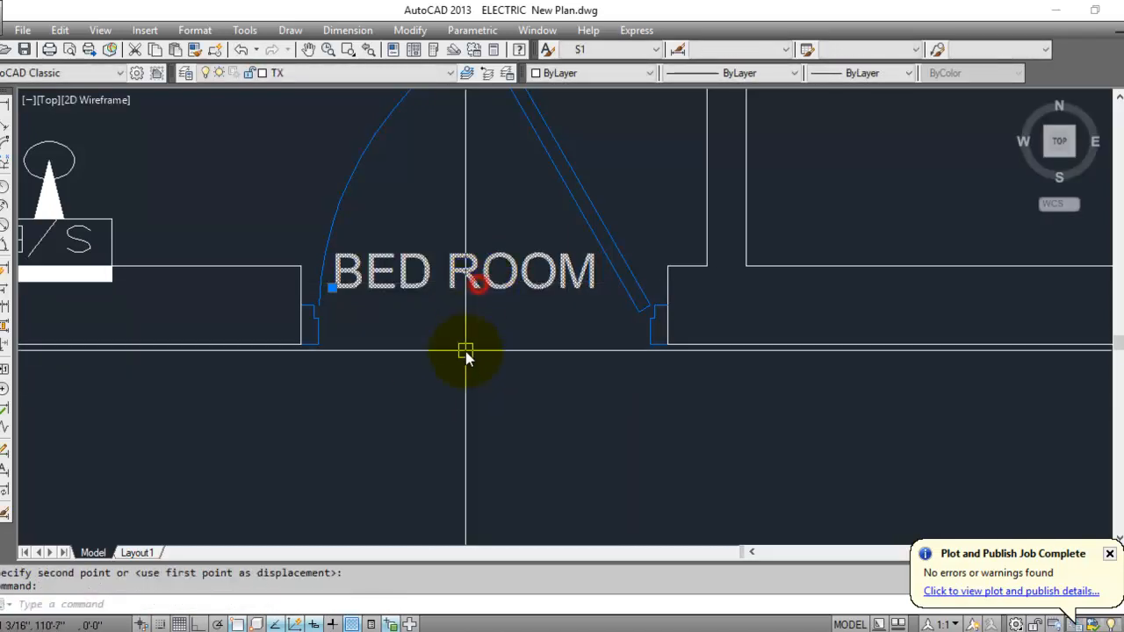
pyautogui.press('Escape')
pyautogui.scroll(-3, 359, 314)
pyautogui.scroll(-4, 527, 369)
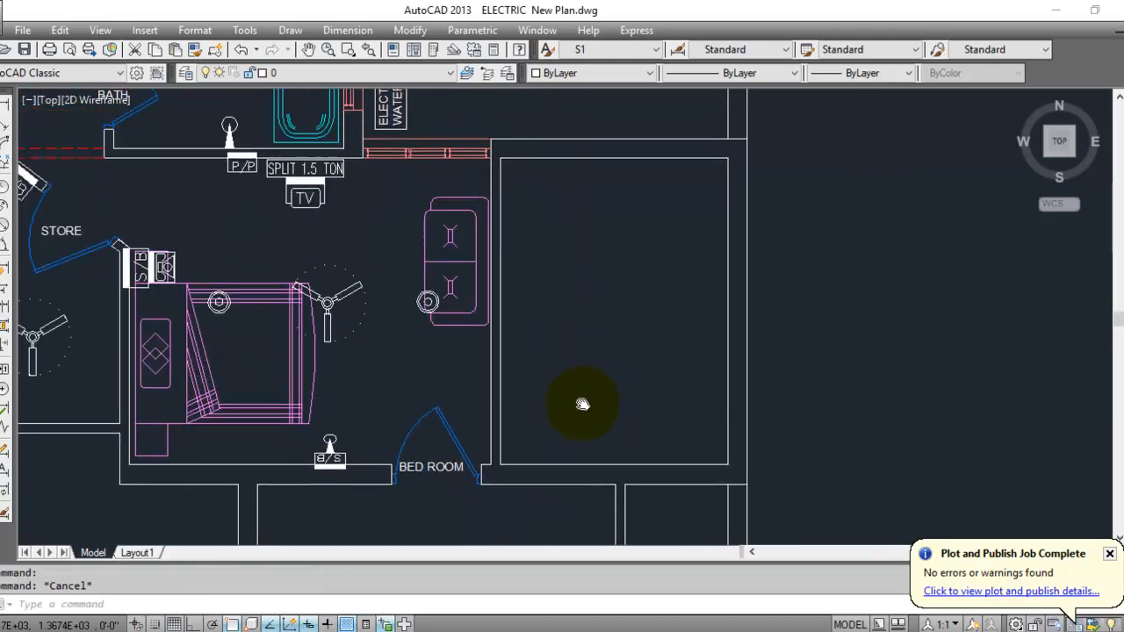
pyautogui.moveTo(583, 401); pyautogui.dragTo(582, 409, button='middle')
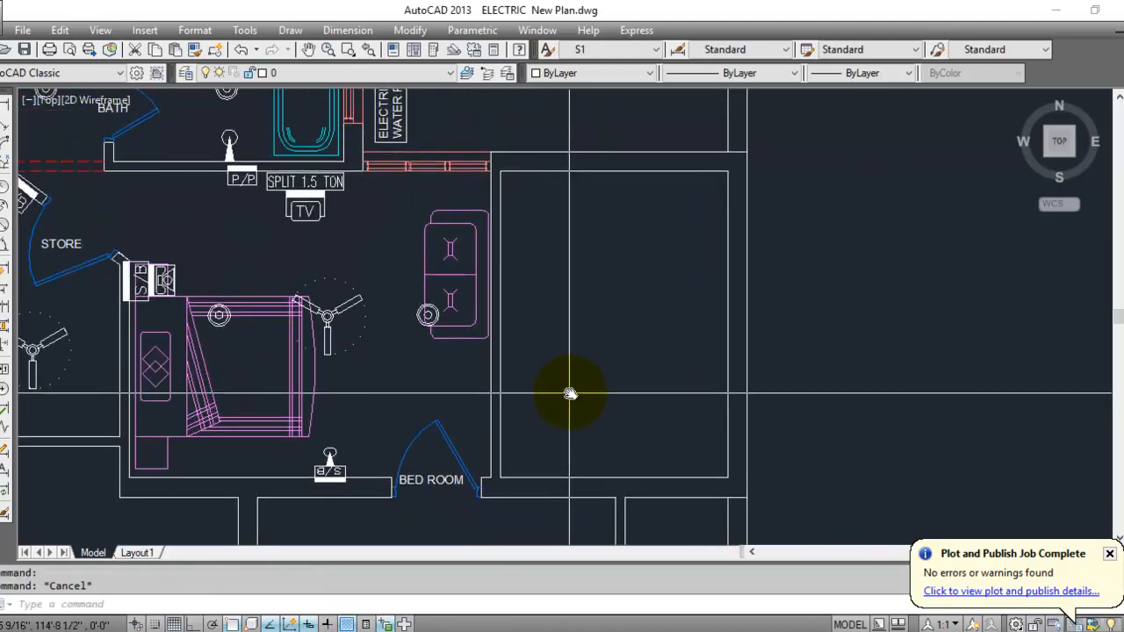
pyautogui.scroll(5, 492, 474)
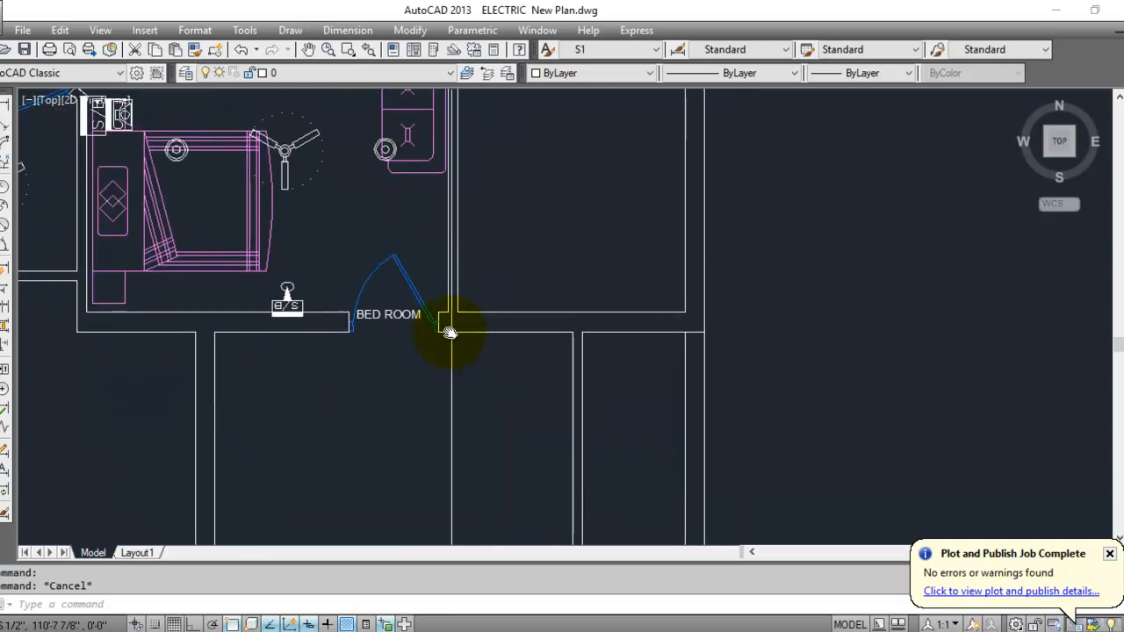
pyautogui.press('Escape')
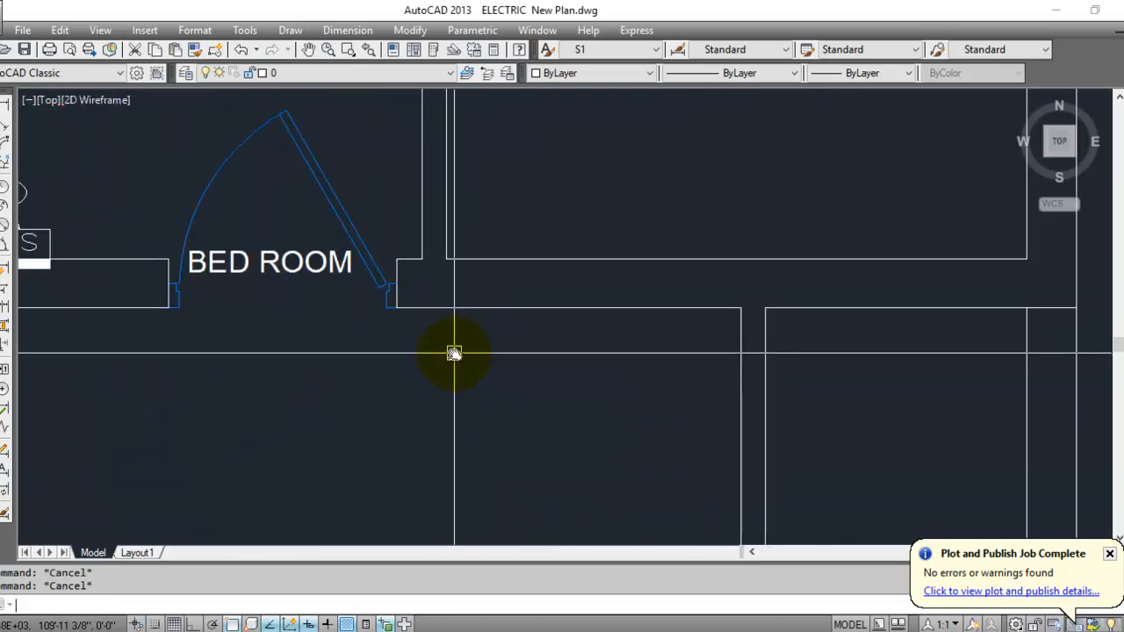
pyautogui.write('o')
pyautogui.press('Return')
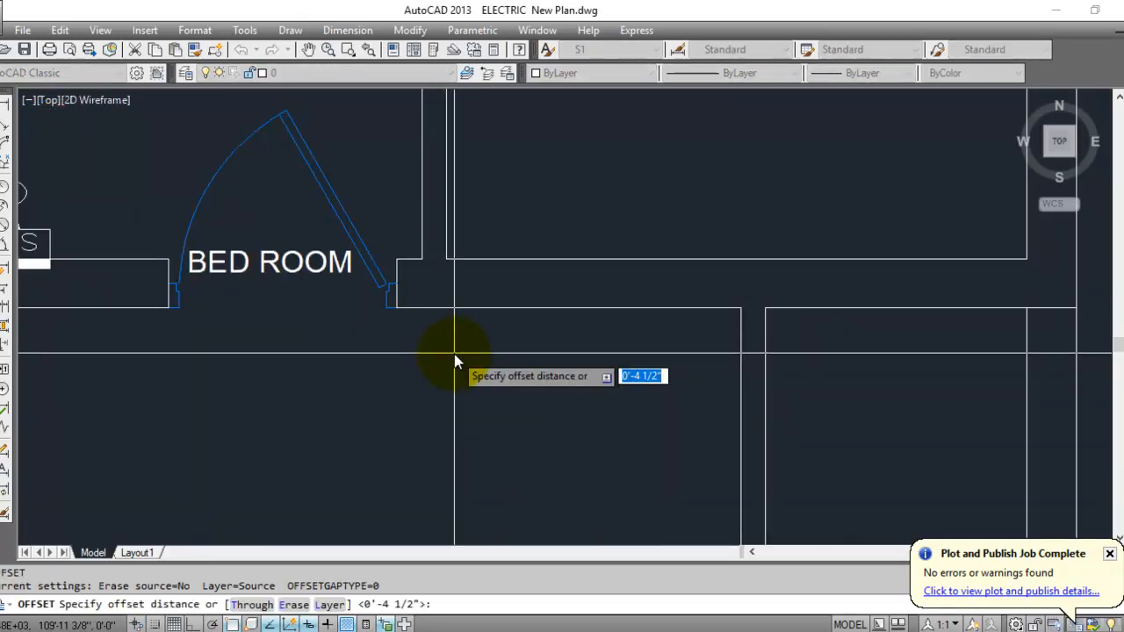
pyautogui.press('Escape')
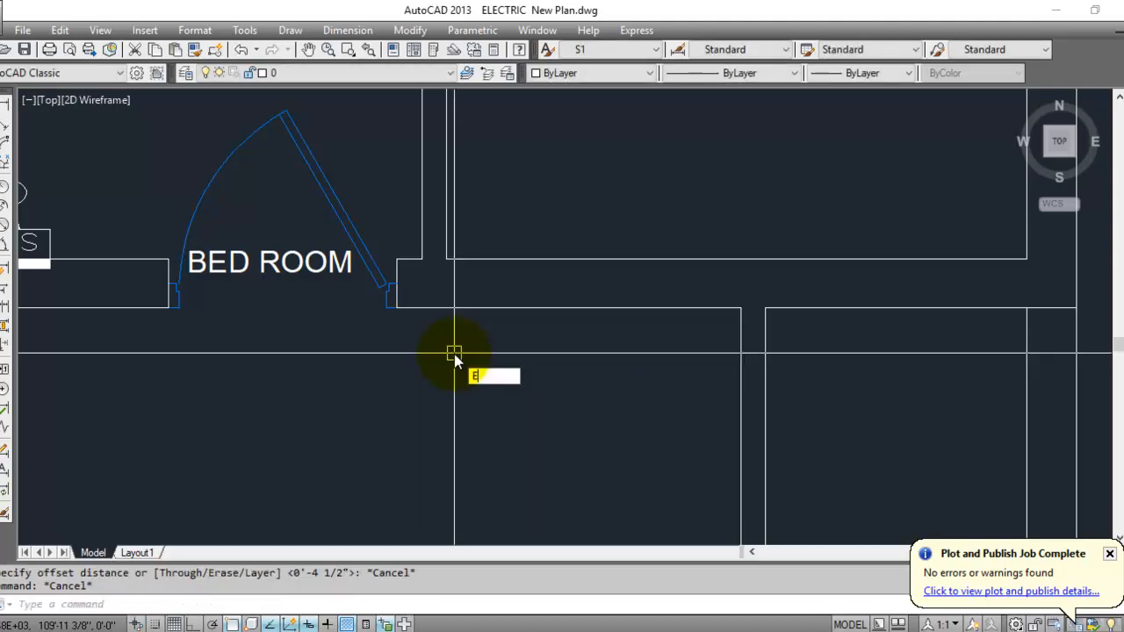
# Extend the adjoining room's vertical wall line beside the bedroom door down to the lower horizontal wall line.
pyautogui.write('ex')
pyautogui.press('Return')
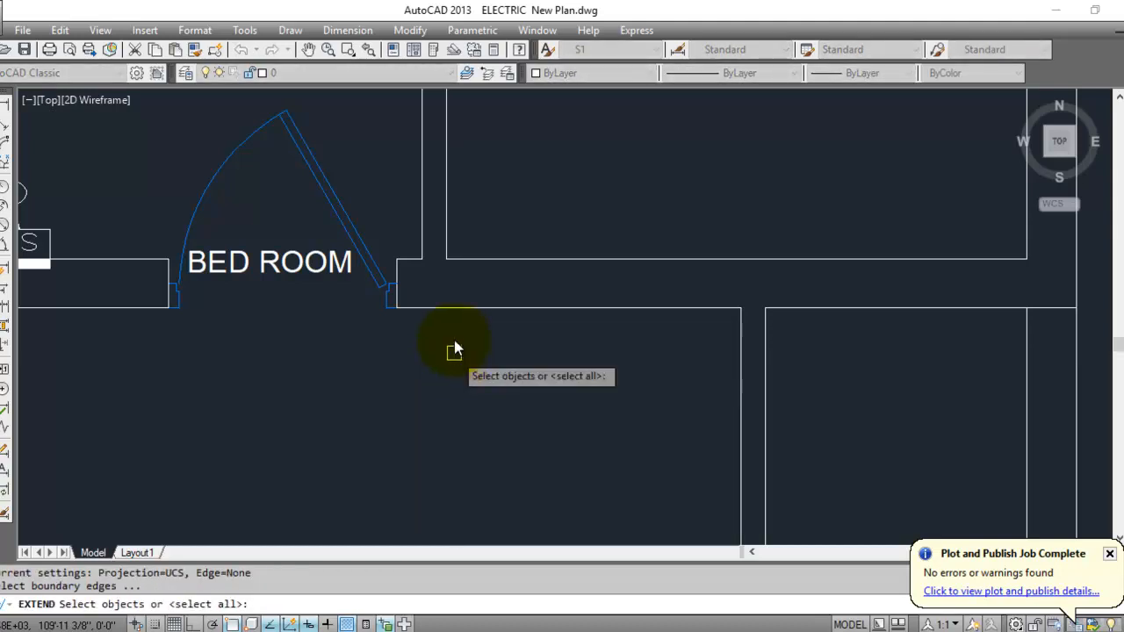
pyautogui.press('Return')
pyautogui.click(446, 241)
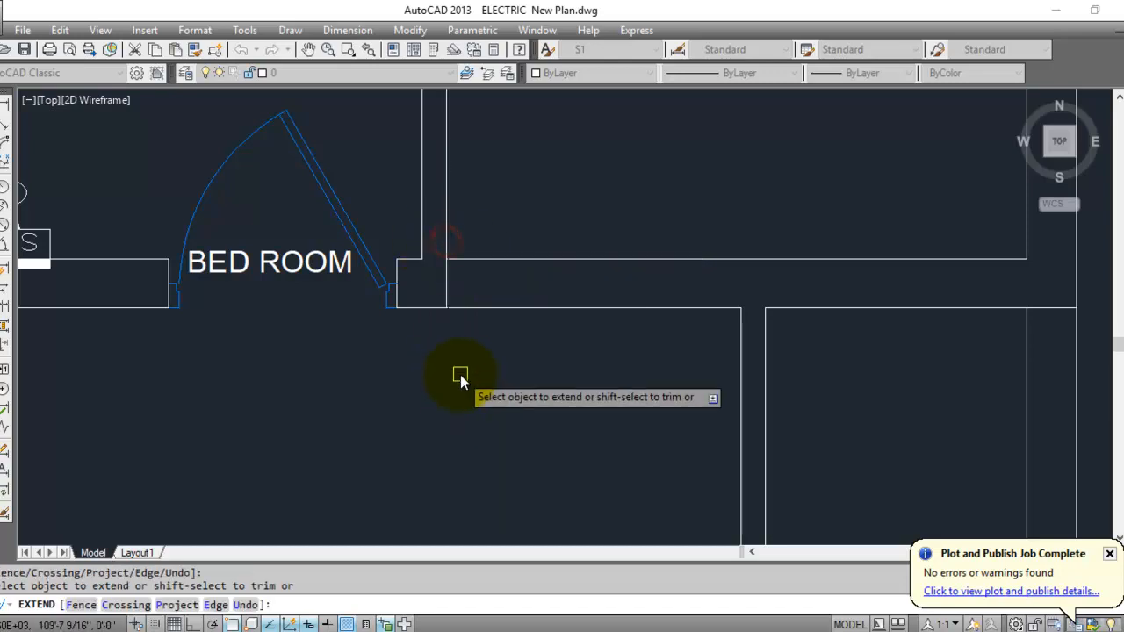
pyautogui.press('Escape')
pyautogui.press('Escape')
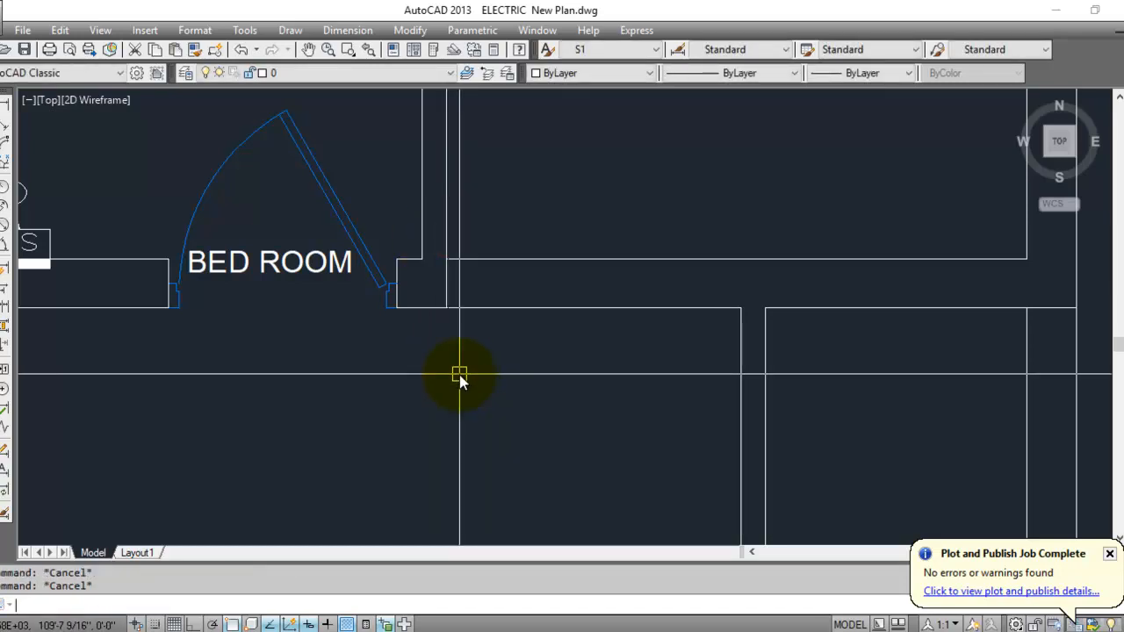
# Offset the extended vertical wall line by 4.5 inches into the adjoining room.
pyautogui.press('Return')
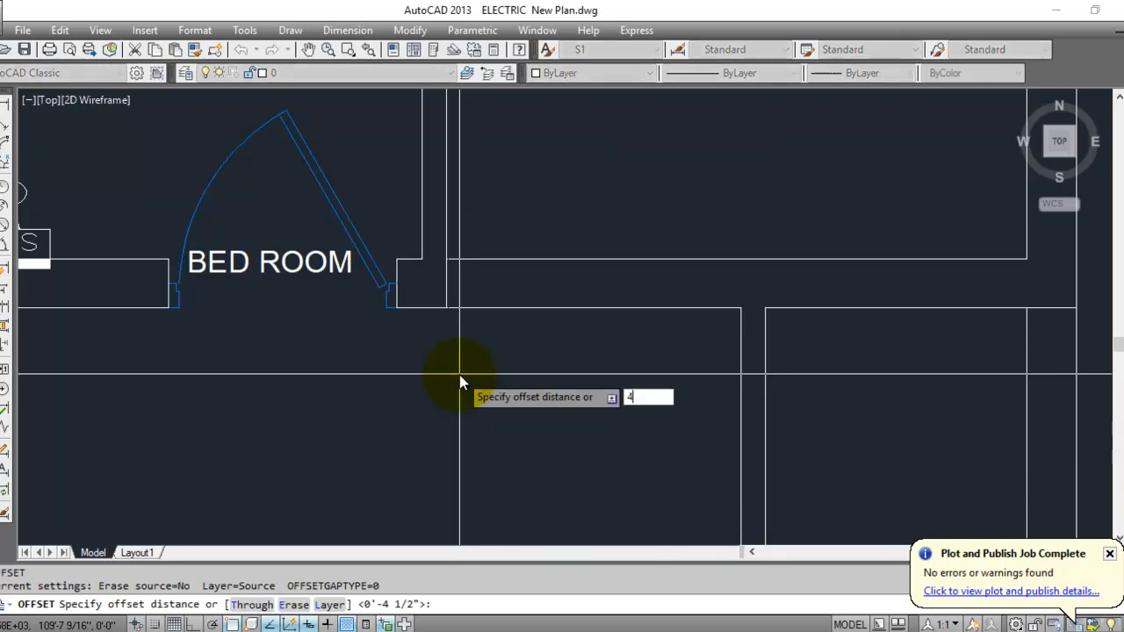
pyautogui.write('4.5')
pyautogui.press('Return')
pyautogui.click(444, 281)
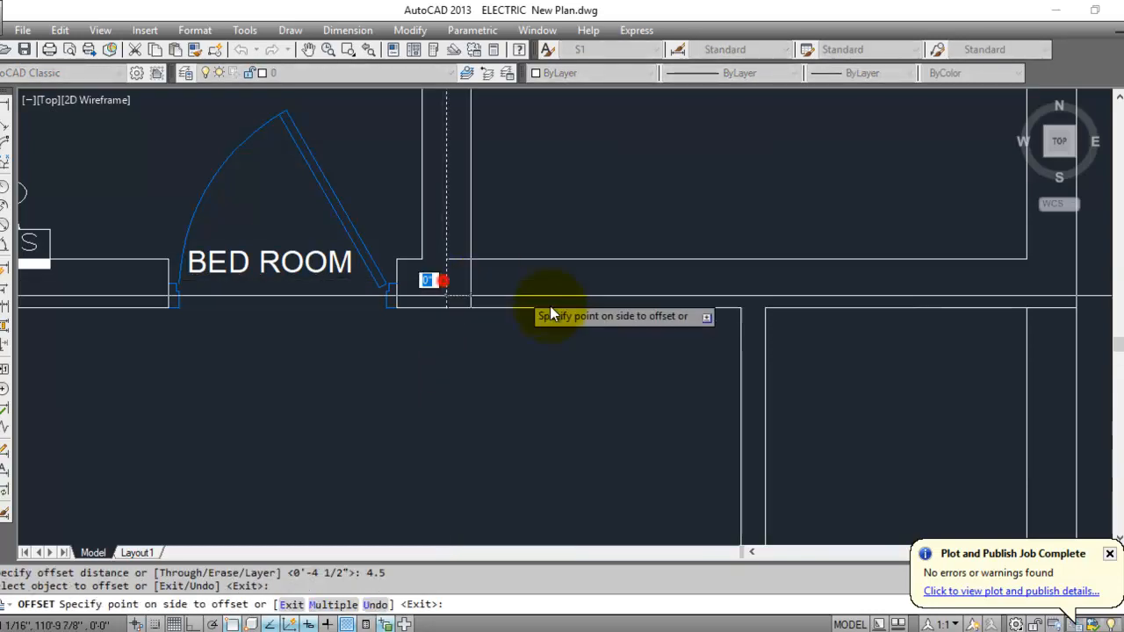
pyautogui.click(550, 305)
pyautogui.press('Escape')
# Try to trim both horizontal wall lines on the adjoining room's side of the offset line.
pyautogui.write('tr')
pyautogui.press('Return')
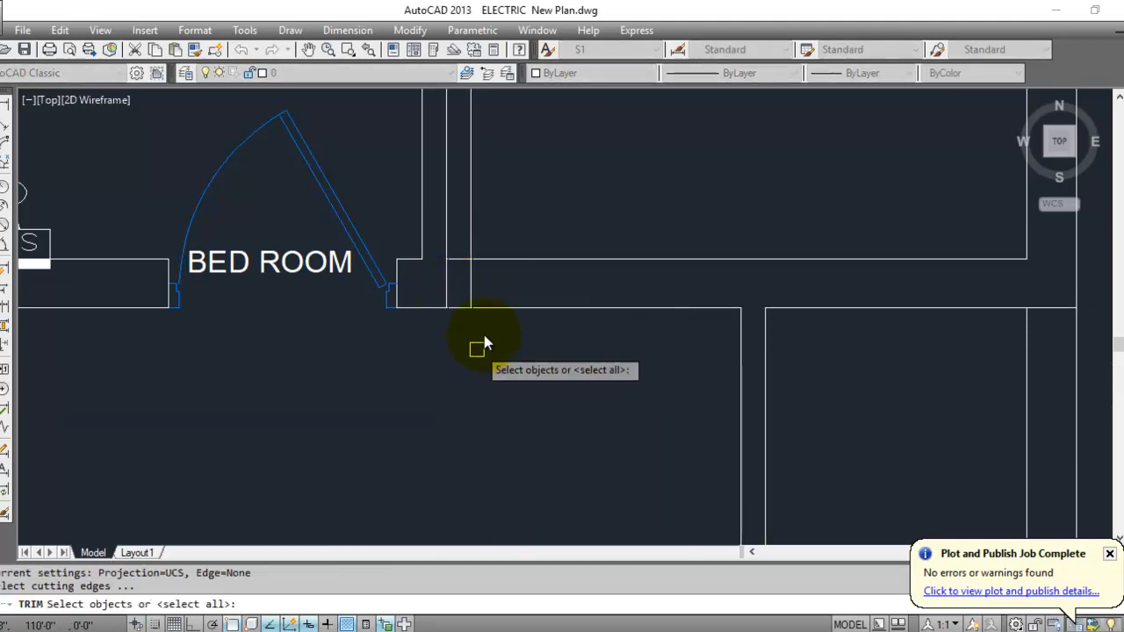
pyautogui.press('Return')
pyautogui.click(501, 259)
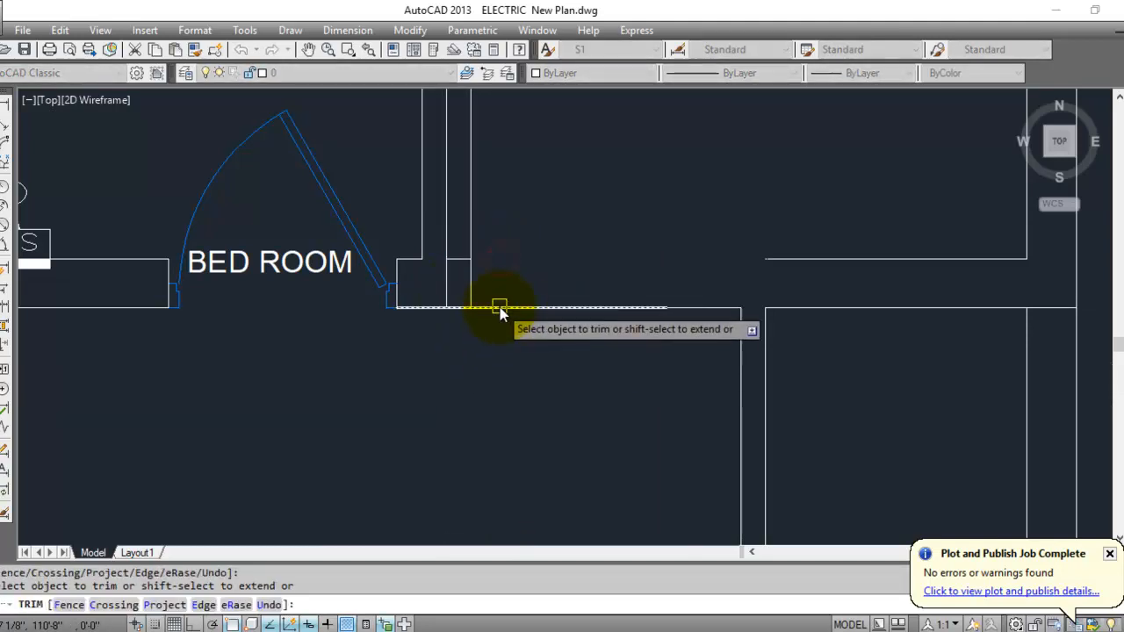
pyautogui.click(499, 307)
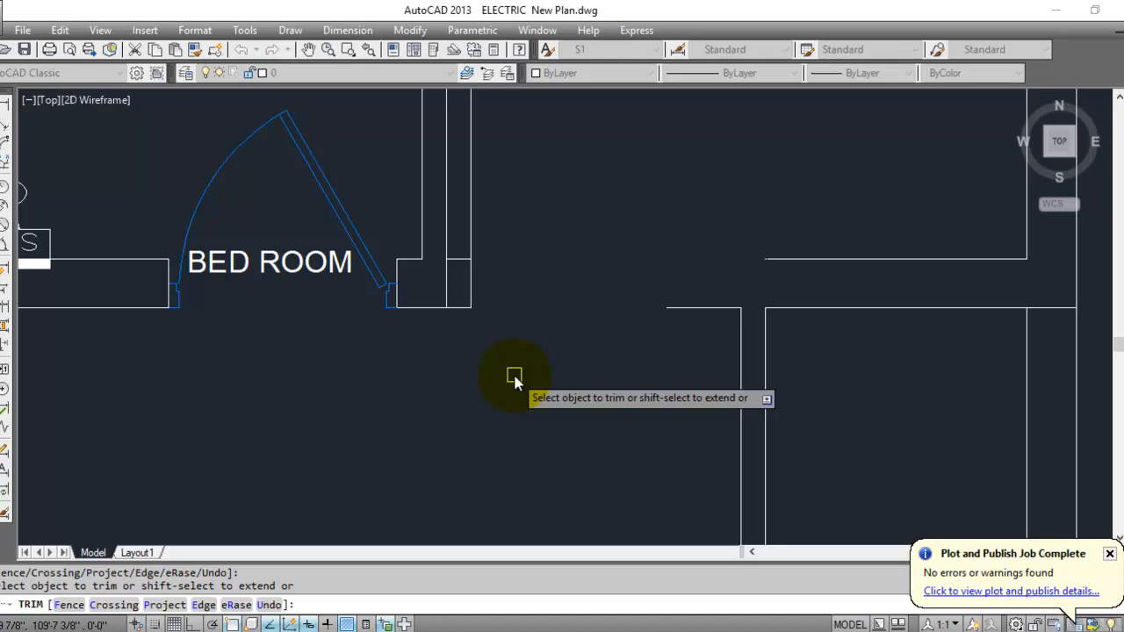
# Undo the trims of the two horizontal wall lines and the 4.5-inch offset.
pyautogui.press('Return')
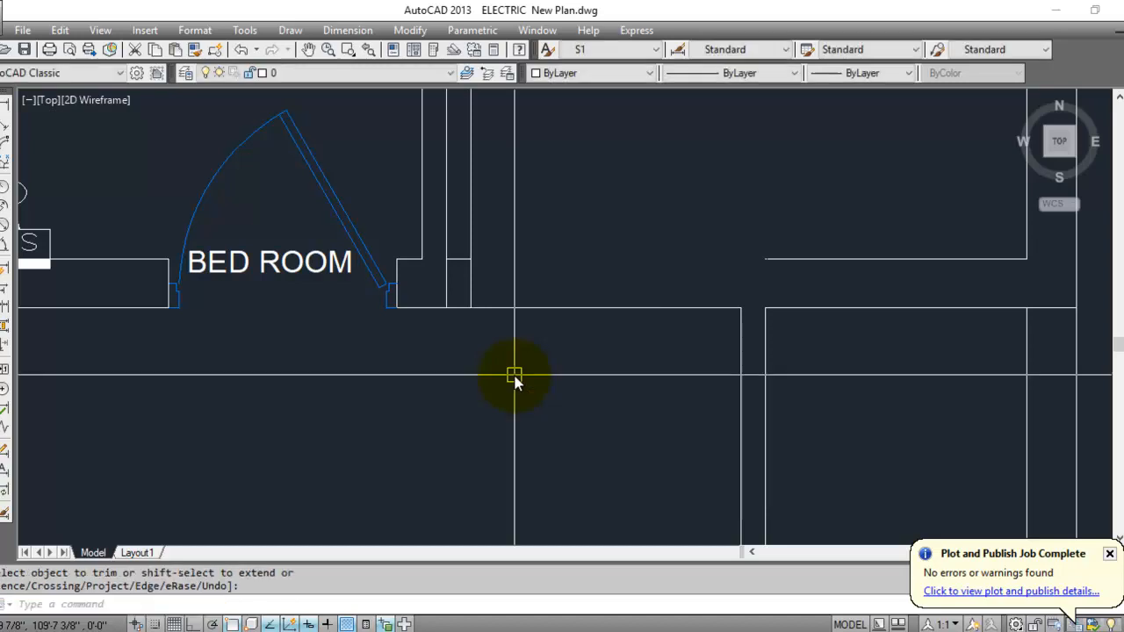
pyautogui.press('Return')
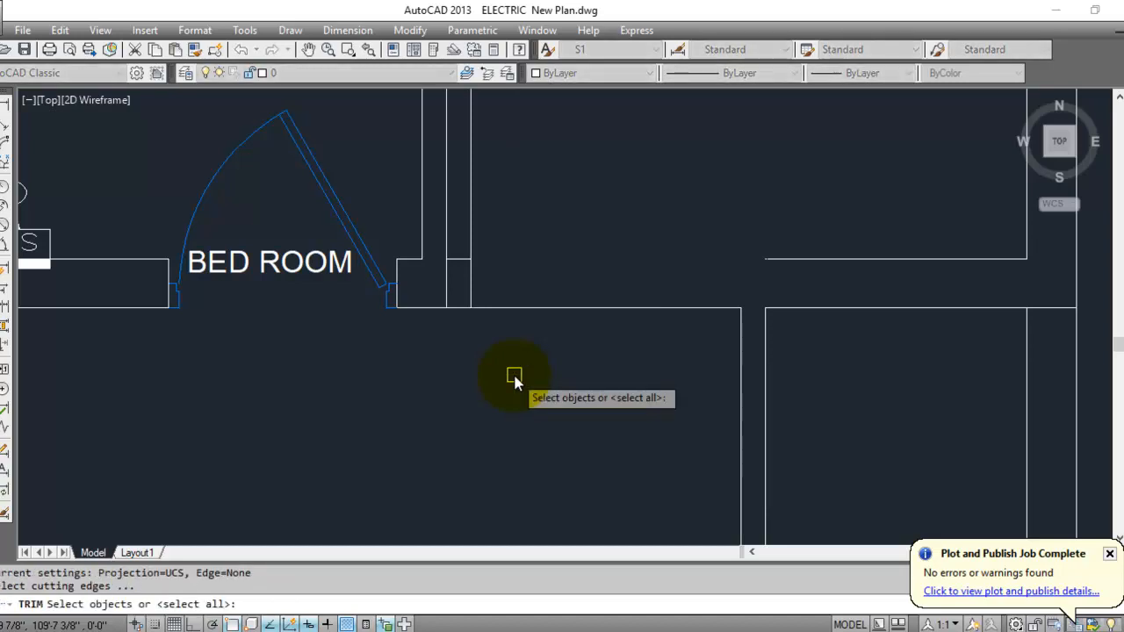
pyautogui.press('Escape')
pyautogui.press('Return')
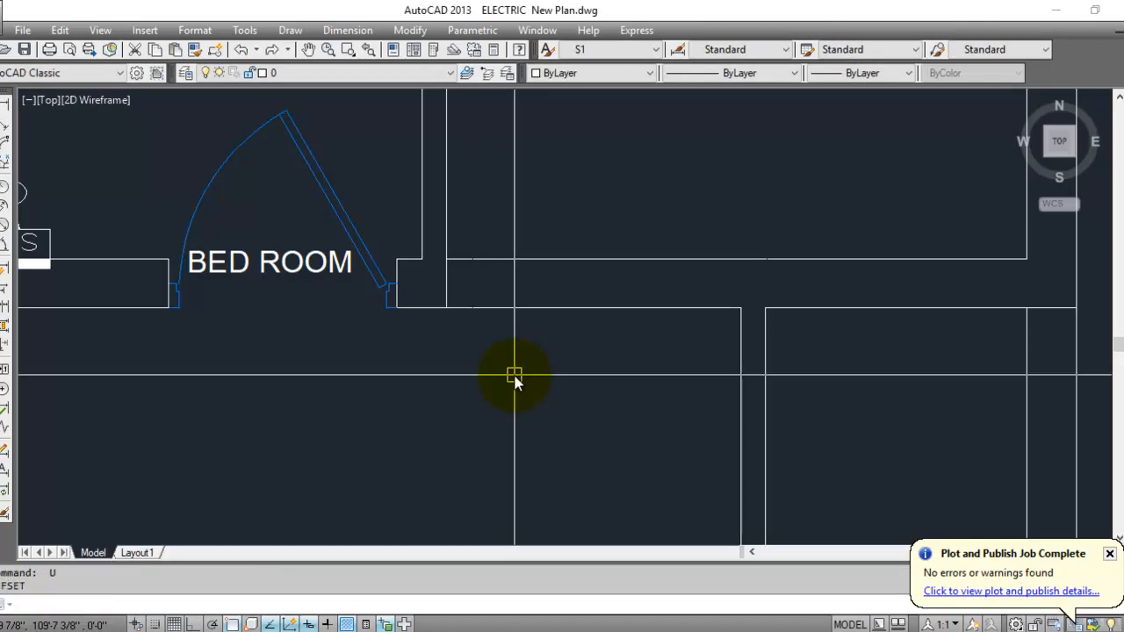
# Offset the adjoining room's extended vertical wall line by 4.5 inches, away from the bedroom door.
pyautogui.write('o')
pyautogui.press('Return')
pyautogui.write('4')
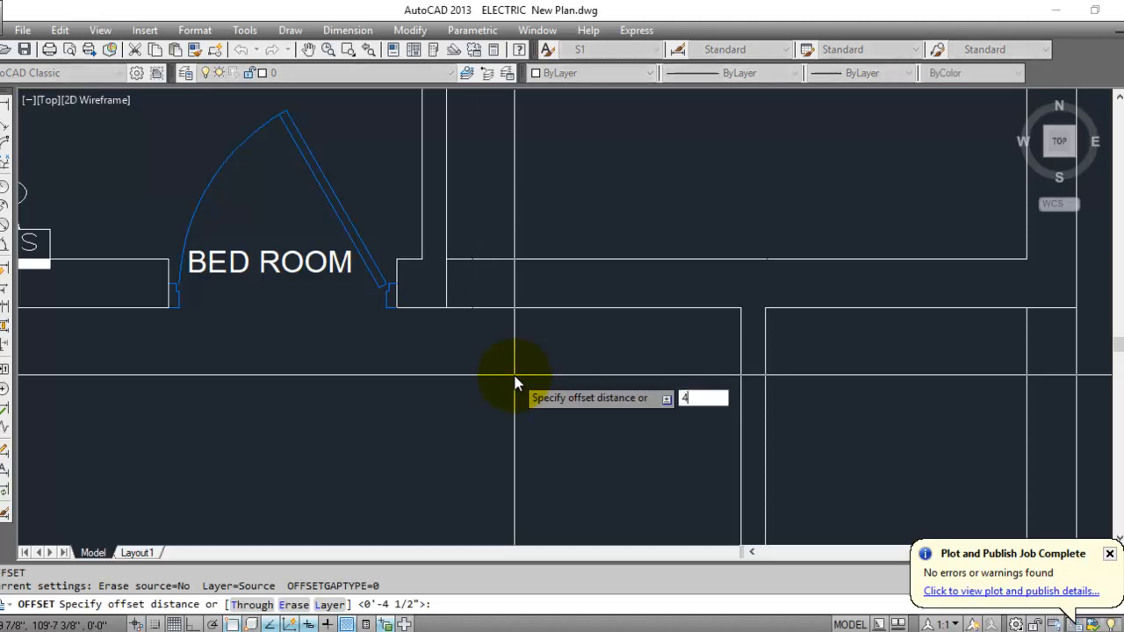
pyautogui.write('.5')
pyautogui.press('Return')
pyautogui.click(449, 278)
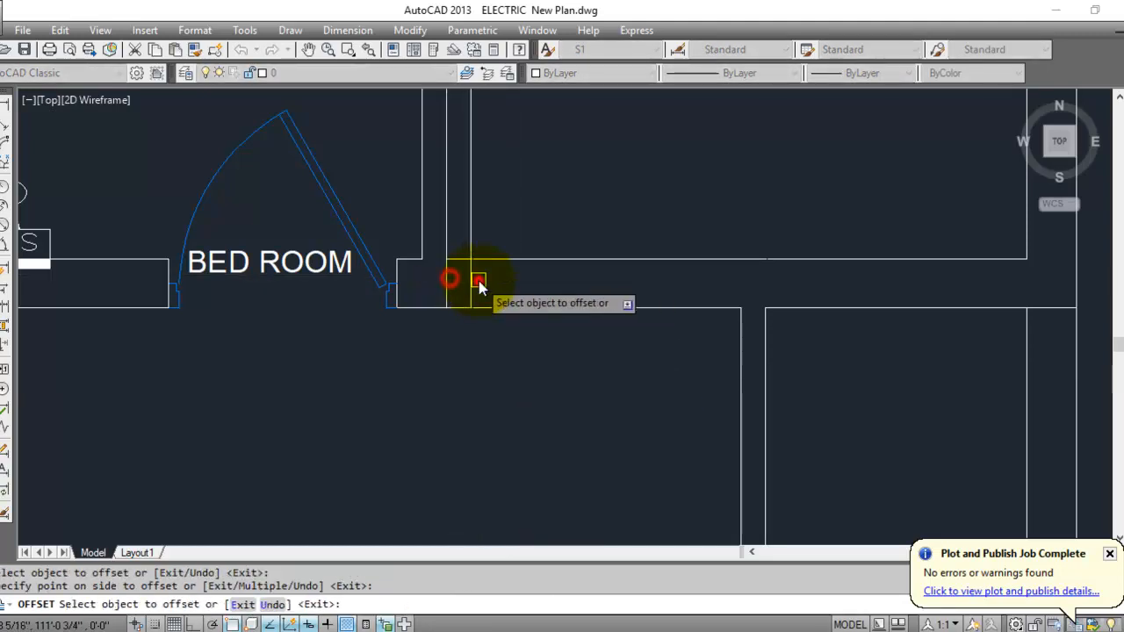
pyautogui.click(479, 281)
pyautogui.press('Escape')
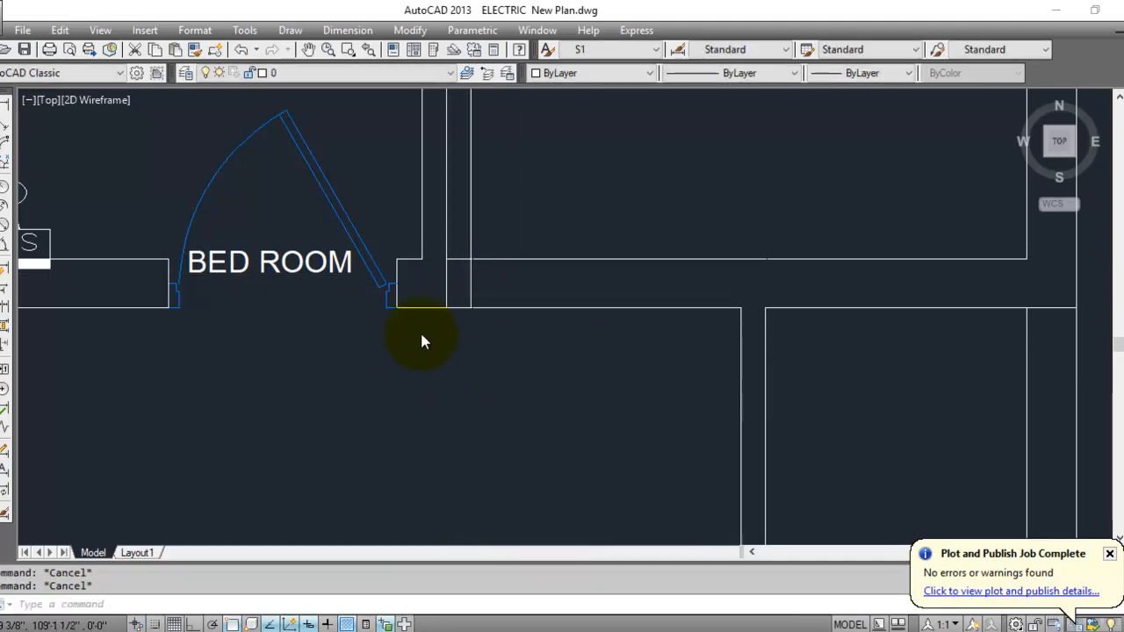
# Trim the original vertical wall line between the upper and lower horizontal wall lines beside the bedroom door.
pyautogui.write('tr')
pyautogui.press('Return')
pyautogui.press('Return')
pyautogui.click(447, 283)
pyautogui.press('Escape')
pyautogui.press('Escape')
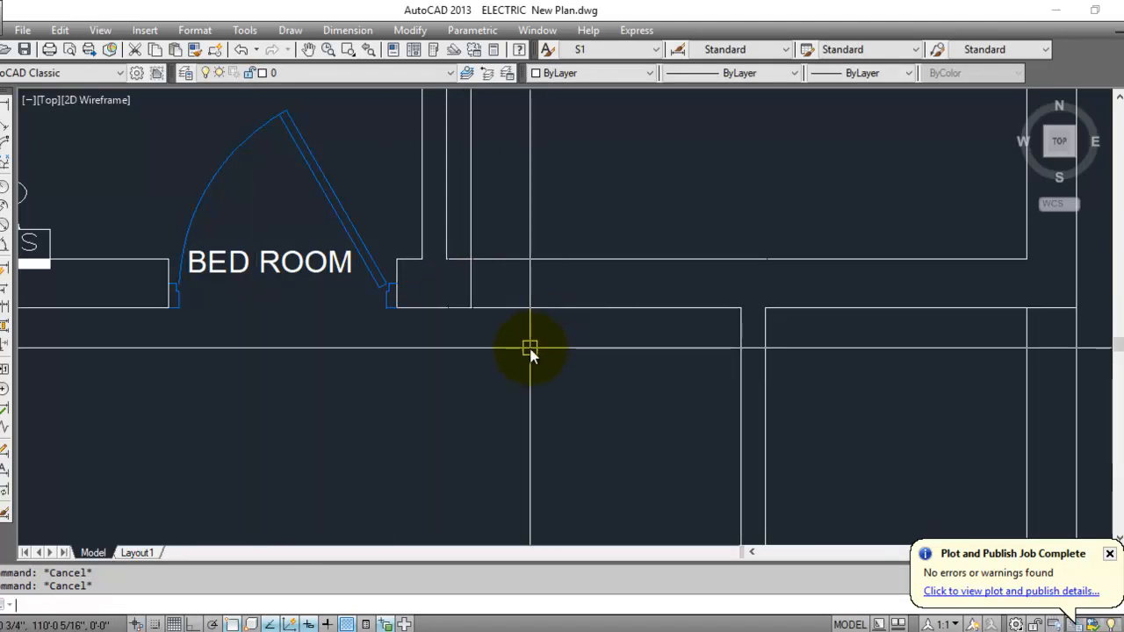
# Trim the lower horizontal wall line on the adjoining room's side of the offset line to open the doorway.
pyautogui.write('tr')
pyautogui.press('Return')
pyautogui.press('Return')
pyautogui.click(520, 309)
pyautogui.press('Escape')
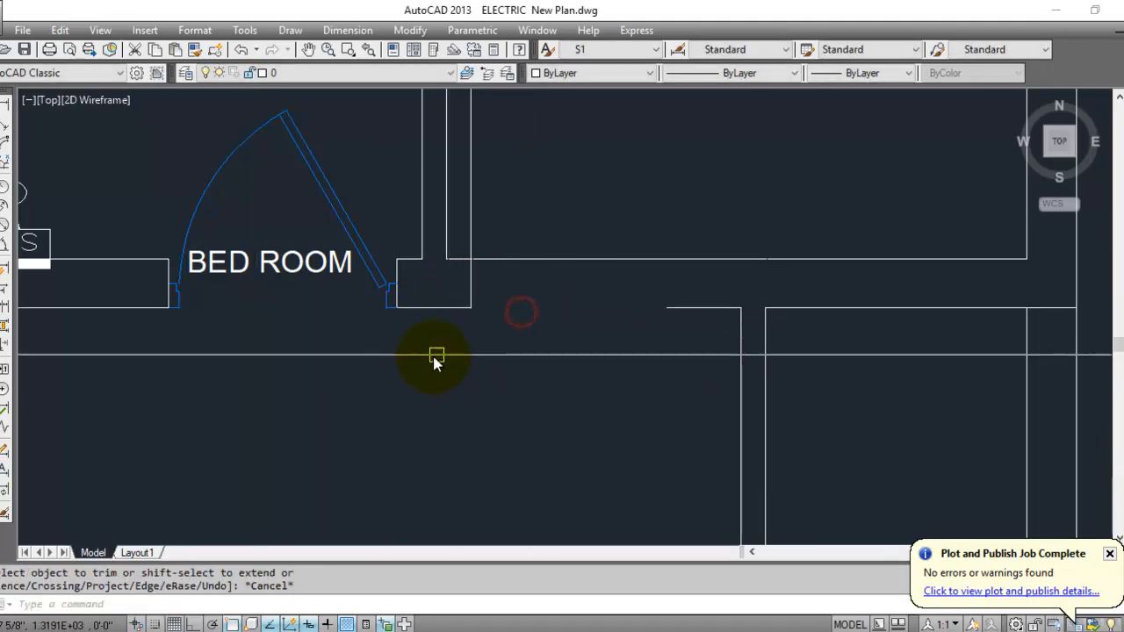
pyautogui.press('Escape')
pyautogui.press('Escape')
# Mirror the bedroom door into the adjoining room about a vertical axis through the wall stub's midpoint, keeping the original door.
pyautogui.write('mi')
pyautogui.press('Return')
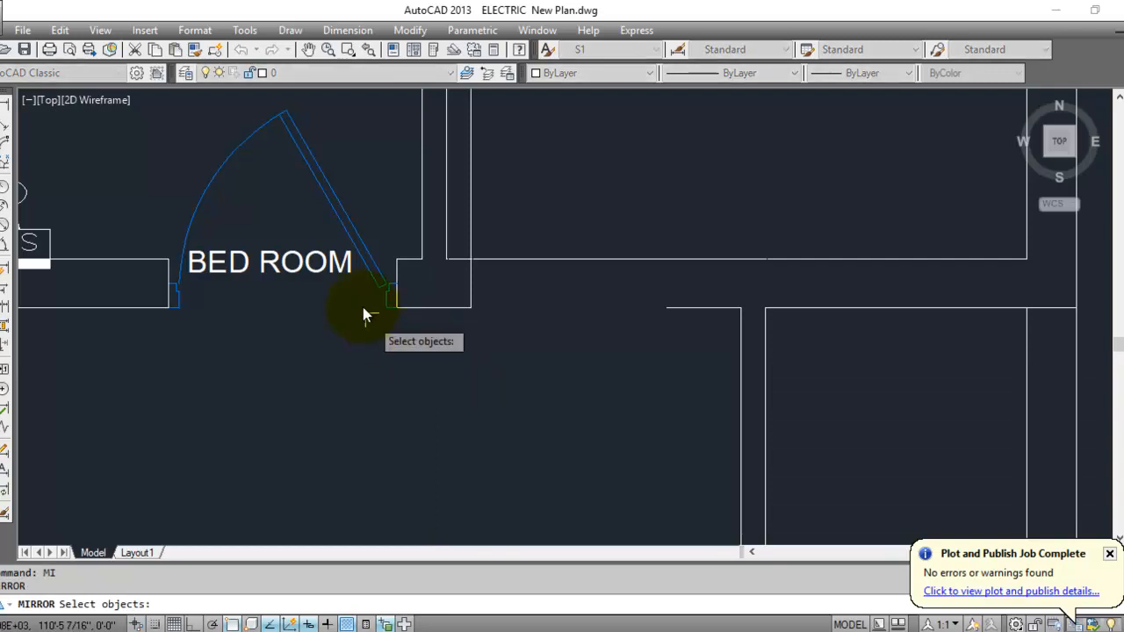
pyautogui.press('Return')
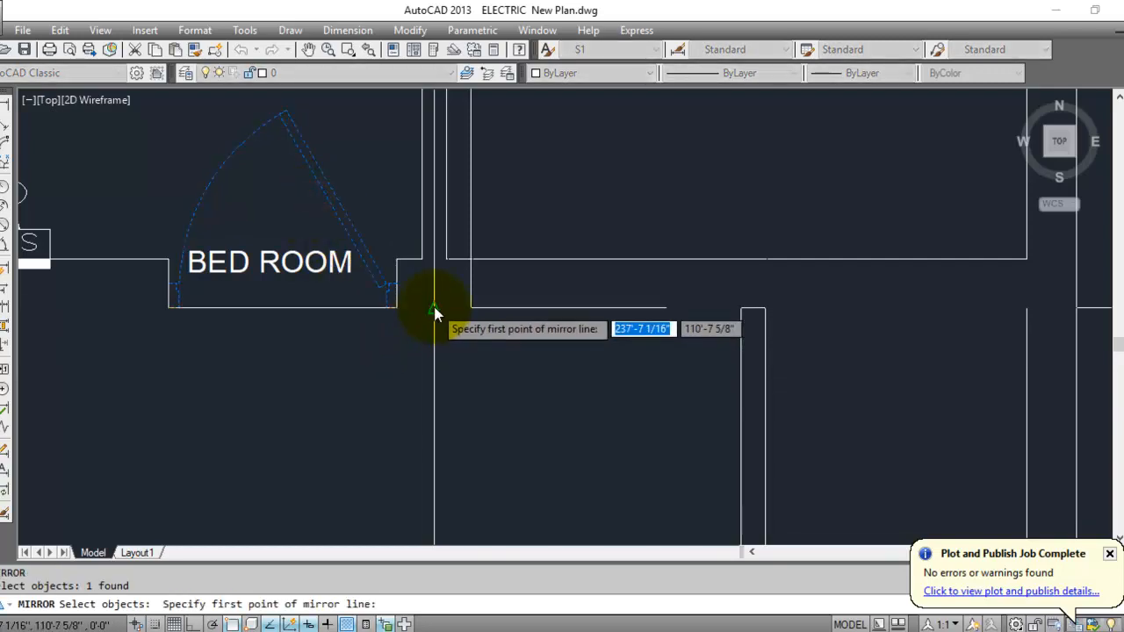
pyautogui.click(434, 308)
pyautogui.click(436, 435)
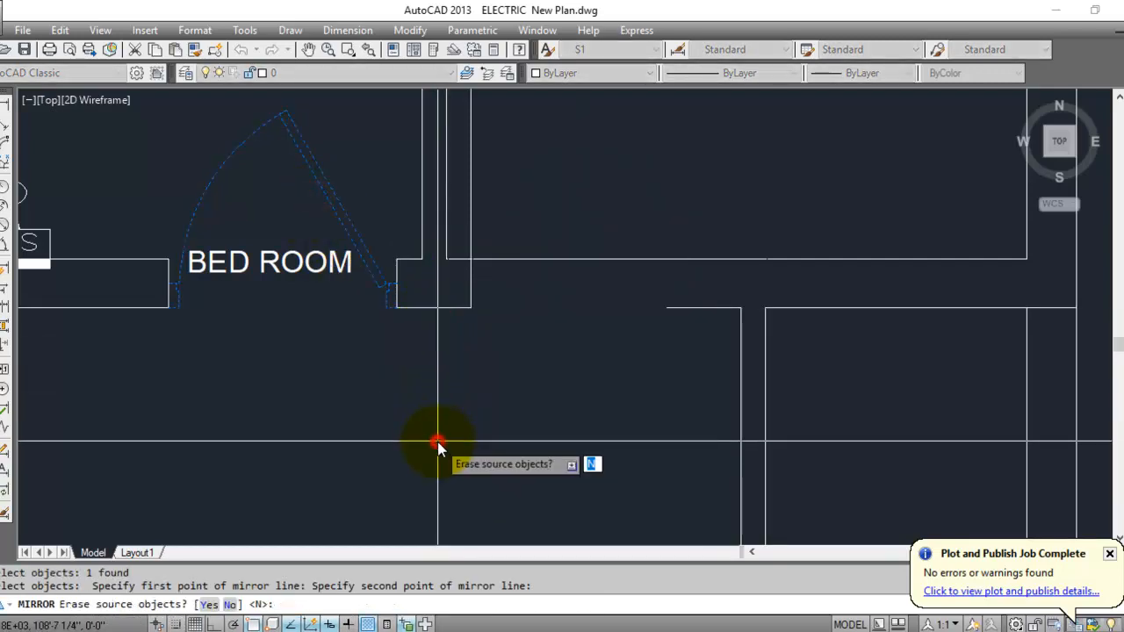
pyautogui.press('Return')
pyautogui.press('Escape')
pyautogui.press('Escape')
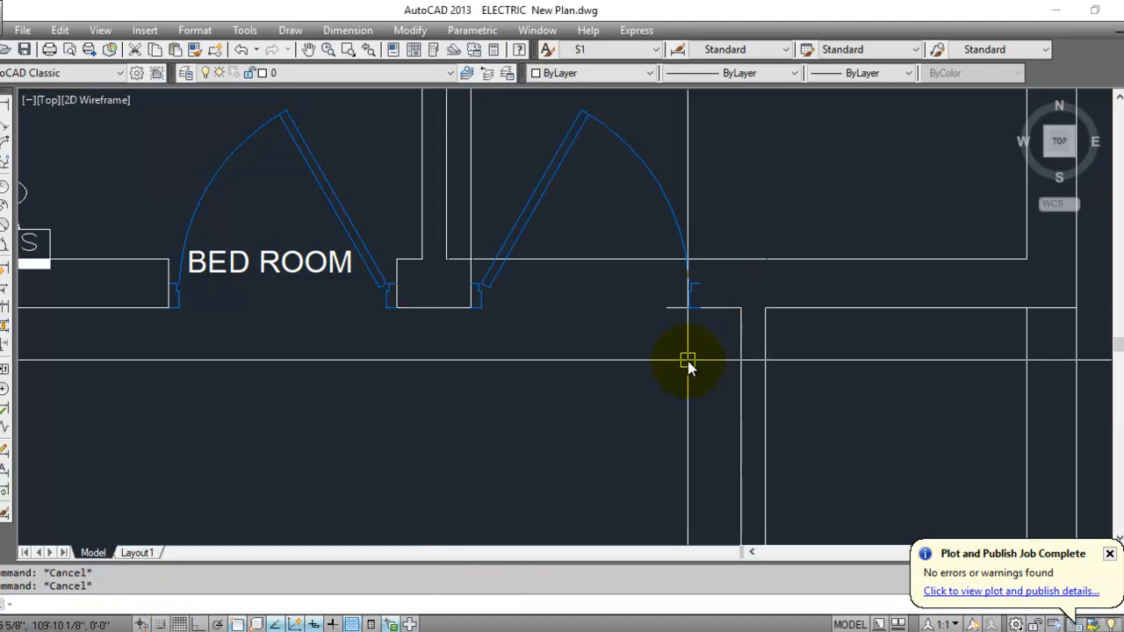
# Draw a vertical jamb line beside the mirrored door's far frame, from the lower to the upper wall line.
pyautogui.write('l')
pyautogui.press('Return')
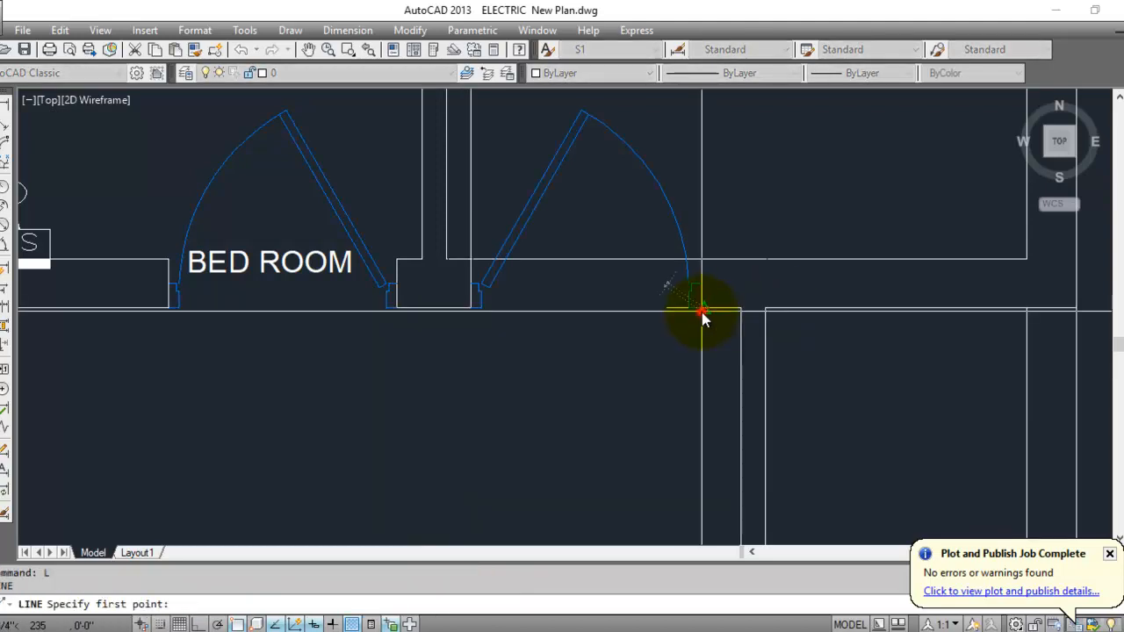
pyautogui.click(701, 312)
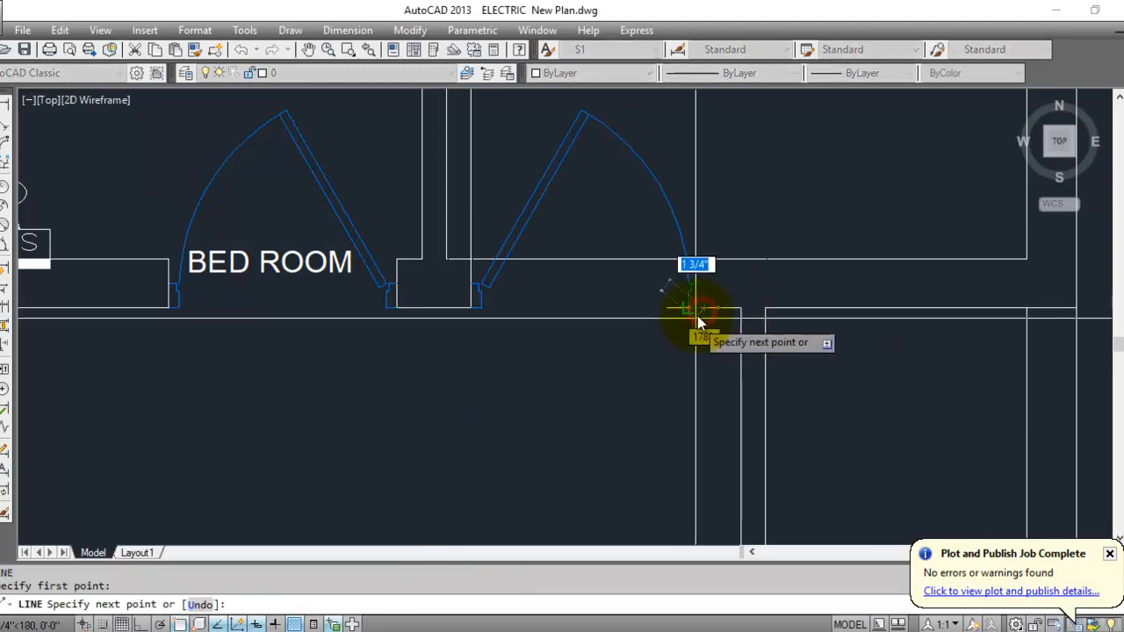
pyautogui.click(706, 258)
pyautogui.press('Escape')
pyautogui.press('Escape')
pyautogui.press('Escape')
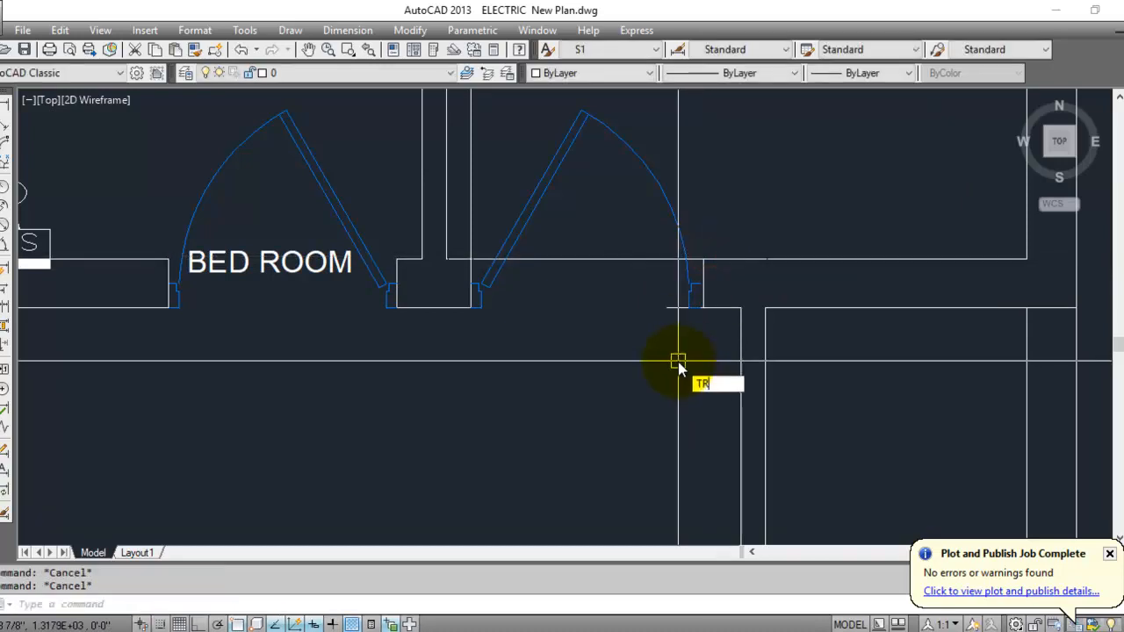
# Trim the upper wall line across the mirrored door's opening and delete the leftover piece at the door leaf.
pyautogui.press('Return')
pyautogui.press('Return')
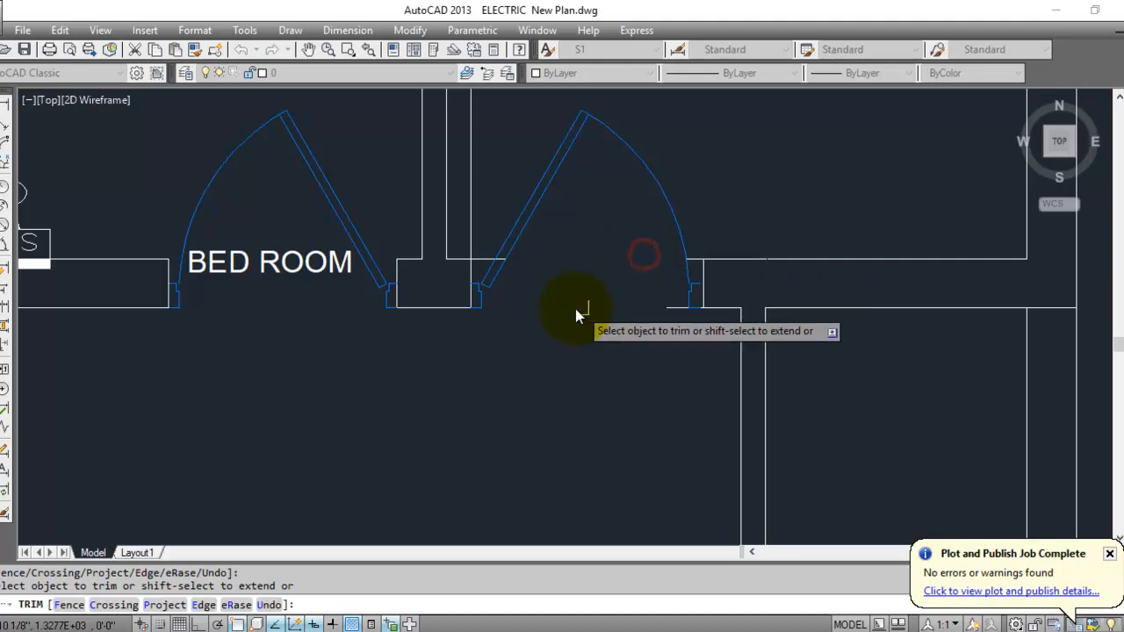
pyautogui.scroll(3, 485, 259)
pyautogui.press('Escape')
pyautogui.click(485, 239)
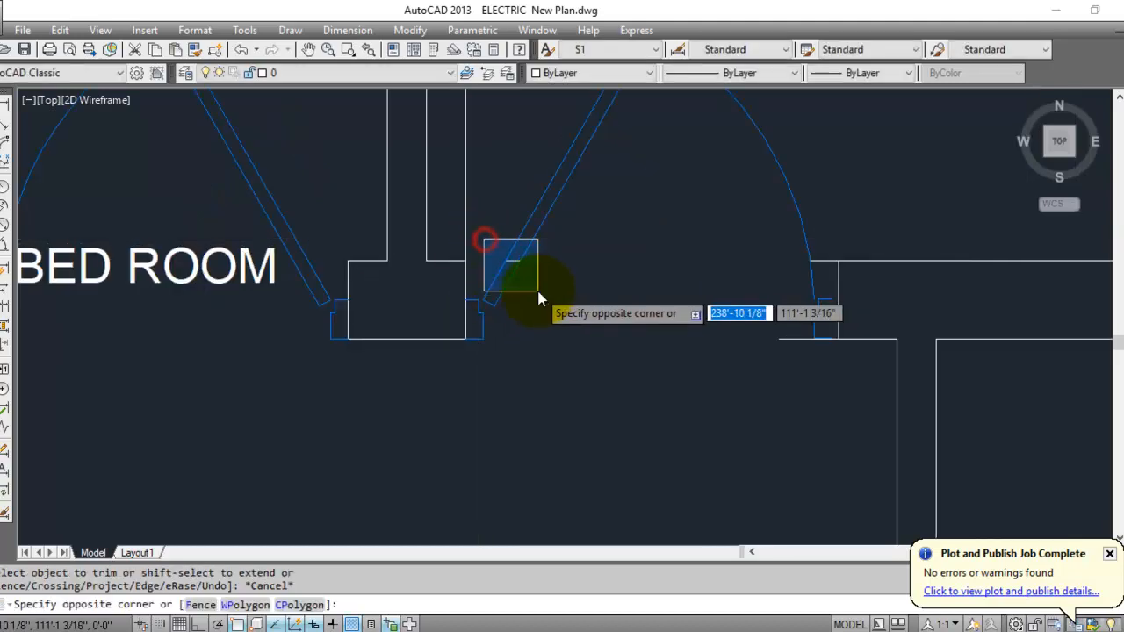
pyautogui.click(535, 291)
pyautogui.press('Delete')
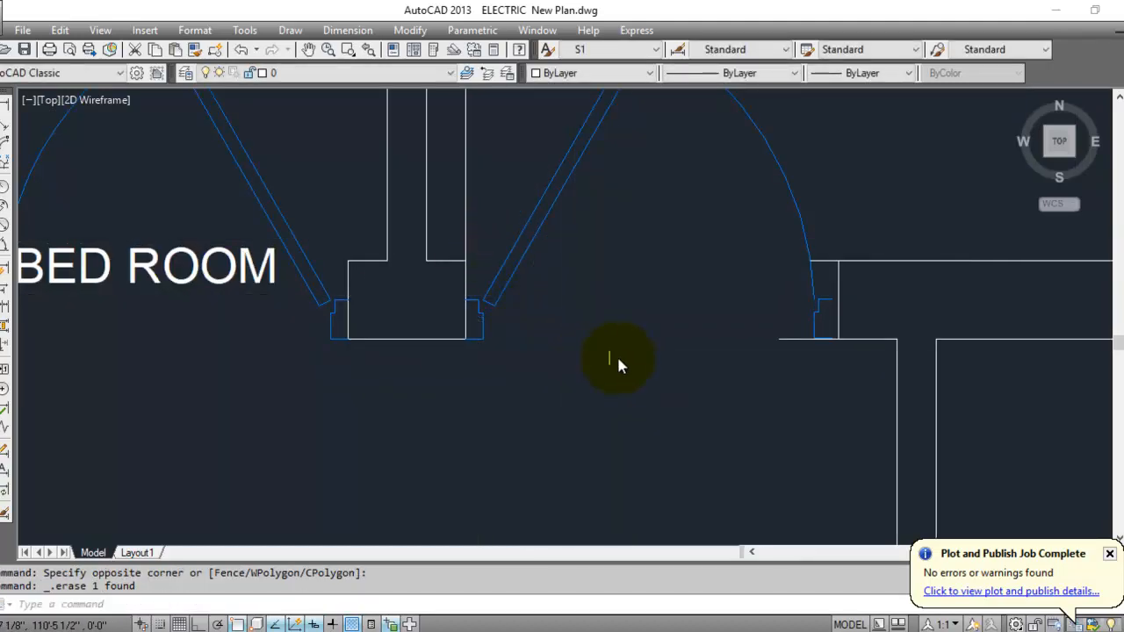
# Trim both horizontal wall line ends that project into the doorway past the new jamb line.
pyautogui.write('tr')
pyautogui.press('Return')
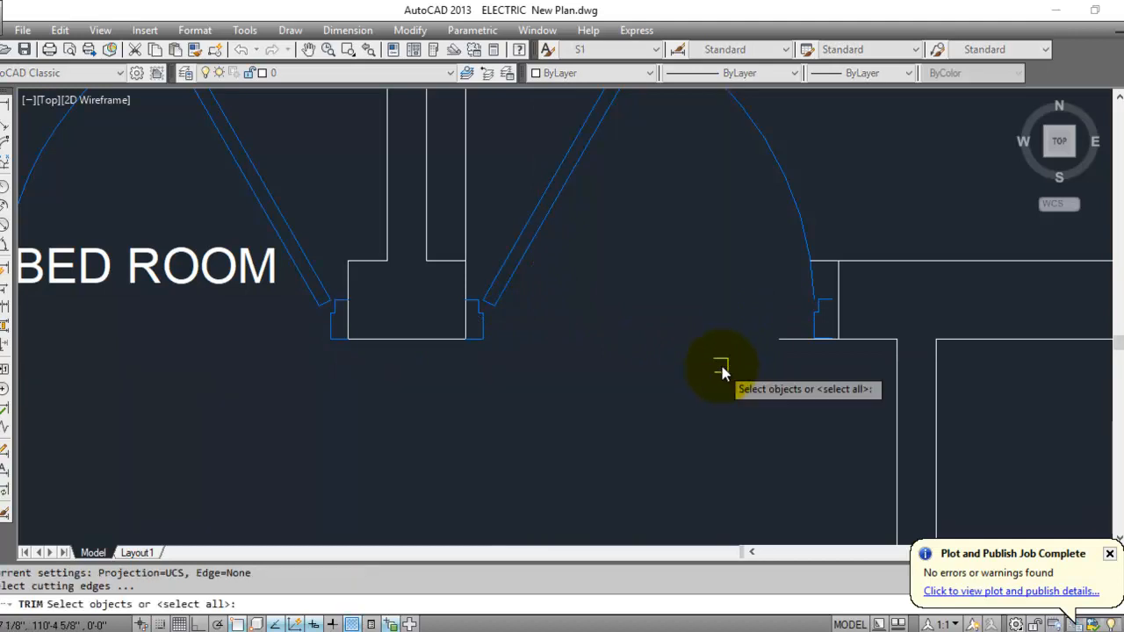
pyautogui.click(839, 283)
pyautogui.press('Return')
pyautogui.click(824, 236)
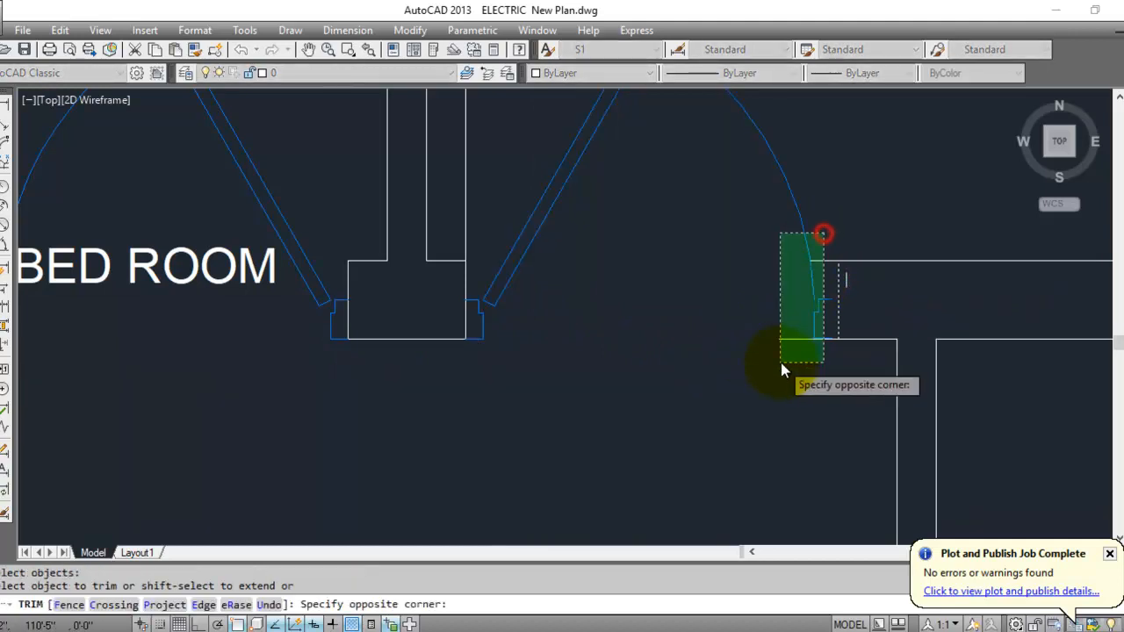
pyautogui.click(779, 360)
pyautogui.press('Escape')
# Move the jamb line sideways to line up with the outer edge of the mirrored door's frame.
pyautogui.scroll(4, 866, 296)
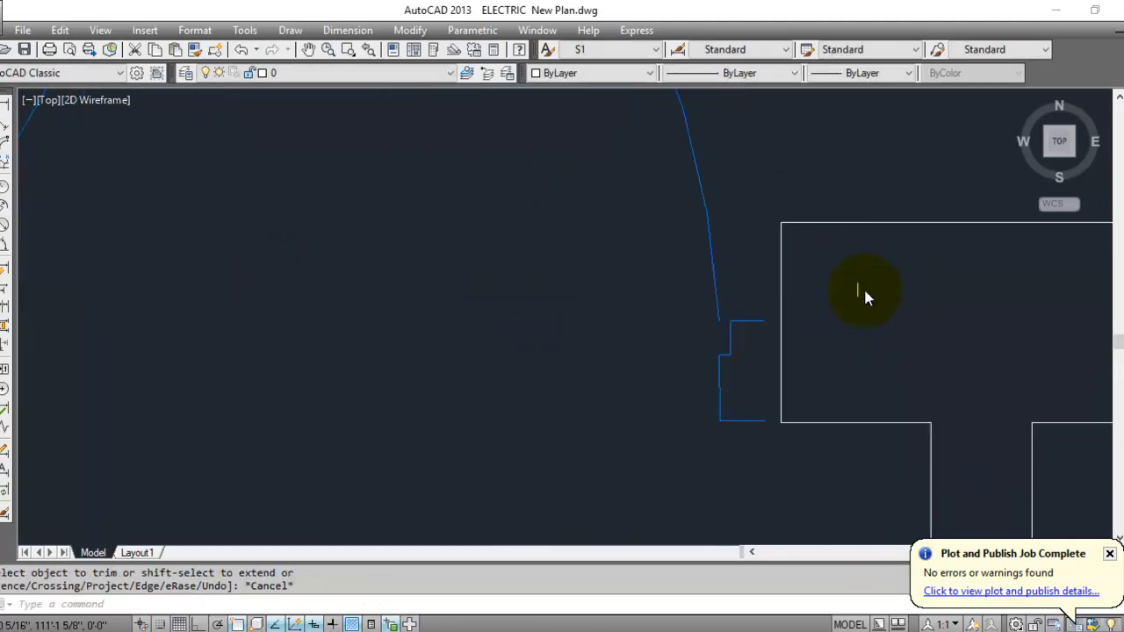
pyautogui.write('m')
pyautogui.press('Return')
pyautogui.click(781, 360)
pyautogui.scroll(3, 777, 426)
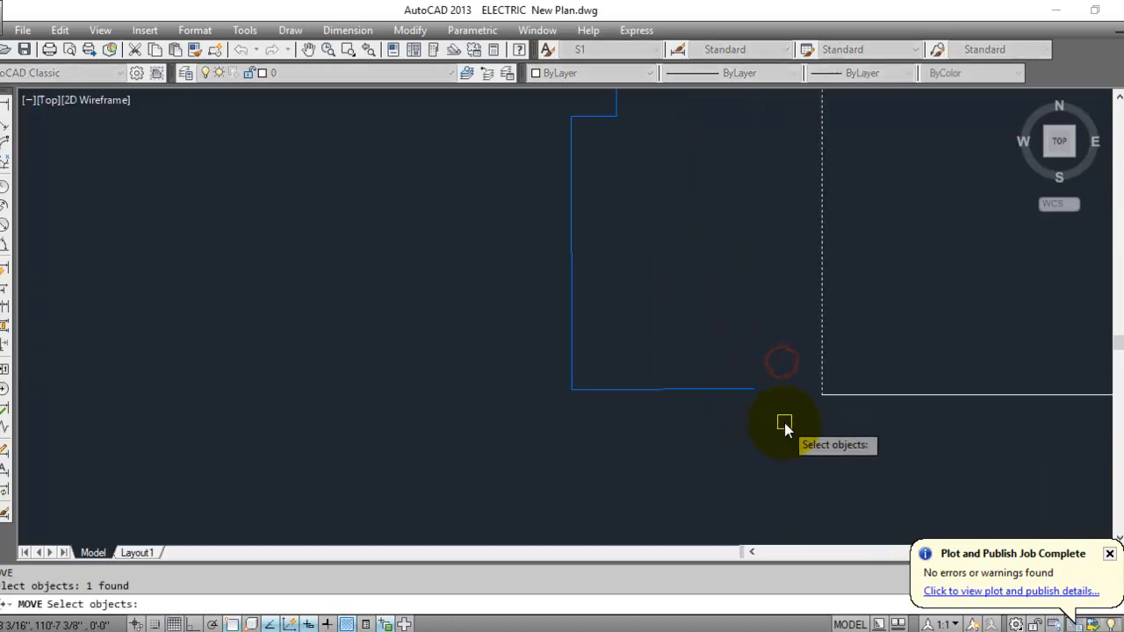
pyautogui.press('Return')
pyautogui.click(821, 392)
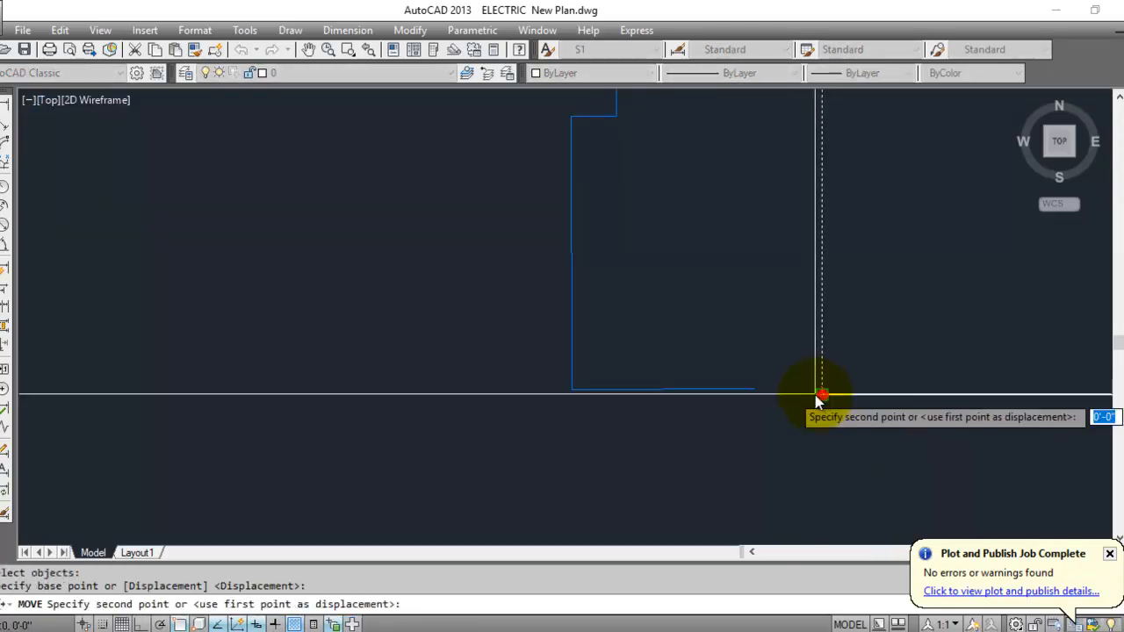
pyautogui.click(754, 410)
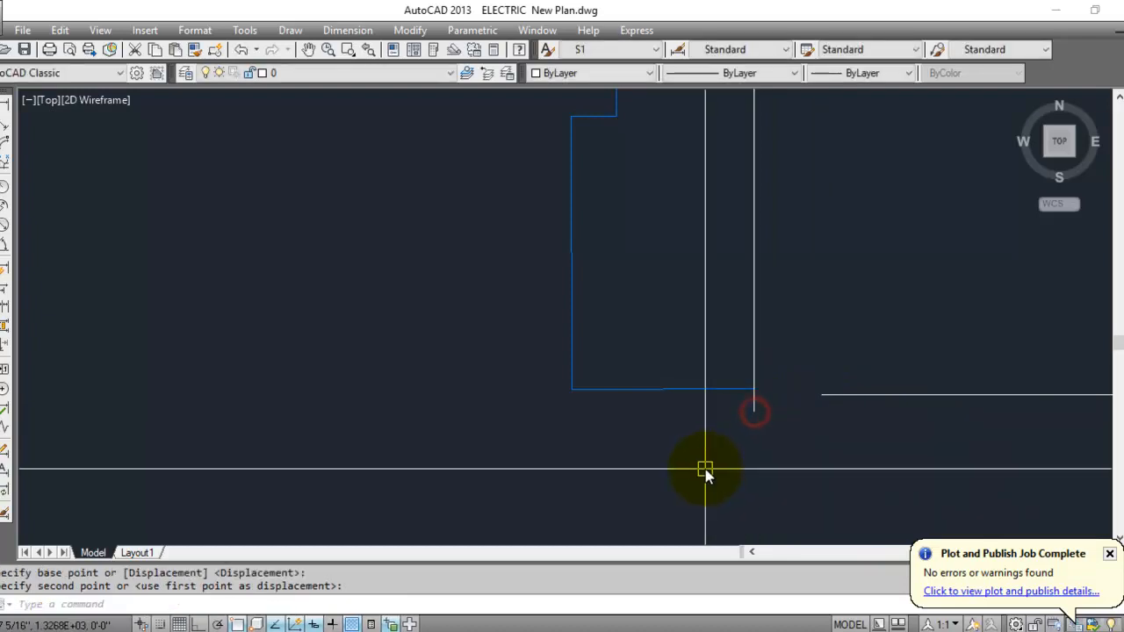
# Extend the lower horizontal wall line to the moved jamb line.
pyautogui.write('ex')
pyautogui.press('Return')
pyautogui.press('Return')
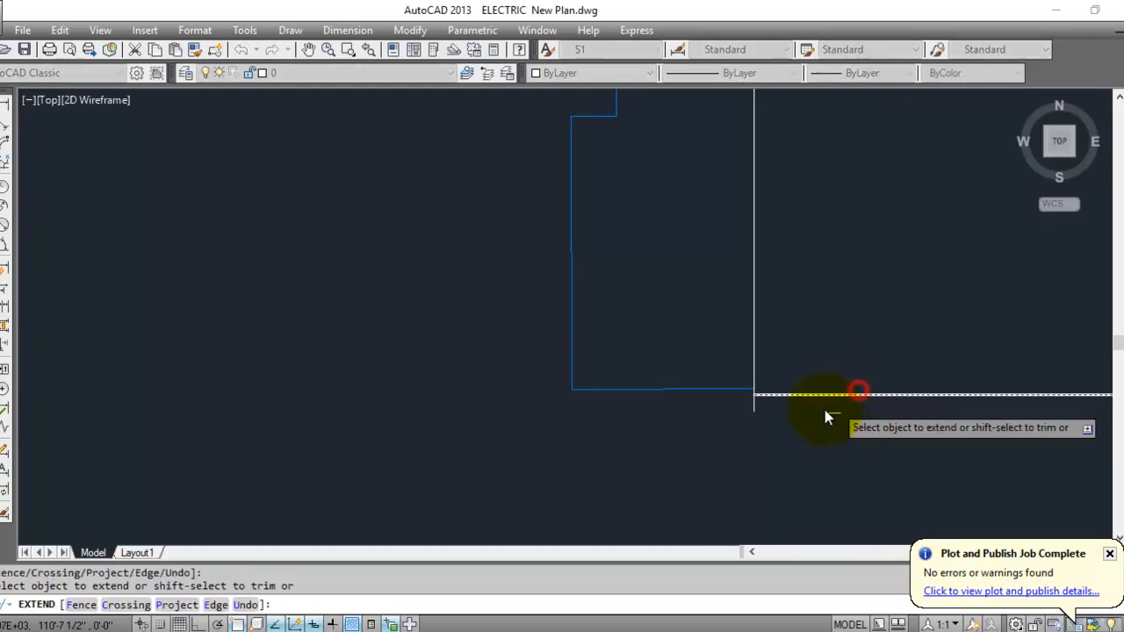
pyautogui.press('Escape')
pyautogui.press('Escape')
pyautogui.press('Escape')
# Move the jamb line up so its lower end meets the lower wall line's corner.
pyautogui.write('m')
pyautogui.press('Return')
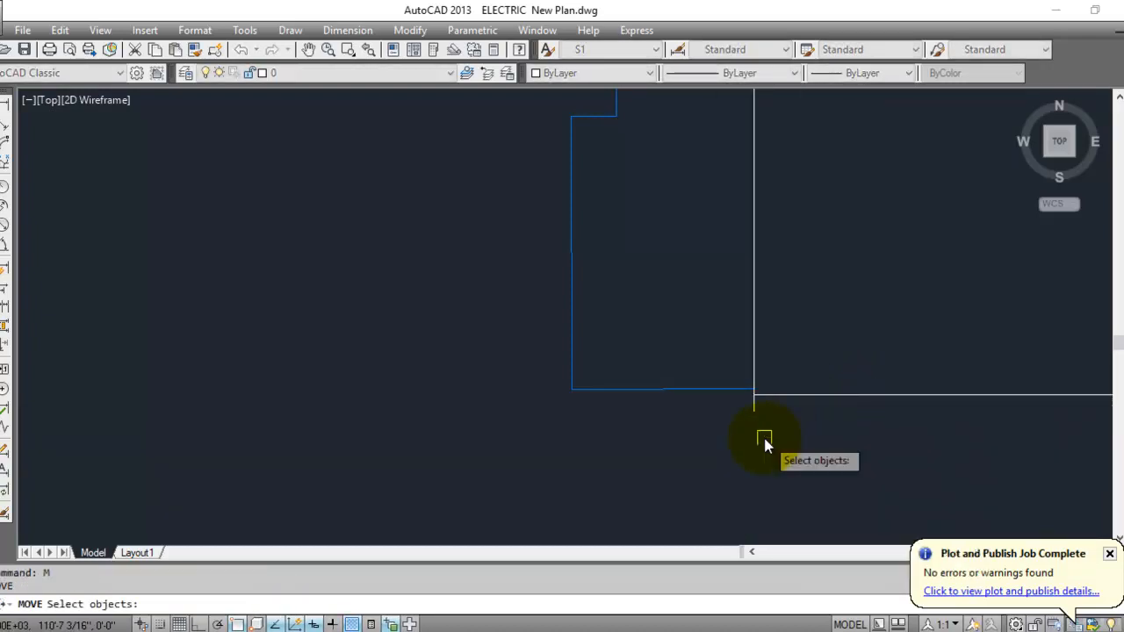
pyautogui.click(754, 409)
pyautogui.press('Return')
pyautogui.click(754, 406)
pyautogui.click(754, 396)
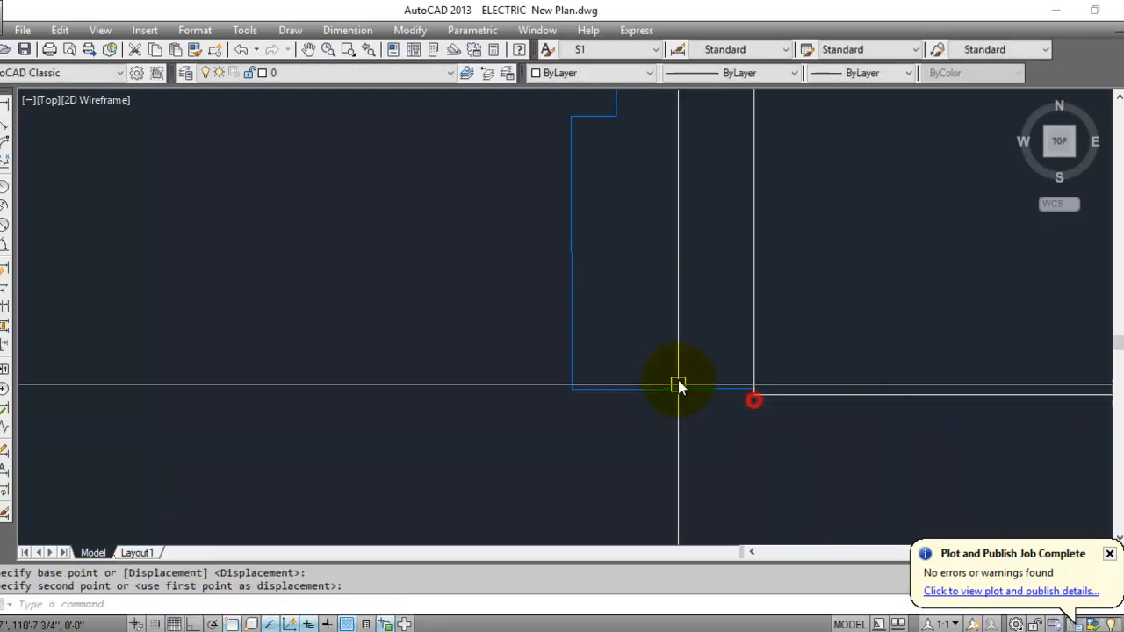
# Extend the upper horizontal wall line to the jamb line beside the mirrored door.
pyautogui.scroll(-2, 672, 384)
pyautogui.scroll(-3, 690, 387)
pyautogui.scroll(5, 712, 313)
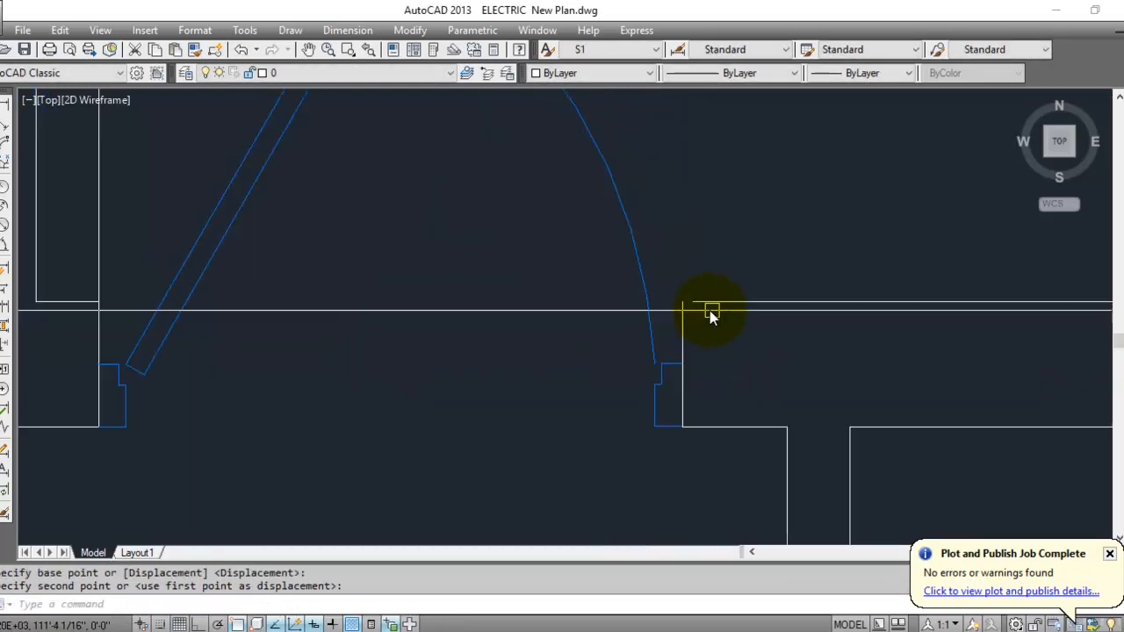
pyautogui.press('Escape')
pyautogui.press('Escape')
pyautogui.write('ex')
pyautogui.press('Return')
pyautogui.press('Return')
pyautogui.click(798, 265)
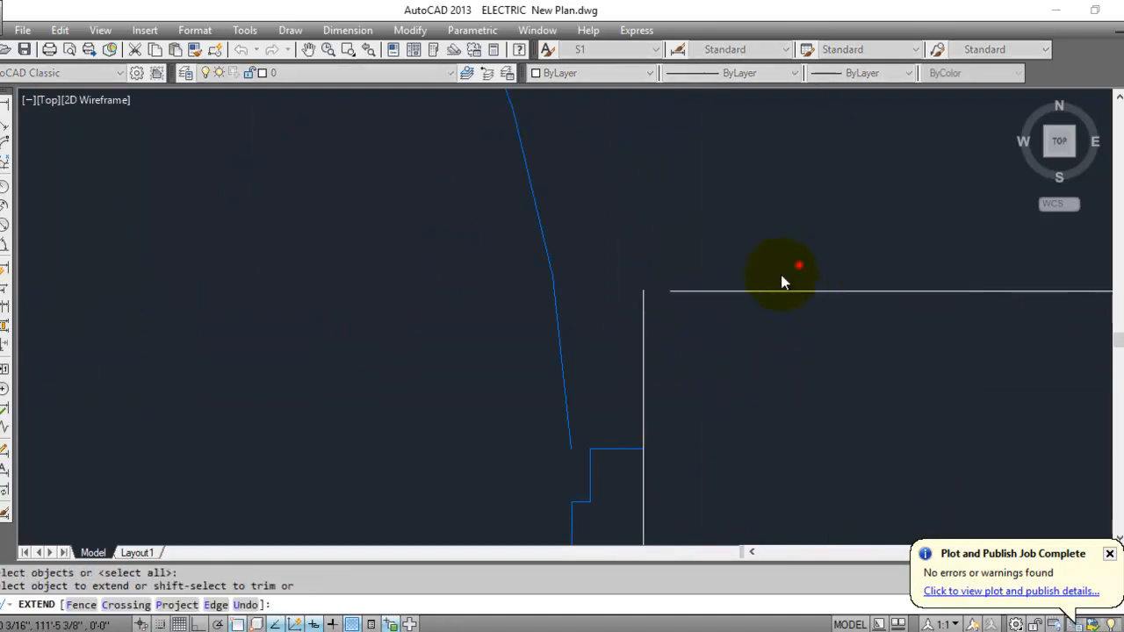
pyautogui.click(754, 312)
pyautogui.press('Escape')
# Trim the offset vertical line above the upper wall line at the stub between the two doors.
pyautogui.scroll(-6, 679, 288)
pyautogui.scroll(4, 517, 301)
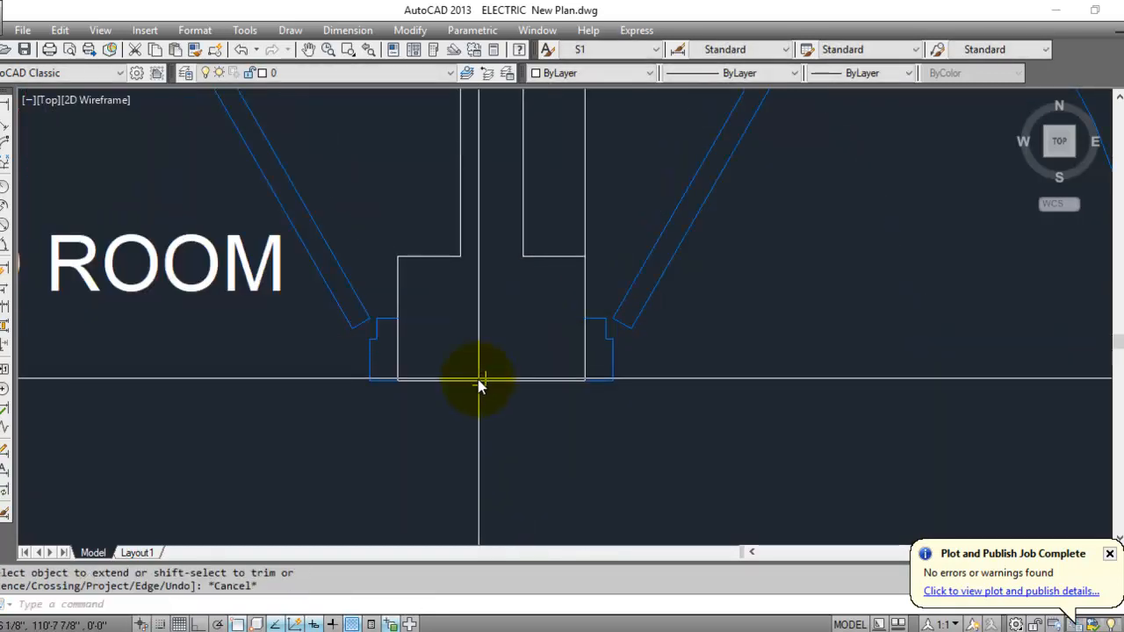
pyautogui.press('Escape')
pyautogui.press('Escape')
pyautogui.write('tr')
pyautogui.press('Return')
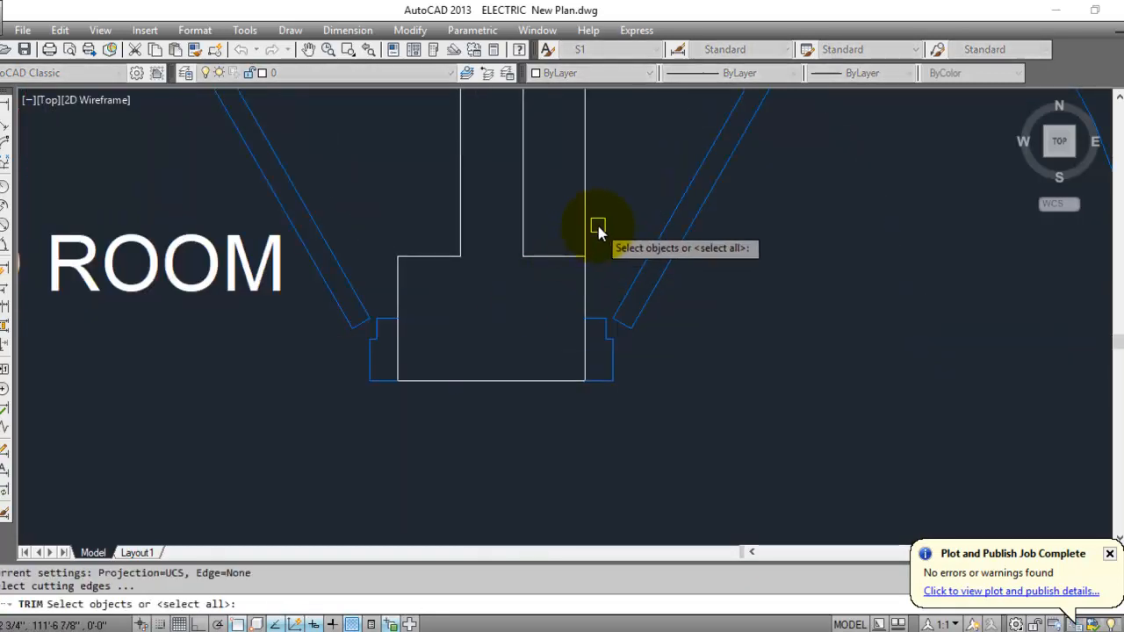
pyautogui.press('Return')
pyautogui.click(586, 227)
pyautogui.scroll(-7, 480, 371)
pyautogui.press('Escape')
pyautogui.scroll(-2, 422, 416)
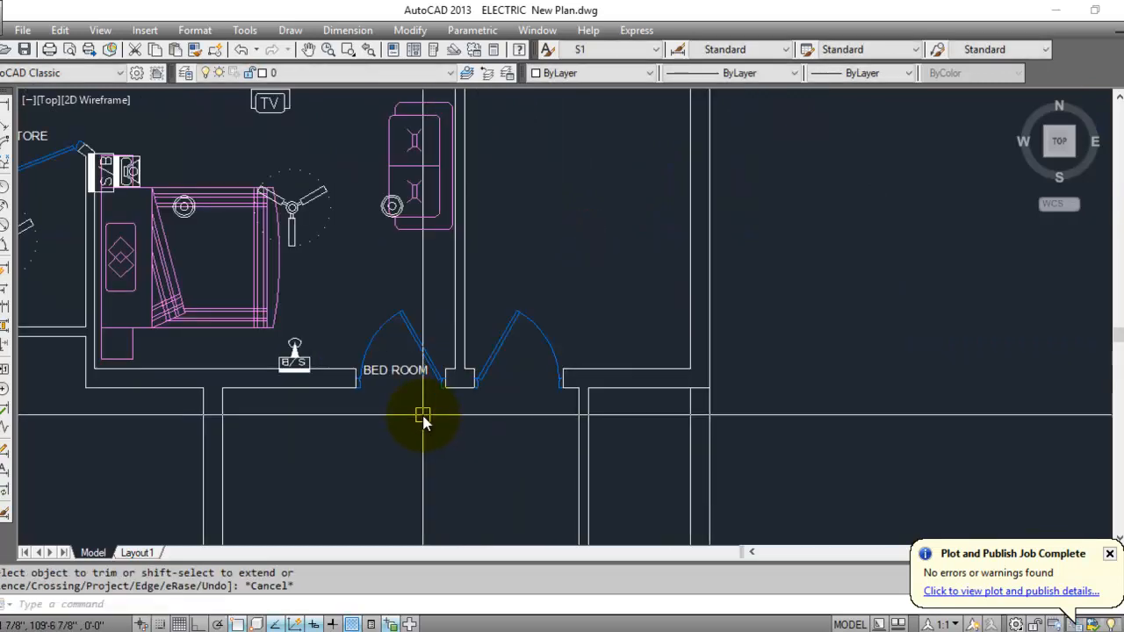
# Copy the BED ROOM label into the mirrored door's opening in the adjoining room.
pyautogui.scroll(2, 508, 378)
pyautogui.scroll(4, 345, 393)
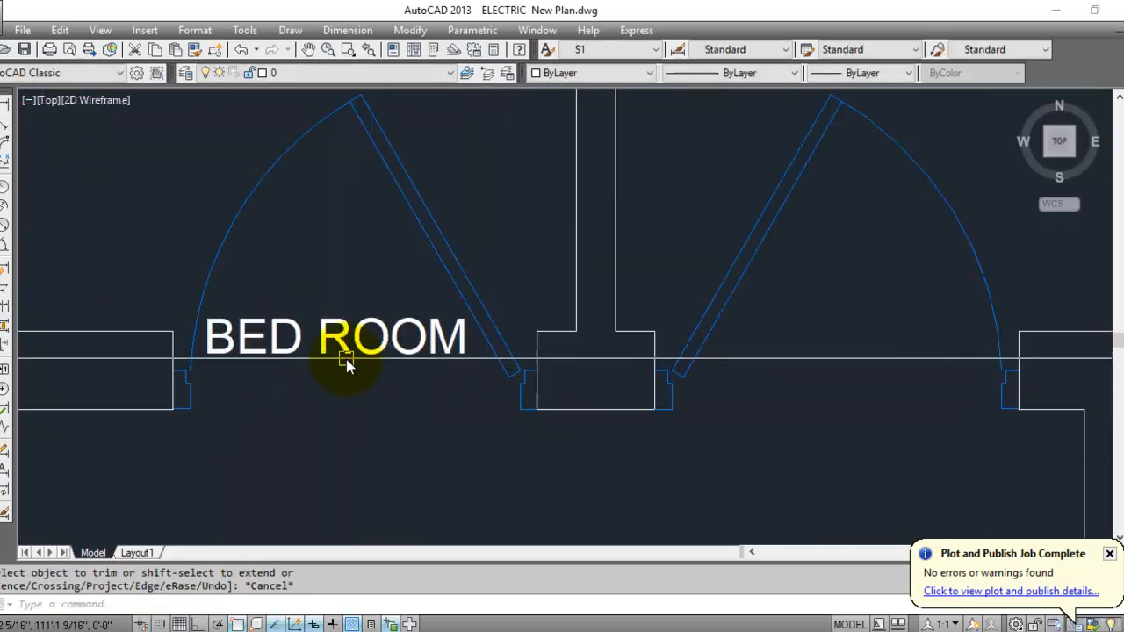
pyautogui.click(343, 344)
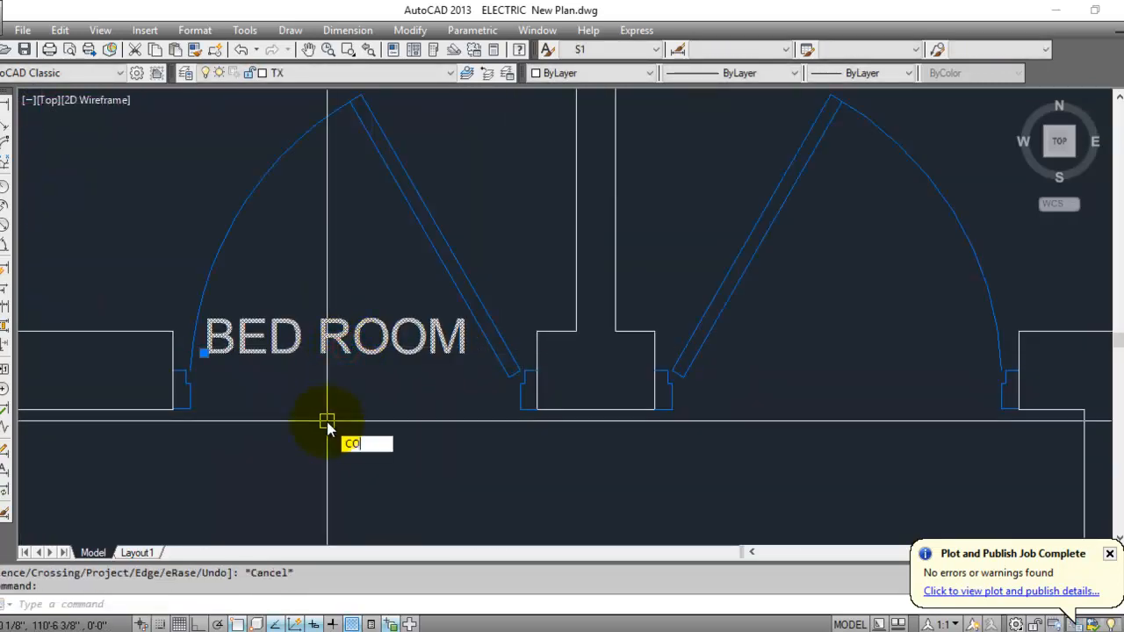
pyautogui.write('co')
pyautogui.press('Return')
pyautogui.click(328, 381)
pyautogui.scroll(-4, 427, 351)
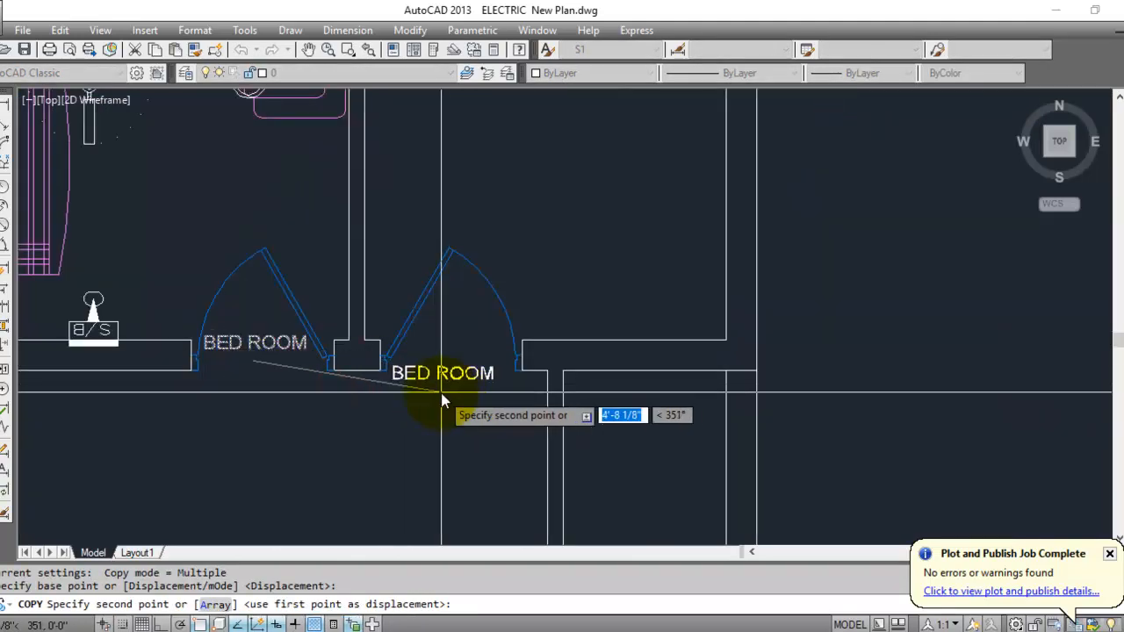
pyautogui.scroll(4, 443, 400)
pyautogui.press('Escape')
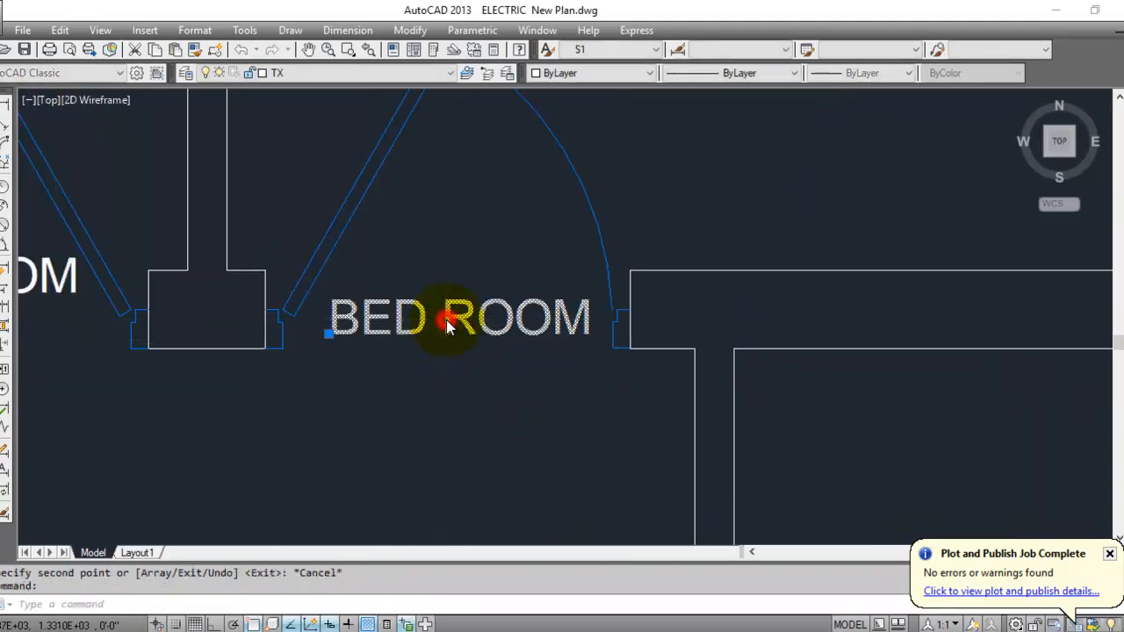
# Change the copied BED ROOM label in the mirrored door's opening to read KITCHEN.
pyautogui.doubleClick(446, 320)
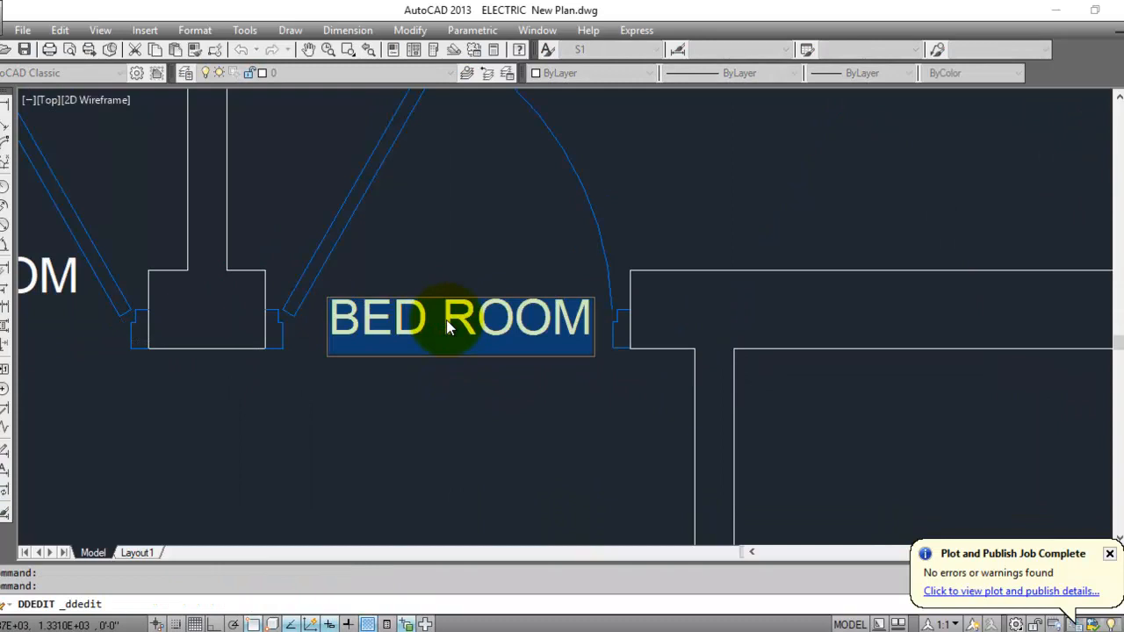
pyautogui.write('KITCHEN')
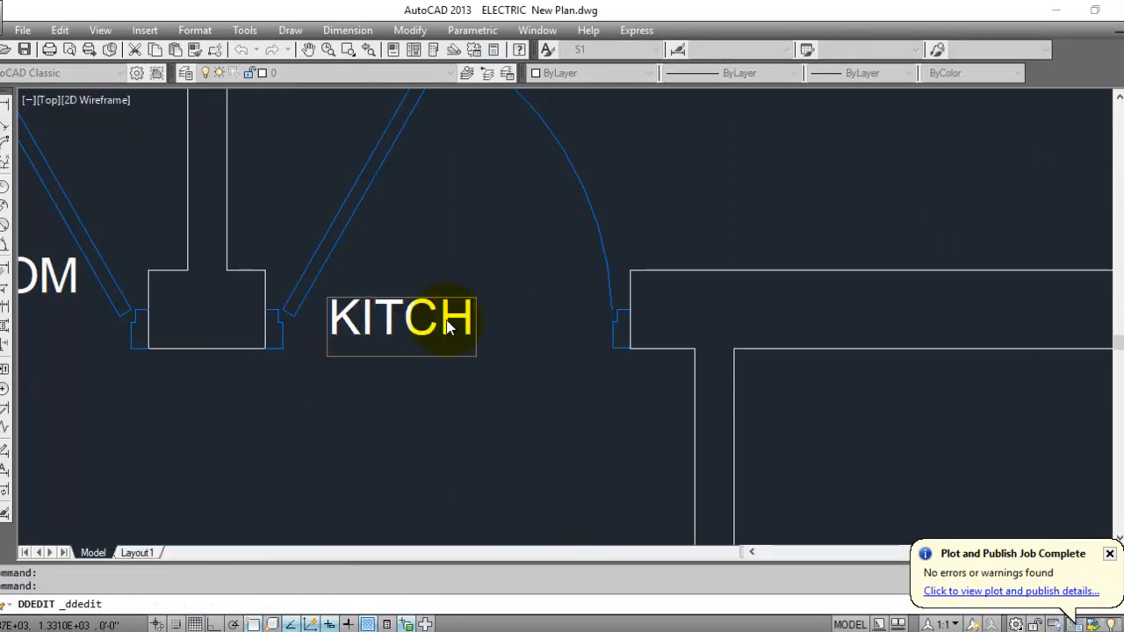
pyautogui.click(474, 461)
pyautogui.press('Escape')
pyautogui.scroll(-4, 466, 401)
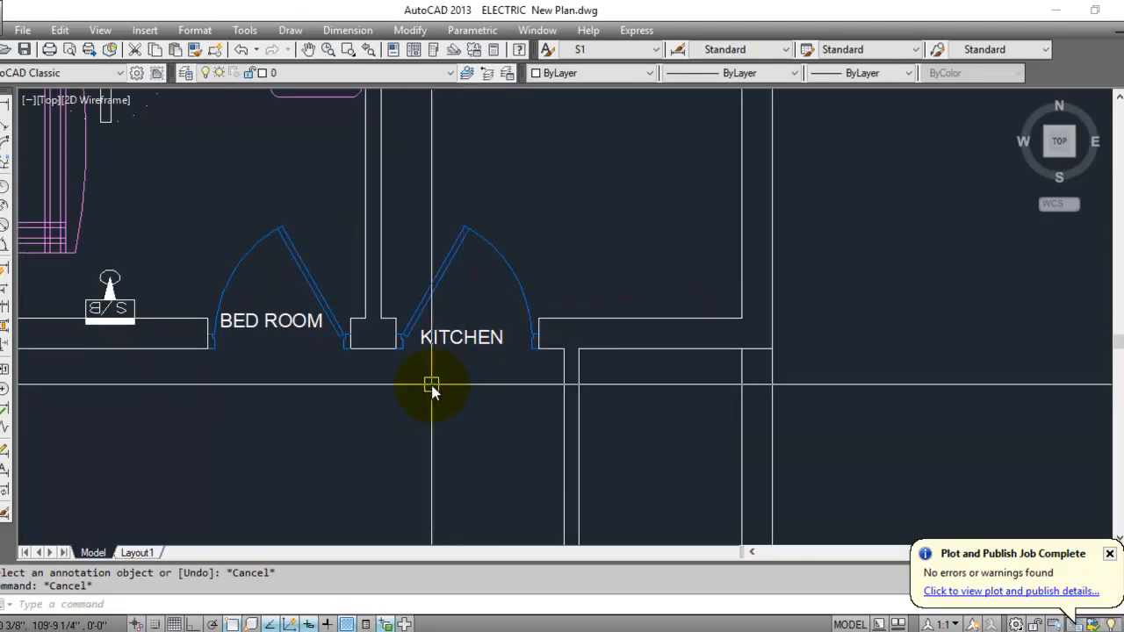
# Offset the kitchen's inner wall line next to the bedroom sofa by 4.5 into the kitchen.
pyautogui.moveTo(557, 286); pyautogui.dragTo(574, 398, button='middle')
pyautogui.moveTo(540, 304); pyautogui.dragTo(548, 394, button='middle')
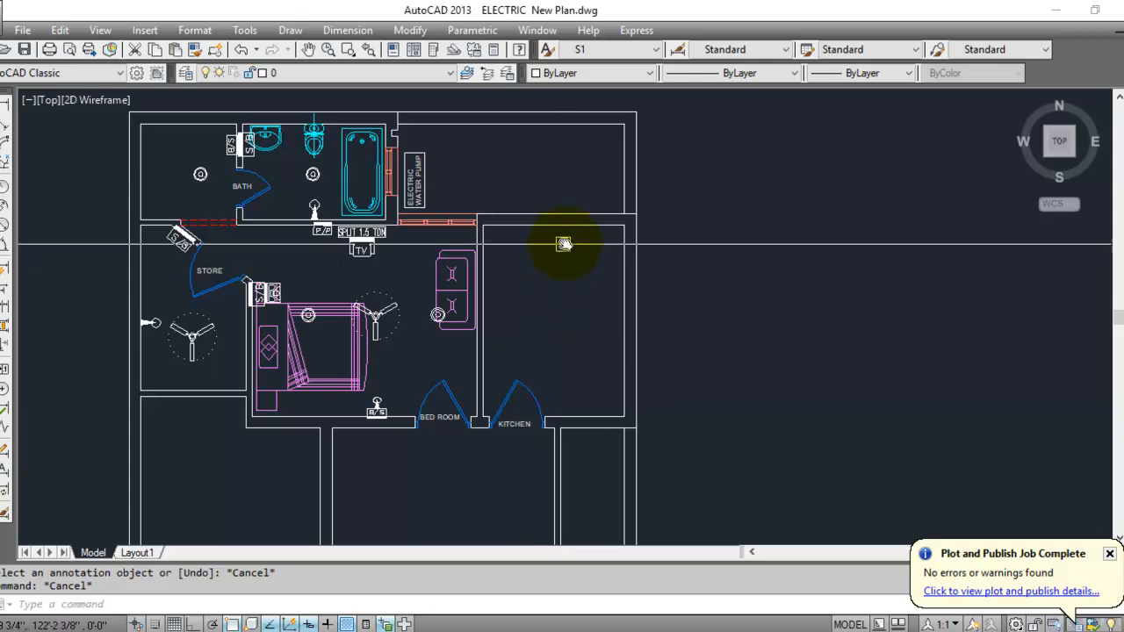
pyautogui.scroll(8, 650, 237)
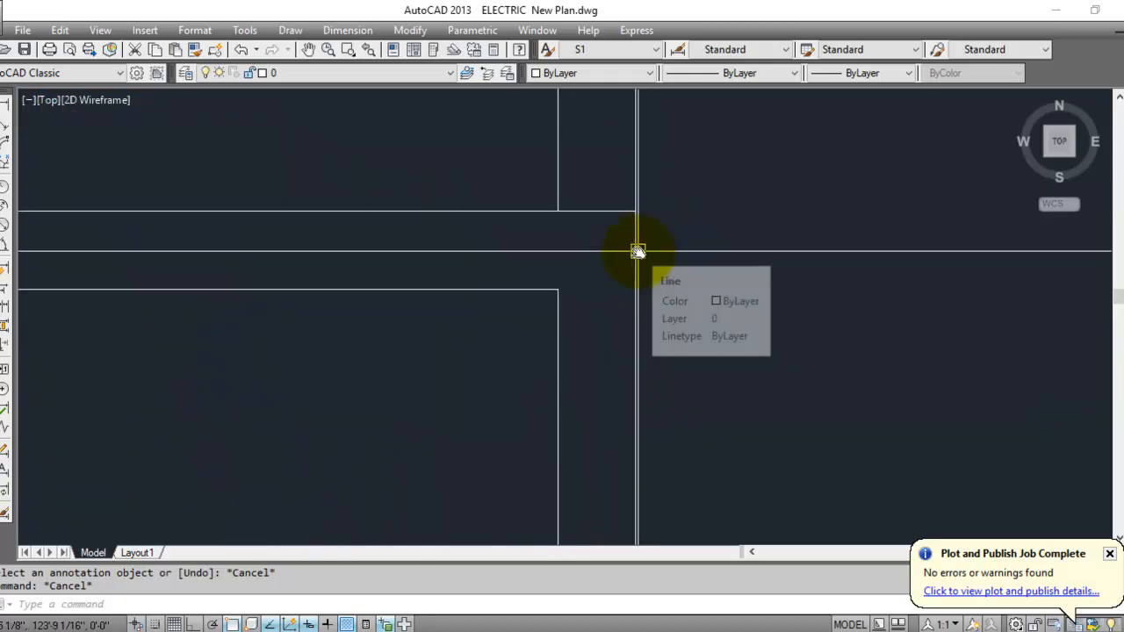
pyautogui.scroll(-3, 700, 336)
pyautogui.scroll(-2, 496, 457)
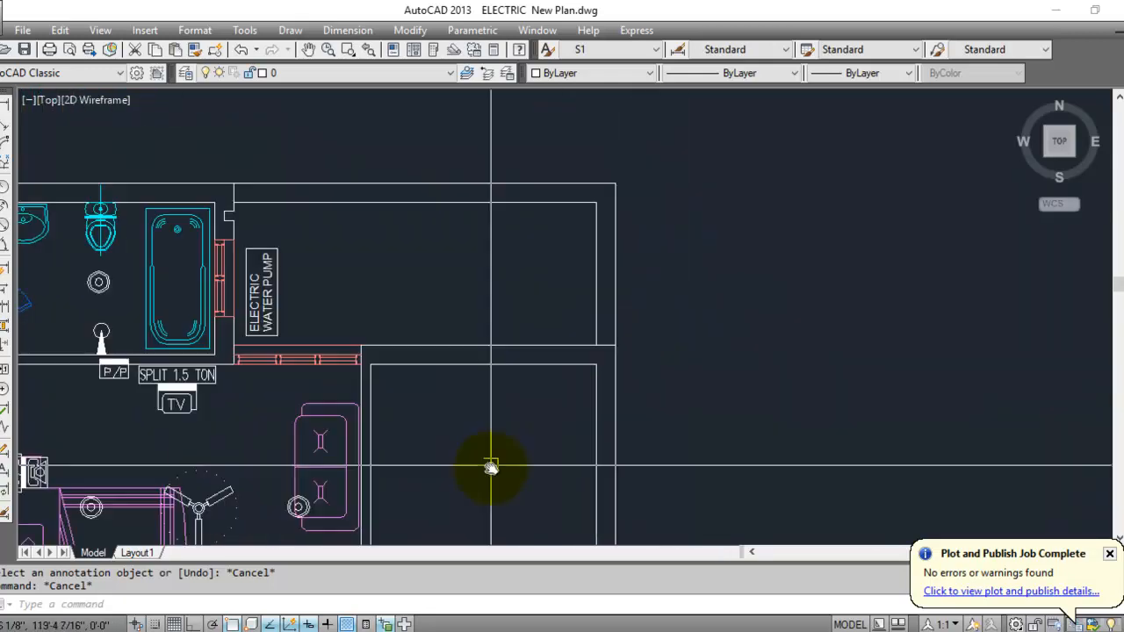
pyautogui.scroll(2, 197, 193)
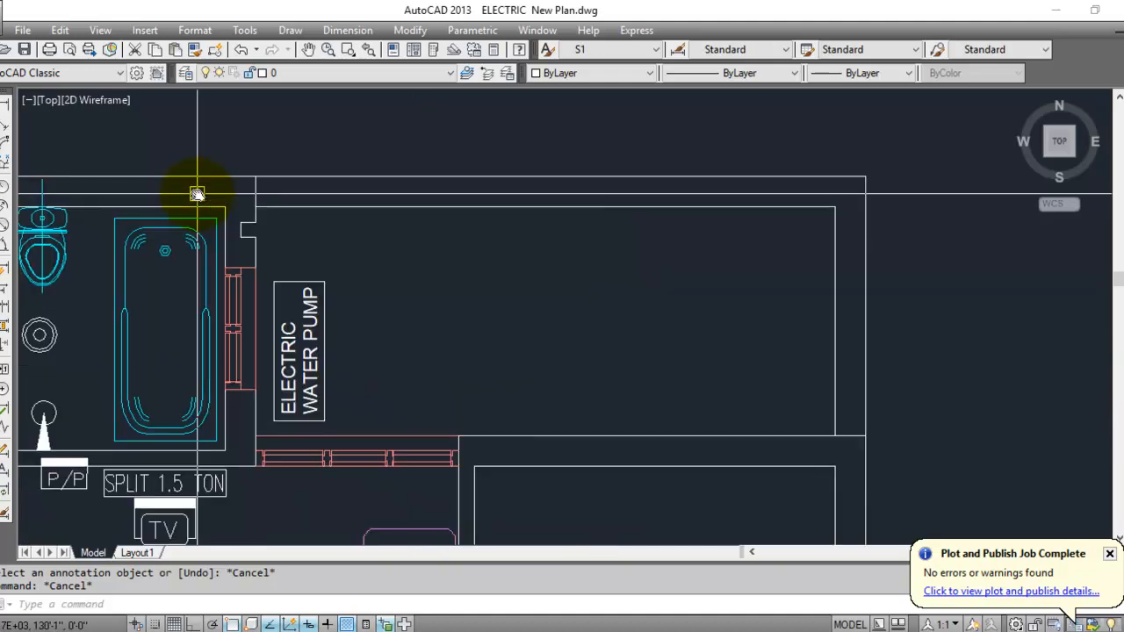
pyautogui.click(545, 329)
pyautogui.scroll(2, 562, 453)
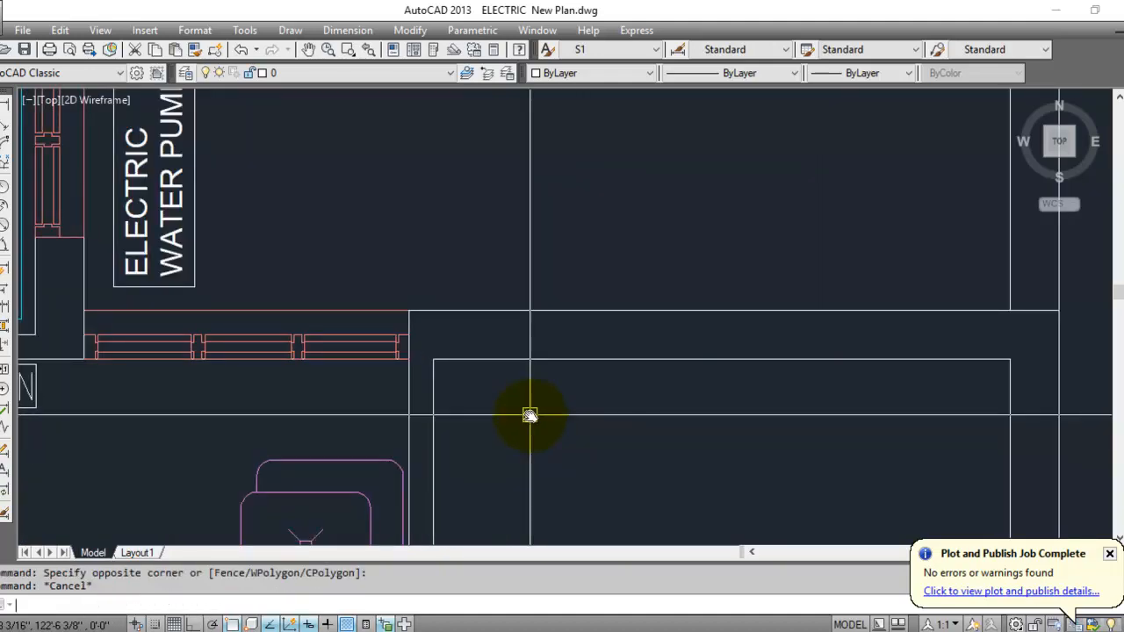
pyautogui.write('o')
pyautogui.press('Return')
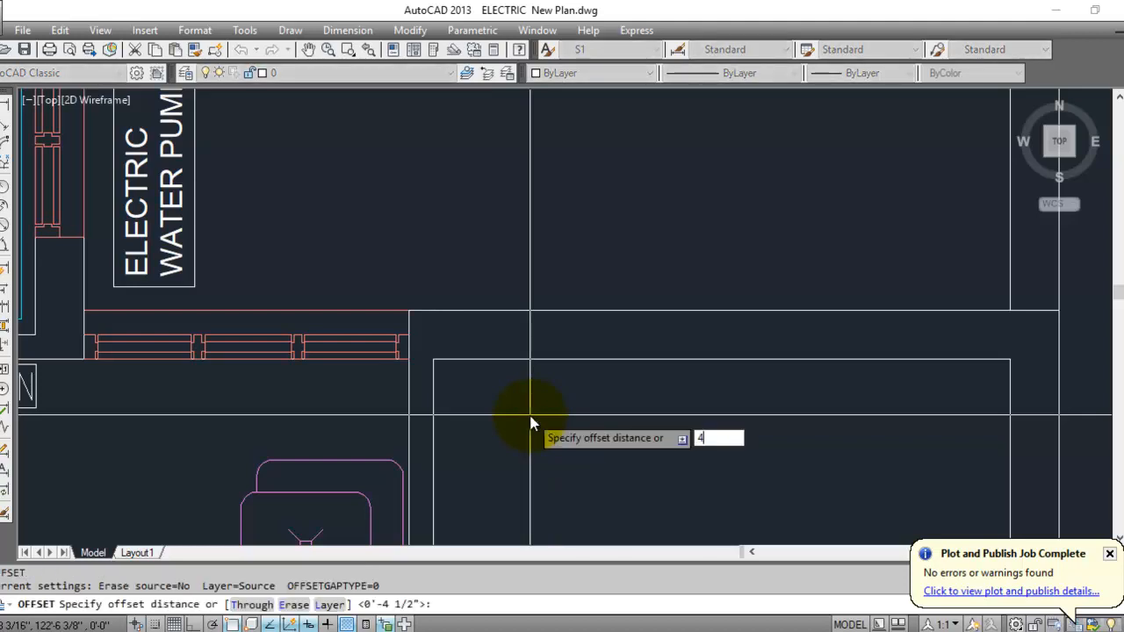
pyautogui.press('Return')
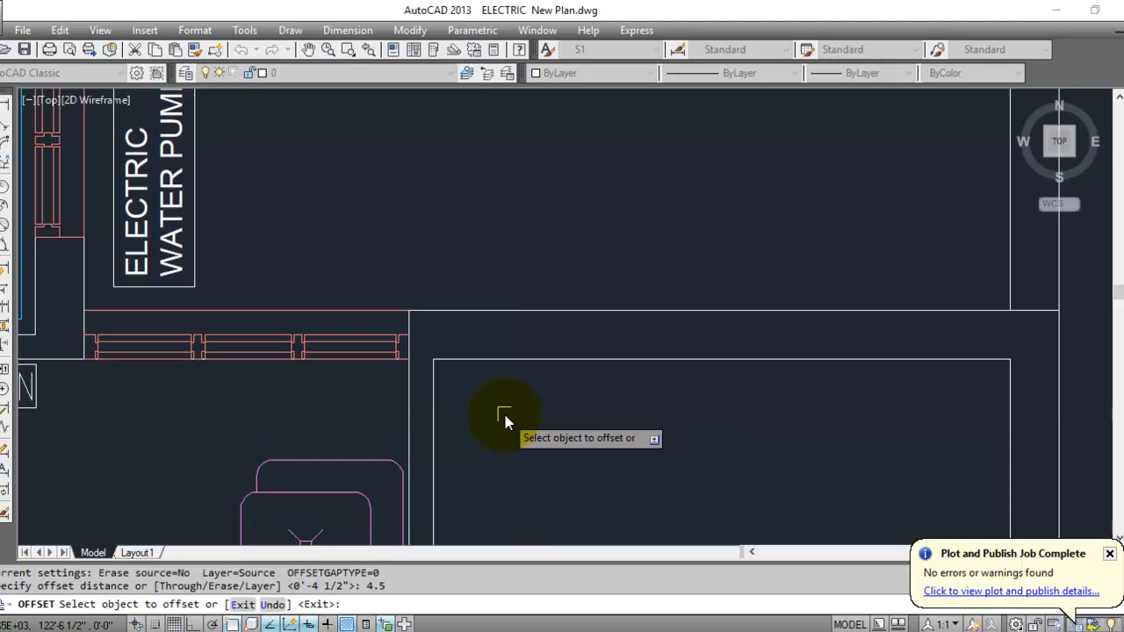
pyautogui.click(435, 397)
pyautogui.click(474, 389)
pyautogui.press('Escape')
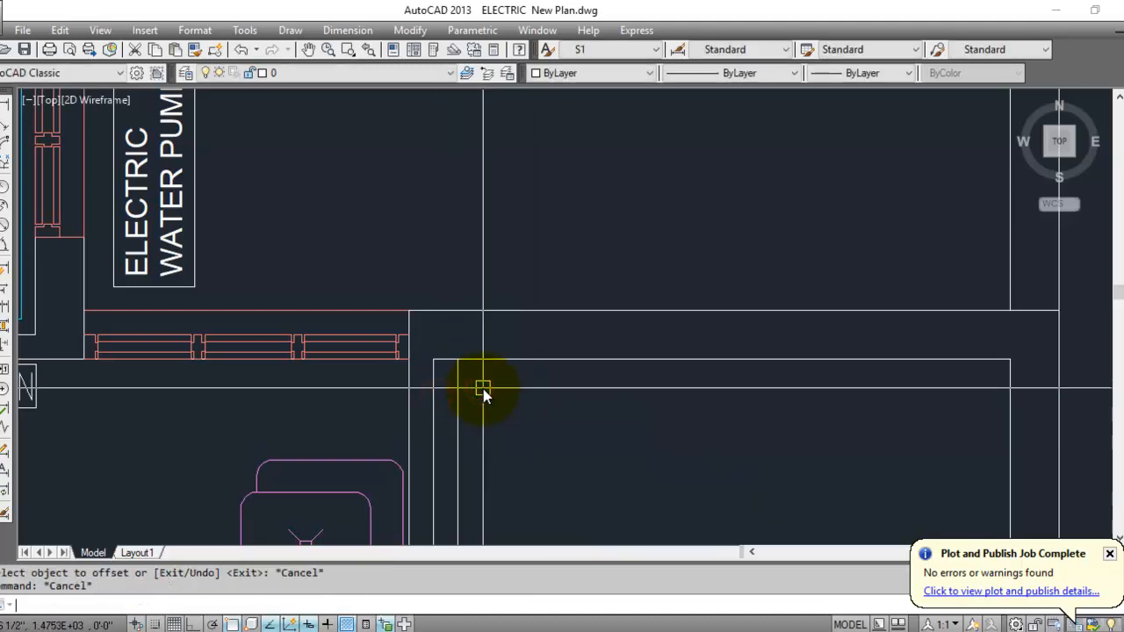
# Extend the offset line up to the outer line of the kitchen's upper wall.
pyautogui.press('Return')
pyautogui.press('Return')
pyautogui.click(465, 384)
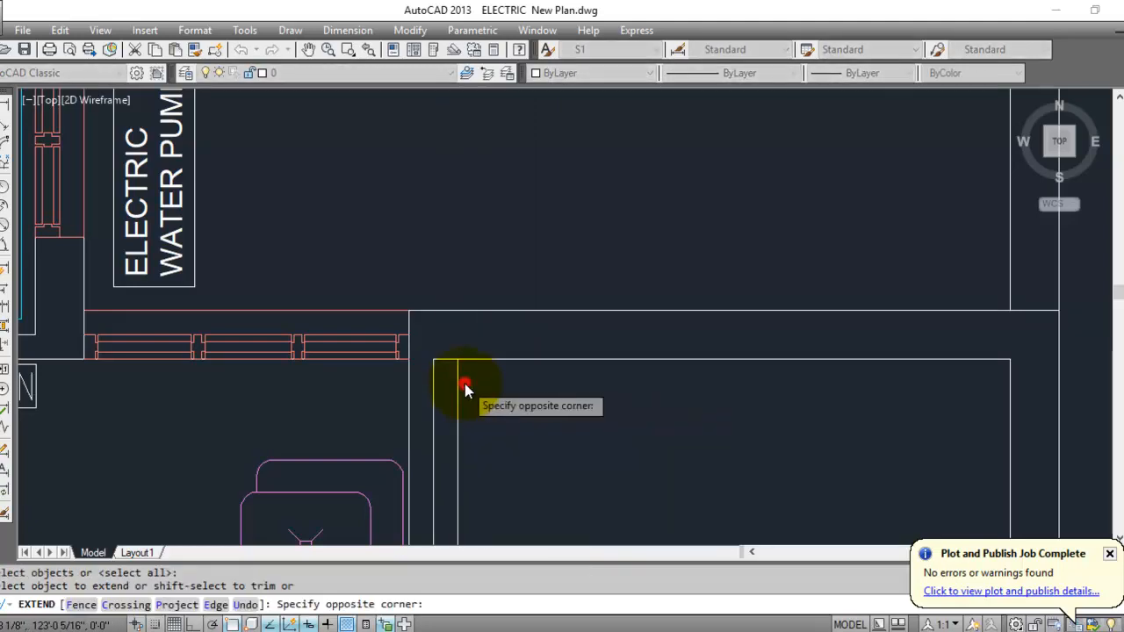
pyautogui.click(452, 369)
pyautogui.press('Escape')
pyautogui.press('Escape')
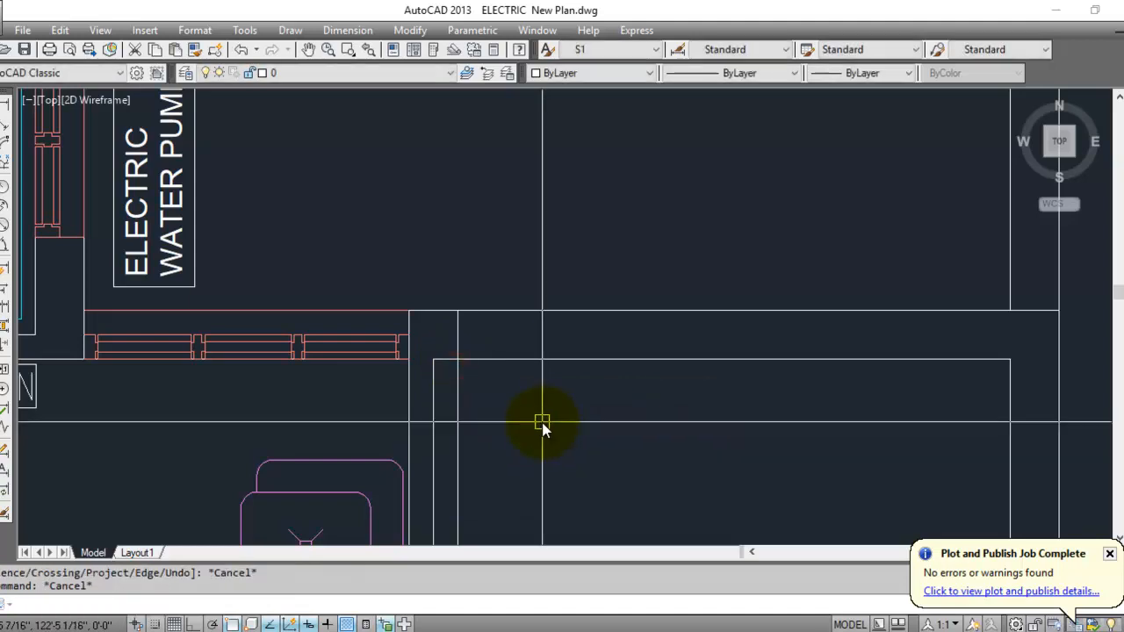
# Trim the offset line below the upper wall's inner line, leaving a jamb line across the wall.
pyautogui.write('tr')
pyautogui.press('Return')
pyautogui.press('Return')
pyautogui.click(457, 400)
pyautogui.press('Escape')
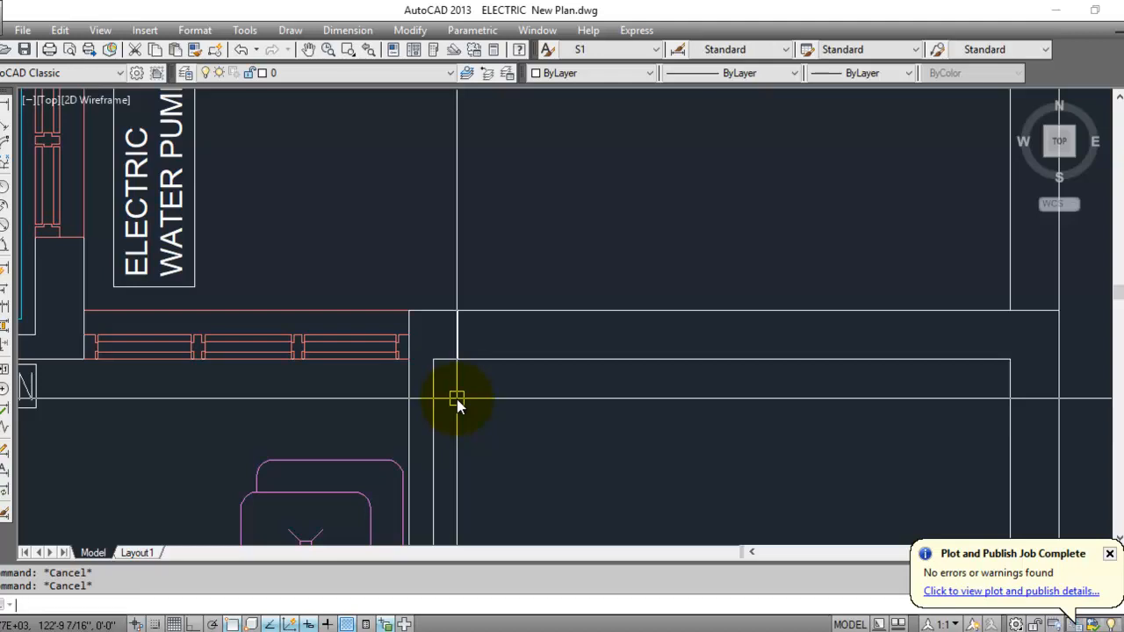
# Copy the double-swing door from the symbol collection by its frame corner to the jamb line's lower end in the kitchen's upper wall.
pyautogui.scroll(-5, 592, 422)
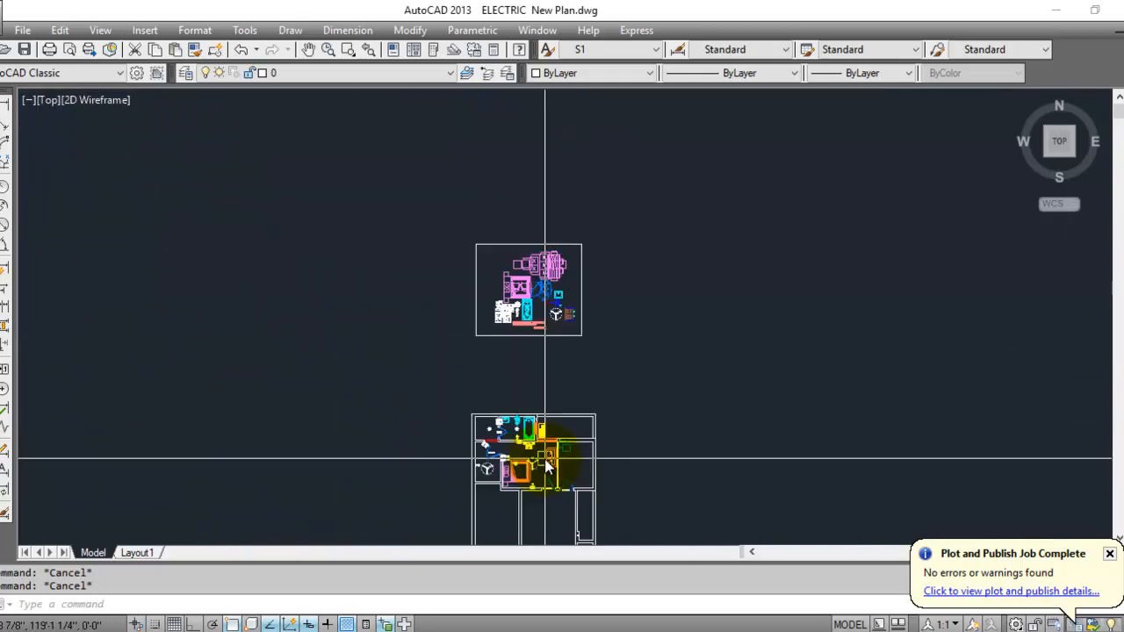
pyautogui.scroll(6, 595, 339)
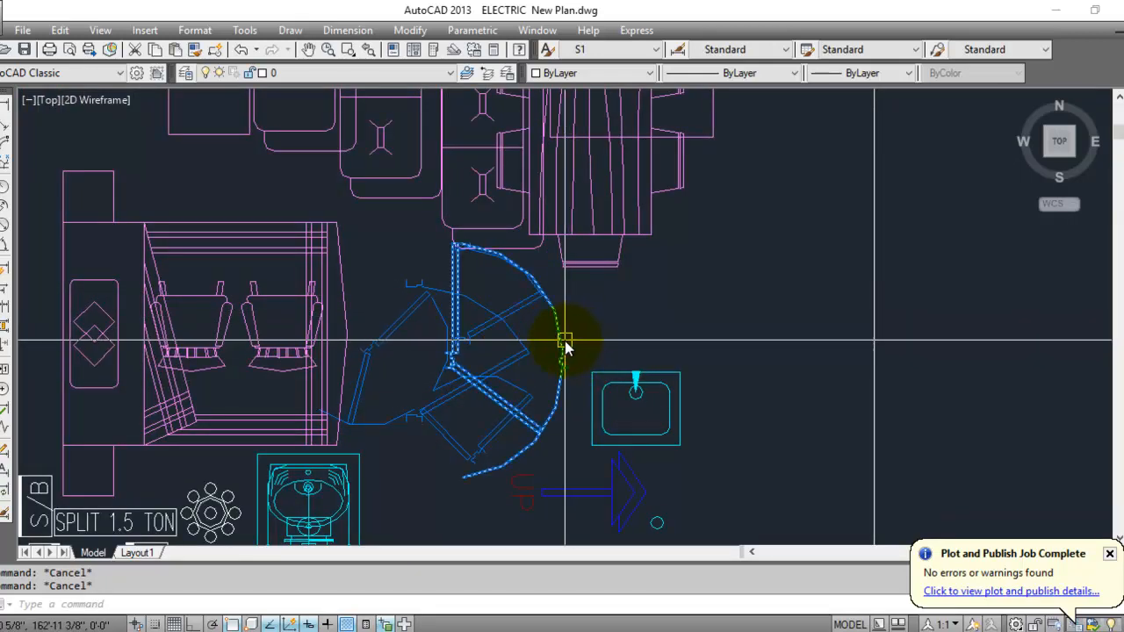
pyautogui.click(565, 344)
pyautogui.scroll(2, 451, 380)
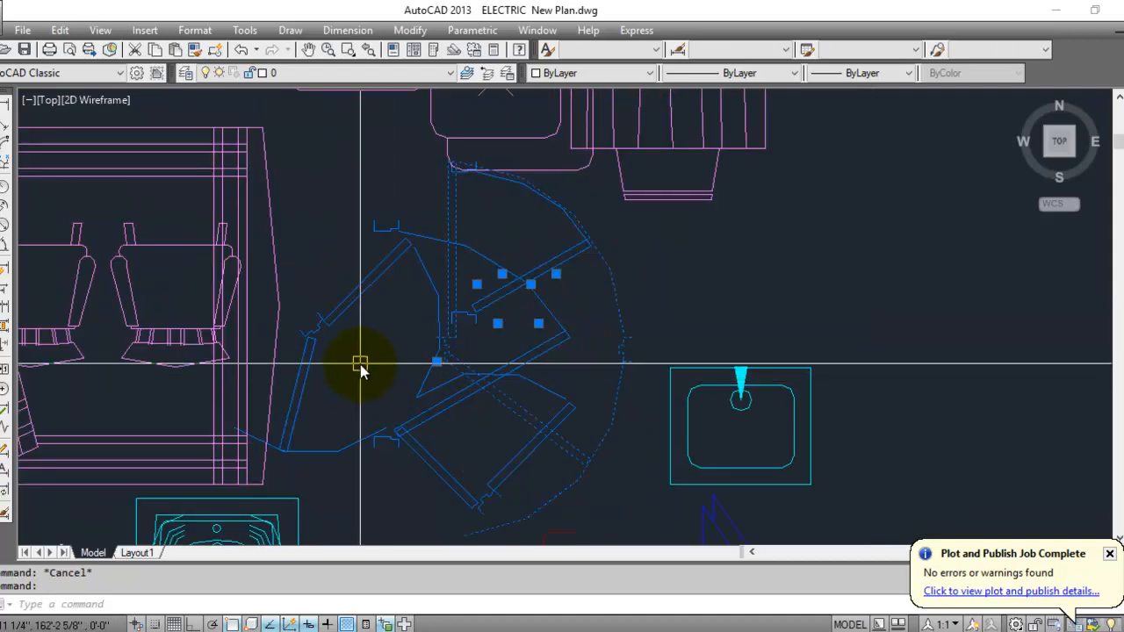
pyautogui.write('co')
pyautogui.press('Return')
pyautogui.scroll(4, 360, 364)
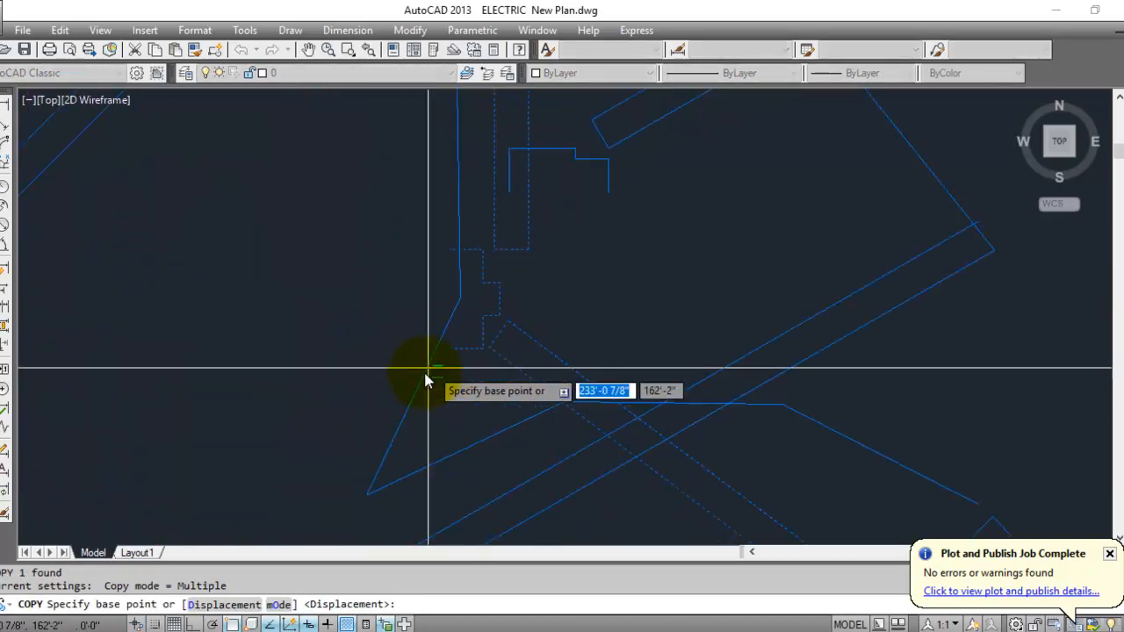
pyautogui.click(491, 309)
pyautogui.scroll(-10, 533, 167)
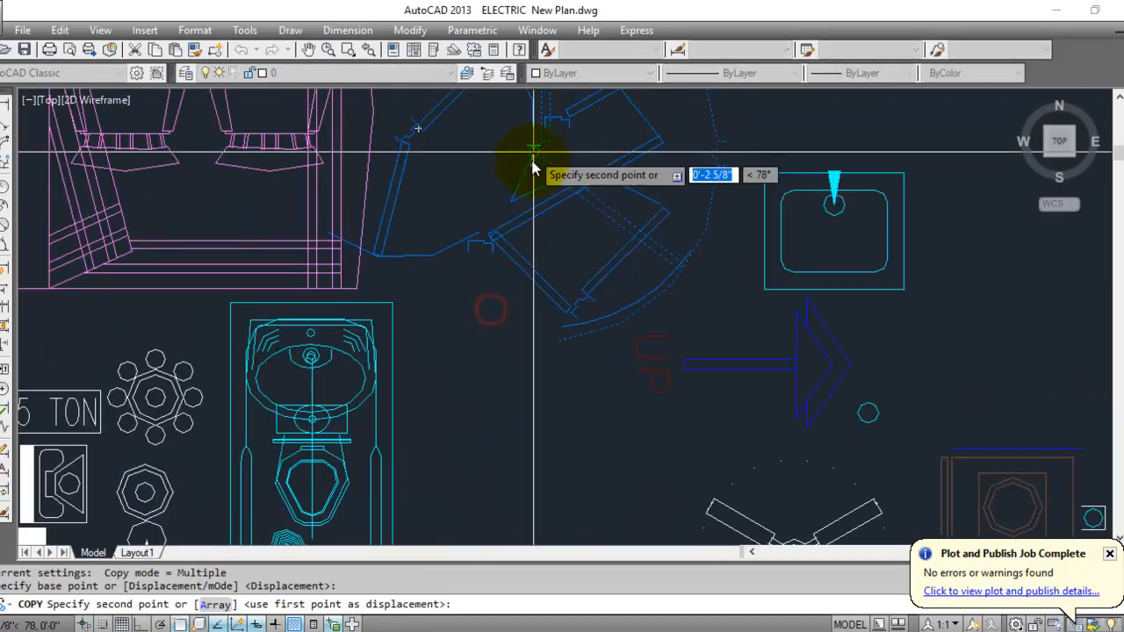
pyautogui.scroll(8, 562, 379)
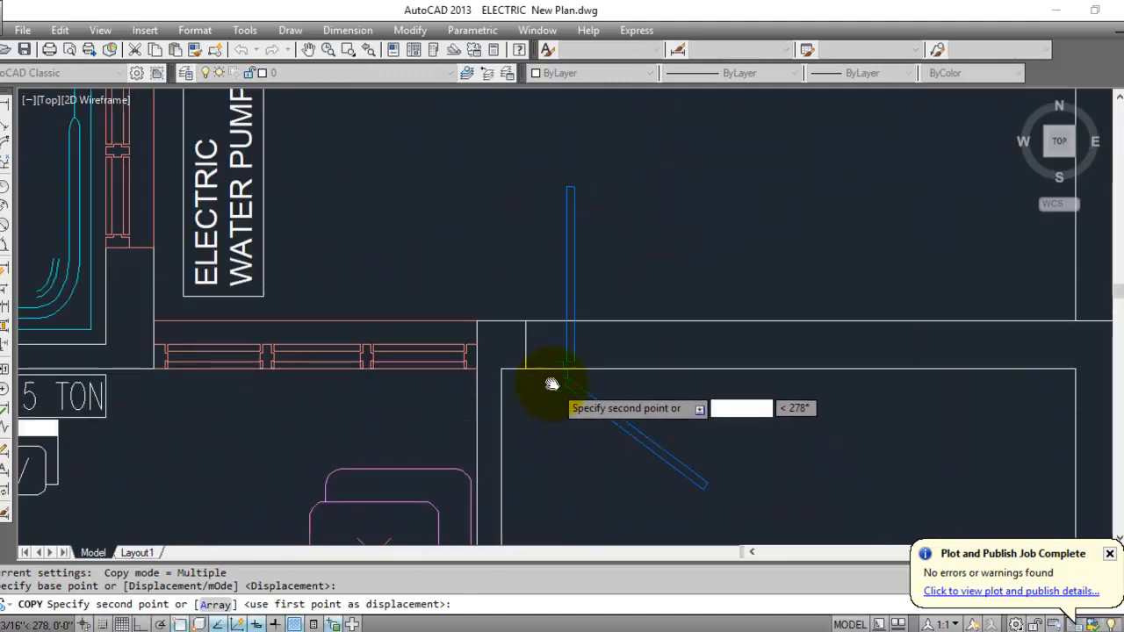
pyautogui.scroll(3, 527, 374)
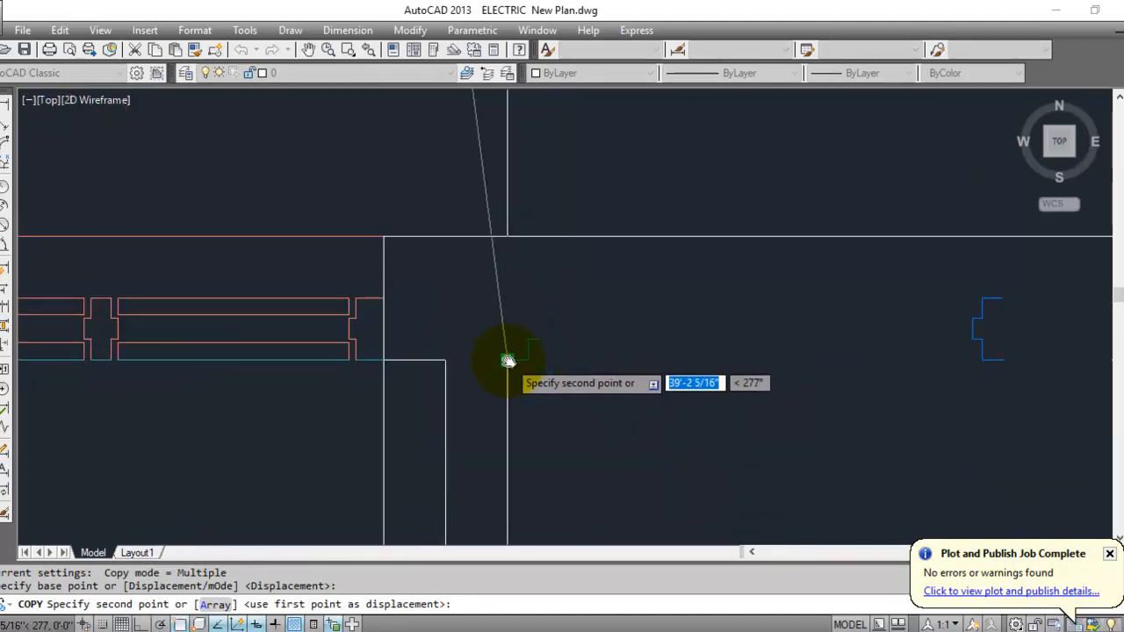
pyautogui.click(510, 362)
pyautogui.press('Escape')
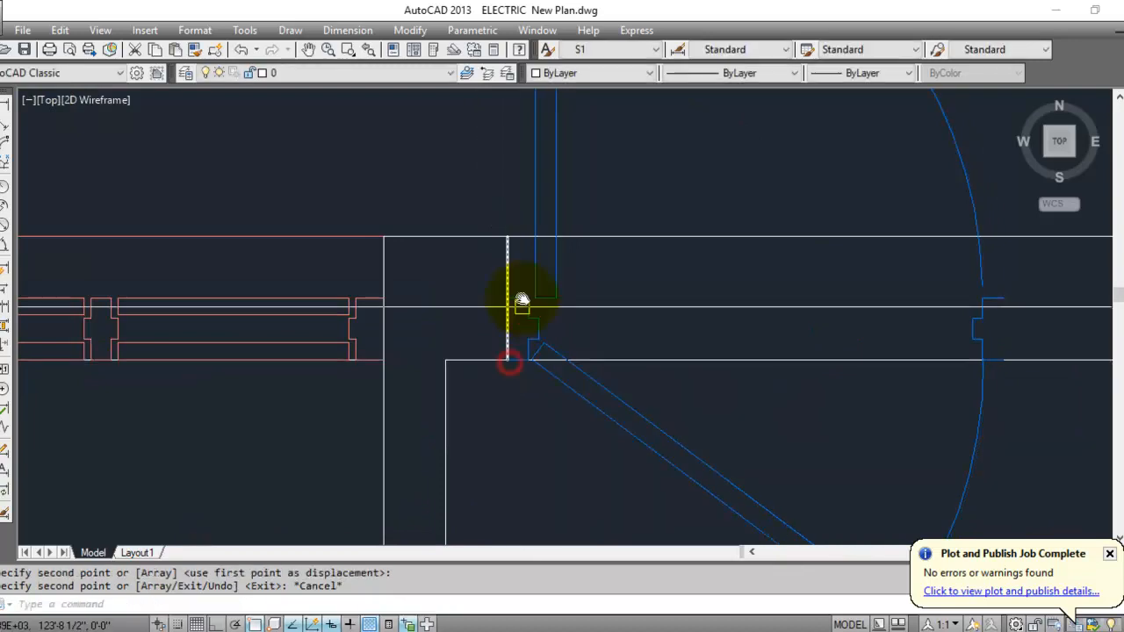
# Draw a vertical jamb line from the lower outer corner of the door's far frame up to the upper wall line.
pyautogui.scroll(-3, 519, 301)
pyautogui.scroll(6, 660, 359)
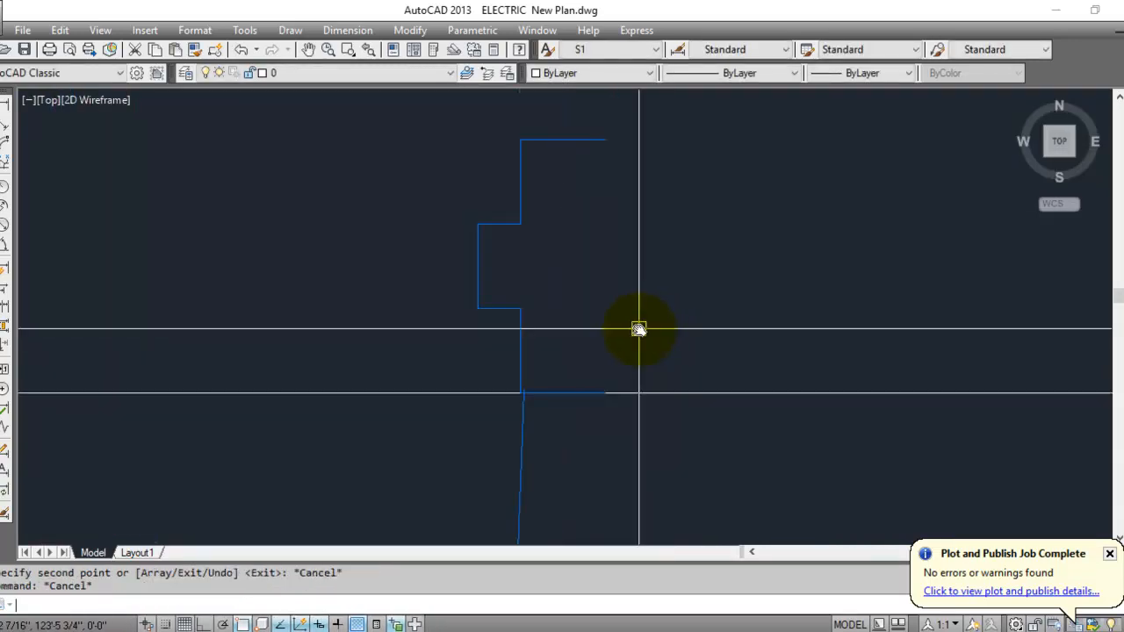
pyautogui.write('L')
pyautogui.press('Return')
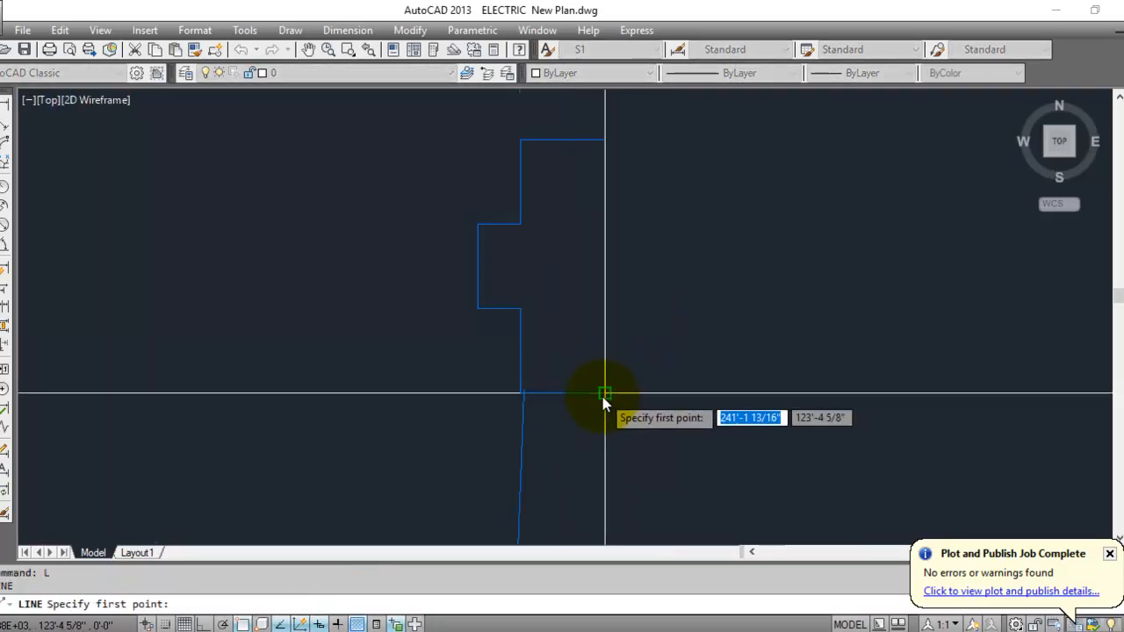
pyautogui.click(605, 394)
pyautogui.scroll(-4, 622, 351)
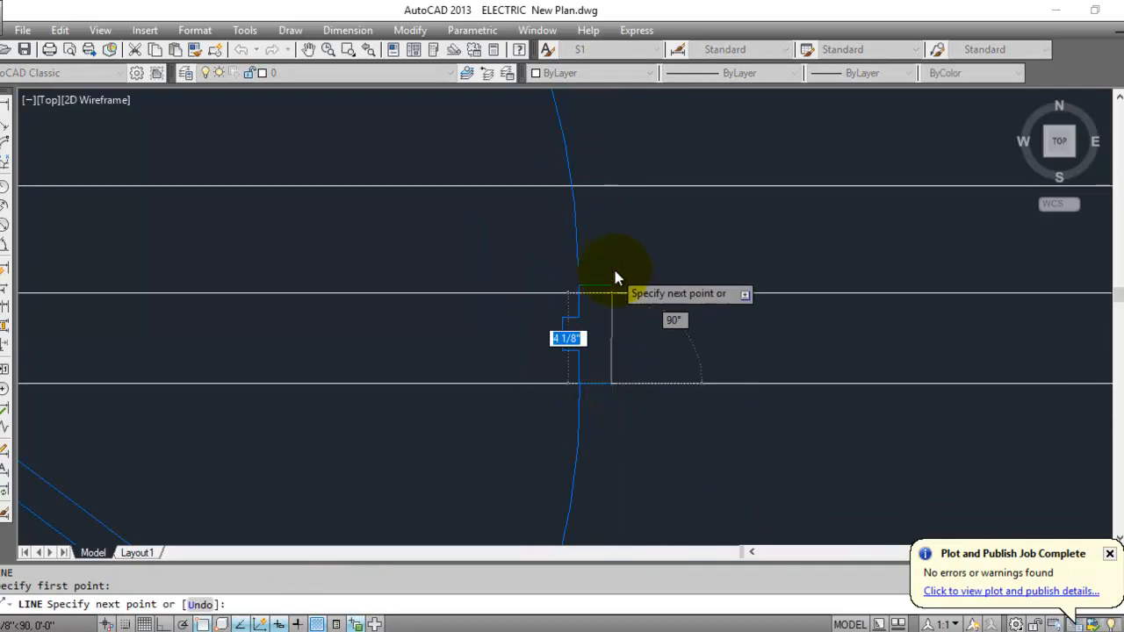
pyautogui.click(608, 186)
pyautogui.press('Escape')
# Trim both horizontal wall lines between the two jamb lines to open the wall for the double-swing door.
pyautogui.scroll(5, 637, 240)
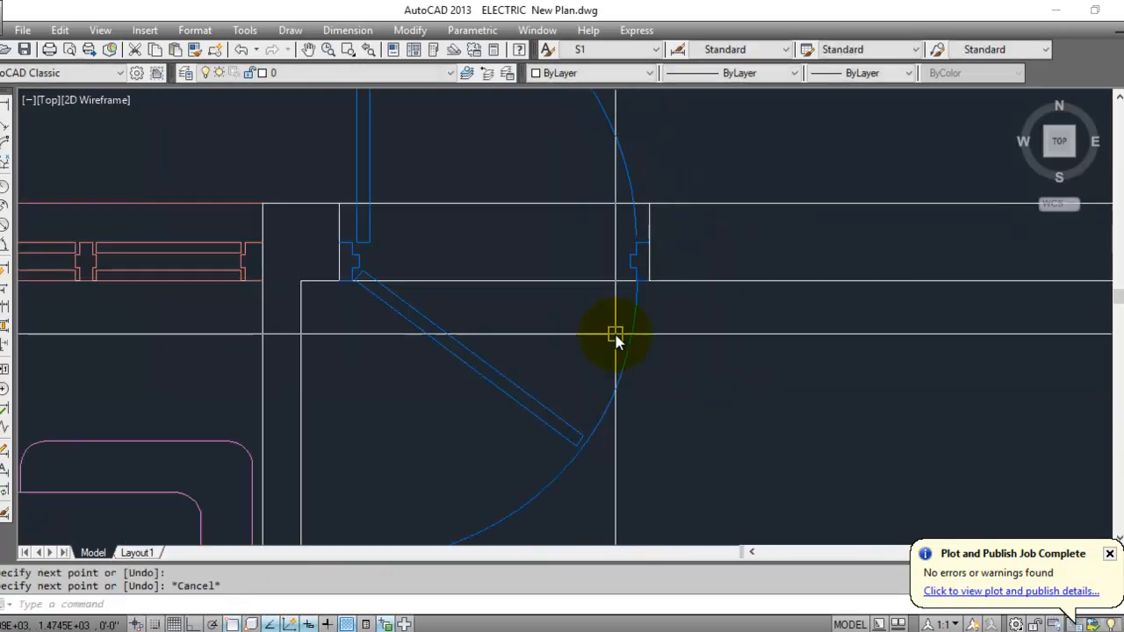
pyautogui.write('tr')
pyautogui.press('Return')
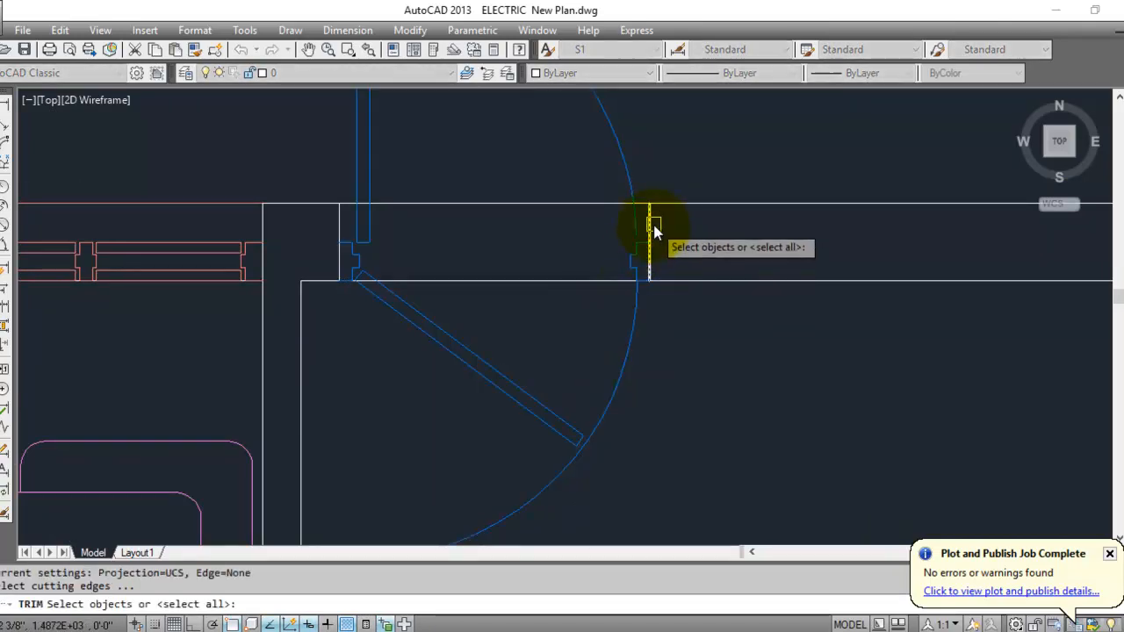
pyautogui.click(652, 225)
pyautogui.click(341, 215)
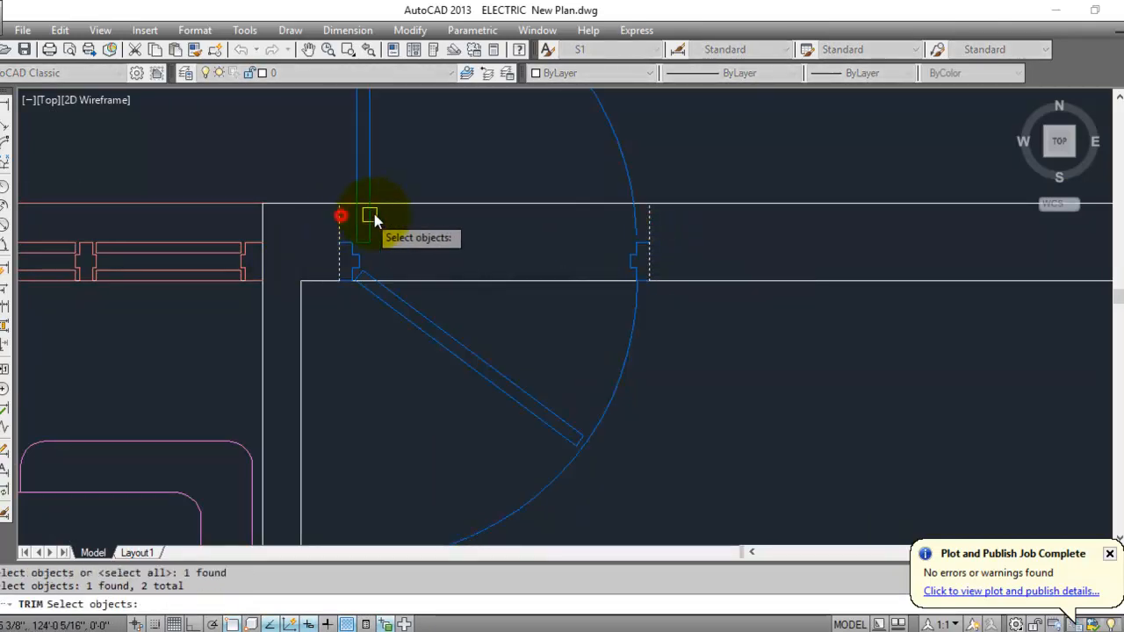
pyautogui.press('Return')
pyautogui.click(488, 164)
pyautogui.click(481, 302)
pyautogui.press('Escape')
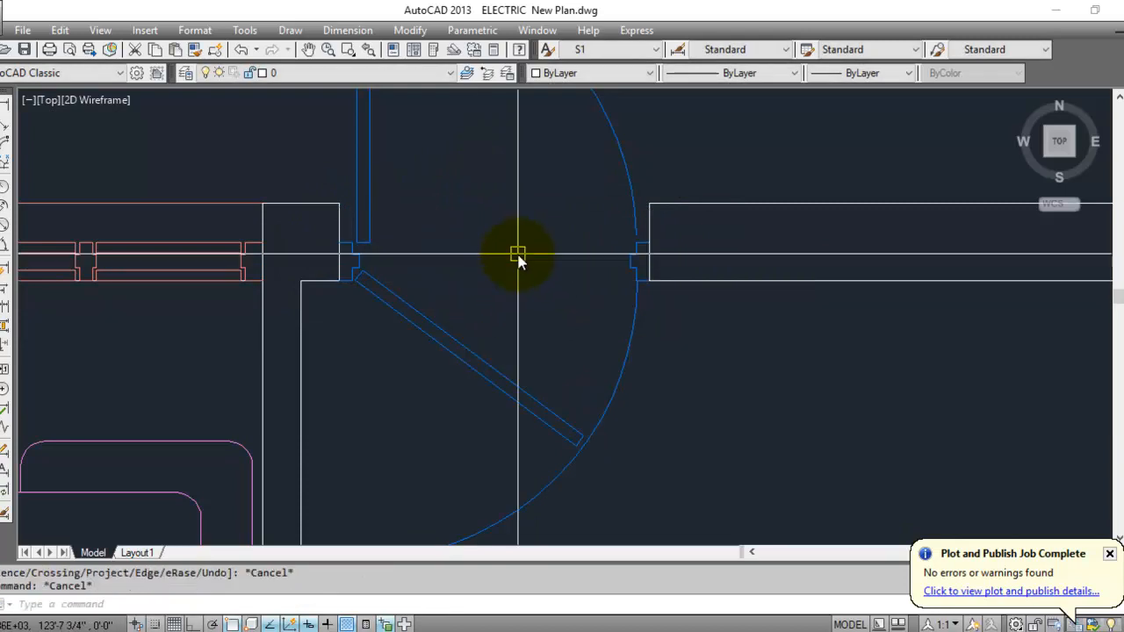
# Examine the double-swing door's opening and the surrounding kitchen and water pump area walls.
pyautogui.scroll(-3, 545, 281)
pyautogui.scroll(3, 562, 307)
pyautogui.scroll(-3, 553, 334)
pyautogui.scroll(2, 559, 290)
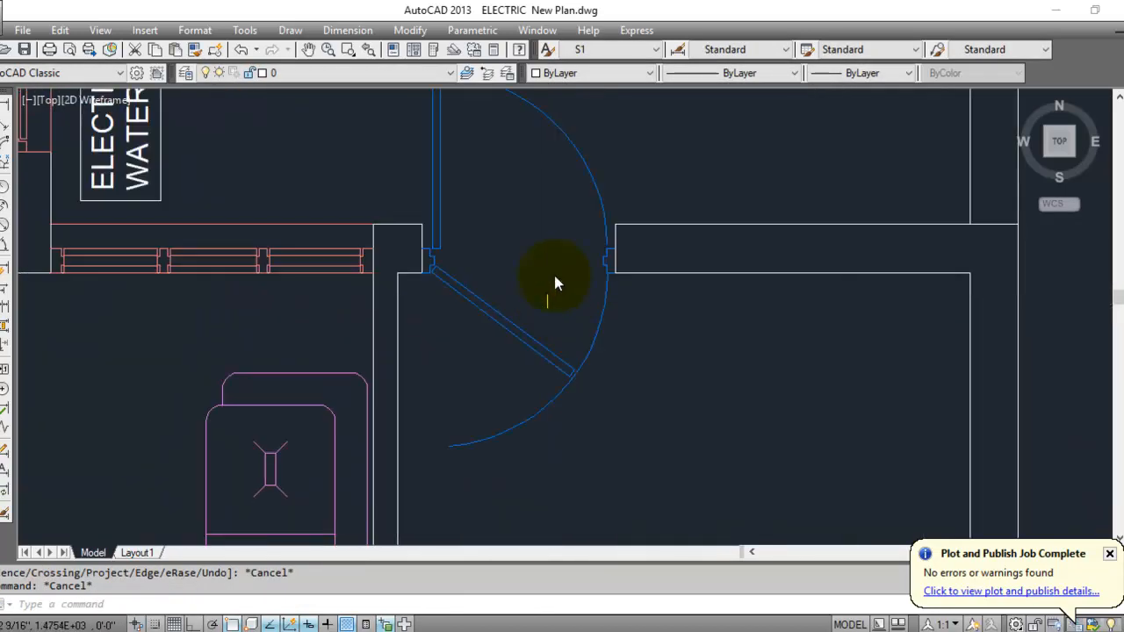
pyautogui.click(547, 269)
pyautogui.press('Escape')
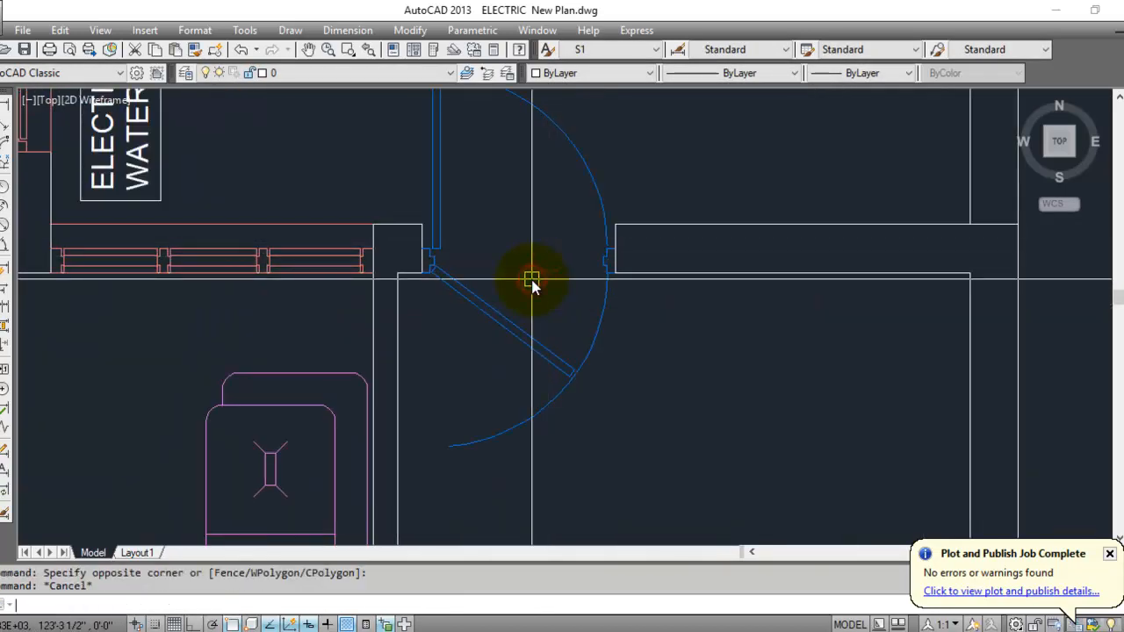
pyautogui.scroll(-3, 567, 338)
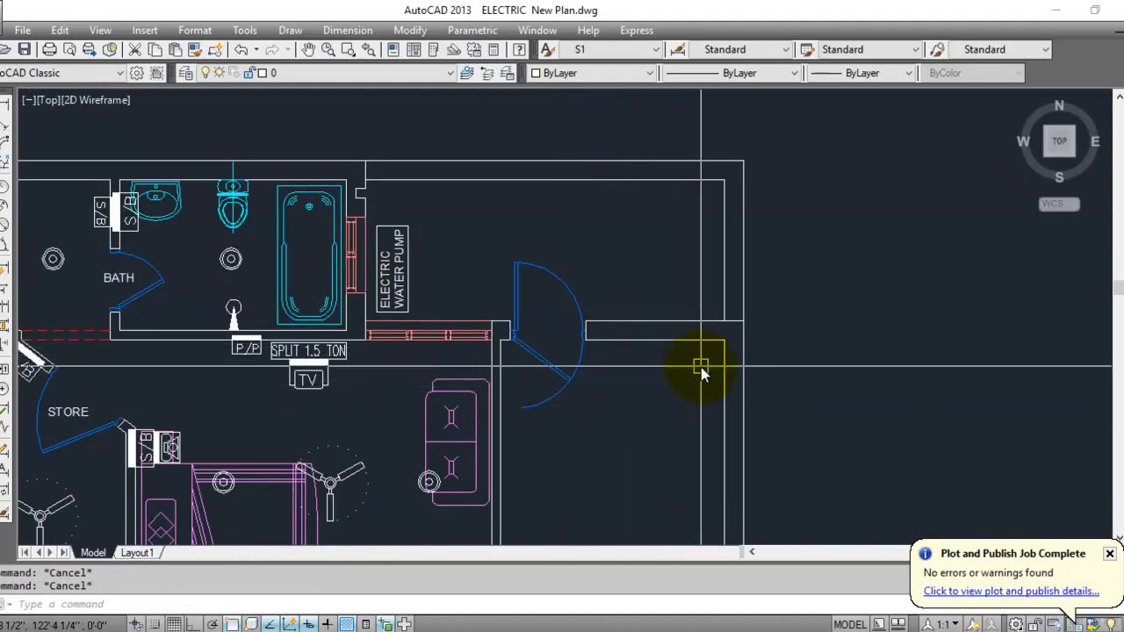
pyautogui.moveTo(683, 395); pyautogui.dragTo(532, 334, button='middle')
pyautogui.scroll(2, 487, 307)
pyautogui.scroll(-2, 570, 205)
pyautogui.scroll(-2, 571, 204)
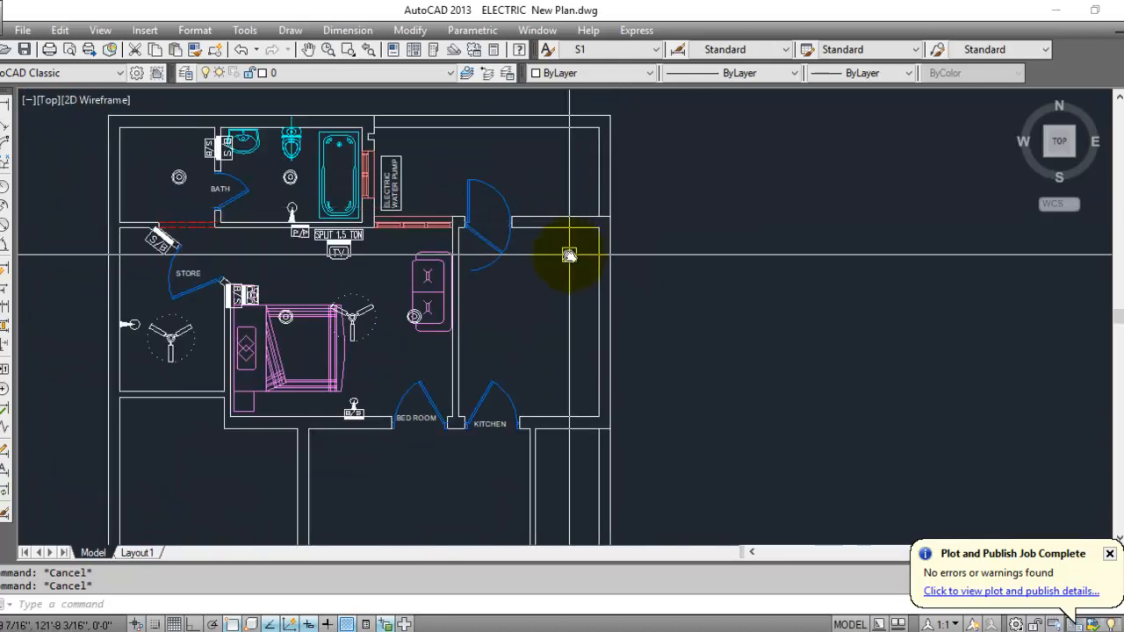
pyautogui.scroll(-2, 569, 244)
pyautogui.scroll(5, 564, 204)
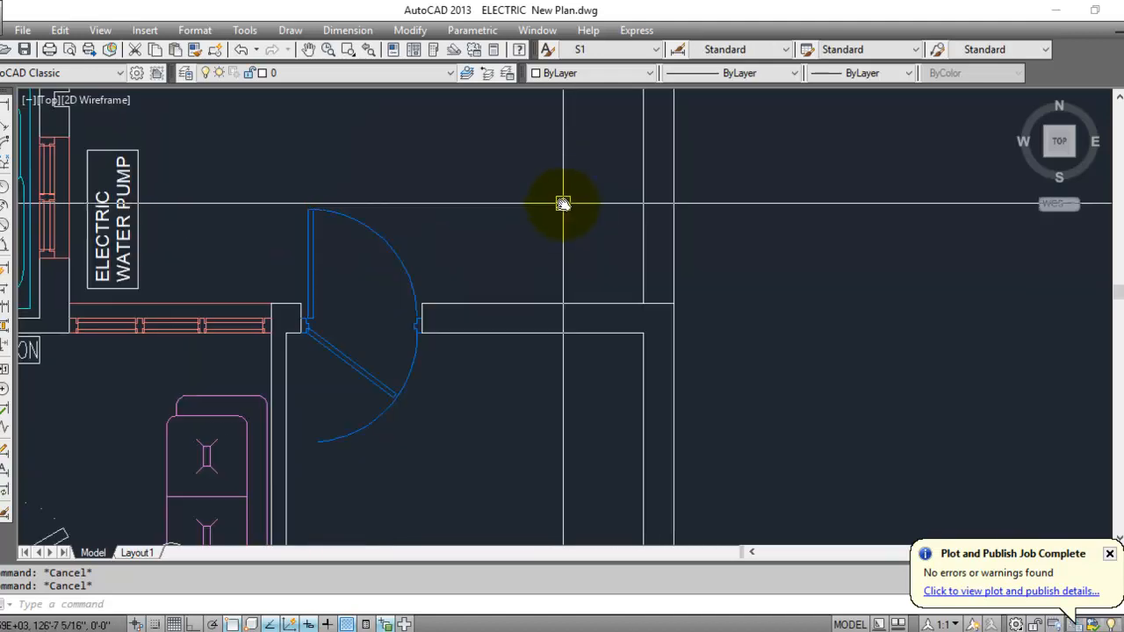
pyautogui.scroll(2, 431, 332)
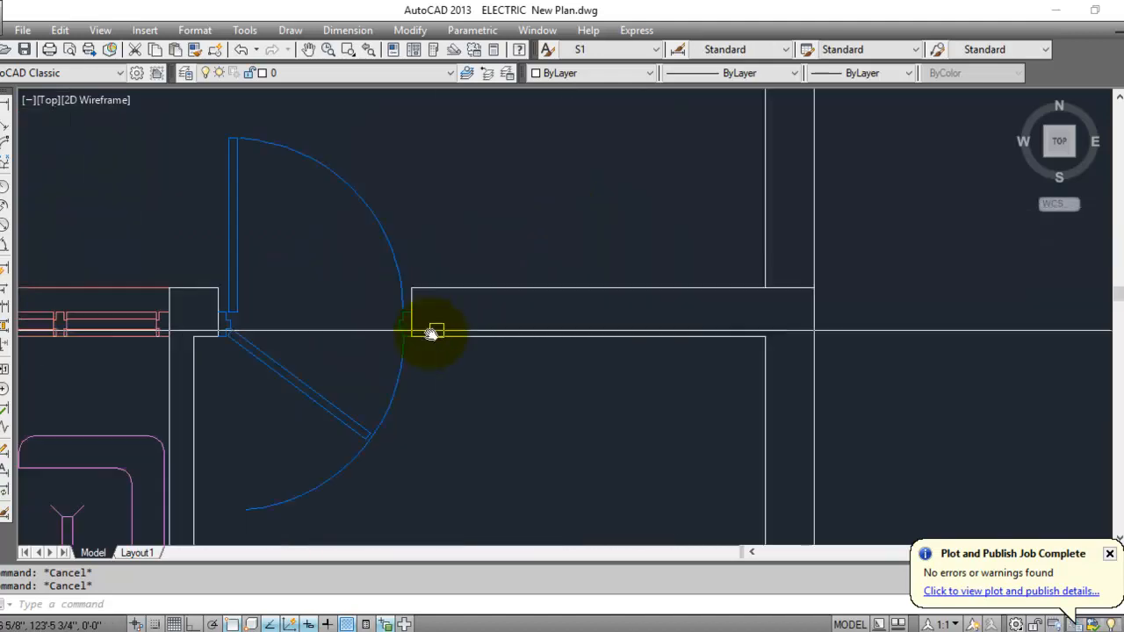
# Offset the double-swing door's far jamb line 9 inches along the kitchen's upper wall, away from the door.
pyautogui.write('o')
pyautogui.press('Return')
pyautogui.write('9')
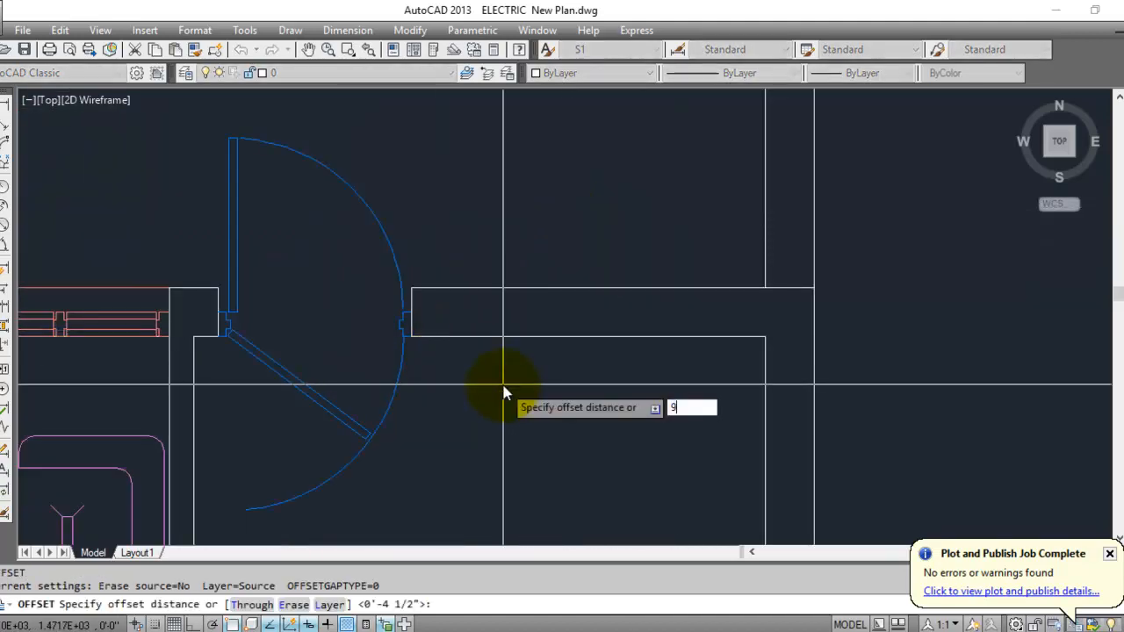
pyautogui.press('Return')
pyautogui.scroll(4, 415, 313)
pyautogui.click(409, 275)
pyautogui.click(532, 278)
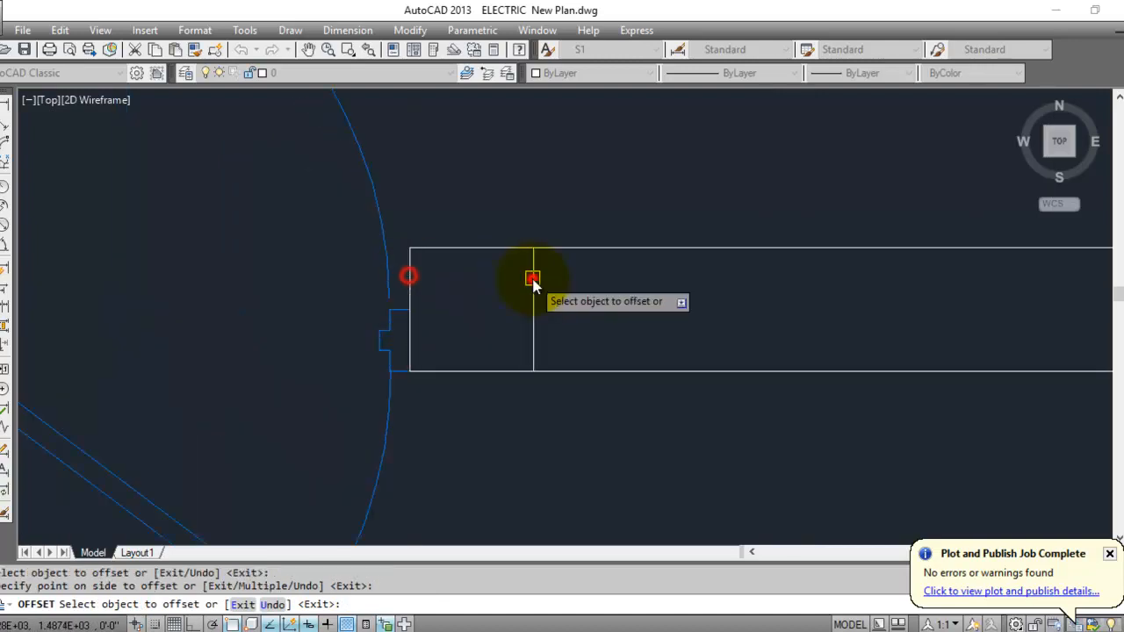
pyautogui.scroll(-4, 581, 274)
pyautogui.press('Escape')
# Copy the two-pane window from the symbol collection by its lower corner to the offset jamb line's lower end in the kitchen's upper wall.
pyautogui.scroll(-5, 652, 328)
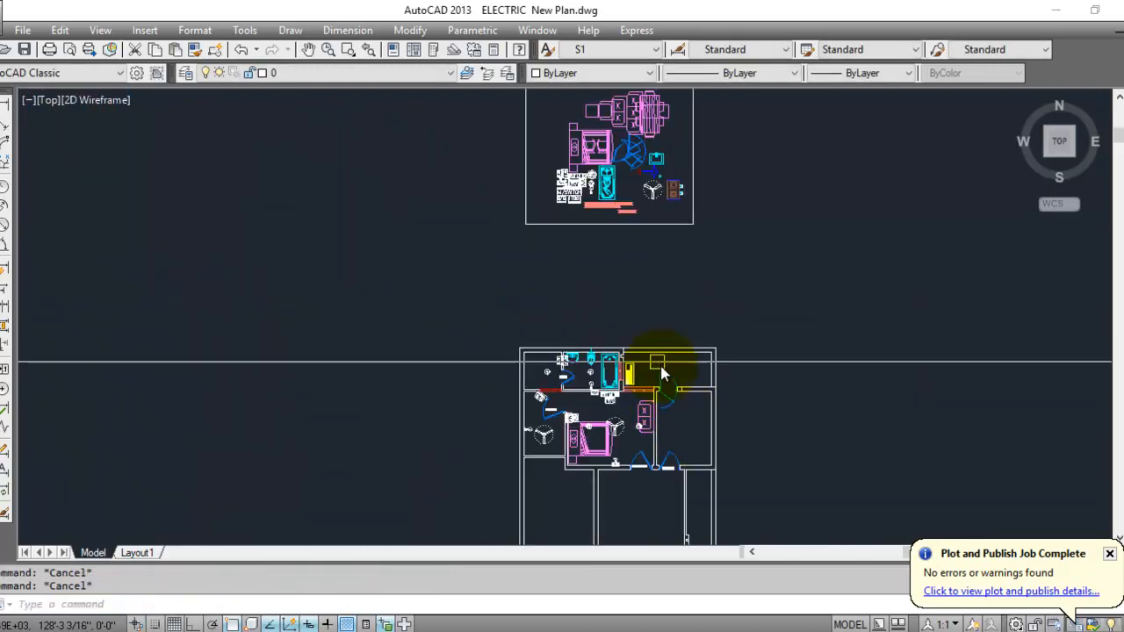
pyautogui.scroll(1, 657, 372)
pyautogui.moveTo(647, 231); pyautogui.dragTo(618, 314, button='middle')
pyautogui.scroll(4, 617, 314)
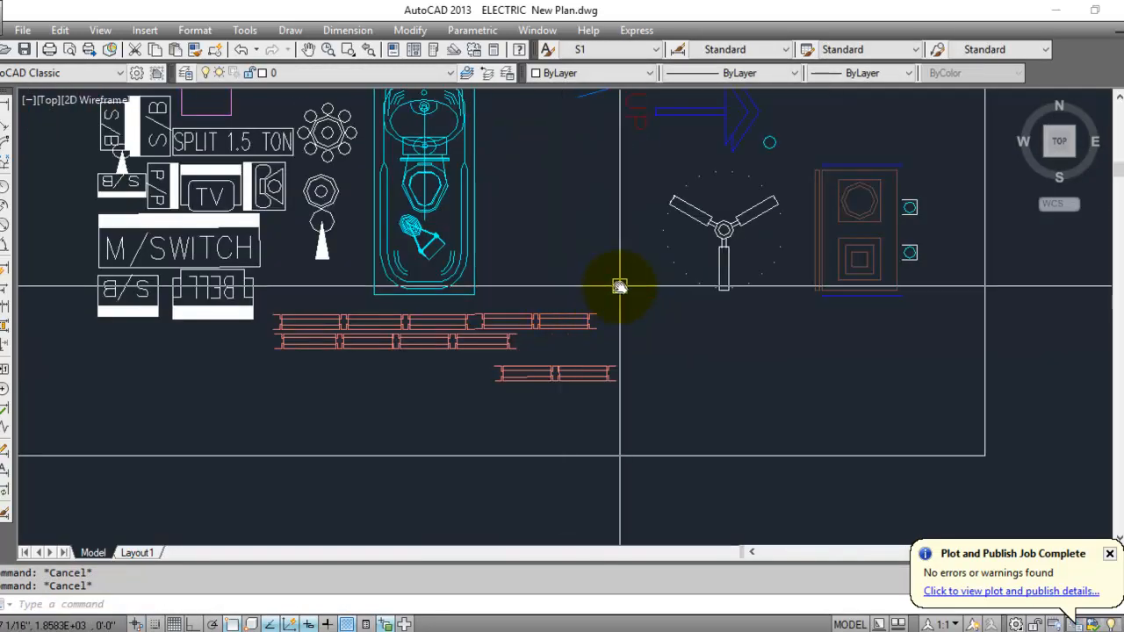
pyautogui.scroll(5, 518, 391)
pyautogui.click(597, 357)
pyautogui.click(539, 279)
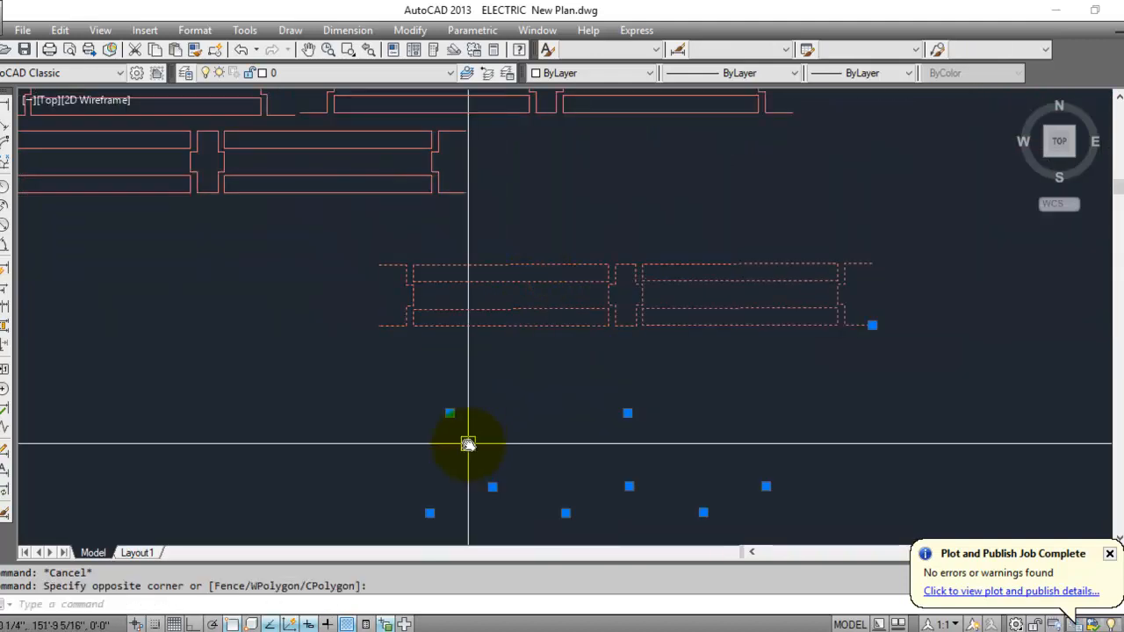
pyautogui.click(376, 330)
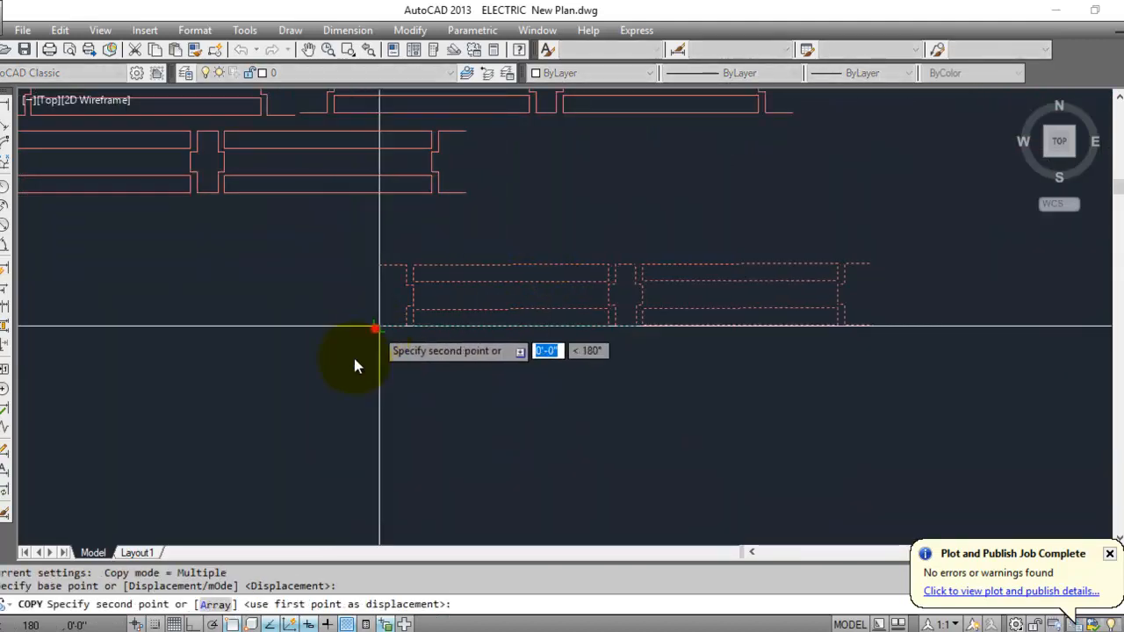
pyautogui.scroll(-5, 445, 186)
pyautogui.scroll(-3, 582, 351)
pyautogui.scroll(7, 560, 395)
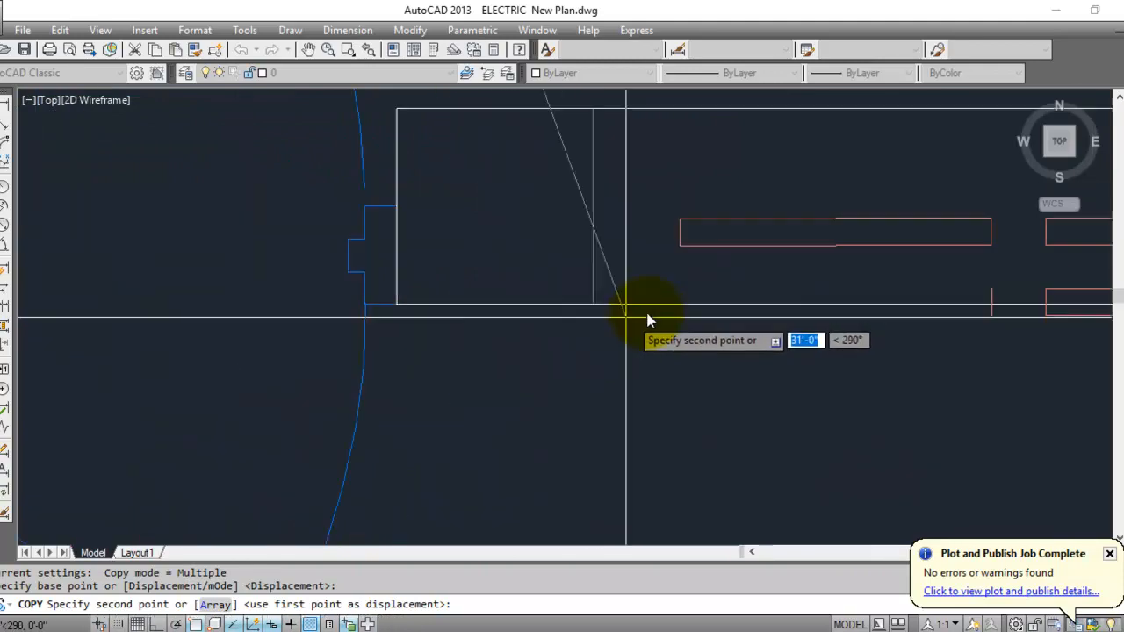
pyautogui.click(601, 310)
pyautogui.press('Escape')
pyautogui.scroll(5, 563, 369)
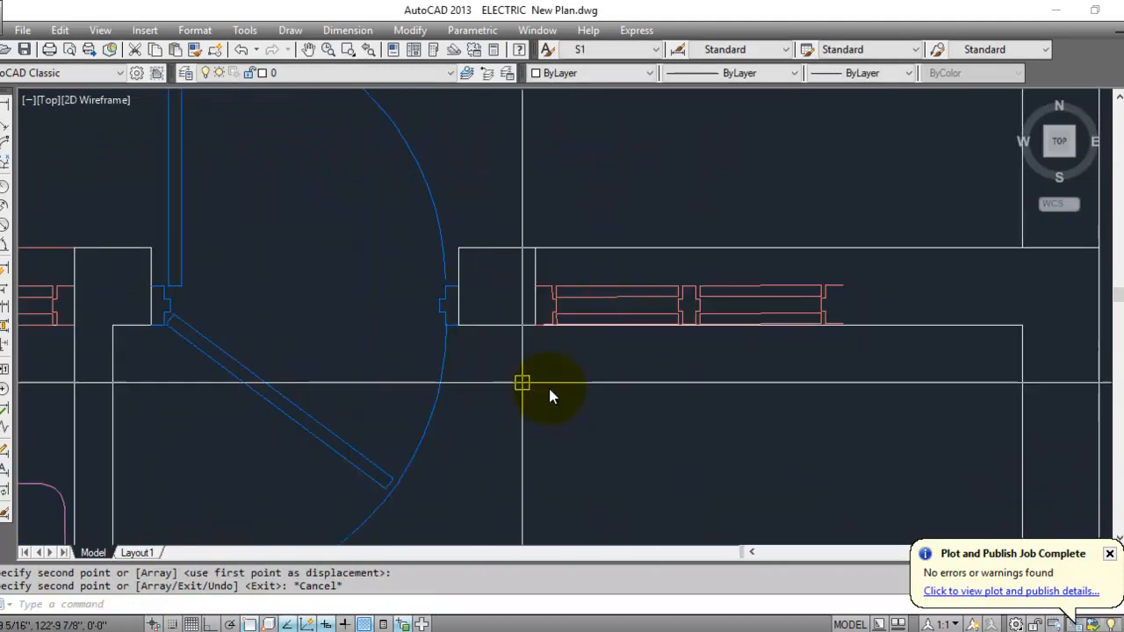
pyautogui.scroll(3, 883, 366)
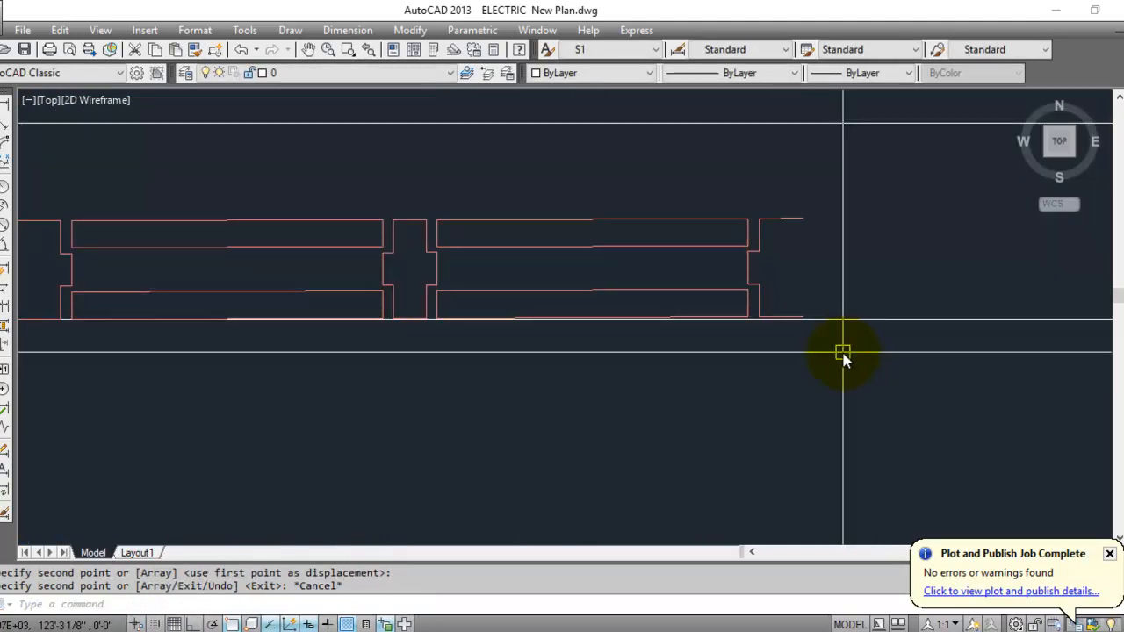
# Rotate the copied window about its lower corner at the jamb line to align it with the lower wall line.
pyautogui.press('Return')
pyautogui.scroll(-3, 457, 386)
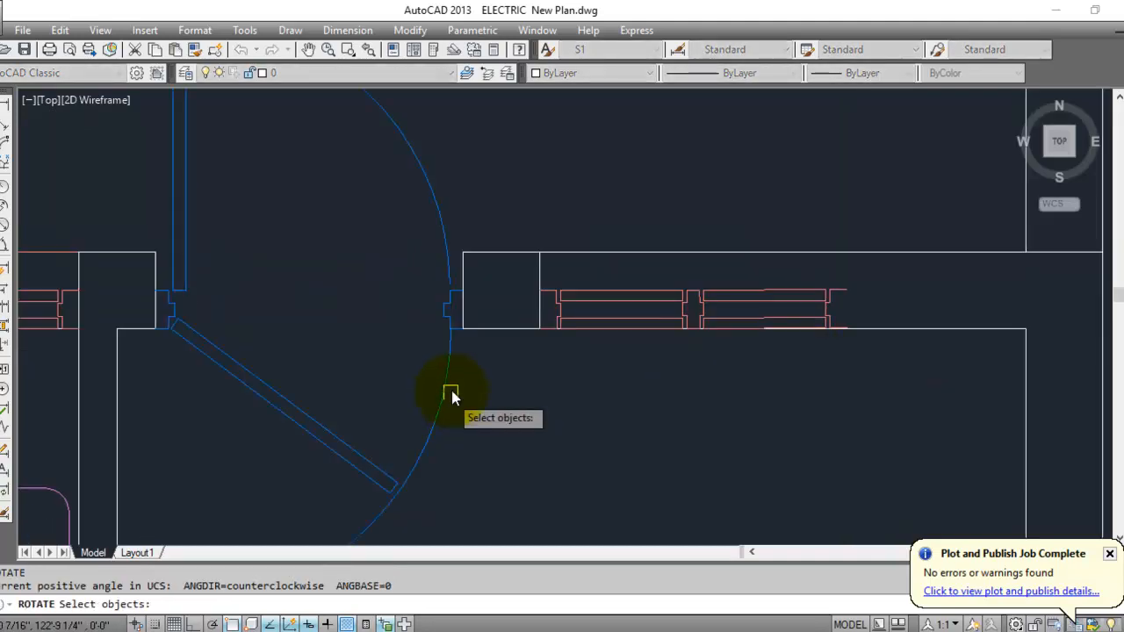
pyautogui.scroll(3, 550, 311)
pyautogui.click(557, 303)
pyautogui.scroll(2, 502, 361)
pyautogui.press('Return')
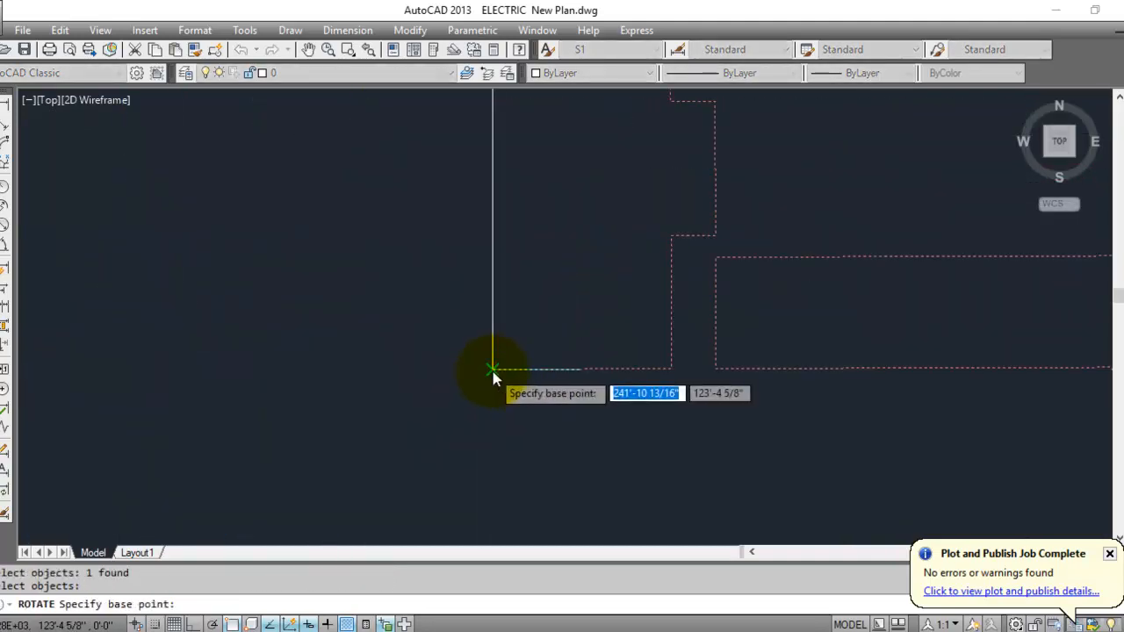
pyautogui.click(494, 372)
pyautogui.scroll(-3, 450, 381)
pyautogui.scroll(5, 993, 389)
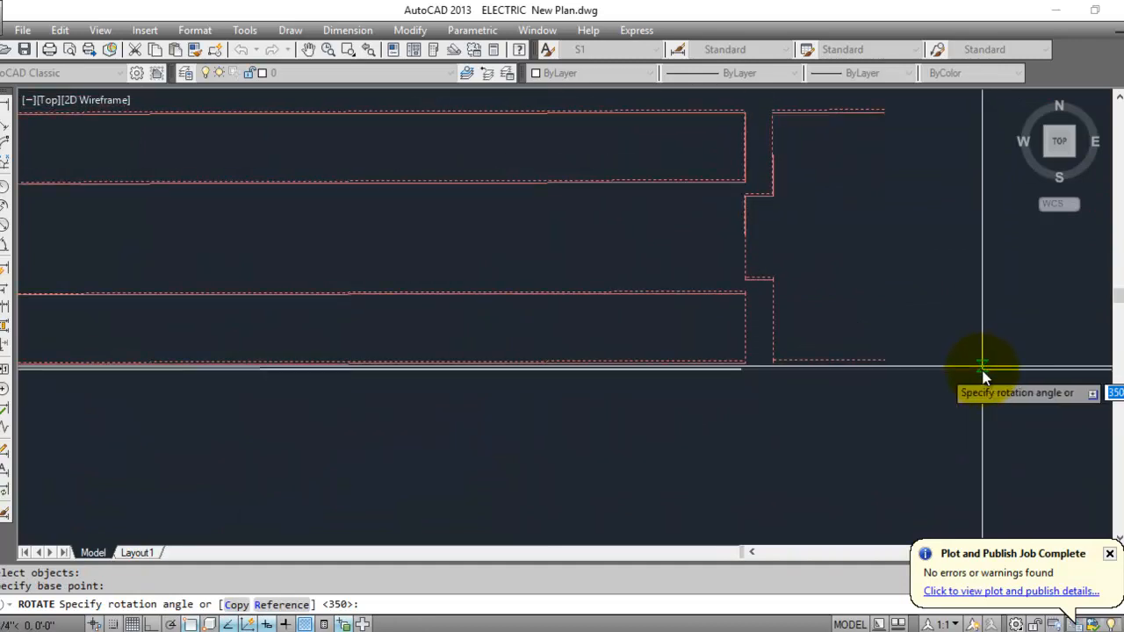
pyautogui.click(982, 374)
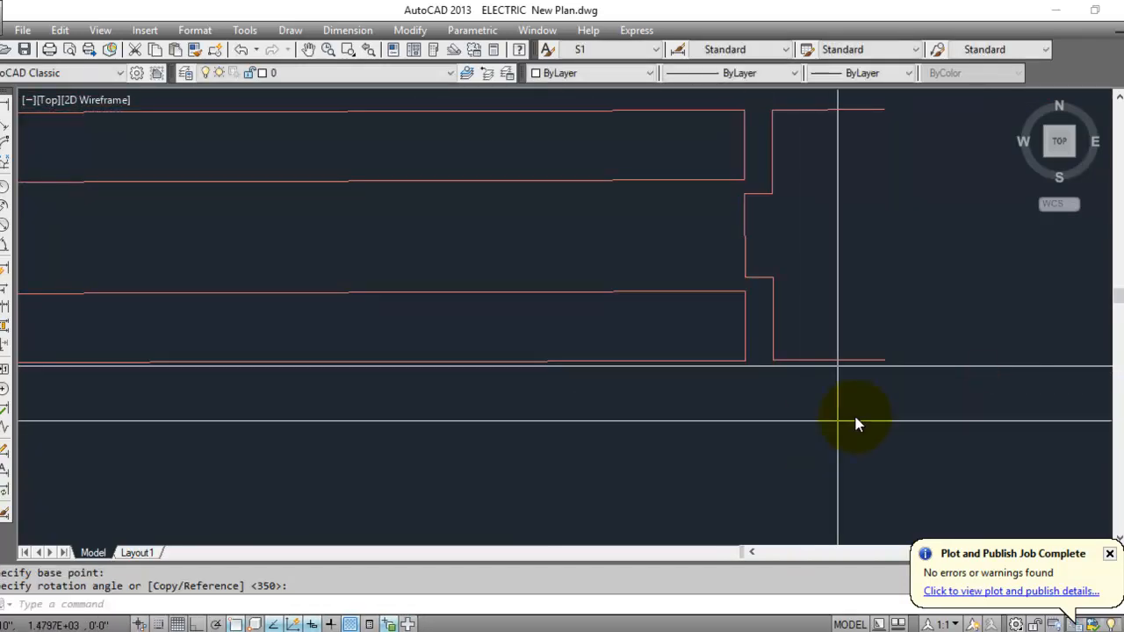
pyautogui.scroll(-3, 527, 369)
pyautogui.scroll(2, 215, 334)
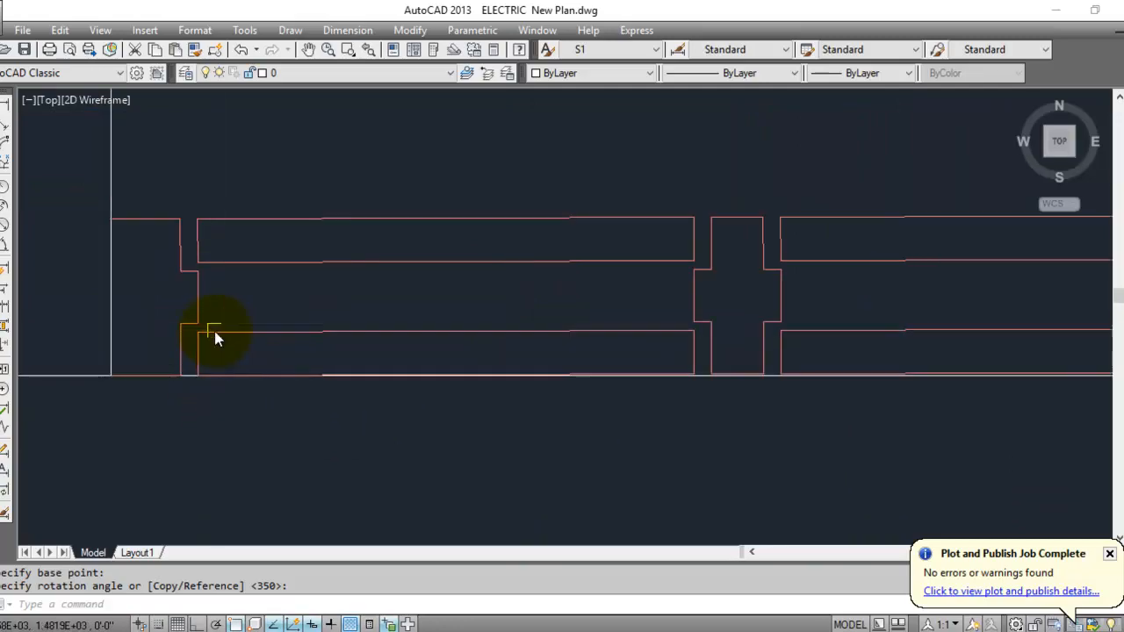
# Draw a vertical 9-inch jamb line from the window's far lower corner up to the upper wall line.
pyautogui.press('Return')
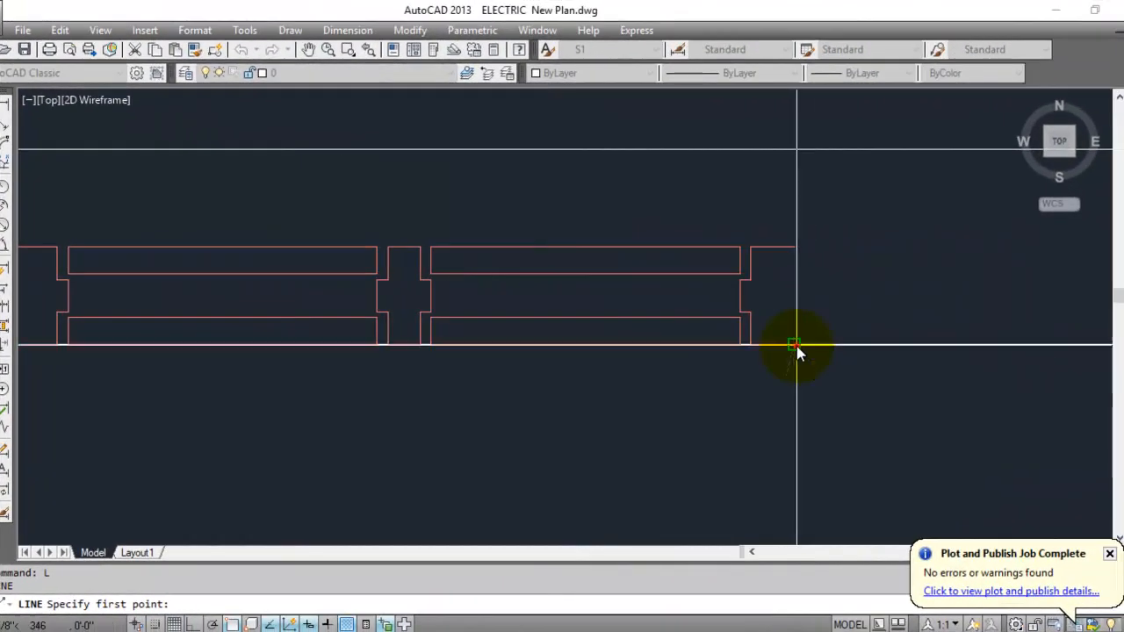
pyautogui.click(797, 346)
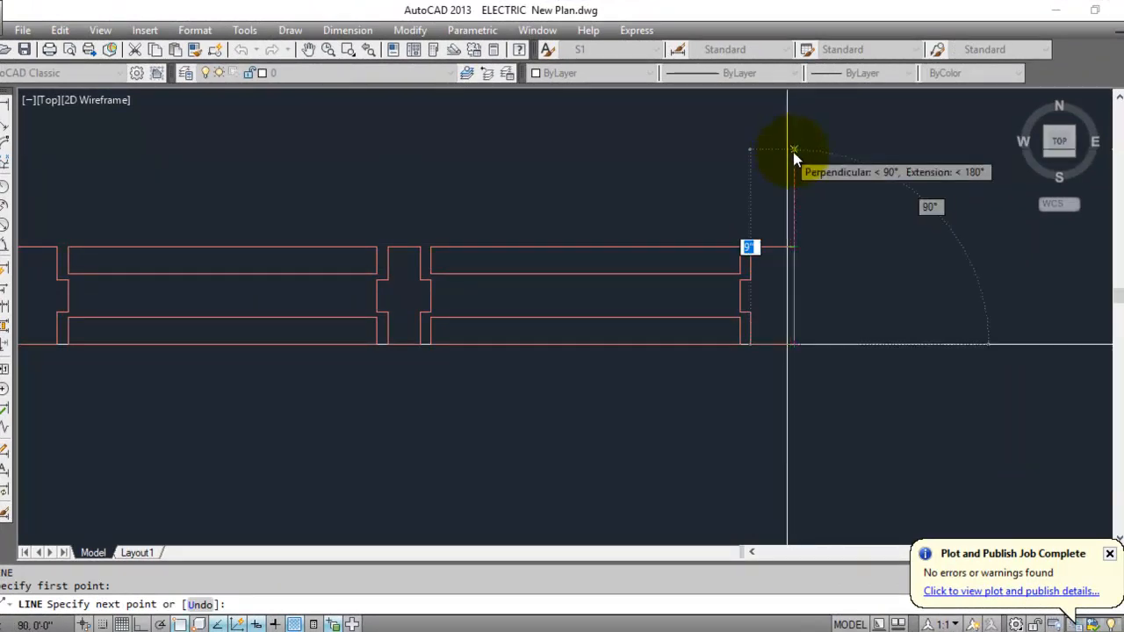
pyautogui.click(795, 150)
pyautogui.press('Escape')
pyautogui.scroll(-5, 578, 329)
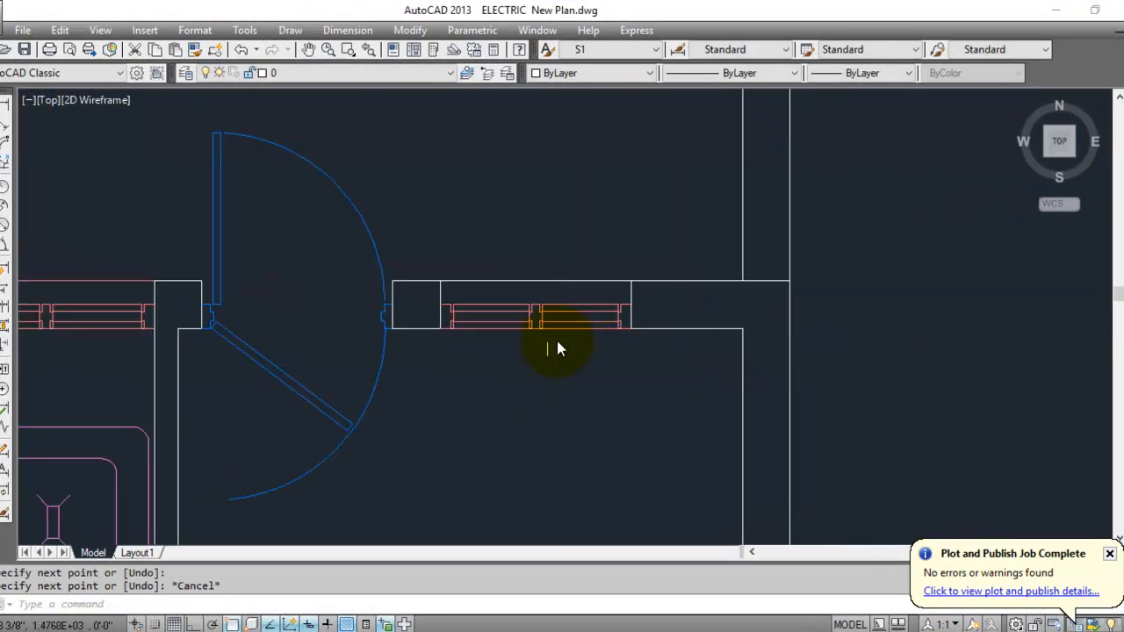
# Trim the upper wall line between the kitchen window's two jamb lines.
pyautogui.scroll(2, 369, 343)
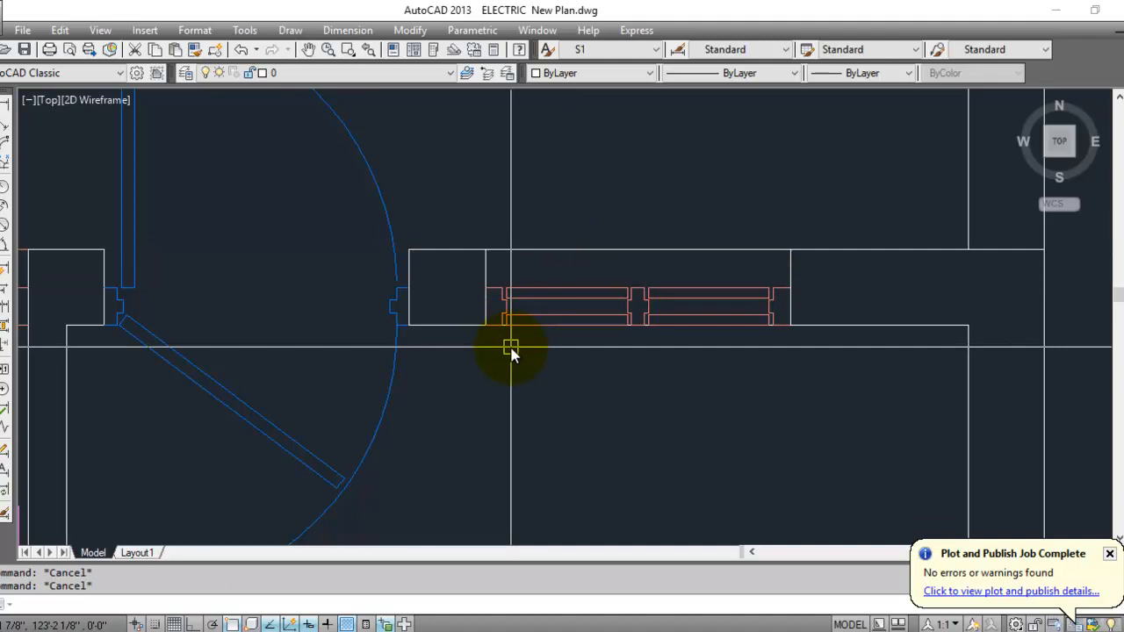
pyautogui.write('tr')
pyautogui.press('Return')
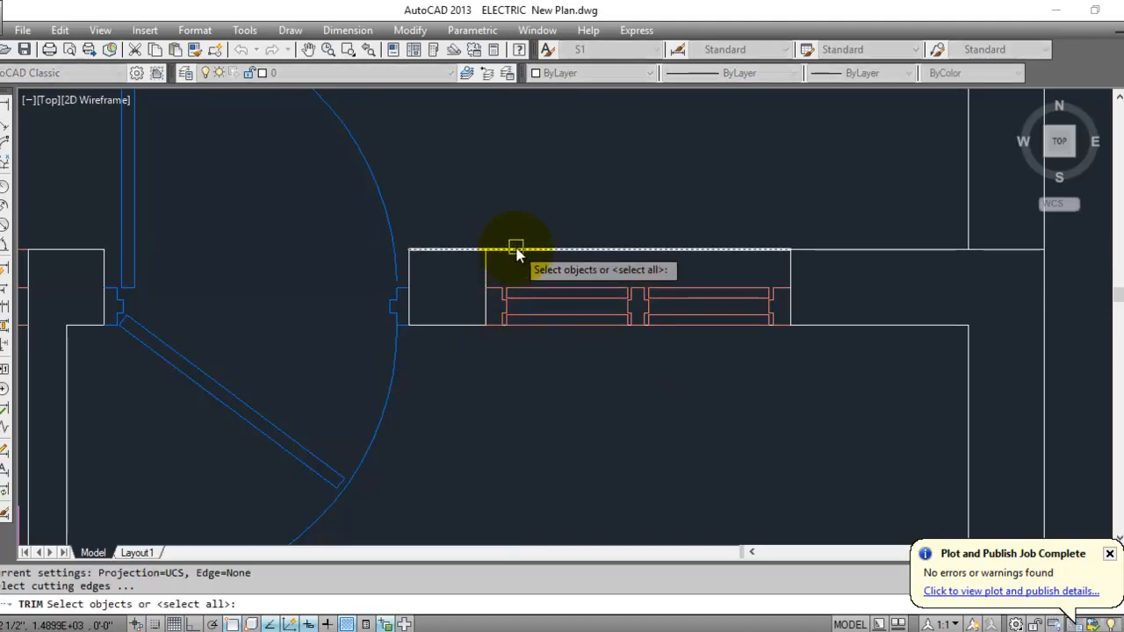
pyautogui.press('Return')
pyautogui.click(518, 250)
pyautogui.press('Escape')
pyautogui.press('Escape')
# Draw a 3-foot line across the upper edge of the window opening between the two jamb lines' upper ends.
pyautogui.write('l')
pyautogui.press('Return')
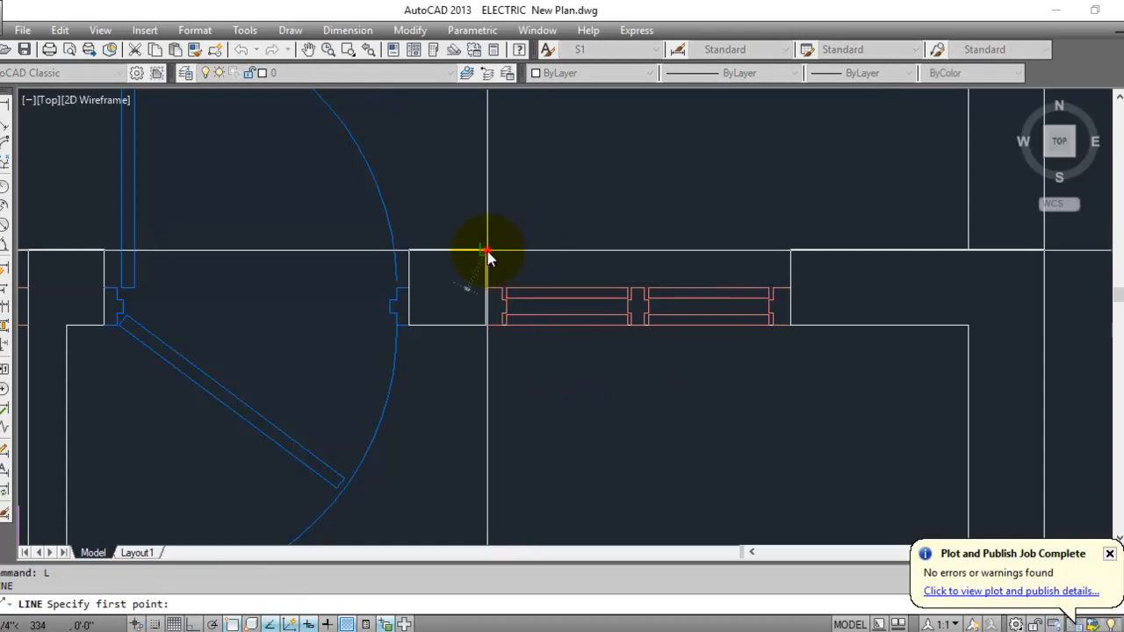
pyautogui.click(486, 252)
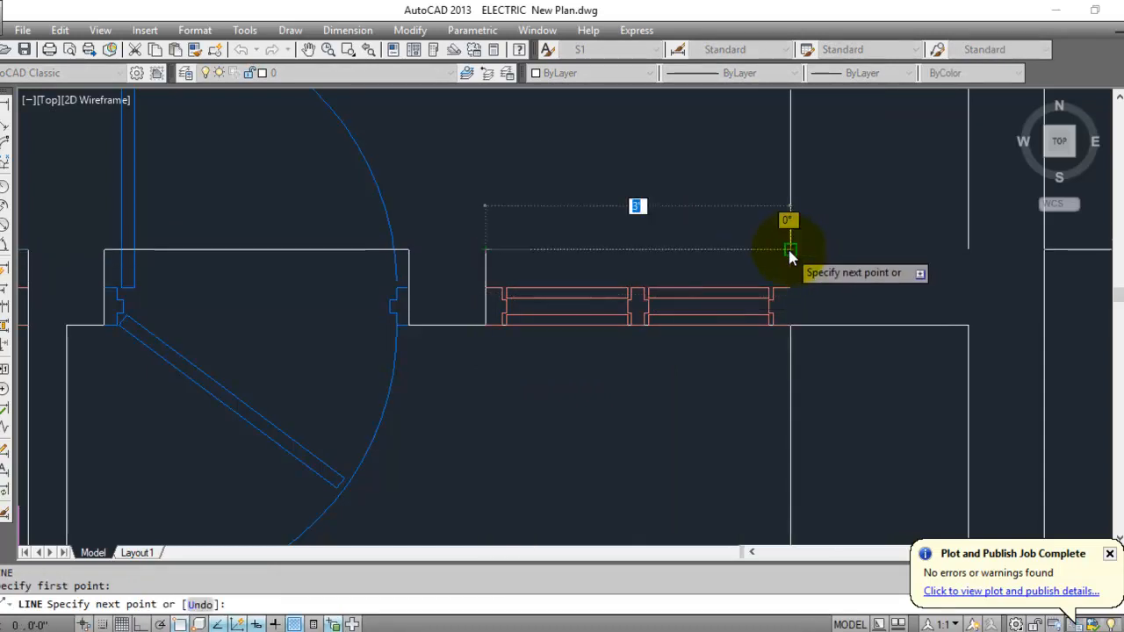
pyautogui.click(790, 252)
pyautogui.press('Escape')
# Change the window opening's upper line and its two jamb lines to Color 11.
pyautogui.click(656, 253)
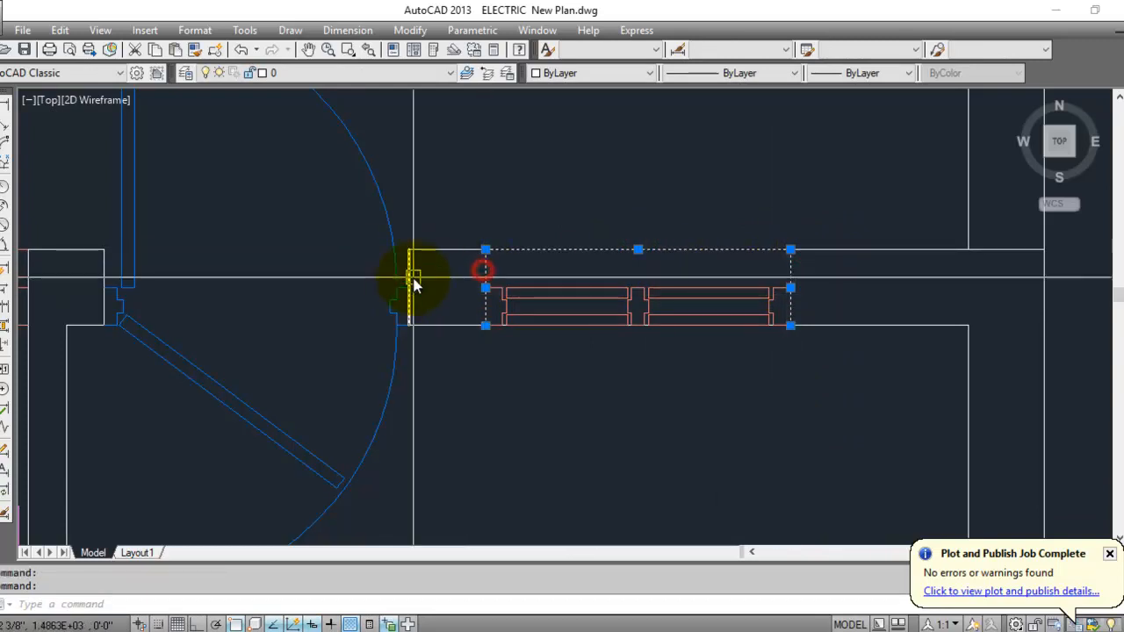
pyautogui.click(562, 73)
pyautogui.click(565, 215)
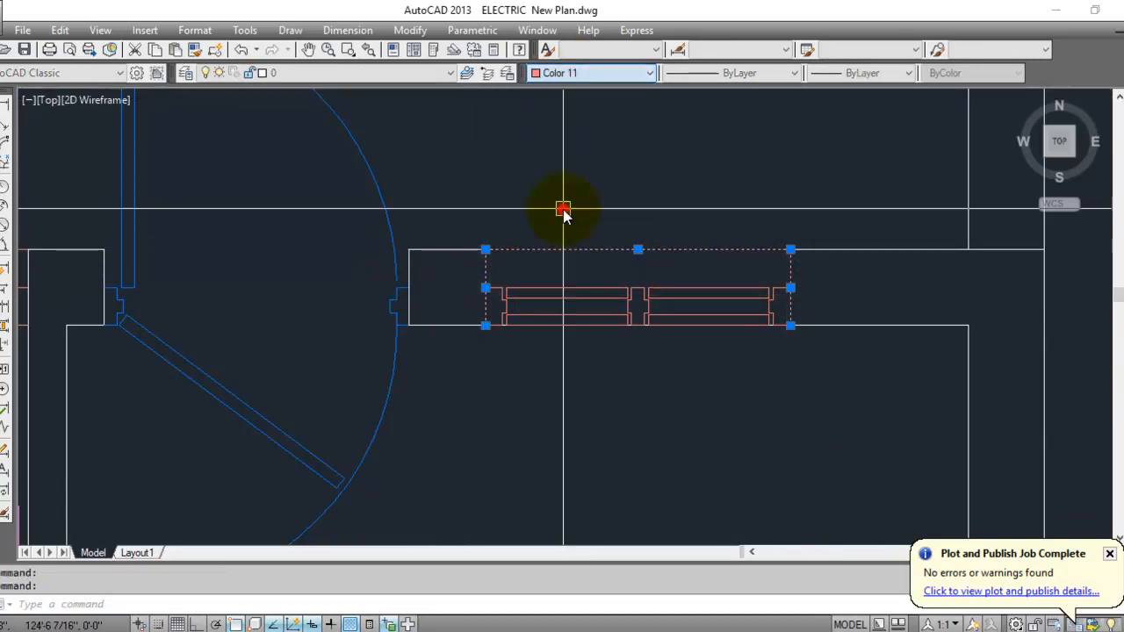
pyautogui.press('Escape')
pyautogui.click(597, 401)
pyautogui.scroll(-3, 642, 176)
pyautogui.moveTo(602, 297); pyautogui.dragTo(672, 332, button='middle')
pyautogui.moveTo(658, 382); pyautogui.dragTo(658, 301, button='middle')
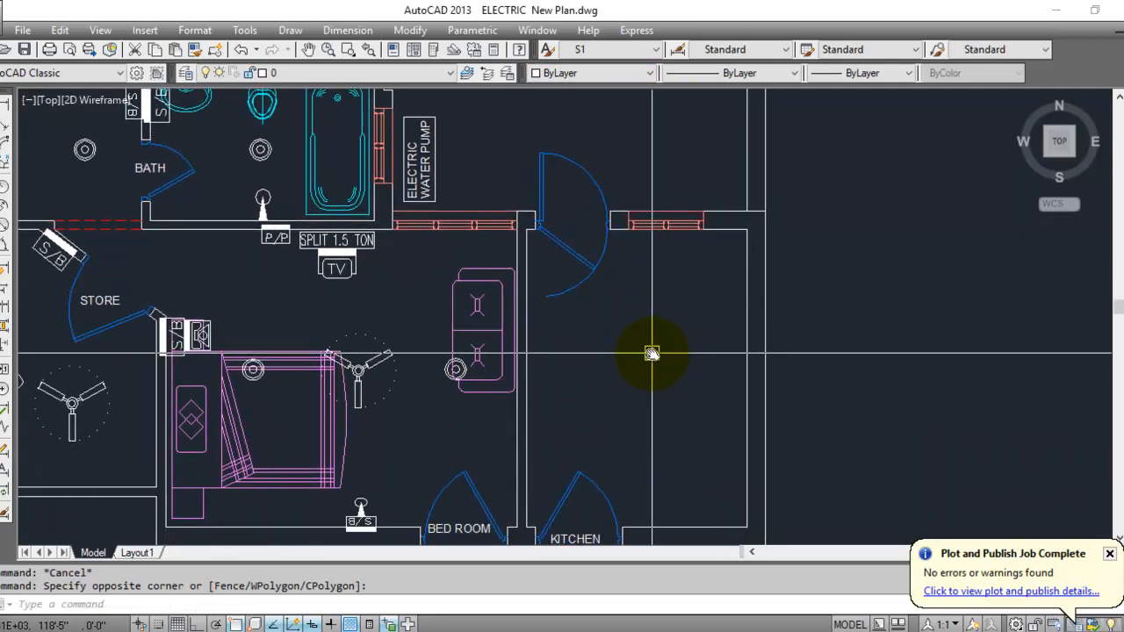
pyautogui.moveTo(653, 346); pyautogui.dragTo(664, 170, button='middle')
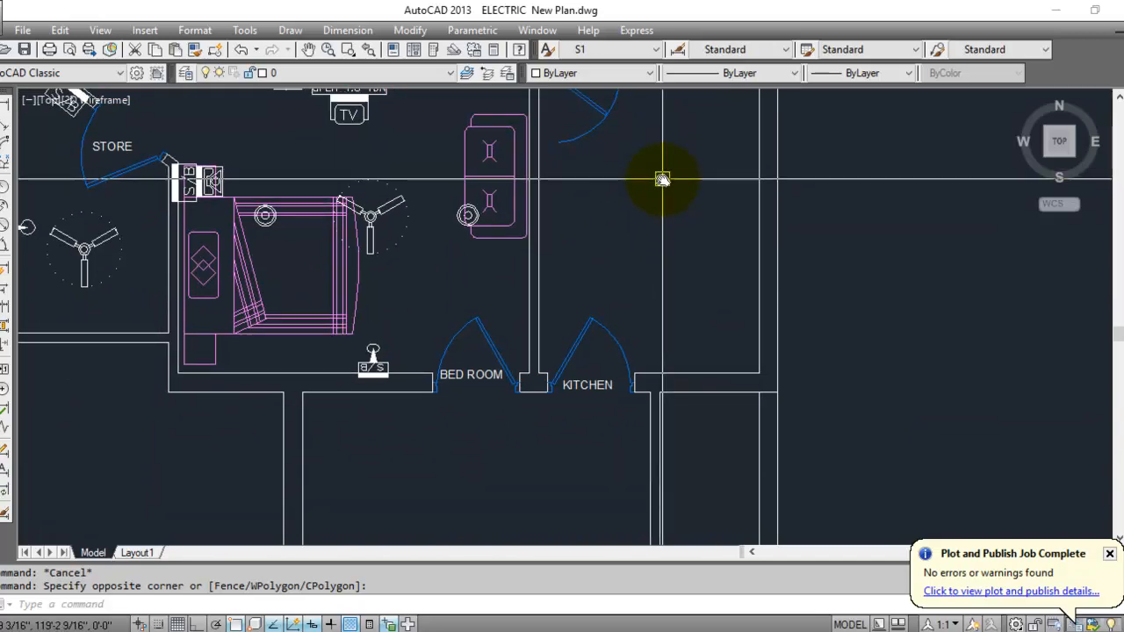
pyautogui.press('Escape')
# Copy the sink from the symbol collection by its upper edge midpoint to a spot centred just below the kitchen's upper-wall window.
pyautogui.scroll(-6, 636, 411)
pyautogui.moveTo(609, 234); pyautogui.dragTo(597, 418, button='middle')
pyautogui.scroll(8, 571, 266)
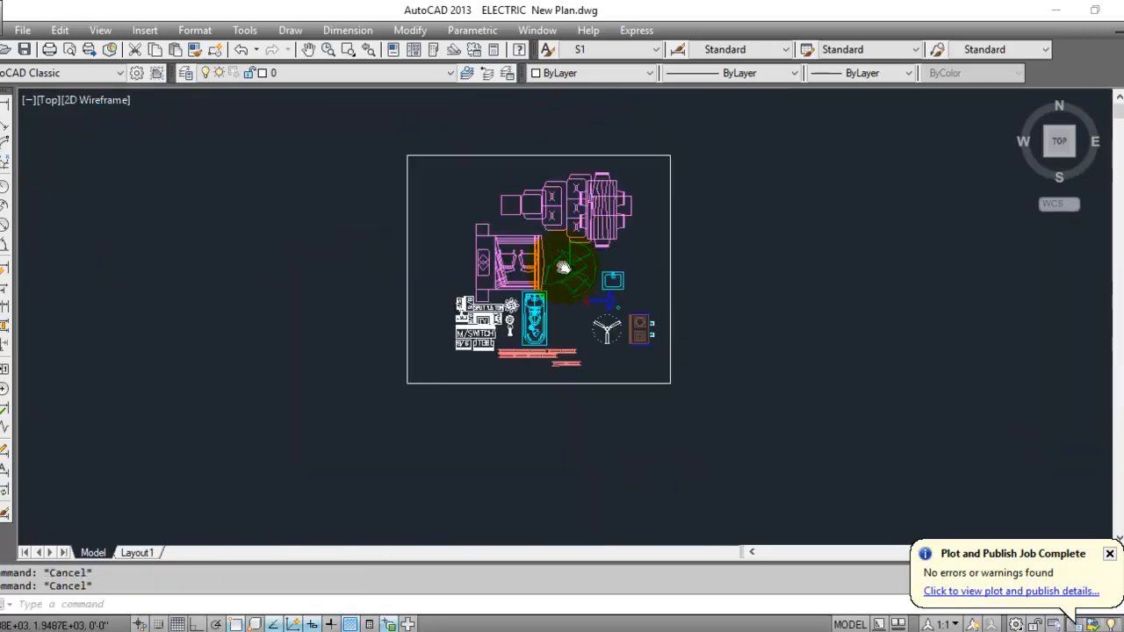
pyautogui.scroll(5, 741, 326)
pyautogui.click(661, 255)
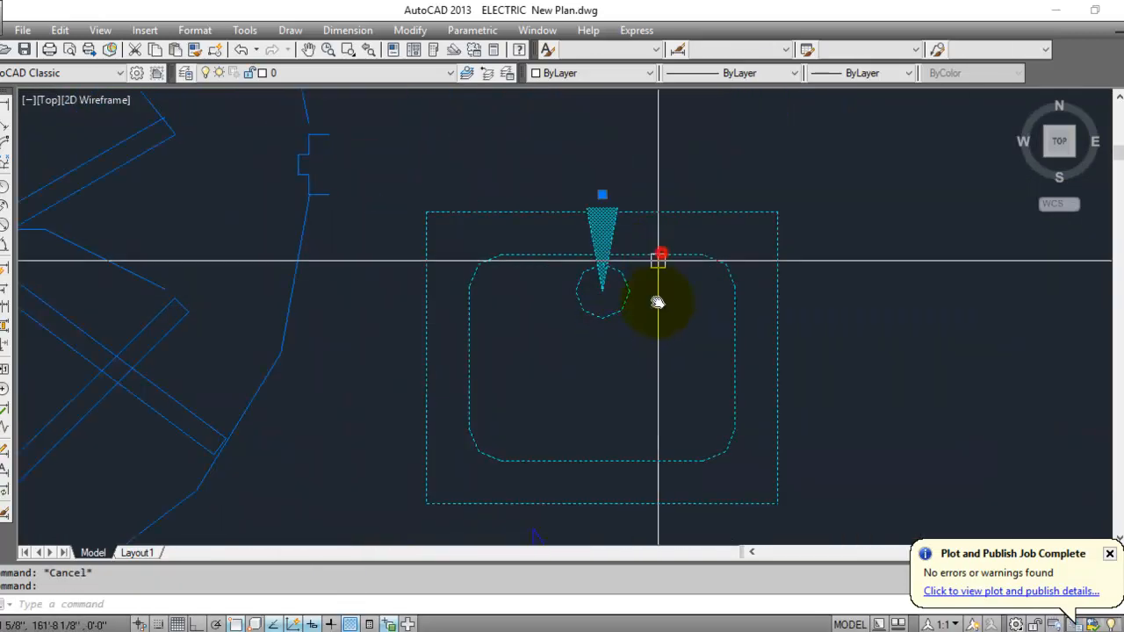
pyautogui.write('co')
pyautogui.press('Return')
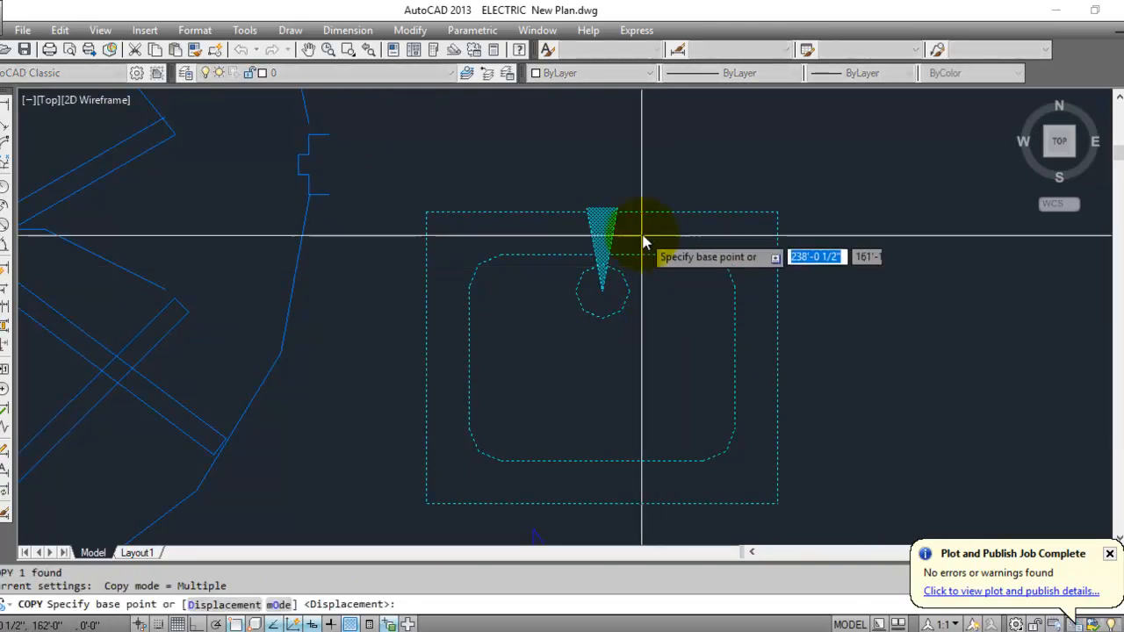
pyautogui.click(604, 212)
pyautogui.scroll(-5, 603, 246)
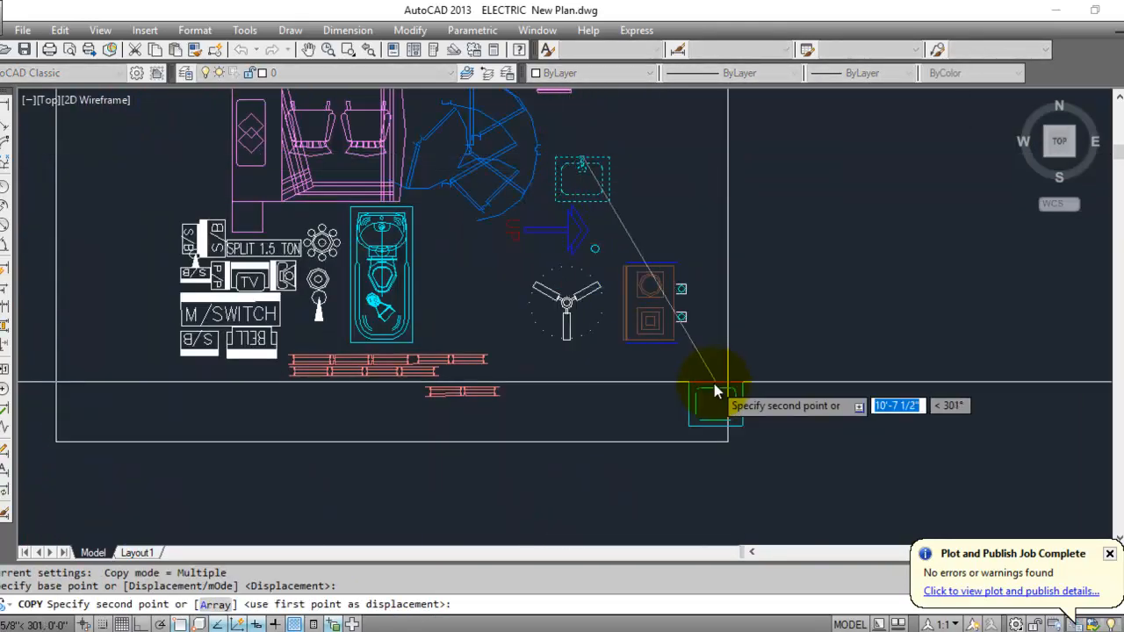
pyautogui.moveTo(710, 382); pyautogui.dragTo(677, 170, button='middle')
pyautogui.scroll(-3, 666, 329)
pyautogui.scroll(5, 601, 344)
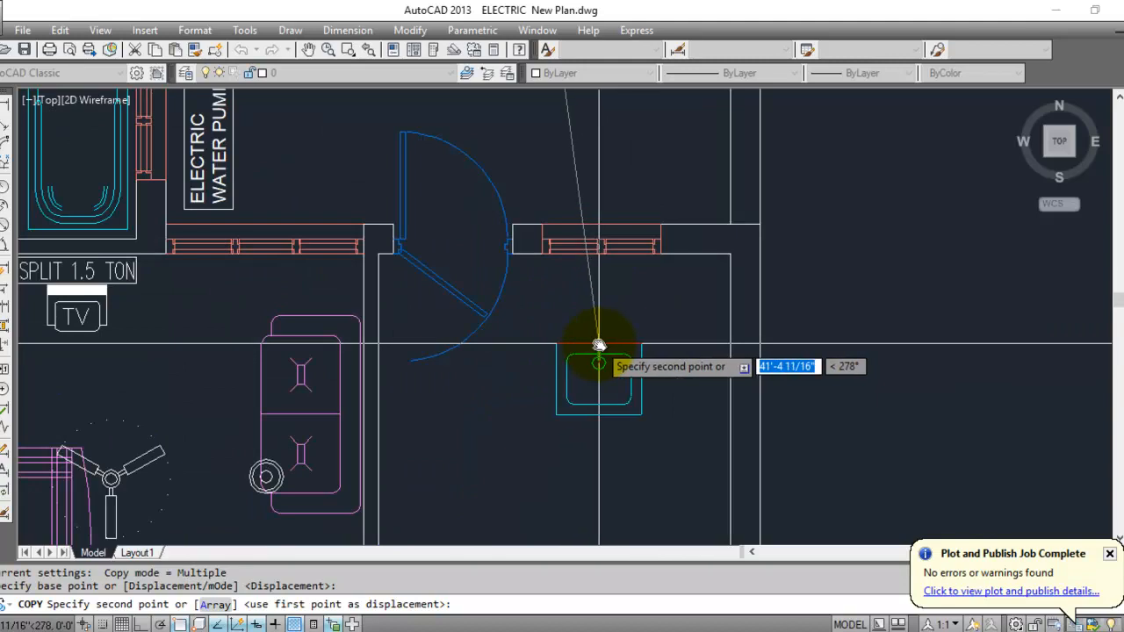
pyautogui.scroll(4, 588, 338)
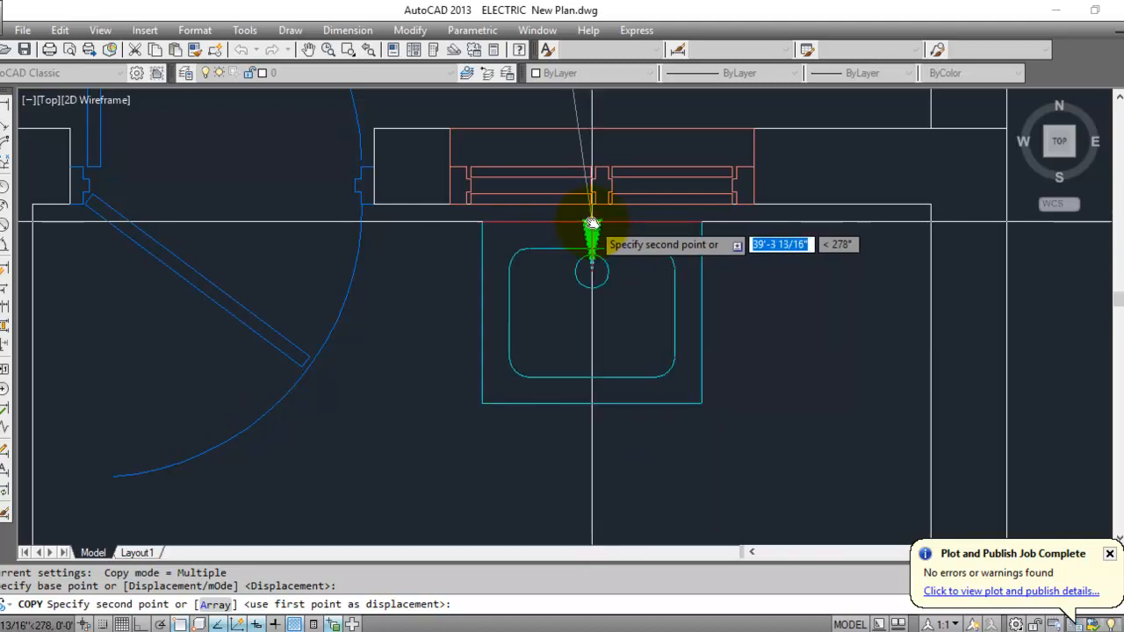
pyautogui.scroll(2, 592, 224)
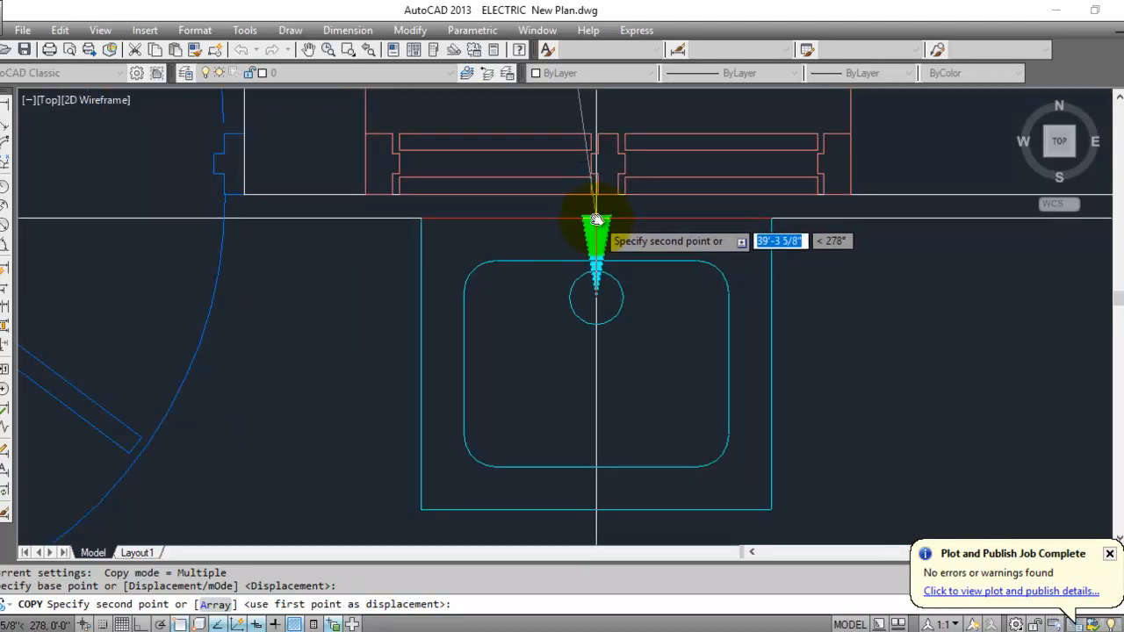
pyautogui.click(597, 219)
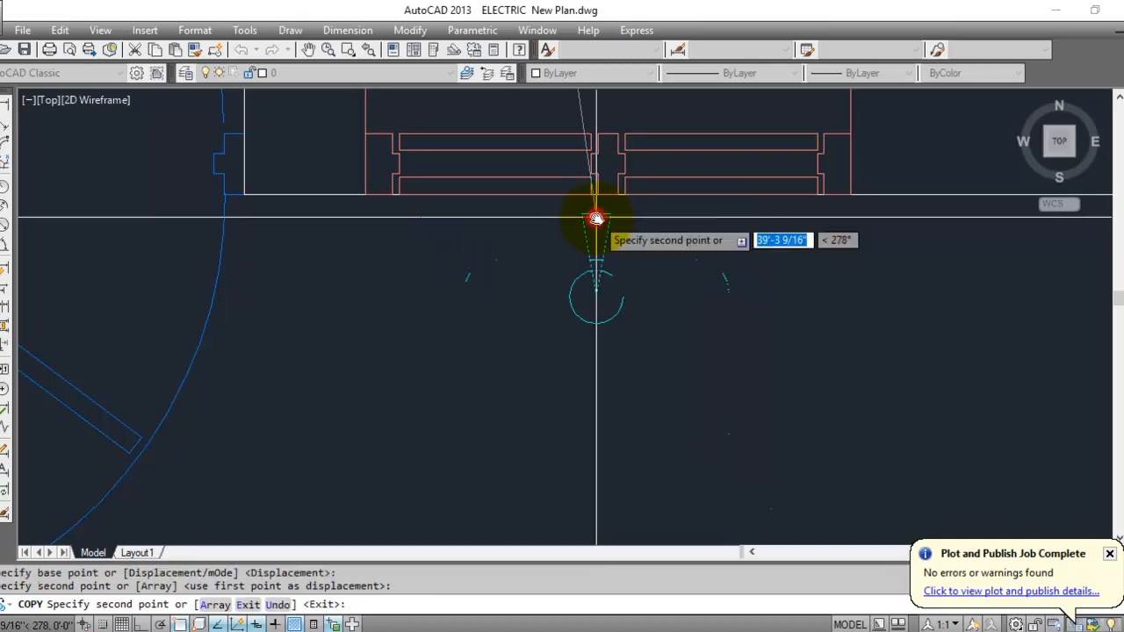
pyautogui.press('Escape')
pyautogui.scroll(-3, 595, 221)
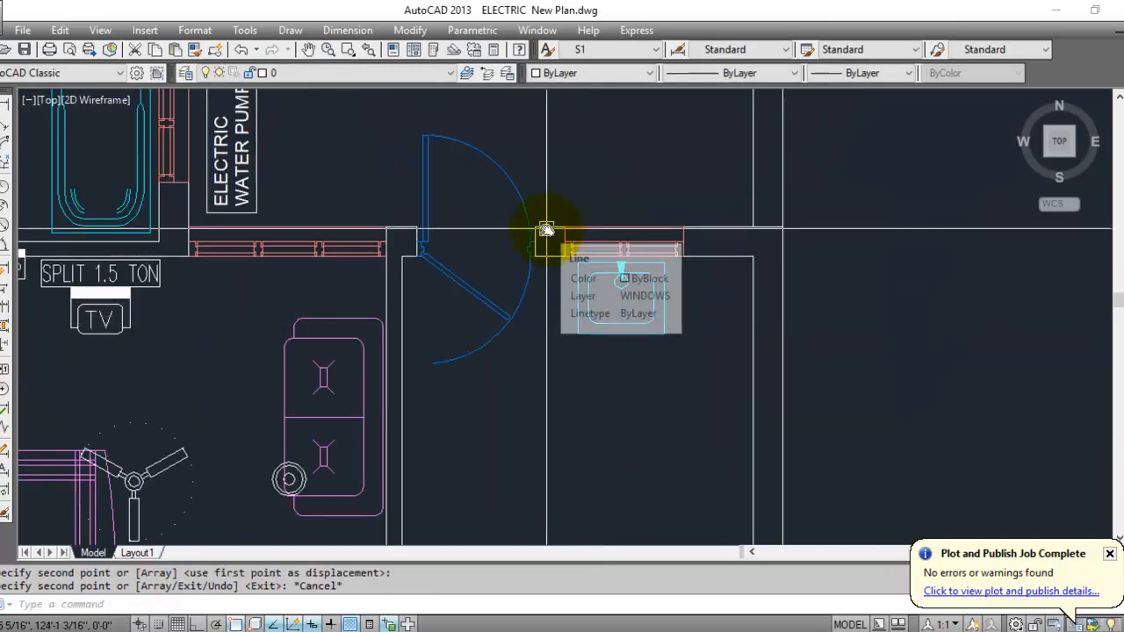
# Copy the two-burner stove from the symbol collection by its right edge midpoint onto the inner face of the kitchen's right wall.
pyautogui.scroll(-5, 572, 447)
pyautogui.scroll(8, 559, 296)
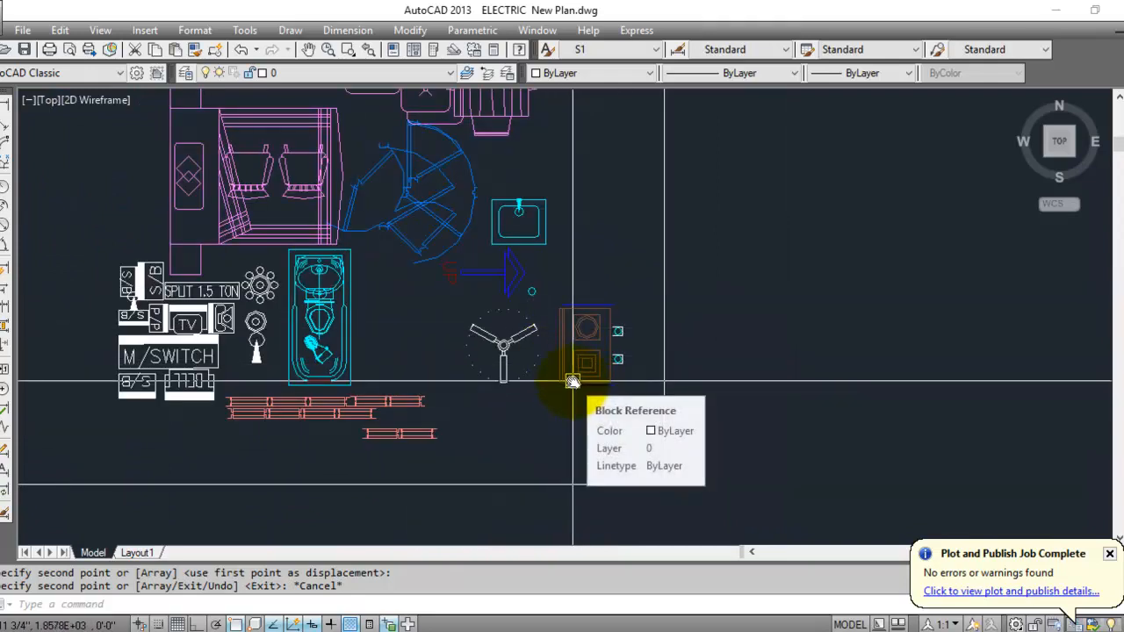
pyautogui.click(576, 387)
pyautogui.scroll(4, 601, 356)
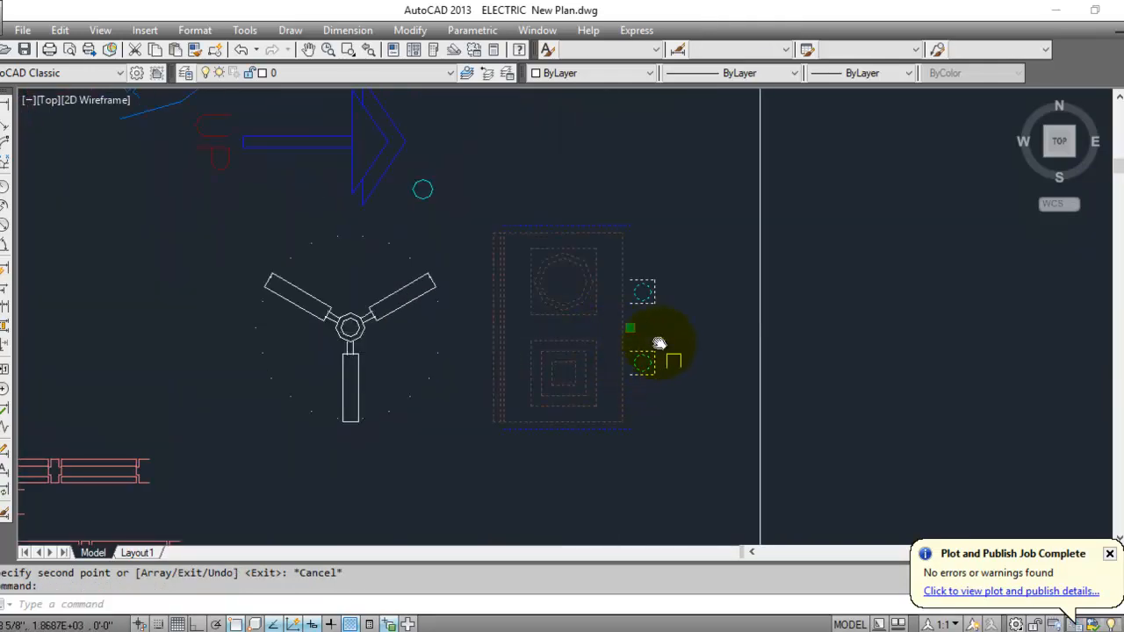
pyautogui.write('o')
pyautogui.press('Return')
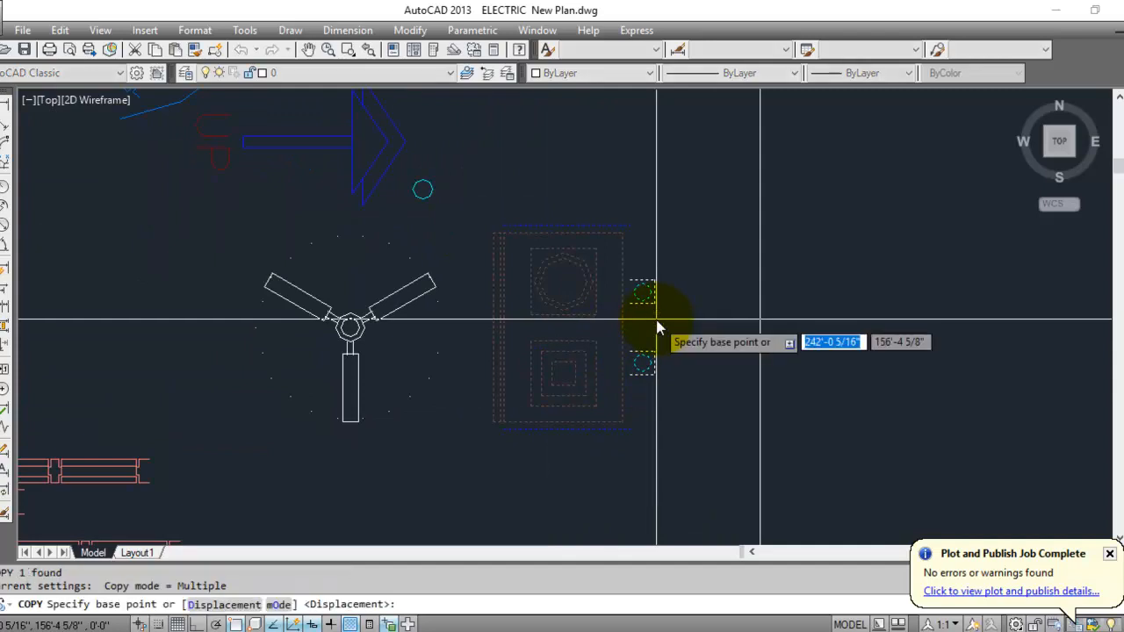
pyautogui.click(626, 328)
pyautogui.scroll(-5, 611, 207)
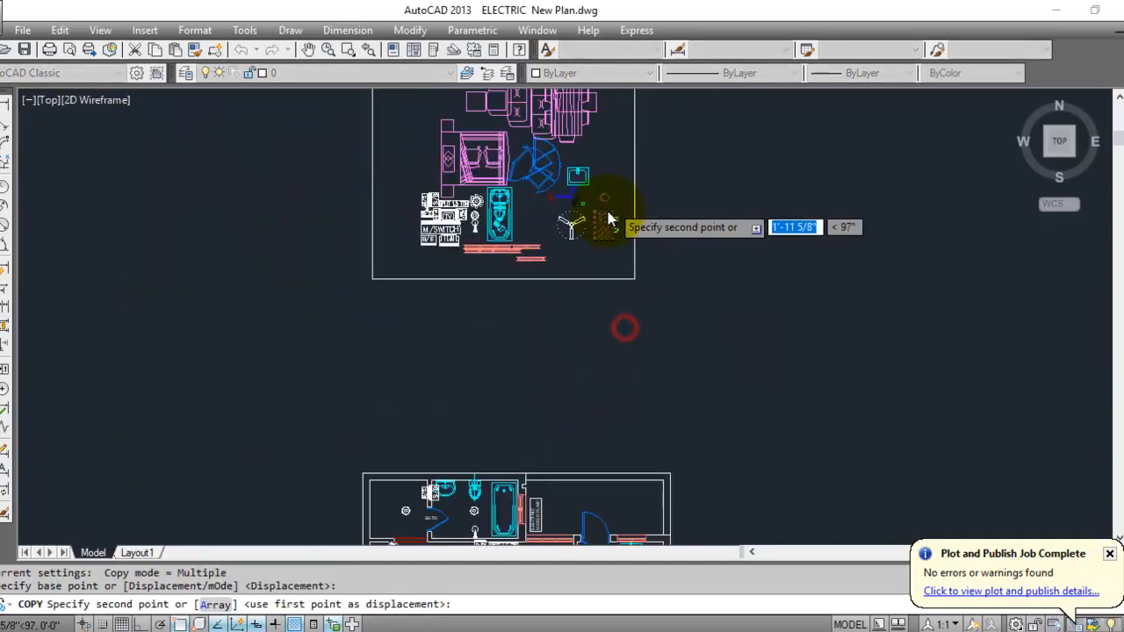
pyautogui.moveTo(637, 416); pyautogui.dragTo(625, 162, button='middle')
pyautogui.scroll(4, 647, 329)
pyautogui.scroll(-2, 639, 382)
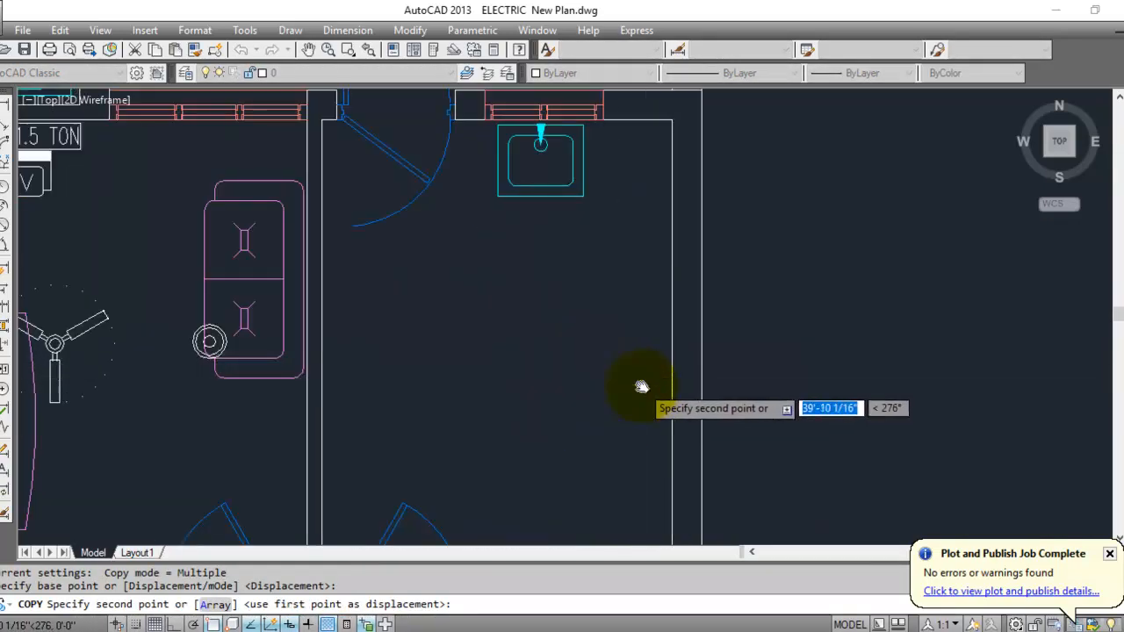
pyautogui.moveTo(642, 384)
pyautogui.mouseDown(button='middle')
pyautogui.moveTo(630, 311)
pyautogui.moveTo(629, 363)
pyautogui.mouseUp(button='middle')
pyautogui.scroll(2, 631, 352)
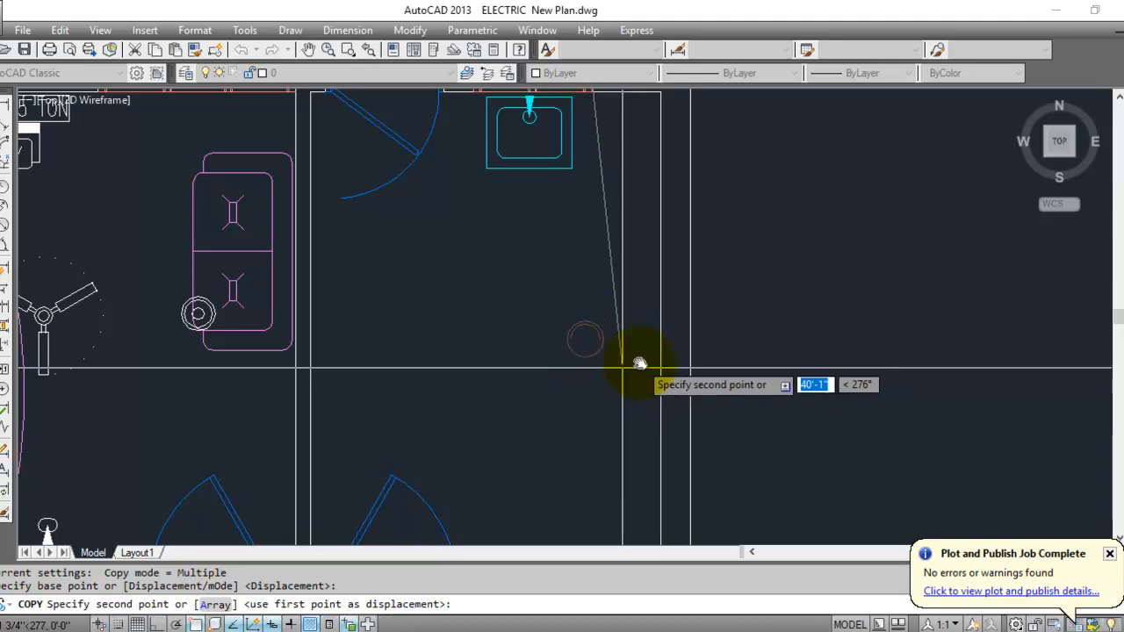
pyautogui.click(660, 362)
pyautogui.press('Escape')
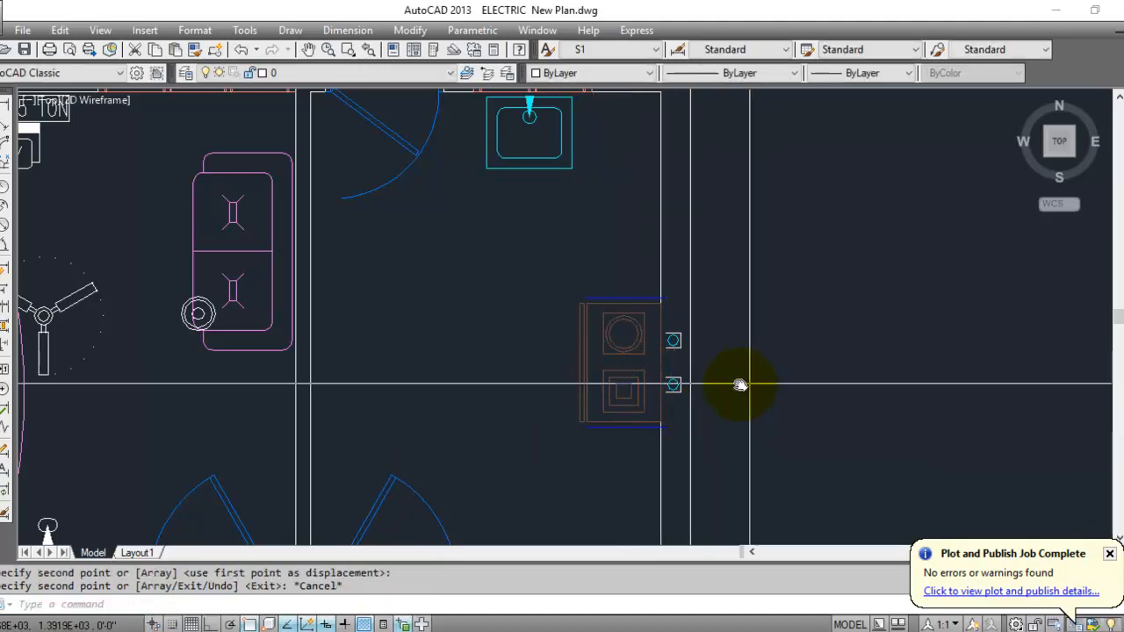
# Move the stove left so the right end of its upper blue line meets the inner face of the kitchen's right wall.
pyautogui.scroll(5, 743, 360)
pyautogui.scroll(5, 609, 228)
pyautogui.scroll(-6, 595, 180)
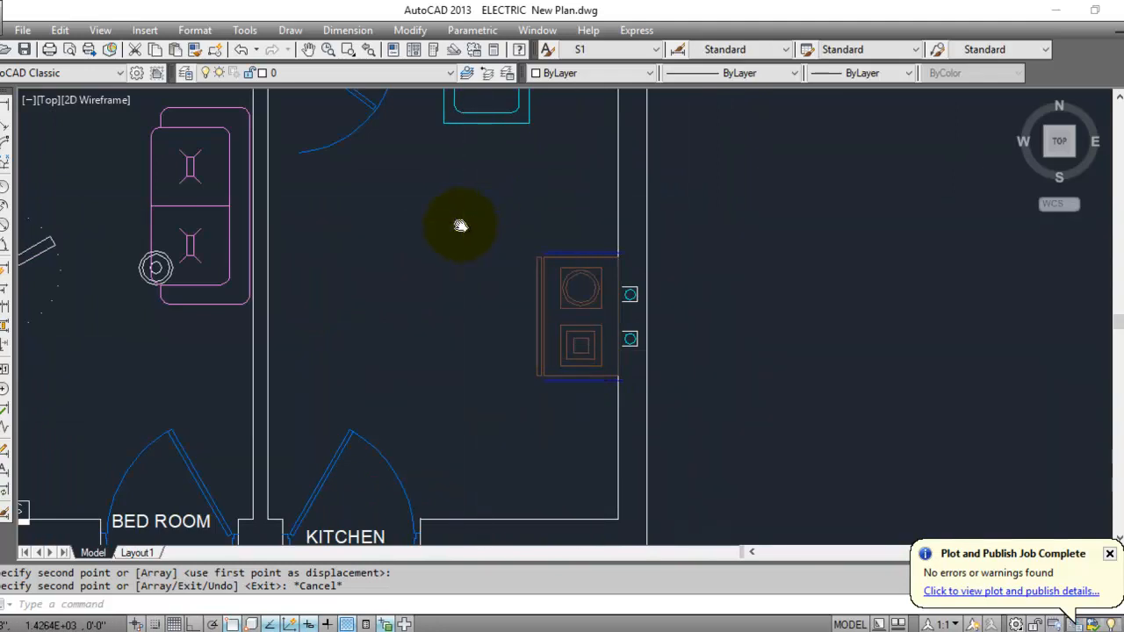
pyautogui.moveTo(460, 221); pyautogui.dragTo(525, 333, button='middle')
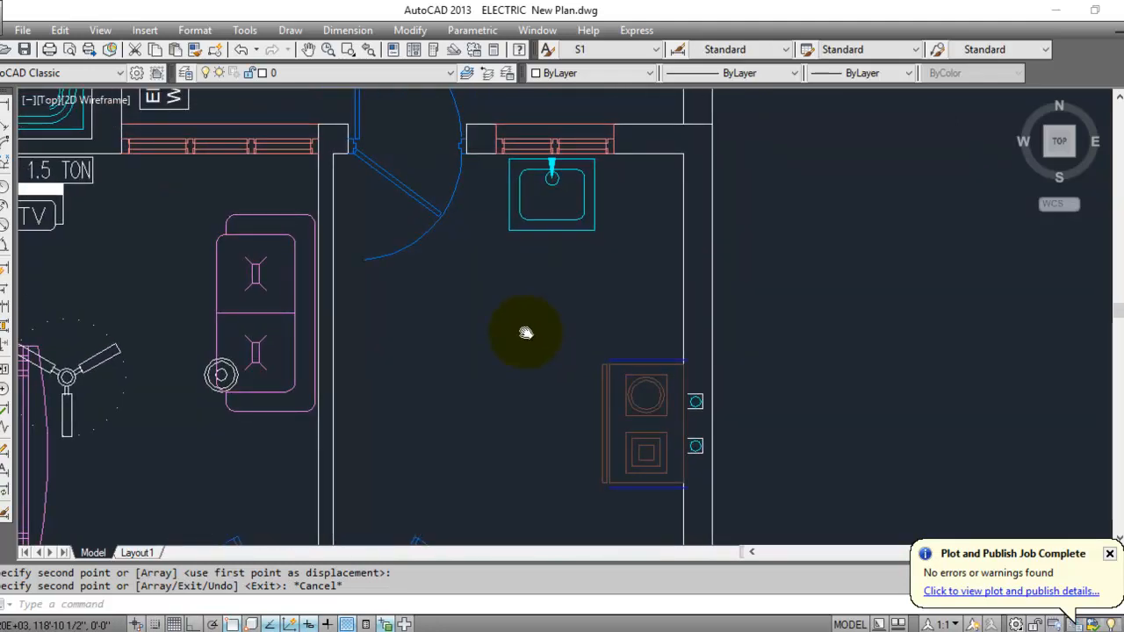
pyautogui.press('Return')
pyautogui.scroll(5, 693, 395)
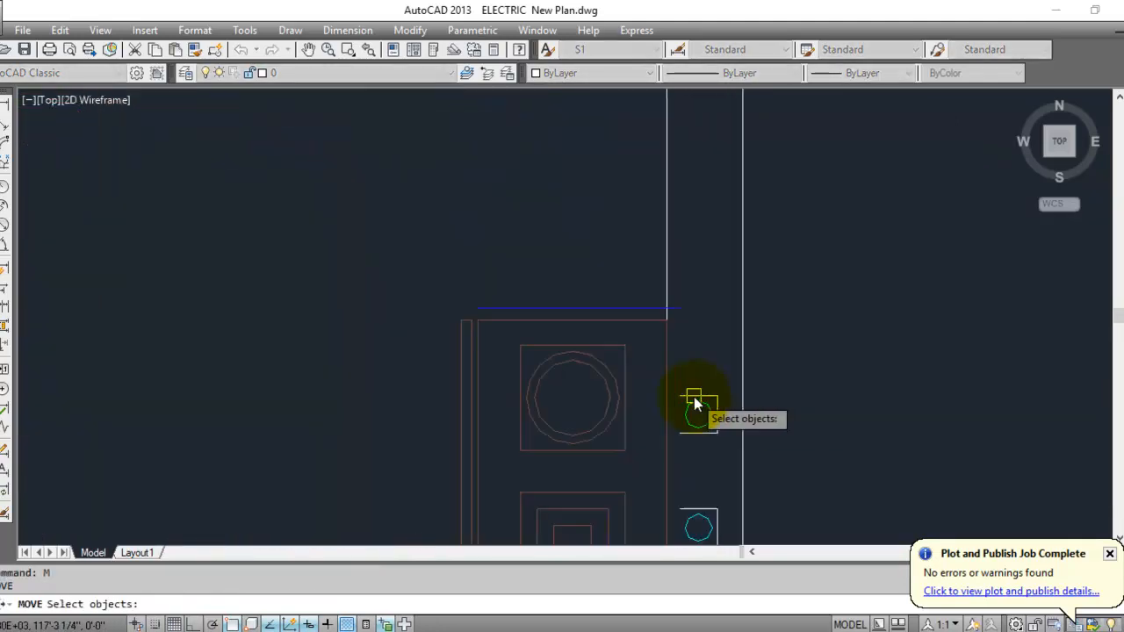
pyautogui.click(663, 257)
pyautogui.scroll(4, 614, 233)
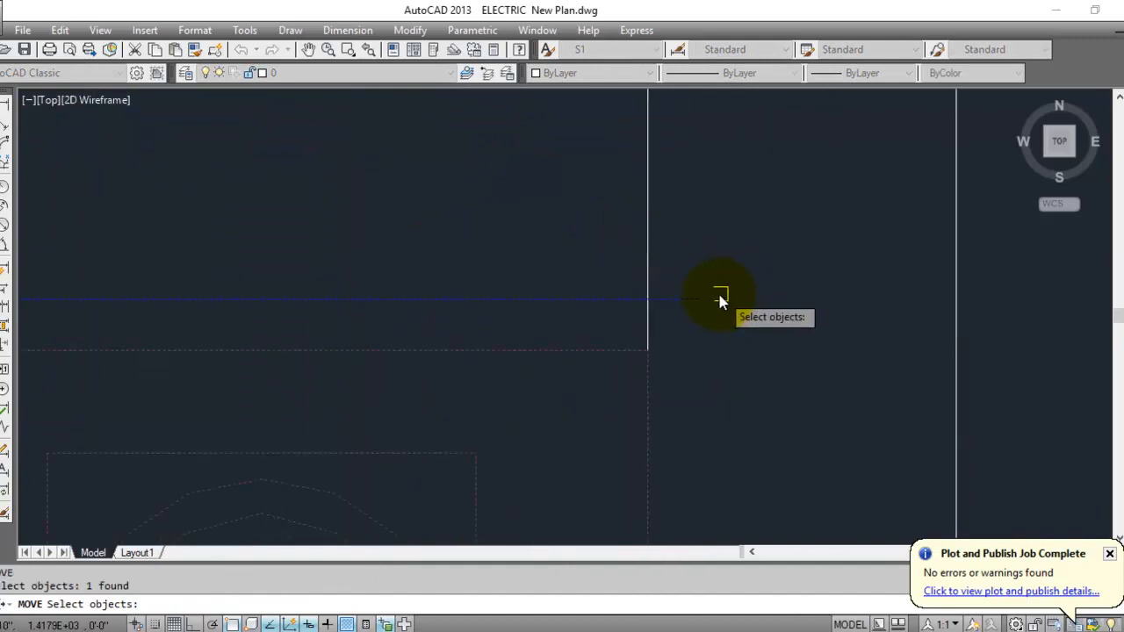
pyautogui.press('Return')
pyautogui.click(677, 301)
pyautogui.click(648, 298)
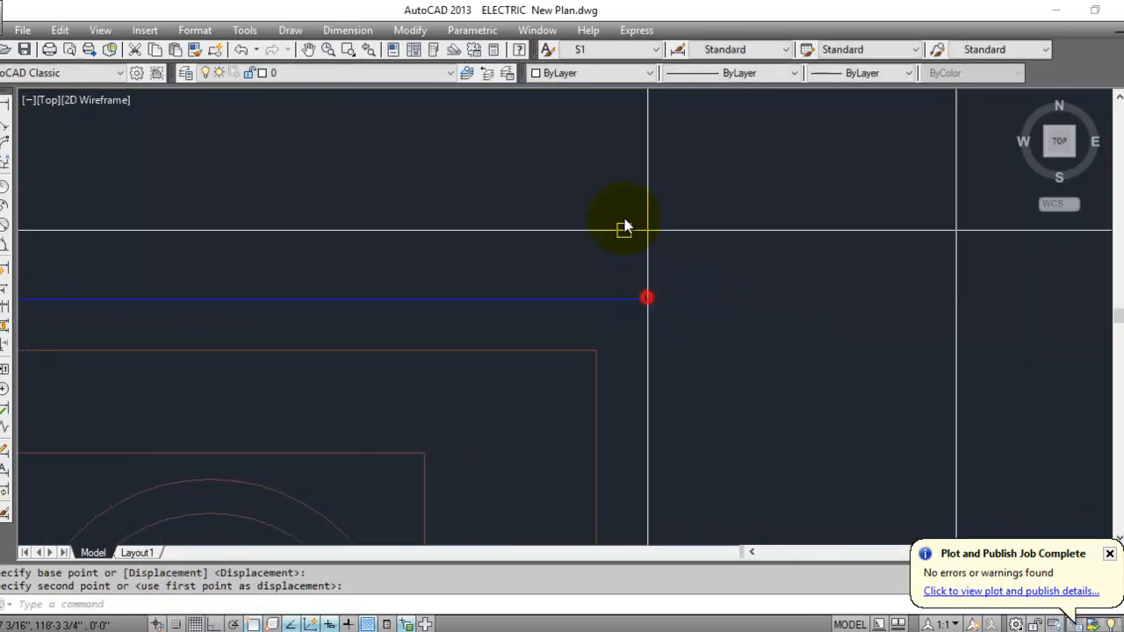
pyautogui.scroll(-4, 478, 334)
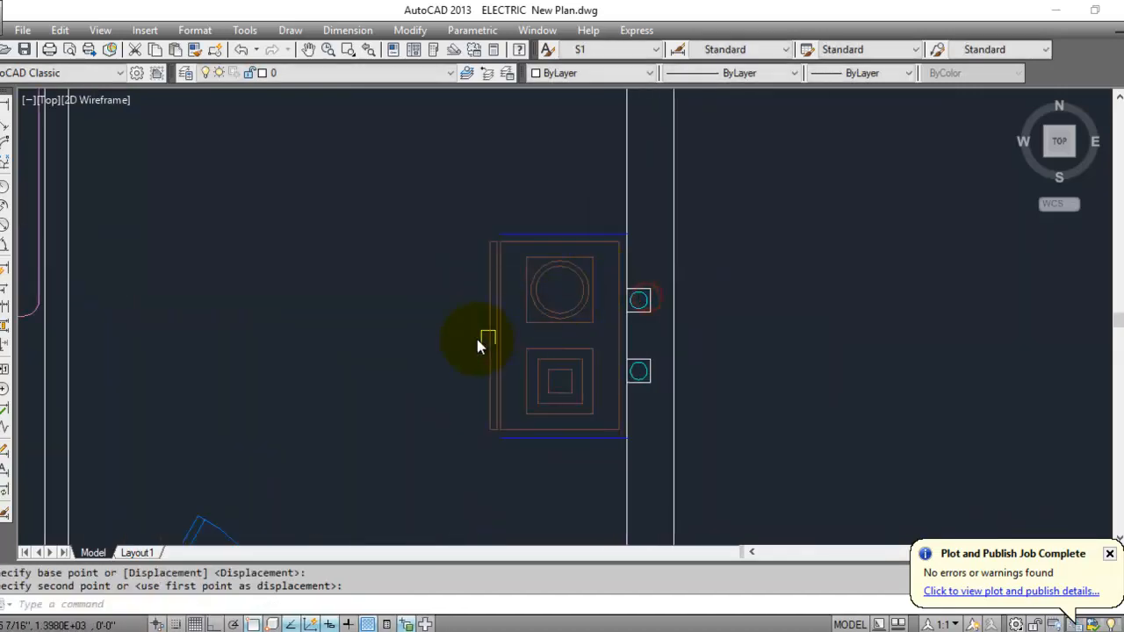
pyautogui.click(416, 344)
# Start the kitchen counter outline at the upper door jamb's lower corner, drawing 2' down and 3'6" right with Ortho on.
pyautogui.scroll(-5, 572, 246)
pyautogui.scroll(3, 571, 250)
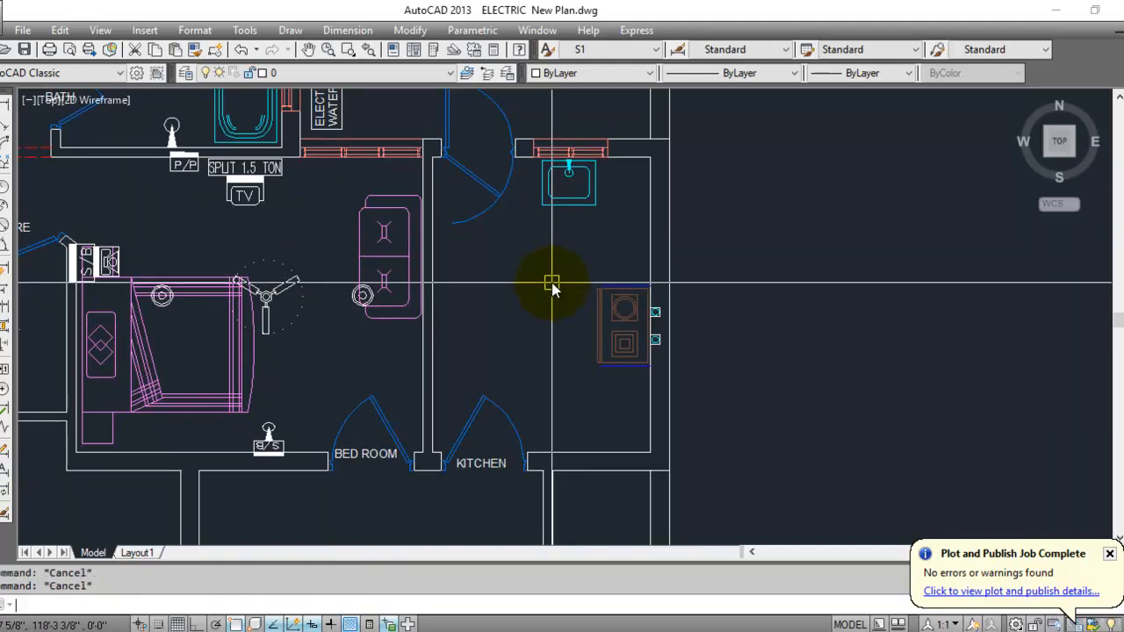
pyautogui.scroll(4, 496, 129)
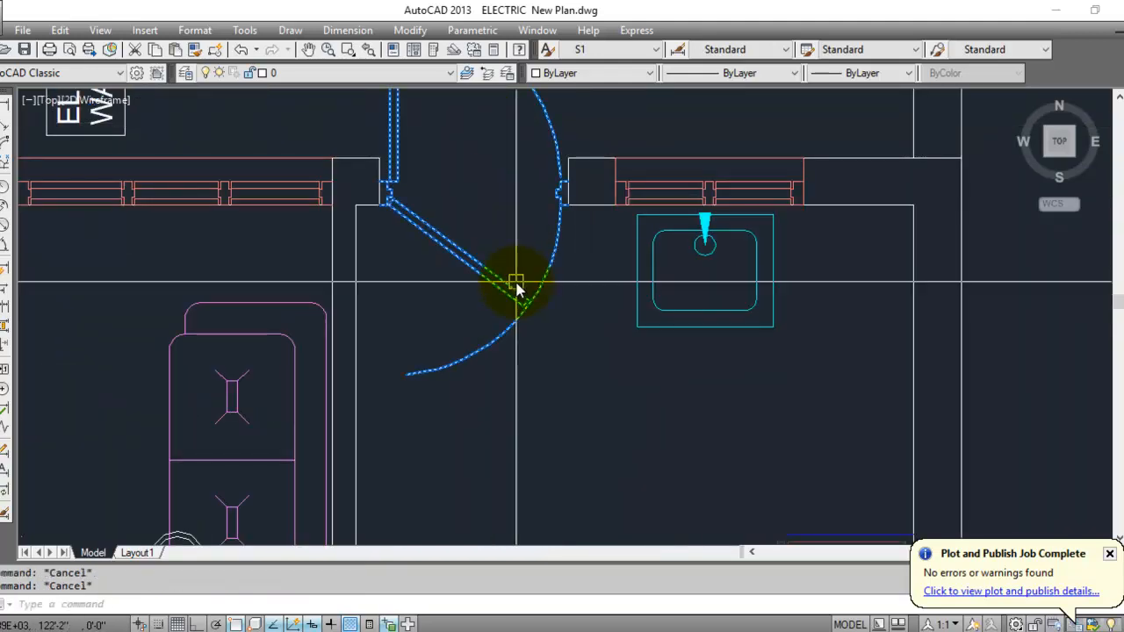
pyautogui.press('Return')
pyautogui.scroll(5, 553, 219)
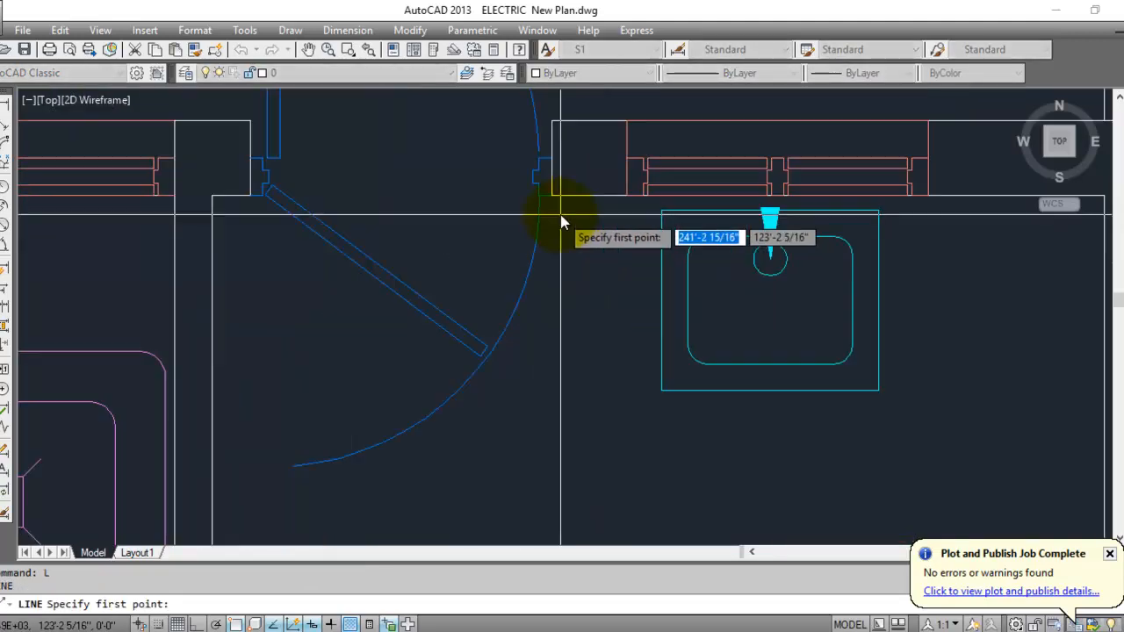
pyautogui.click(545, 184)
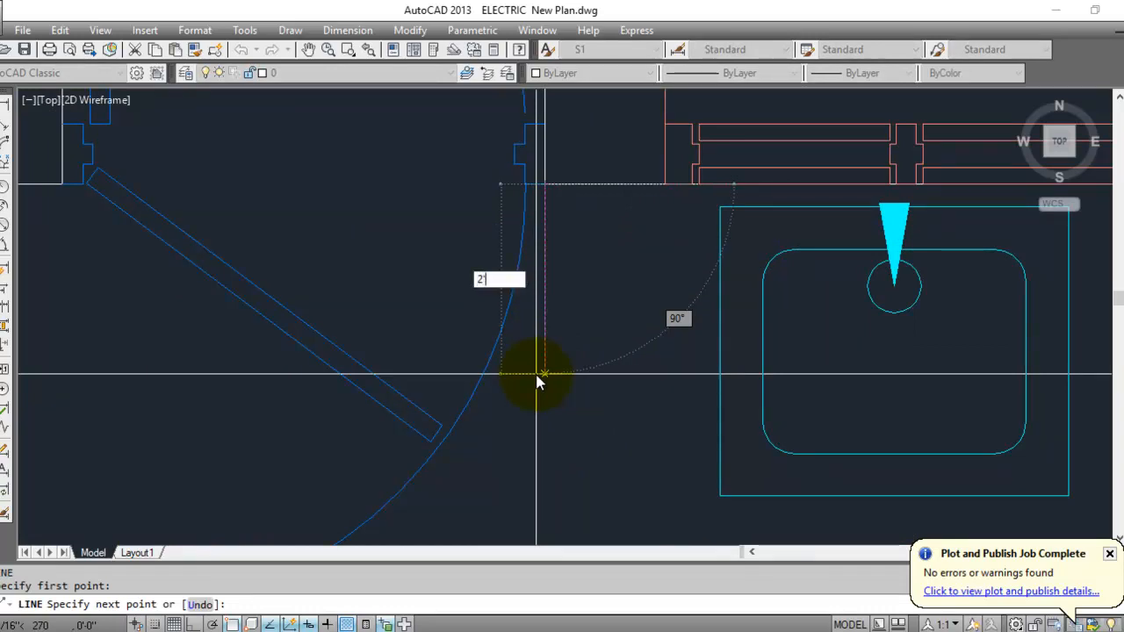
pyautogui.press('Return')
pyautogui.scroll(-3, 537, 413)
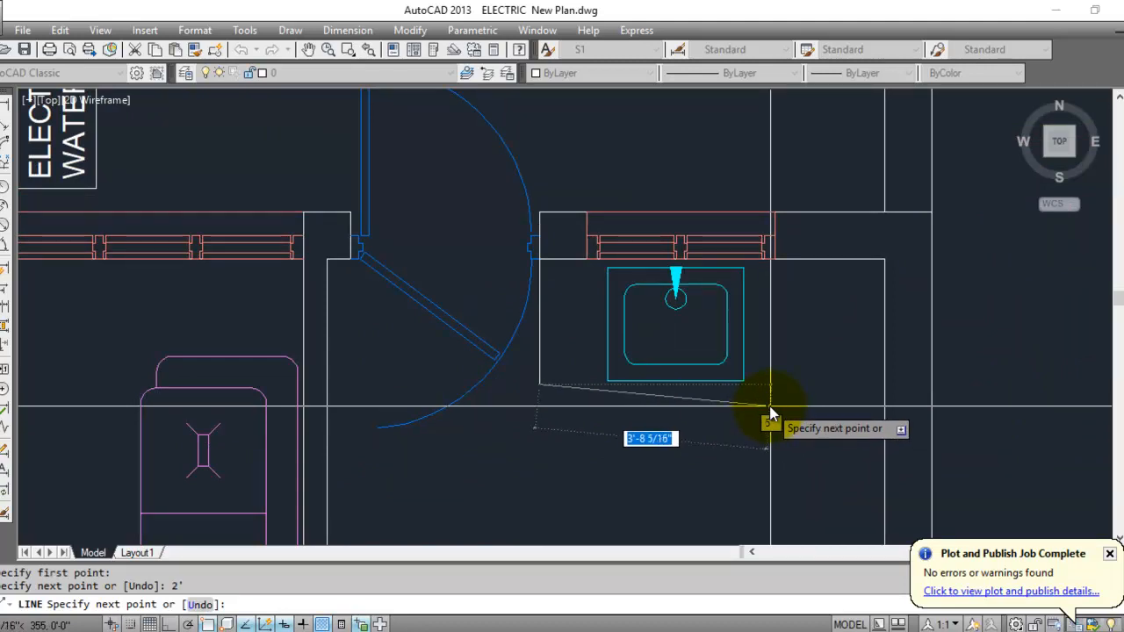
pyautogui.press('F8')
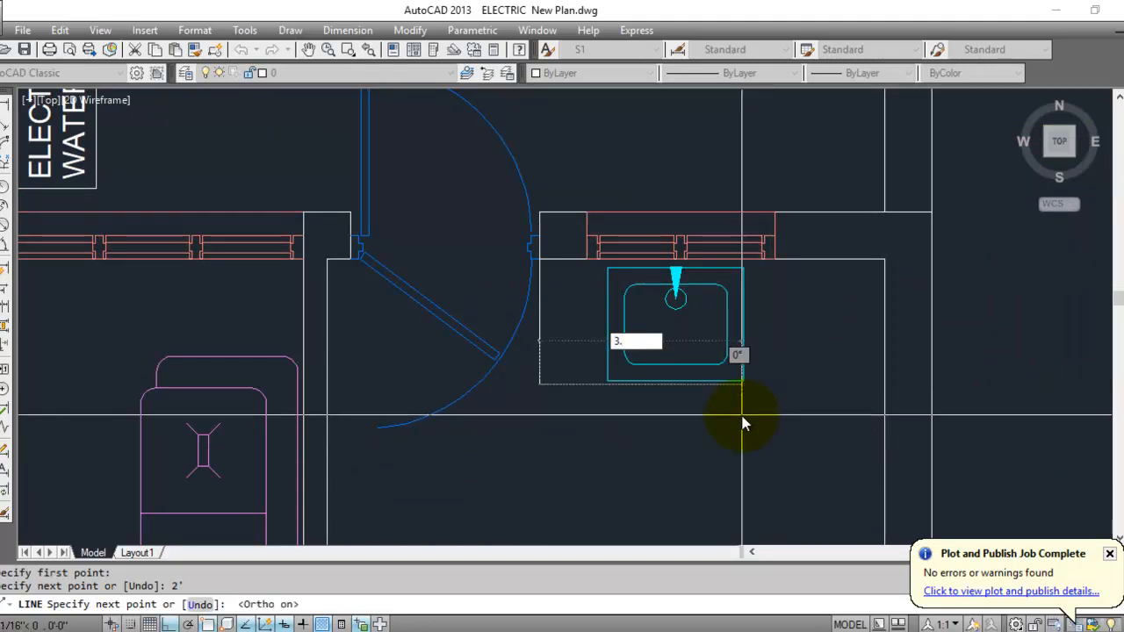
pyautogui.write("3'6")
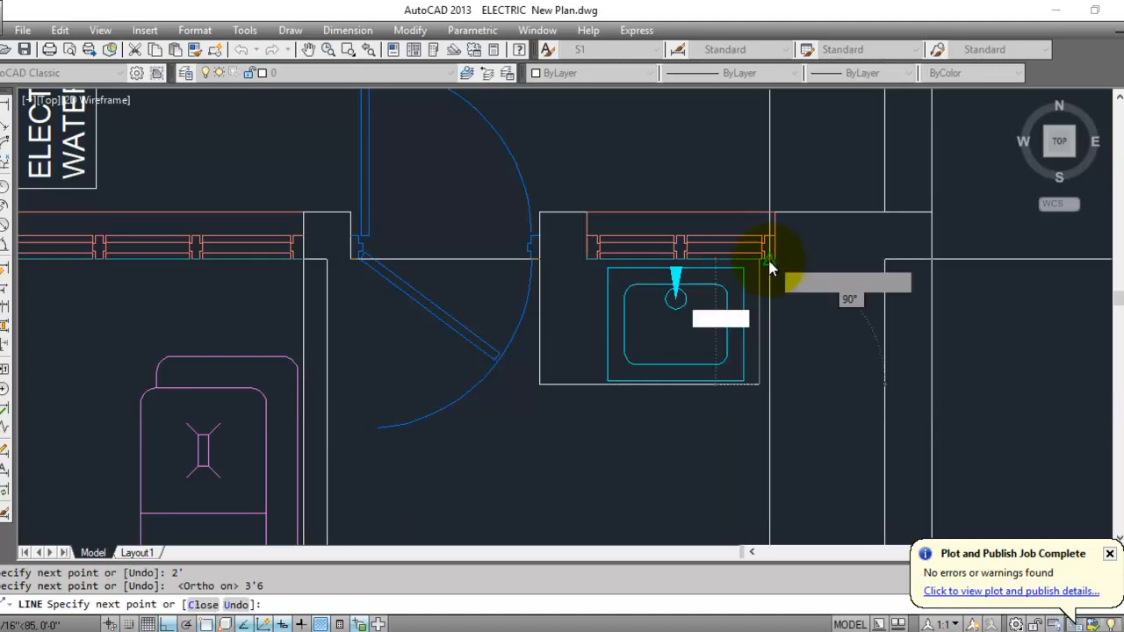
pyautogui.press('Return')
# Continue the counter outline 8' down, about 2'-6" left and straight down to the kitchen's lower wall.
pyautogui.scroll(-2, 743, 459)
pyautogui.scroll(1, 733, 359)
pyautogui.moveTo(732, 360); pyautogui.dragTo(735, 299, button='middle')
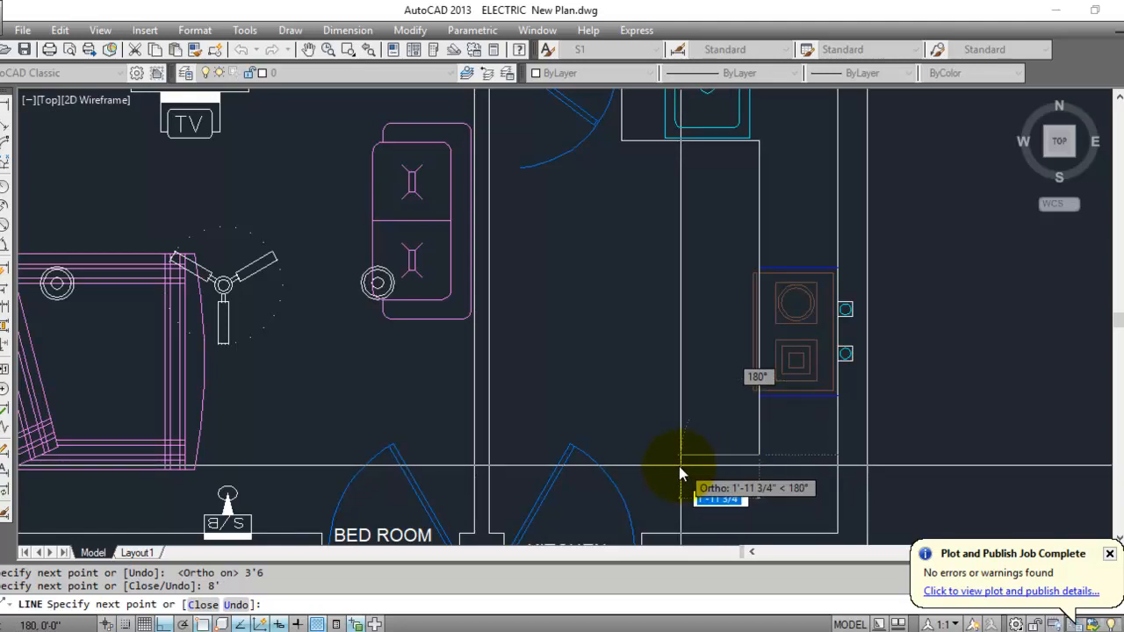
pyautogui.moveTo(679, 466); pyautogui.dragTo(665, 381, button='middle')
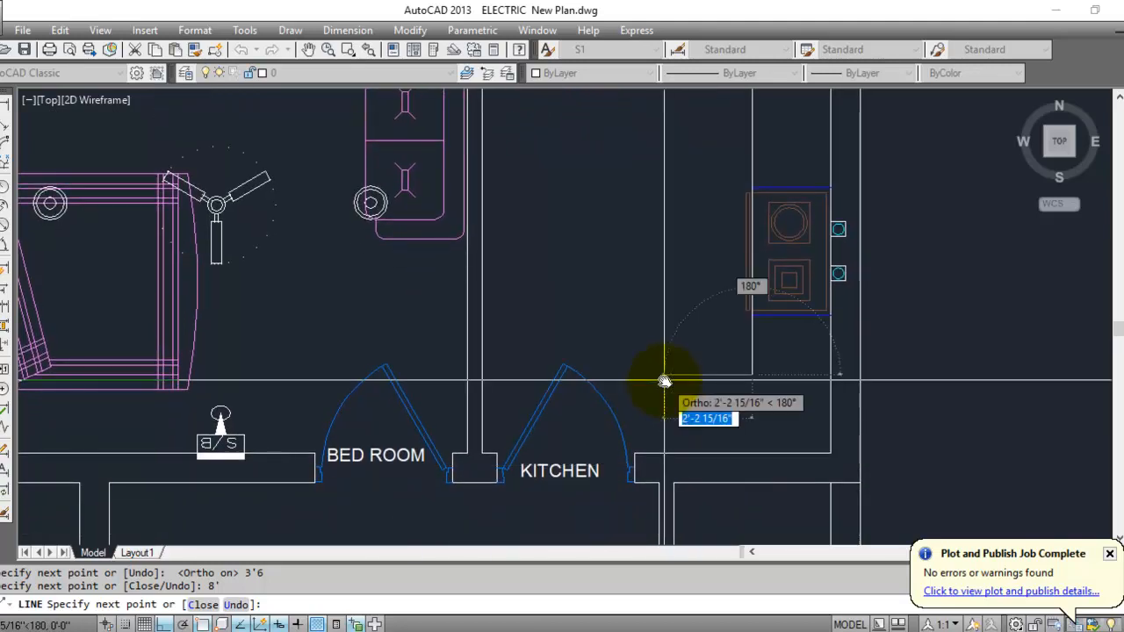
pyautogui.scroll(-5, 665, 381)
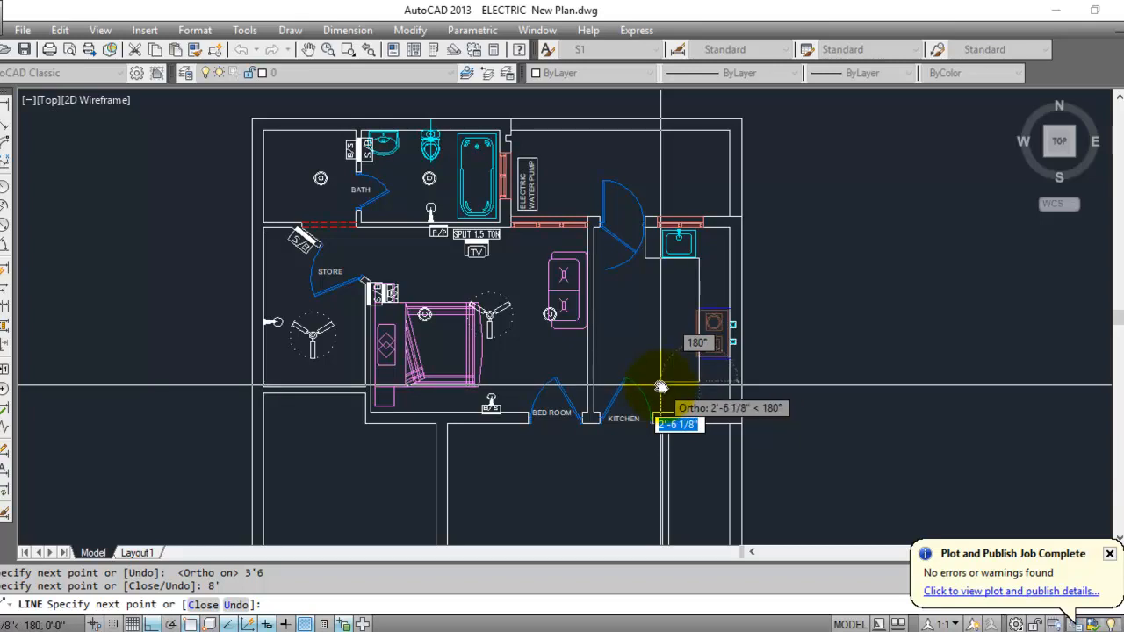
pyautogui.click(661, 387)
pyautogui.scroll(3, 665, 410)
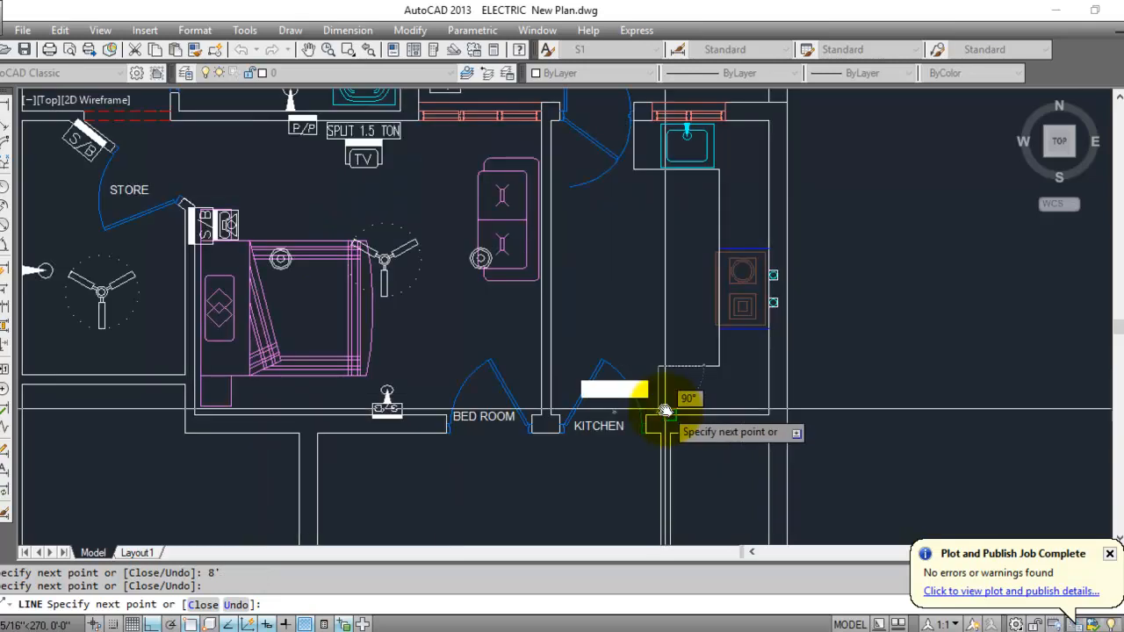
pyautogui.scroll(4, 665, 410)
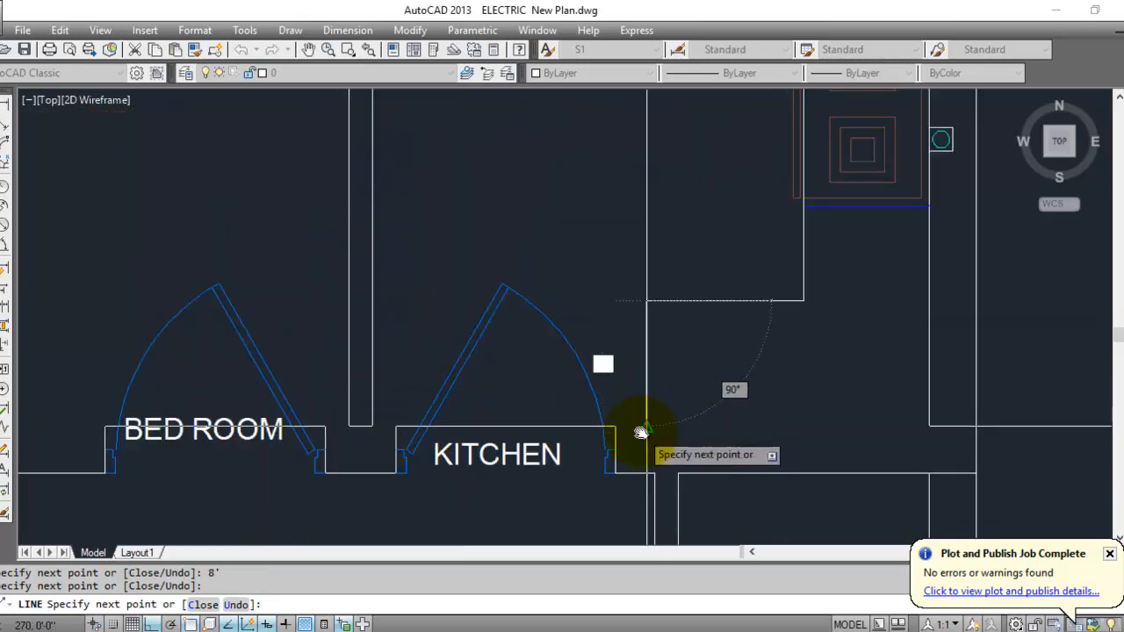
pyautogui.press('Escape')
pyautogui.scroll(-2, 703, 374)
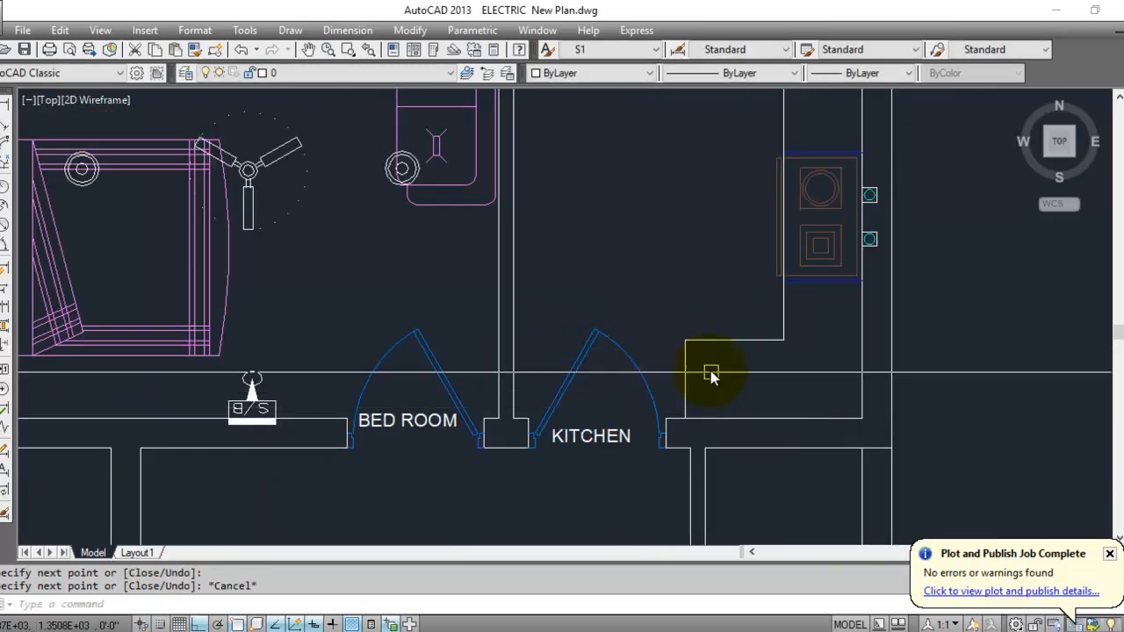
# Change all five kitchen counter outline lines to Blue.
pyautogui.scroll(2, 689, 325)
pyautogui.click(688, 324)
pyautogui.click(661, 375)
pyautogui.click(853, 316)
pyautogui.click(809, 319)
pyautogui.scroll(-4, 755, 434)
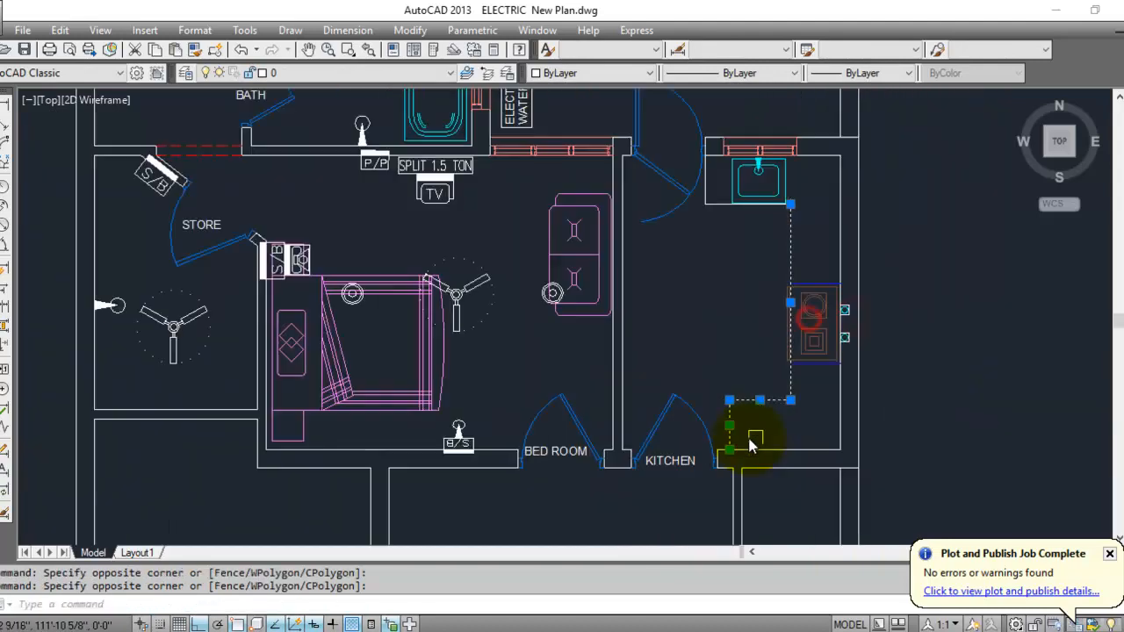
pyautogui.scroll(6, 794, 211)
pyautogui.click(526, 175)
pyautogui.click(465, 207)
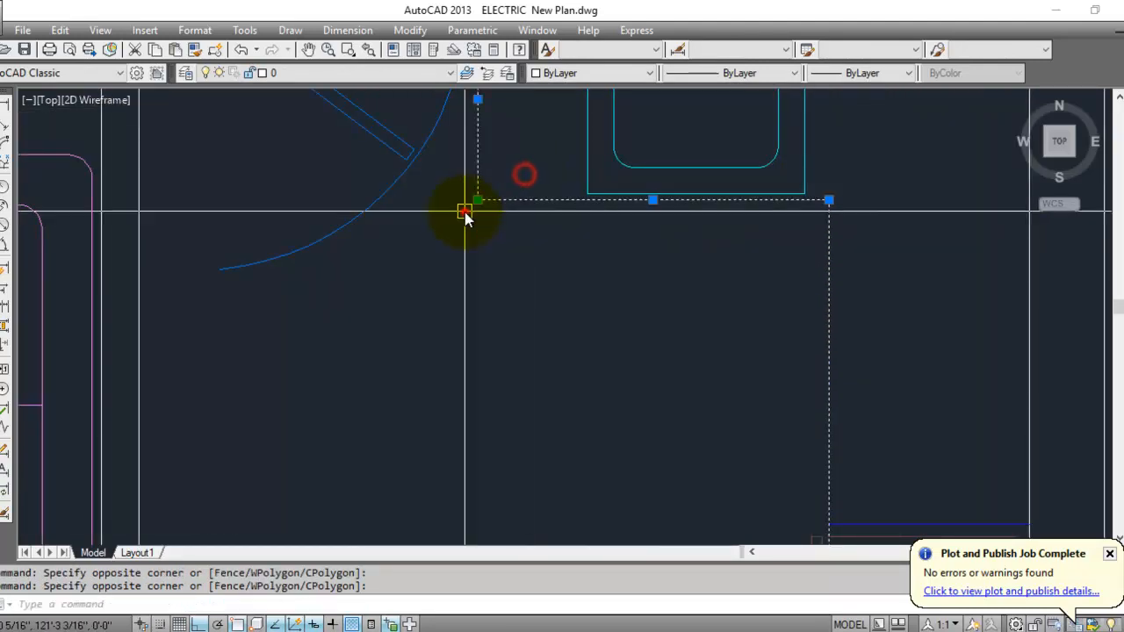
pyautogui.click(553, 73)
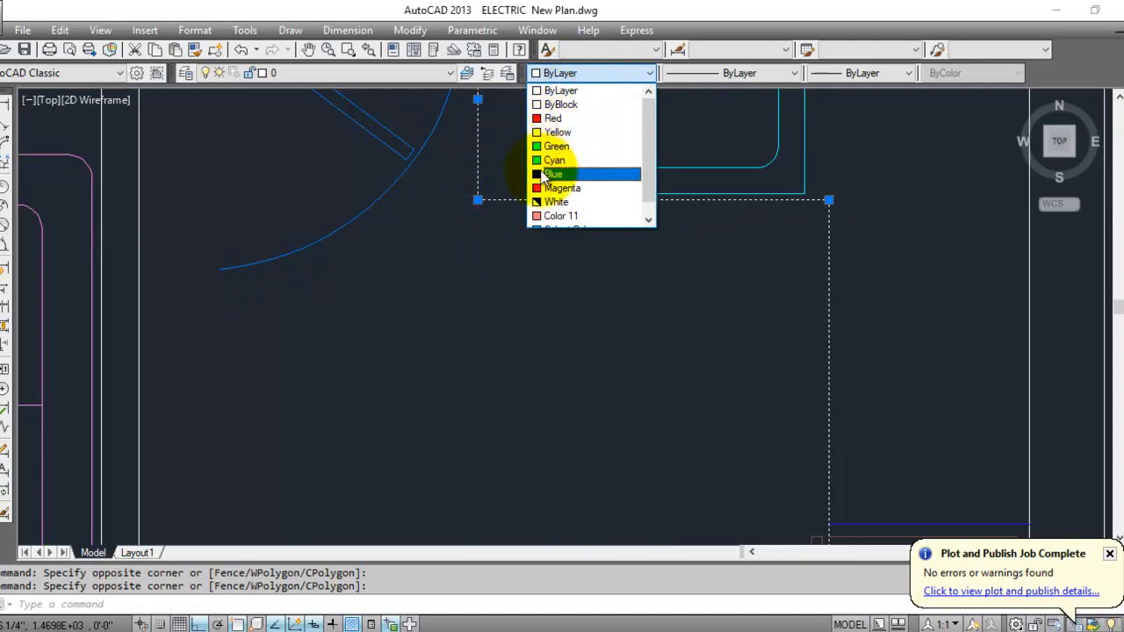
pyautogui.click(540, 170)
pyautogui.press('Escape')
# Copy the bedroom ceiling fan horizontally about 11'-5" to the right into the kitchen with Ortho on.
pyautogui.scroll(-5, 557, 226)
pyautogui.scroll(4, 577, 261)
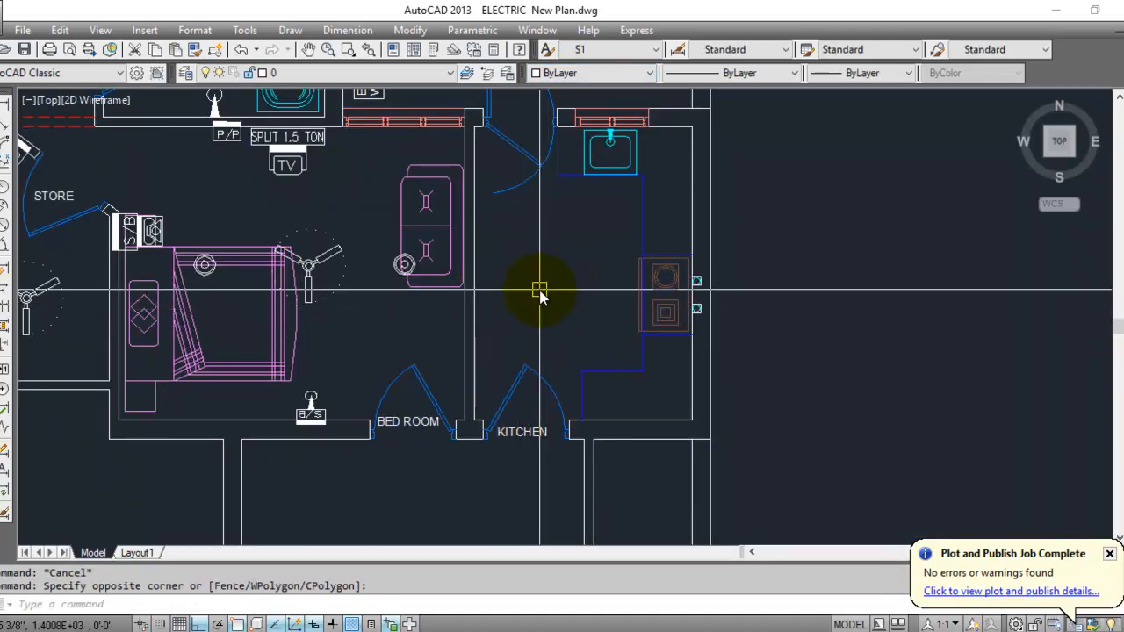
pyautogui.moveTo(548, 258); pyautogui.dragTo(673, 296, button='middle')
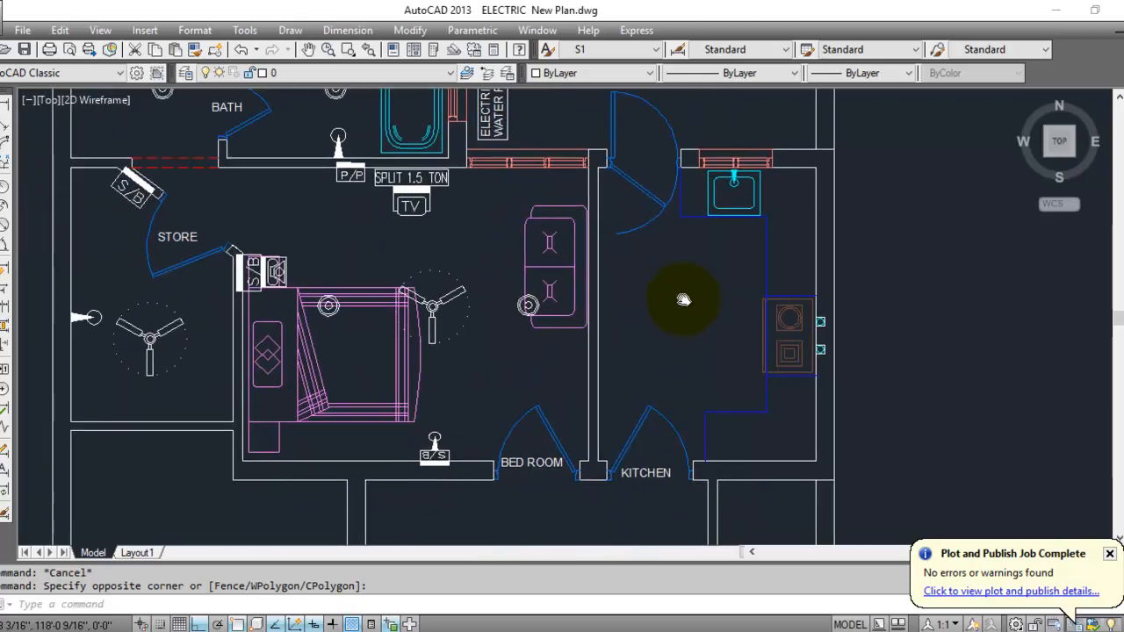
pyautogui.scroll(4, 454, 340)
pyautogui.click(478, 333)
pyautogui.click(457, 390)
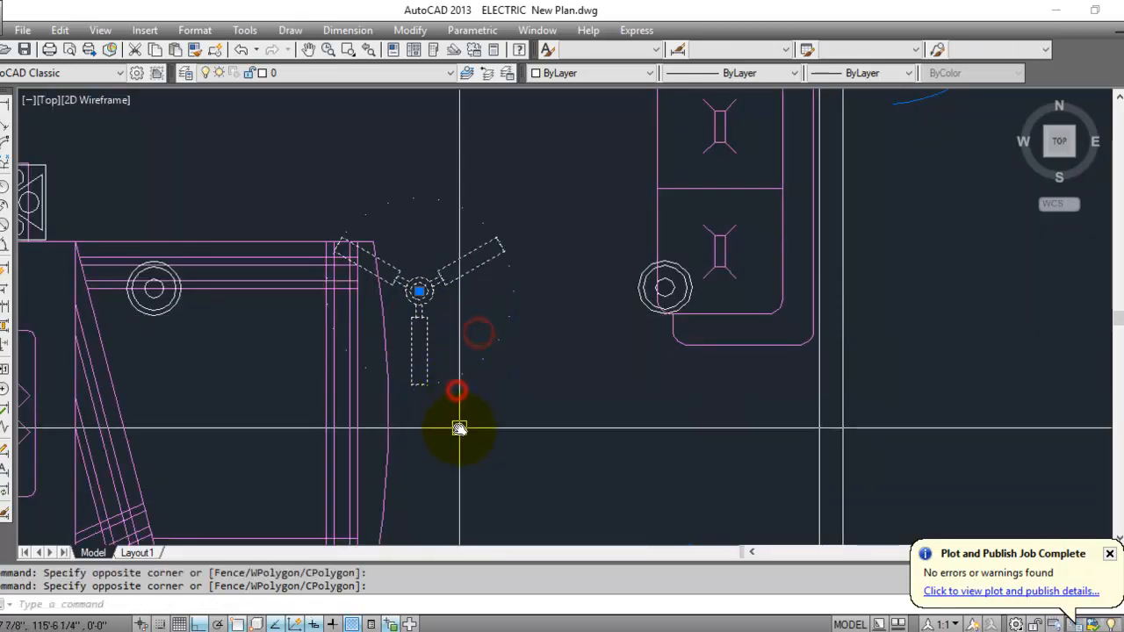
pyautogui.write('co')
pyautogui.press('Return')
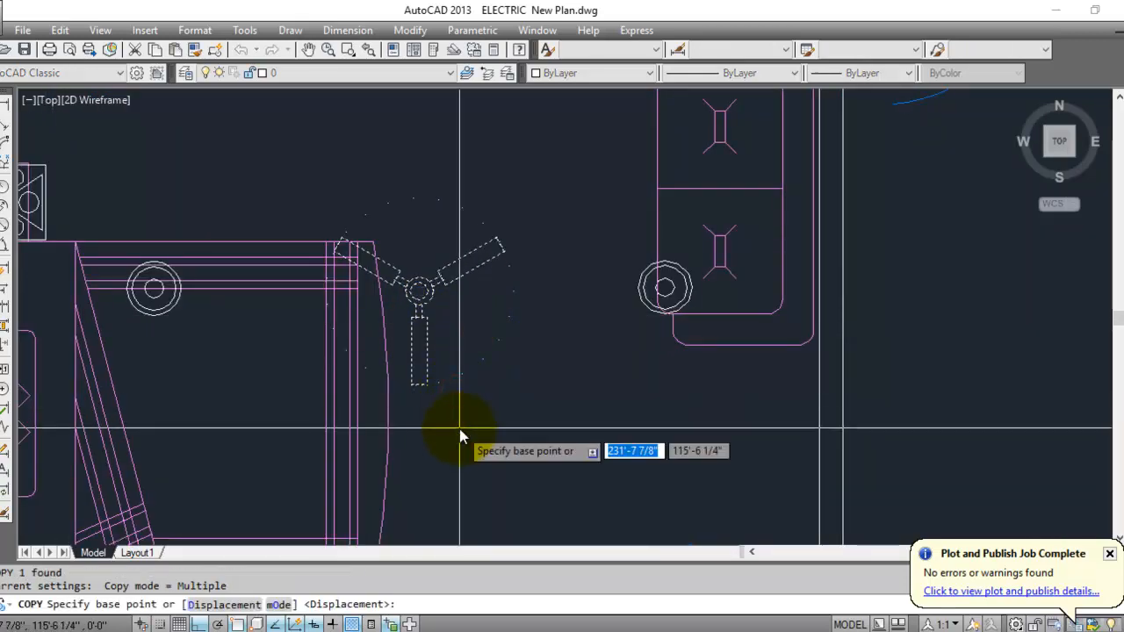
pyautogui.click(421, 303)
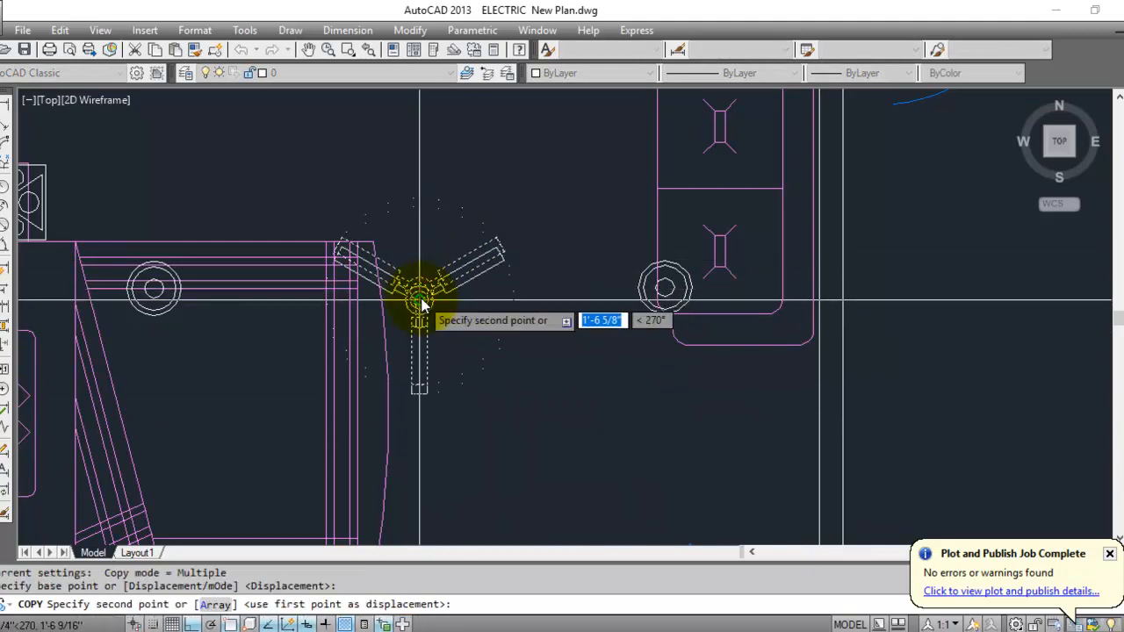
pyautogui.scroll(-3, 273, 344)
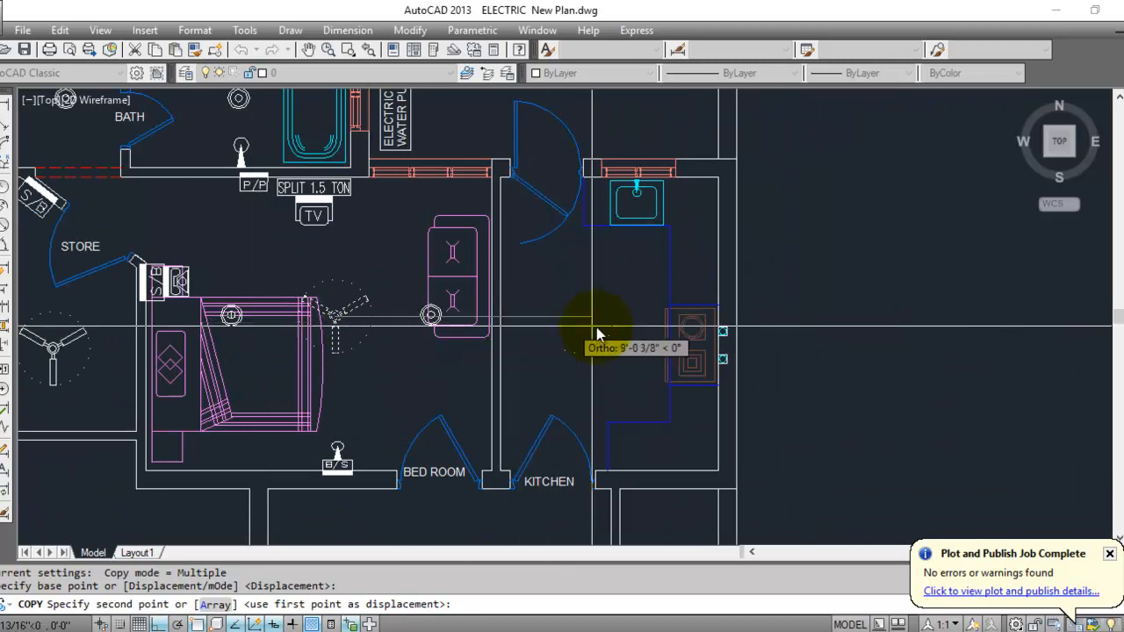
pyautogui.scroll(2, 615, 333)
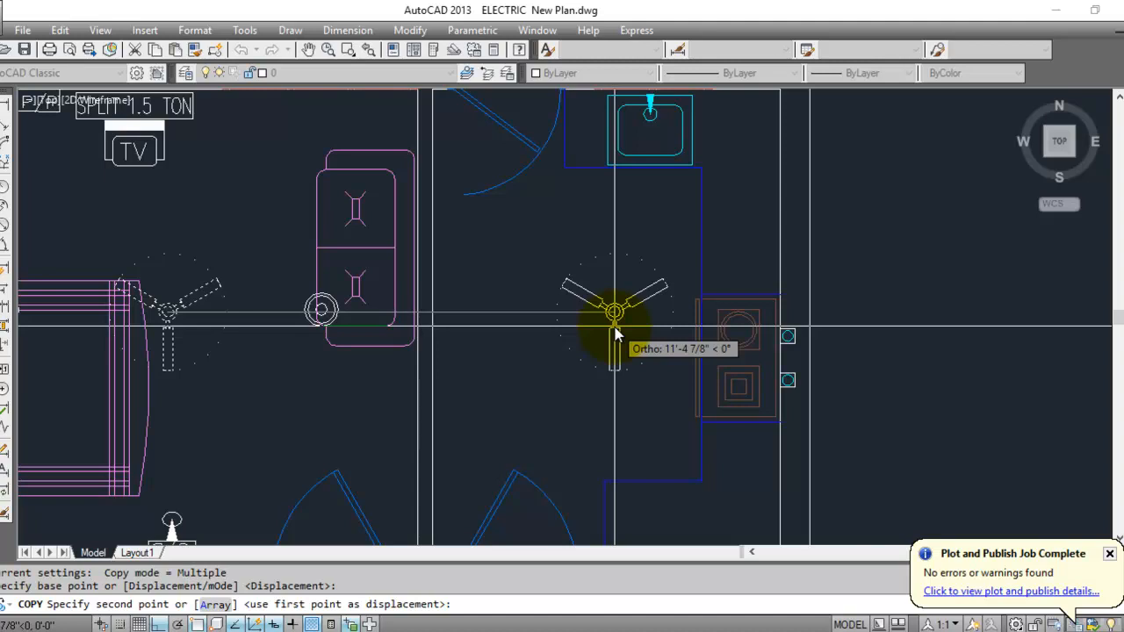
pyautogui.click(614, 326)
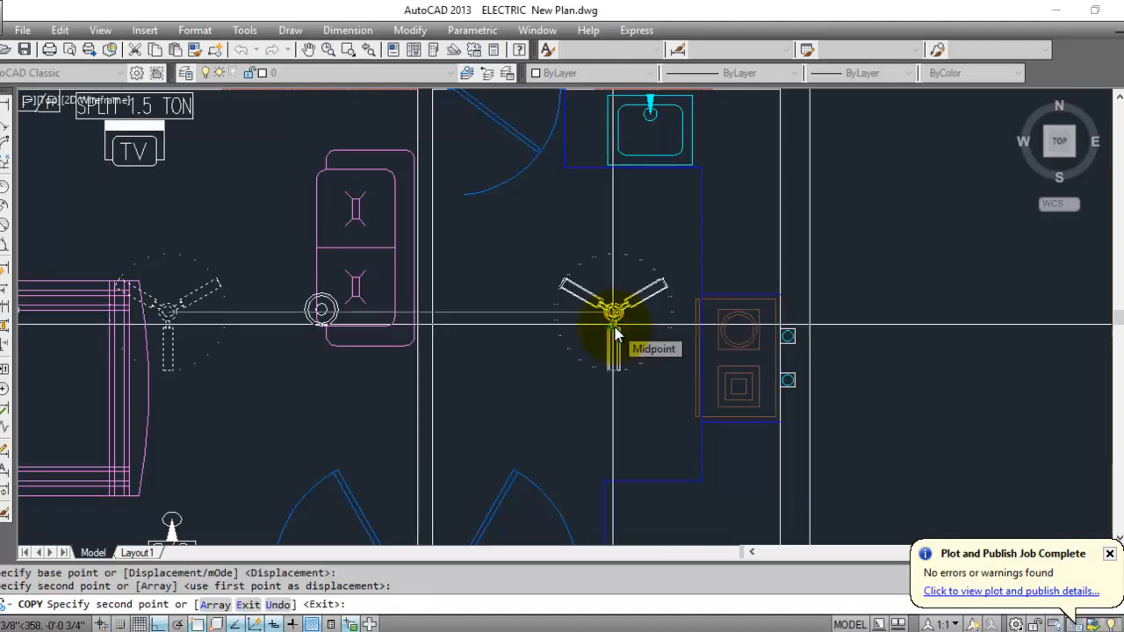
pyautogui.press('Escape')
# Copy the wall light on the store's left wall 21'-6" right onto the inner face of the kitchen's left wall.
pyautogui.scroll(-3, 658, 220)
pyautogui.moveTo(196, 351); pyautogui.dragTo(495, 378, button='middle')
pyautogui.scroll(8, 352, 360)
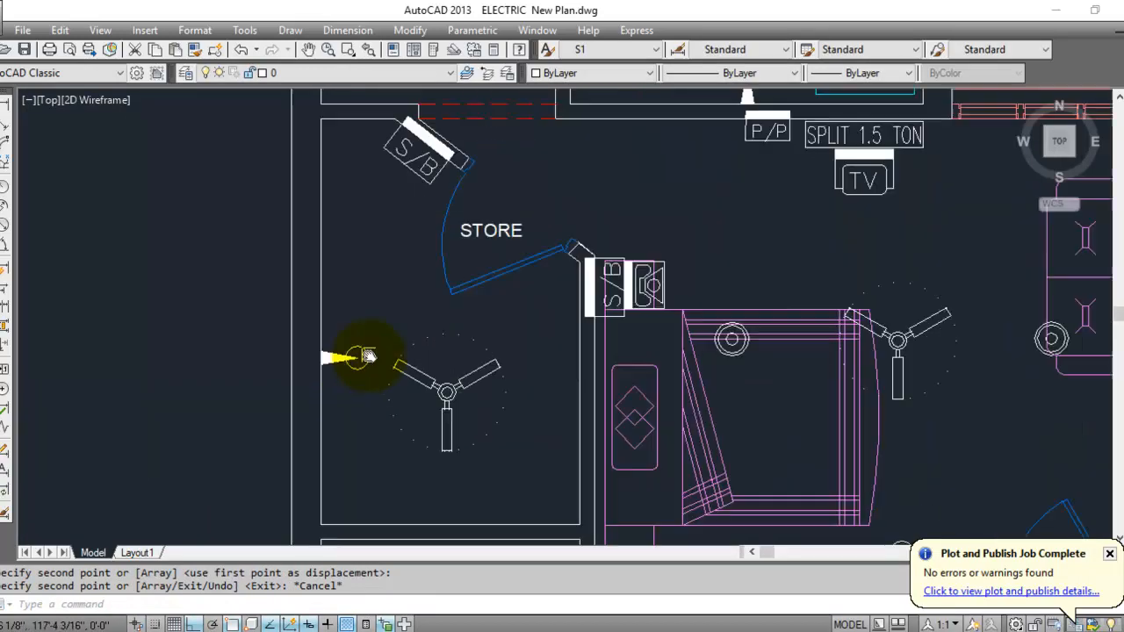
pyautogui.click(353, 344)
pyautogui.click(296, 459)
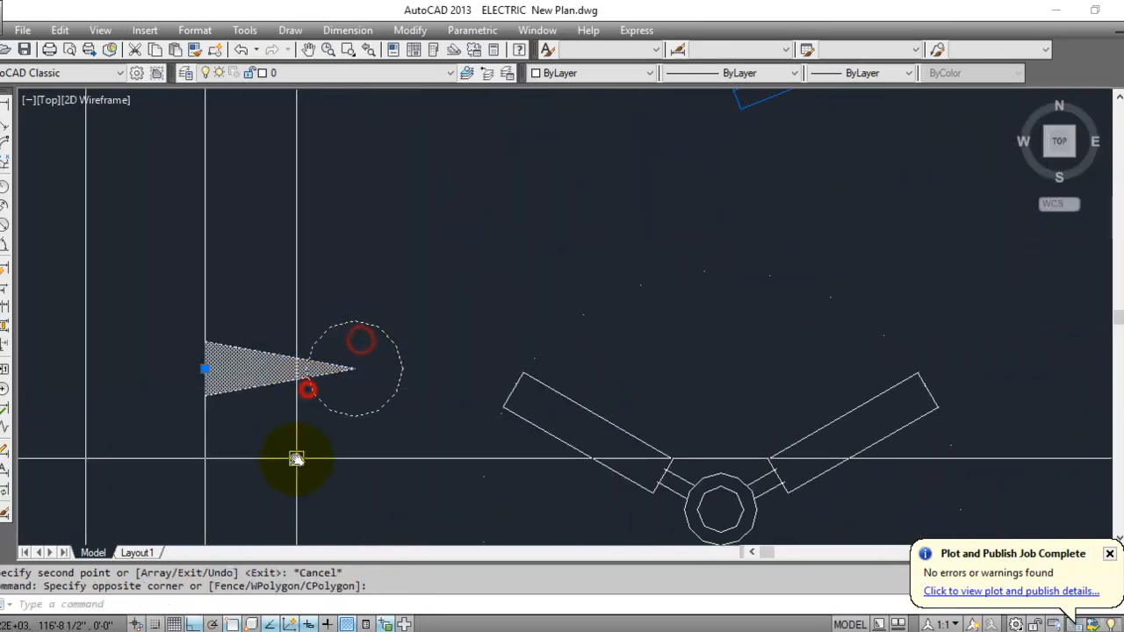
pyautogui.write('CO')
pyautogui.press('Return')
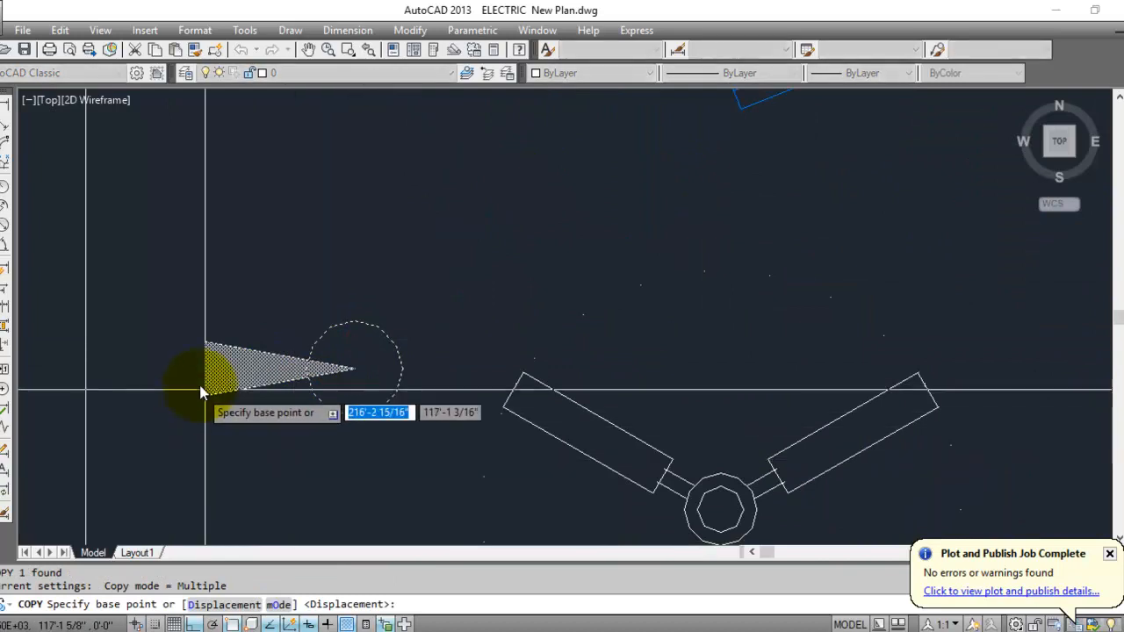
pyautogui.click(204, 367)
pyautogui.scroll(-8, 275, 365)
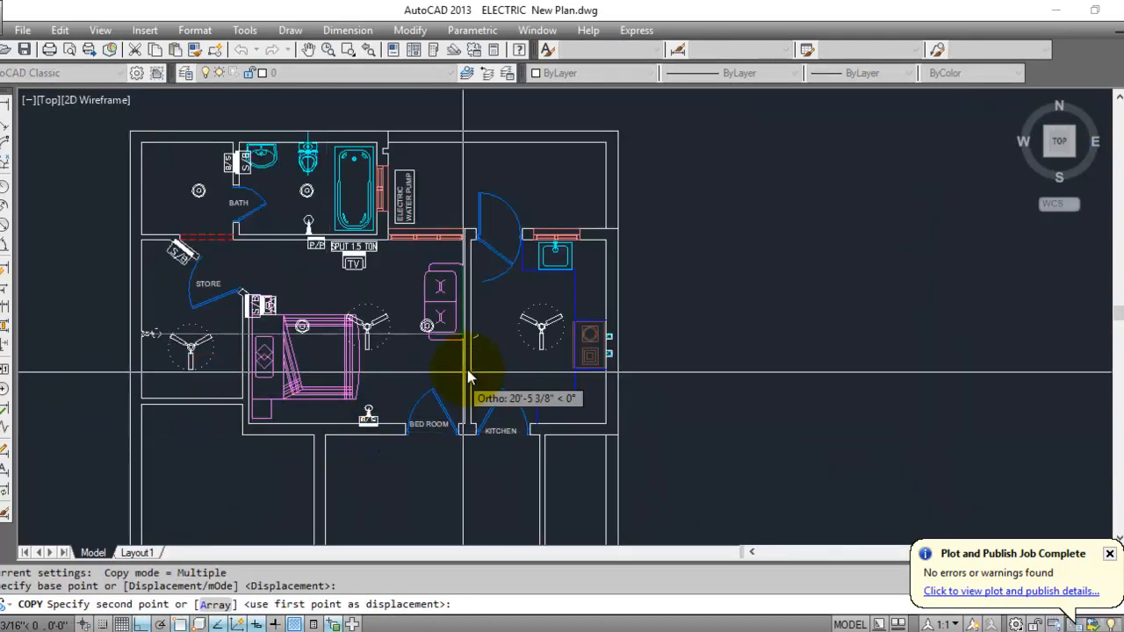
pyautogui.scroll(4, 491, 329)
pyautogui.scroll(6, 489, 336)
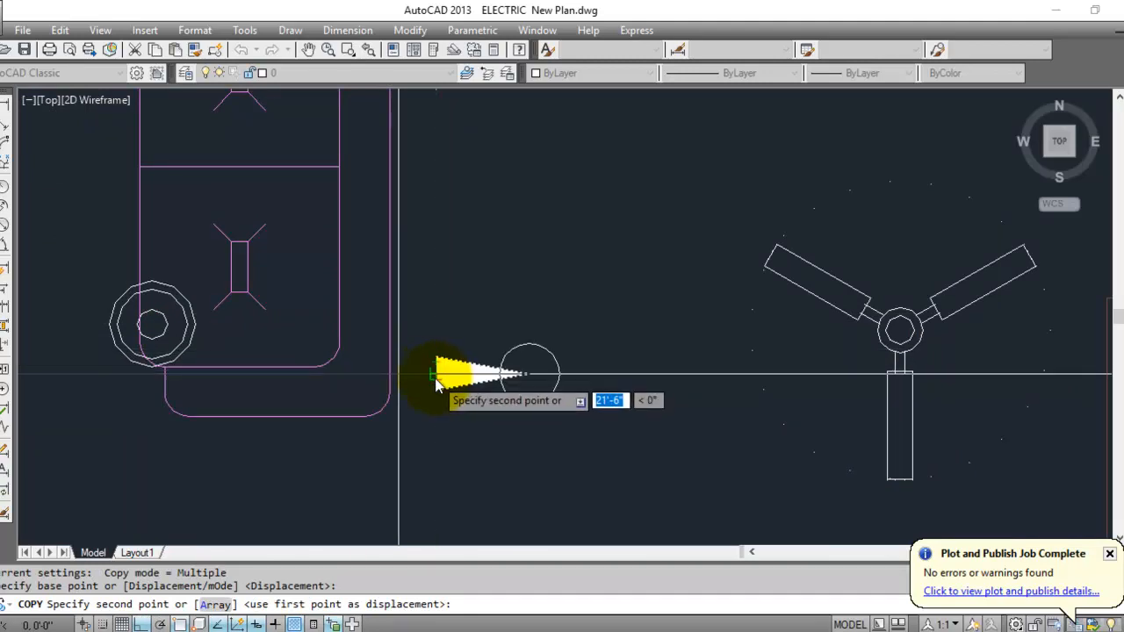
pyautogui.click(436, 379)
pyautogui.press('Escape')
# Copy the ceiling light beside the sofa into the kitchen with Ortho off, placing one above and one below the fan, vertically aligned and about 6' apart.
pyautogui.scroll(-5, 575, 324)
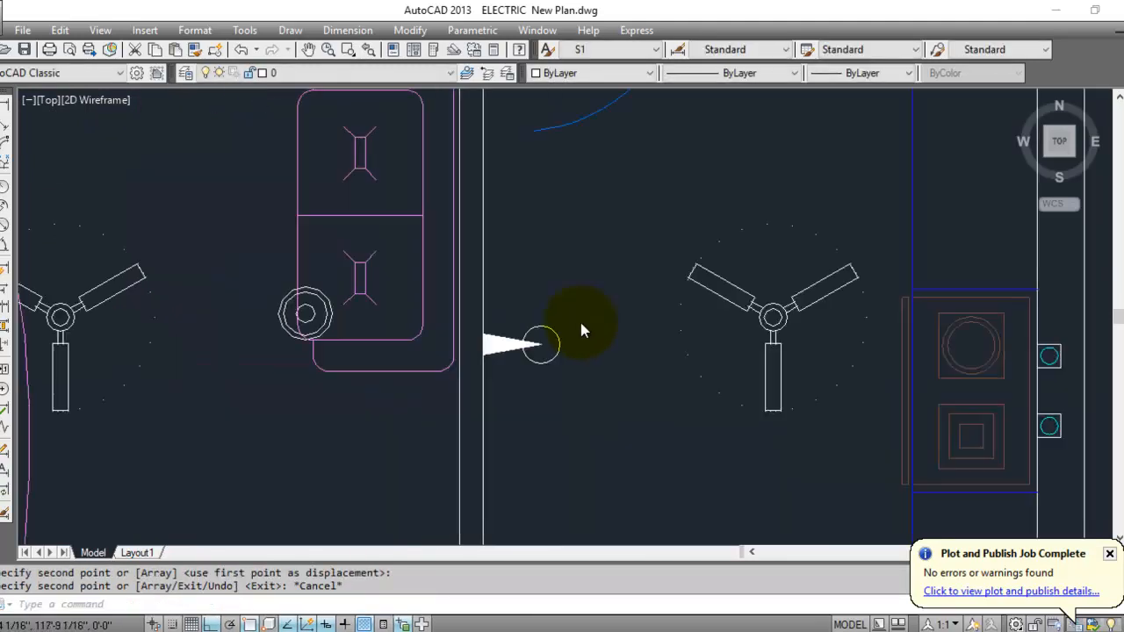
pyautogui.scroll(6, 411, 428)
pyautogui.click(401, 446)
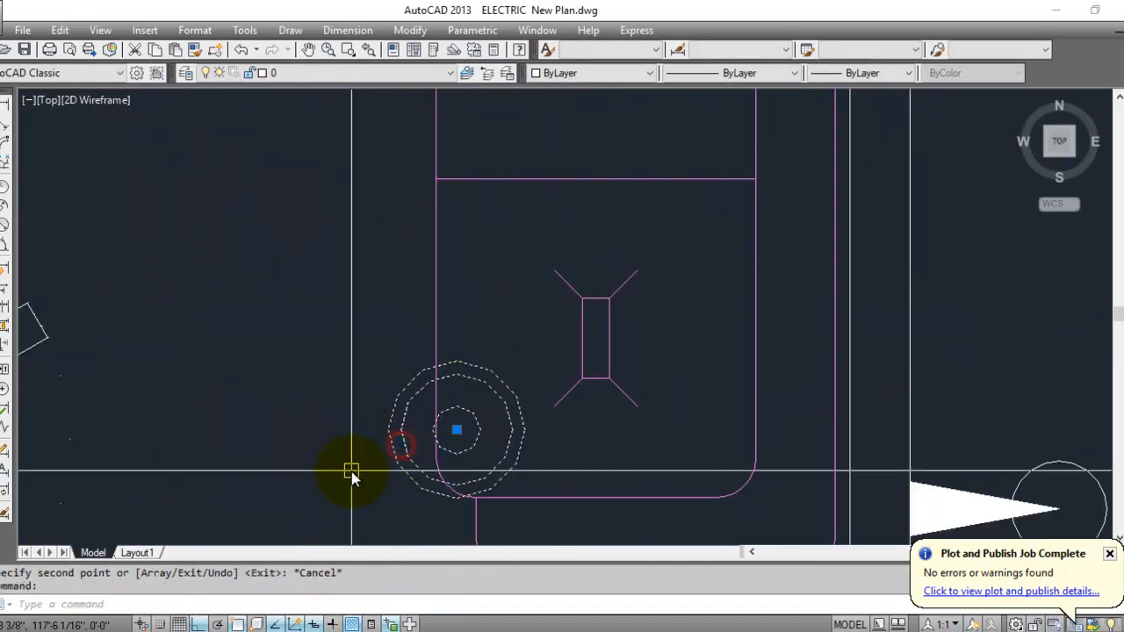
pyautogui.write('co')
pyautogui.press('Return')
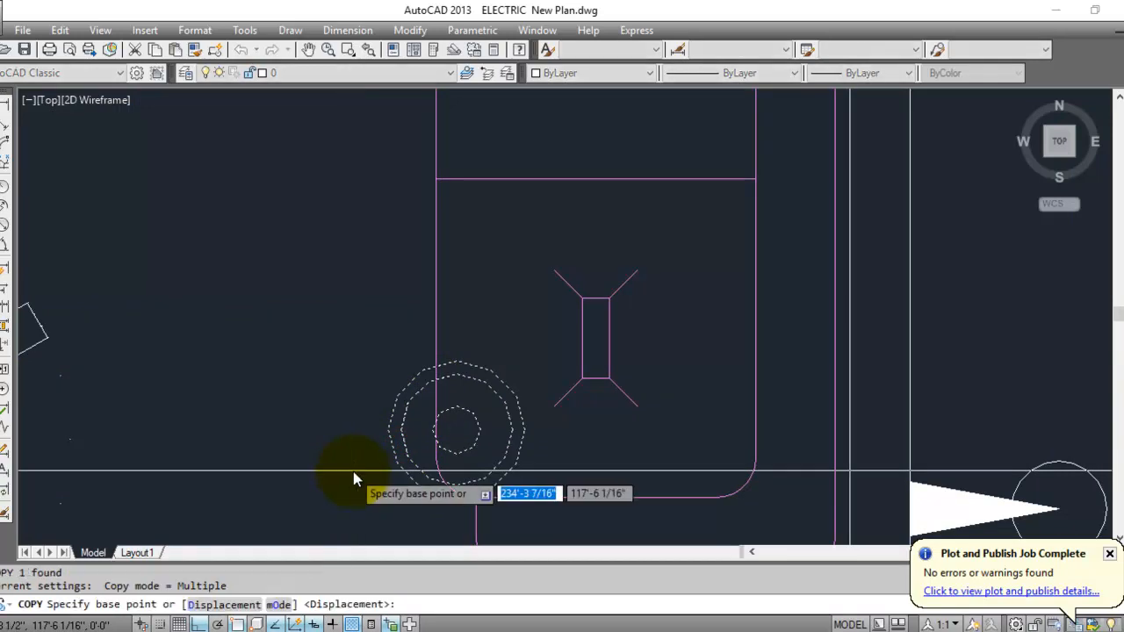
pyautogui.click(454, 431)
pyautogui.scroll(-3, 423, 392)
pyautogui.press('F8')
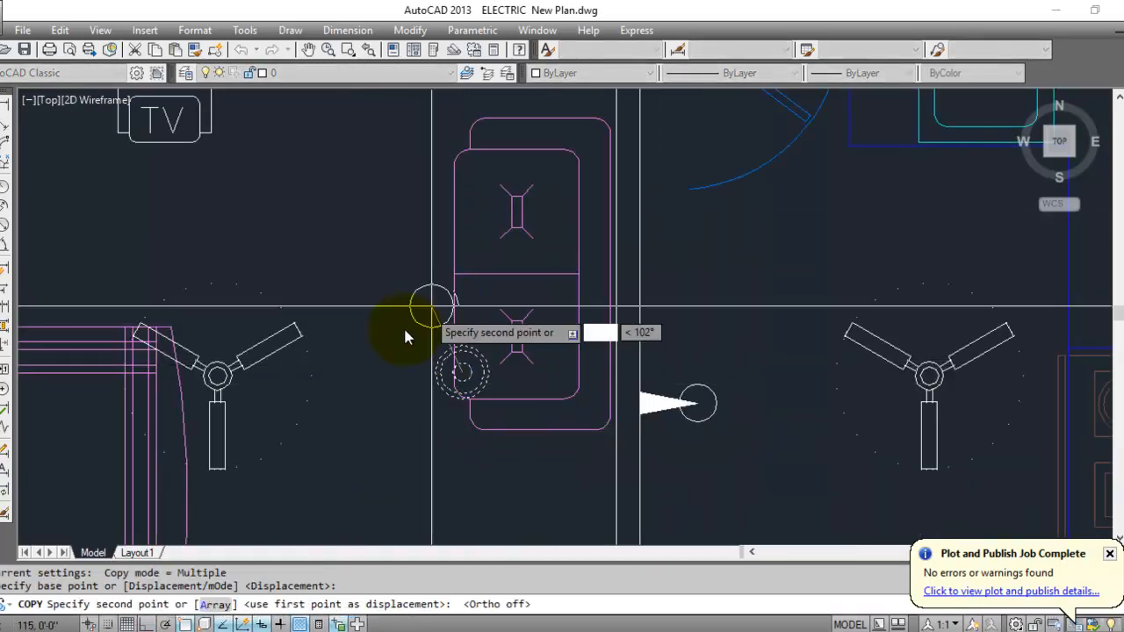
pyautogui.scroll(-4, 622, 326)
pyautogui.scroll(4, 597, 294)
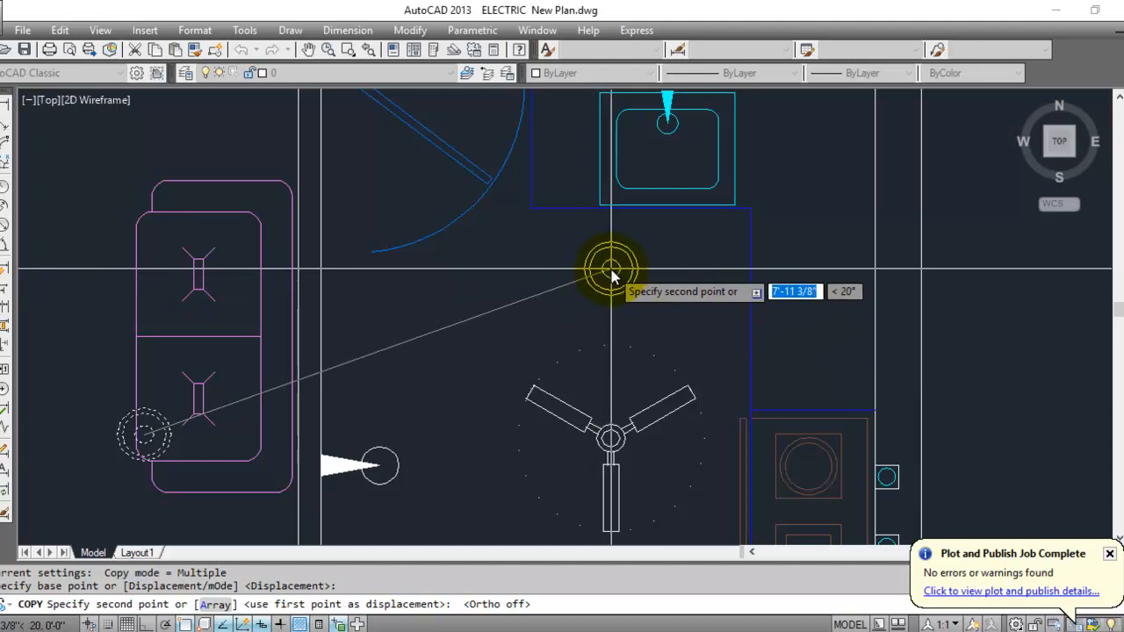
pyautogui.click(611, 269)
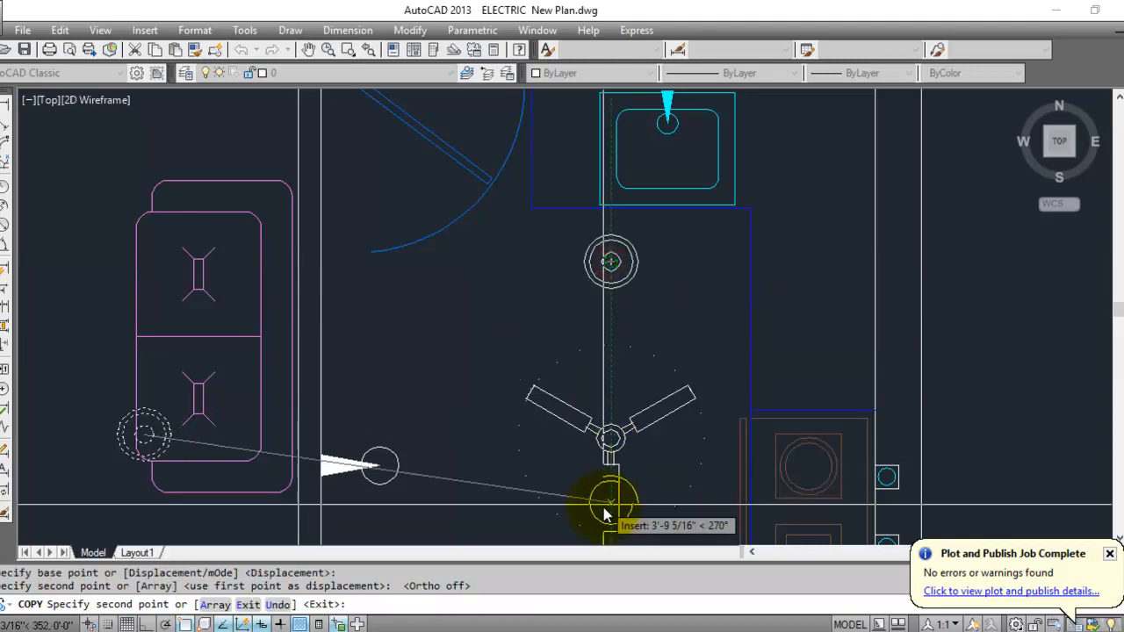
pyautogui.moveTo(607, 425); pyautogui.dragTo(606, 285, button='middle')
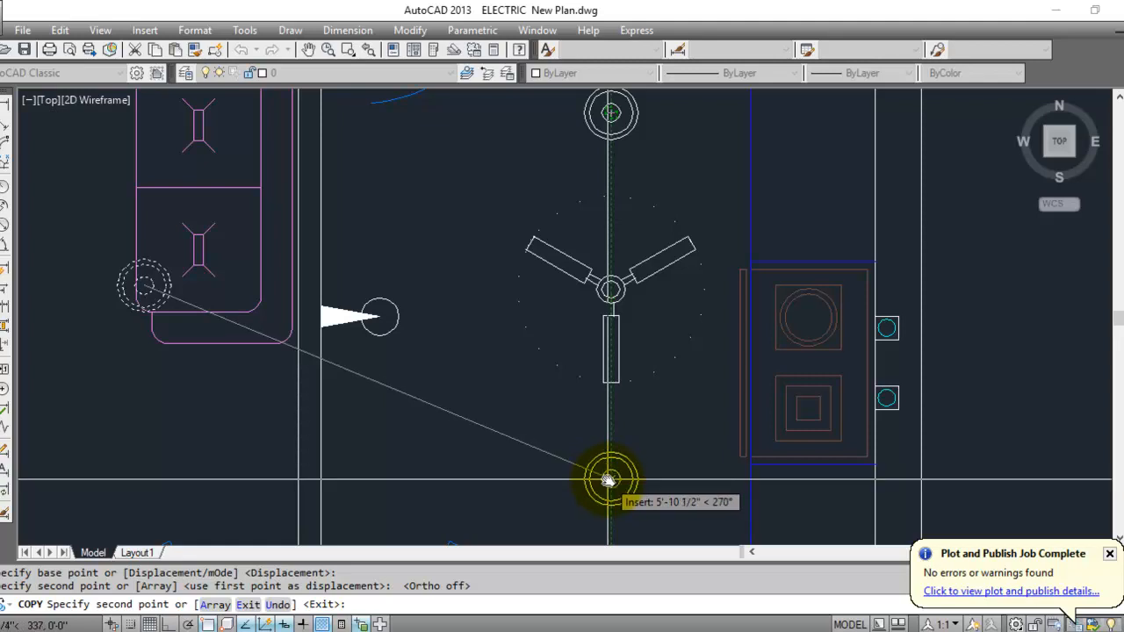
pyautogui.click(610, 485)
pyautogui.press('Escape')
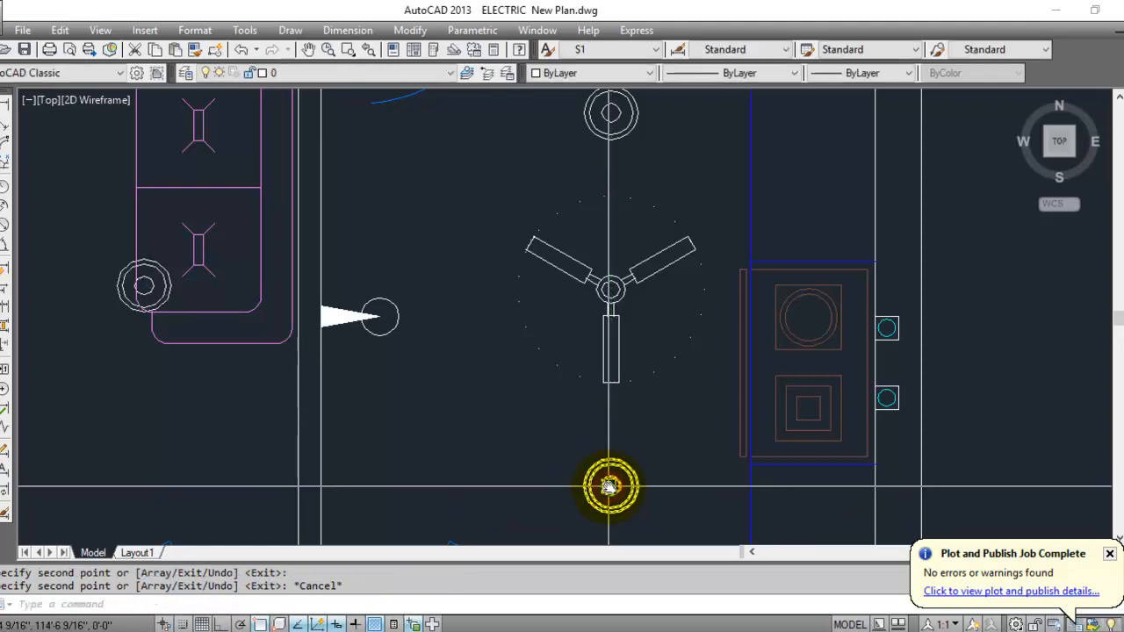
# Move the kitchen's lower ceiling light a few inches straight down with Ortho on.
pyautogui.scroll(-3, 552, 236)
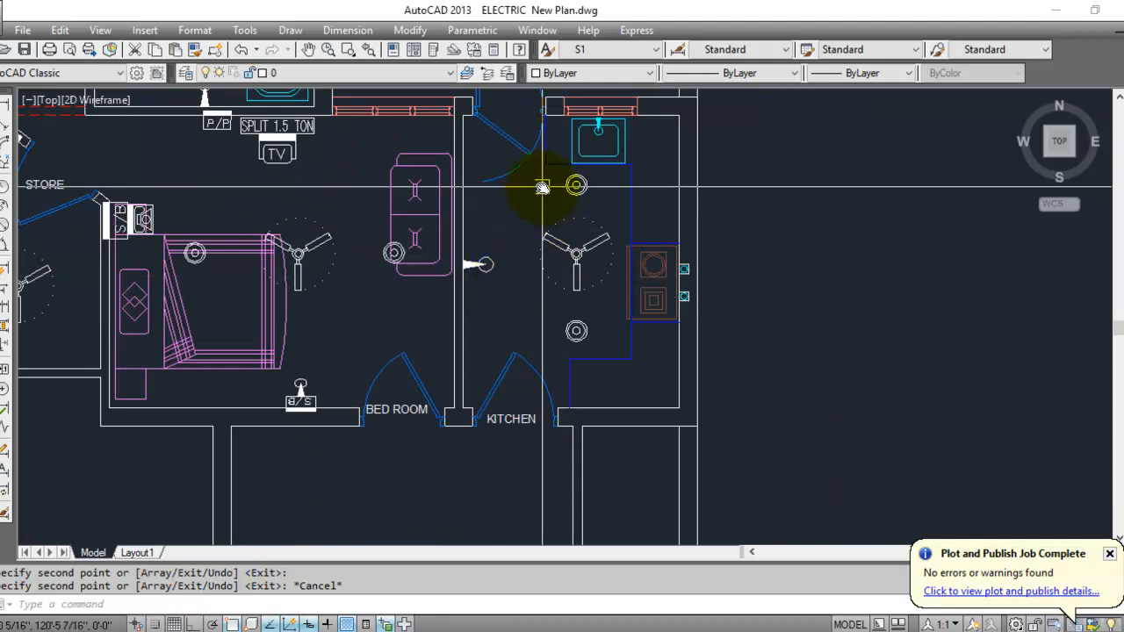
pyautogui.scroll(2, 551, 352)
pyautogui.scroll(4, 562, 355)
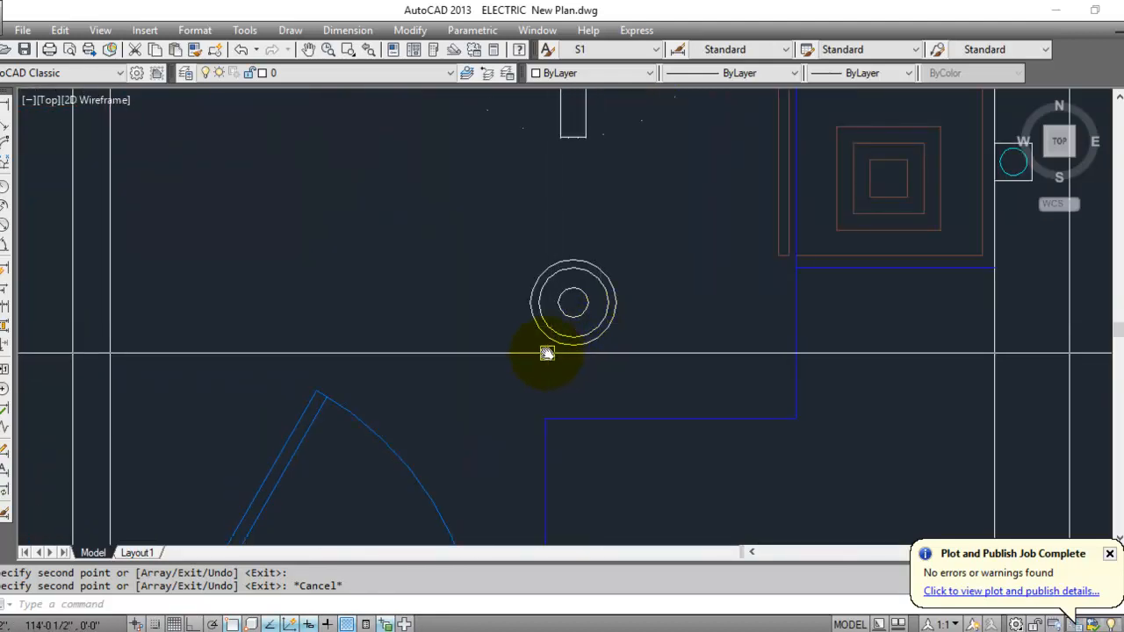
pyautogui.press('Return')
pyautogui.press('Return')
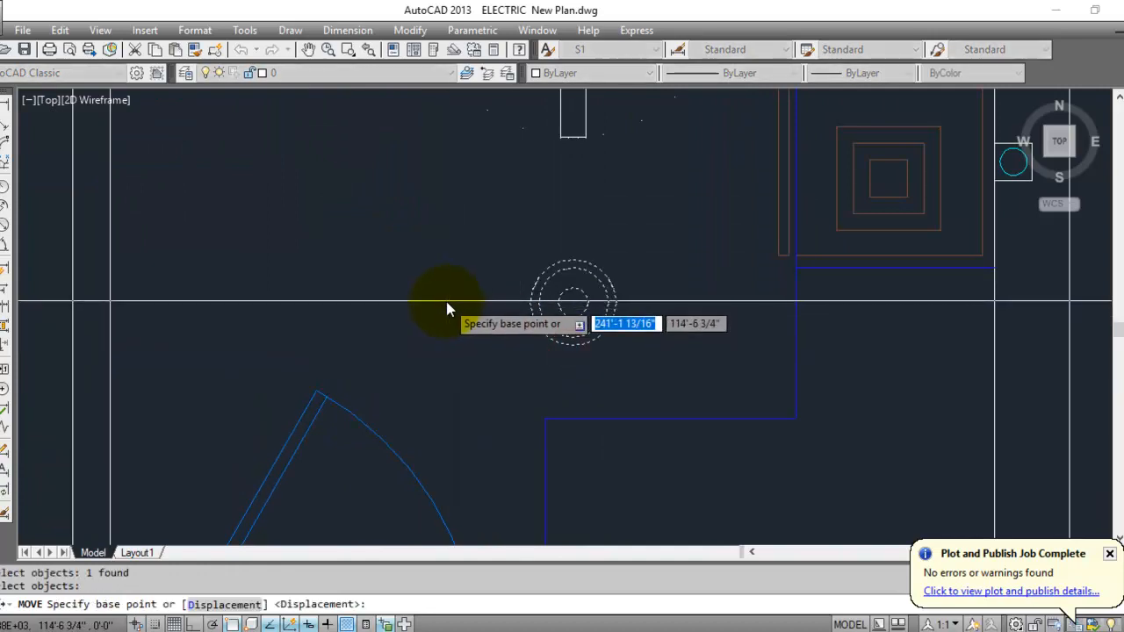
pyautogui.click(447, 301)
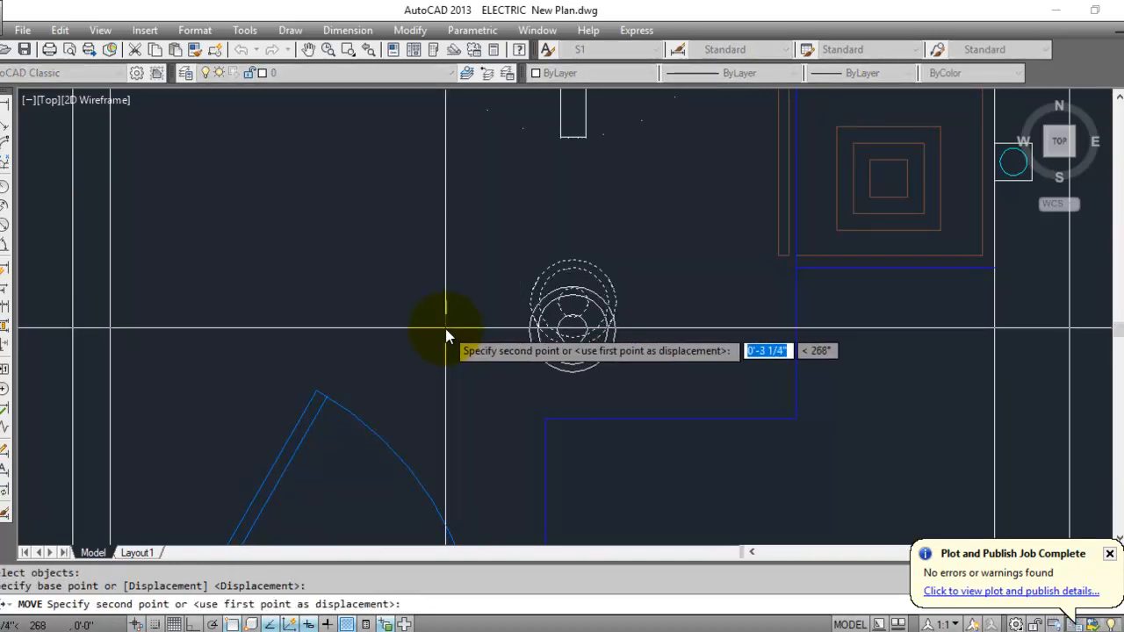
pyautogui.press('F8')
pyautogui.click(445, 334)
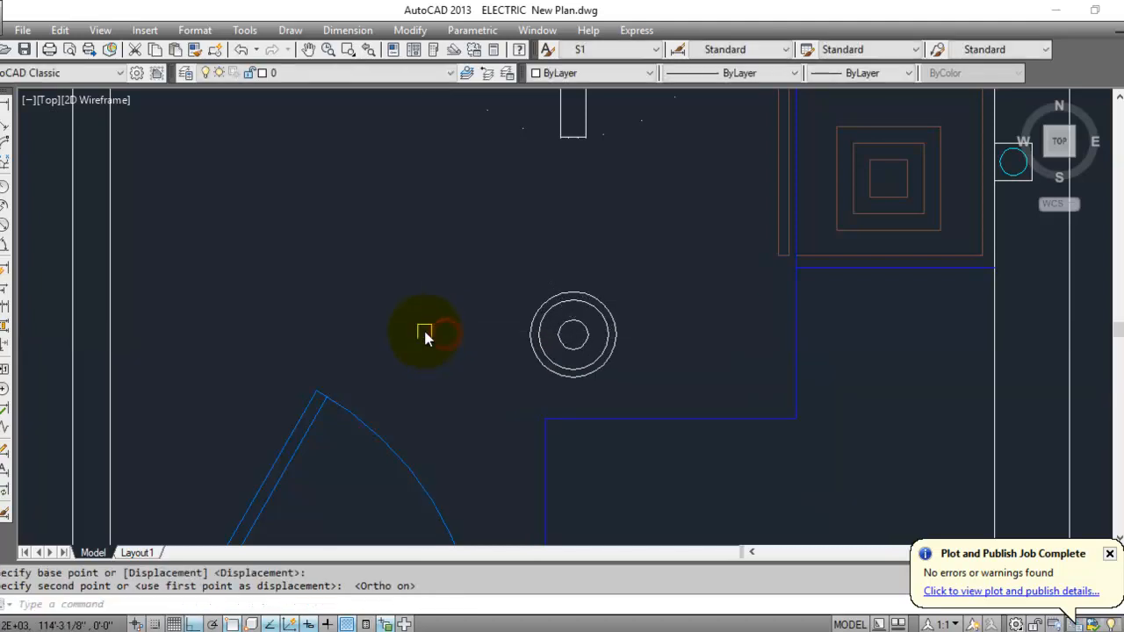
pyautogui.scroll(-5, 512, 142)
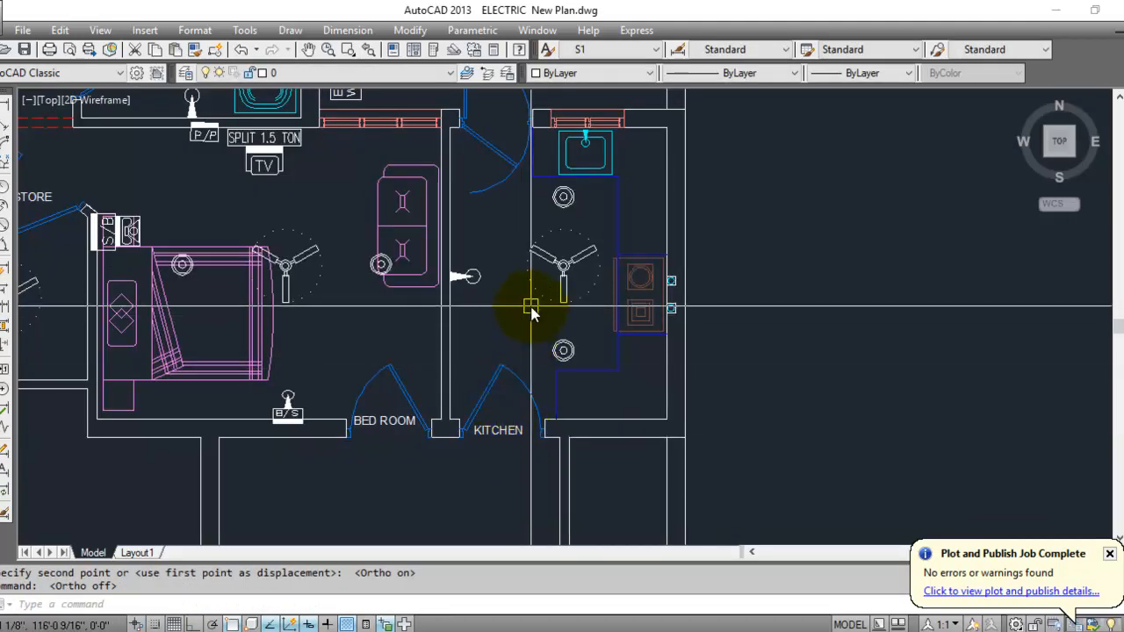
pyautogui.moveTo(489, 347); pyautogui.dragTo(458, 249, button='middle')
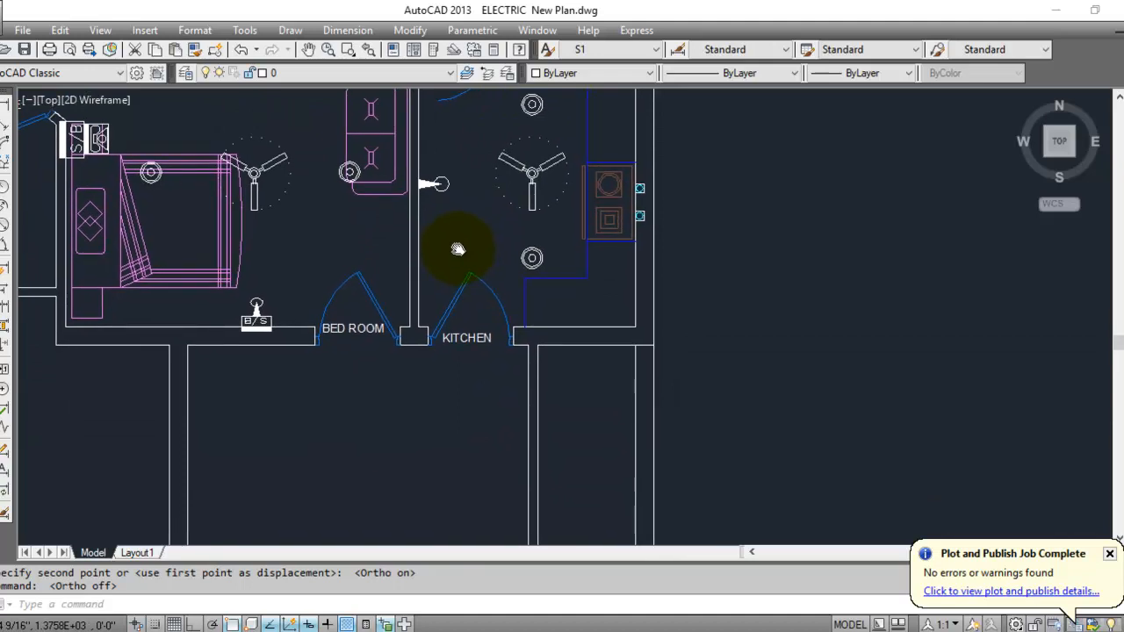
pyautogui.scroll(2, 615, 351)
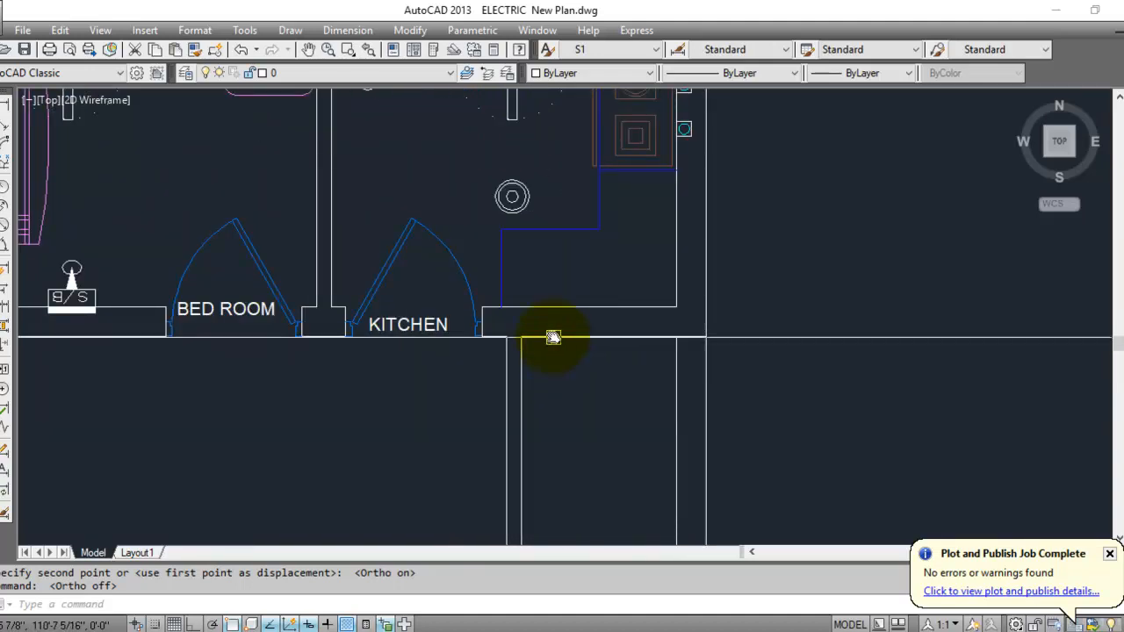
pyautogui.scroll(2, 554, 337)
pyautogui.write('ex')
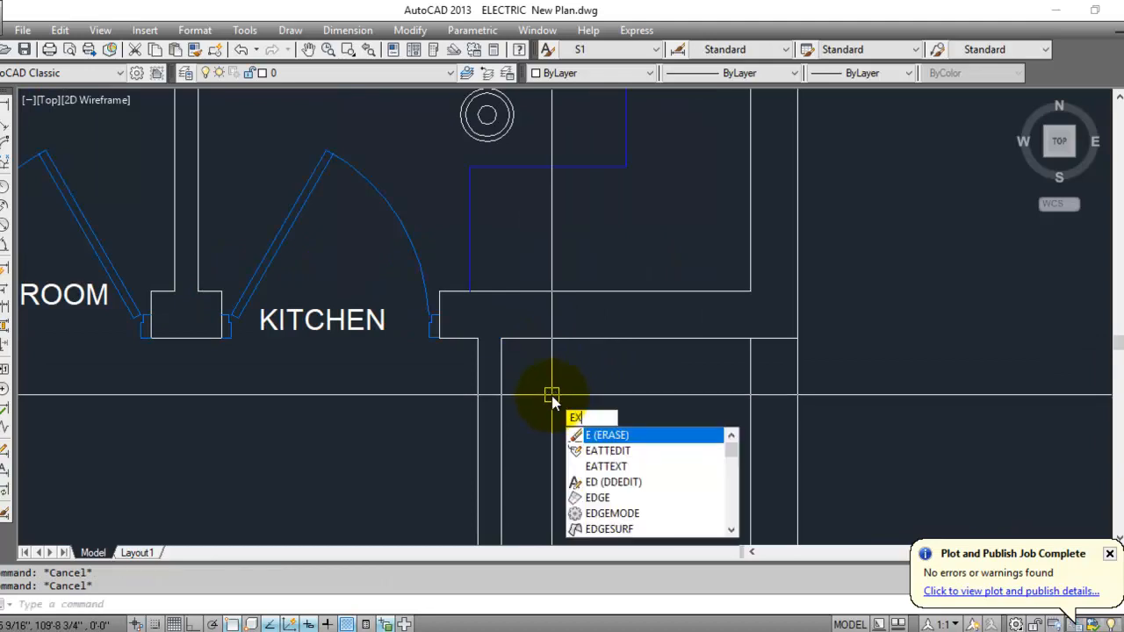
pyautogui.press('Return')
pyautogui.press('Return')
pyautogui.press('Escape')
# Copy the window above the kitchen sink, without its outer frame line, onto the kitchen's lower wall, starting at the side room's left wall face.
pyautogui.scroll(-4, 594, 497)
pyautogui.scroll(5, 594, 264)
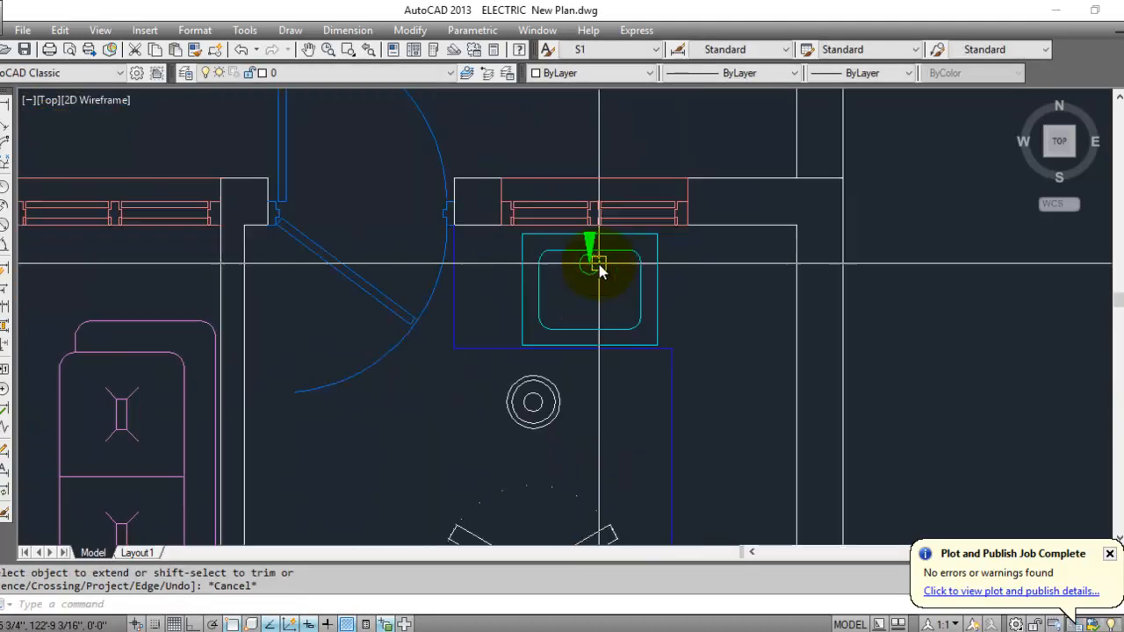
pyautogui.click(560, 119)
pyautogui.click(533, 140)
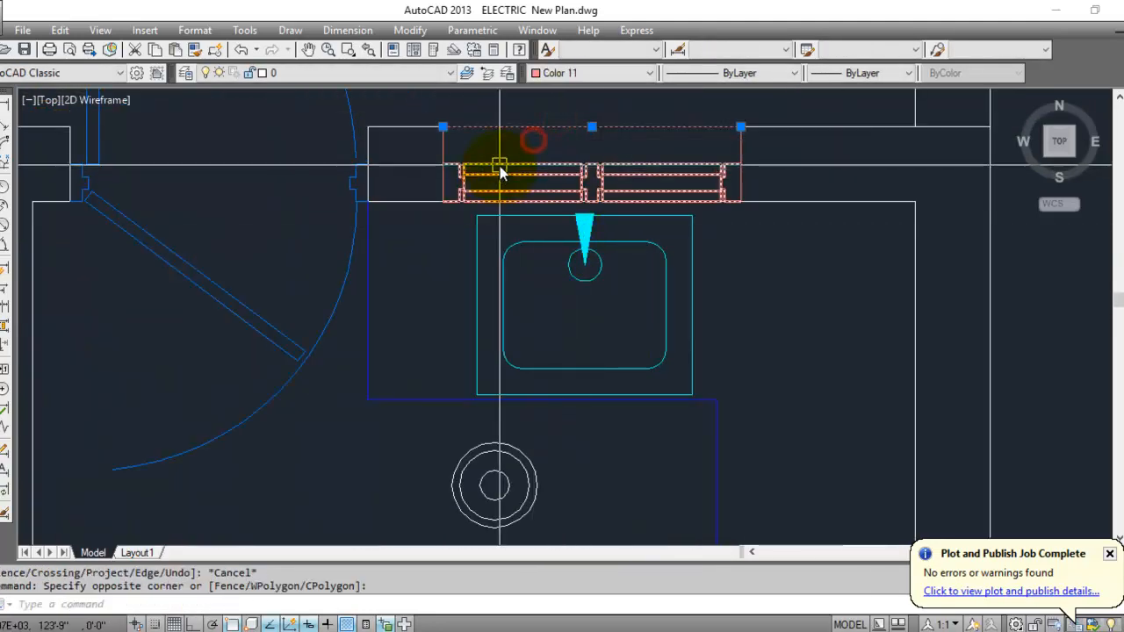
pyautogui.click(500, 165)
pyautogui.press('Escape')
pyautogui.click(522, 167)
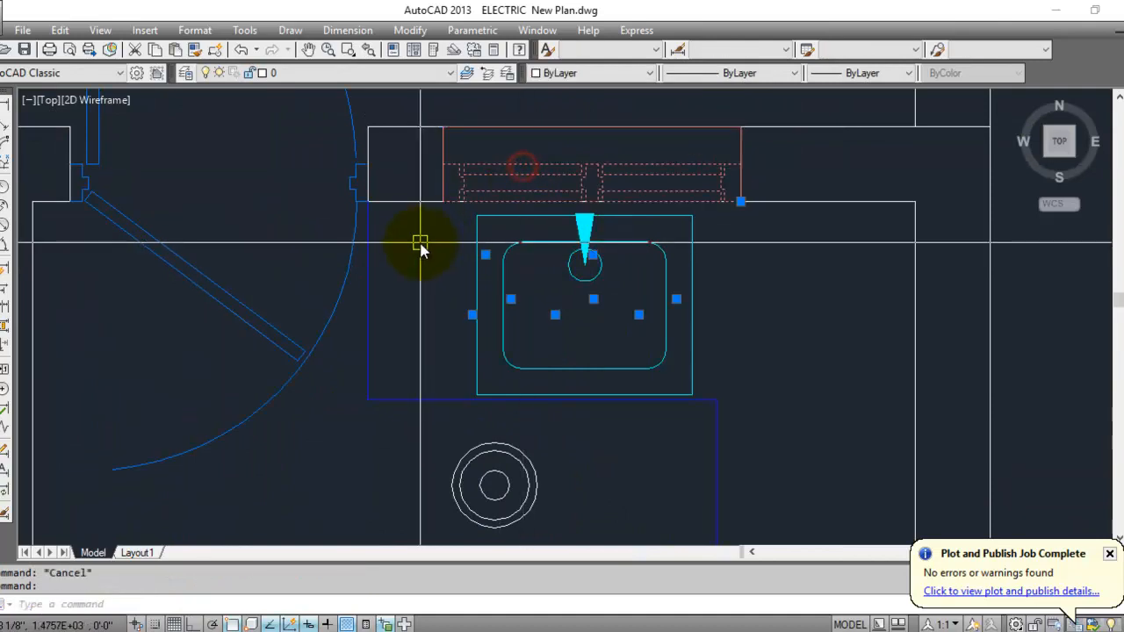
pyautogui.press('Return')
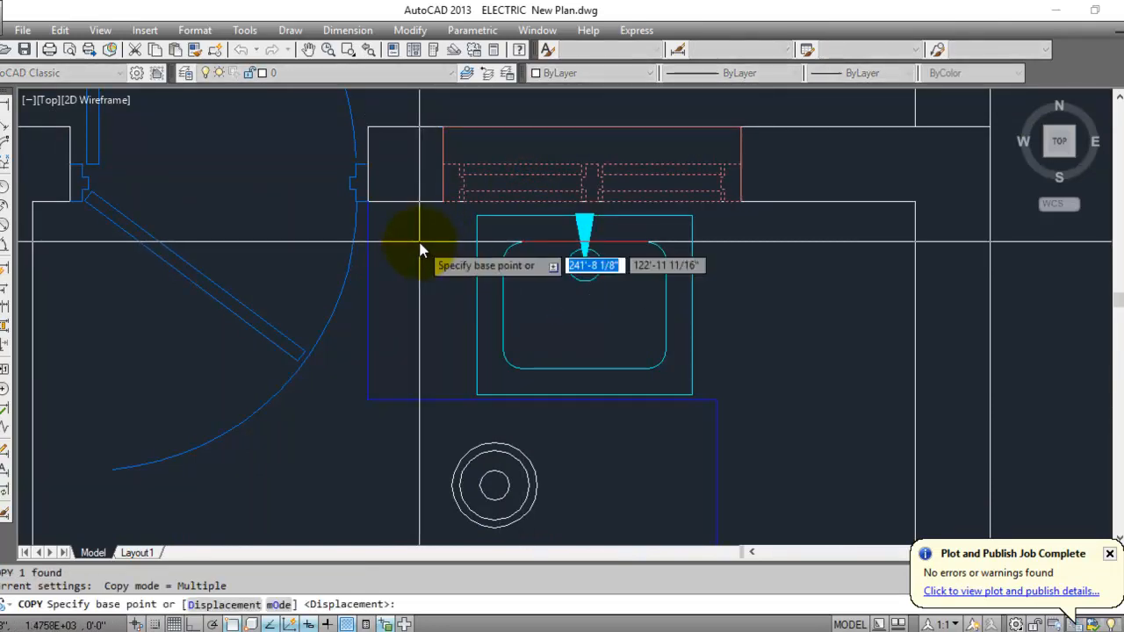
pyautogui.click(446, 165)
pyautogui.scroll(-4, 567, 116)
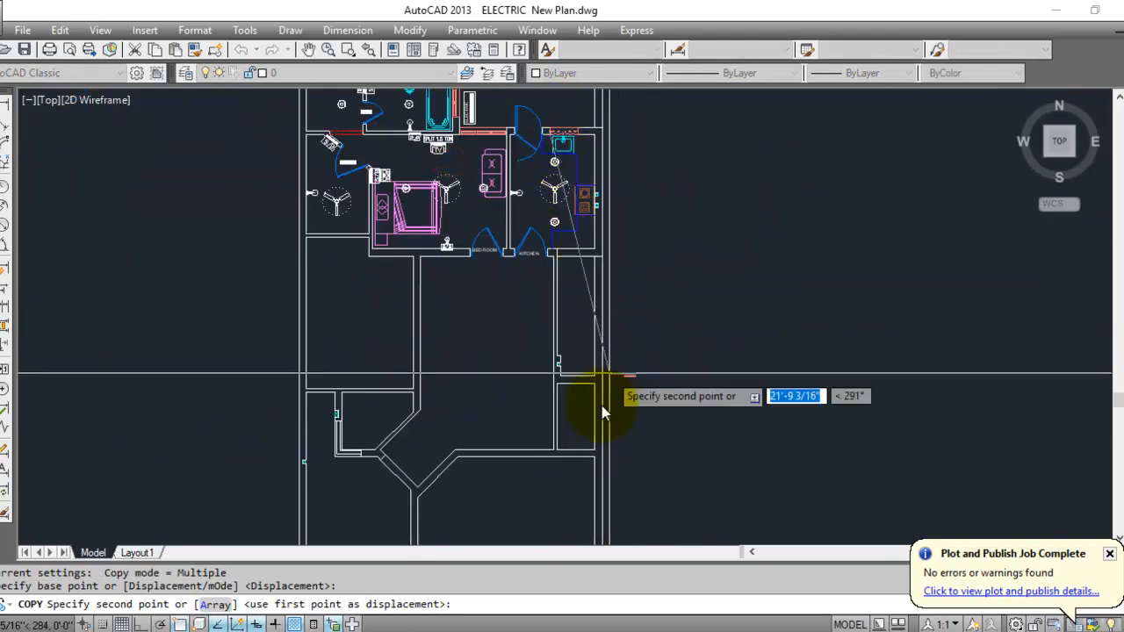
pyautogui.scroll(6, 615, 307)
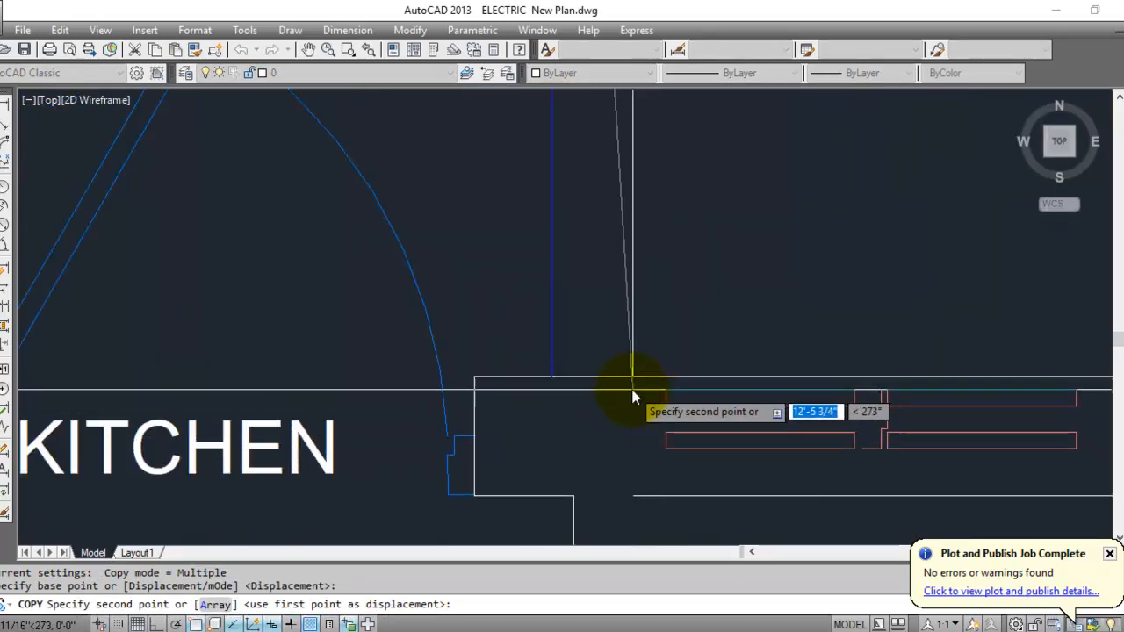
pyautogui.click(633, 380)
pyautogui.press('Escape')
# Draw a line across the lower wall's thickness at the copied window's right end to form the jamb.
pyautogui.scroll(-5, 334, 376)
pyautogui.scroll(5, 652, 386)
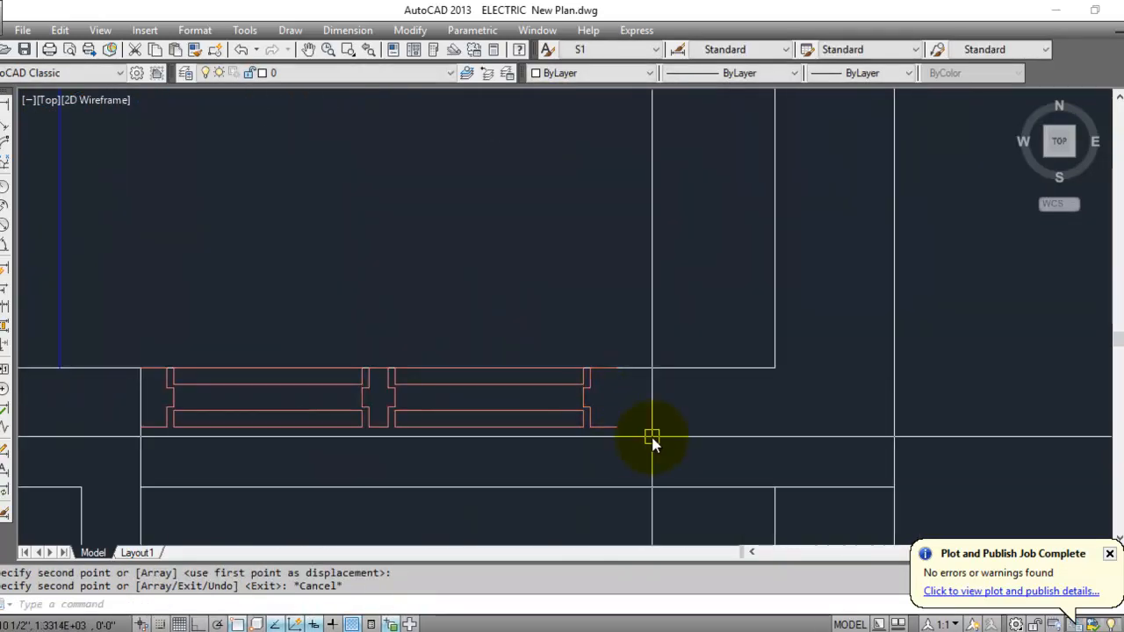
pyautogui.press('Return')
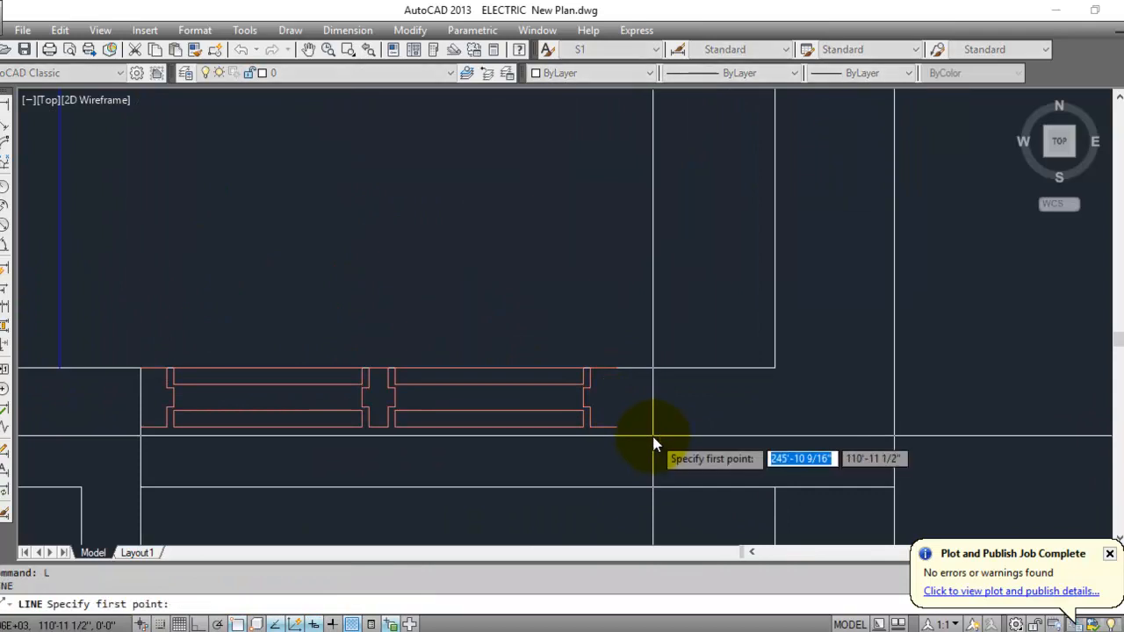
pyautogui.click(617, 370)
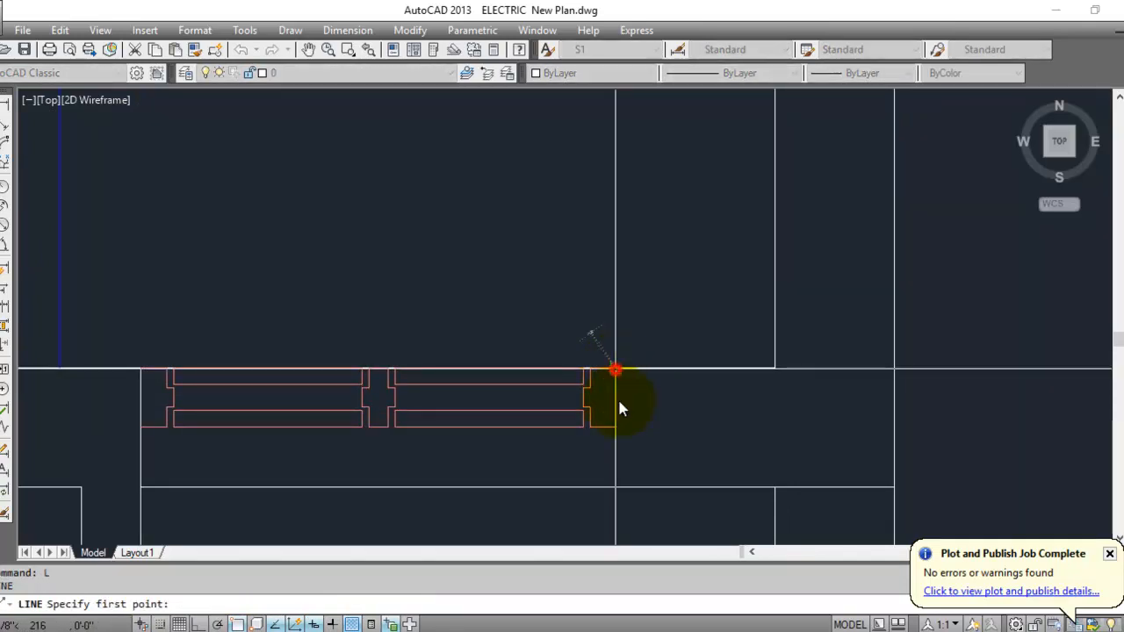
pyautogui.click(619, 482)
pyautogui.press('Escape')
pyautogui.scroll(-3, 628, 316)
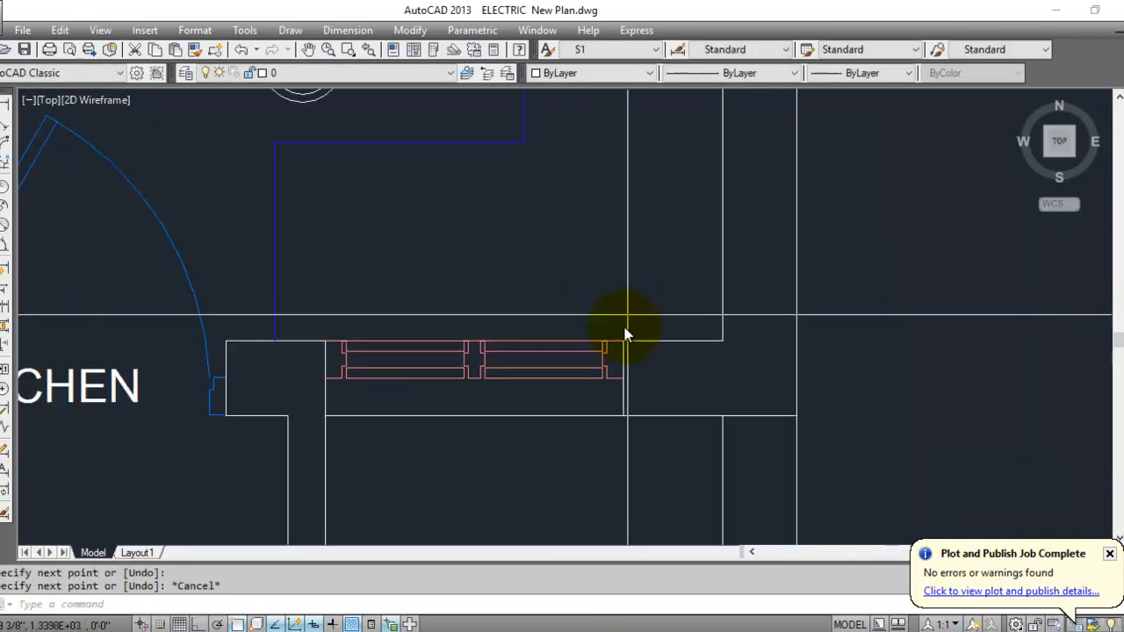
pyautogui.click(481, 417)
pyautogui.press('Escape')
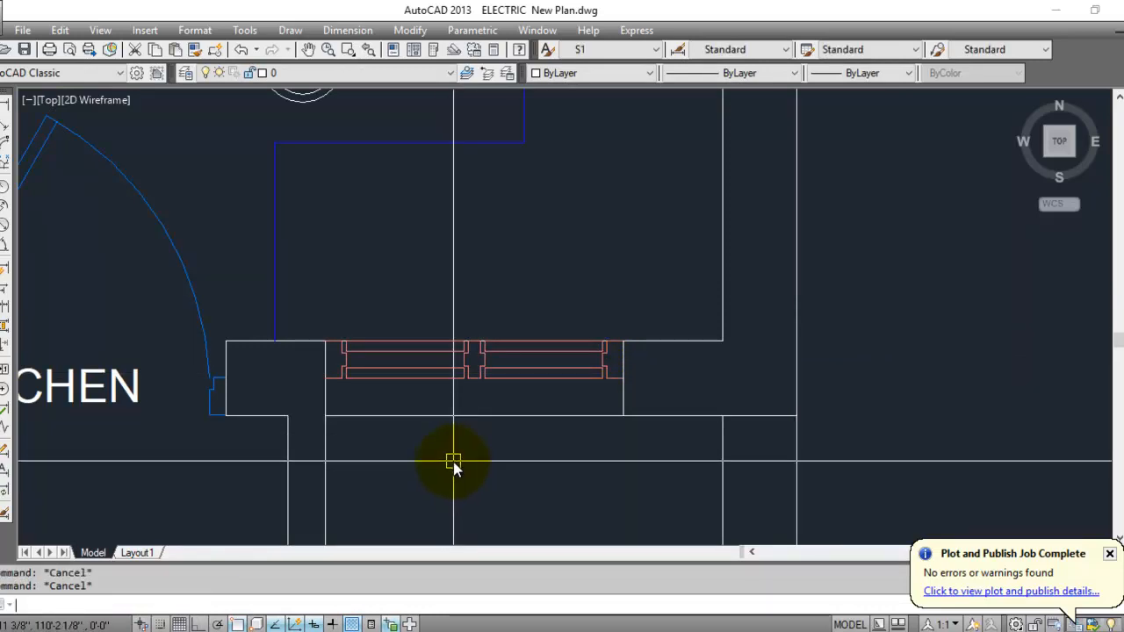
# Trim away the lower wall's outer line between the copied window's two jambs.
pyautogui.write('tr')
pyautogui.press('Return')
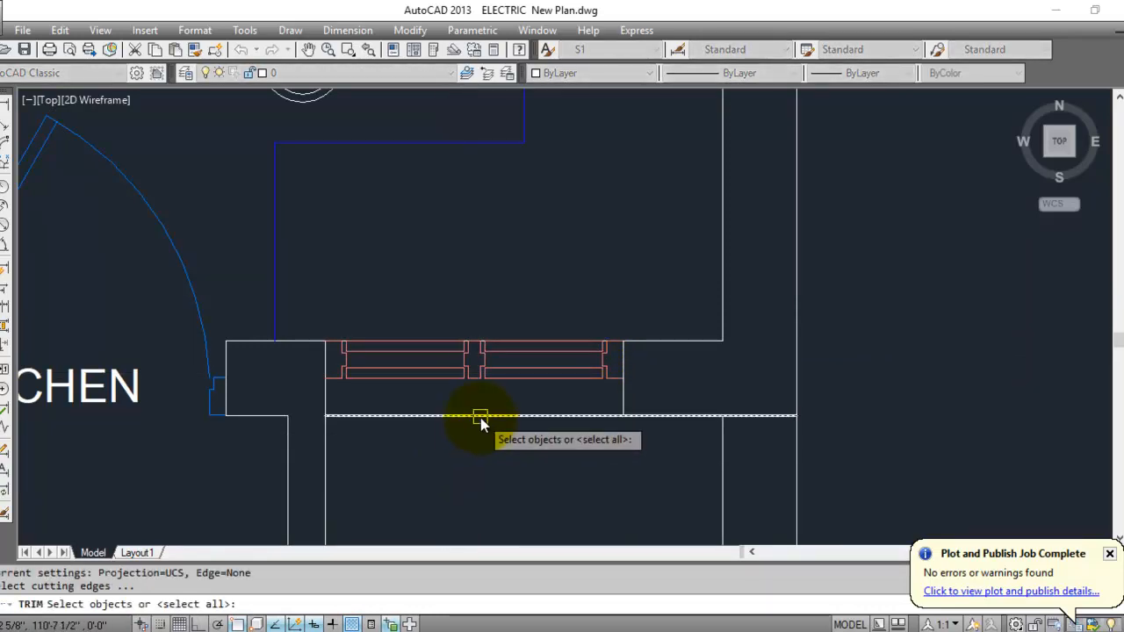
pyautogui.press('Return')
pyautogui.click(478, 417)
pyautogui.press('Escape')
# With Ortho on, draw a horizontal line about 3' long along the outer wall face, joining the window opening's right and left jambs.
pyautogui.write('l')
pyautogui.press('Return')
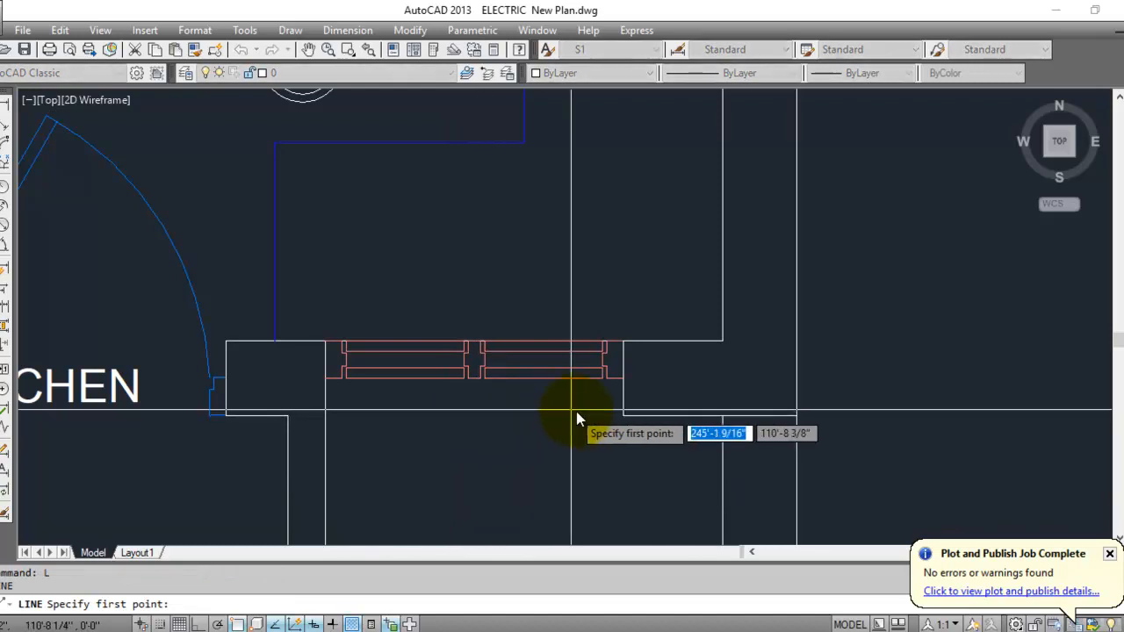
pyautogui.click(623, 417)
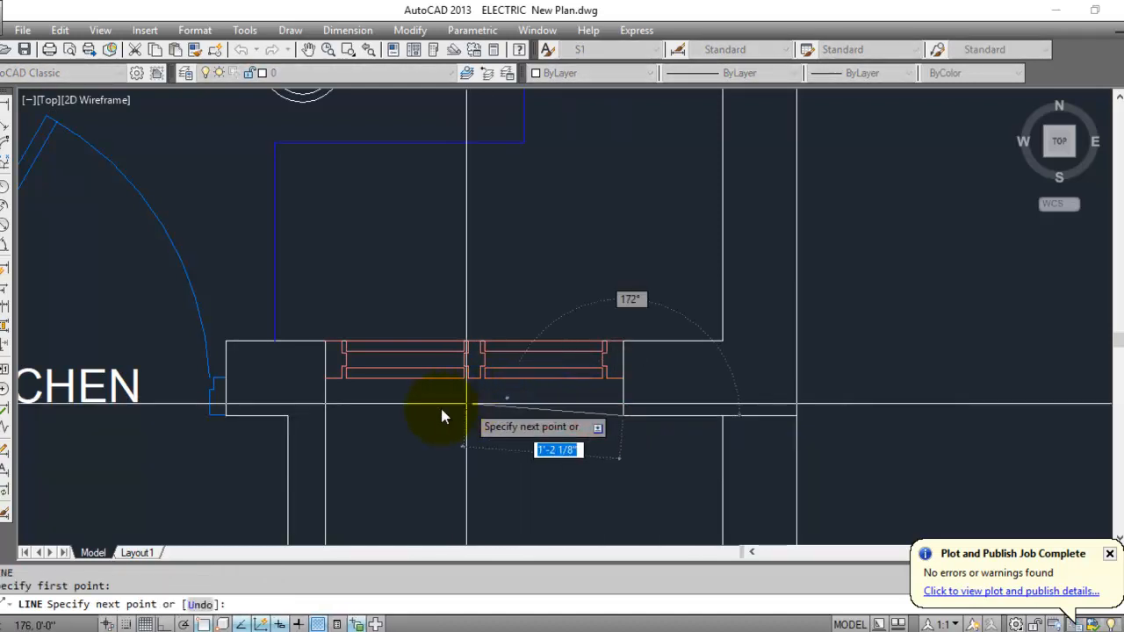
pyautogui.press('F8')
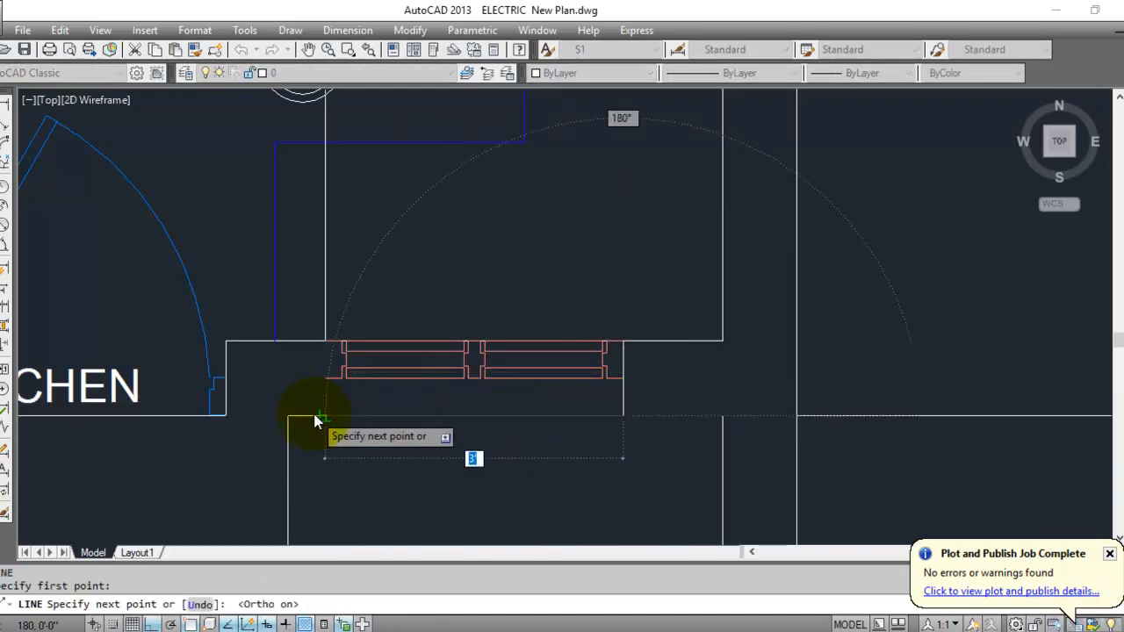
pyautogui.press('Escape')
pyautogui.click(313, 412)
pyautogui.press('Escape')
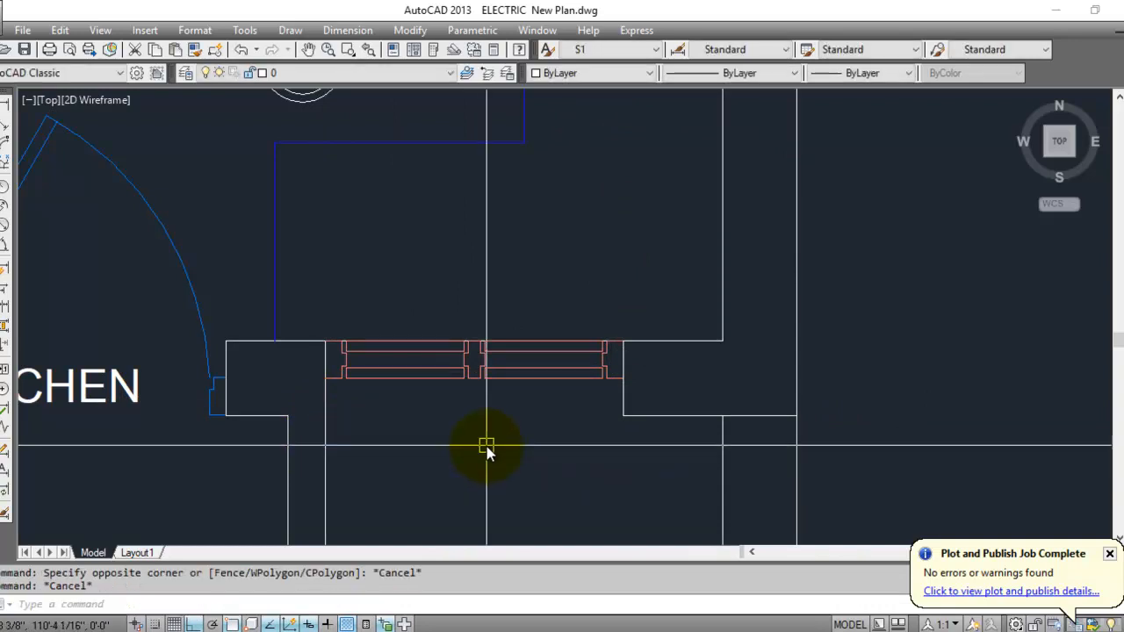
pyautogui.write('l')
pyautogui.press('Return')
pyautogui.click(622, 416)
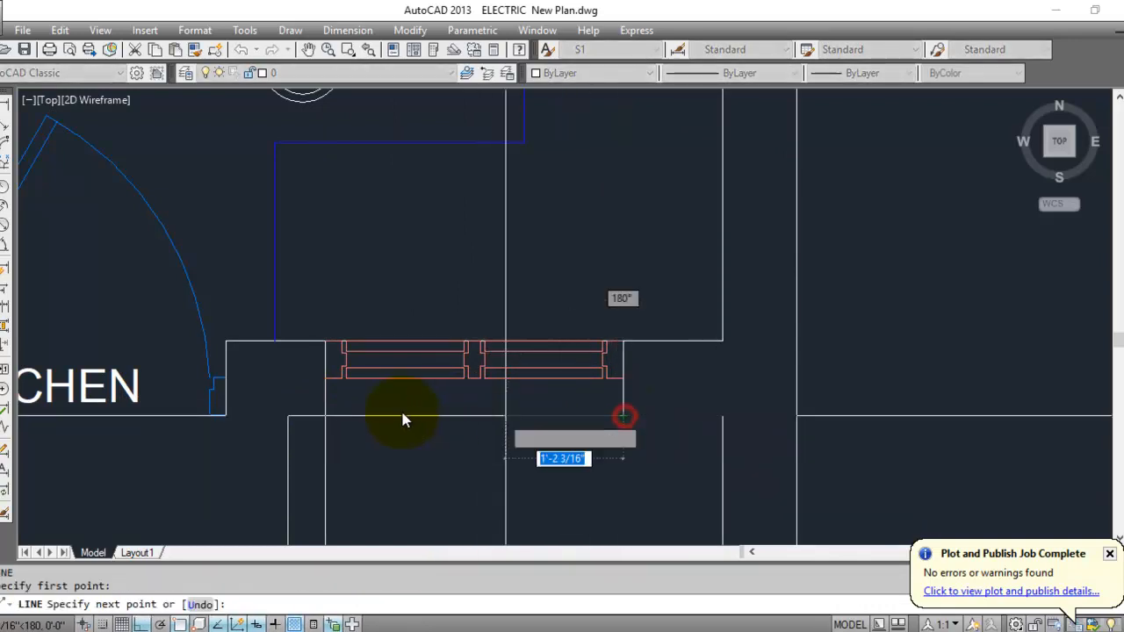
pyautogui.click(321, 417)
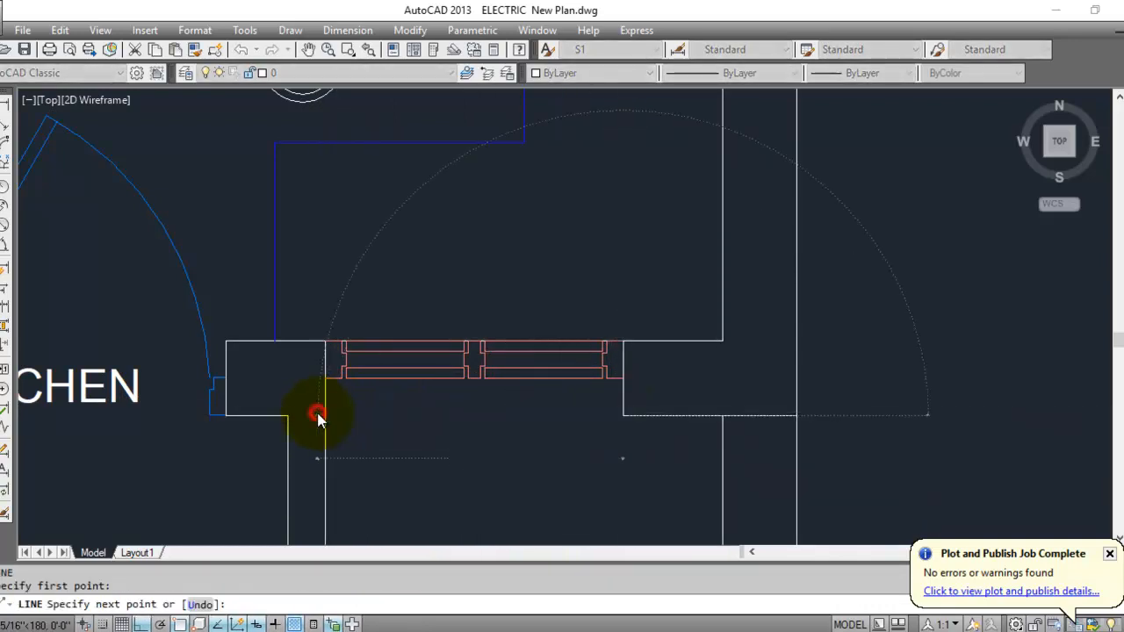
pyautogui.press('Escape')
# Change the right jamb line and the new outer line of the lower kitchen window to Color 11.
pyautogui.click(625, 399)
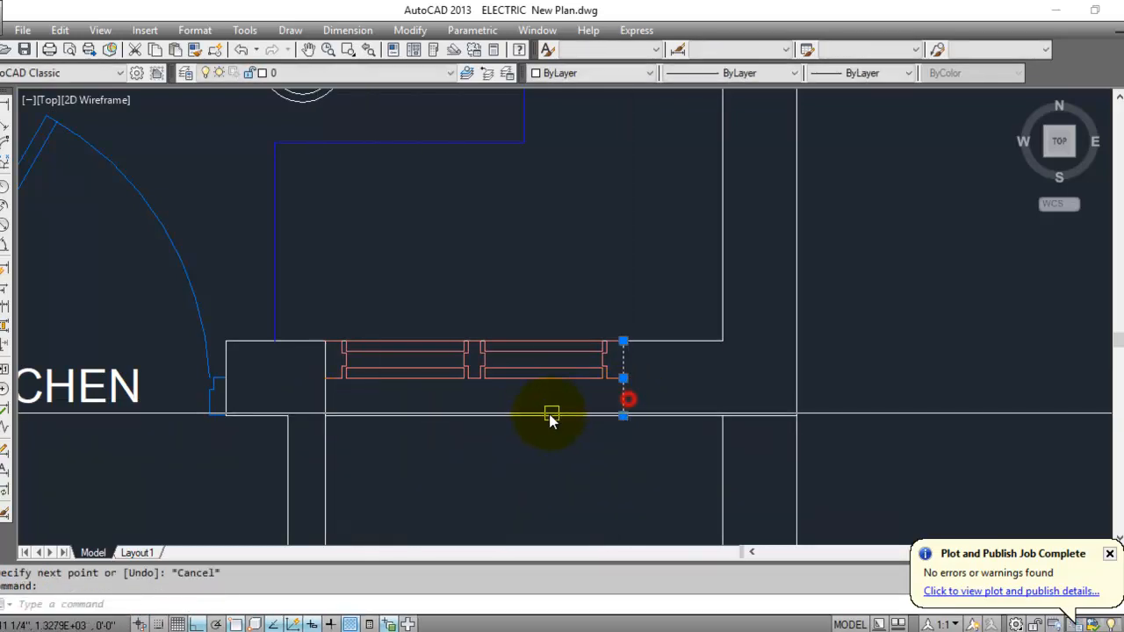
pyautogui.click(548, 416)
pyautogui.click(586, 73)
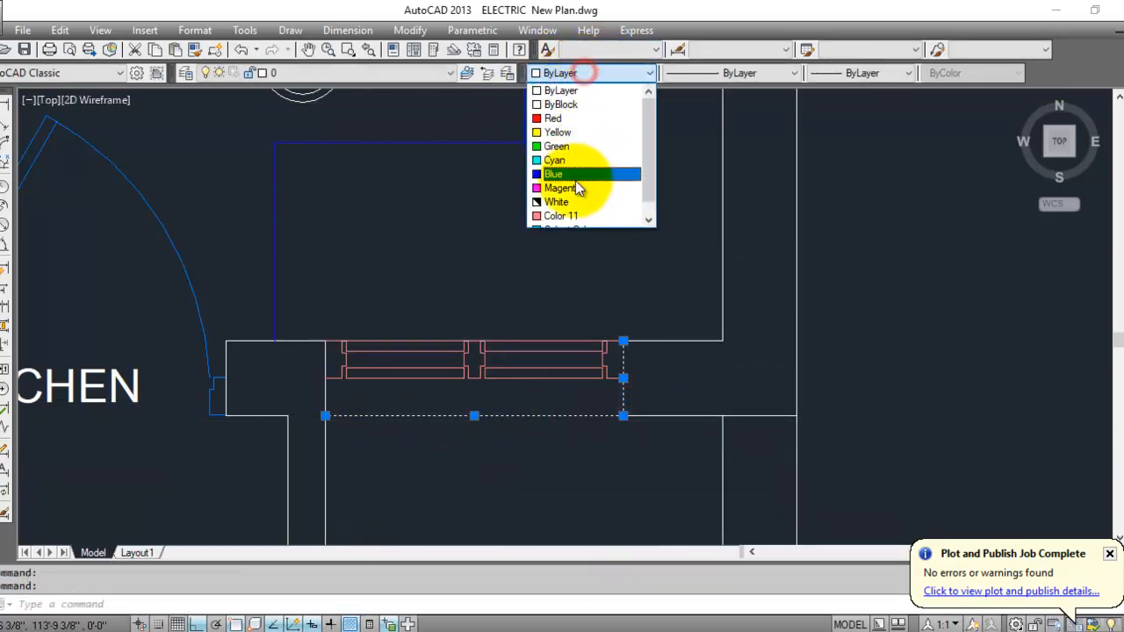
pyautogui.click(568, 216)
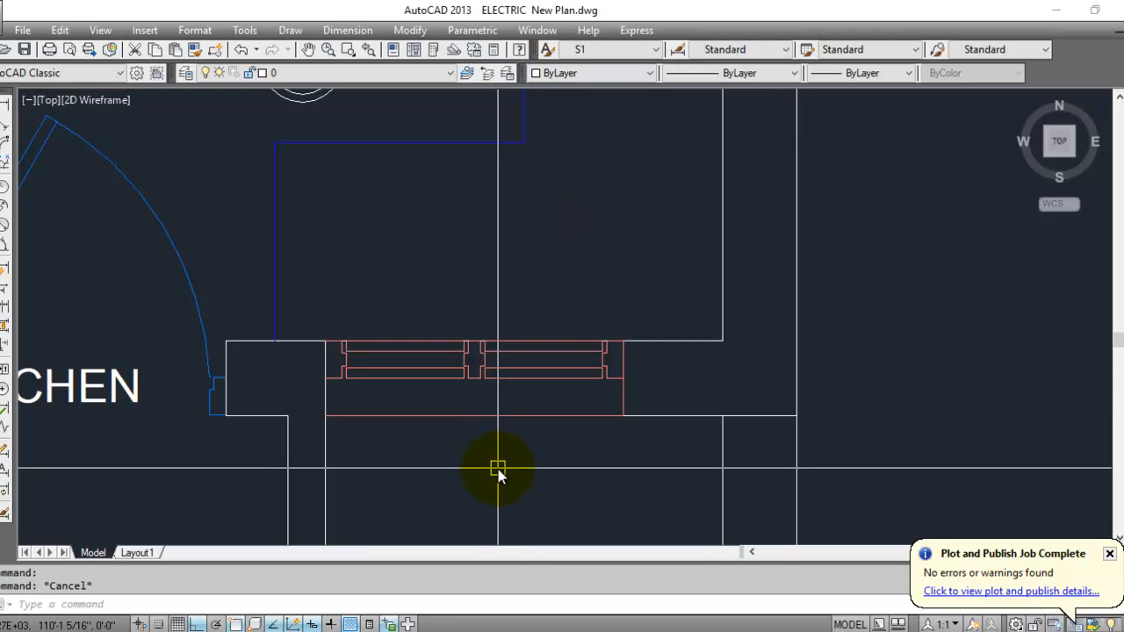
# Trim the wall's inner face line where it crosses the lower kitchen window opening.
pyautogui.press('Return')
pyautogui.press('Return')
pyautogui.click(512, 305)
pyautogui.click(486, 386)
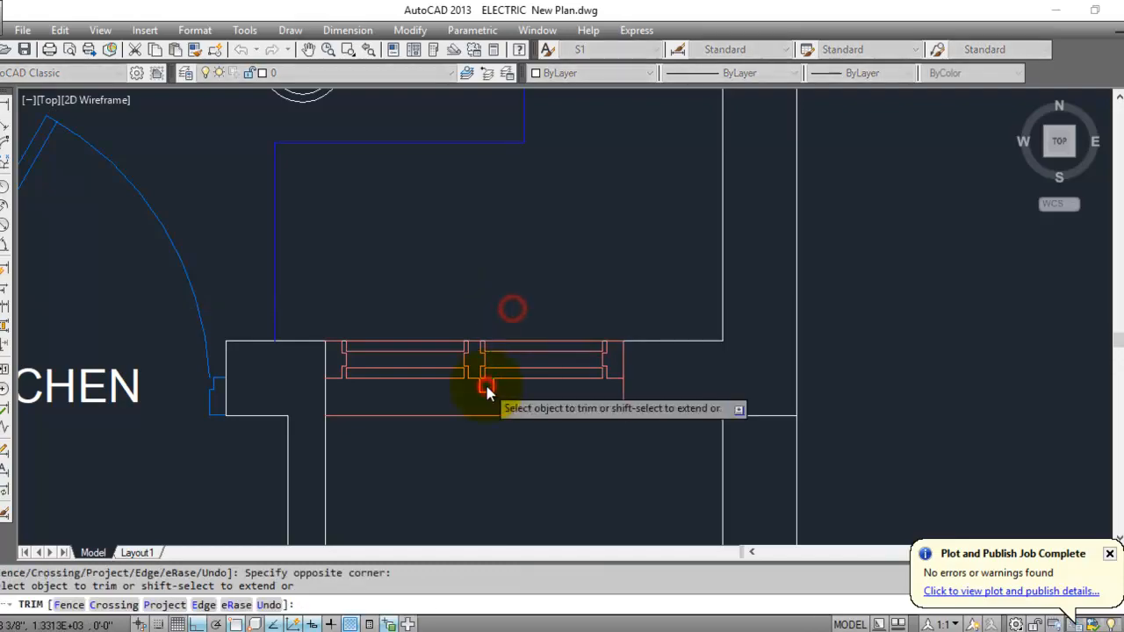
pyautogui.press('Escape')
# Move the KITCHEN label slightly to the right with Ortho on, centering it in the kitchen doorway.
pyautogui.scroll(-3, 487, 387)
pyautogui.scroll(-6, 594, 461)
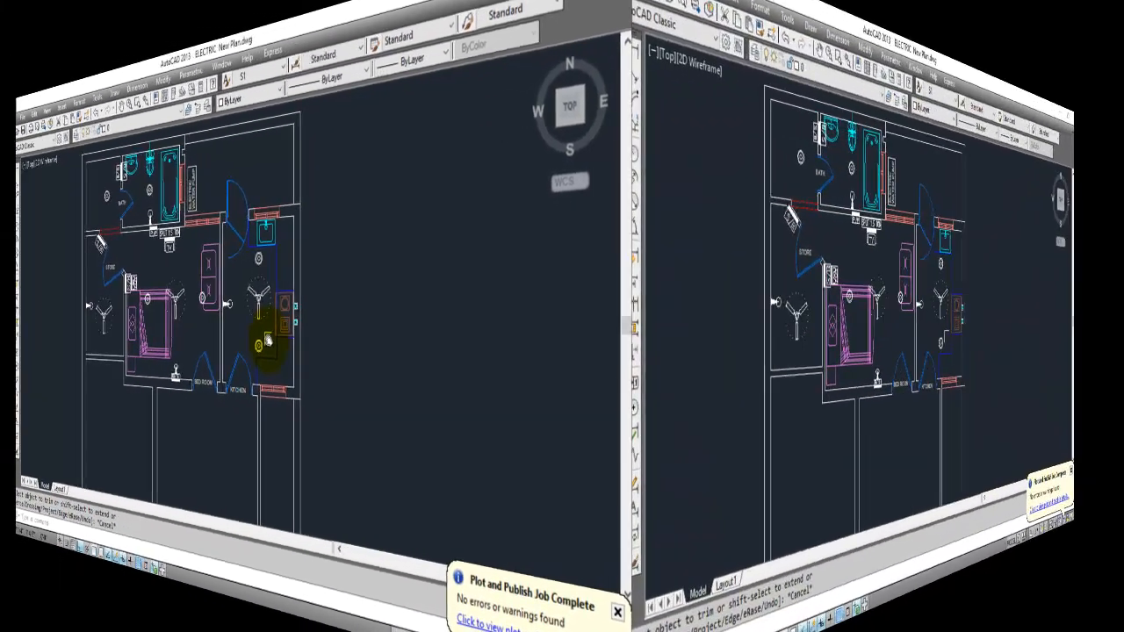
pyautogui.scroll(6, 598, 417)
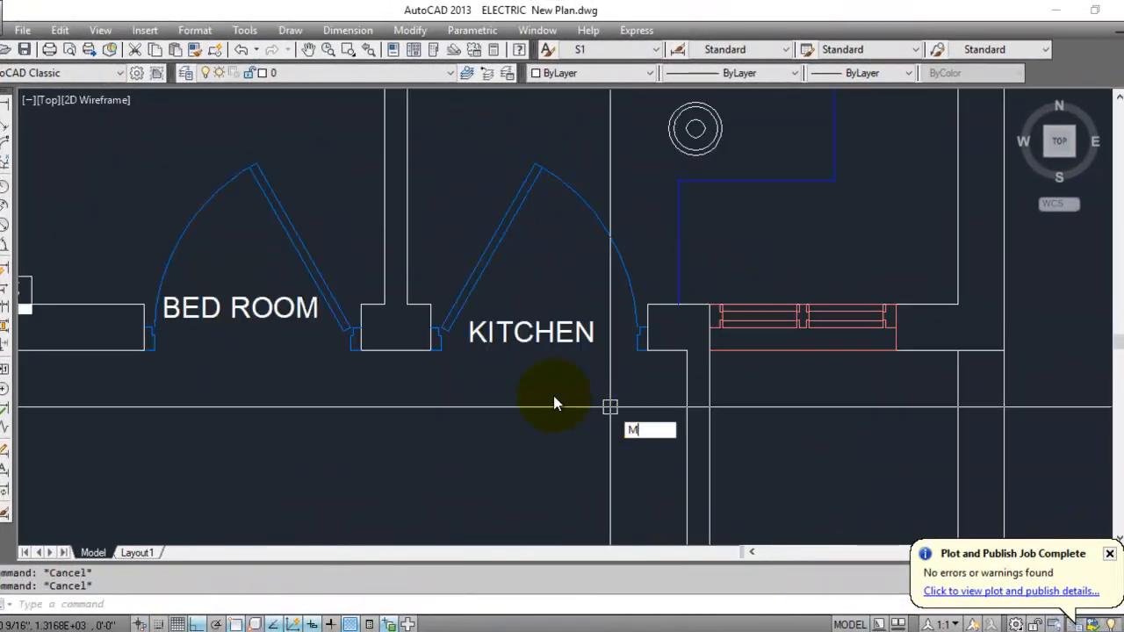
pyautogui.press('Return')
pyautogui.click(516, 337)
pyautogui.press('Return')
pyautogui.click(509, 406)
pyautogui.click(525, 404)
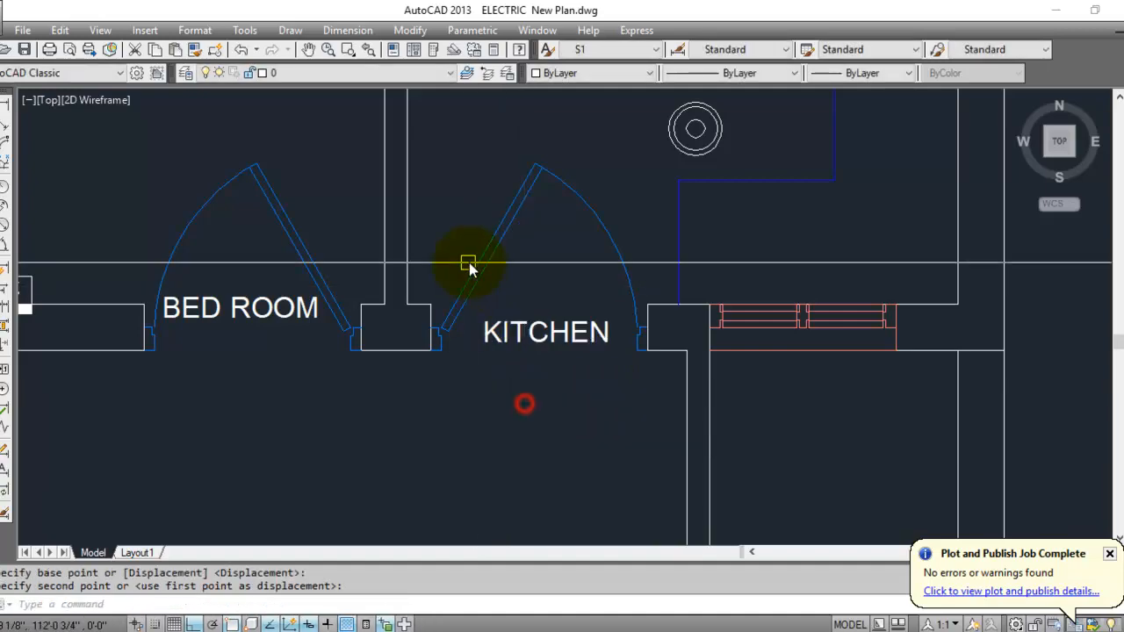
# Look over the furnished upper rooms and the still empty rooms below the bedroom and kitchen.
pyautogui.scroll(-4, 501, 299)
pyautogui.scroll(2, 405, 360)
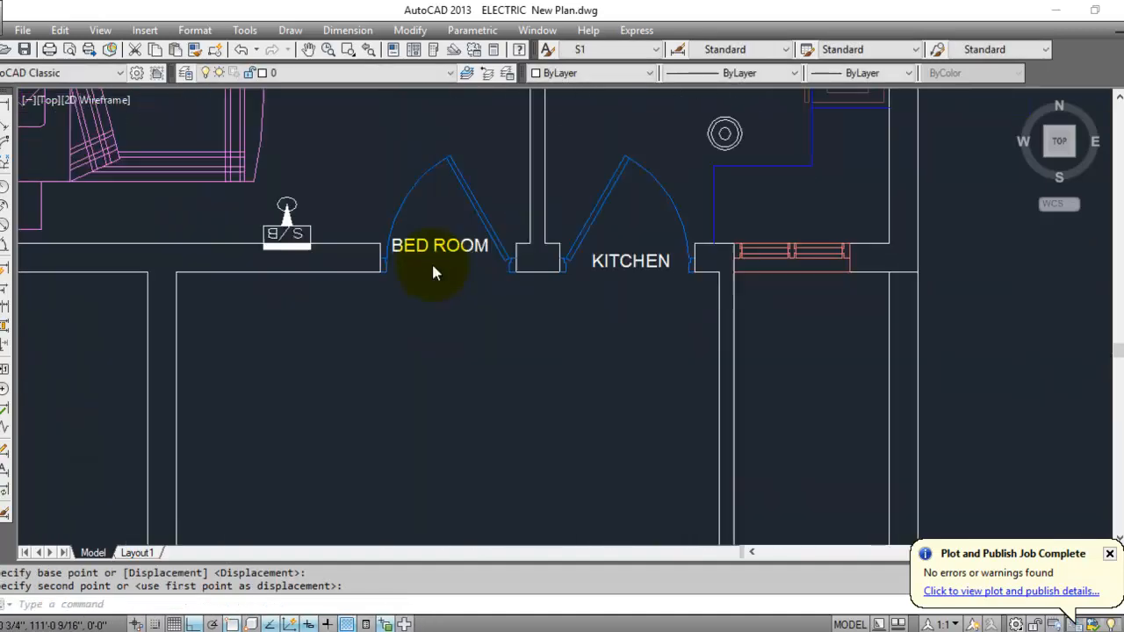
pyautogui.scroll(-5, 475, 299)
pyautogui.scroll(2, 595, 252)
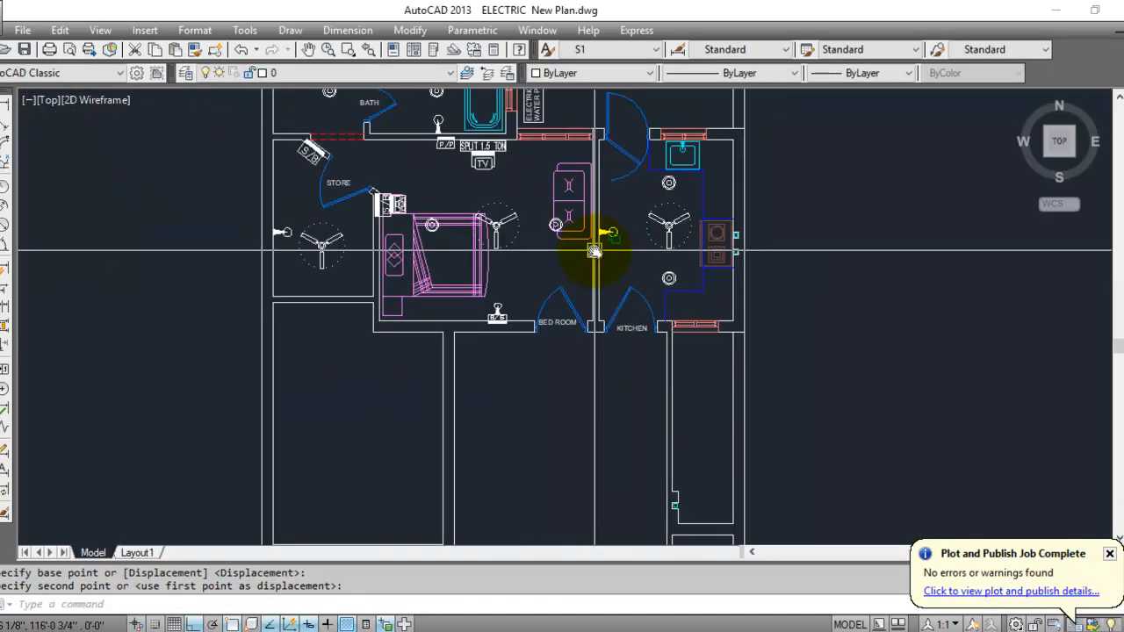
pyautogui.moveTo(594, 252); pyautogui.dragTo(604, 202, button='middle')
pyautogui.moveTo(609, 497); pyautogui.dragTo(604, 337, button='middle')
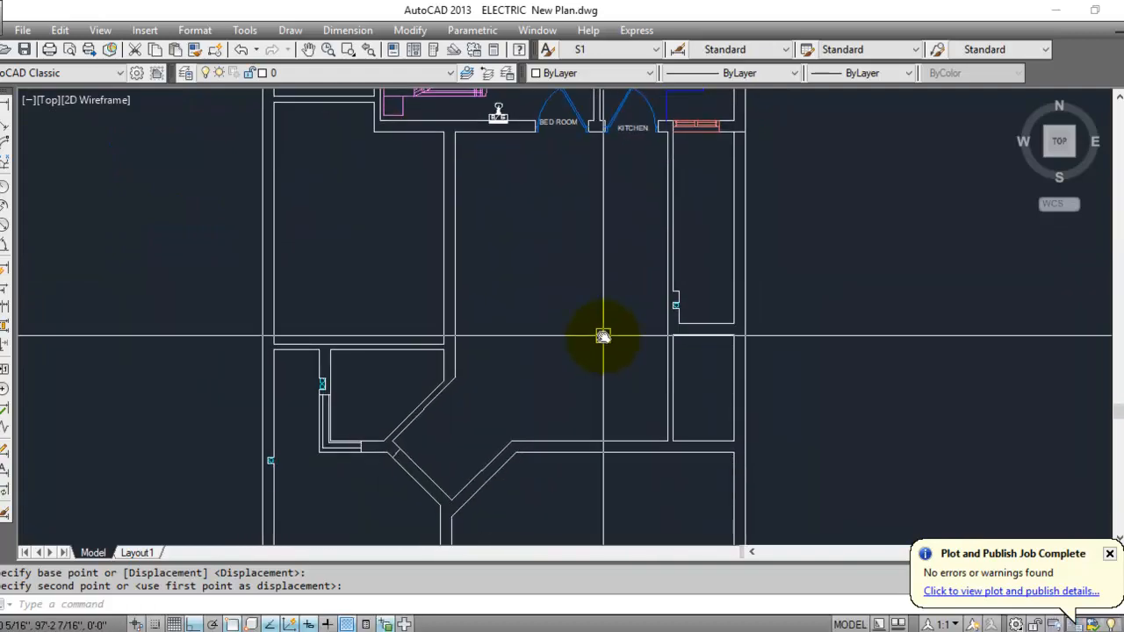
pyautogui.moveTo(539, 308); pyautogui.dragTo(657, 390, button='middle')
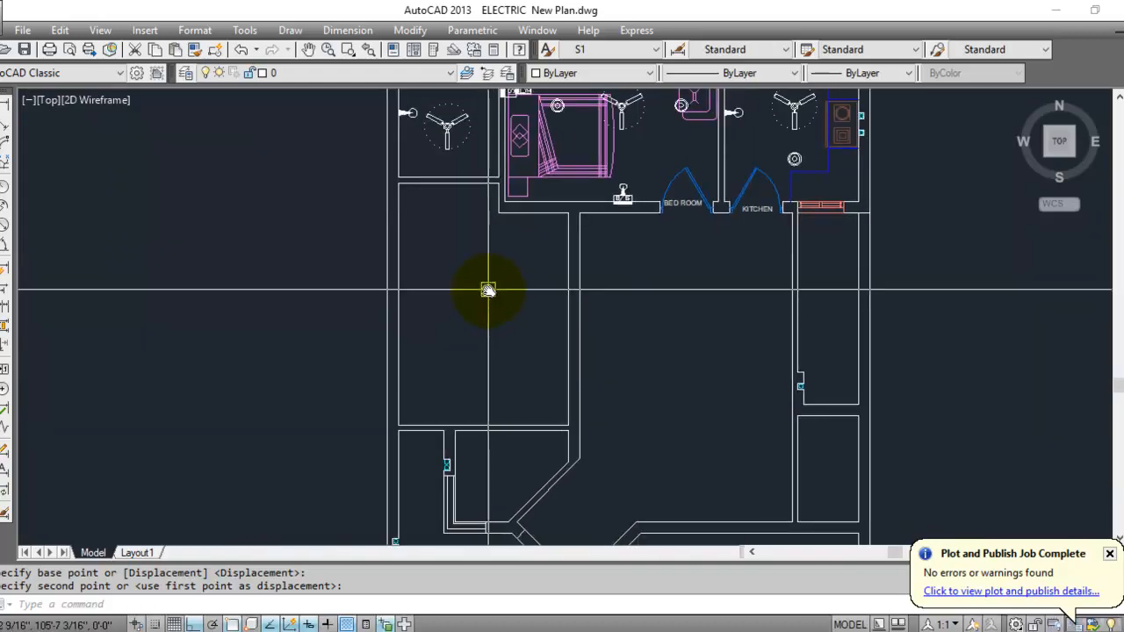
pyautogui.moveTo(489, 286); pyautogui.dragTo(354, 248, button='middle')
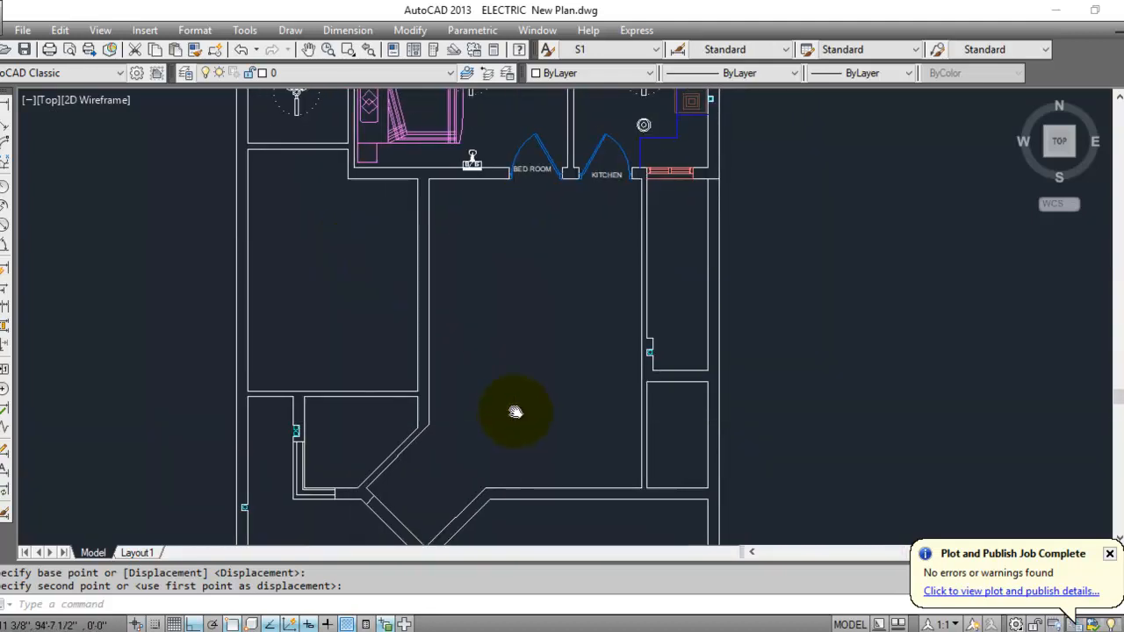
pyautogui.moveTo(515, 409); pyautogui.dragTo(495, 316, button='middle')
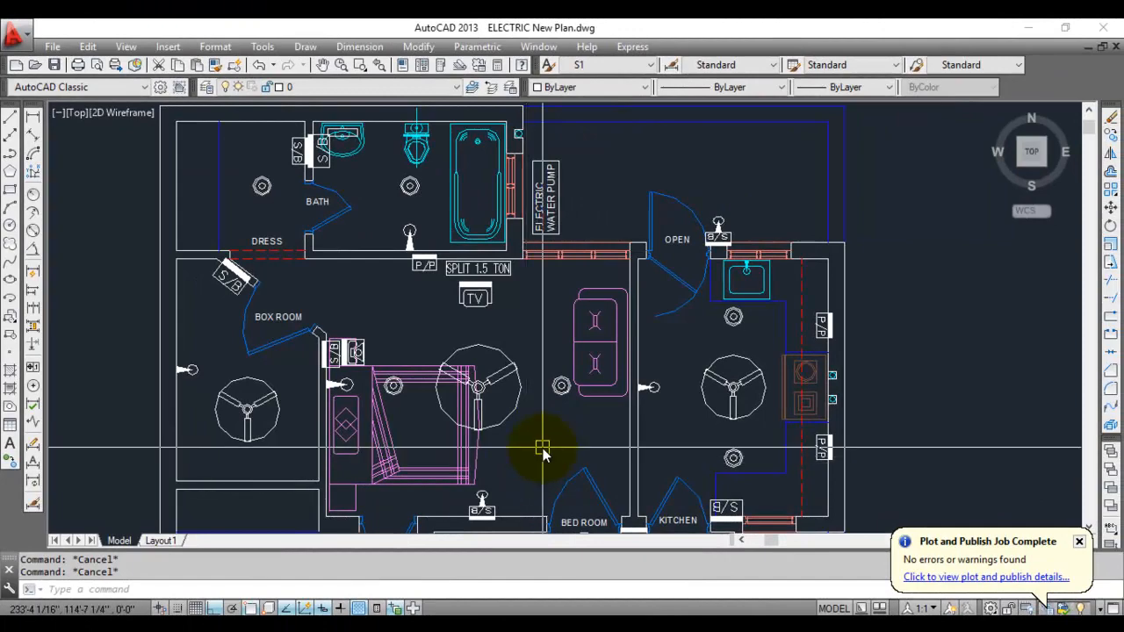
# Examine the completed electrical plan from the bedroom and kitchen down through the TV lounge and drawing-dining area to the lawn.
pyautogui.moveTo(542, 450); pyautogui.dragTo(527, 319, button='middle')
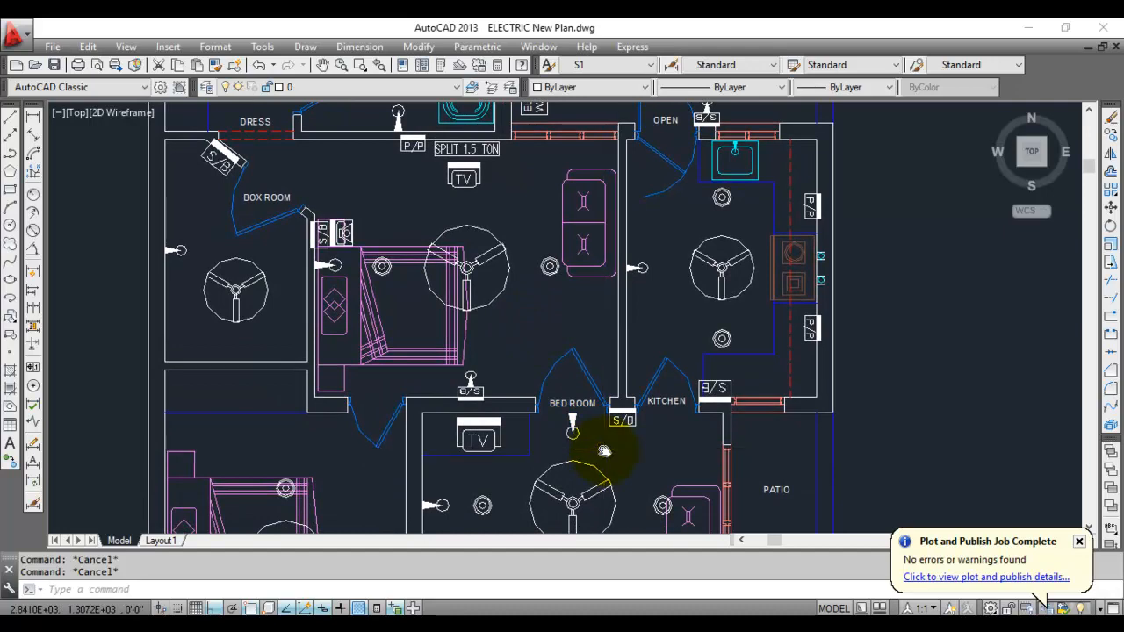
pyautogui.moveTo(604, 450); pyautogui.dragTo(602, 328, button='middle')
pyautogui.moveTo(594, 451); pyautogui.dragTo(587, 343, button='middle')
pyautogui.moveTo(575, 439); pyautogui.dragTo(571, 369, button='middle')
pyautogui.moveTo(543, 442); pyautogui.dragTo(556, 318, button='middle')
pyautogui.moveTo(550, 428); pyautogui.dragTo(553, 312, button='middle')
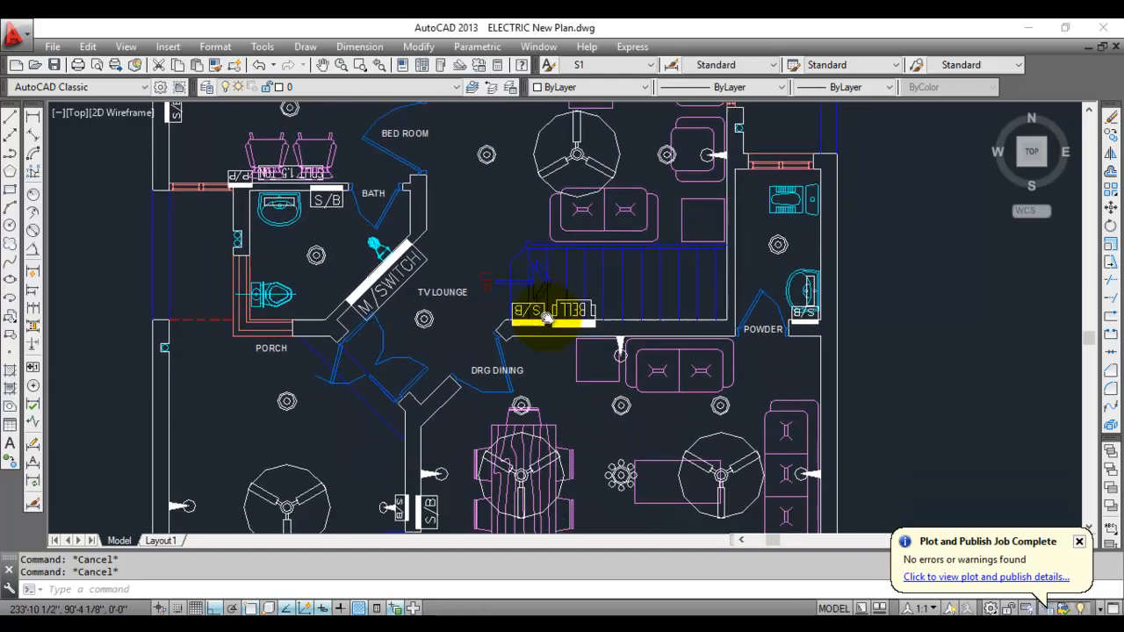
pyautogui.moveTo(587, 422); pyautogui.dragTo(590, 370, button='middle')
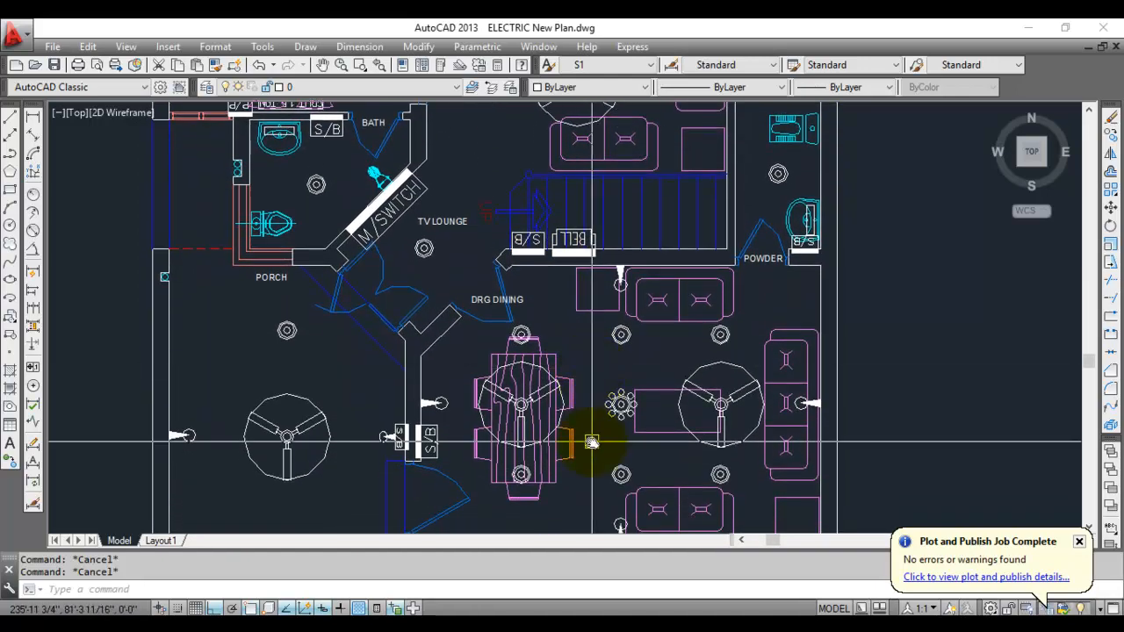
pyautogui.moveTo(592, 427); pyautogui.dragTo(592, 321, button='middle')
pyautogui.moveTo(595, 409); pyautogui.dragTo(614, 252, button='middle')
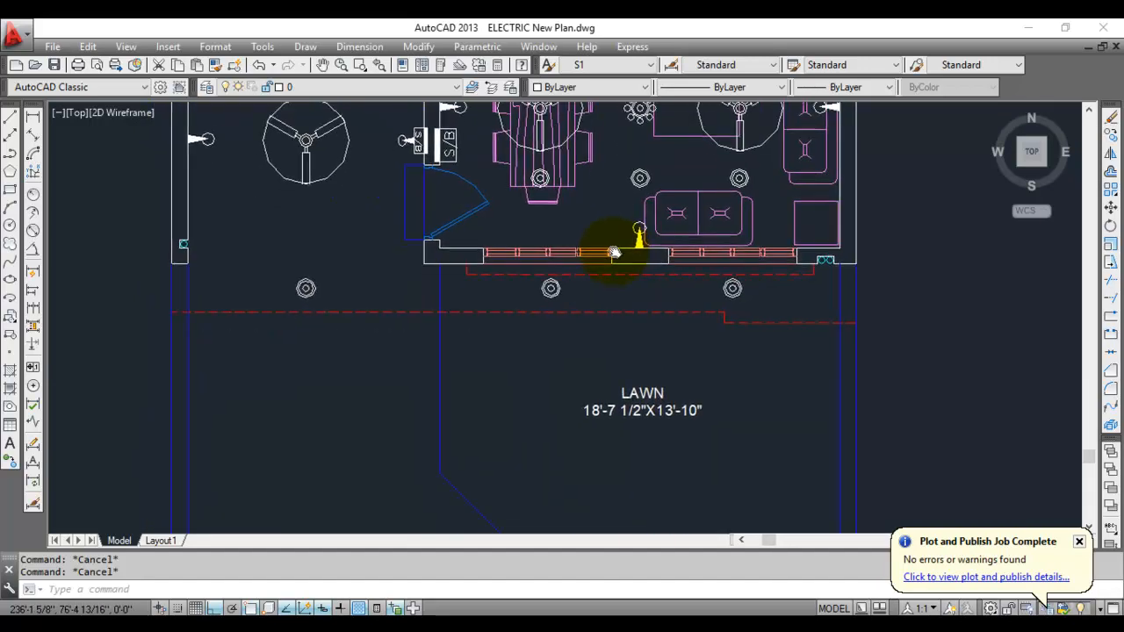
# Look over the electrical plan from the lawn up to the dress, bath, box room, bedroom and kitchen.
pyautogui.moveTo(614, 436)
pyautogui.mouseDown(button='middle')
pyautogui.moveTo(615, 319)
pyautogui.moveTo(602, 427)
pyautogui.mouseUp(button='middle')
pyautogui.scroll(-2, 598, 484)
pyautogui.moveTo(635, 256)
pyautogui.mouseDown(button='middle')
pyautogui.moveTo(641, 381)
pyautogui.moveTo(630, 286)
pyautogui.moveTo(626, 409)
pyautogui.mouseUp(button='middle')
pyautogui.moveTo(627, 214); pyautogui.dragTo(627, 322, button='middle')
pyautogui.moveTo(607, 230); pyautogui.dragTo(626, 354, button='middle')
pyautogui.moveTo(589, 296); pyautogui.dragTo(590, 344, button='middle')
pyautogui.click(590, 300)
pyautogui.click(591, 289)
pyautogui.click(582, 309)
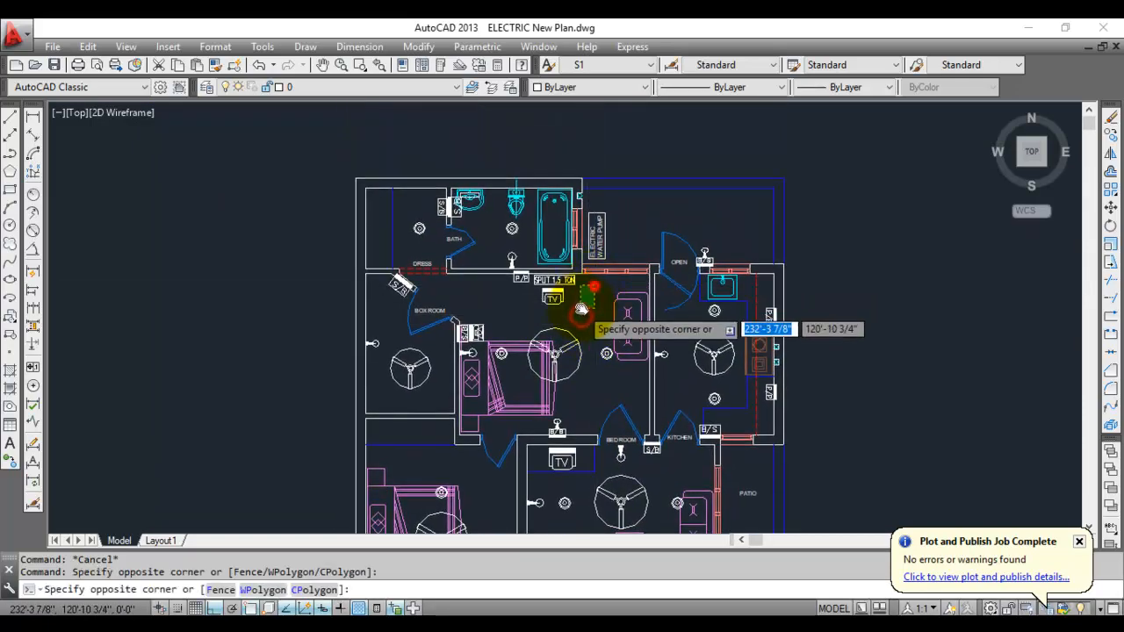
pyautogui.click(593, 287)
pyautogui.click(581, 307)
pyautogui.click(591, 308)
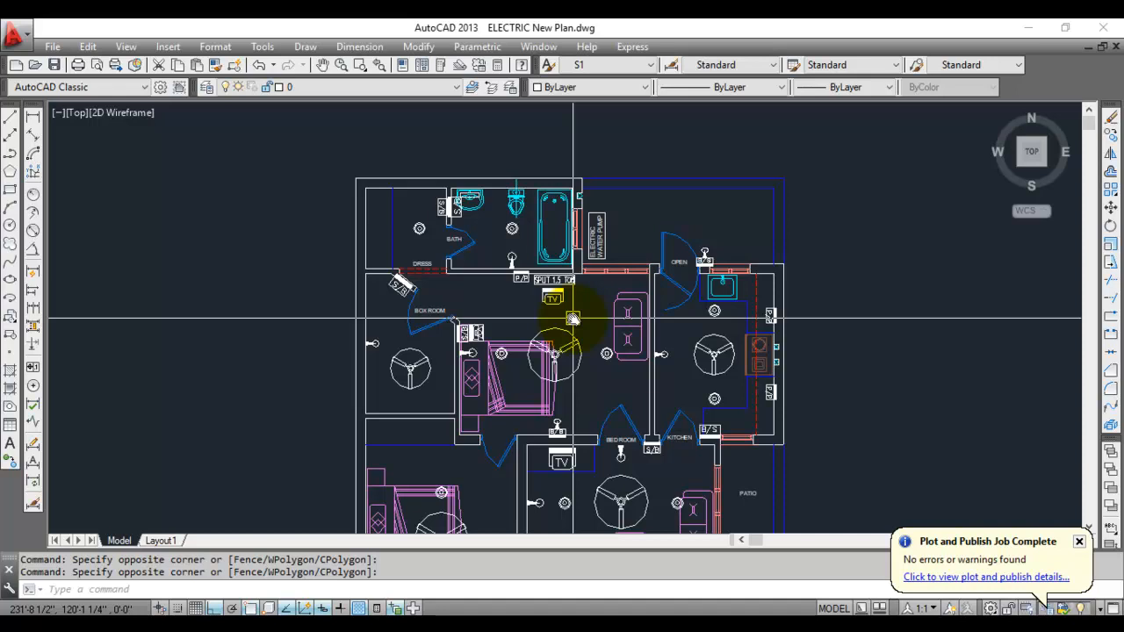
# Examine the symbols and furniture in the bedroom, kitchen and box room and in the adjoining rooms below them.
pyautogui.scroll(5, 584, 340)
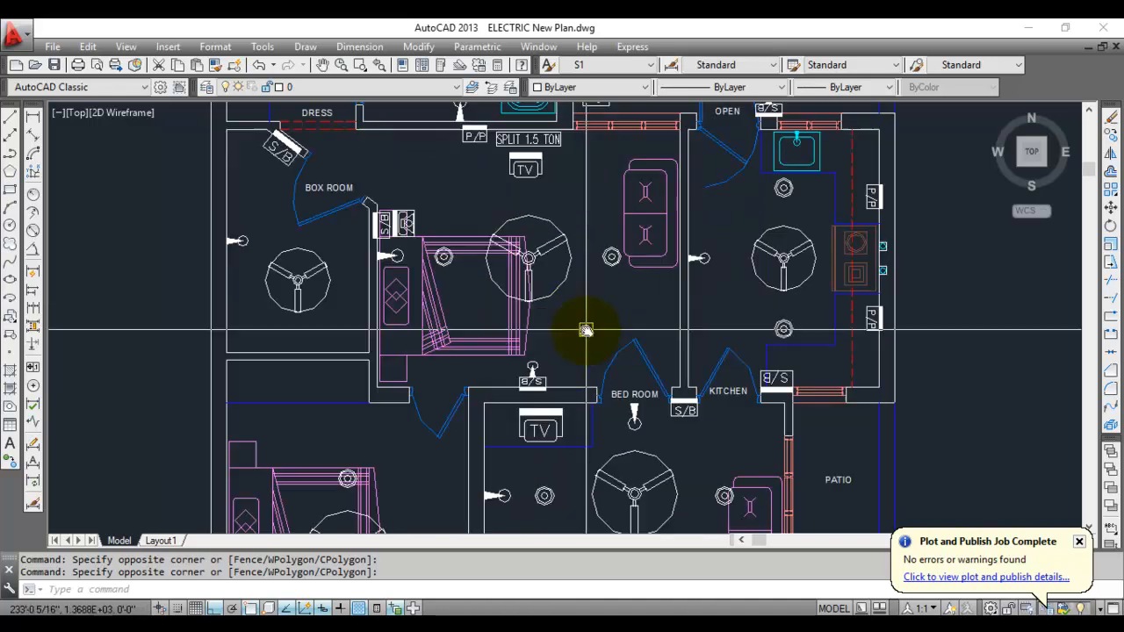
pyautogui.click(593, 327)
pyautogui.click(584, 335)
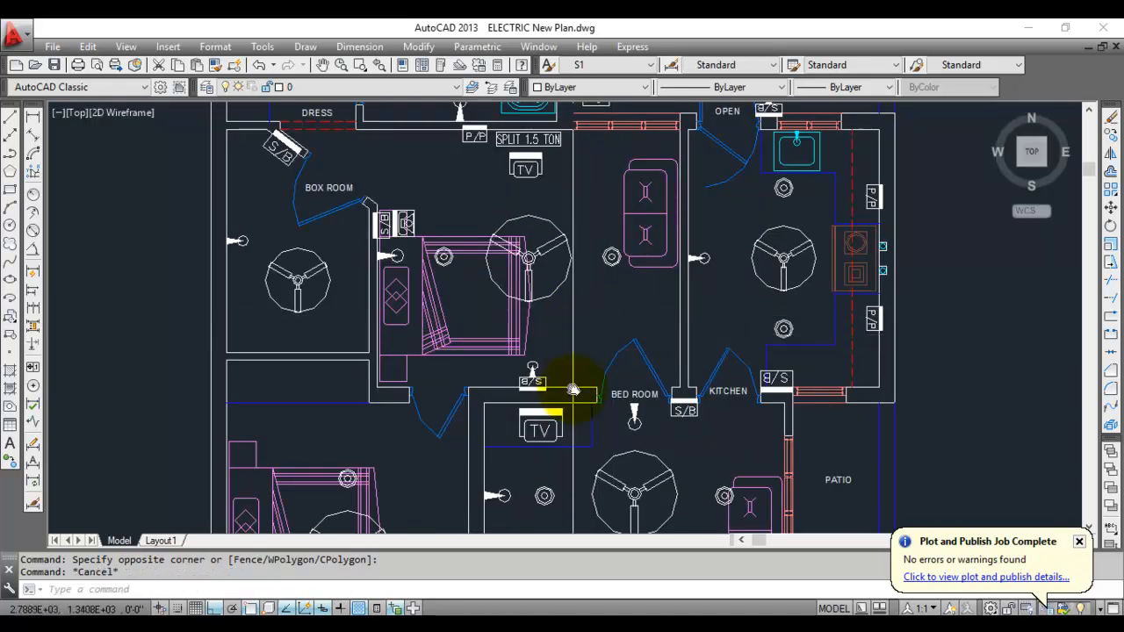
pyautogui.moveTo(573, 390); pyautogui.dragTo(565, 276, button='middle')
pyautogui.moveTo(565, 410)
pyautogui.mouseDown(button='middle')
pyautogui.moveTo(557, 321)
pyautogui.moveTo(545, 348)
pyautogui.moveTo(539, 279)
pyautogui.mouseUp(button='middle')
pyautogui.moveTo(514, 381)
pyautogui.mouseDown(button='middle')
pyautogui.moveTo(515, 331)
pyautogui.moveTo(514, 431)
pyautogui.mouseUp(button='middle')
pyautogui.click(516, 323)
pyautogui.press('Escape')
pyautogui.moveTo(500, 319); pyautogui.dragTo(490, 499, button='middle')
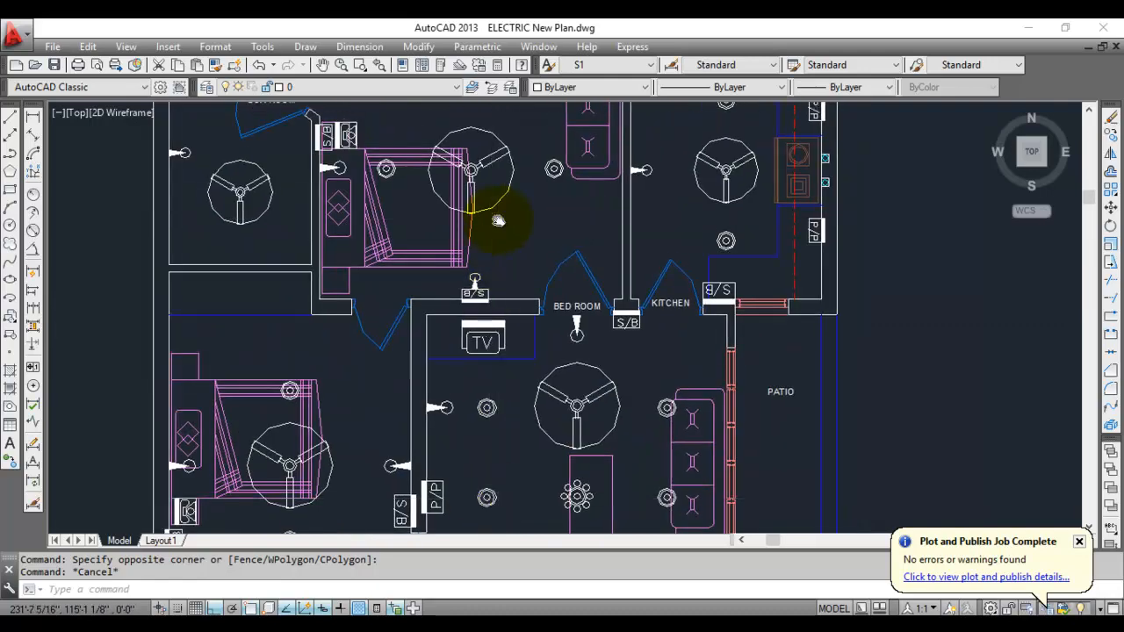
pyautogui.moveTo(498, 221); pyautogui.dragTo(497, 496, button='middle')
pyautogui.moveTo(377, 392); pyautogui.dragTo(363, 269, button='middle')
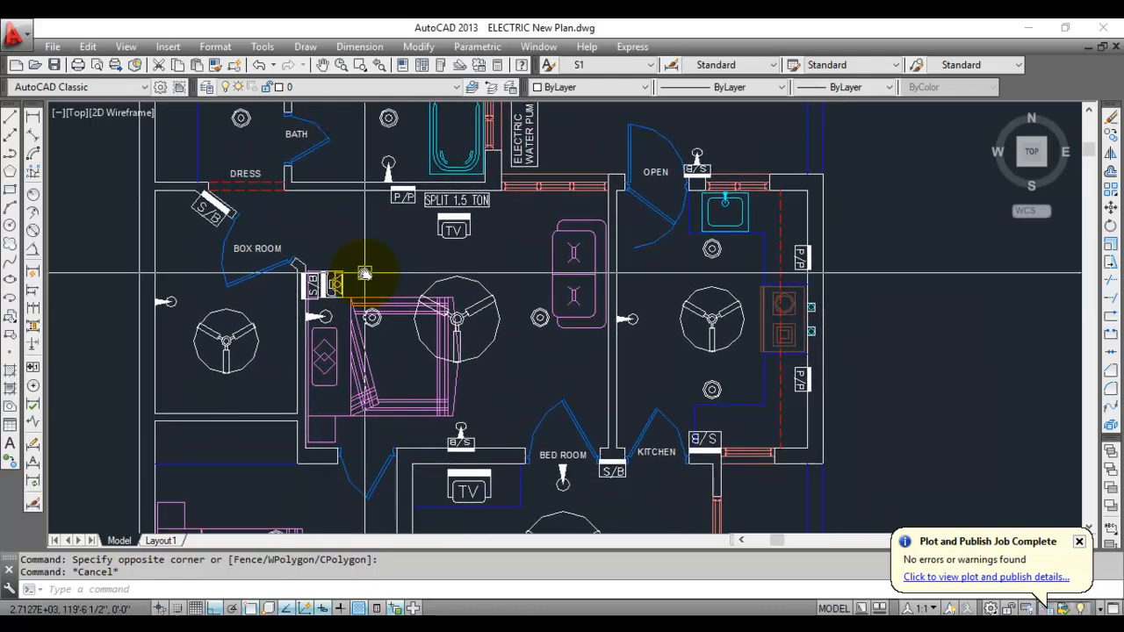
pyautogui.scroll(2, 533, 389)
pyautogui.click(552, 374)
pyautogui.click(524, 400)
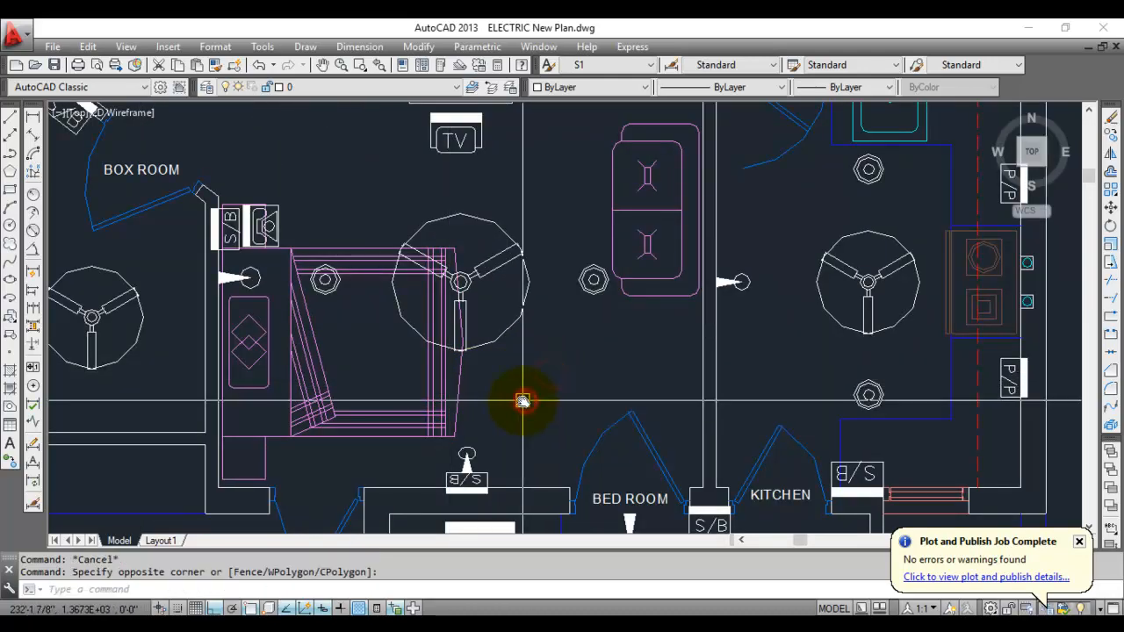